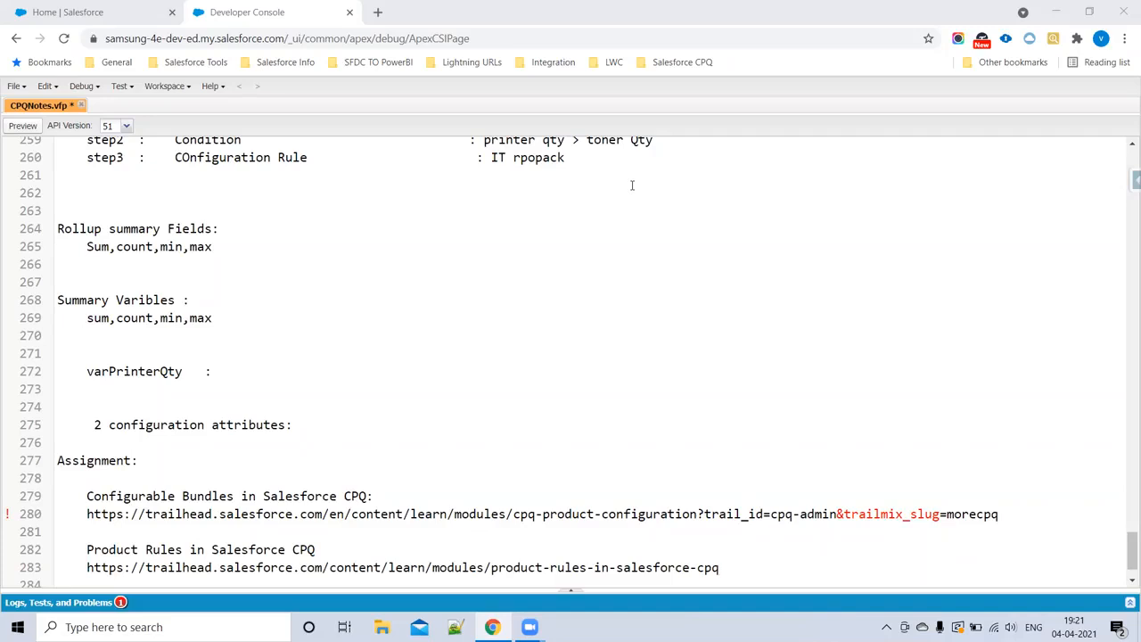
Step: Review the two Trailhead assignment links at the end of CPQNotes.vfp and save the file
left_click(605, 89)
scroll(664, 292, "down", 2)
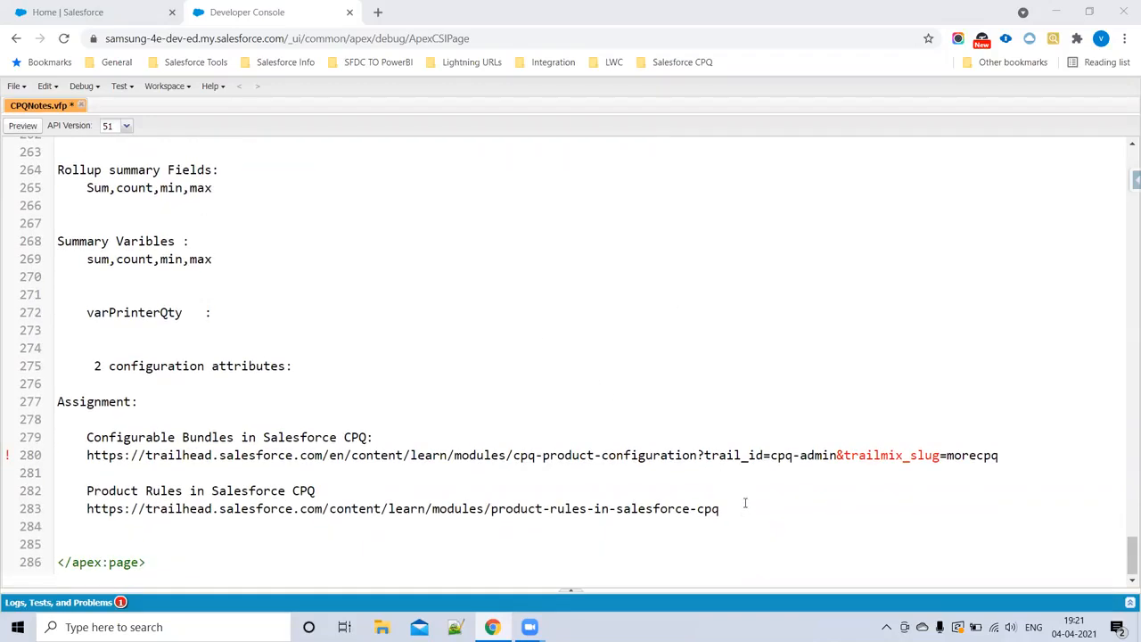
left_click_drag(736, 509, 47, 411)
left_click(566, 117)
left_click(216, 483)
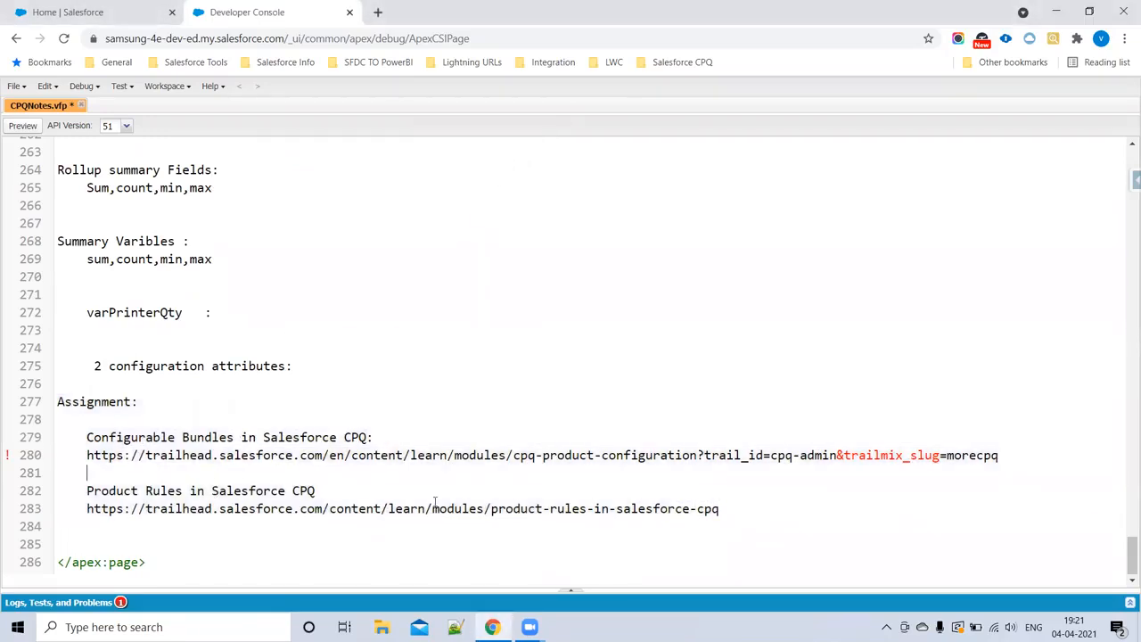
left_click(736, 510)
left_click_drag(671, 490, 36, 367)
left_click(345, 330)
key("ctrl+s")
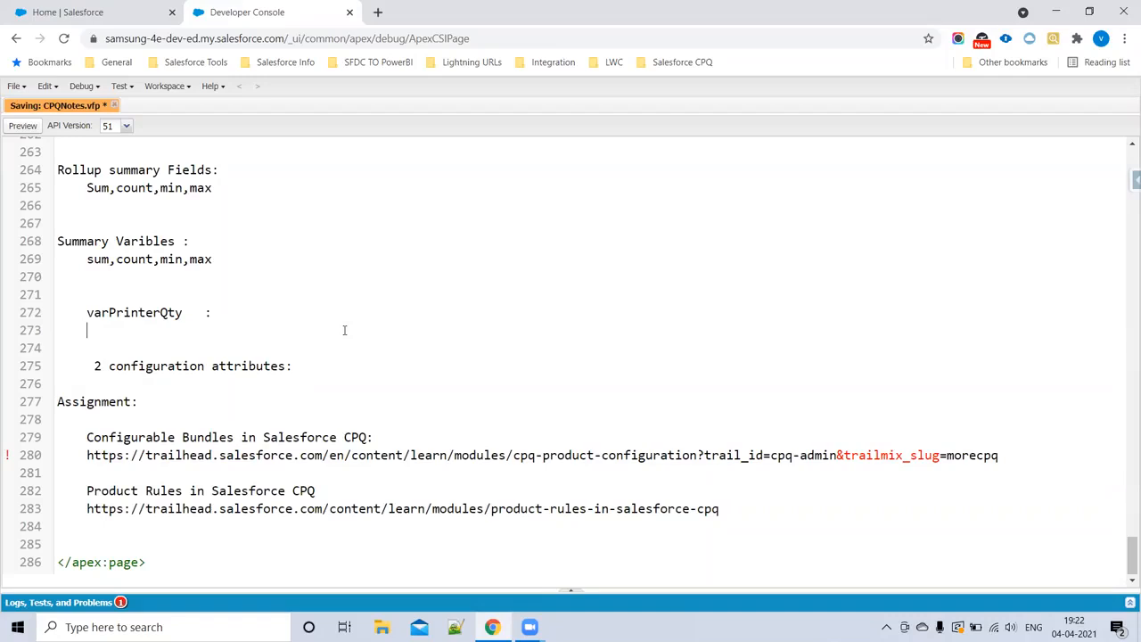
Step: Add four blank lines below the Product Rules in Salesforce CPQ link and save the notes file
left_click_drag(737, 525, 43, 393)
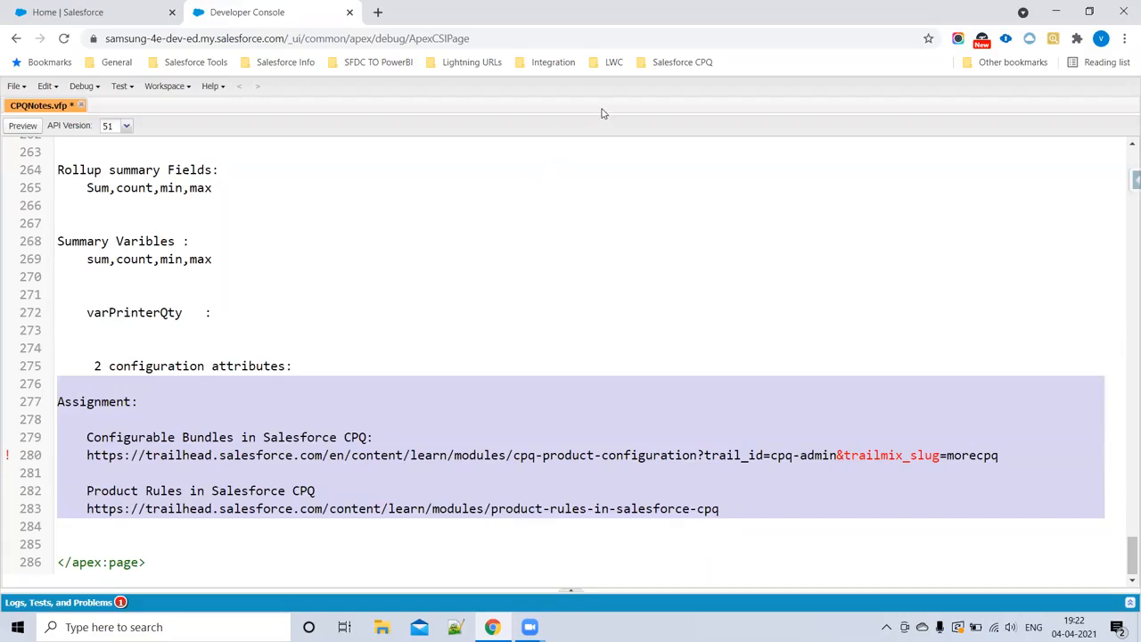
left_click(570, 484)
left_click(730, 509)
key("Return")
key("Return")
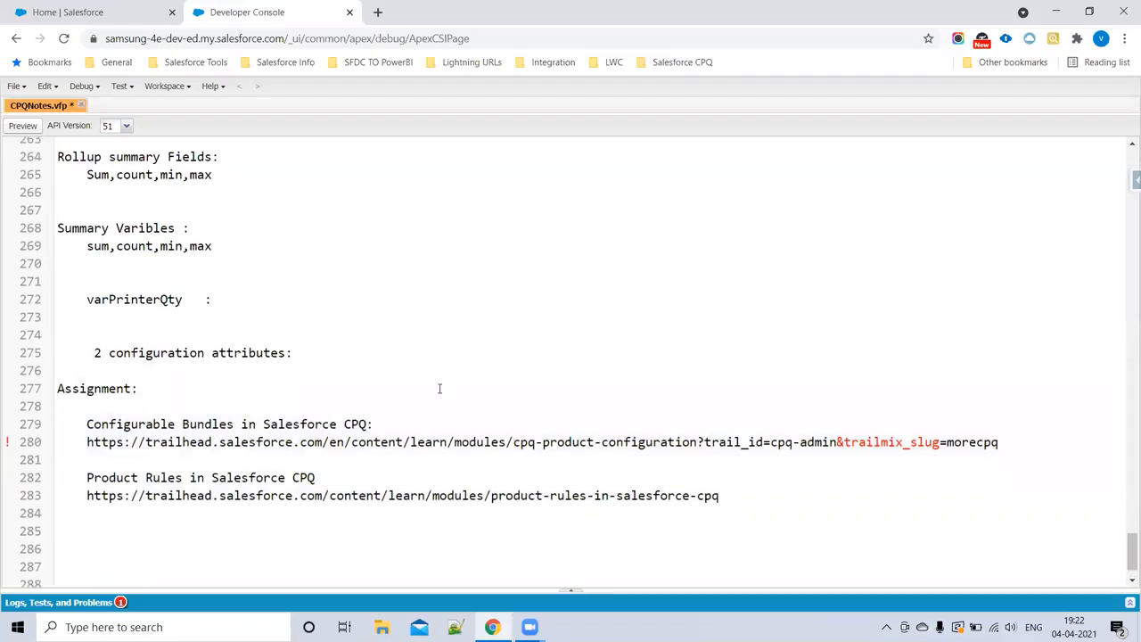
key("Return")
key("Return")
key("ctrl+s")
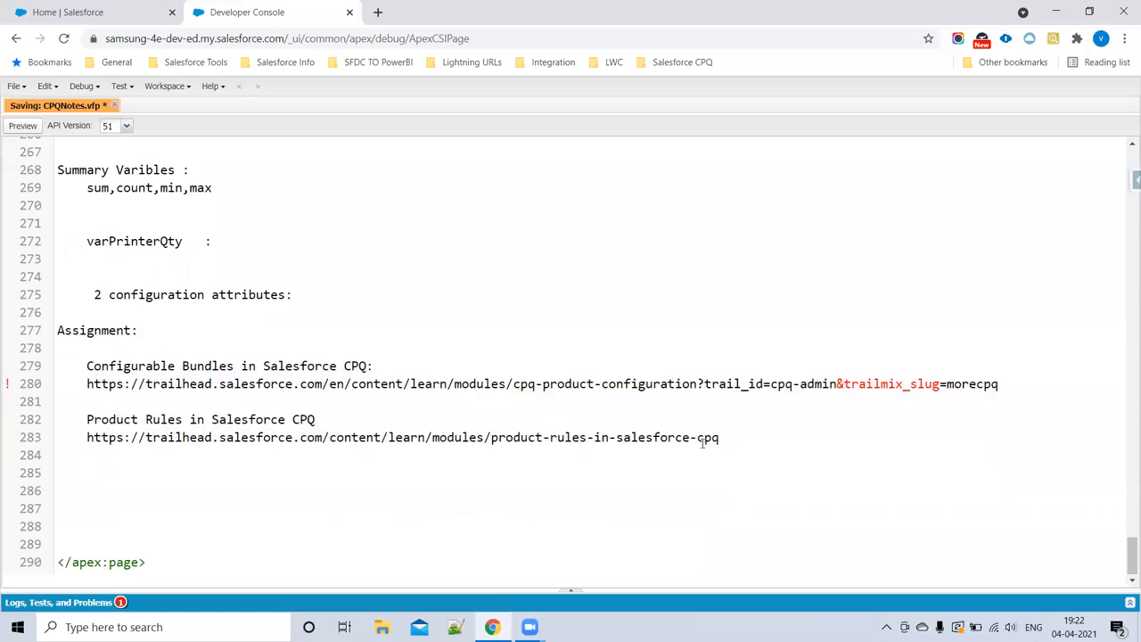
left_click_drag(738, 438, 45, 364)
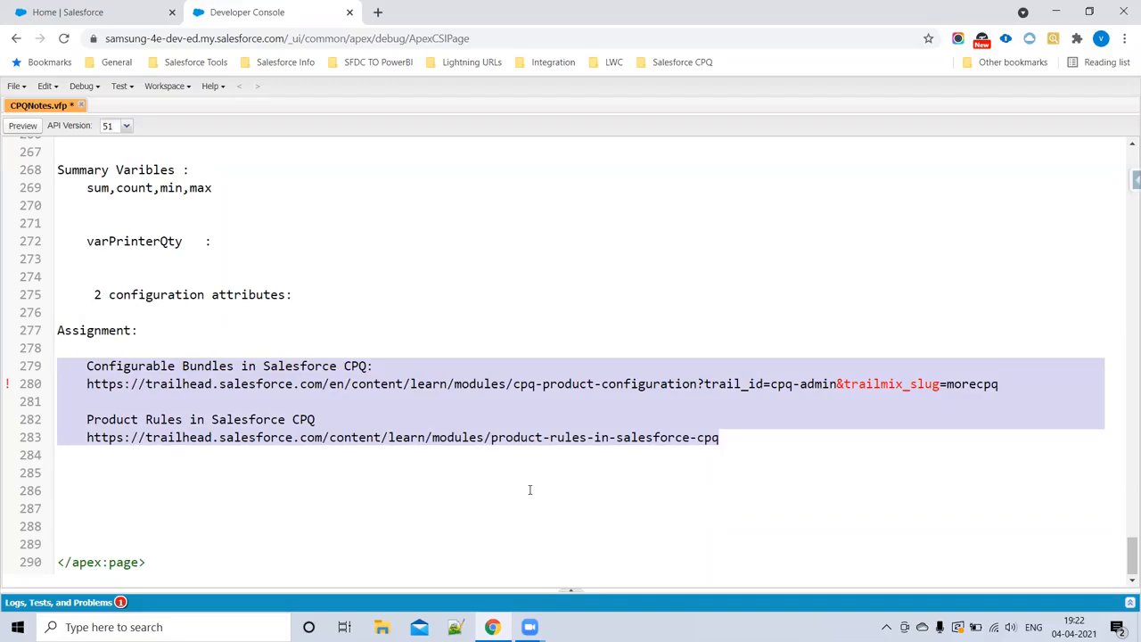
left_click(570, 532)
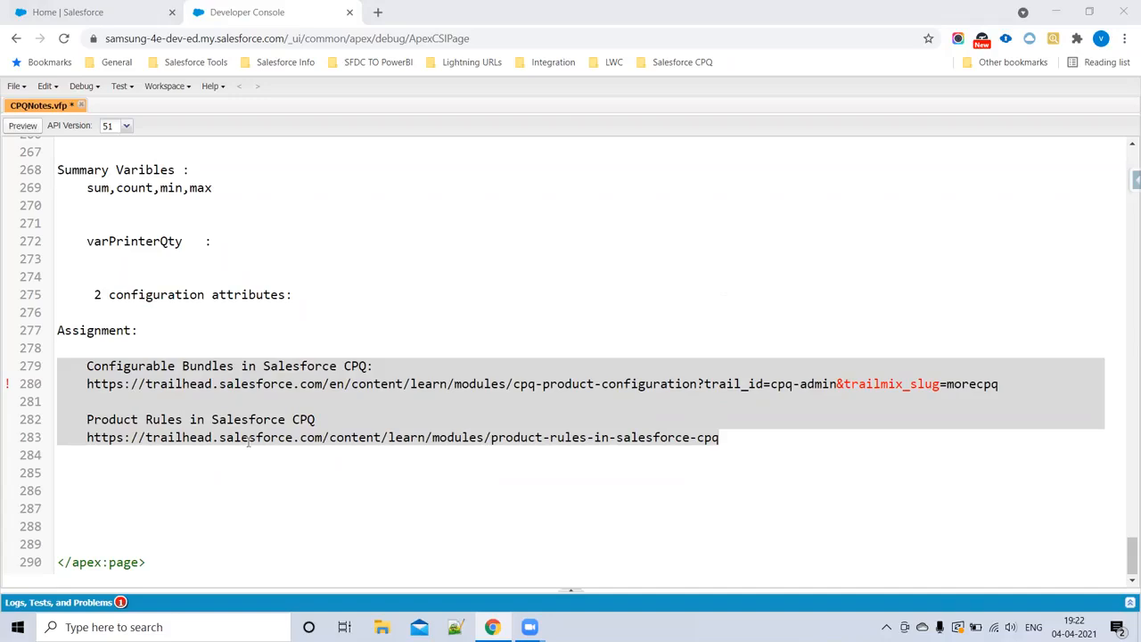
left_click(251, 407)
scroll(156, 392, "up", 1)
scroll(156, 392, "up", 5)
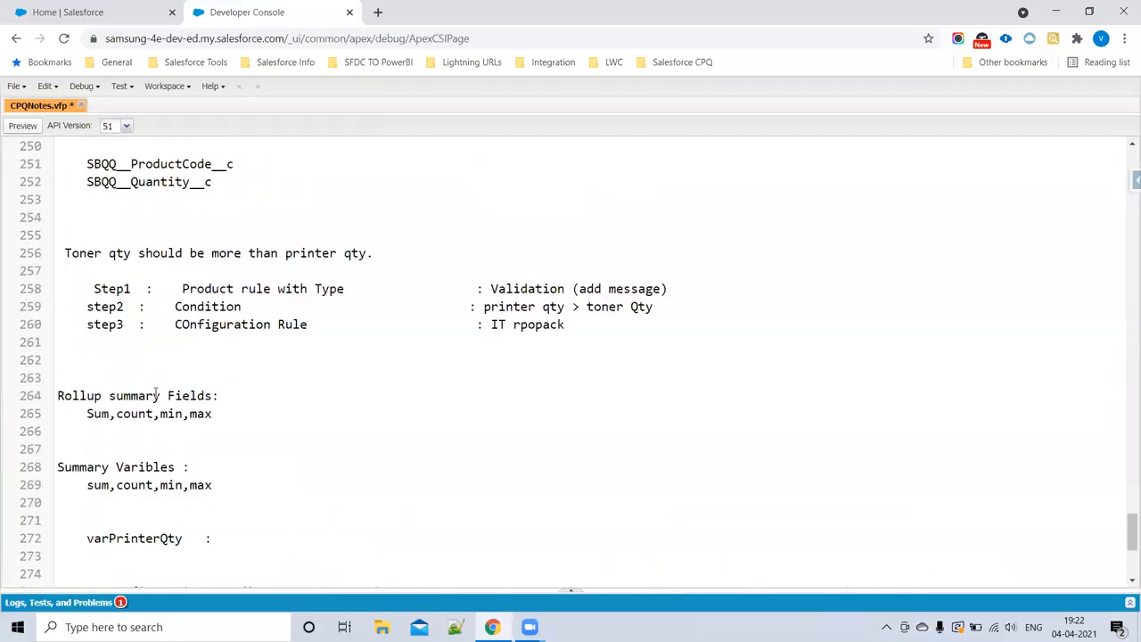
scroll(185, 393, "down", 6)
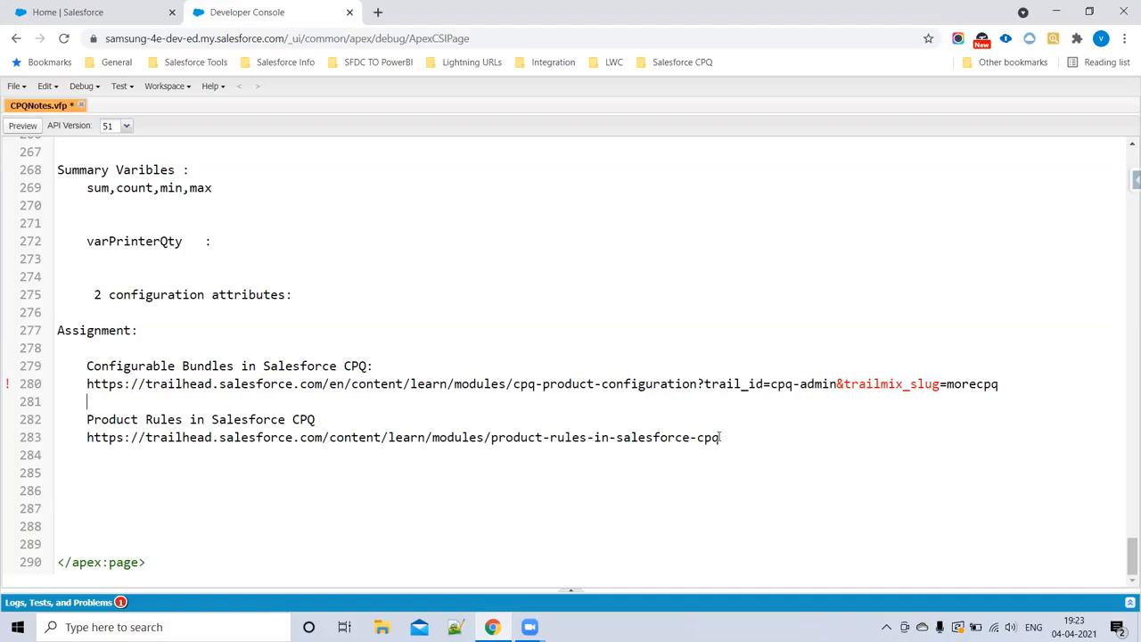
Step: Add an unindented "Filter Rules :" heading below the product rules link, leaving two blank lines between them
left_click(770, 441)
key("Return")
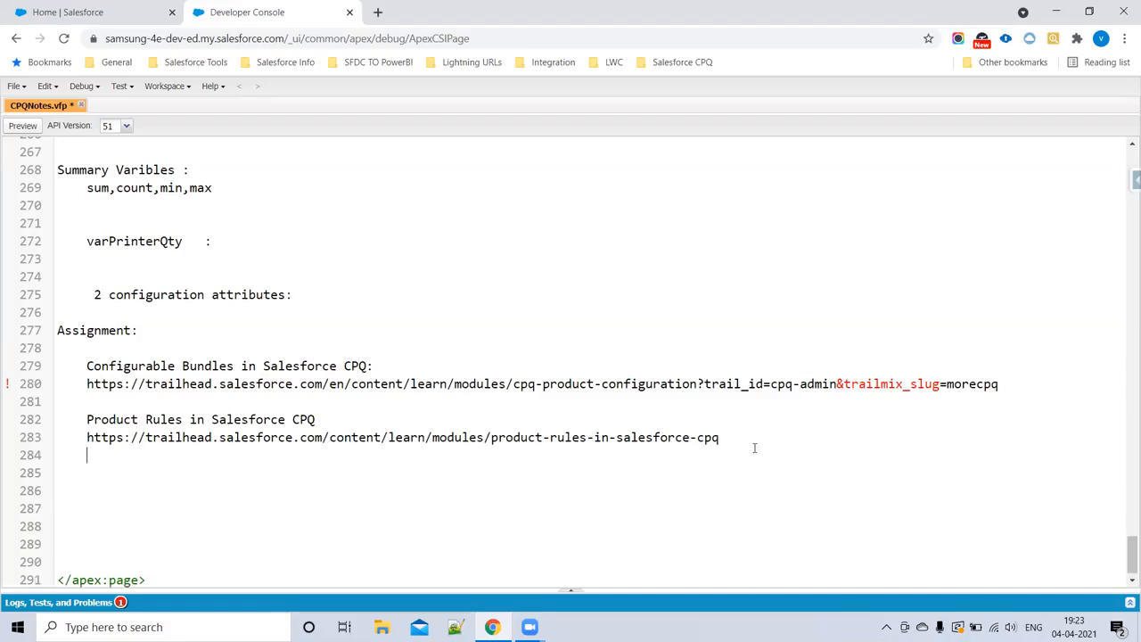
key("Return")
key("Return")
key("BackSpace")
key("BackSpace")
key("BackSpace")
key("BackSpace")
type("Filter Rules : Dynamic Bundle I")
key("BackSpace")
key("BackSpace")
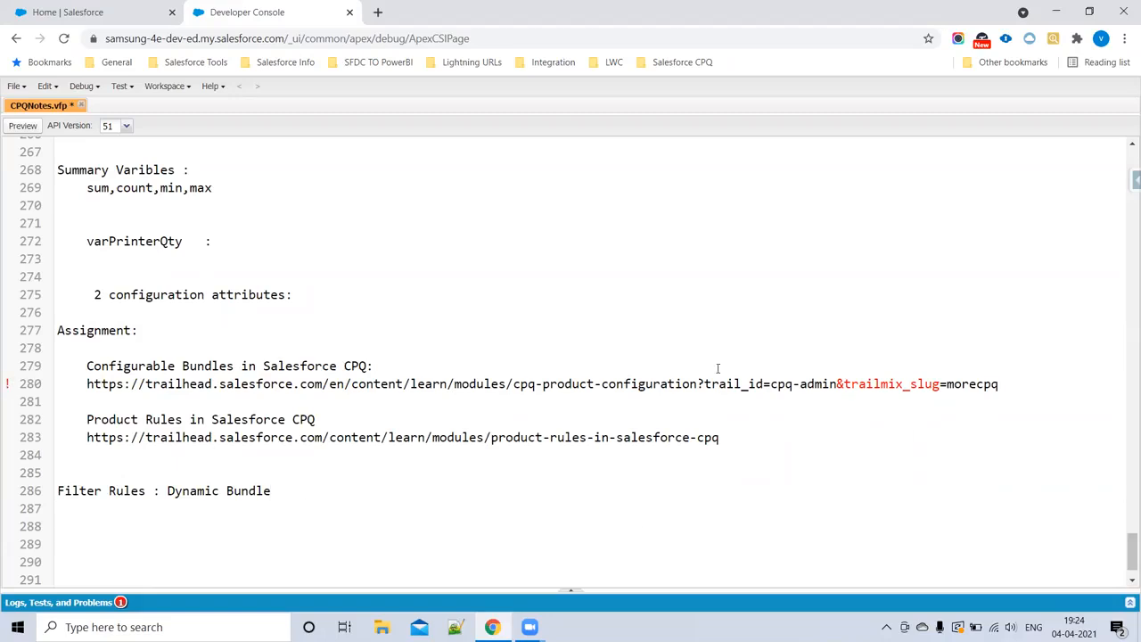
left_click_drag(167, 490, 325, 491)
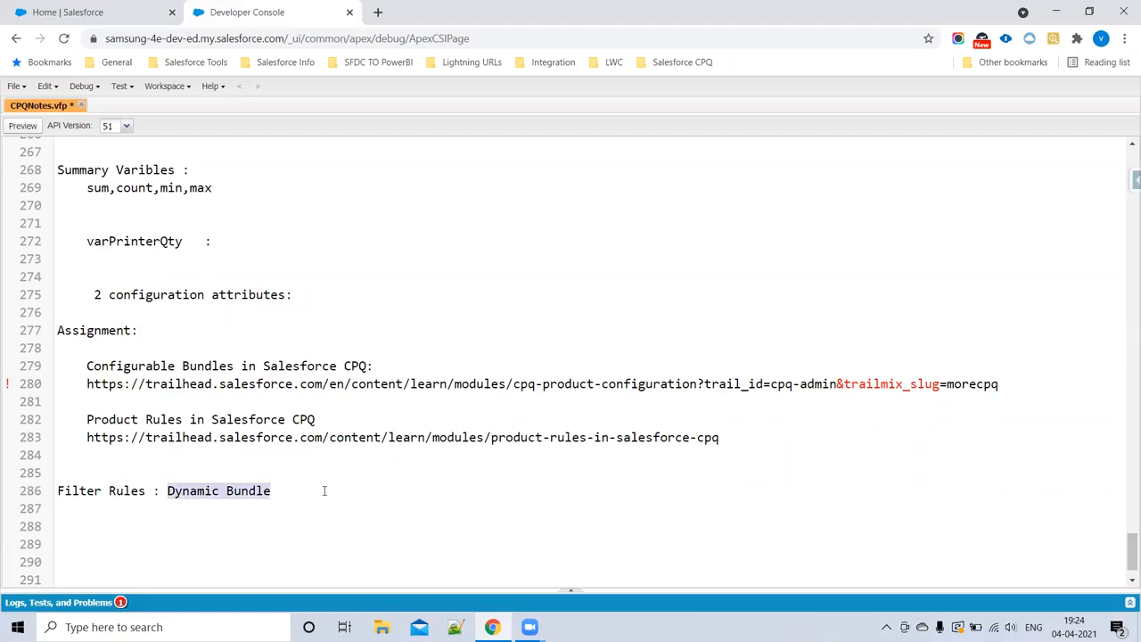
key("BackSpace")
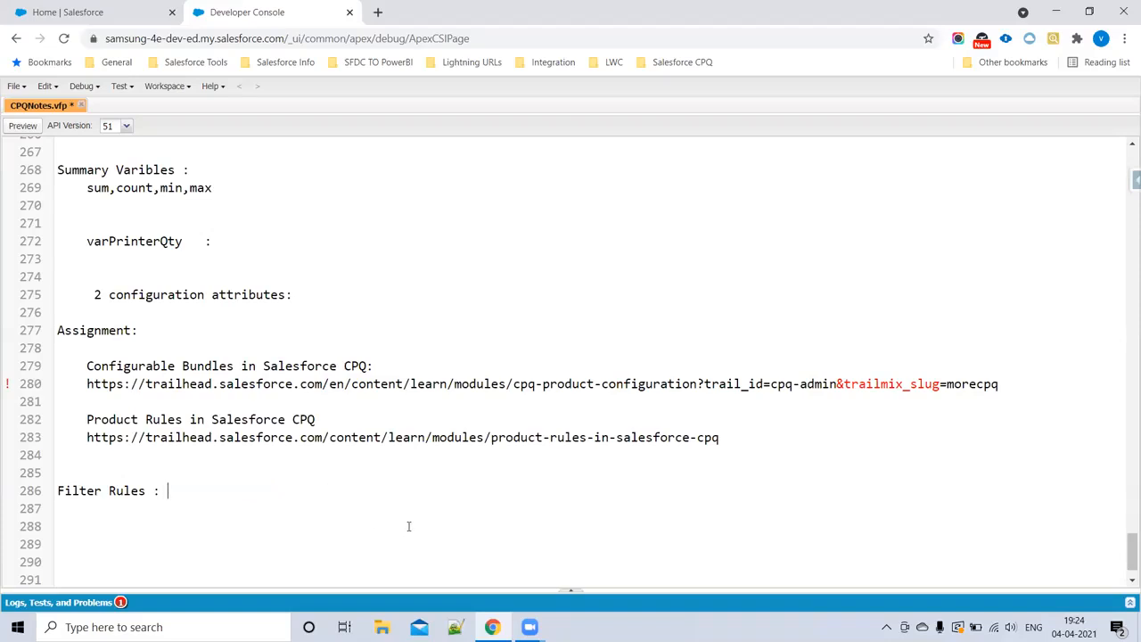
Step: Add an indented line "Option select Method :" under the Filter Rules heading, leaving two blank lines between them
key("Return")
key("Tab")
key("Return")
scroll(233, 443, "down", 2)
key("Return")
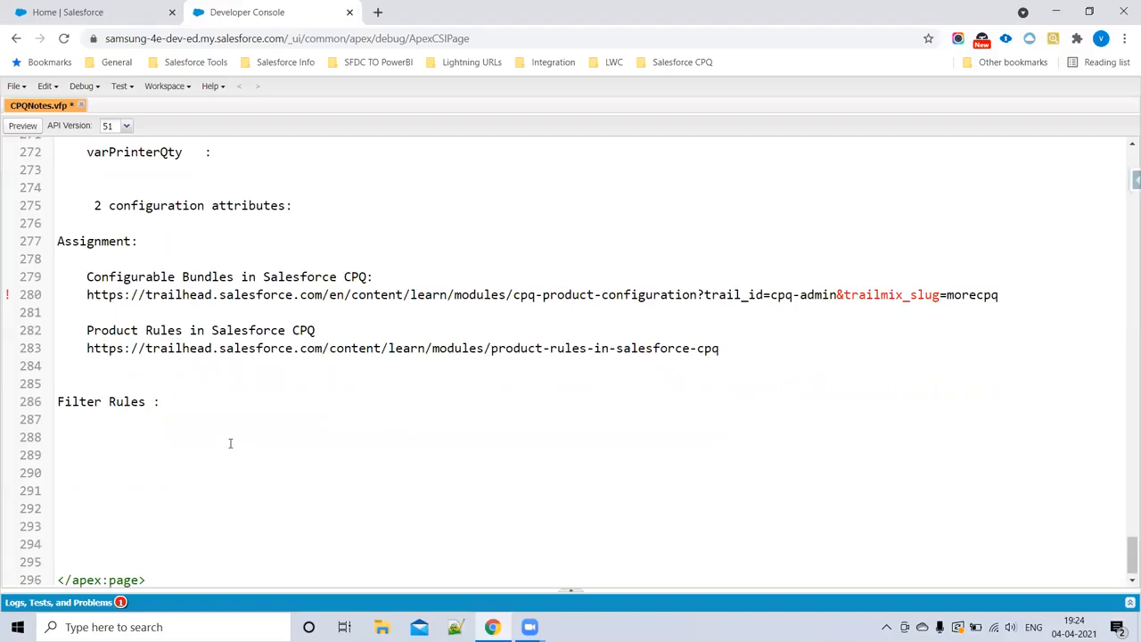
type("Option select Me")
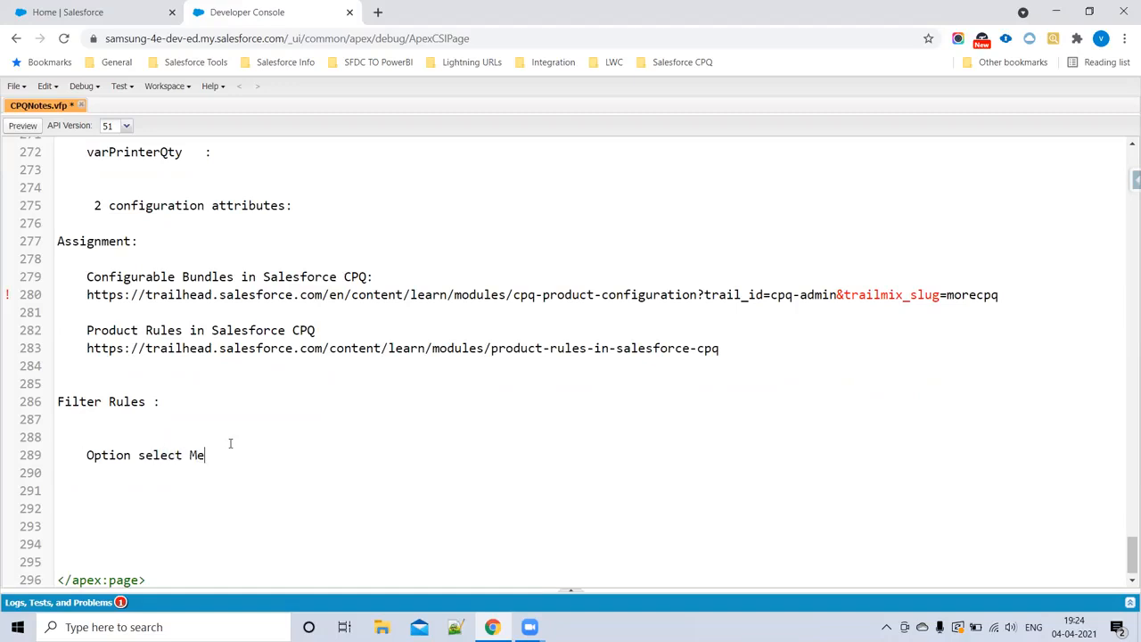
type("thod :")
Step: Remove the space between "Option" and "select" so the label reads "Optionselect Method :"
left_click(139, 454)
key("BackSpace")
left_click_drag(85, 454, 284, 457)
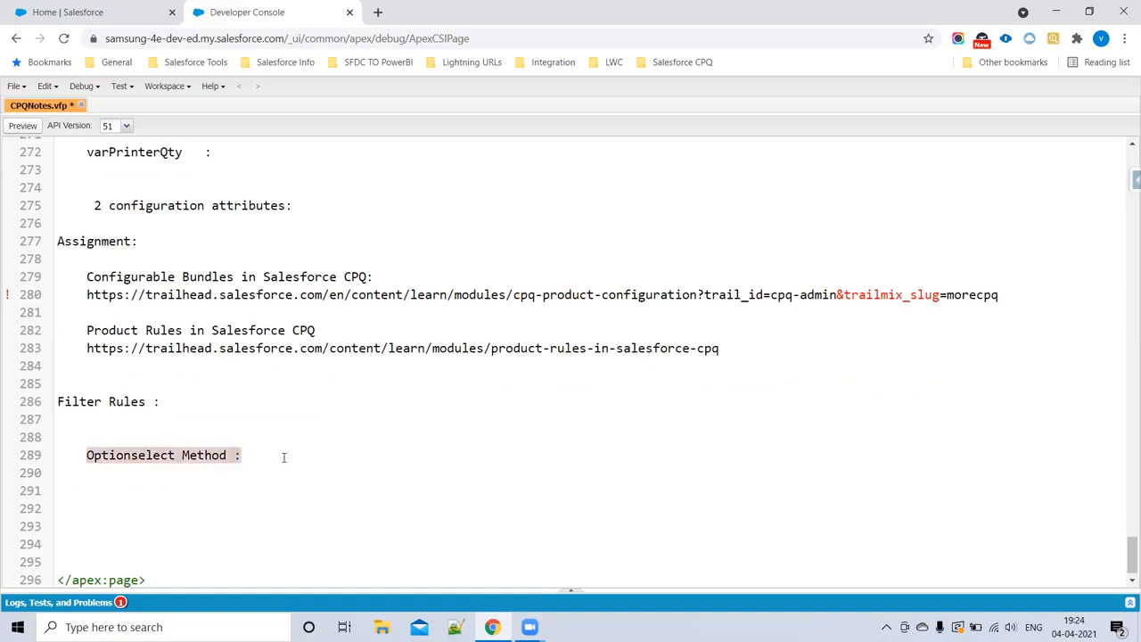
left_click(284, 457)
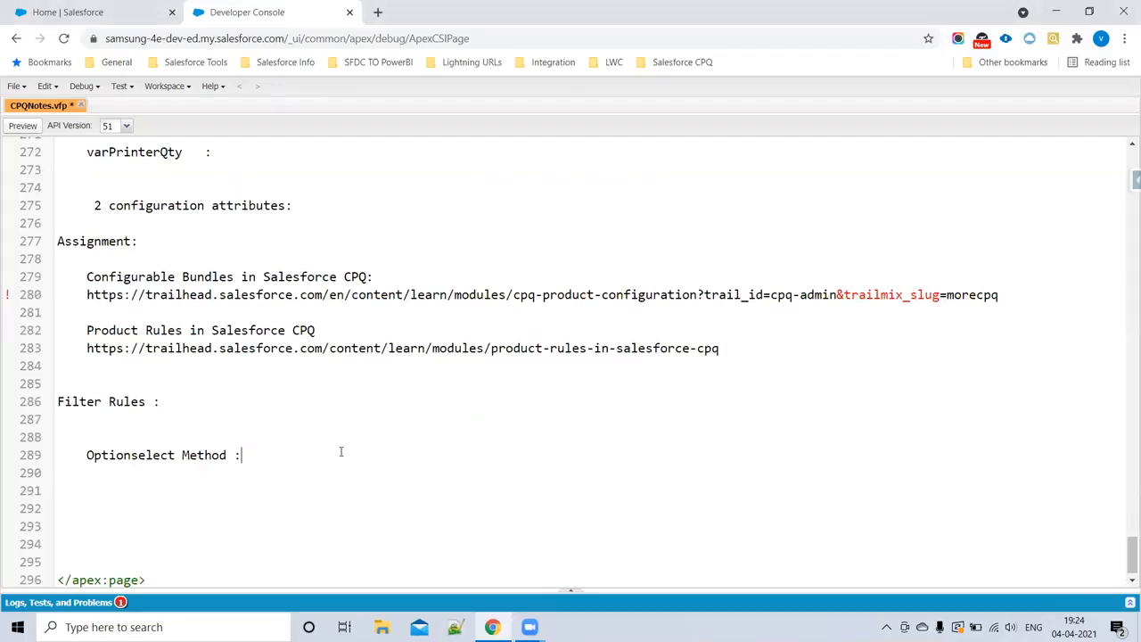
Step: List the values "click, add, dynamic," after the "Optionselect Method :" label
type("click add dynamic")
left_click(293, 457)
type(",")
left_click(322, 455)
type(",")
left_click(395, 455)
left_click(593, 622)
Step: Add the line "dynamic : It will show all the products related to the pricebook." below the option select method line
double_click(368, 455)
key("ctrl+c")
left_click(404, 461)
key("Return")
key("ctrl+v")
type(": I")
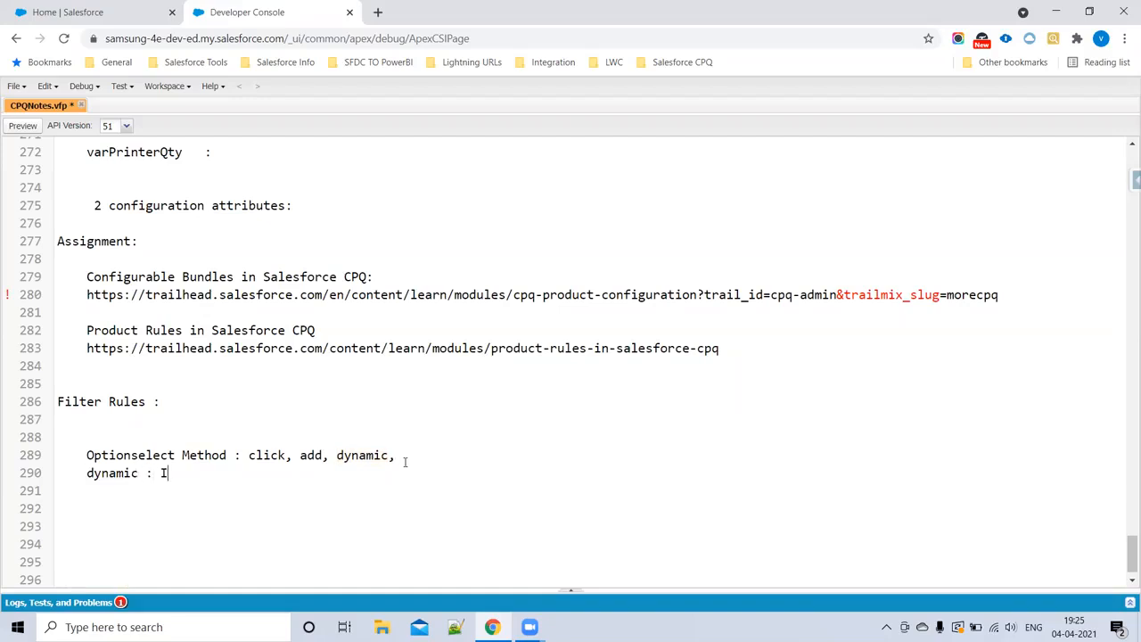
type("t will show all")
type("th")
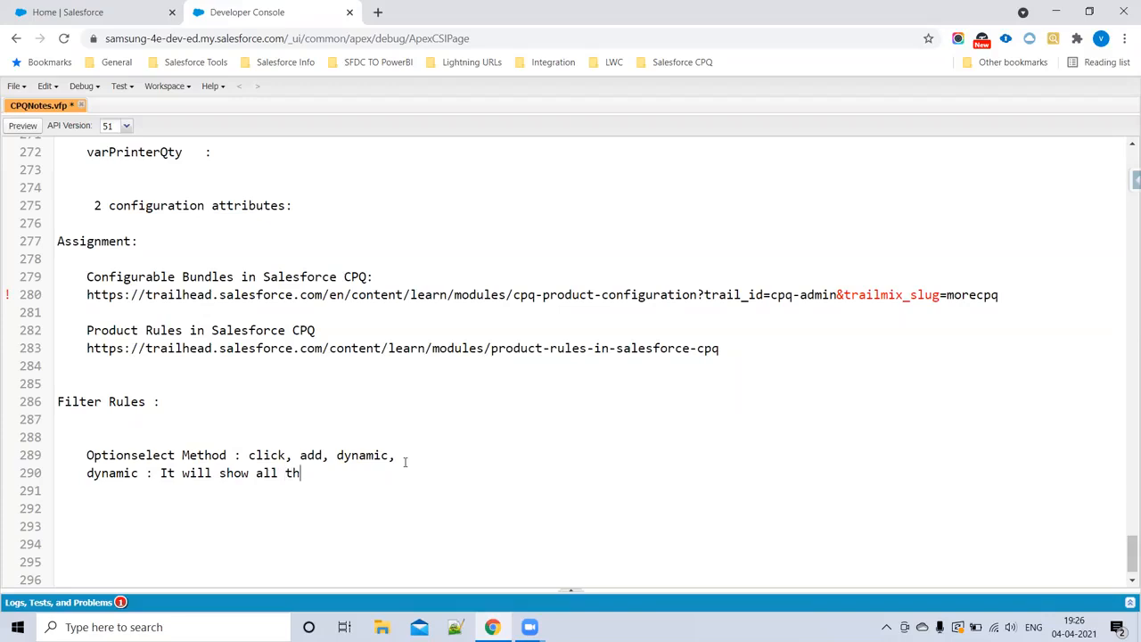
type("e products related to the p")
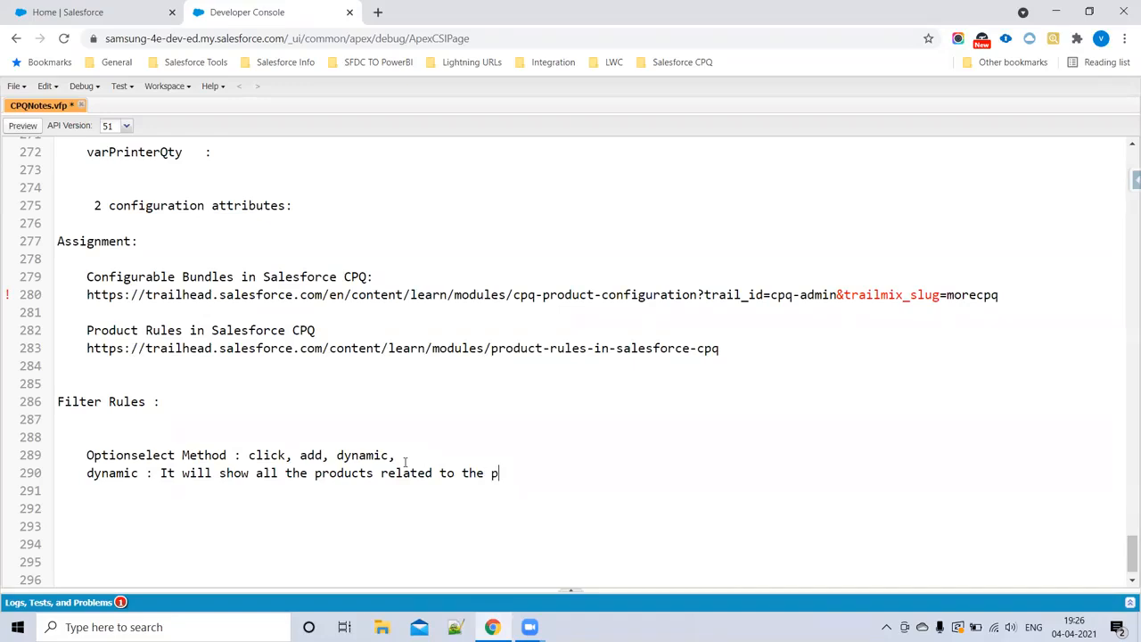
type("ricebook.")
Step: Add the line "Feture : Dynamic" below the dynamic description, leaving one blank line between them, and save the notes
left_click(88, 474)
left_click_drag(100, 473, 268, 492)
left_click(104, 402)
left_click_drag(179, 403, 45, 404)
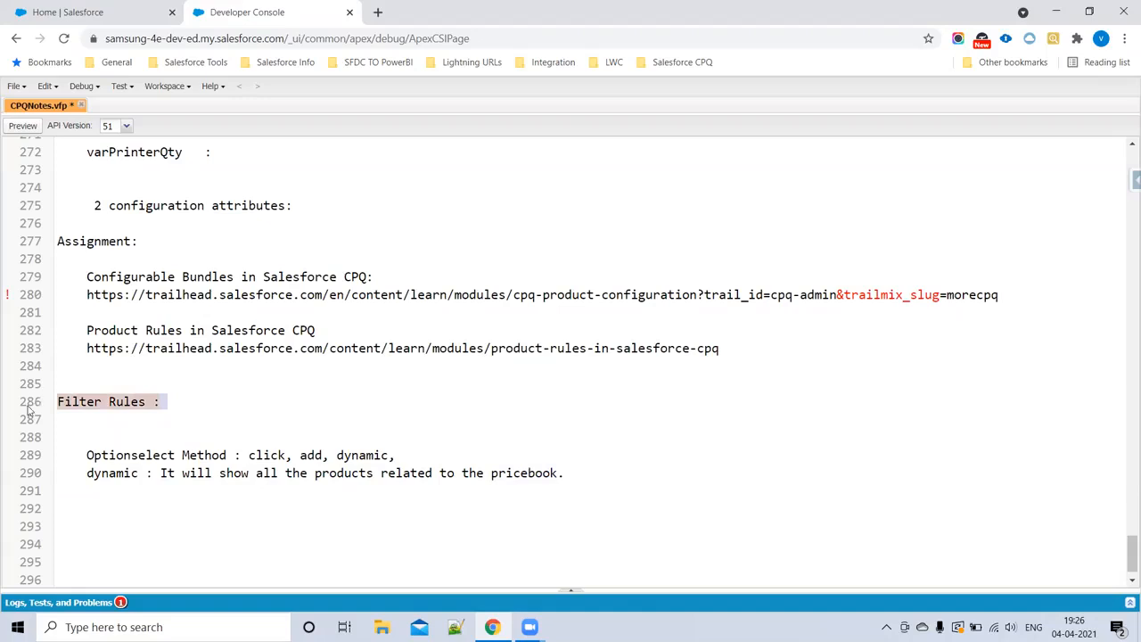
left_click(85, 506)
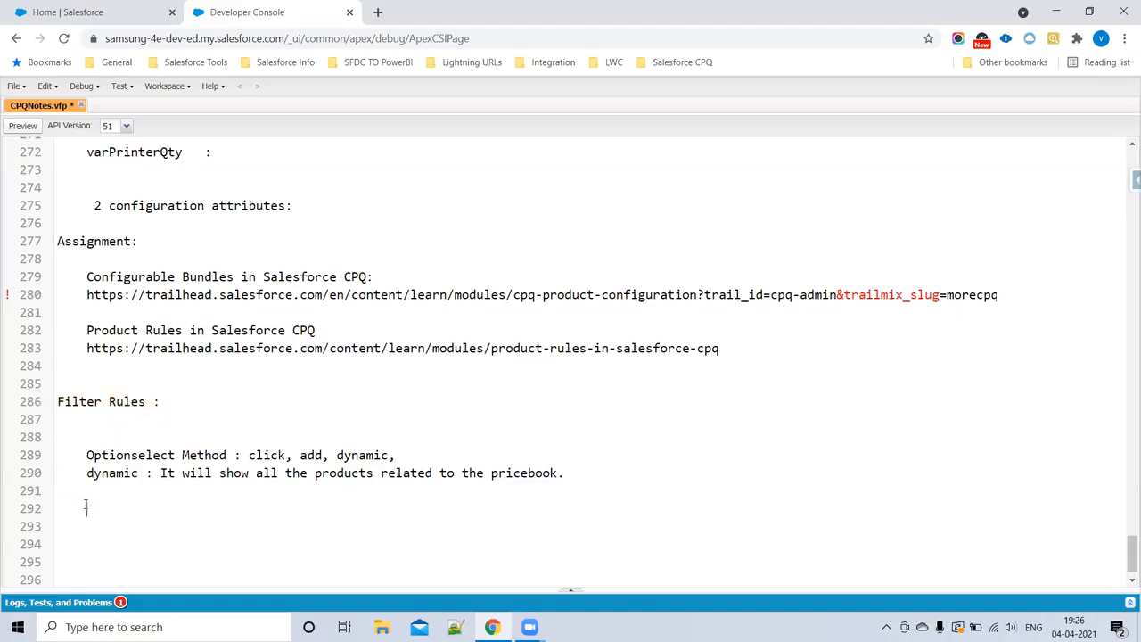
type("Feture :  Dynamic")
left_click_drag(160, 509, 83, 505)
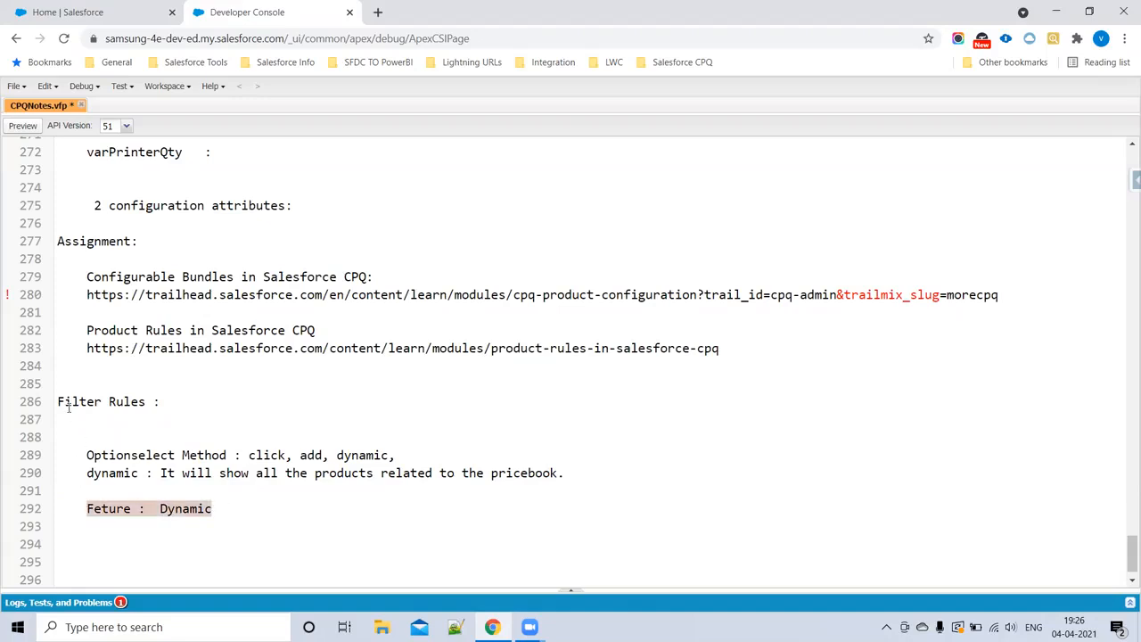
key("ctrl+s")
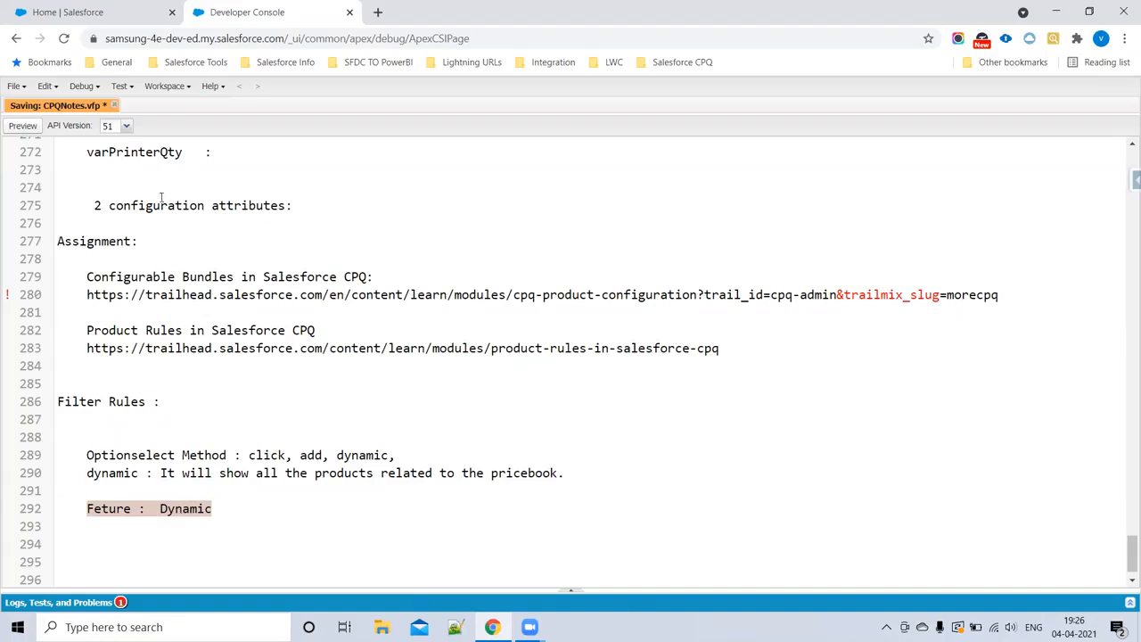
Step: Switch to the Salesforce CPQ home page, search for "It" and open the IT Professional Pack product
left_click(129, 17)
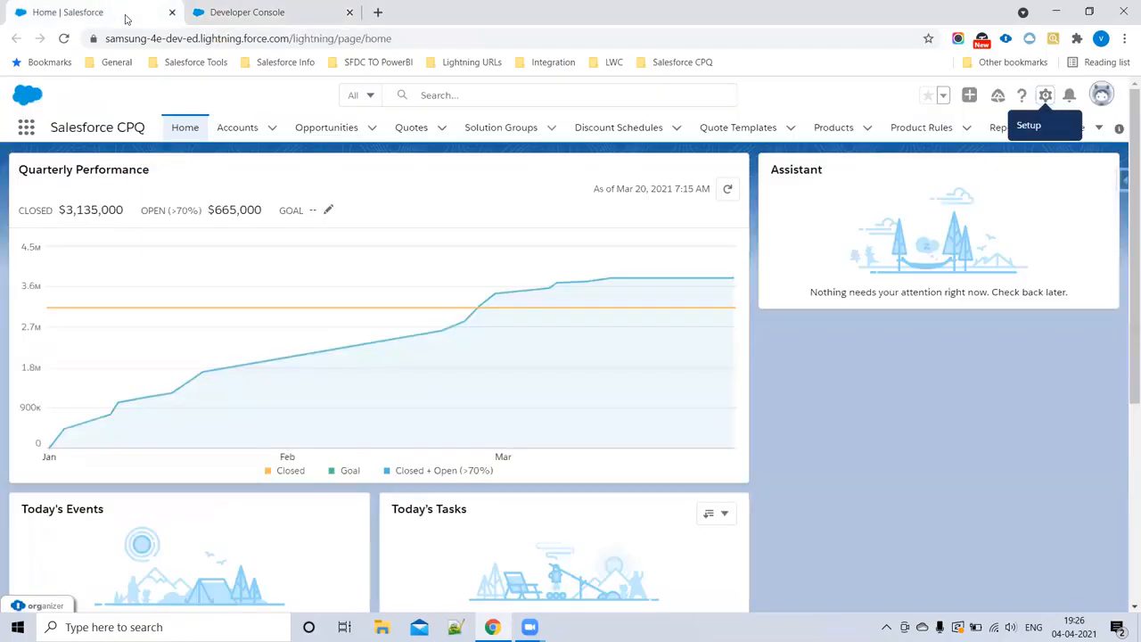
left_click(459, 96)
type("It")
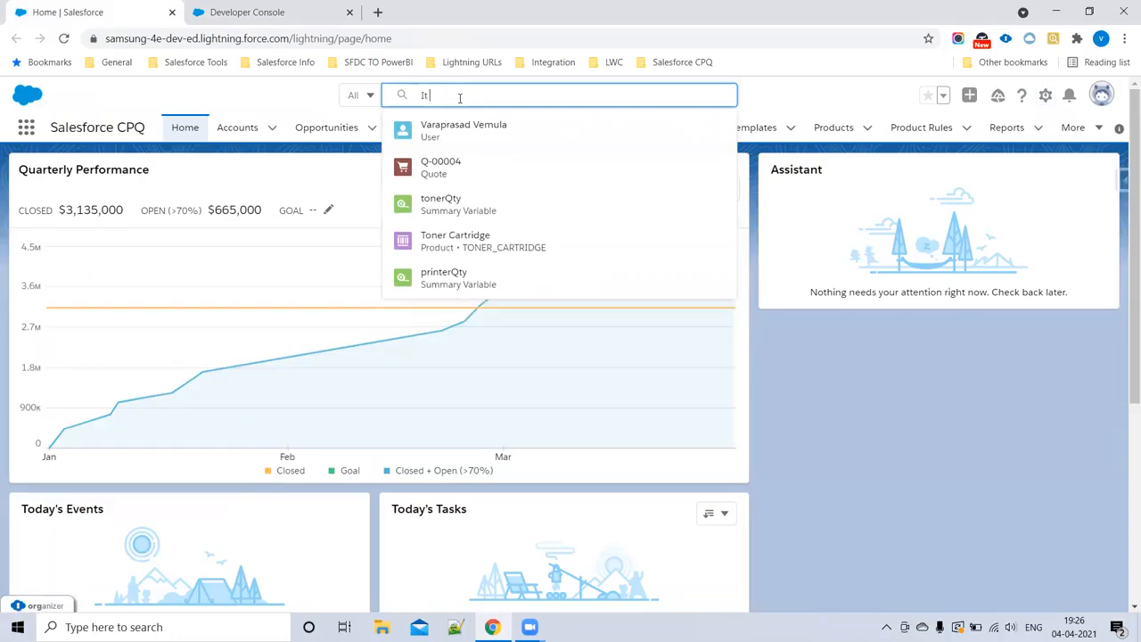
left_click(475, 166)
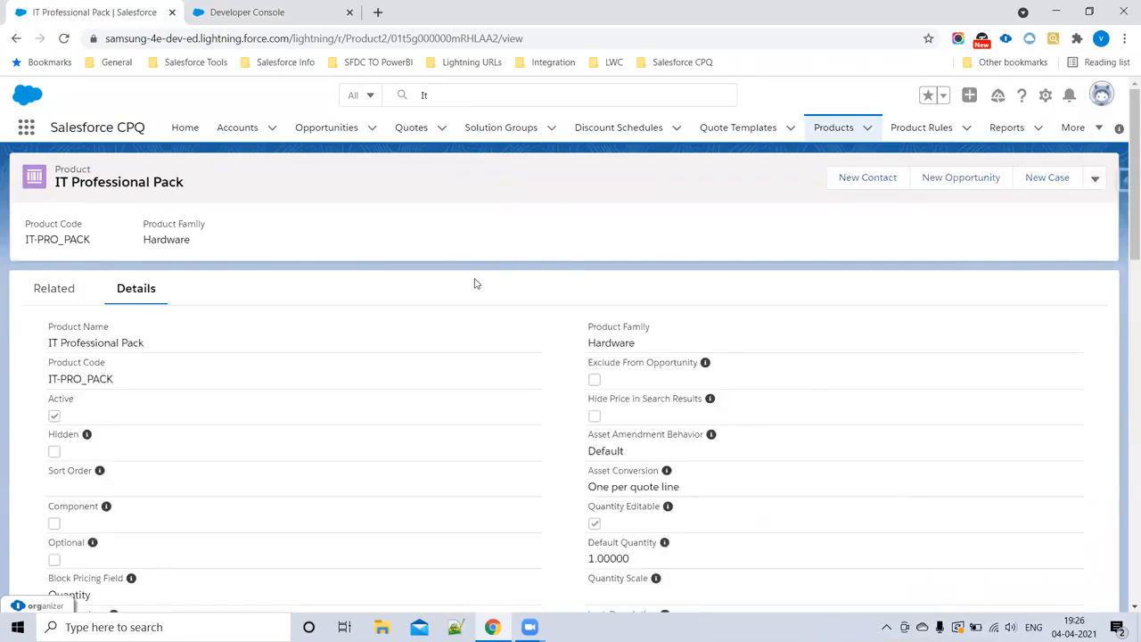
Step: Open the Networking feature from the product's related Features list in a new browser tab and switch to it
left_click(61, 292)
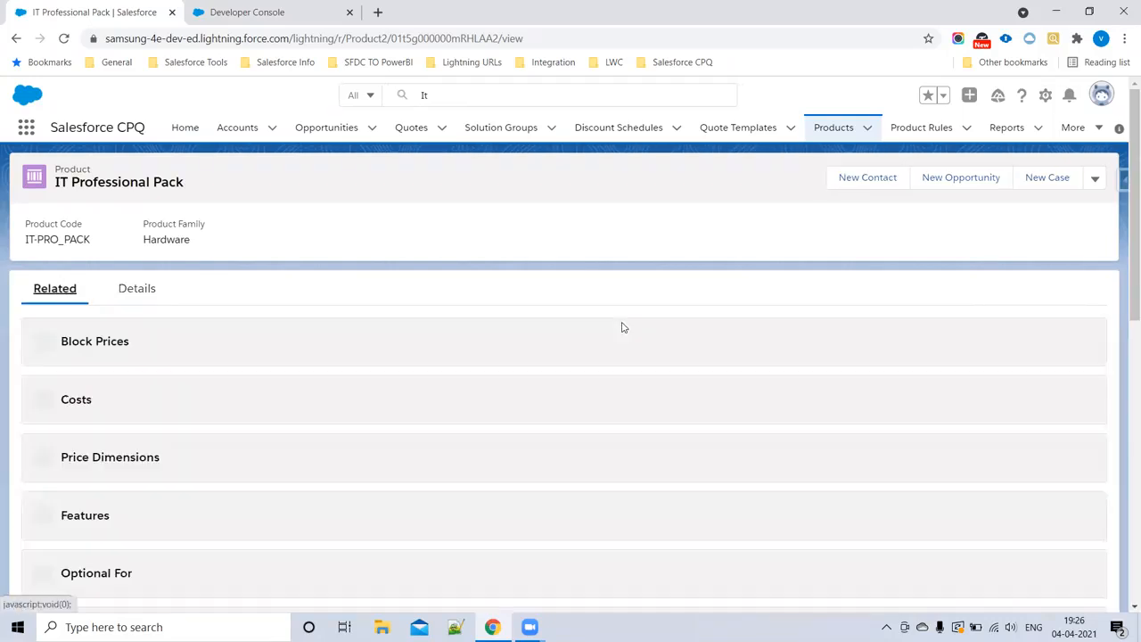
scroll(614, 332, "down", 1)
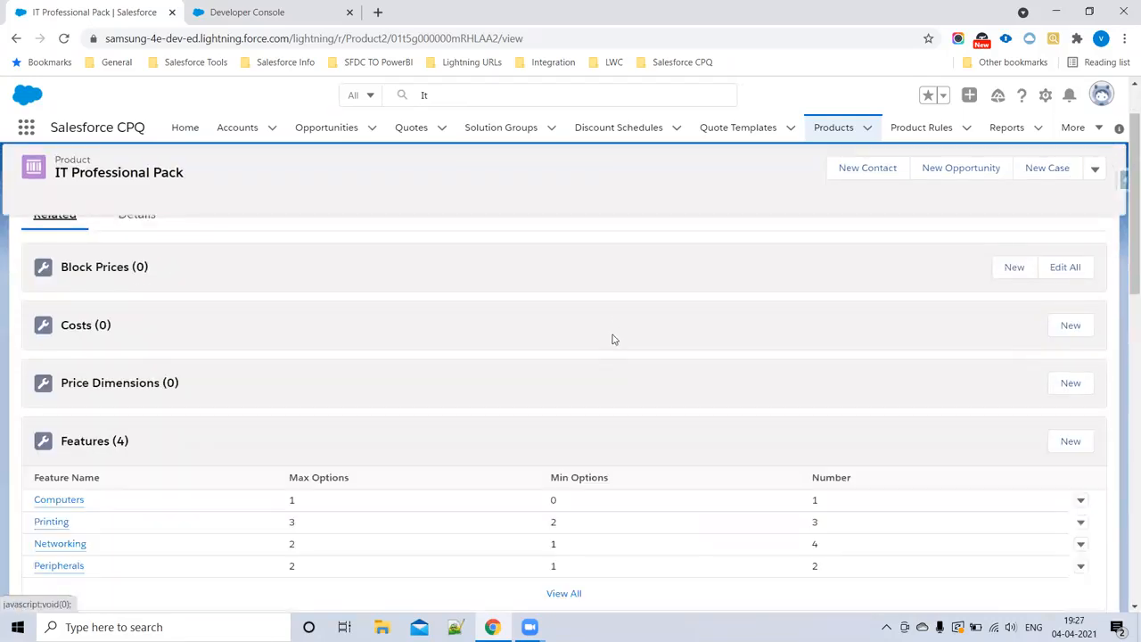
scroll(611, 334, "down", 2)
mouse_move(73, 420)
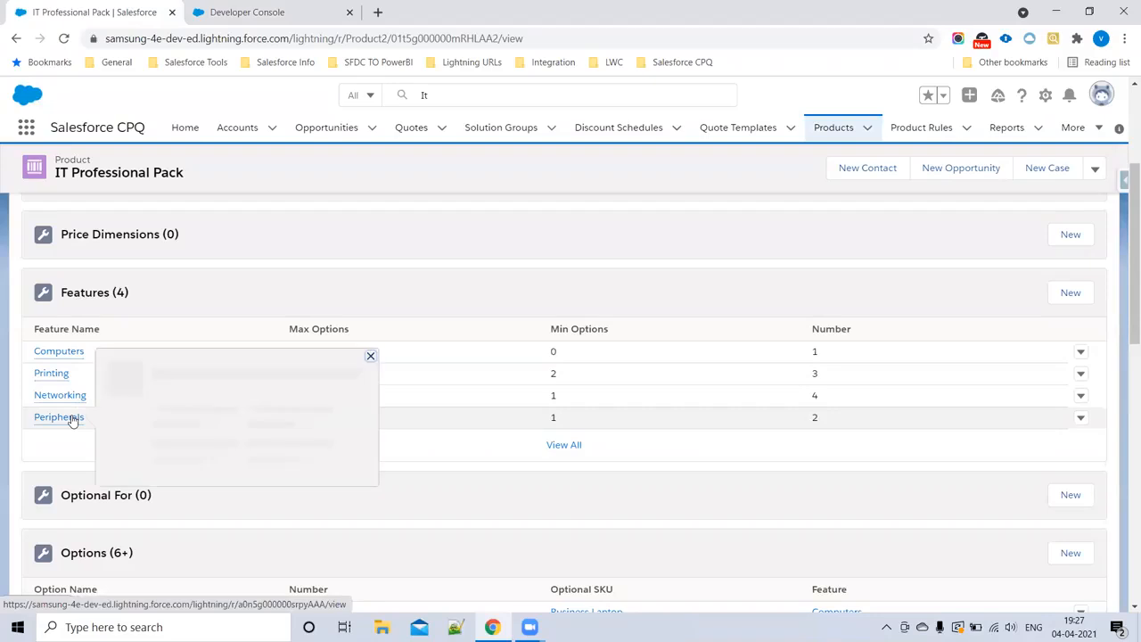
middle_click(61, 394)
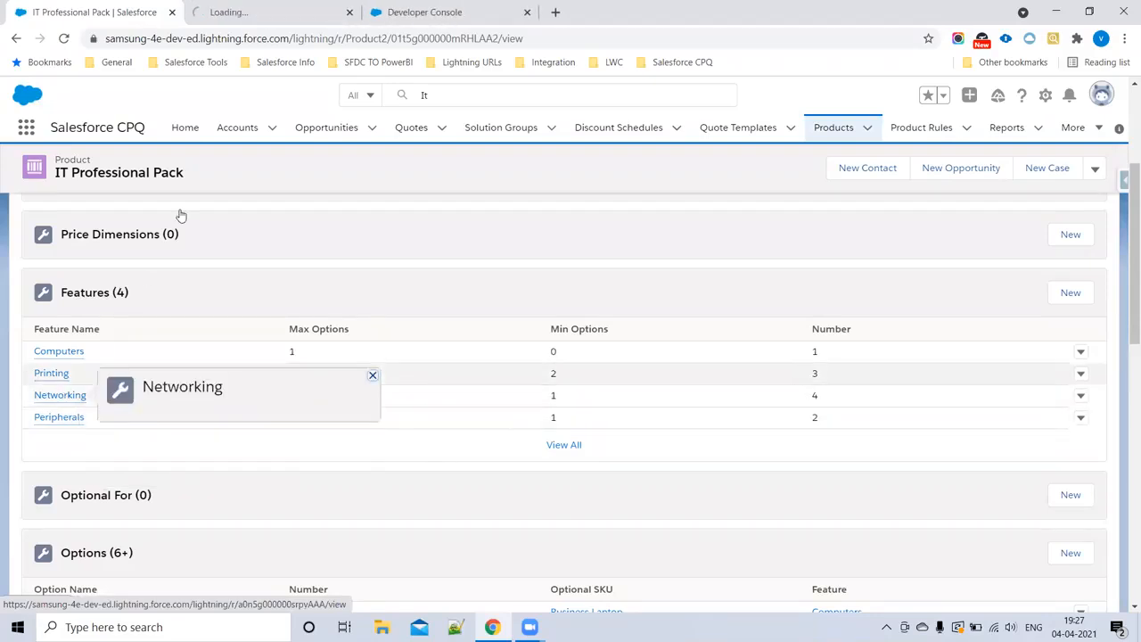
left_click(261, 11)
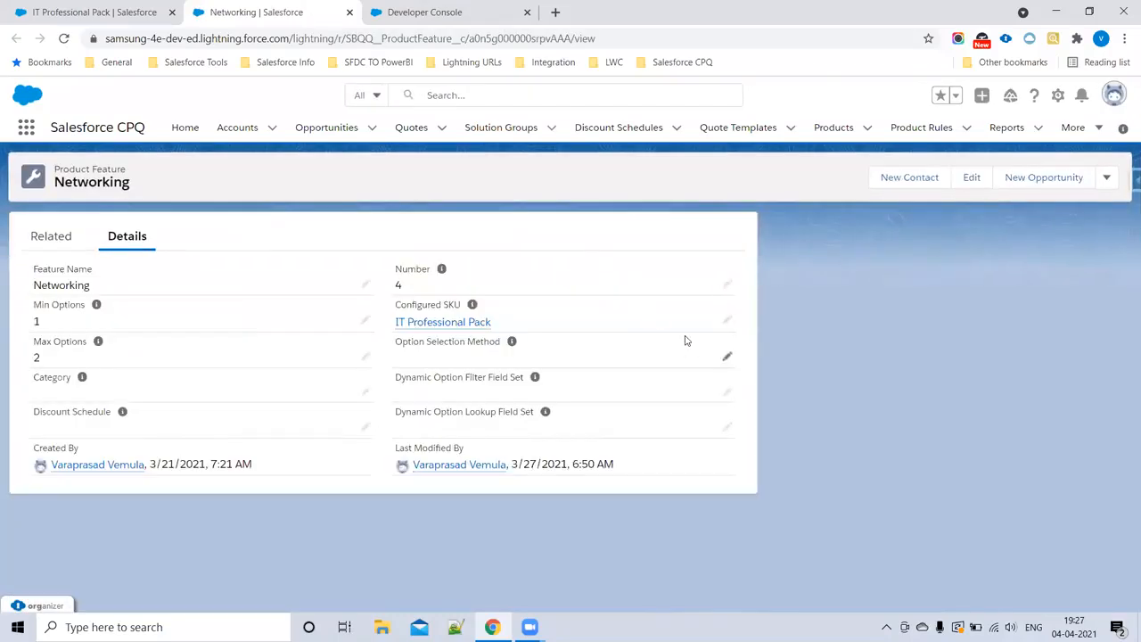
Step: Set the Networking feature's Option Selection Method to Dynamic and save the record
left_click(730, 358)
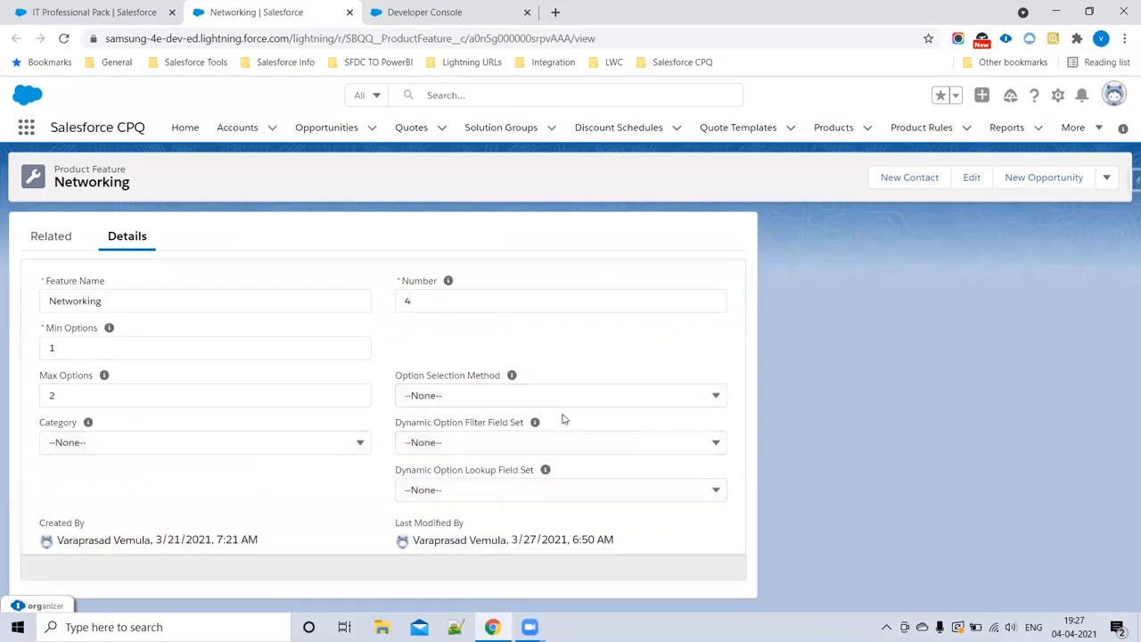
left_click(483, 395)
left_click(467, 504)
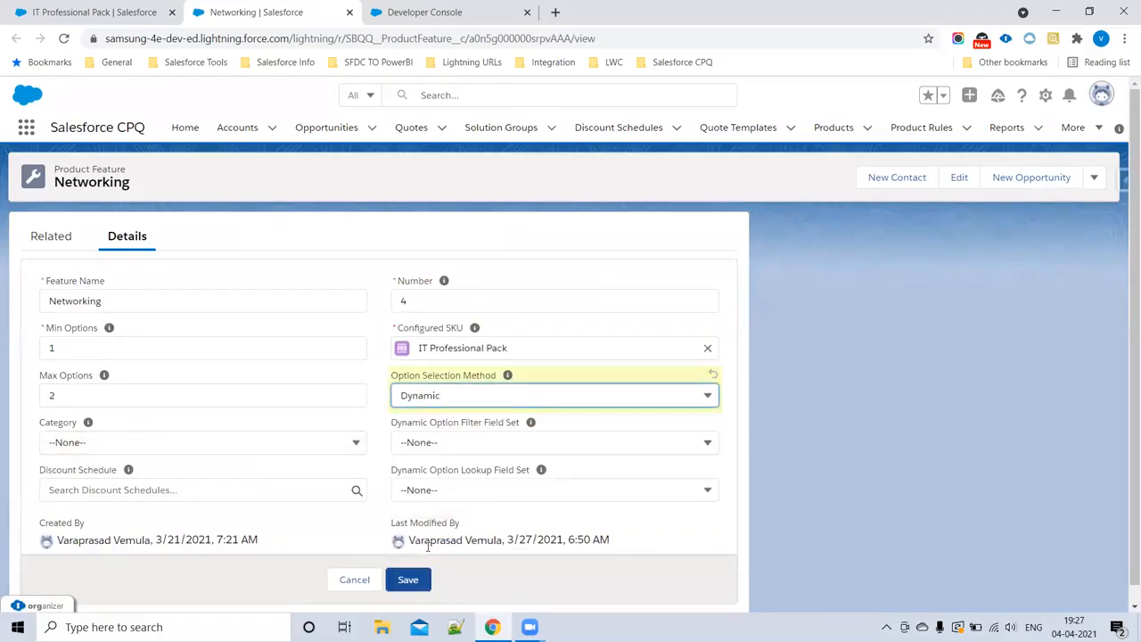
left_click(408, 580)
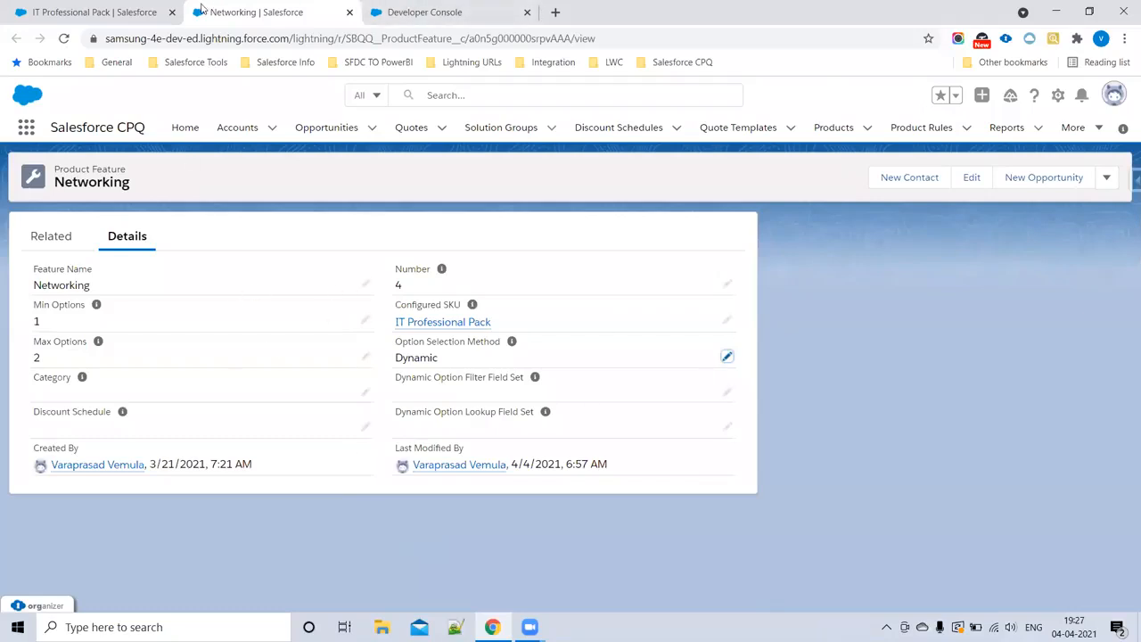
Step: Open the Quotes list in a new browser tab and open the first recently viewed quote
left_click(411, 127, "ctrl")
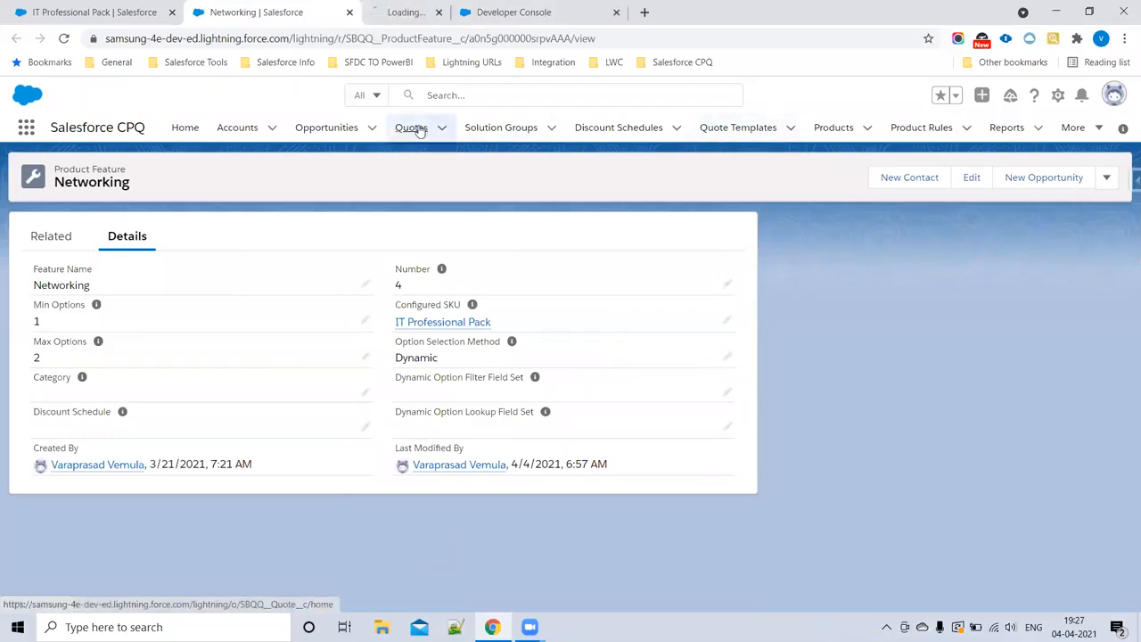
left_click(432, 7)
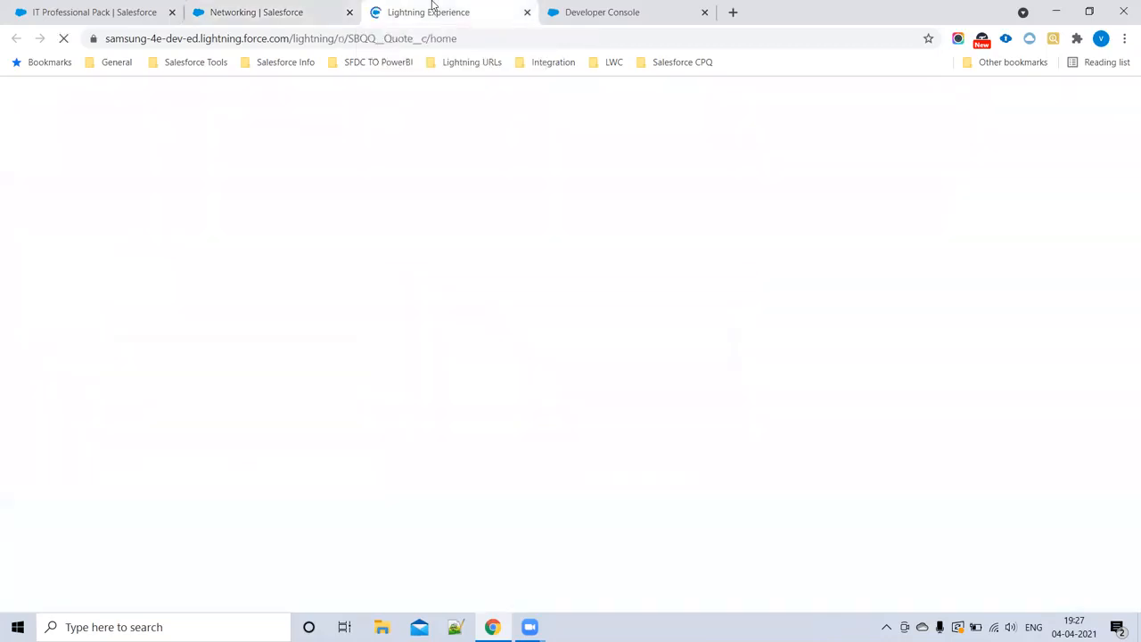
left_click(294, 9)
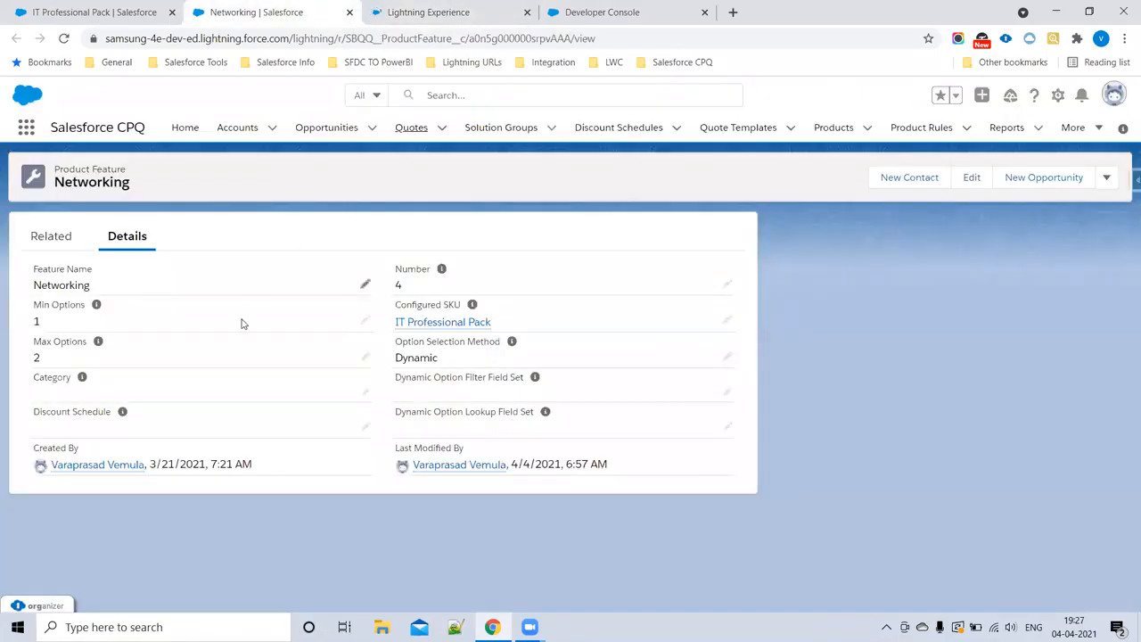
left_click(445, 10)
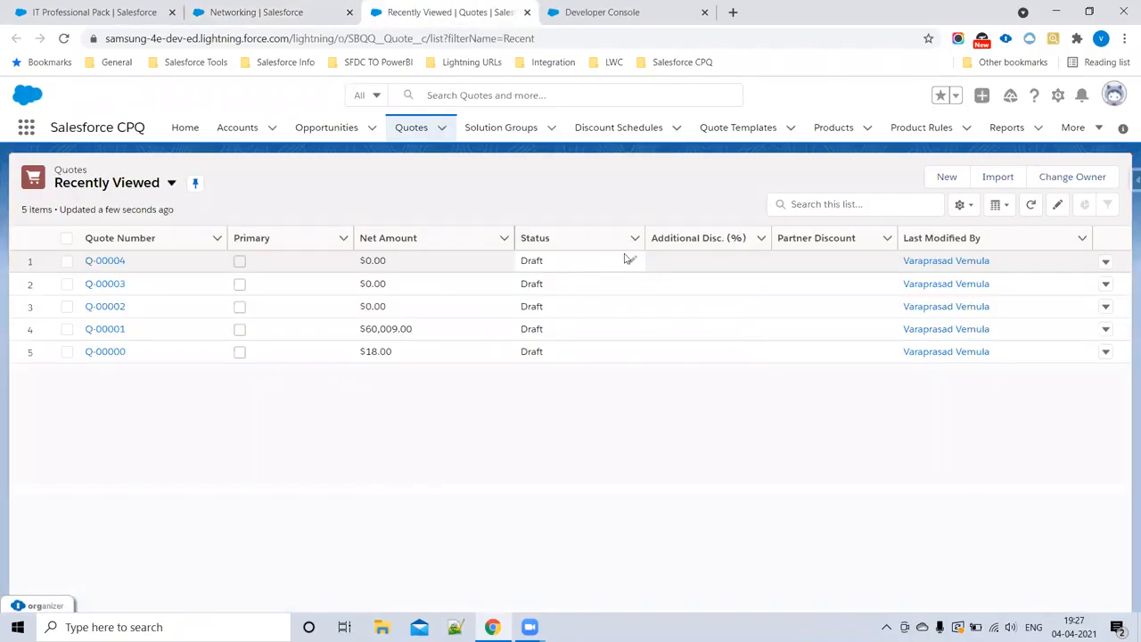
left_click(115, 260)
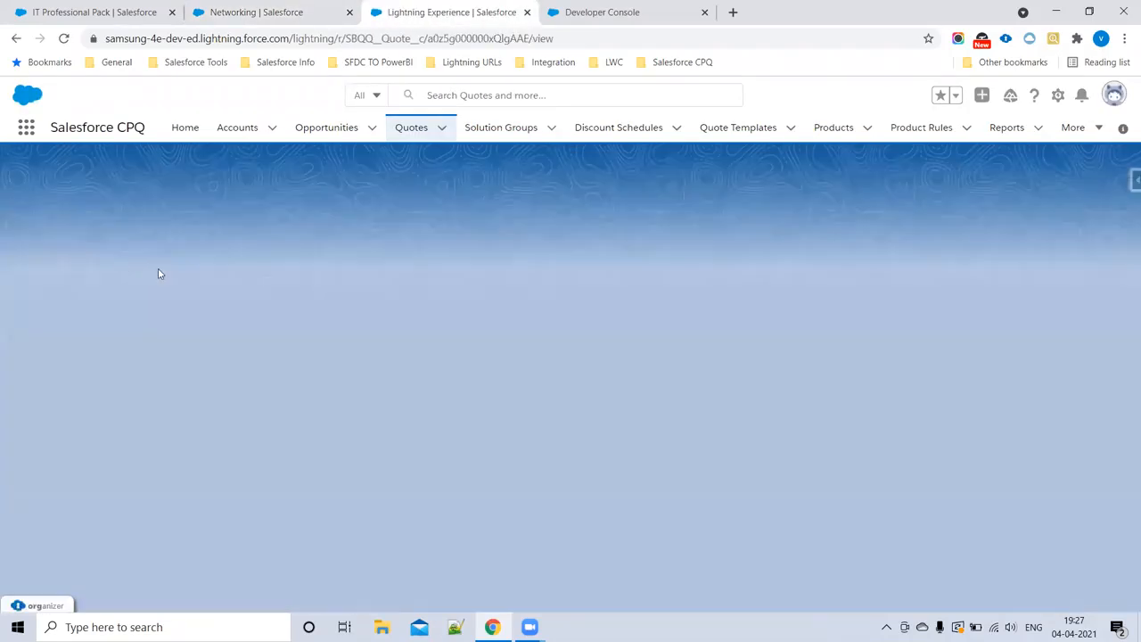
left_click(290, 5)
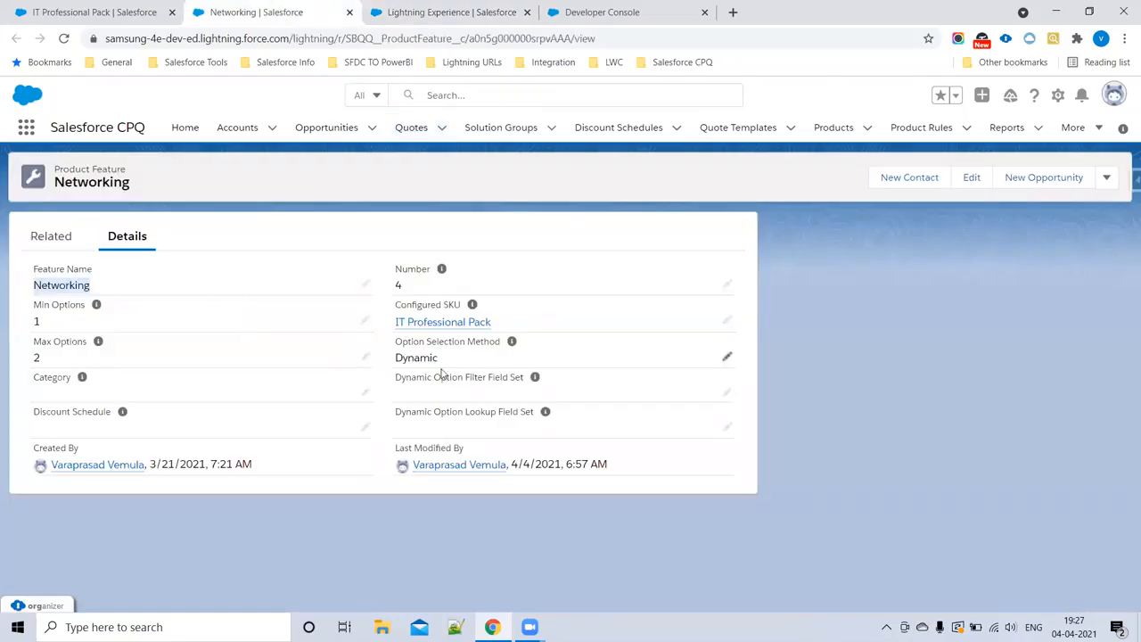
left_click(439, 9)
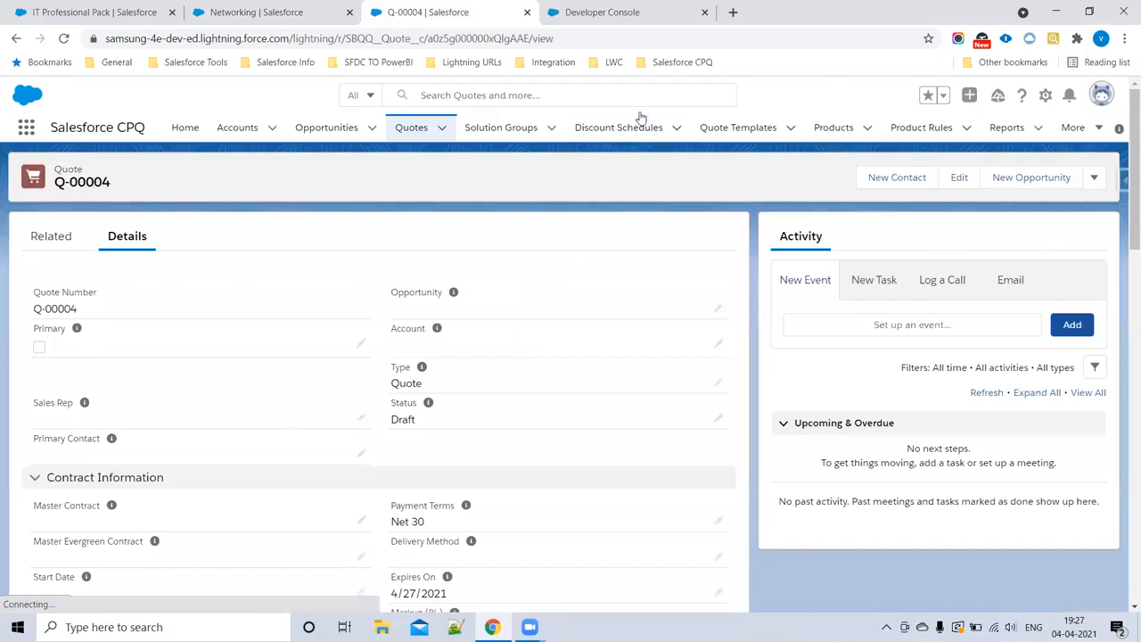
Step: Open the quote's line editor and select IT Professional Pack from the product selection list
left_click(1095, 181)
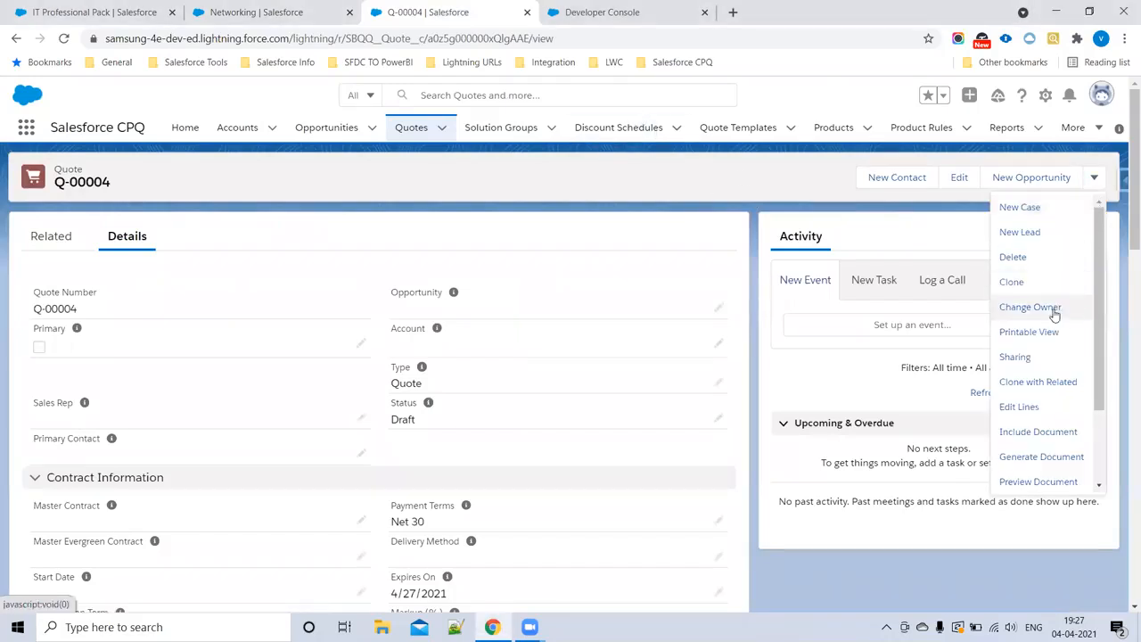
left_click(1047, 406)
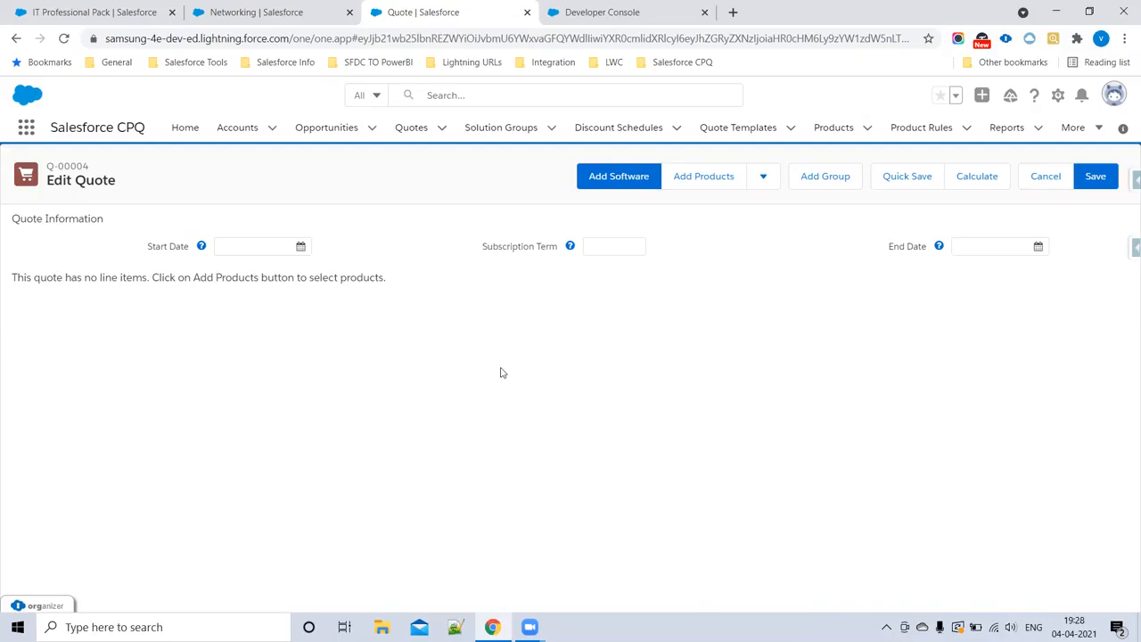
left_click(704, 179)
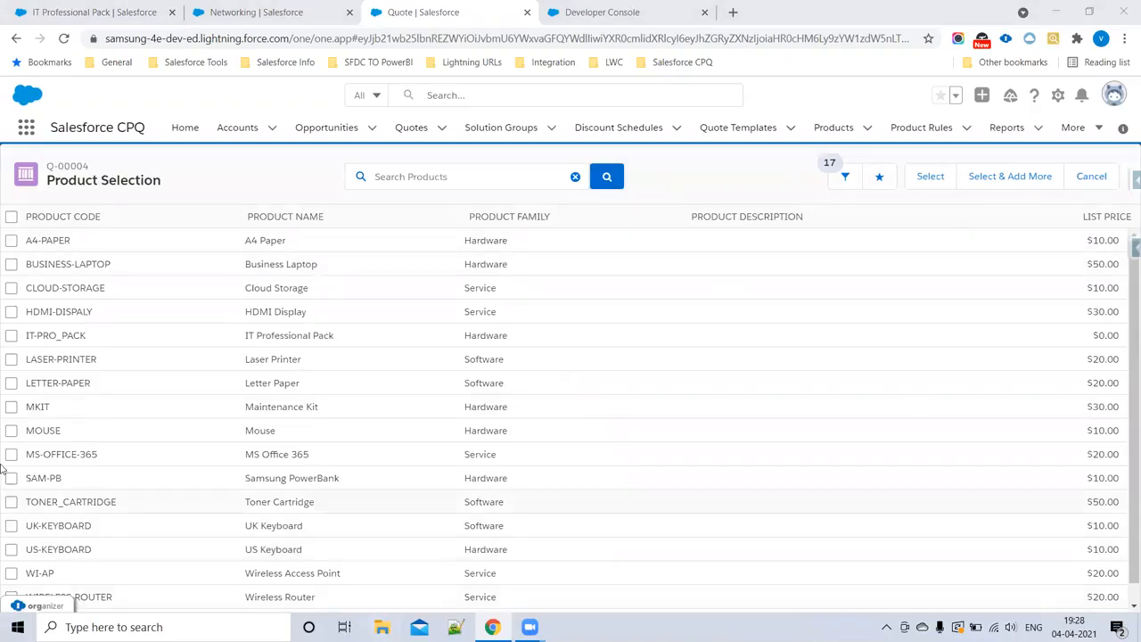
left_click(10, 335)
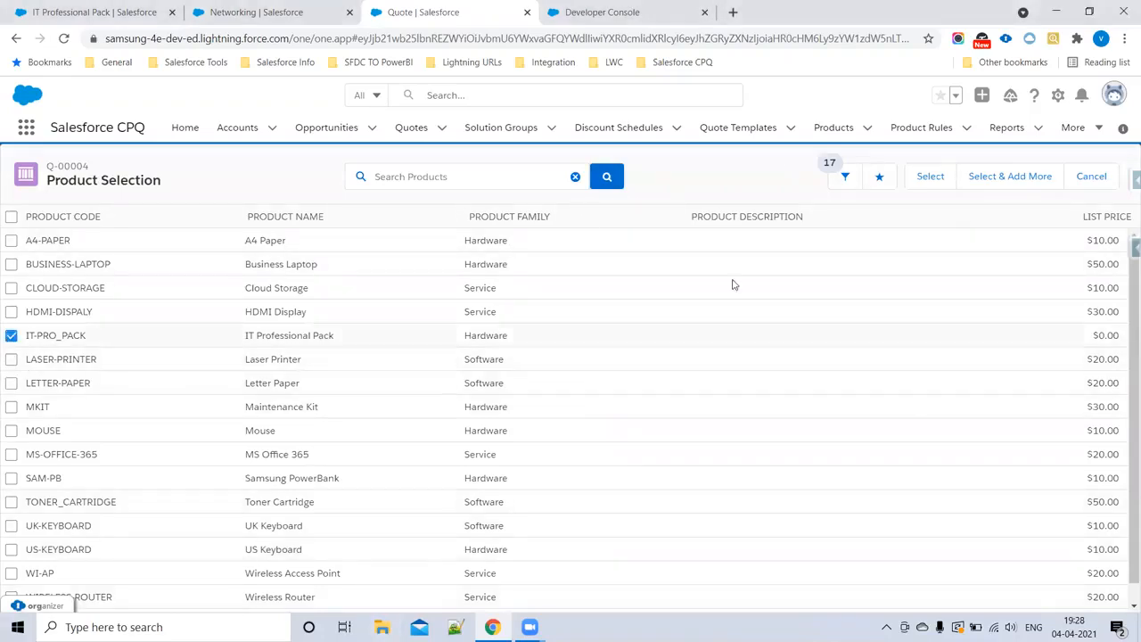
left_click(932, 183)
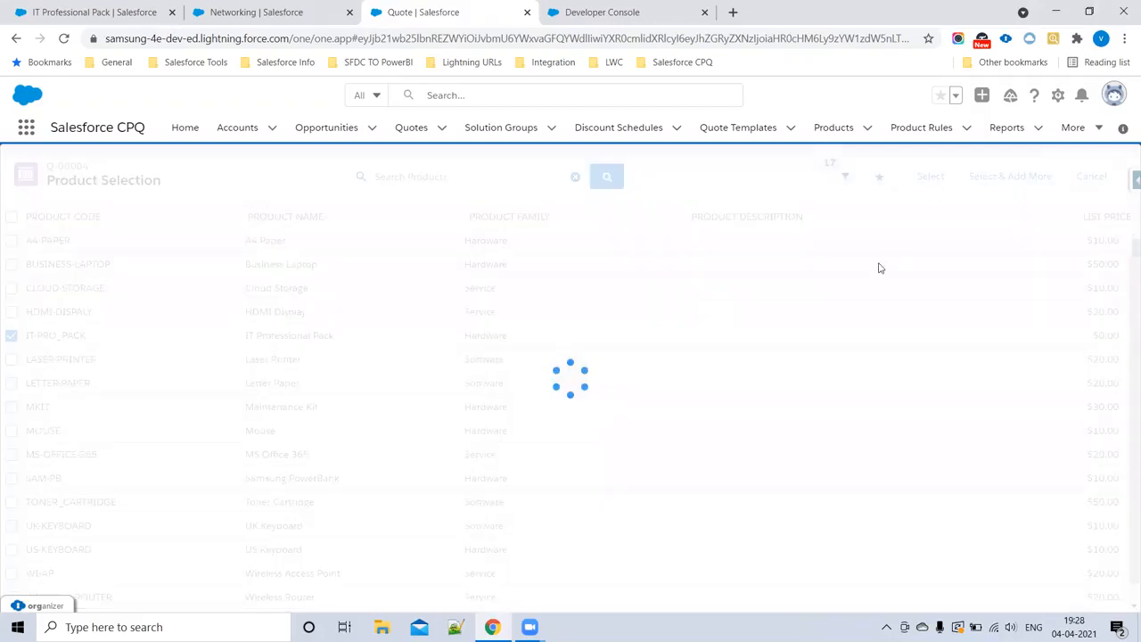
Step: Recheck the Networking feature's Option Selection Method, and open the list of addable Networking options in the quote's bundle configuration
left_click(242, 5)
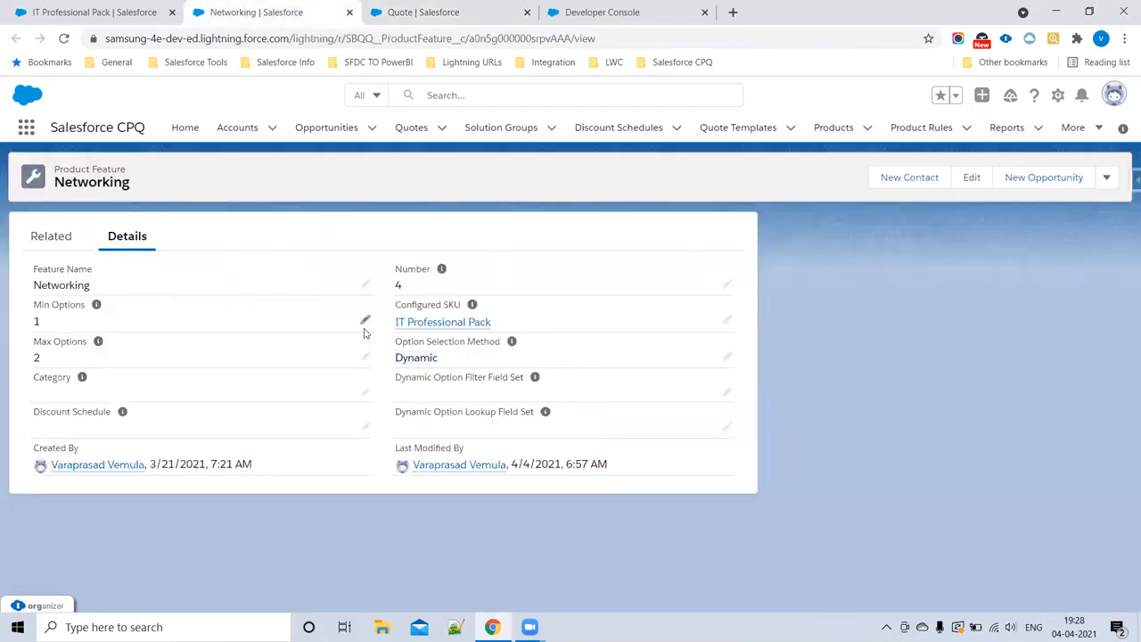
left_click_drag(458, 363, 369, 339)
left_click(455, 14)
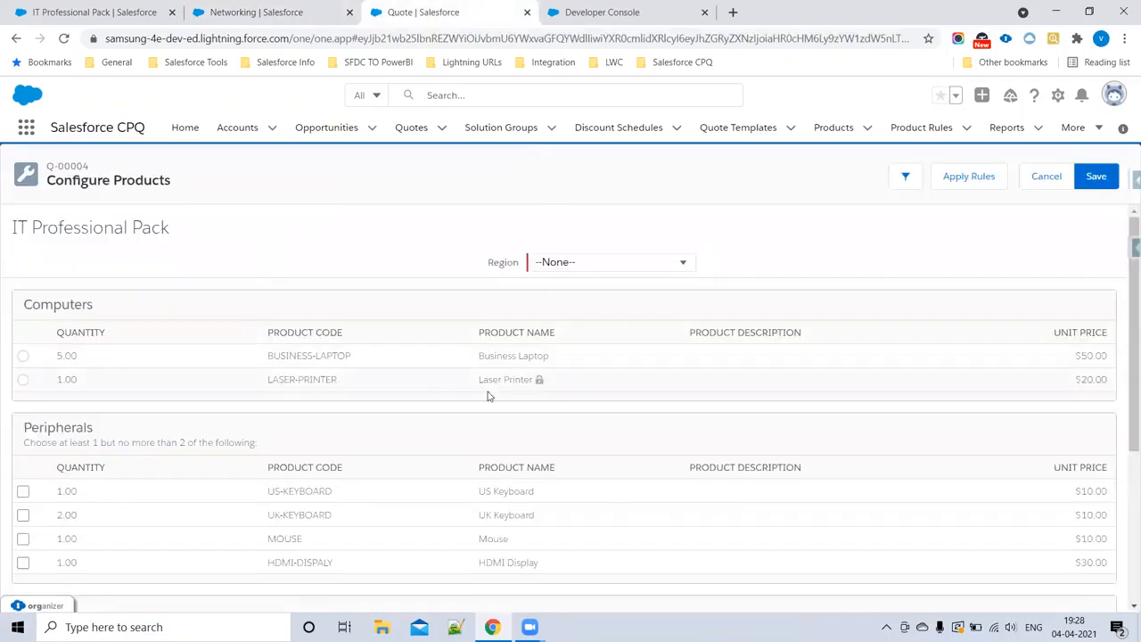
scroll(580, 352, "down", 3)
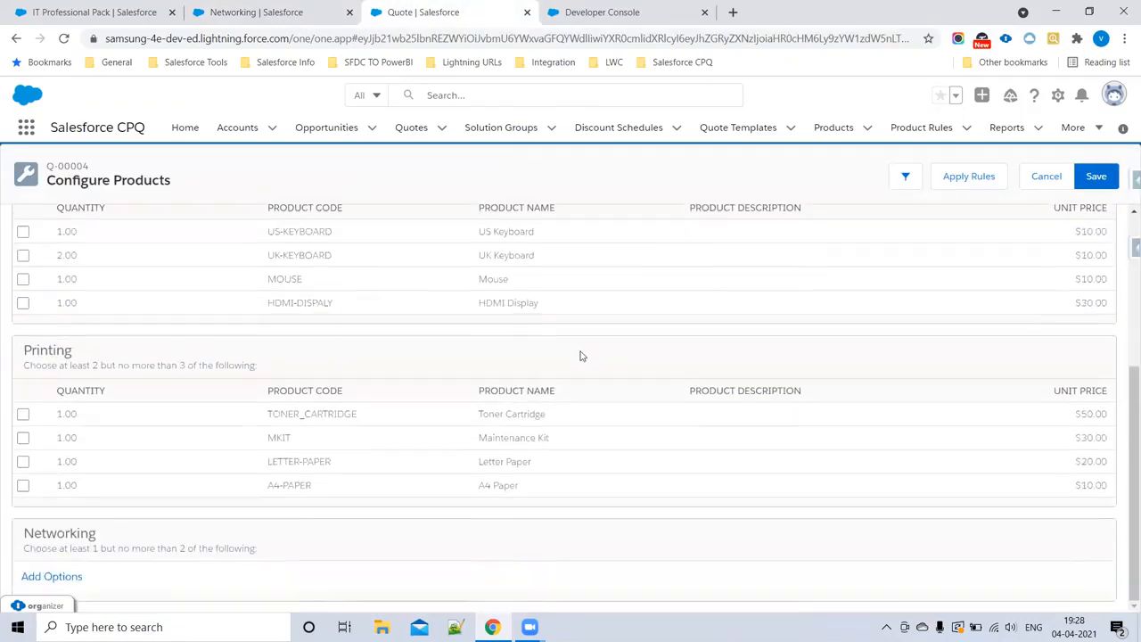
left_click(61, 583)
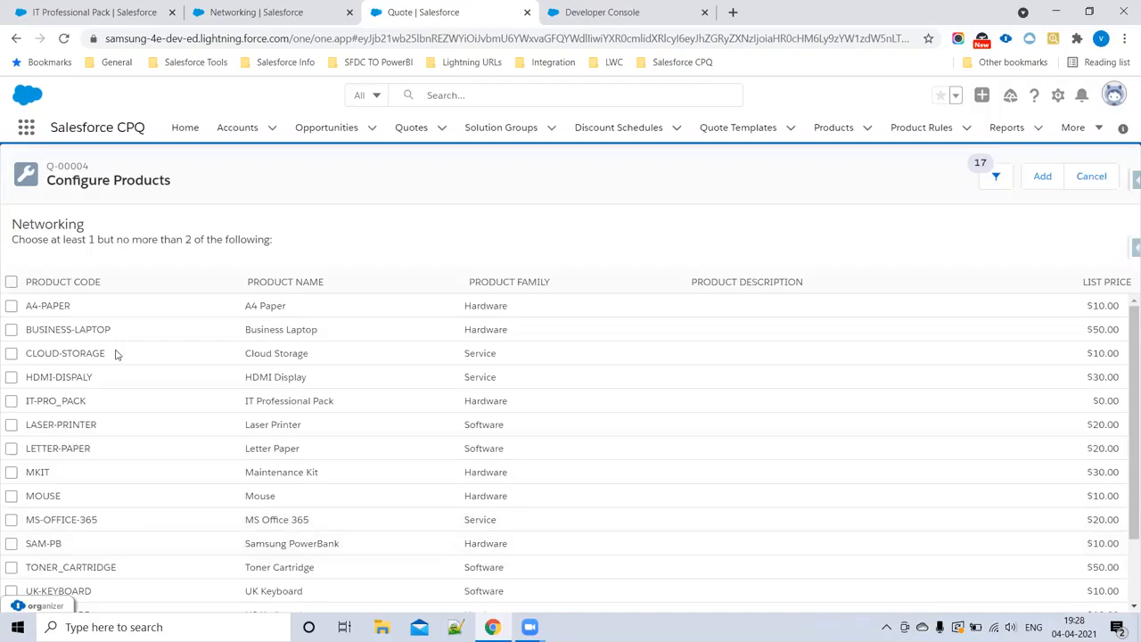
Step: Examine the products offered for the Networking feature, paying attention to the Product Family column and its Software entries
scroll(131, 374, "down", 2)
scroll(179, 427, "up", 2)
left_click_drag(94, 230, 2, 225)
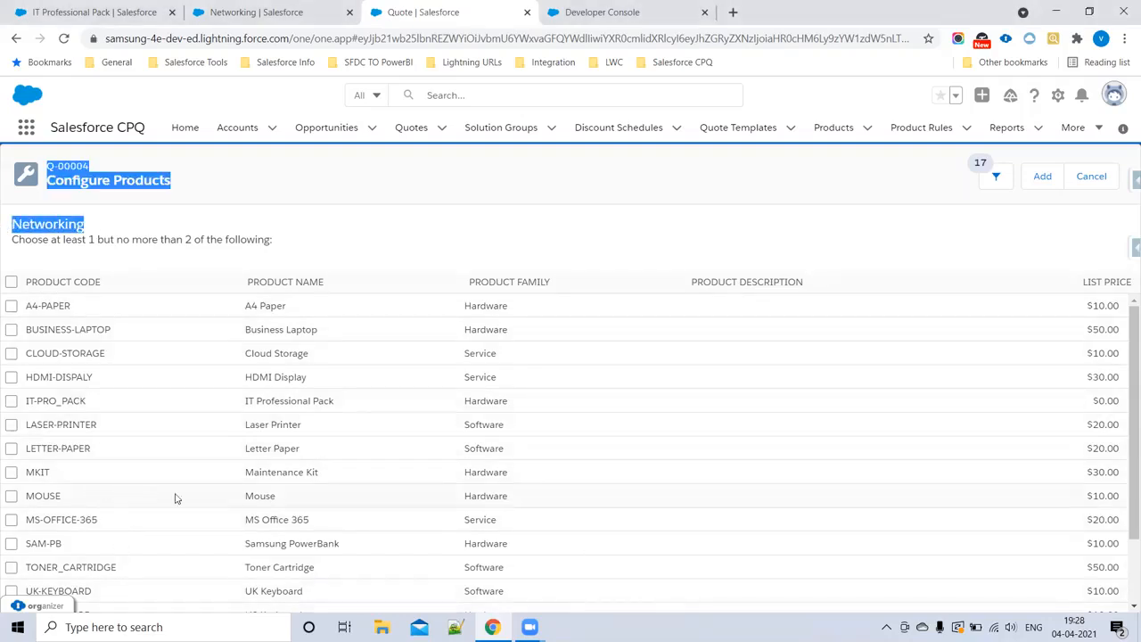
left_click(187, 274)
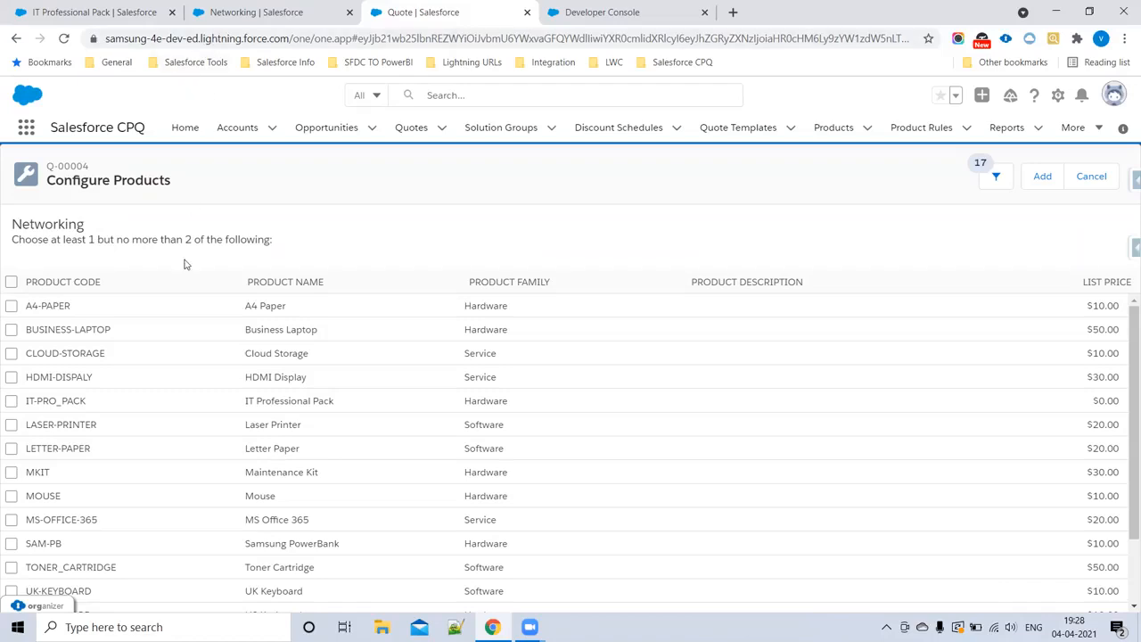
scroll(522, 479, "down", 2)
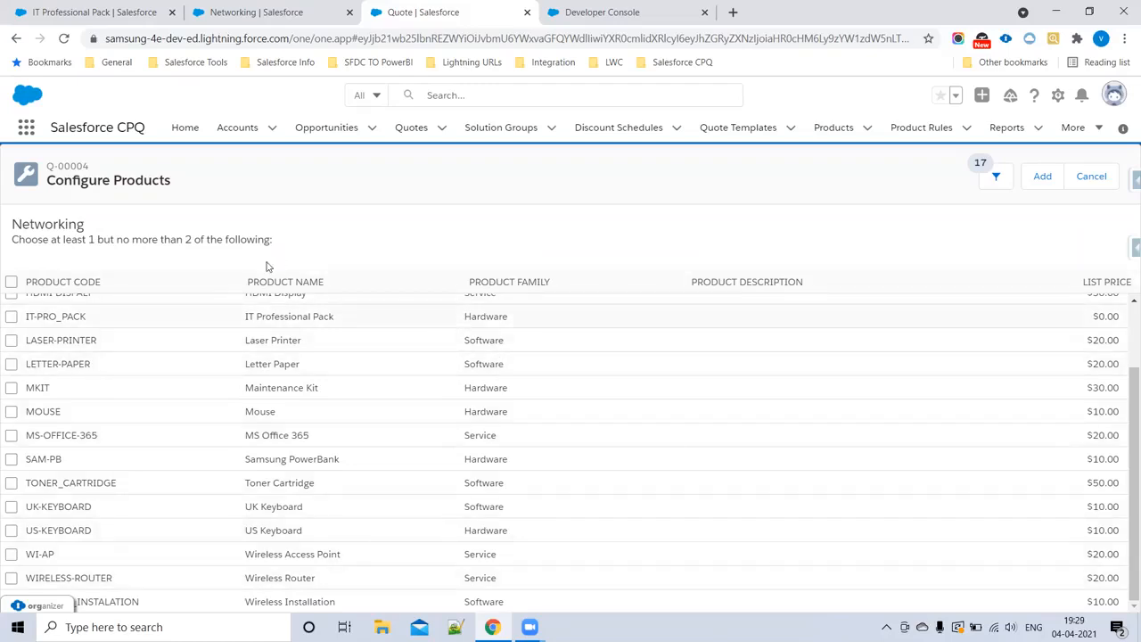
scroll(609, 450, "up", 1)
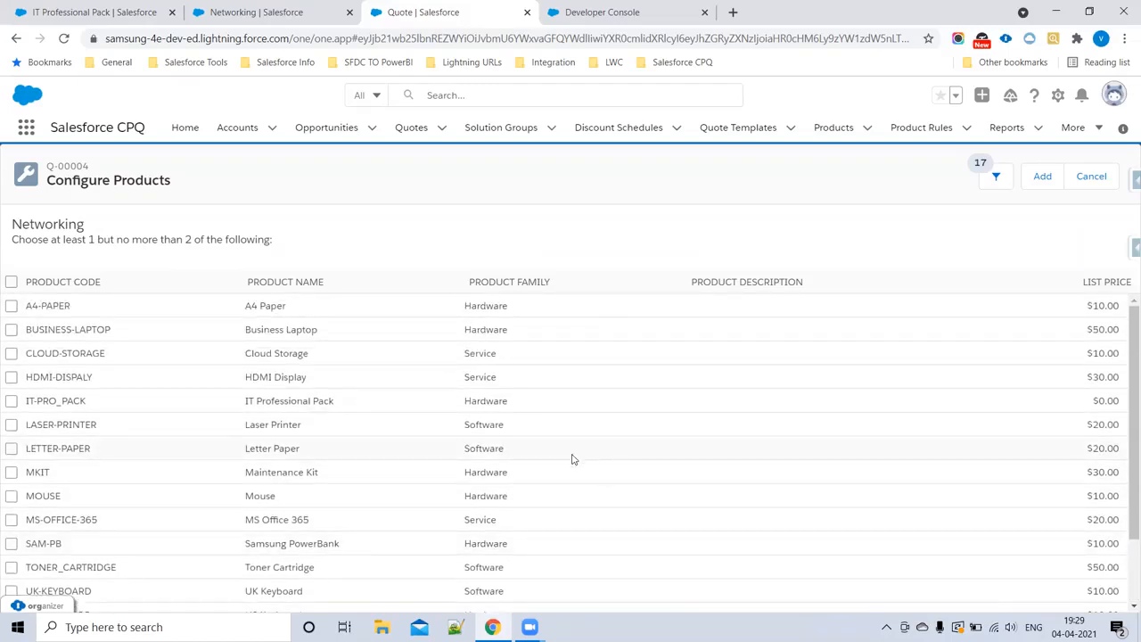
left_click_drag(461, 452, 537, 456)
left_click_drag(553, 290, 441, 291)
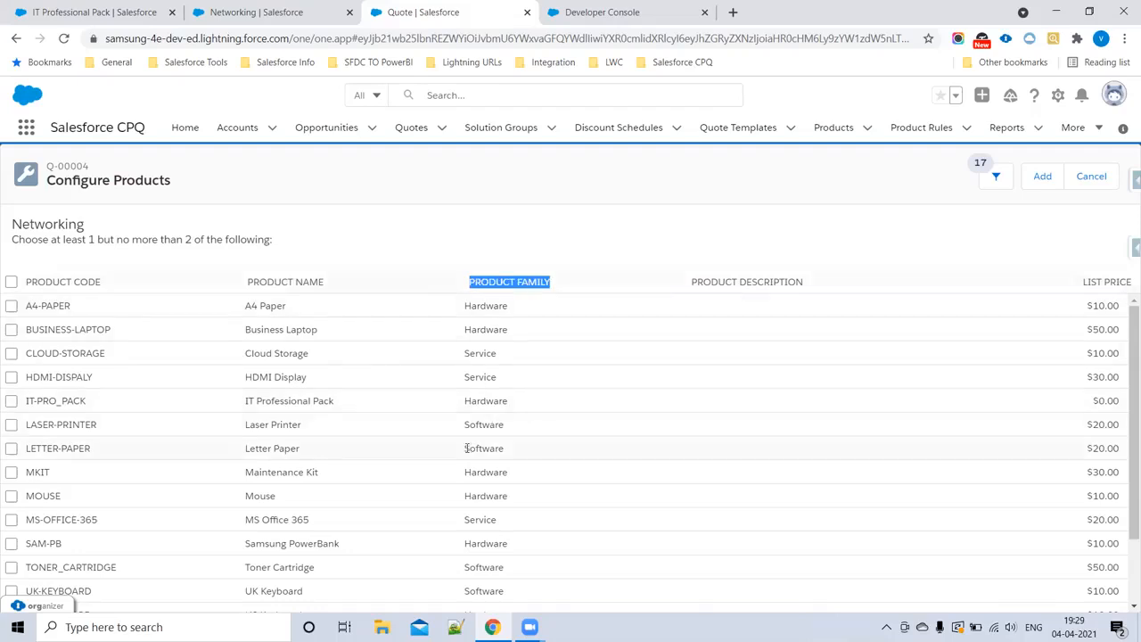
left_click_drag(461, 450, 532, 457)
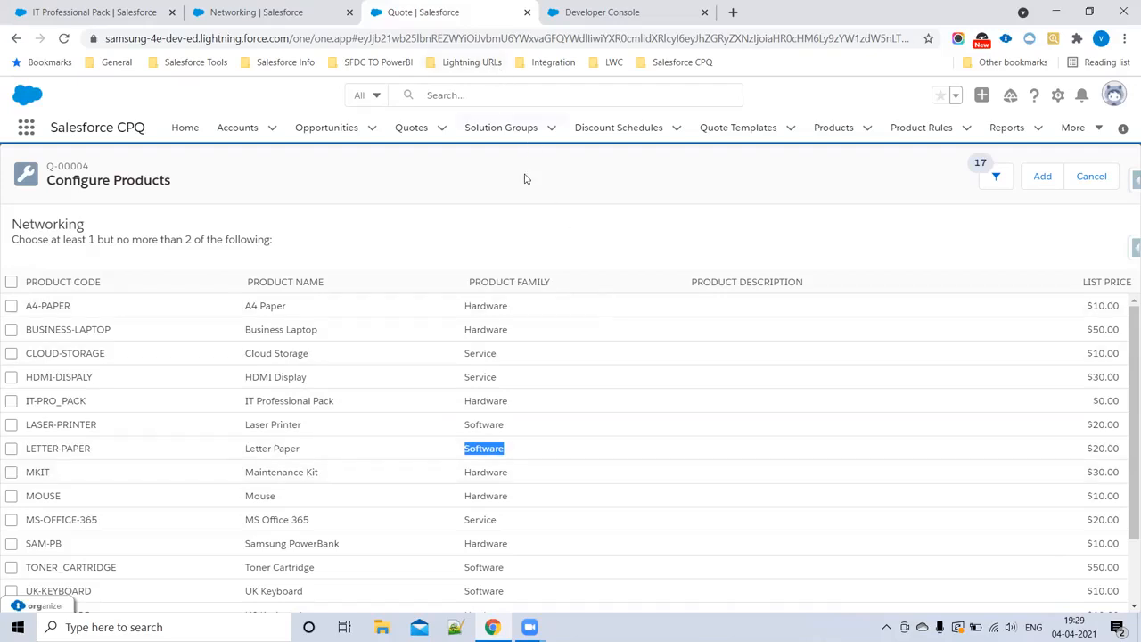
Step: Compare the Networking feature's Option Selection Method with the quote's Networking product list and the Laser Printer's product family
left_click(273, 10)
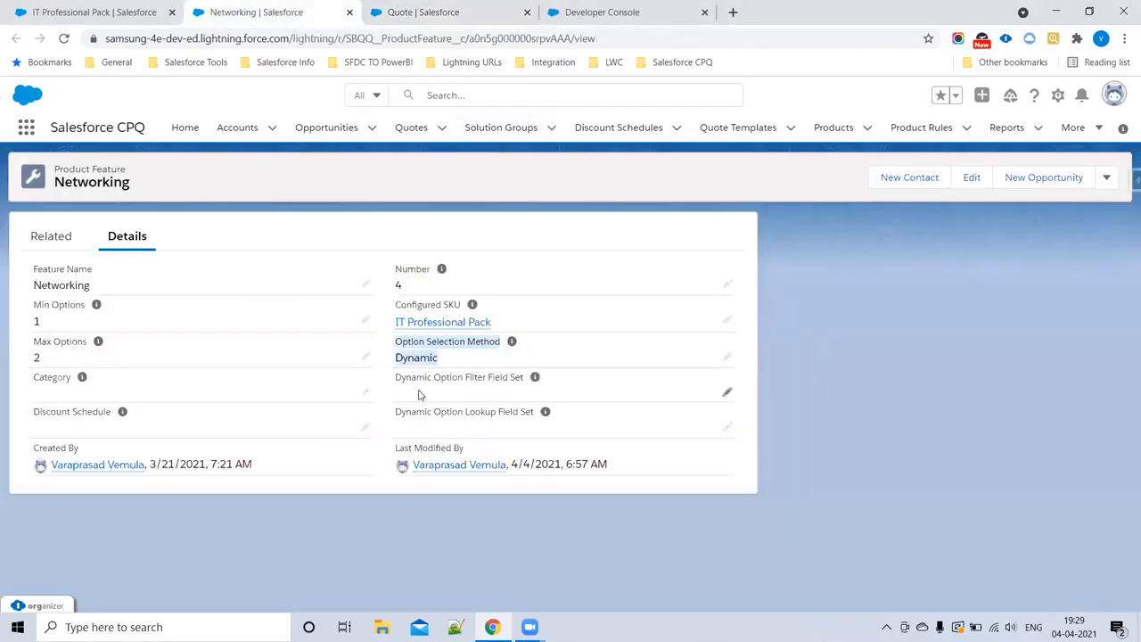
double_click(417, 358)
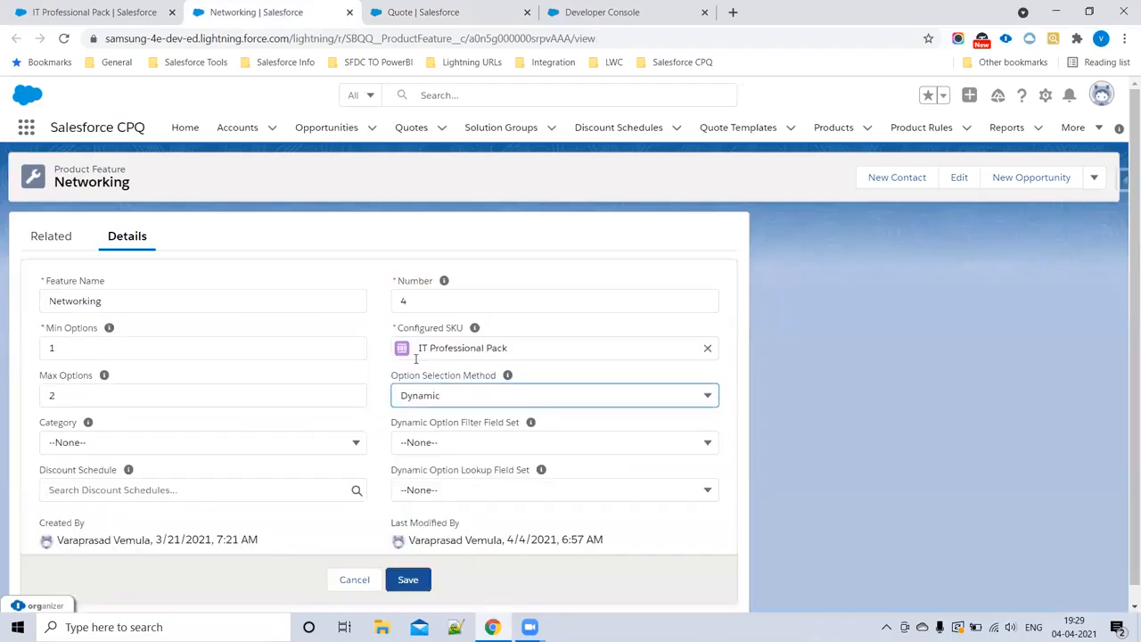
left_click(407, 11)
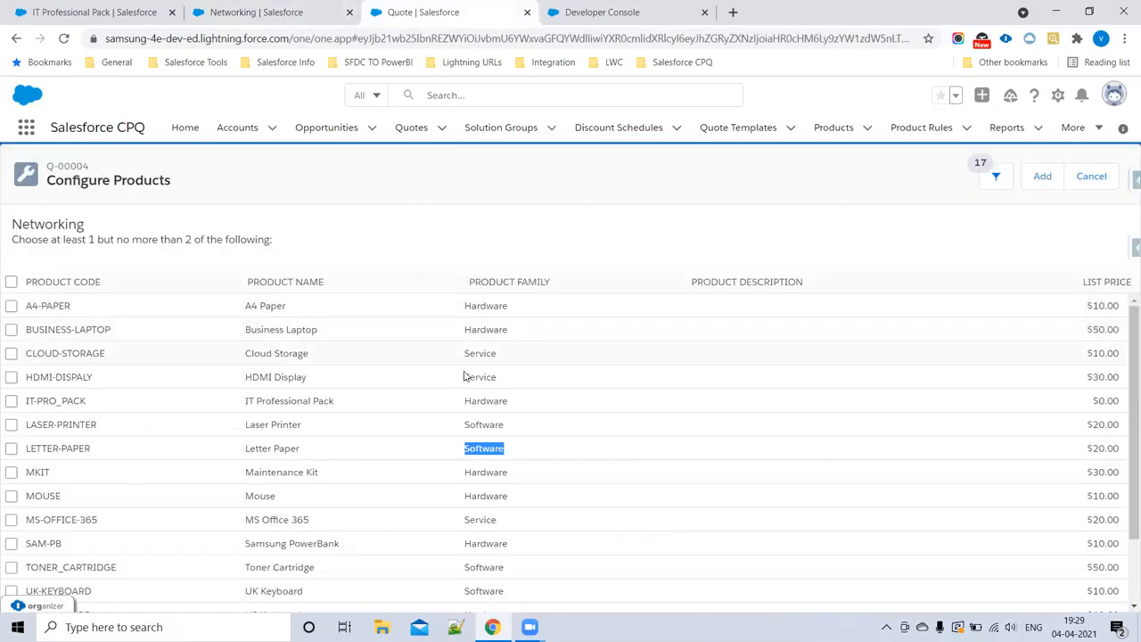
scroll(496, 413, "down", 2)
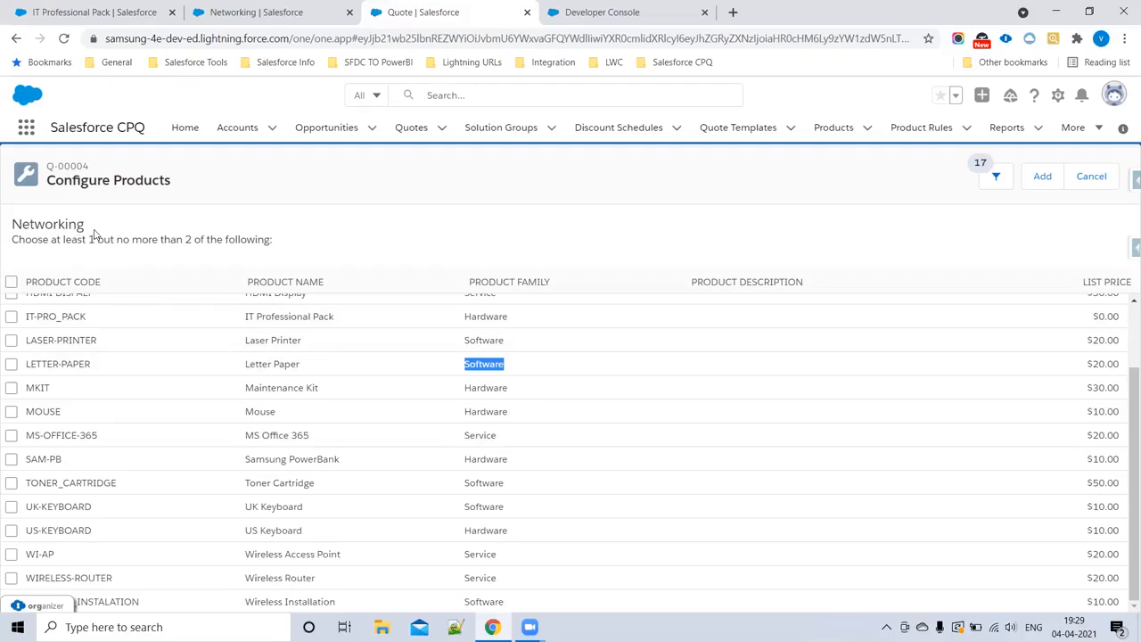
left_click_drag(93, 233, 2, 211)
left_click(152, 213)
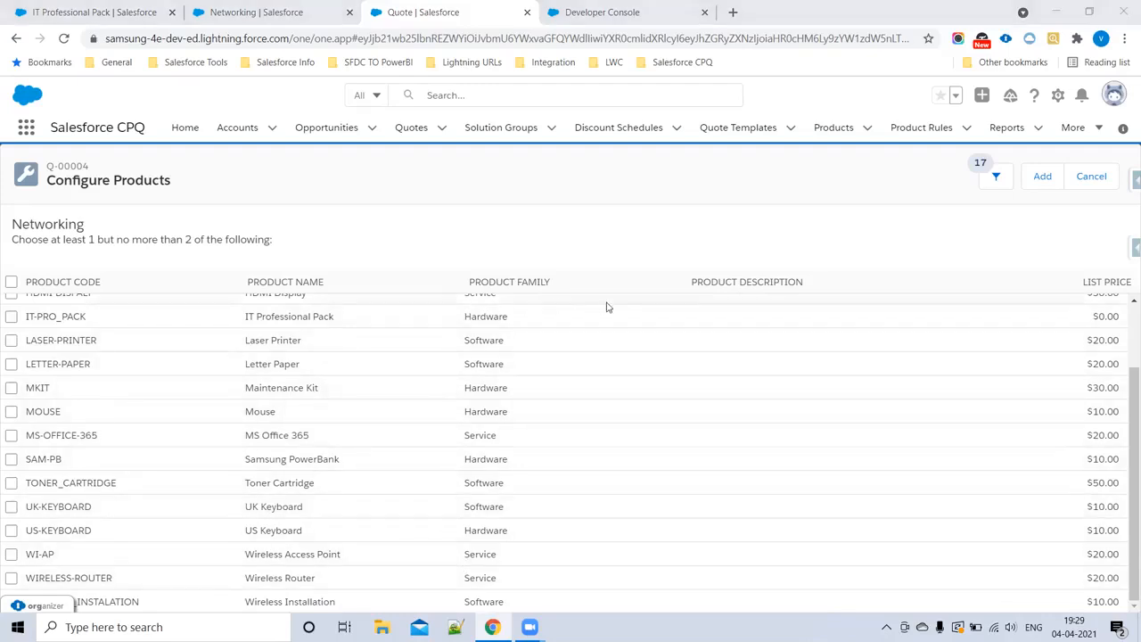
left_click_drag(466, 340, 505, 339)
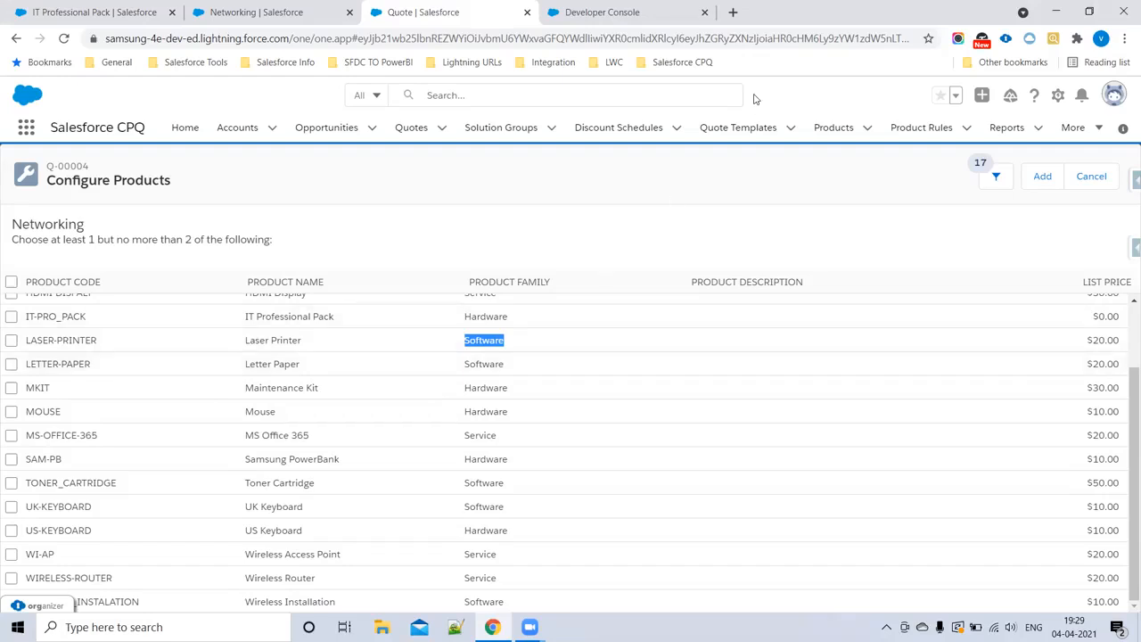
Step: Switch to the CPQNotes page in the Developer Console, add ": Software" by the "Feture : Dynamic" line, and save
left_click(600, 13)
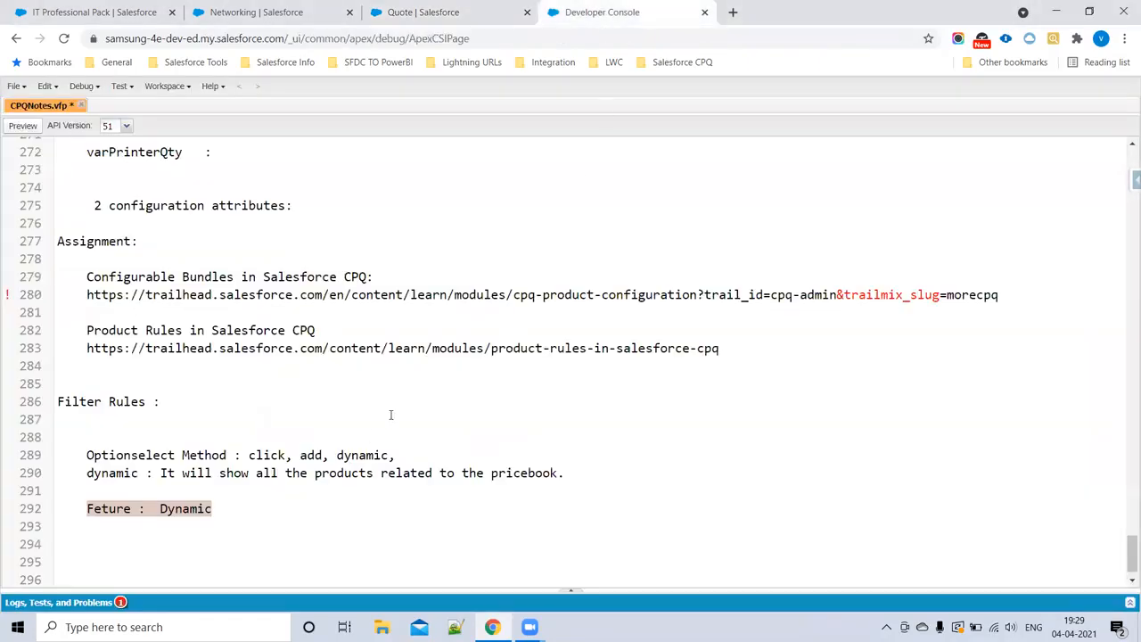
scroll(357, 437, "down", 1)
left_click(300, 486)
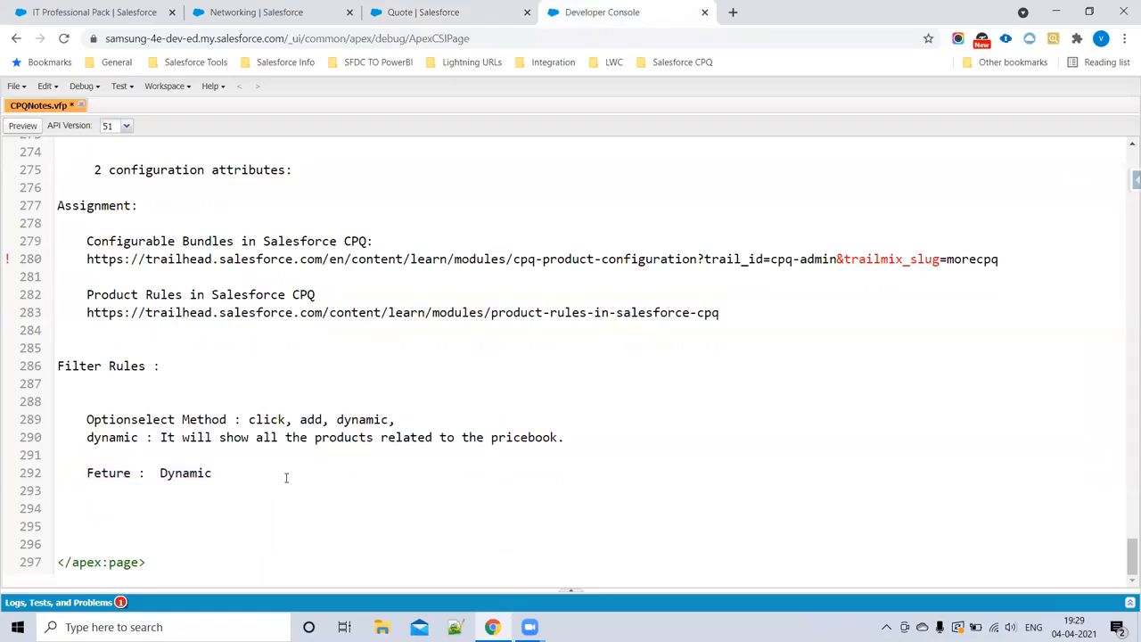
type(": Software")
key("ctrl+s")
Step: Review the Networking feature's dynamic option fields and return to the quote's list of addable Networking products
left_click(267, 12)
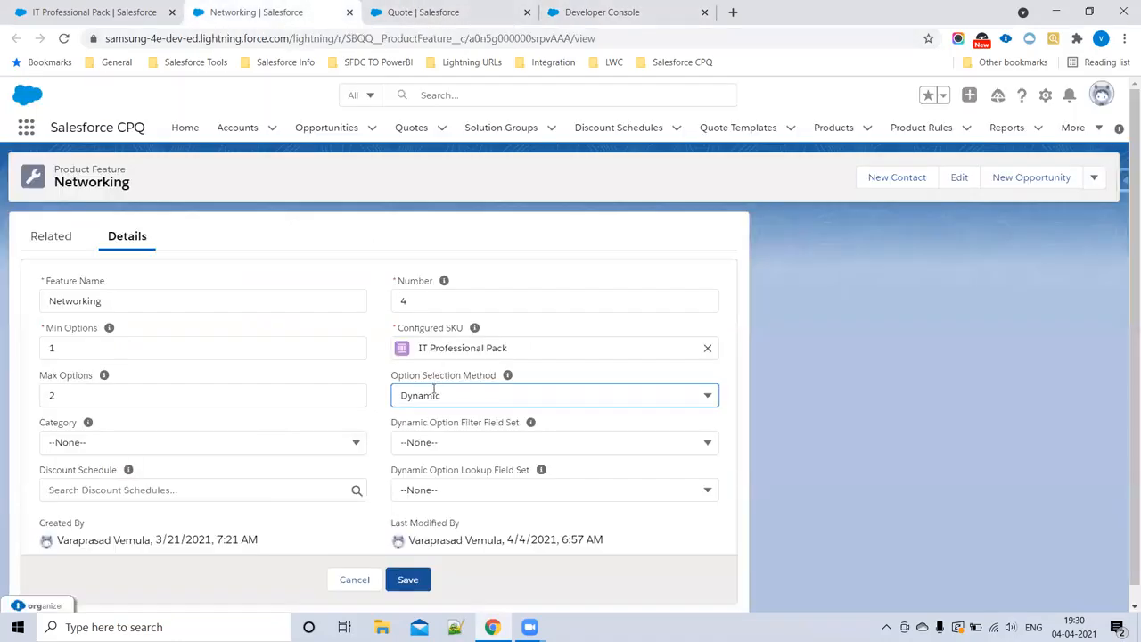
left_click(403, 11)
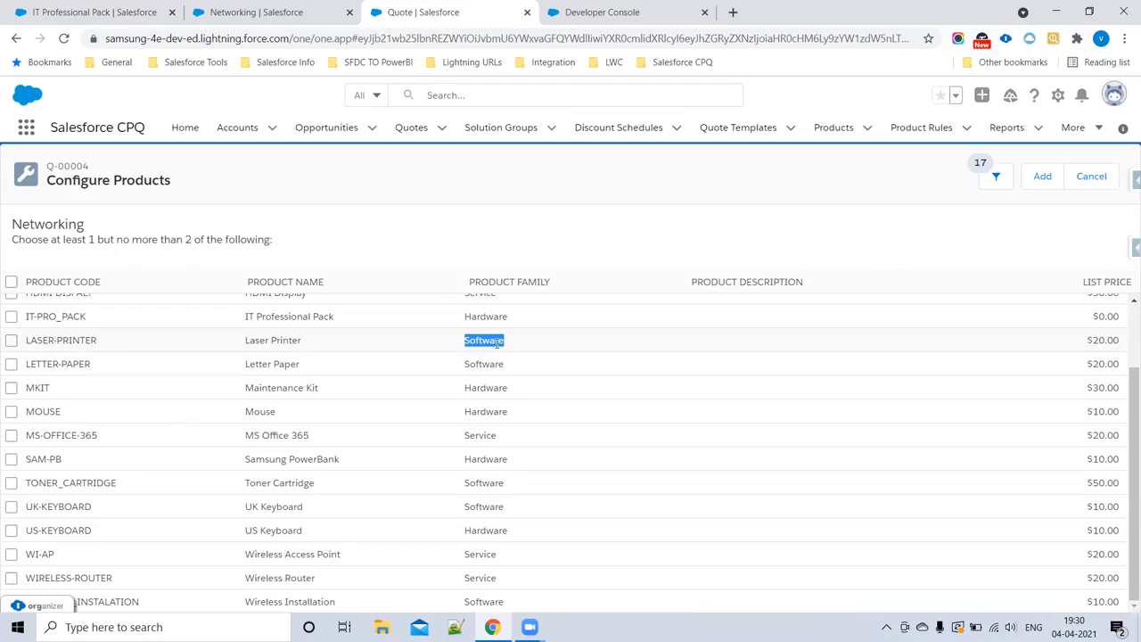
Step: Search the web in a new browser tab for "Dynamic bundle in salesforce CPQ"
left_click(733, 11)
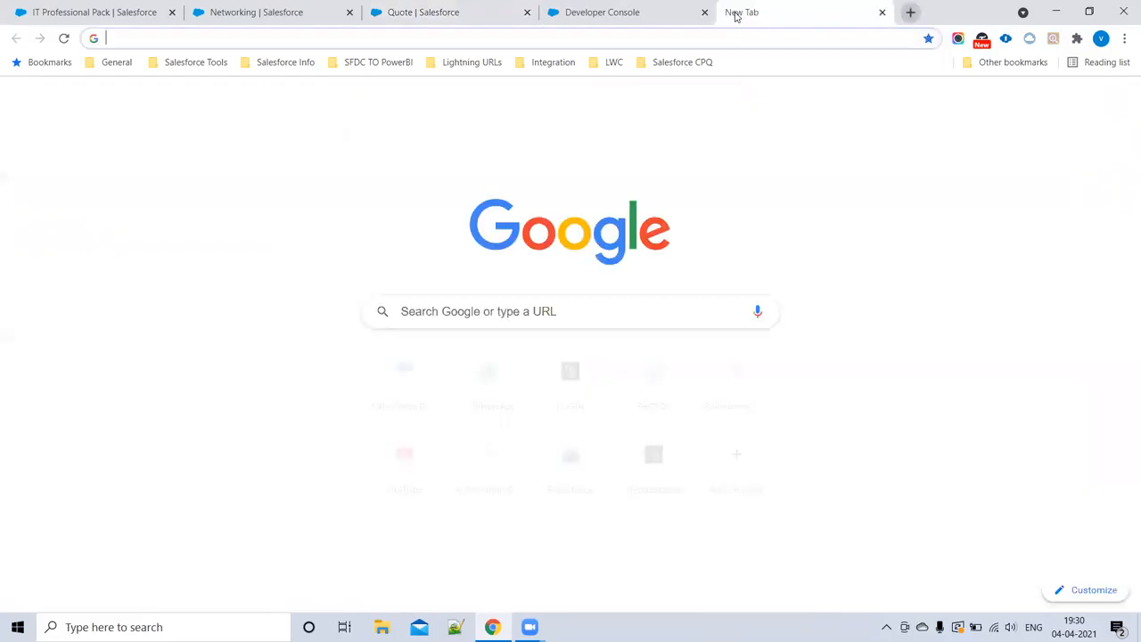
type("Dynamic ")
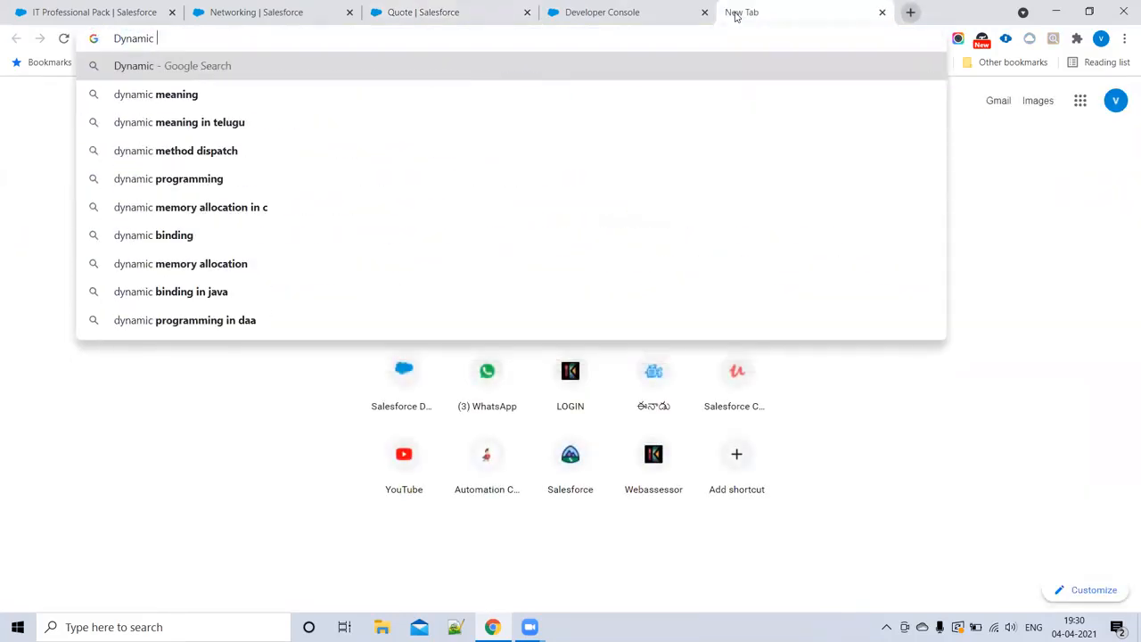
type("bundle ui")
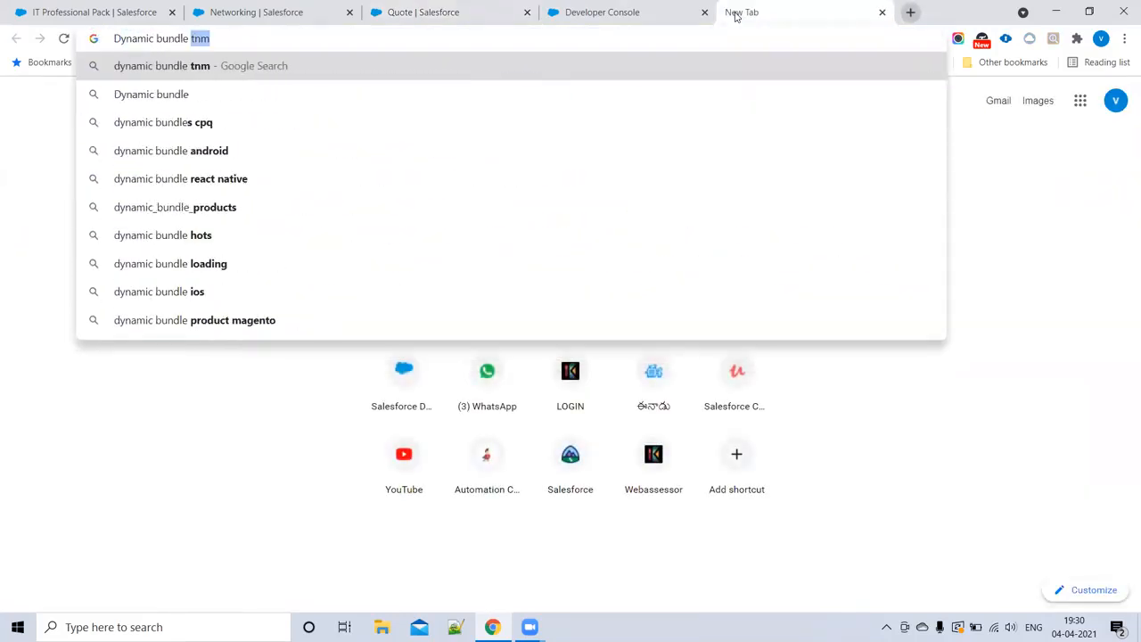
key("BackSpace")
key("BackSpace")
type("in salesforc")
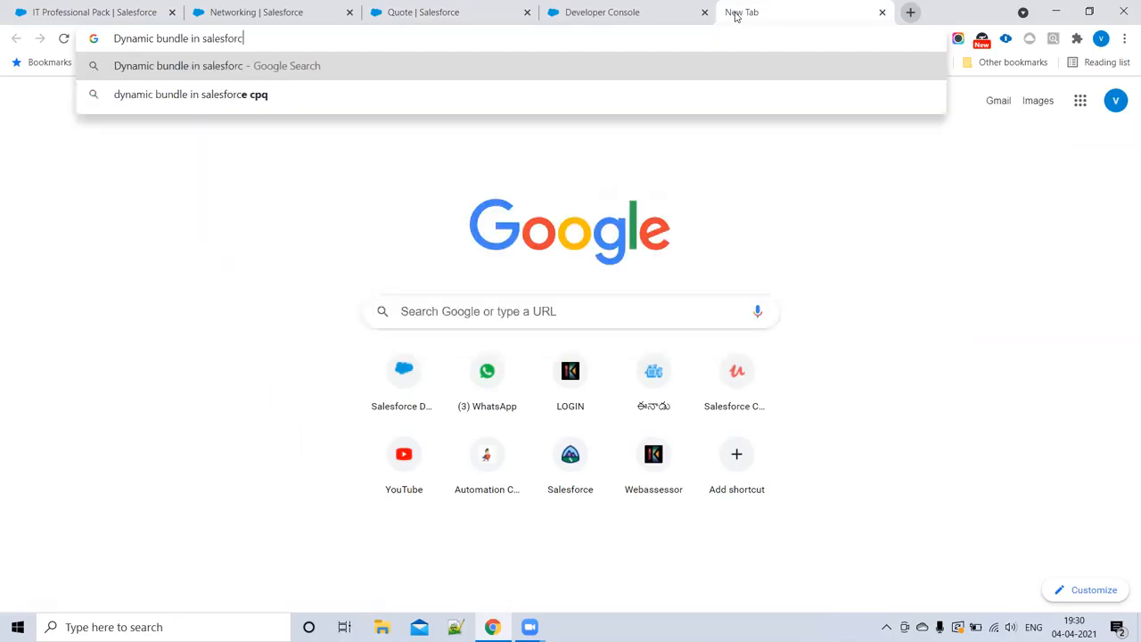
type("e CPQ")
key("Return")
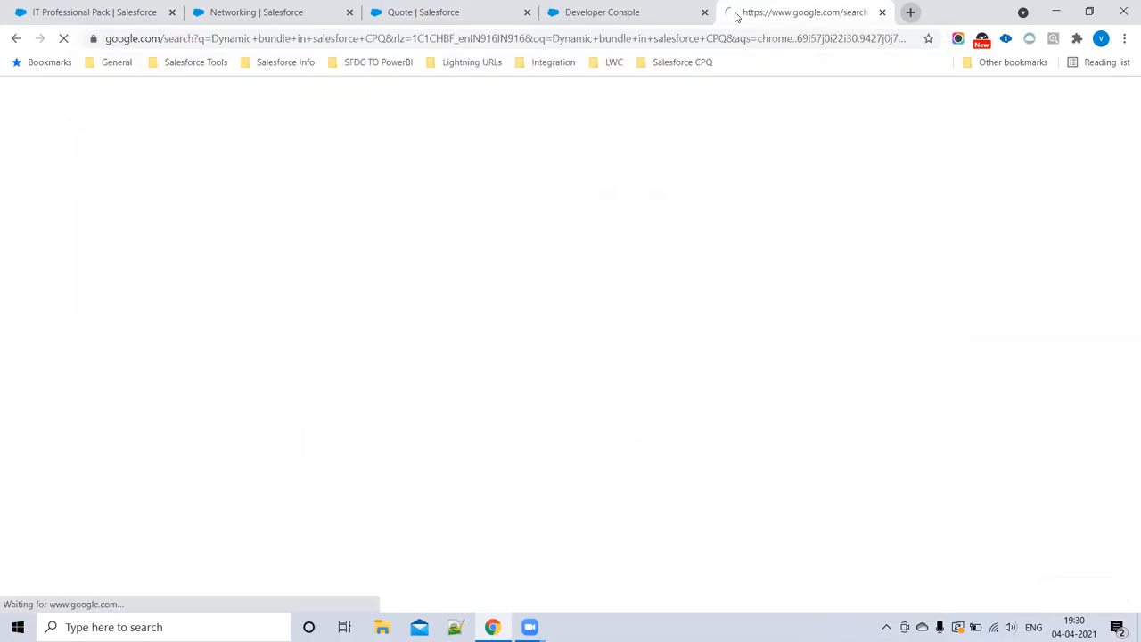
Step: Open the help article "Salesforce CPQ Filter Product Rule for Dynamic Bundles" in its own tab and close the search results
middle_click(165, 349)
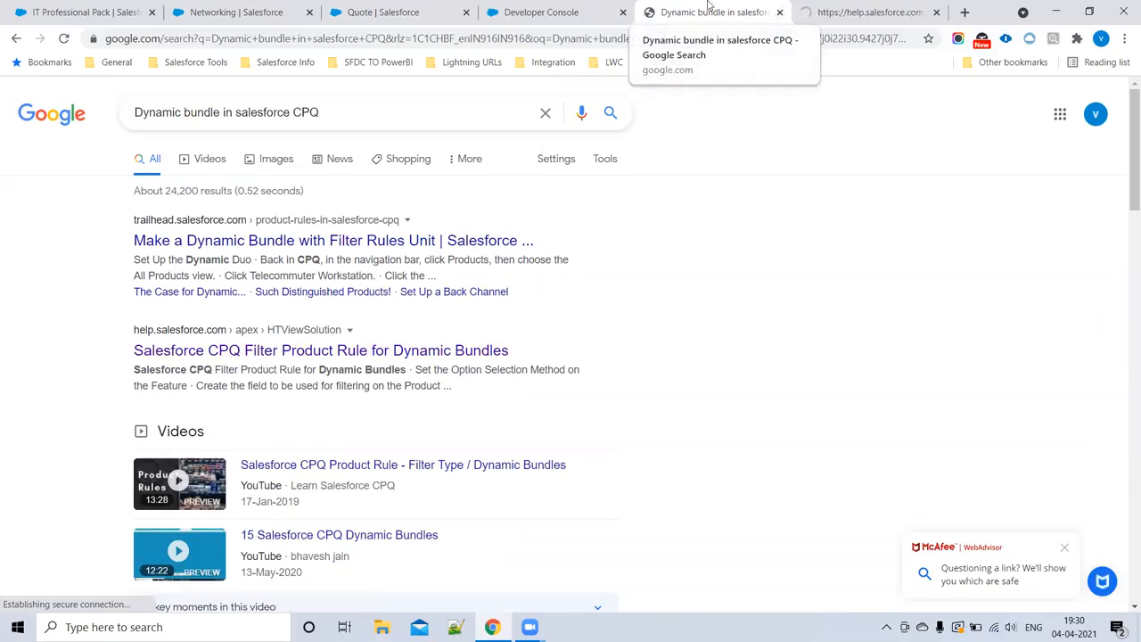
left_click(812, 10)
left_click(781, 12)
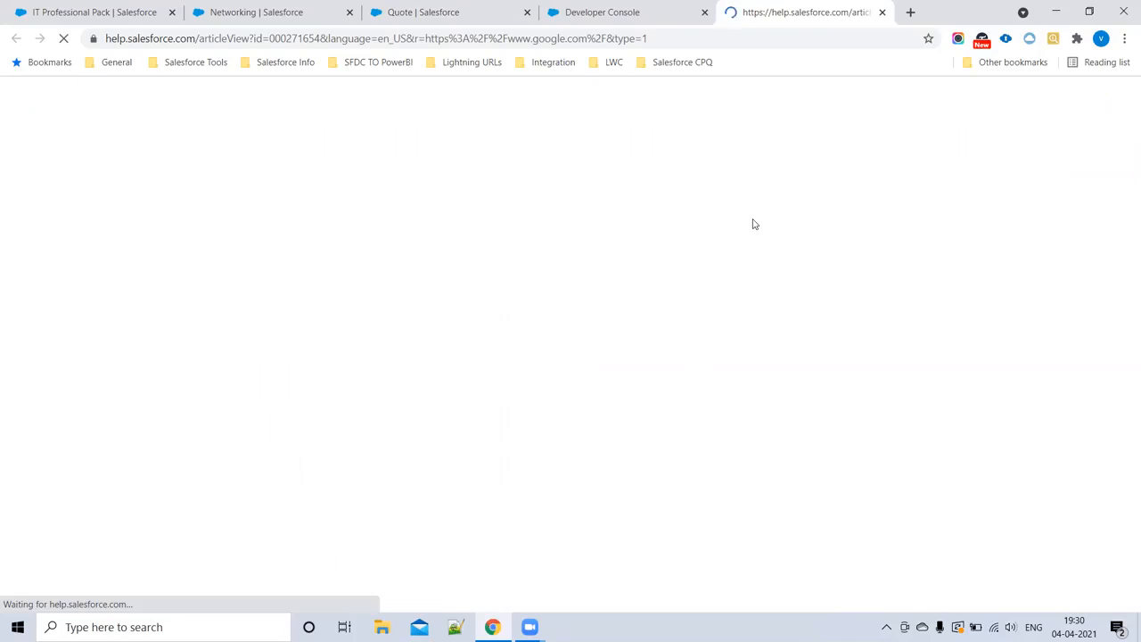
Step: Copy the help article's URL into the CPQNotes page in the Developer Console, below the "Feture : Dynamic : Software" line
left_click(658, 39)
key("ctrl+c")
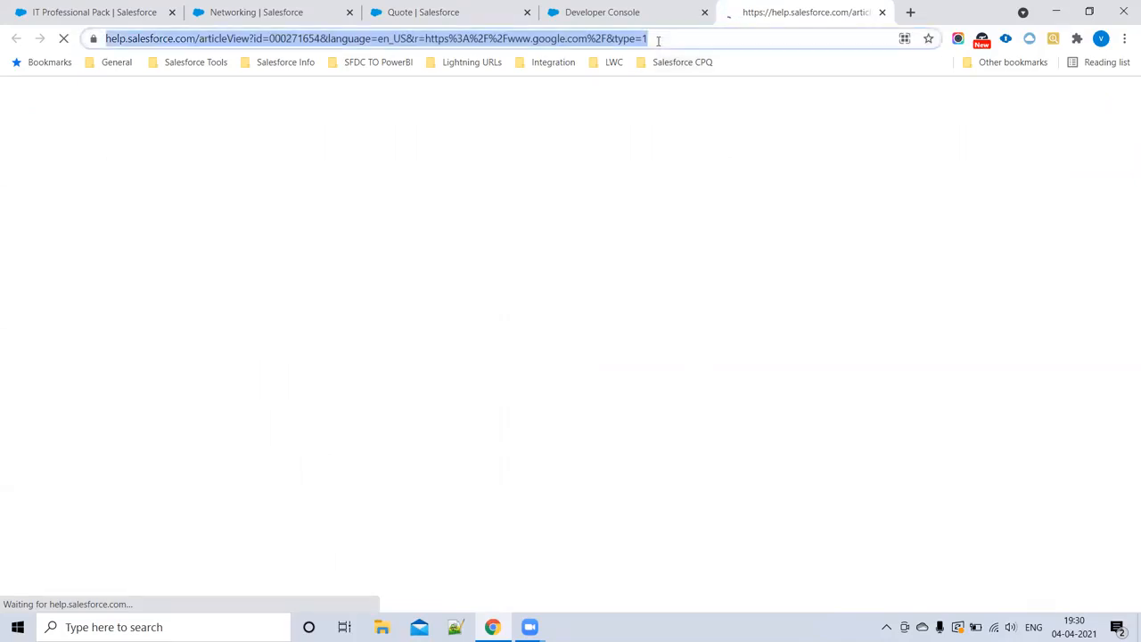
left_click(600, 15)
left_click(123, 497)
key("Return")
key("Return")
key("ctrl+v")
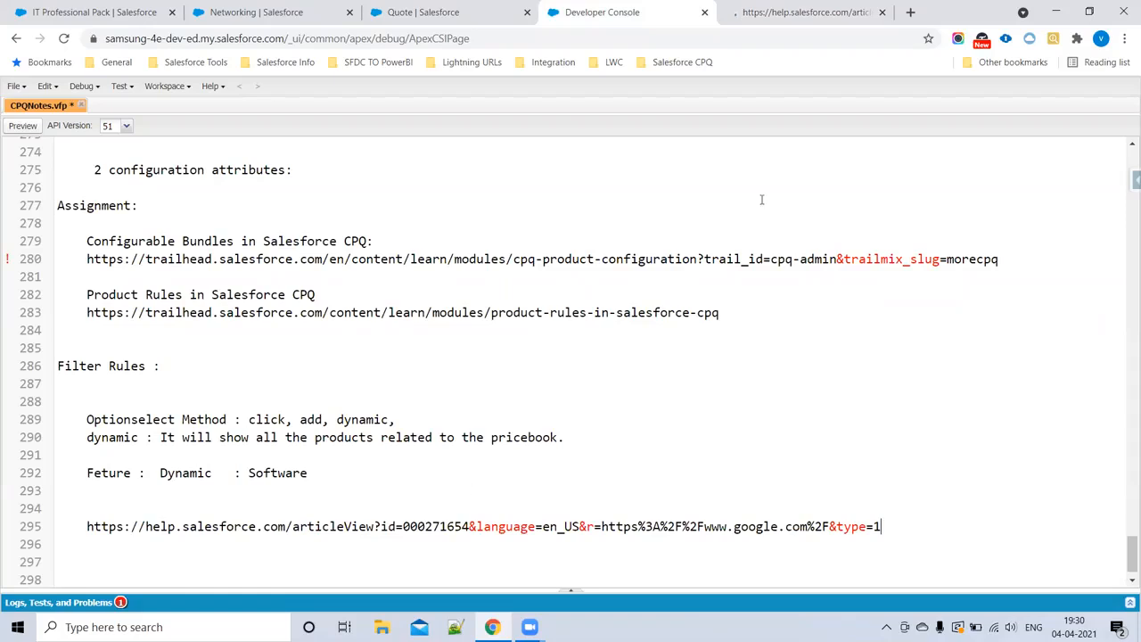
Step: Review the Product Family column in the quote's Networking product list, and return to the Salesforce help article
left_click(772, 12)
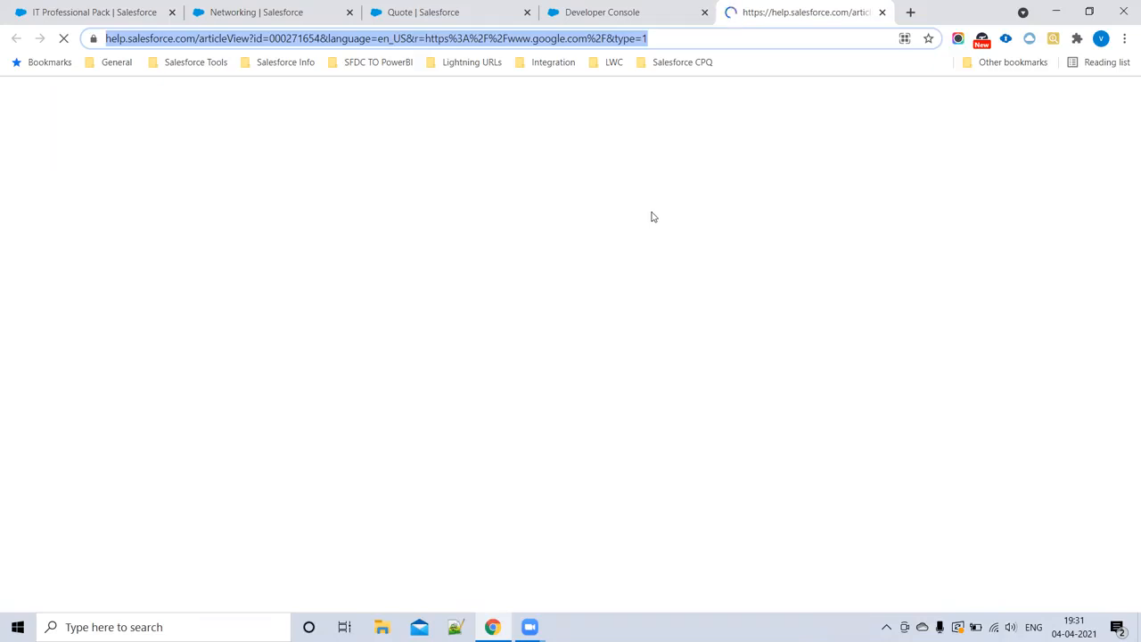
left_click(428, 12)
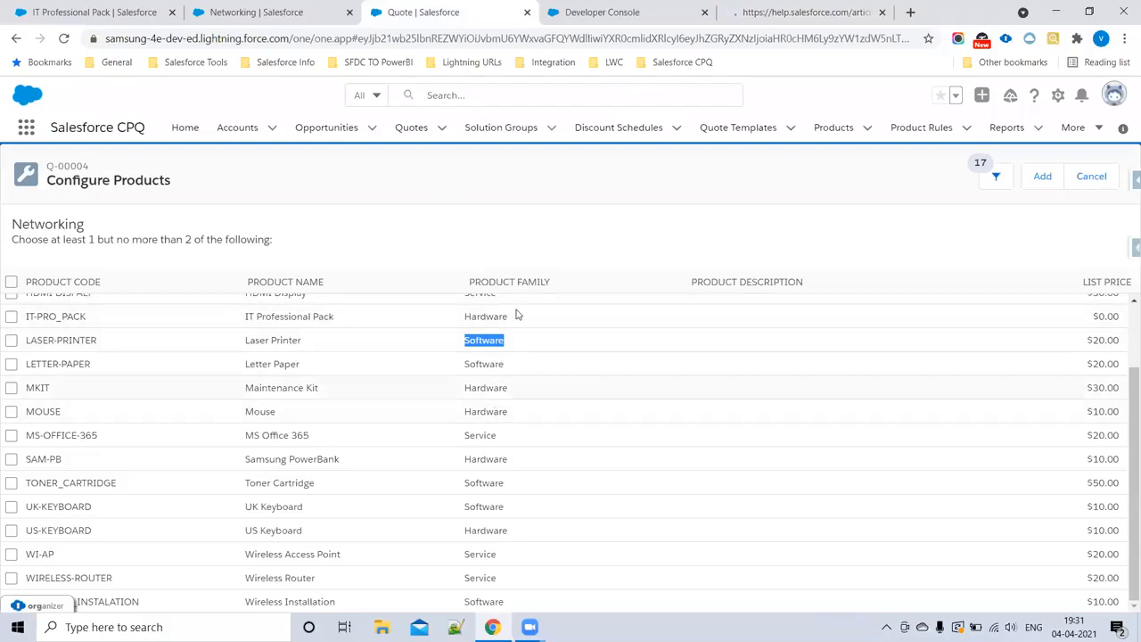
scroll(518, 314, "up", 2)
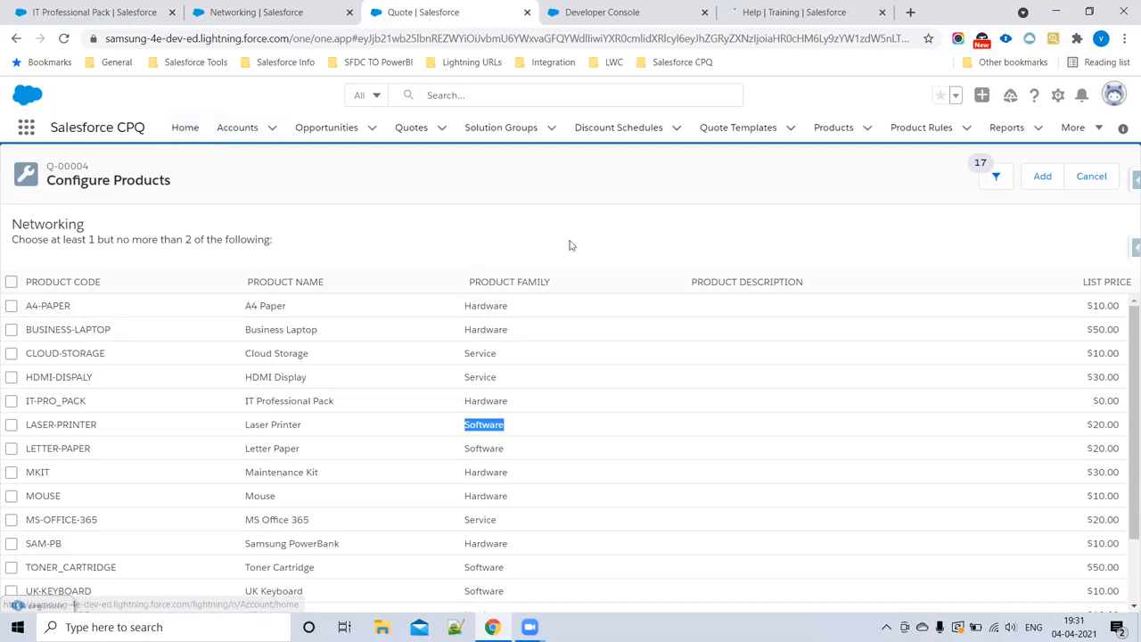
left_click_drag(586, 284, 436, 284)
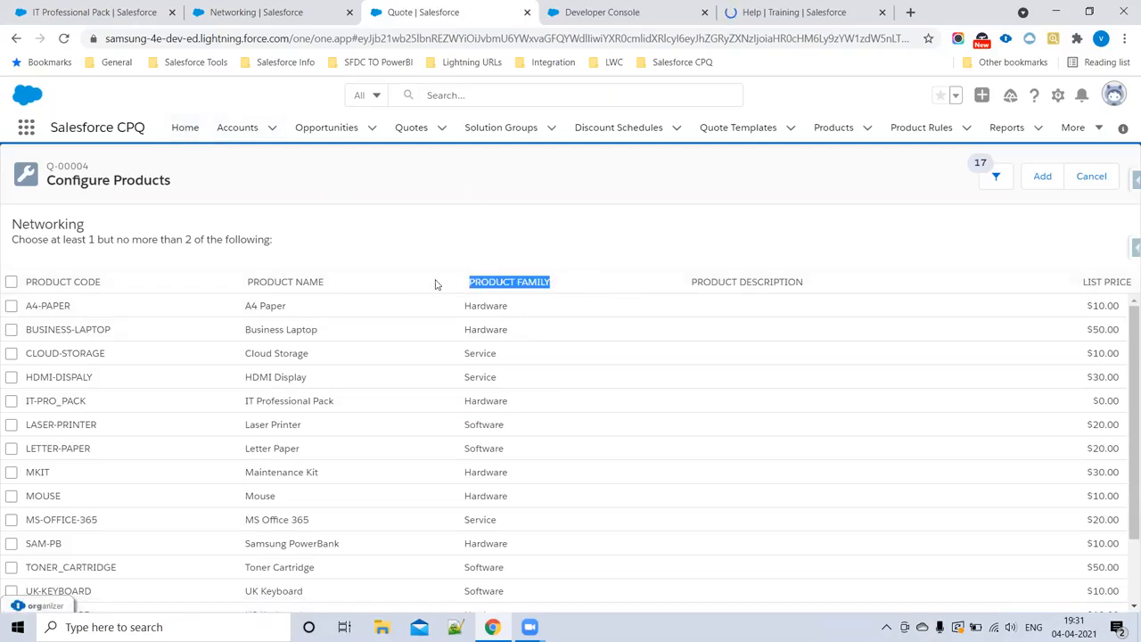
left_click(772, 12)
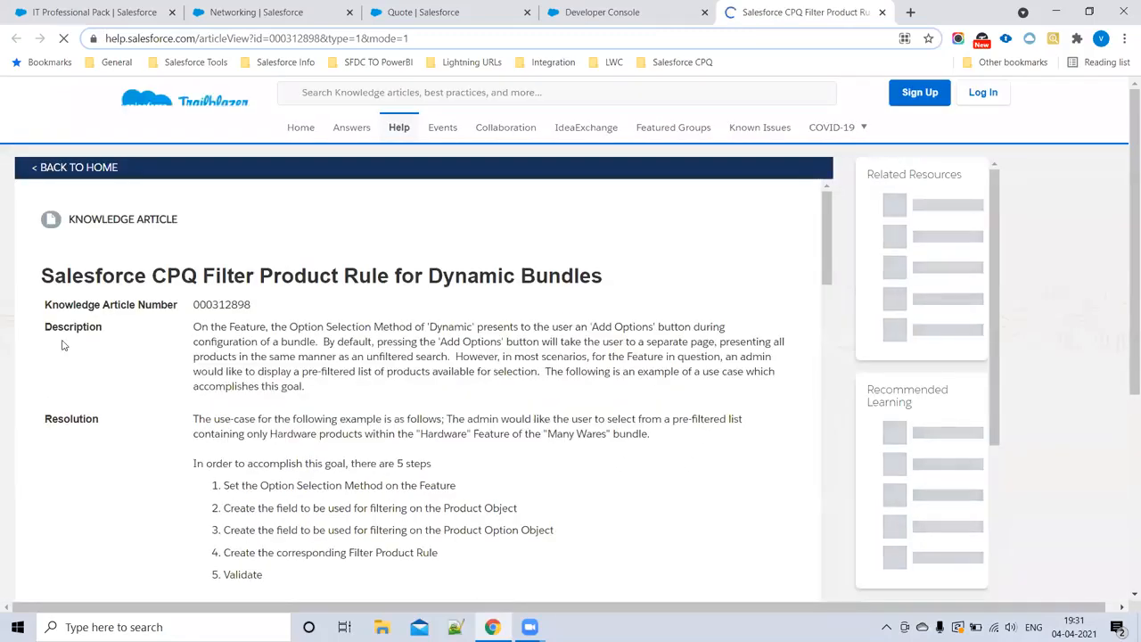
Step: Read the article's title and Description, focusing on the Dynamic Option Selection Method and displaying a pre-filtered list of products
left_click_drag(214, 276, 650, 283)
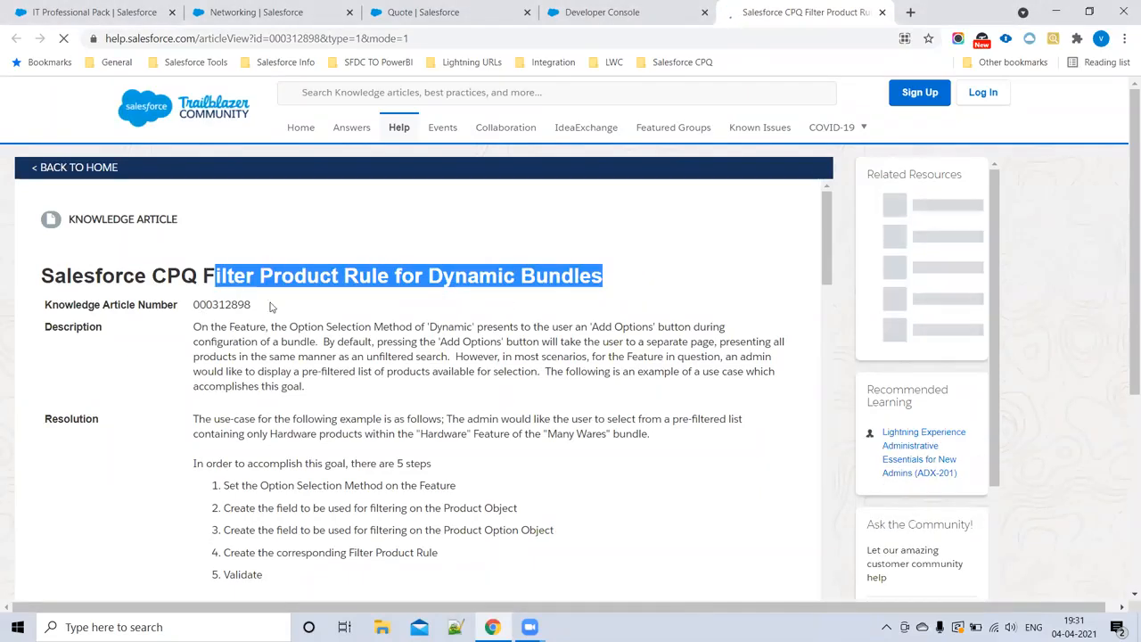
left_click(426, 245)
scroll(389, 283, "down", 2)
scroll(389, 283, "up", 1)
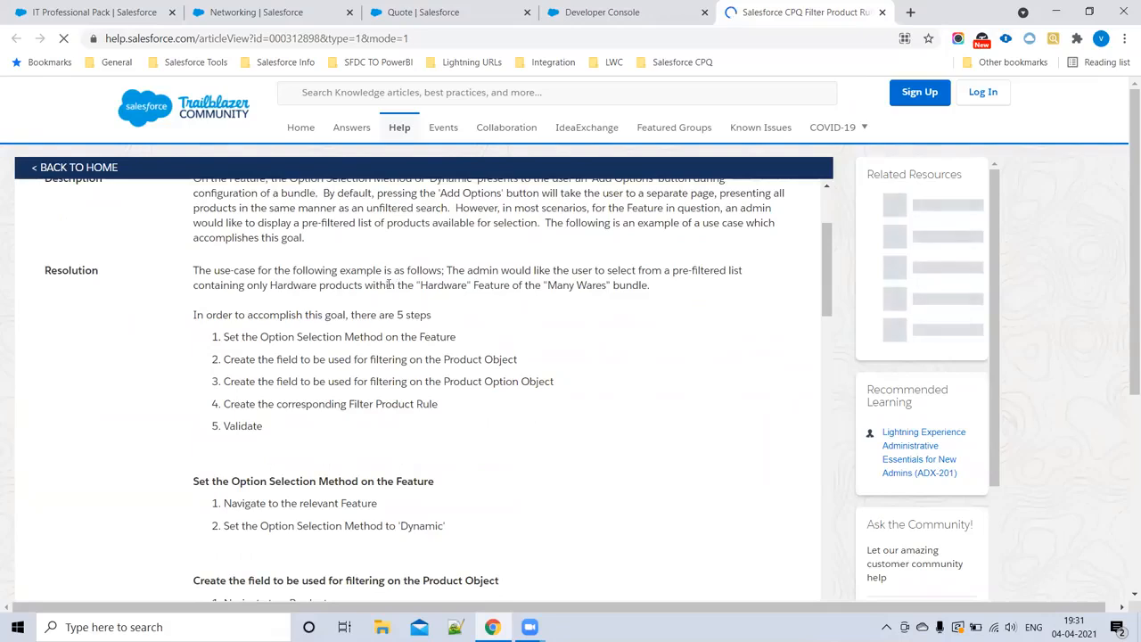
scroll(181, 395, "up", 2)
left_click_drag(190, 330, 351, 397)
left_click(350, 406)
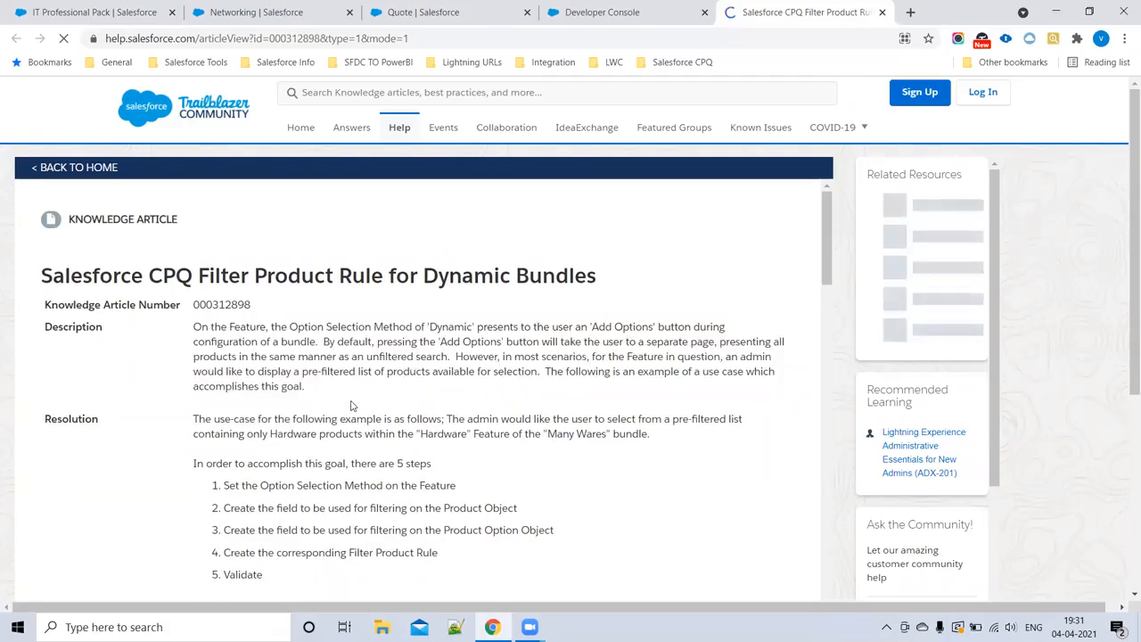
left_click_drag(269, 329, 590, 329)
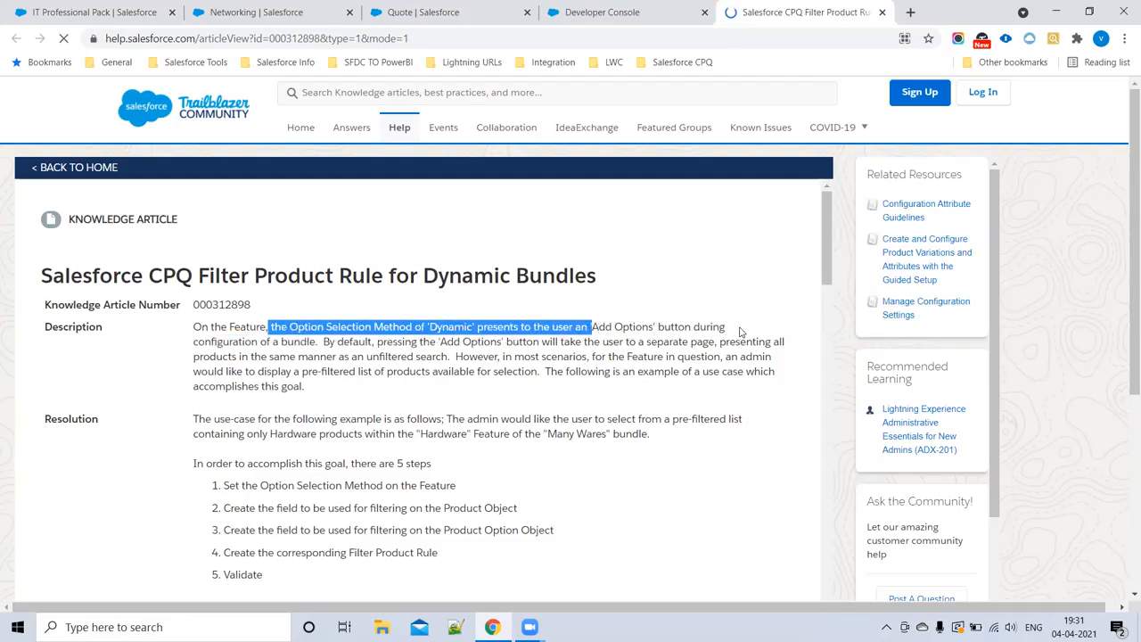
double_click(709, 328)
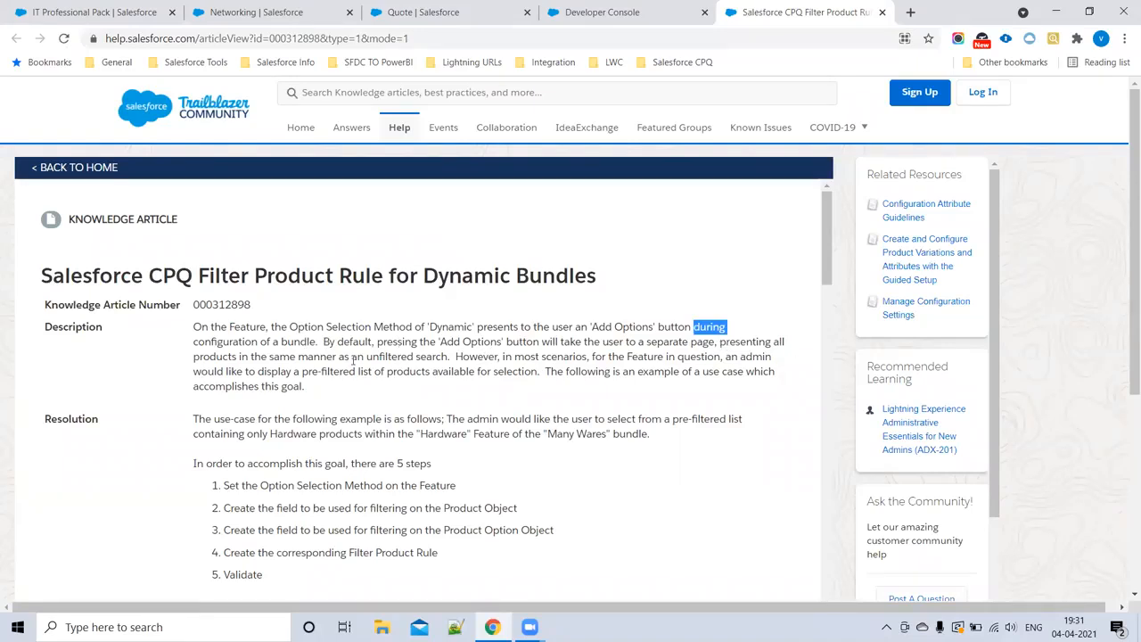
left_click_drag(459, 356, 717, 389)
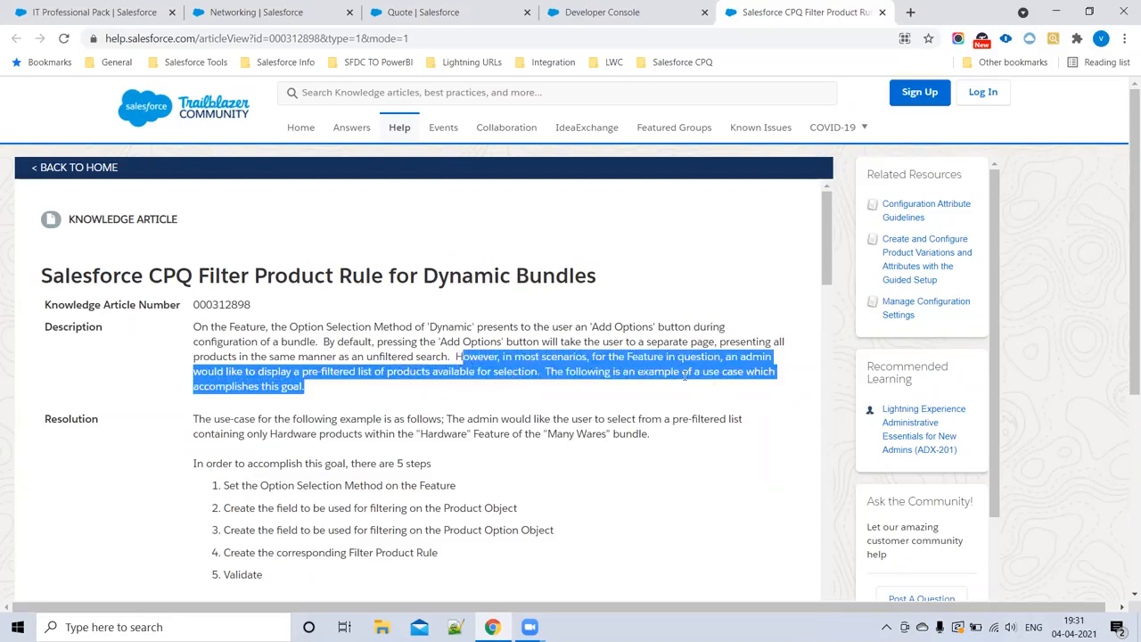
left_click(684, 375)
left_click_drag(256, 371, 541, 374)
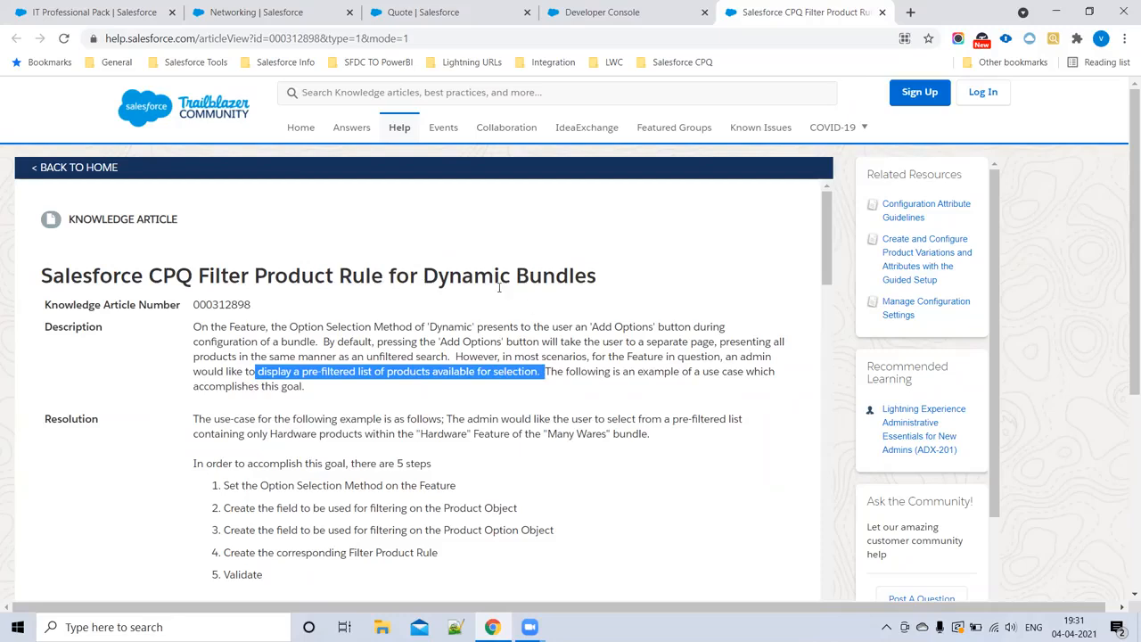
Step: Read the first of the article's five resolution steps and compare it with the Networking feature's Option Selection Method
scroll(274, 464, "down", 2)
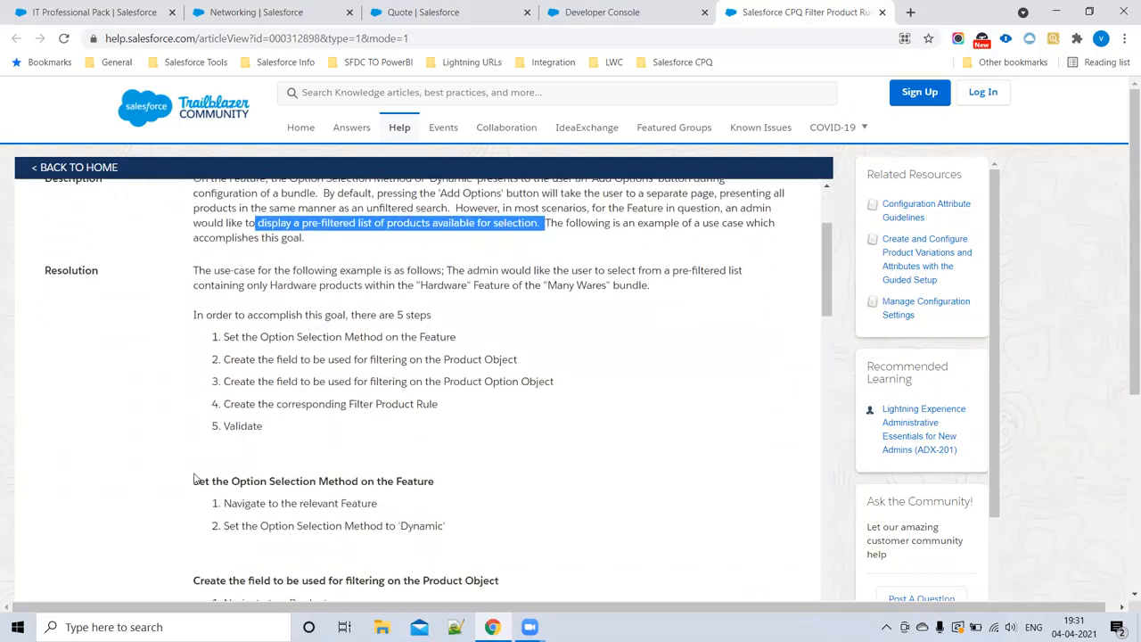
left_click(630, 454)
left_click_drag(193, 315, 513, 316)
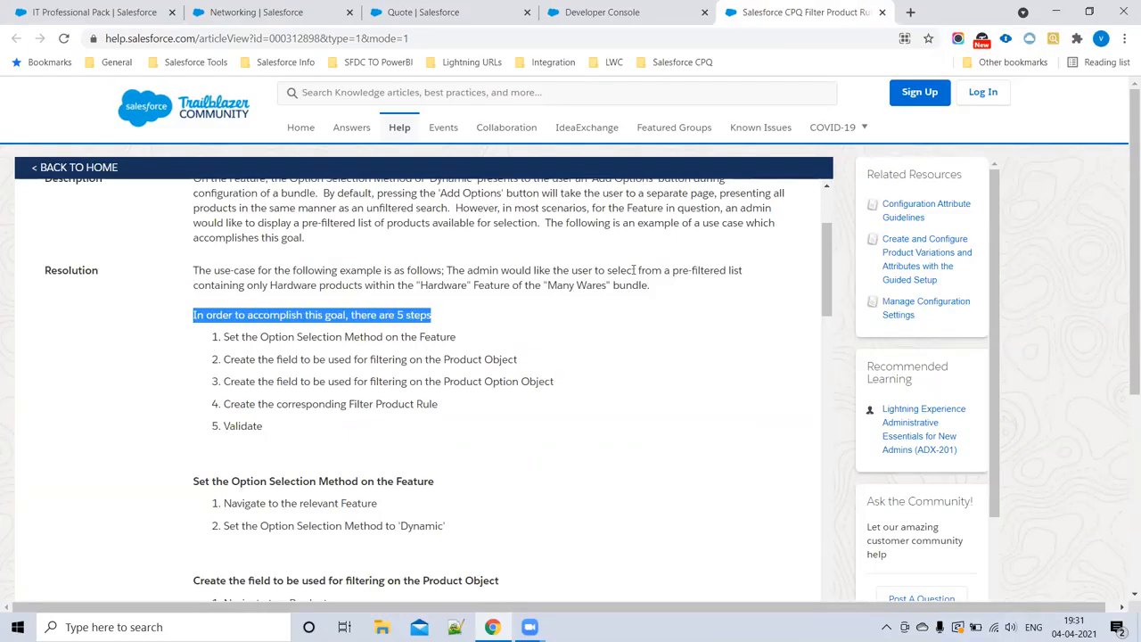
left_click_drag(228, 338, 495, 343)
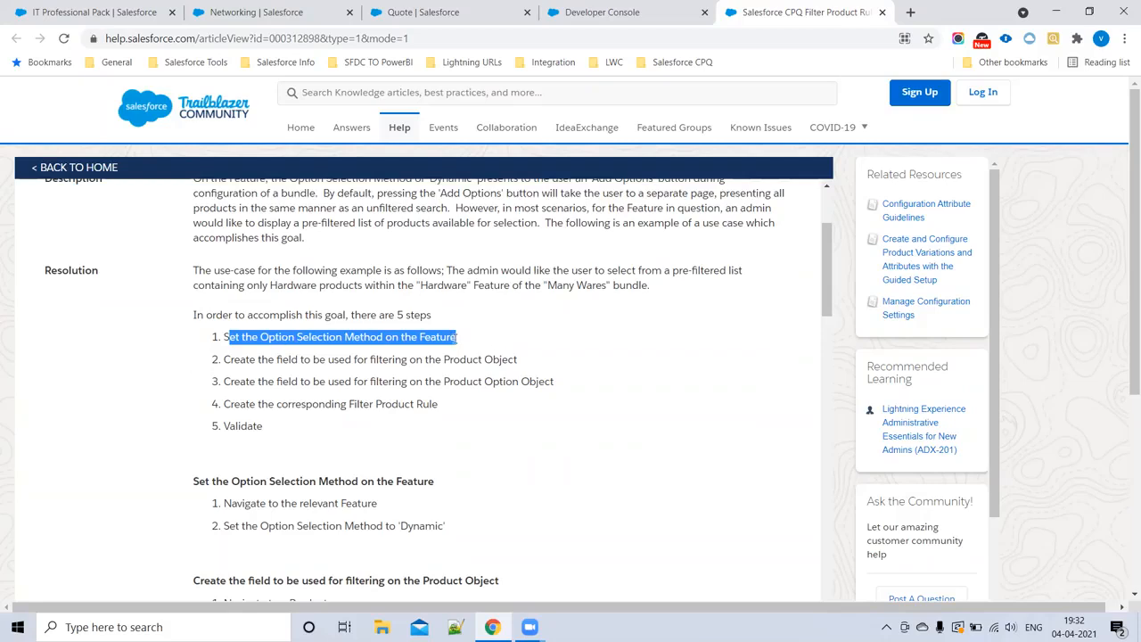
left_click(455, 338)
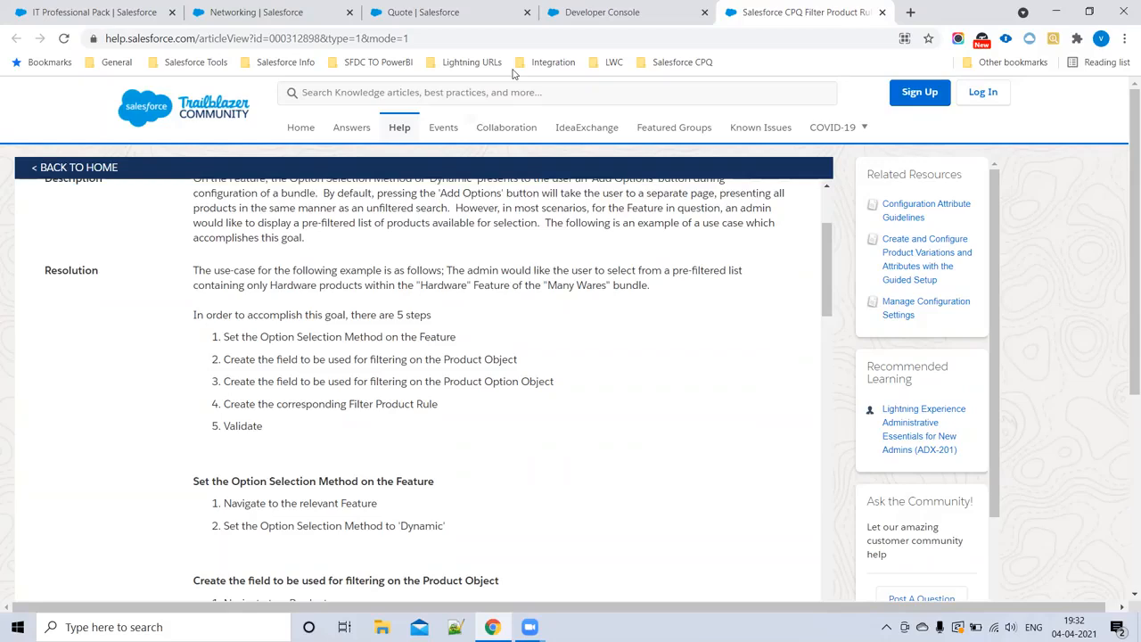
left_click(230, 11)
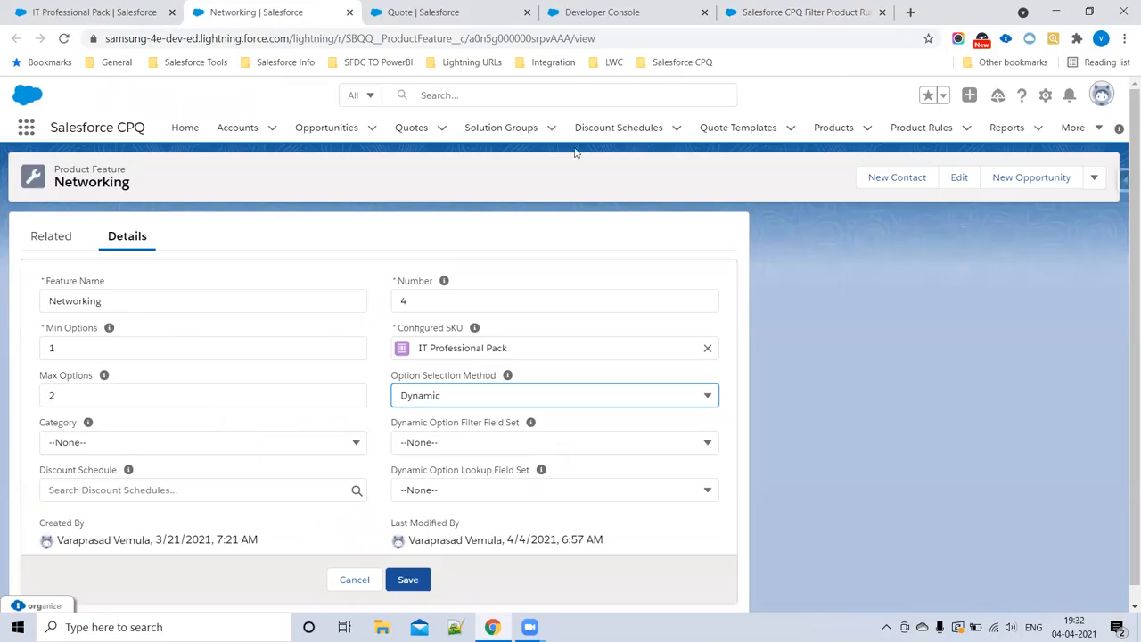
left_click(785, 12)
Step: Study the article's five steps, covering the filter fields on the Product and Product Option objects, the Filter Product Rule, and validation
left_click_drag(236, 338, 479, 342)
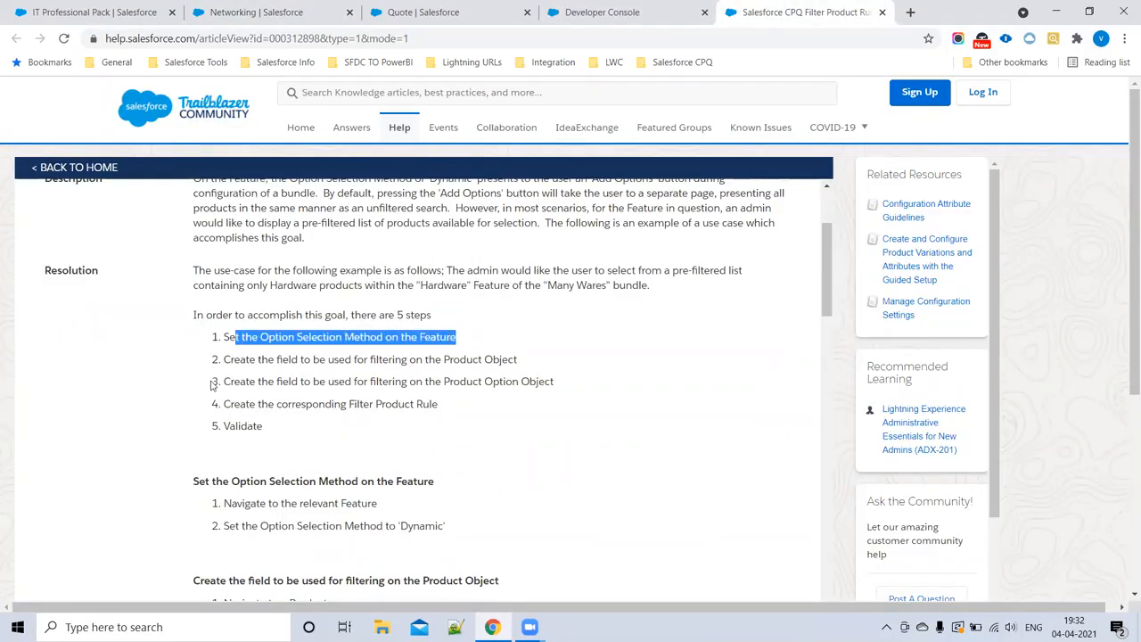
left_click_drag(258, 361, 532, 364)
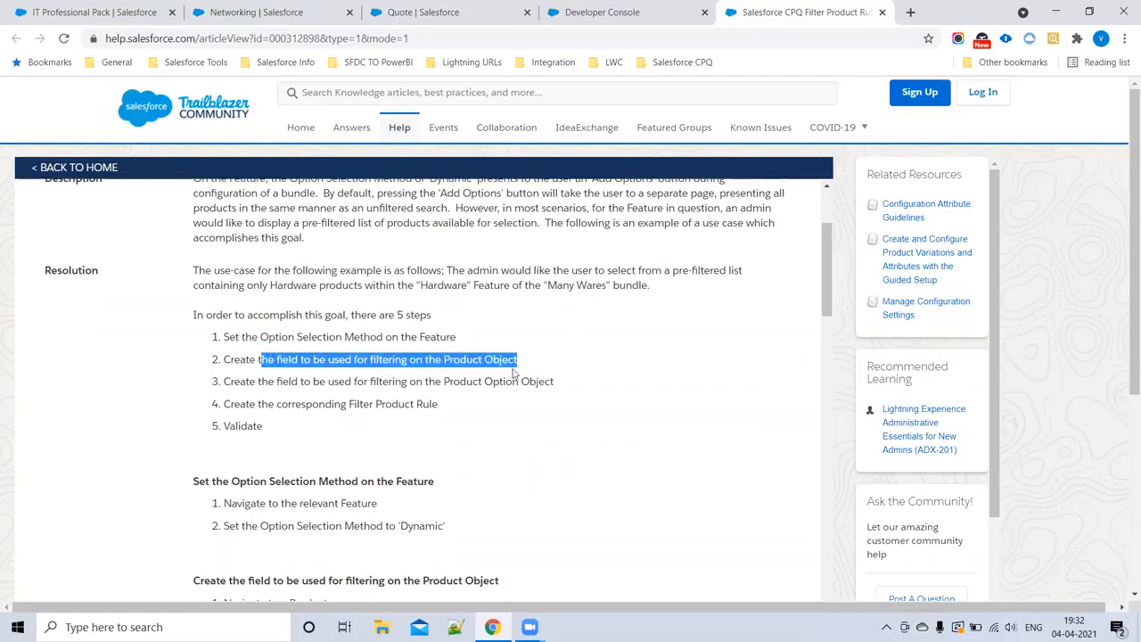
left_click_drag(257, 382, 577, 382)
left_click(473, 367)
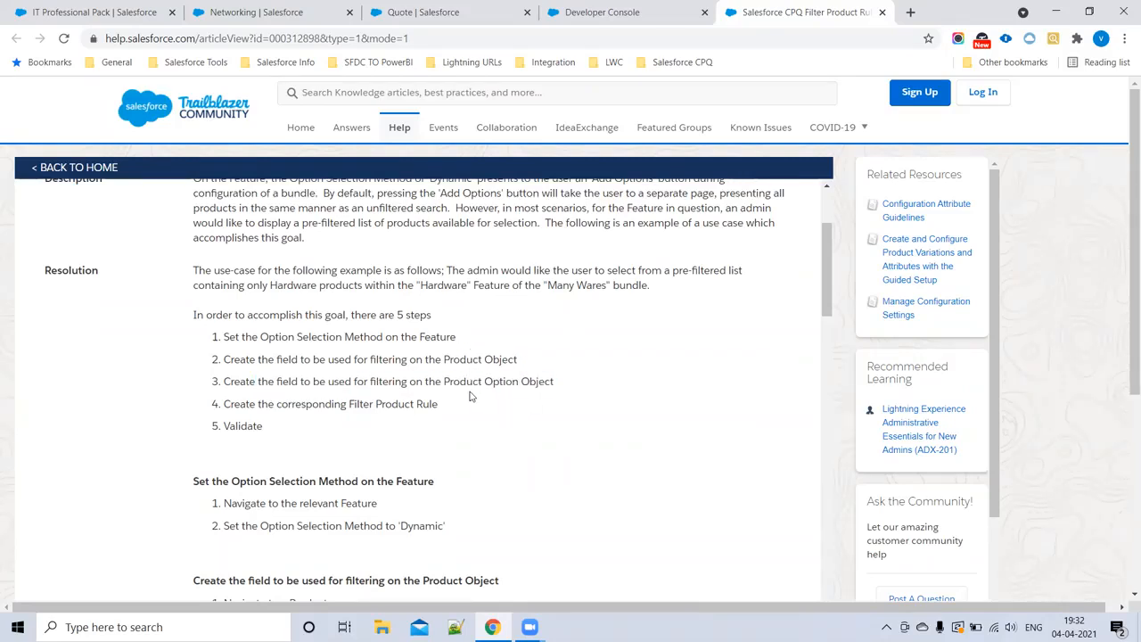
double_click(465, 382)
left_click_drag(572, 385, 214, 363)
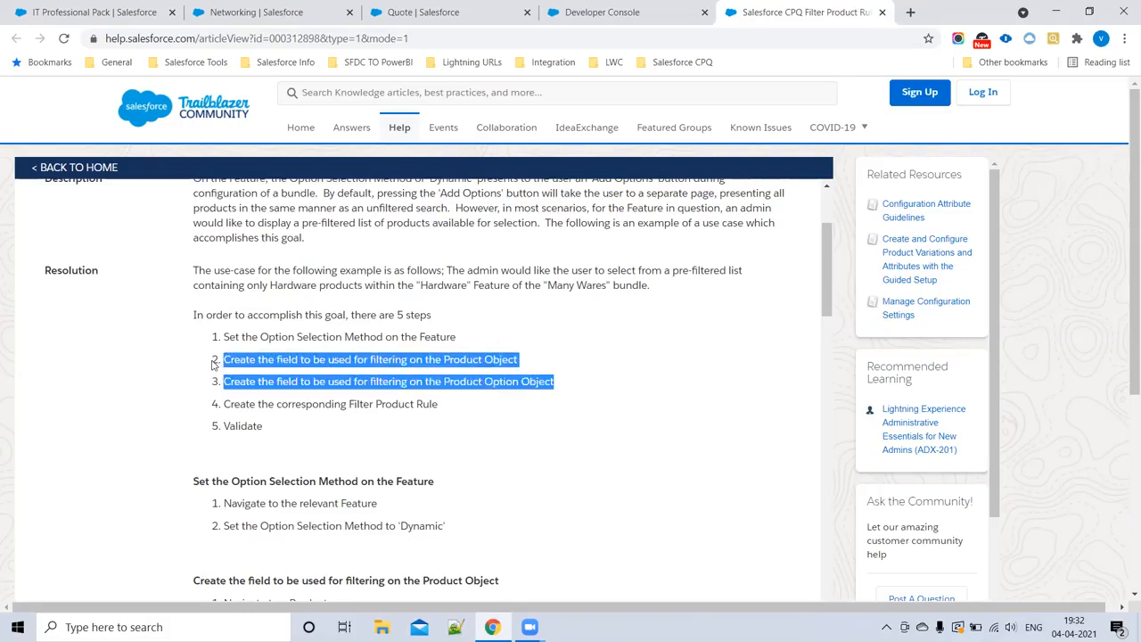
left_click_drag(232, 405, 453, 413)
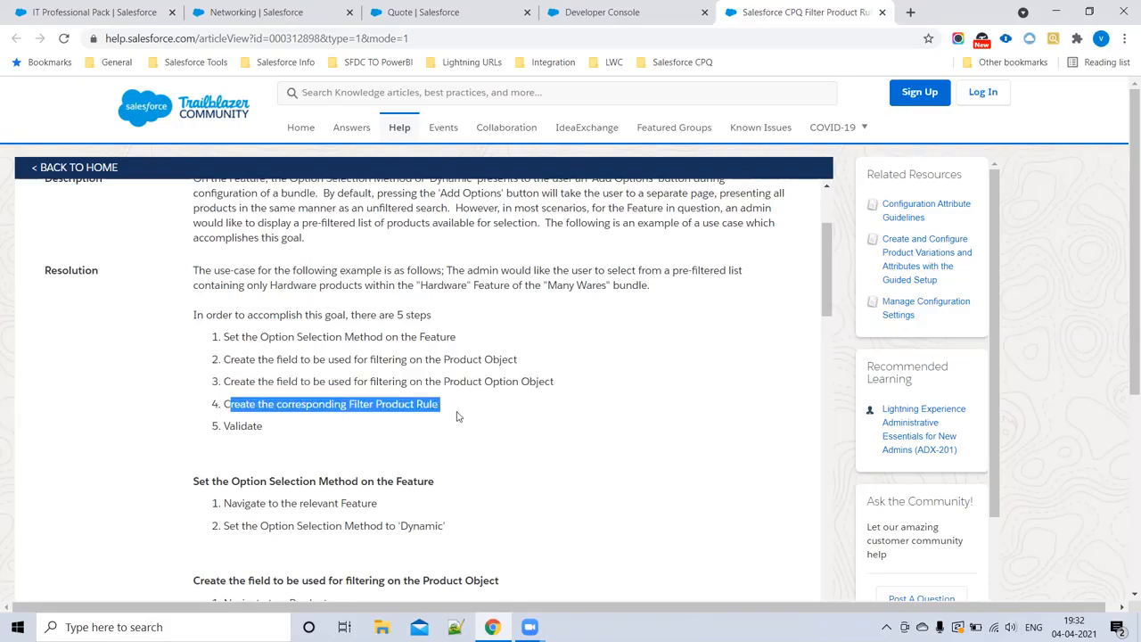
left_click_drag(263, 428, 193, 269)
left_click_drag(201, 342, 295, 457)
left_click(408, 451)
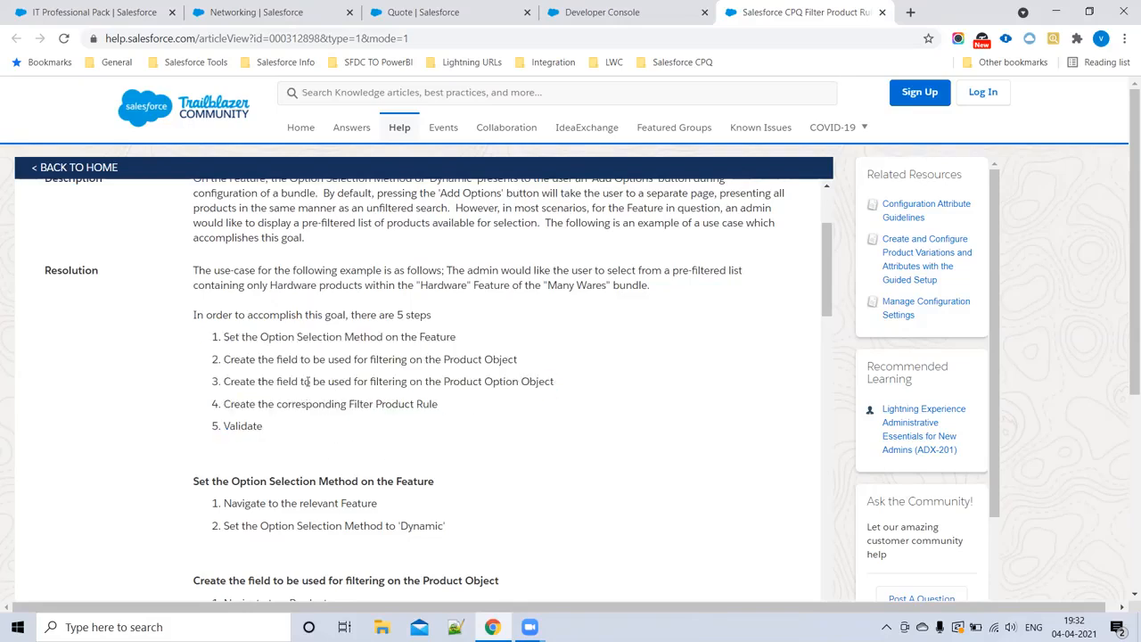
left_click_drag(349, 338, 497, 342)
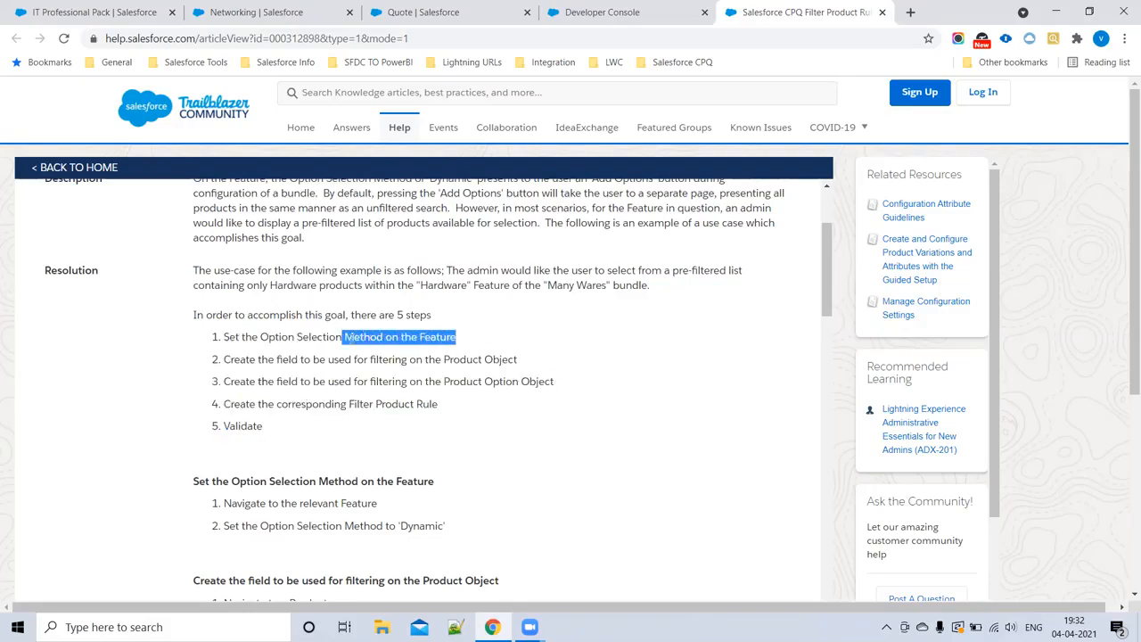
left_click_drag(252, 358, 443, 383)
left_click_drag(365, 382, 221, 366)
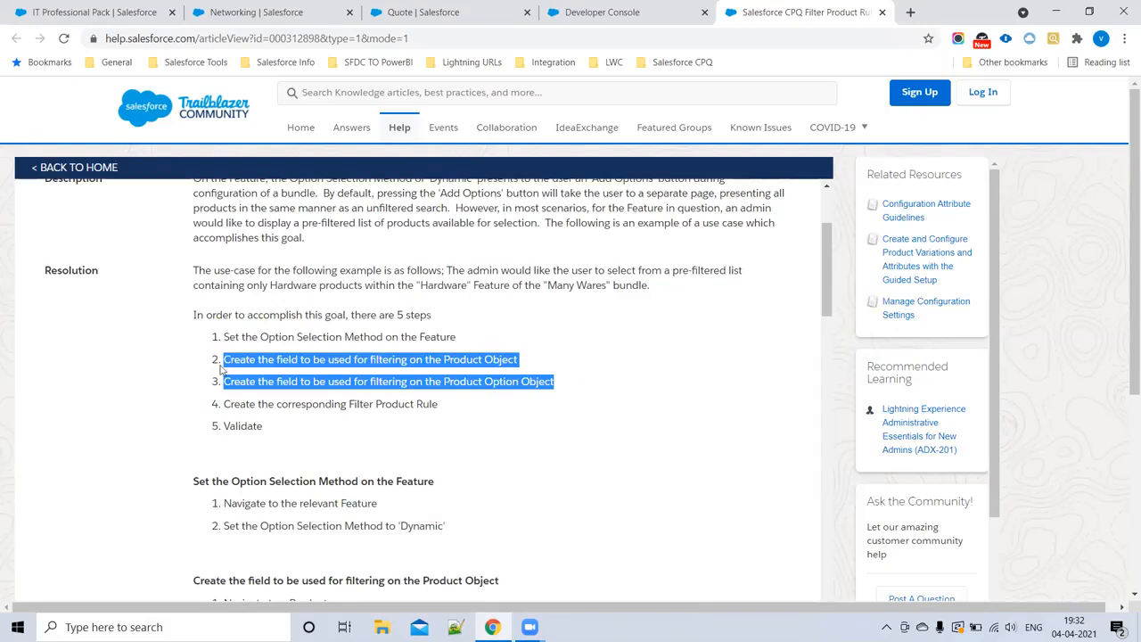
left_click_drag(235, 405, 496, 410)
left_click(151, 435)
left_click_drag(152, 436, 112, 455)
left_click(233, 455)
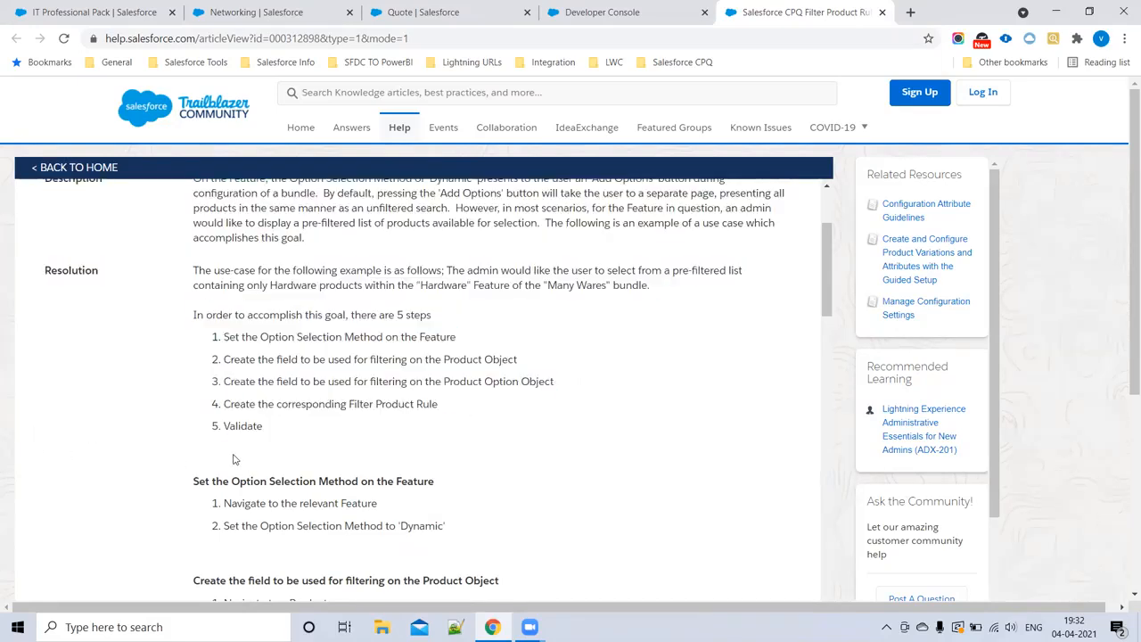
Step: Read the article's section on setting the feature's Option Selection Method to Dynamic
scroll(241, 478, "down", 4)
scroll(232, 362, "up", 2)
left_click_drag(220, 356, 387, 357)
left_click_drag(233, 378, 487, 383)
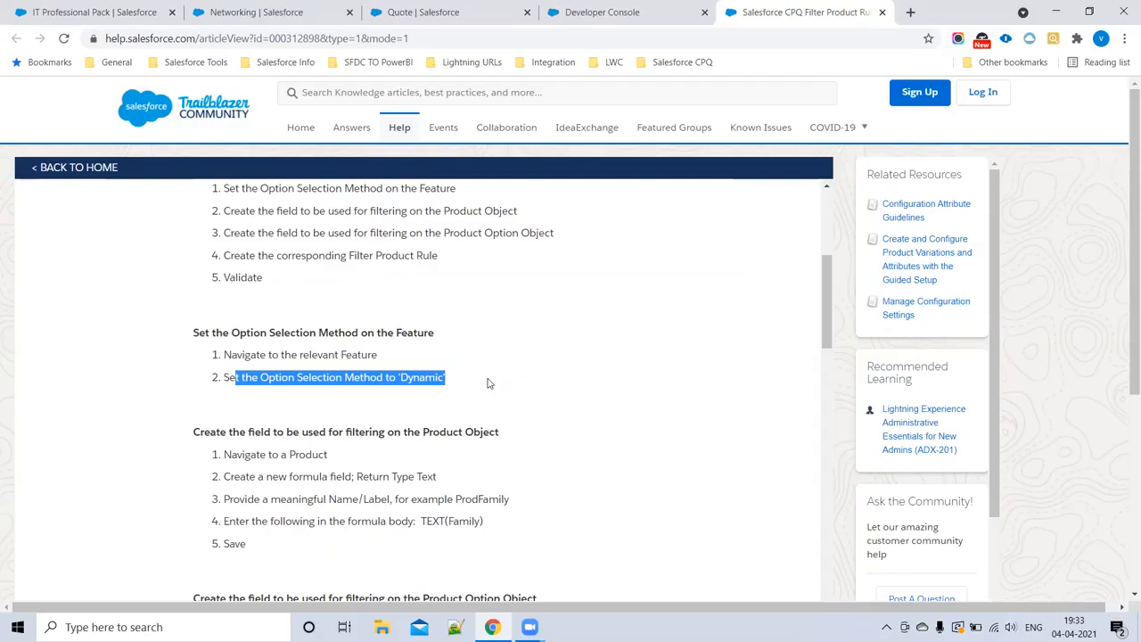
scroll(413, 417, "down", 2)
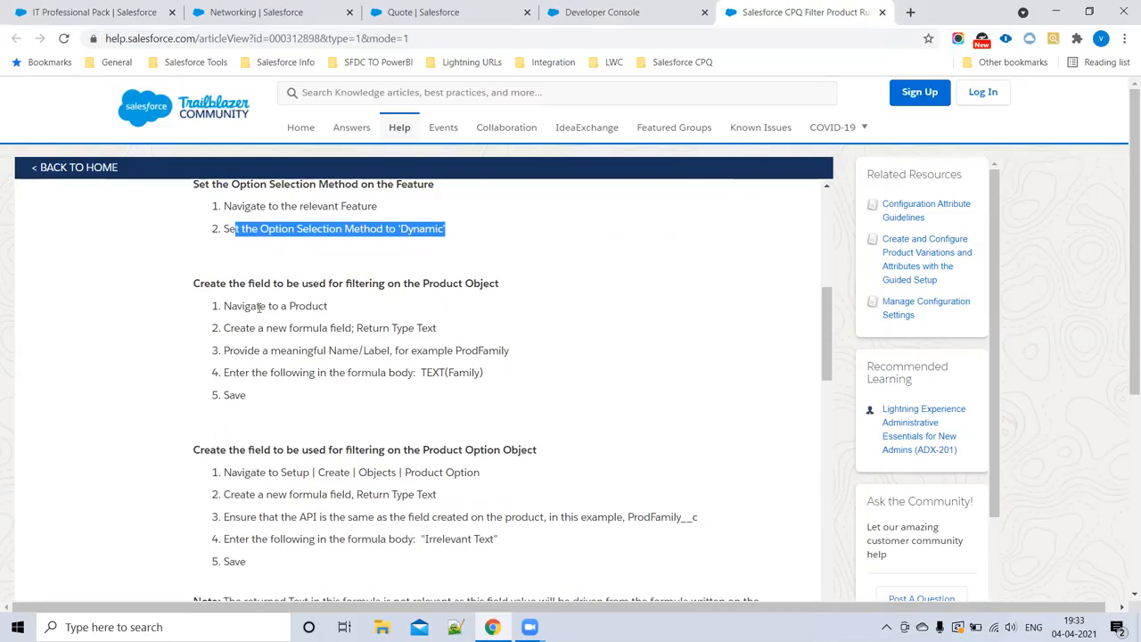
Step: Read the article's steps for the Product object's filter field and copy the example name ProdFamily
left_click_drag(244, 307, 361, 312)
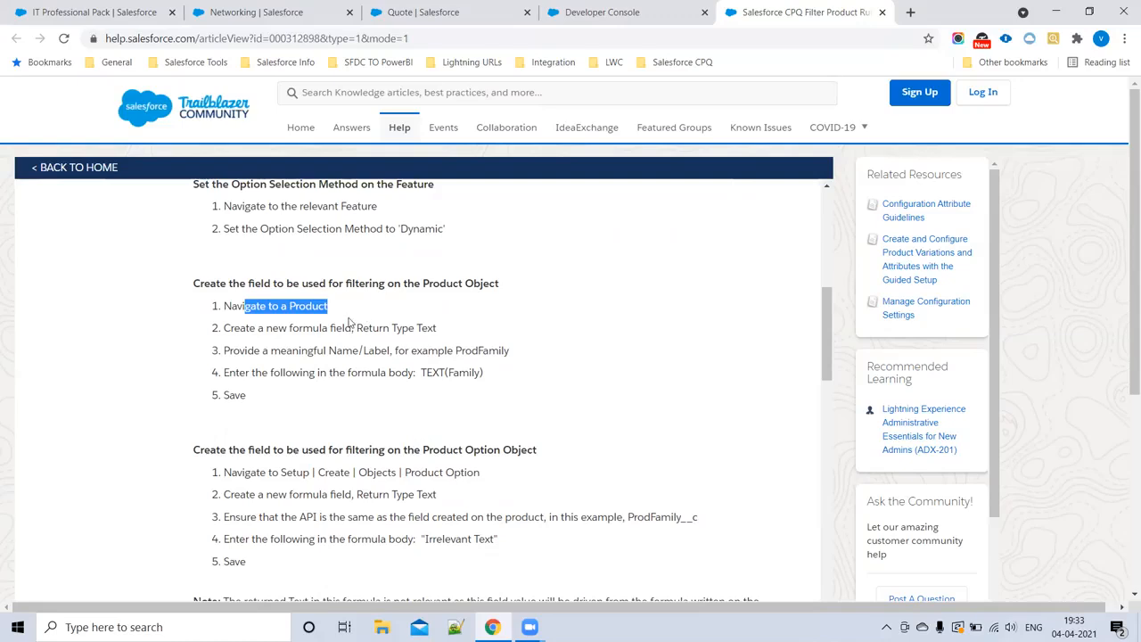
left_click(314, 323)
left_click_drag(258, 328, 516, 356)
key("ctrl+c")
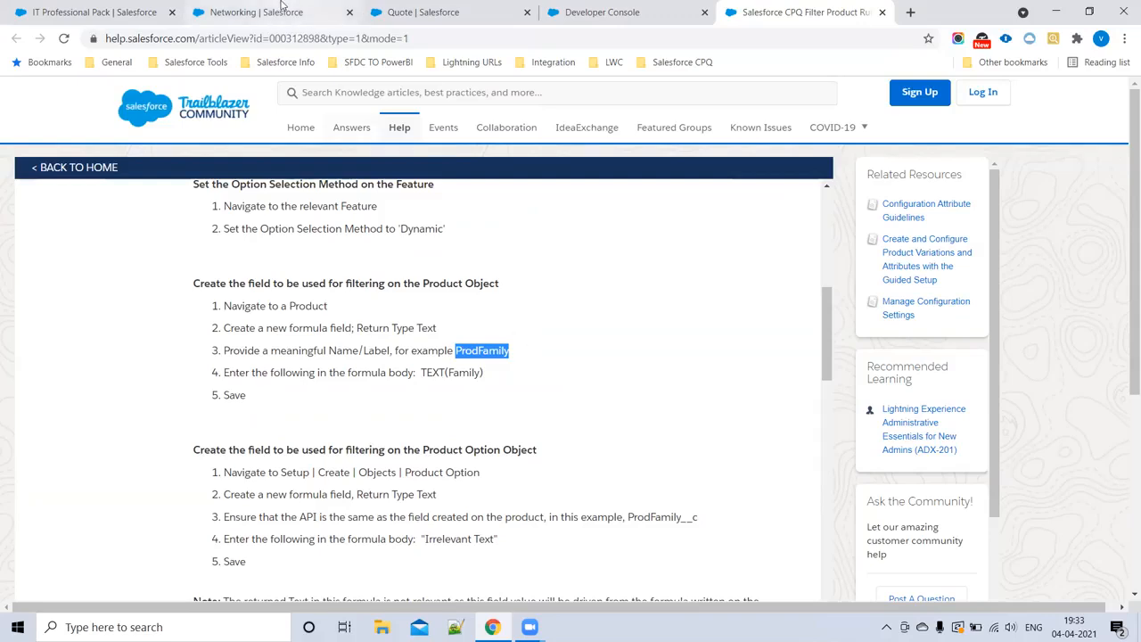
Step: From the IT Professional Pack record, open the Product object's fields and start a new custom field of type Formula
left_click(89, 12)
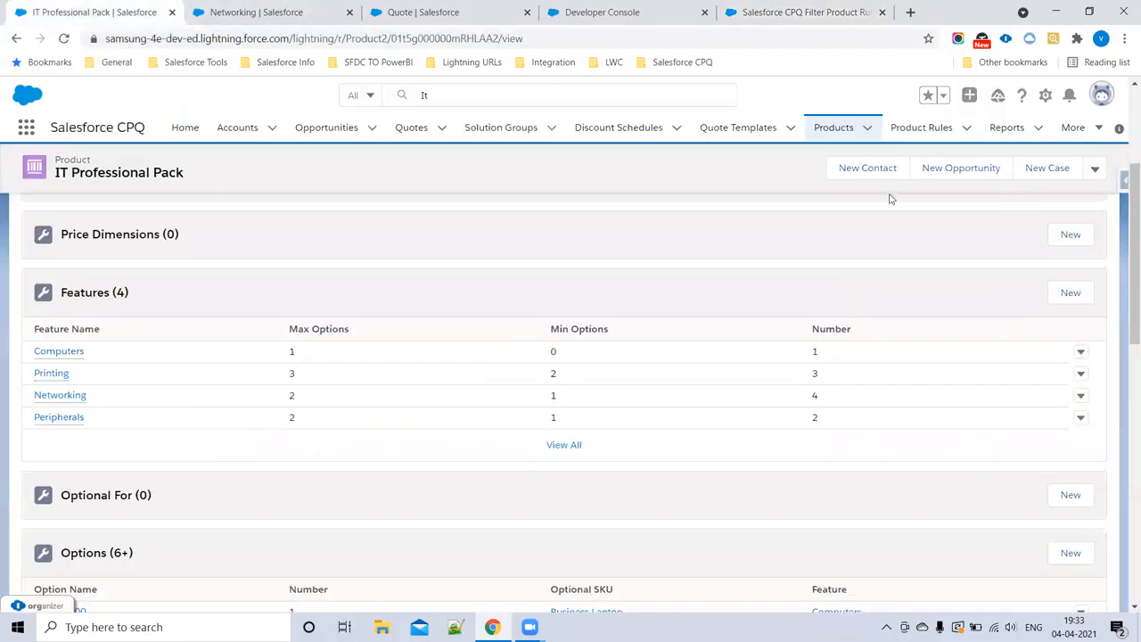
left_click(1046, 96)
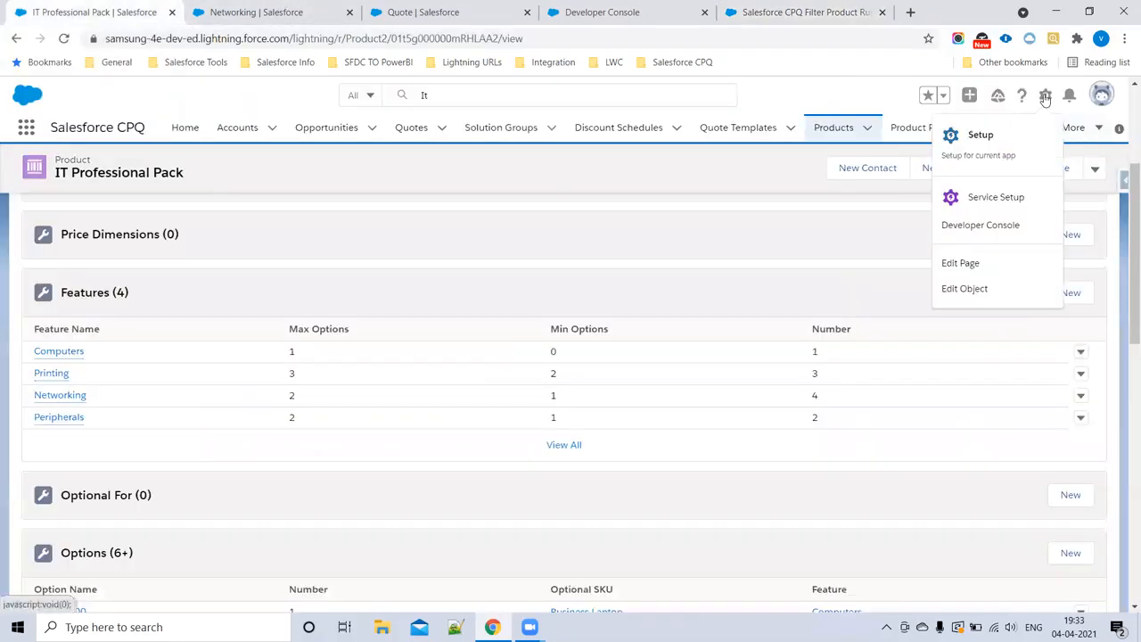
left_click(952, 290)
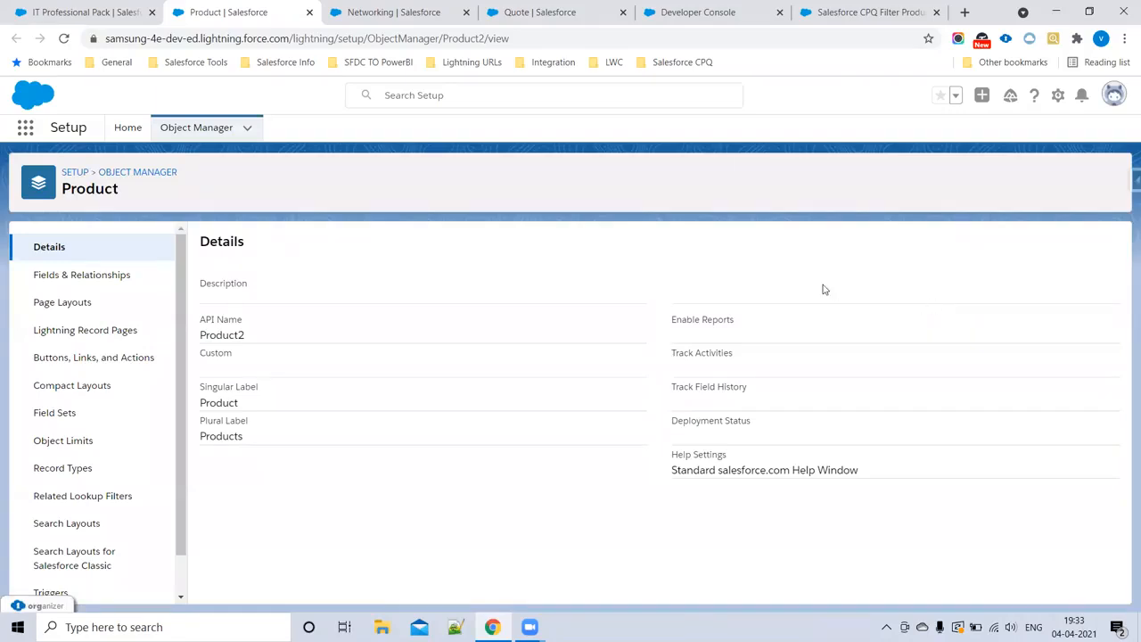
left_click(65, 278)
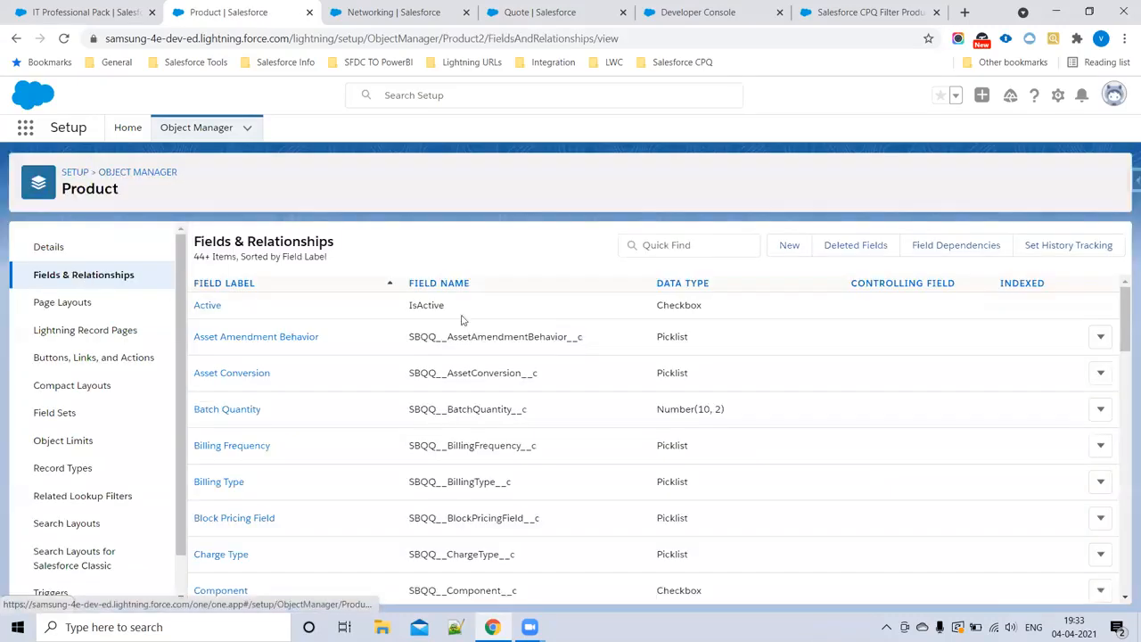
left_click(790, 246)
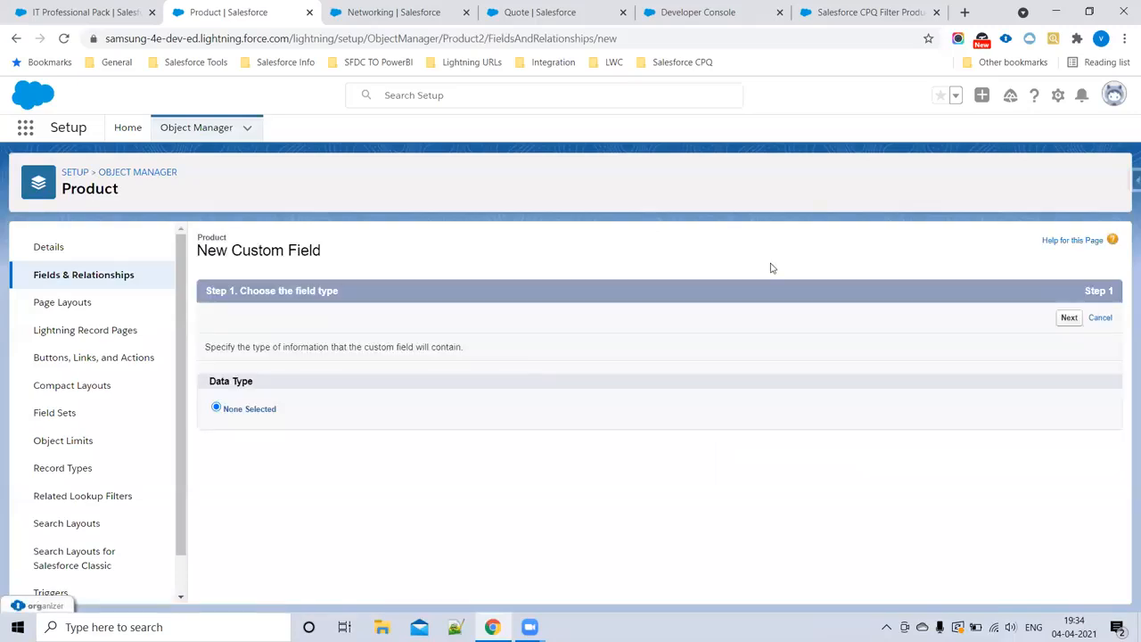
left_click(216, 461)
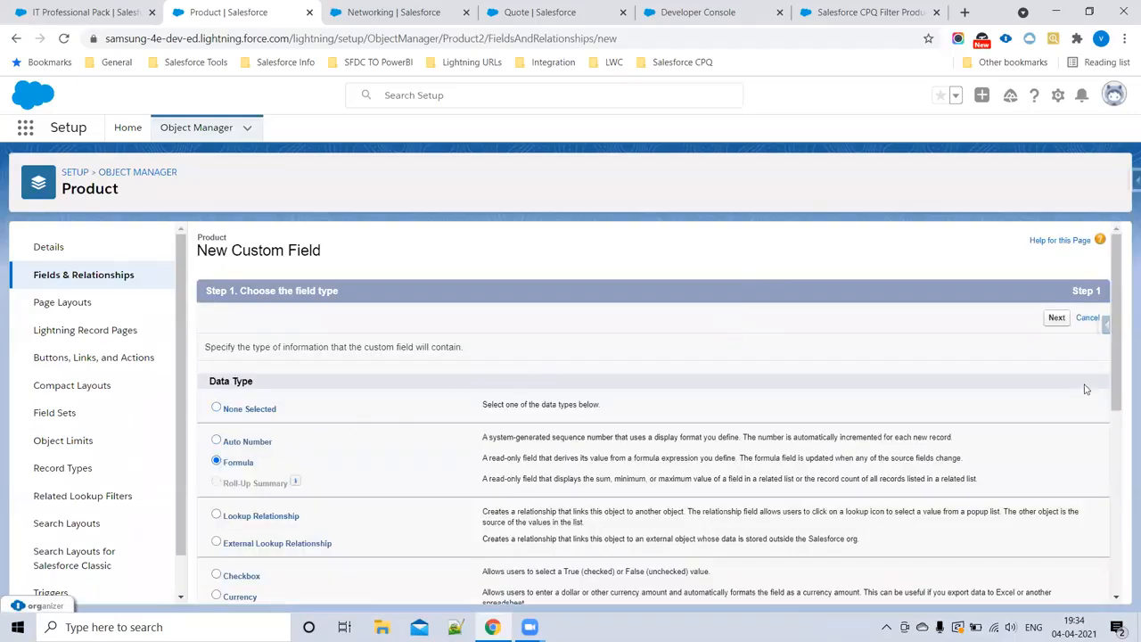
left_click(1056, 320)
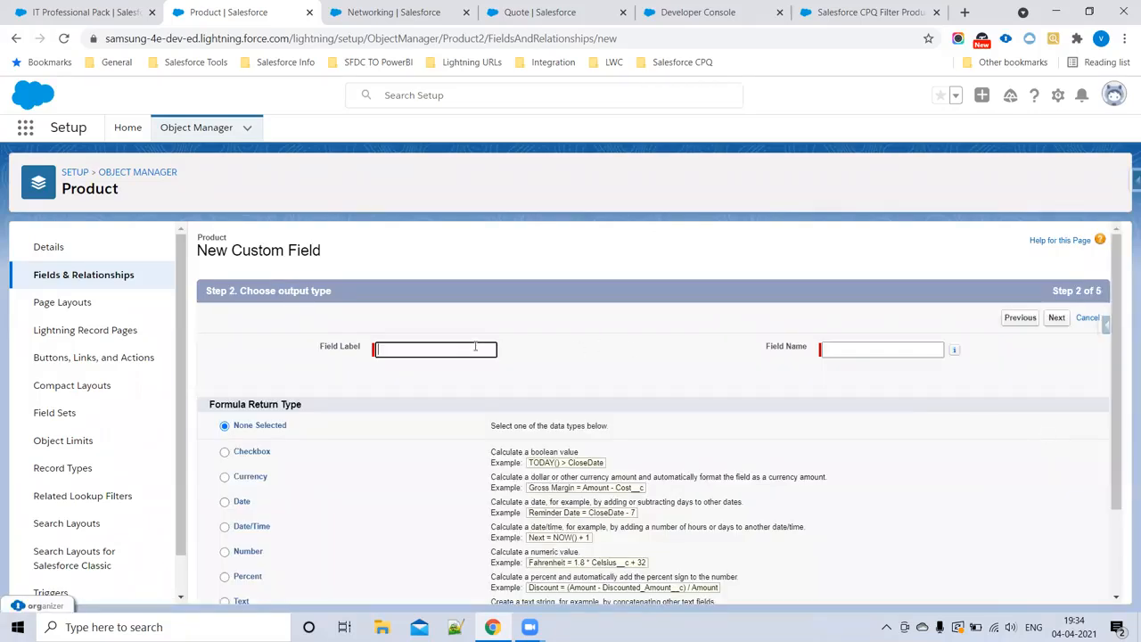
Step: Give the formula field the label and name ProdFamily and choose Text as its return type
key("ctrl+v")
left_click(775, 359)
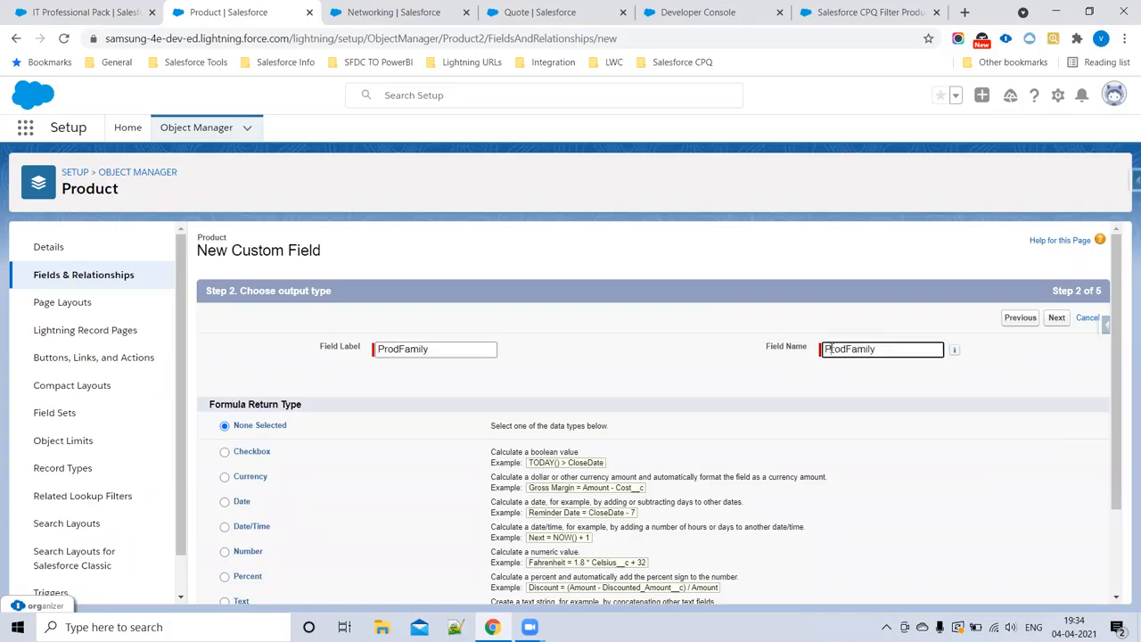
scroll(255, 452, "down", 2)
left_click(225, 488)
left_click(1057, 586)
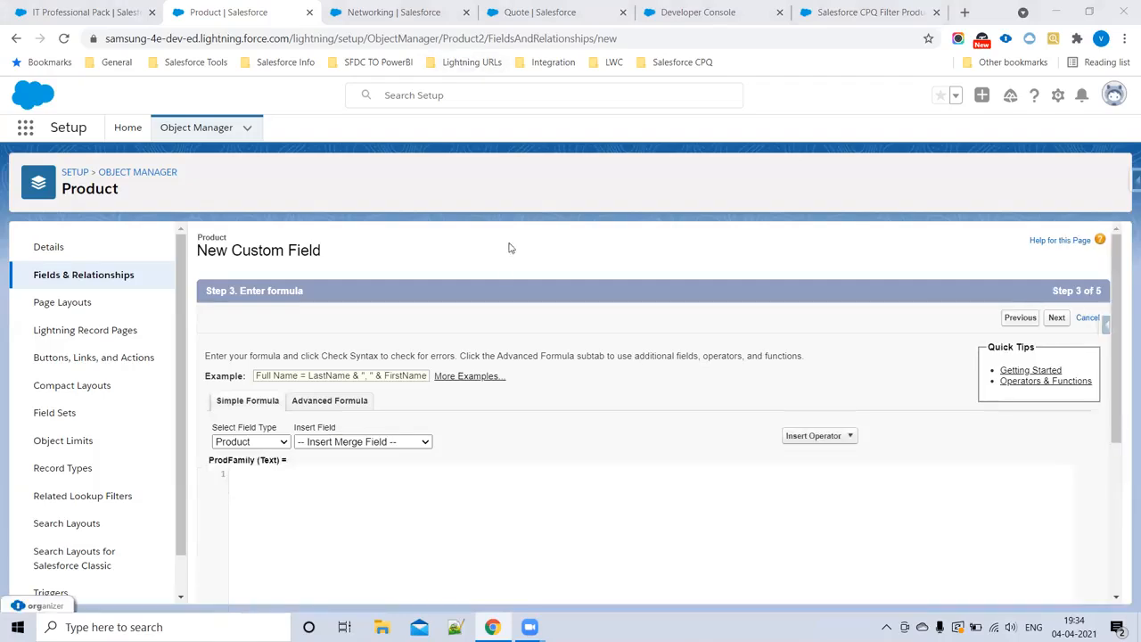
Step: Check the help article for the formula body of the Product field, and return to the new field's formula page
left_click(870, 12)
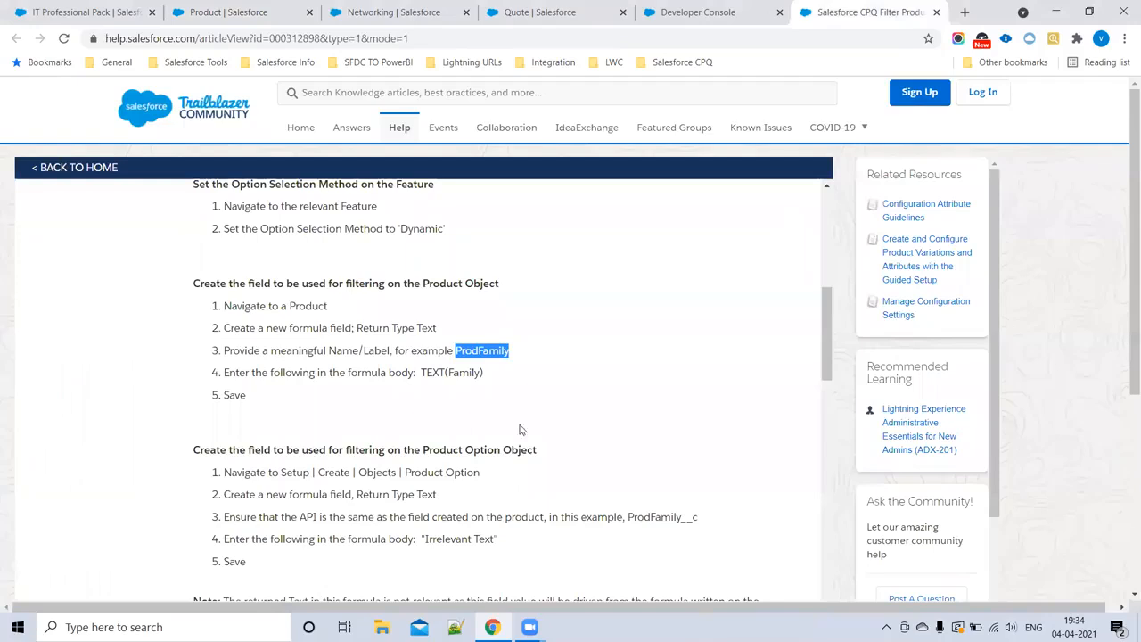
scroll(351, 546, "down", 1)
left_click_drag(245, 299, 450, 298)
double_click(465, 299)
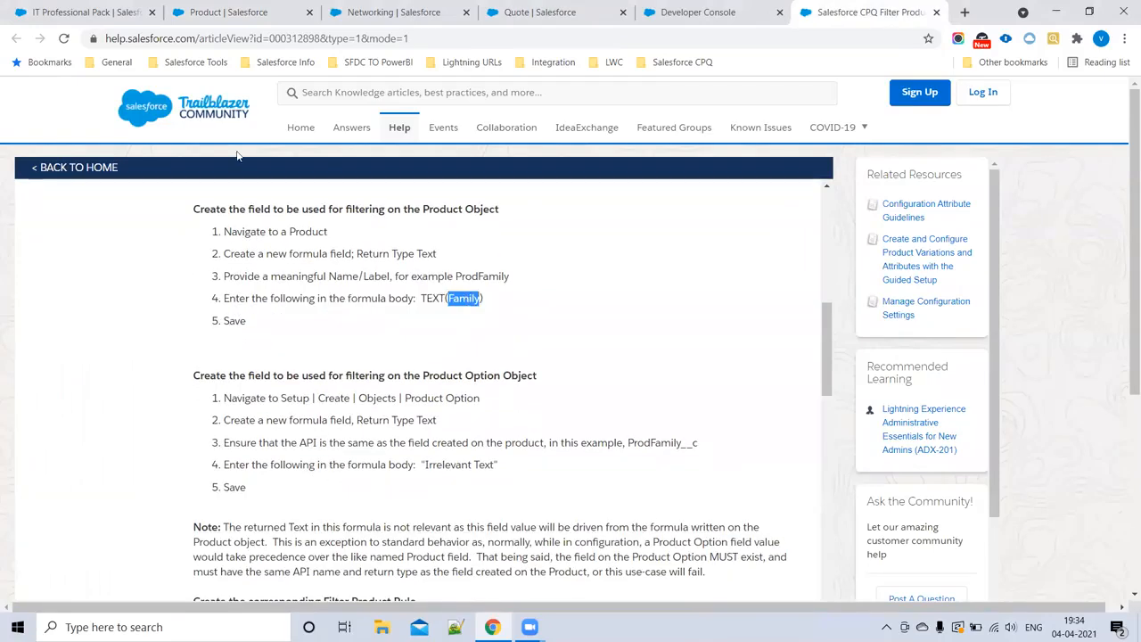
left_click(229, 12)
Step: Switch the ProdFamily formula to the advanced editor and open the Product field selection for inserting a field
left_click(261, 442)
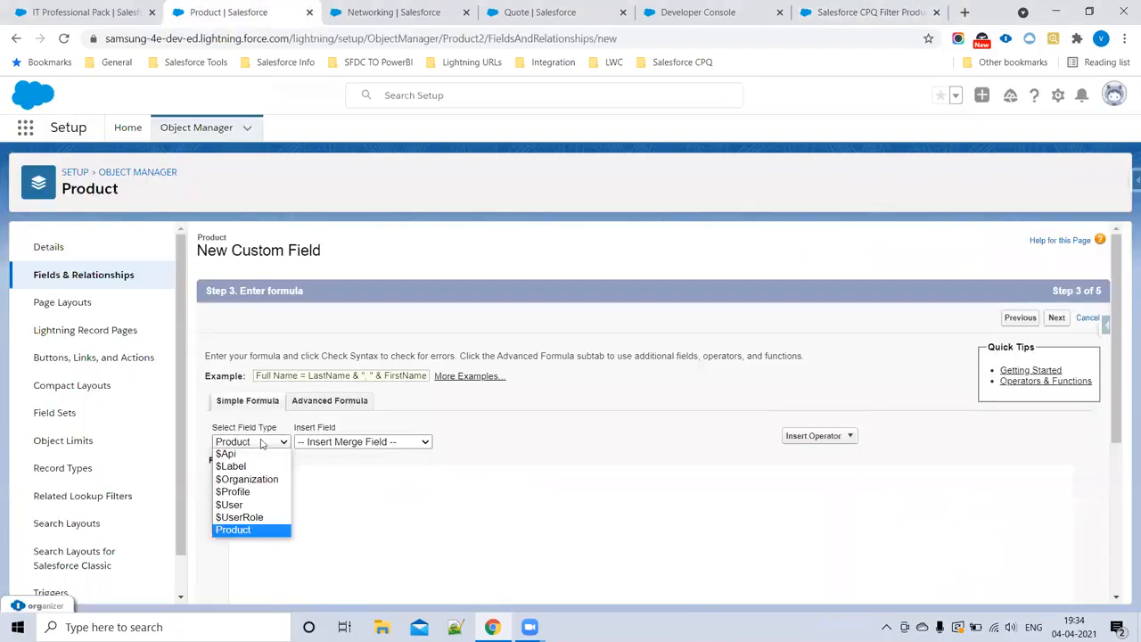
left_click(325, 402)
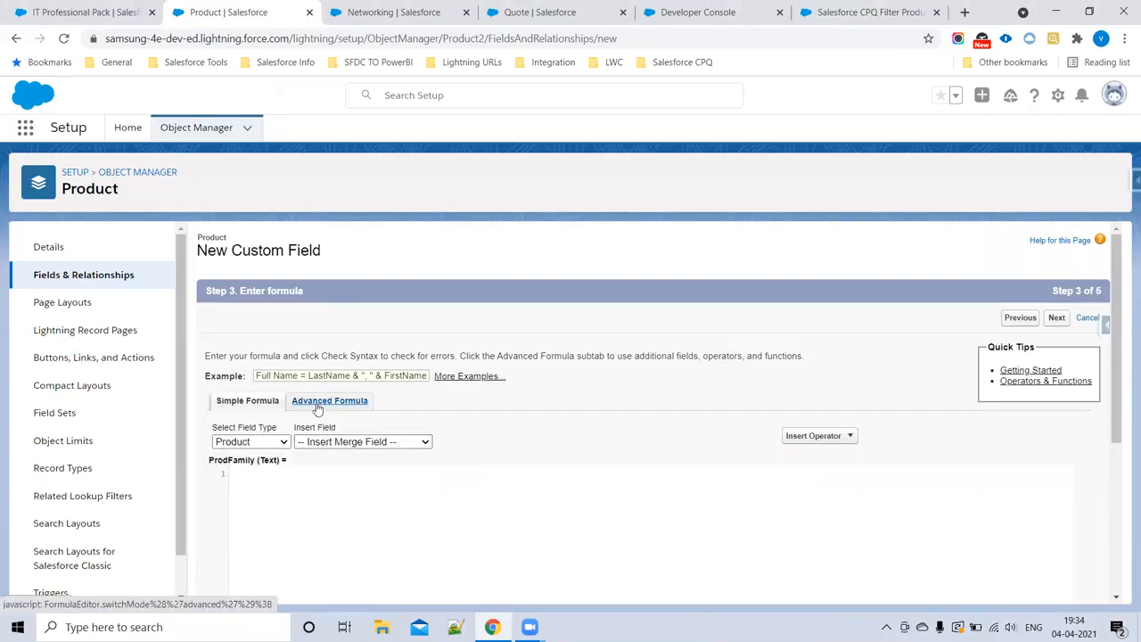
left_click(317, 406)
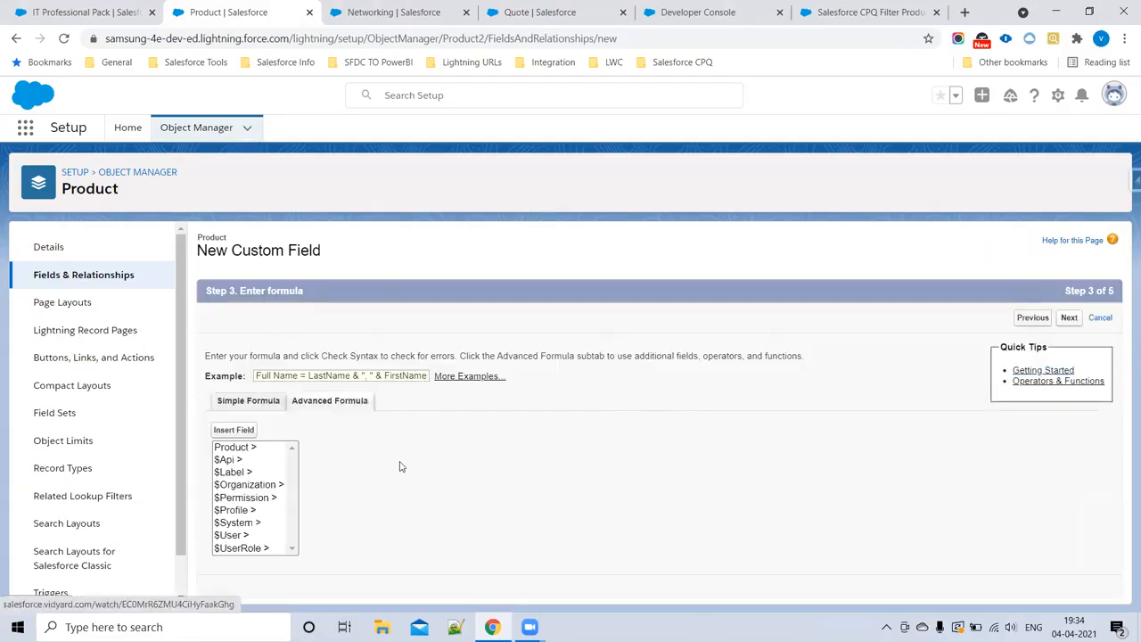
left_click(241, 449)
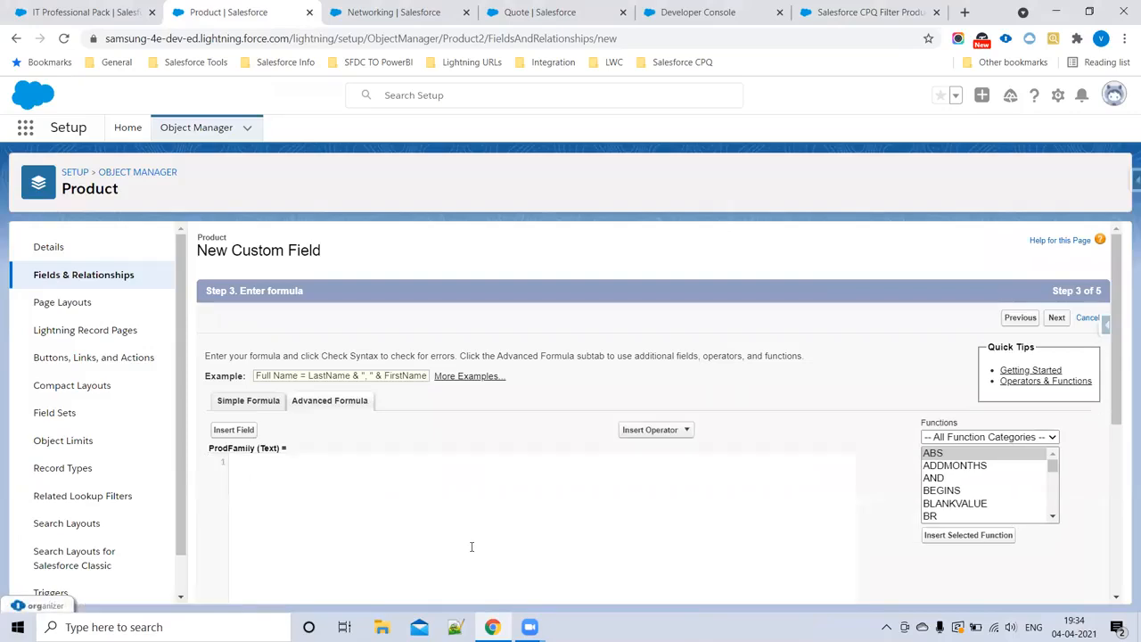
left_click(250, 429)
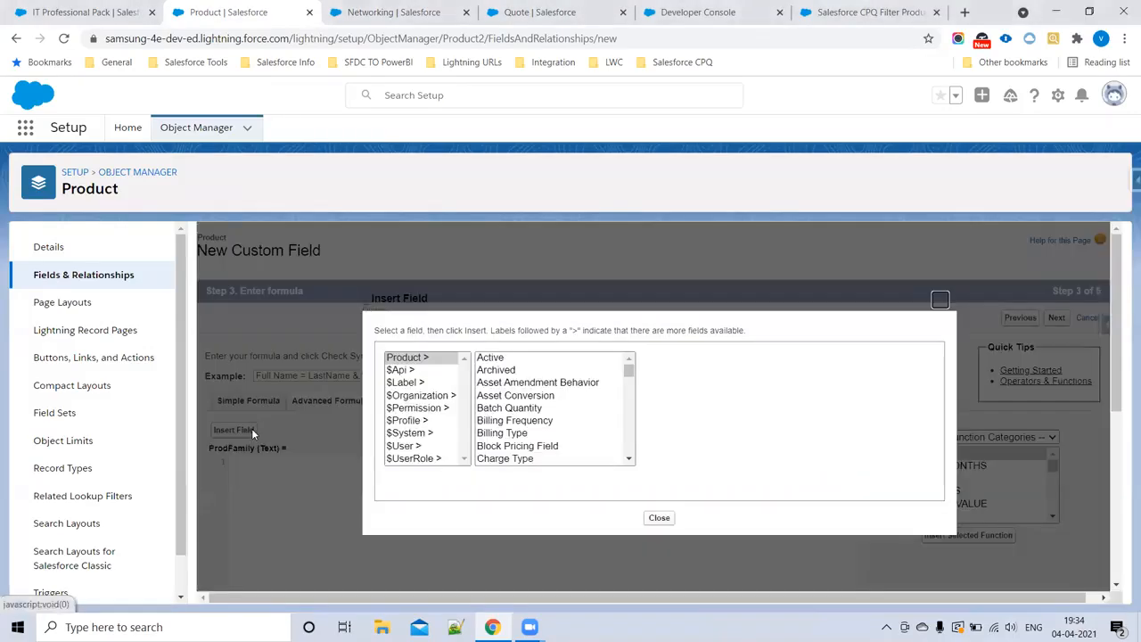
Step: Find the Product Family field among the Product fields and insert it into the ProdFamily formula
scroll(535, 437, "down", 8)
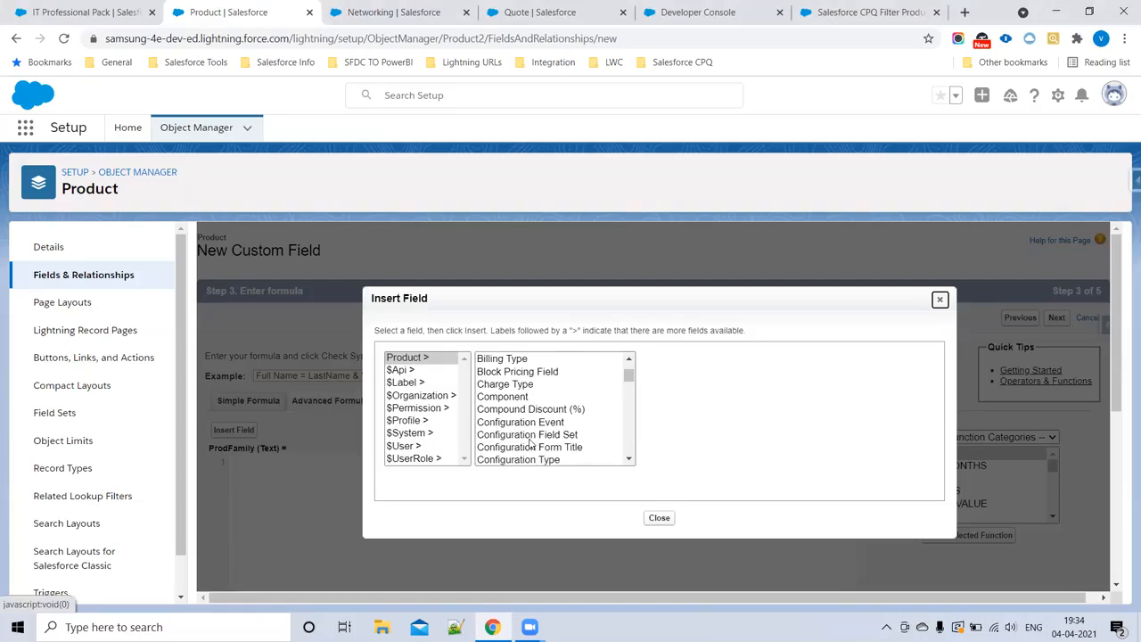
scroll(528, 443, "down", 4)
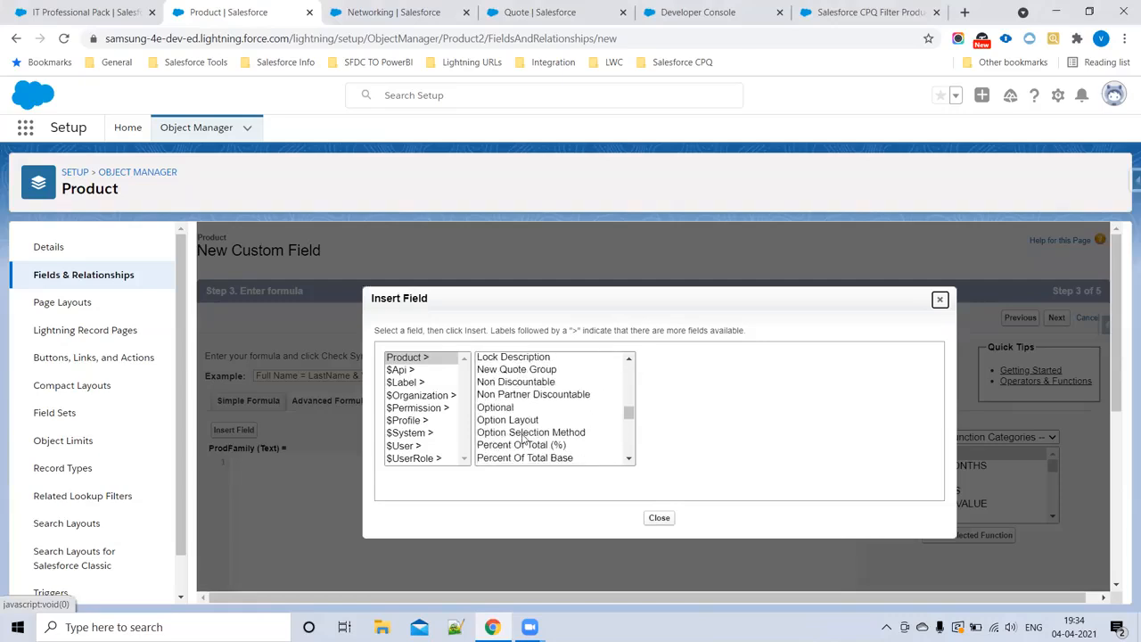
left_click(525, 434)
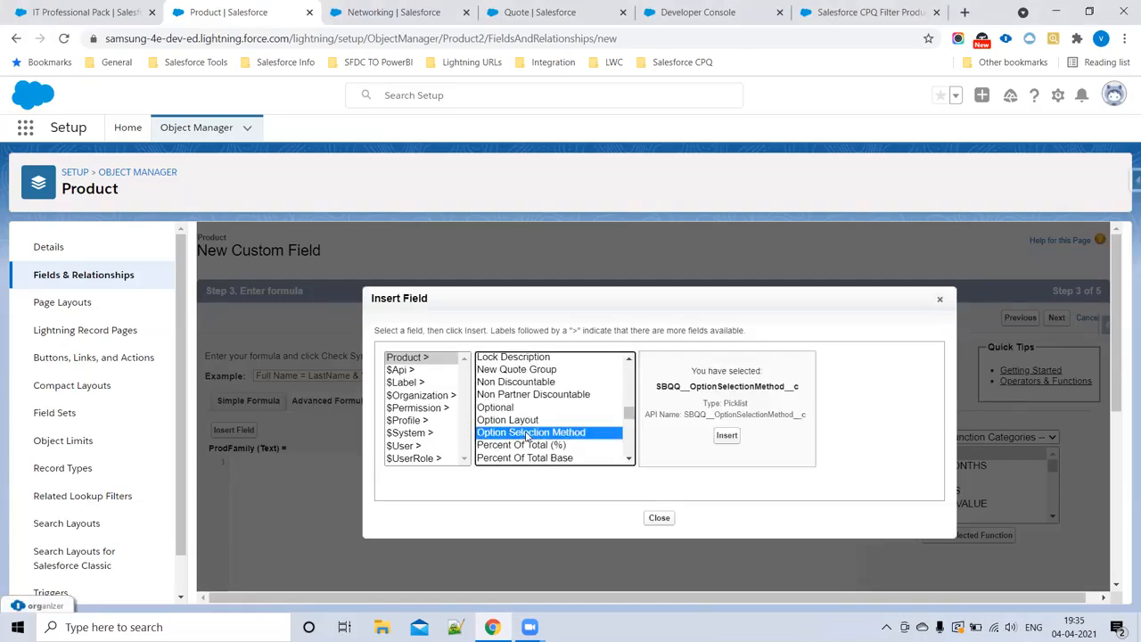
scroll(526, 435, "up", 5)
scroll(526, 435, "down", 3)
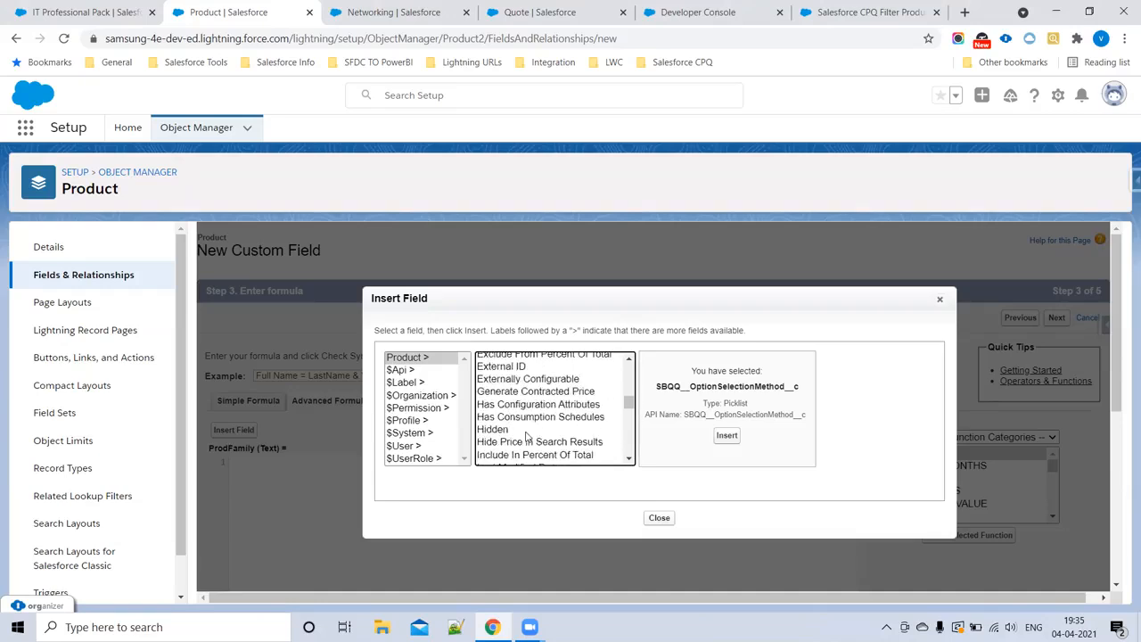
scroll(526, 436, "up", 6)
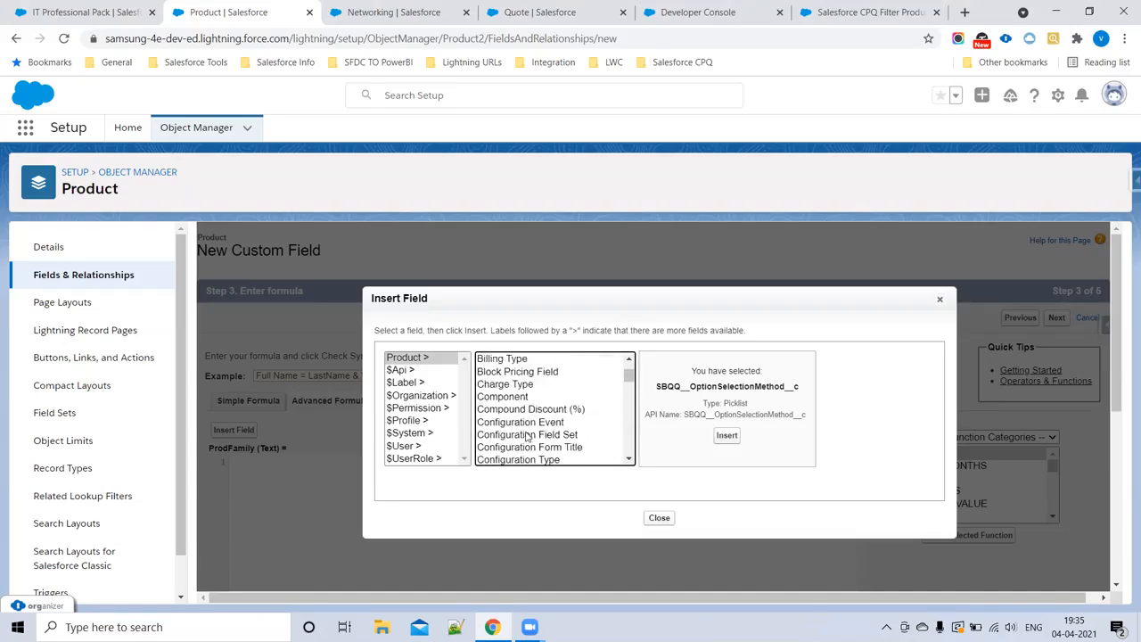
scroll(527, 435, "up", 2)
scroll(530, 451, "down", 5)
scroll(530, 450, "down", 3)
scroll(529, 450, "down", 3)
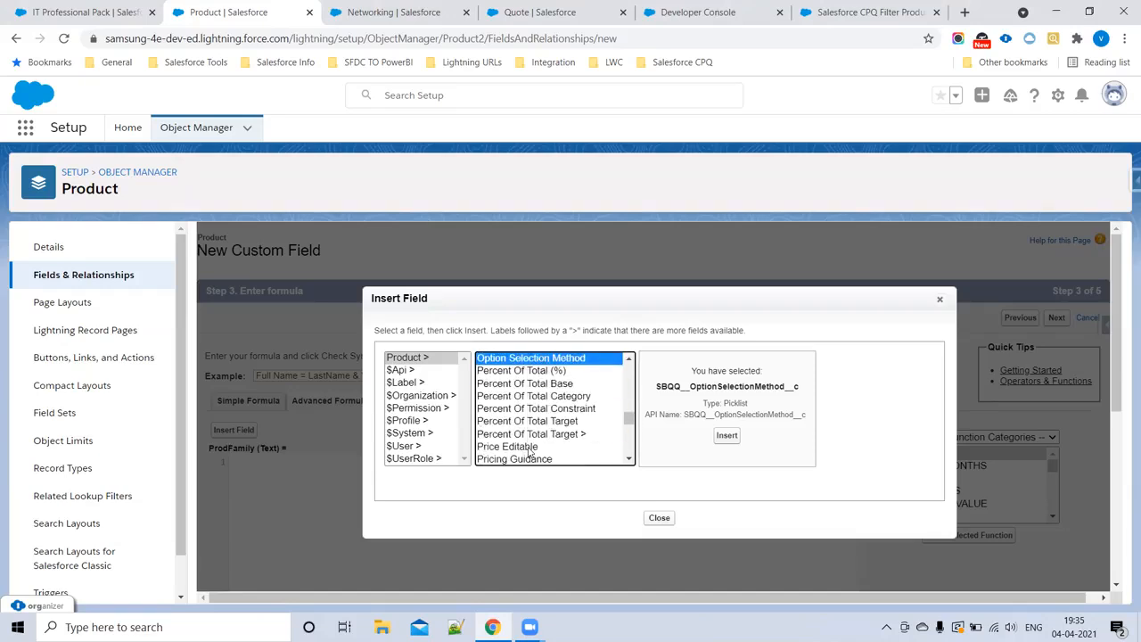
scroll(530, 453, "down", 2)
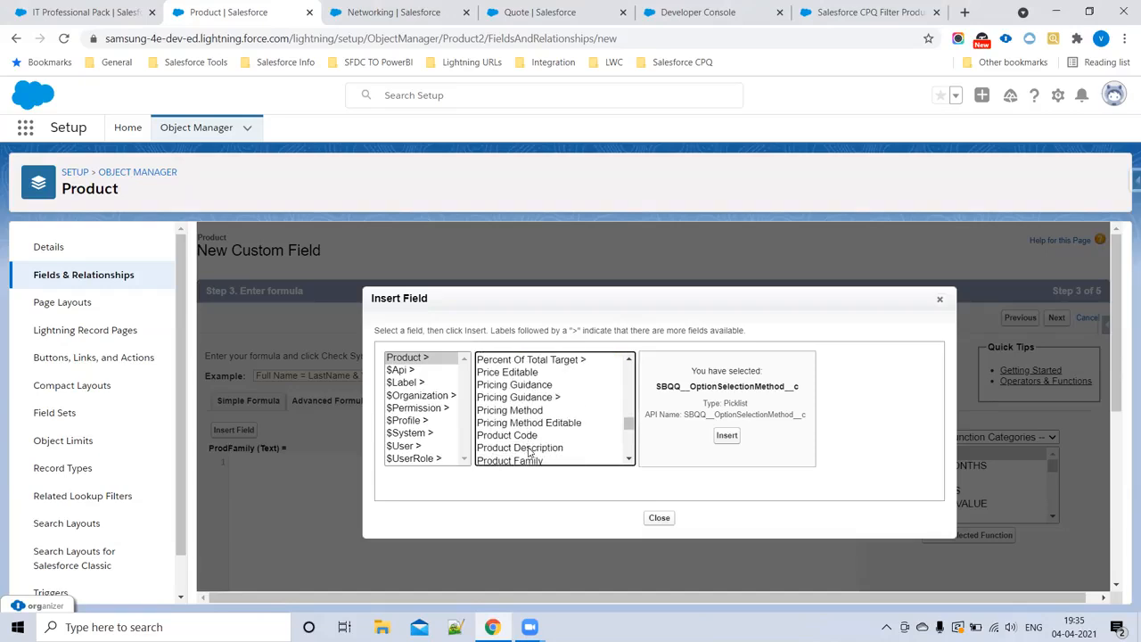
scroll(530, 452, "down", 2)
left_click(512, 389)
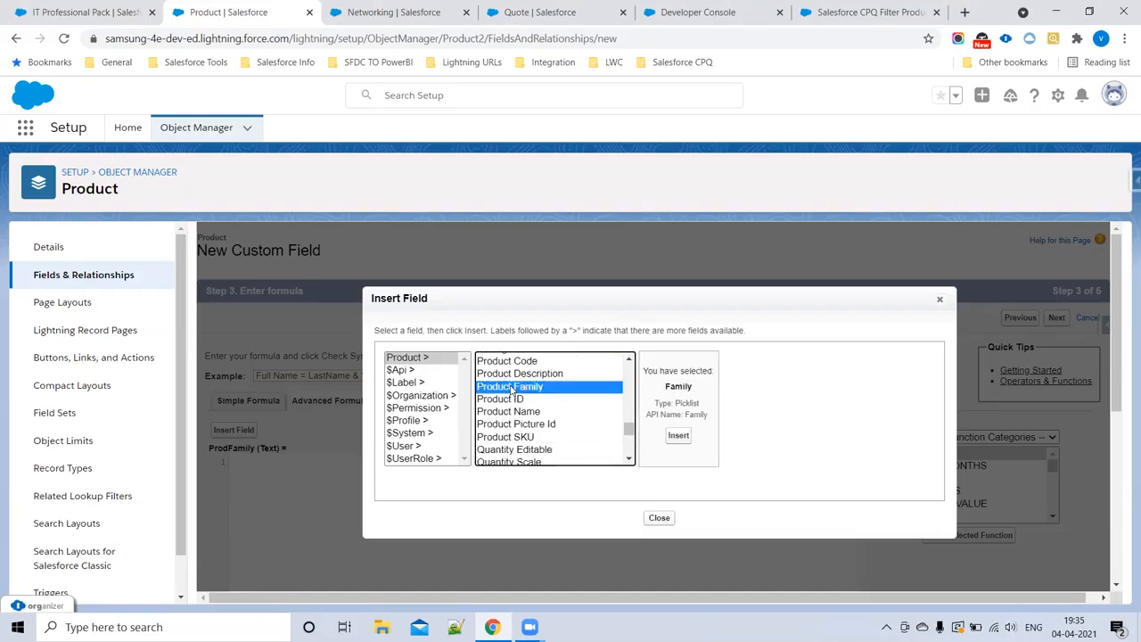
left_click(680, 437)
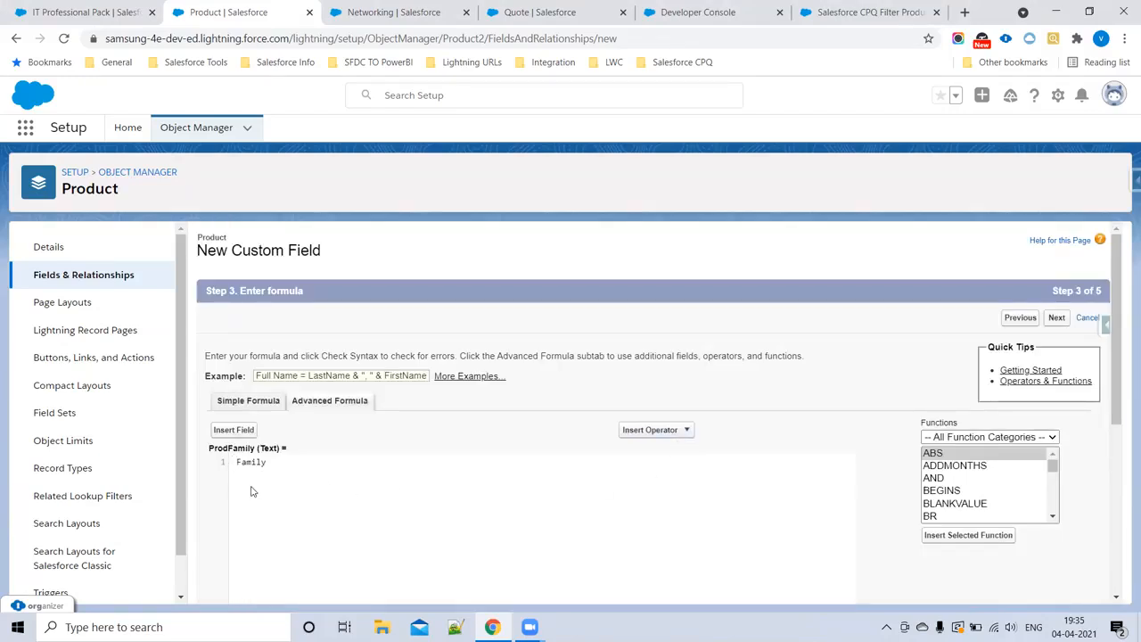
Step: Complete the formula as TEXT(Family), check its syntax, and continue to field-level security
type("TEXT(")
left_click_drag(292, 468, 207, 466)
left_click_drag(315, 469, 200, 473)
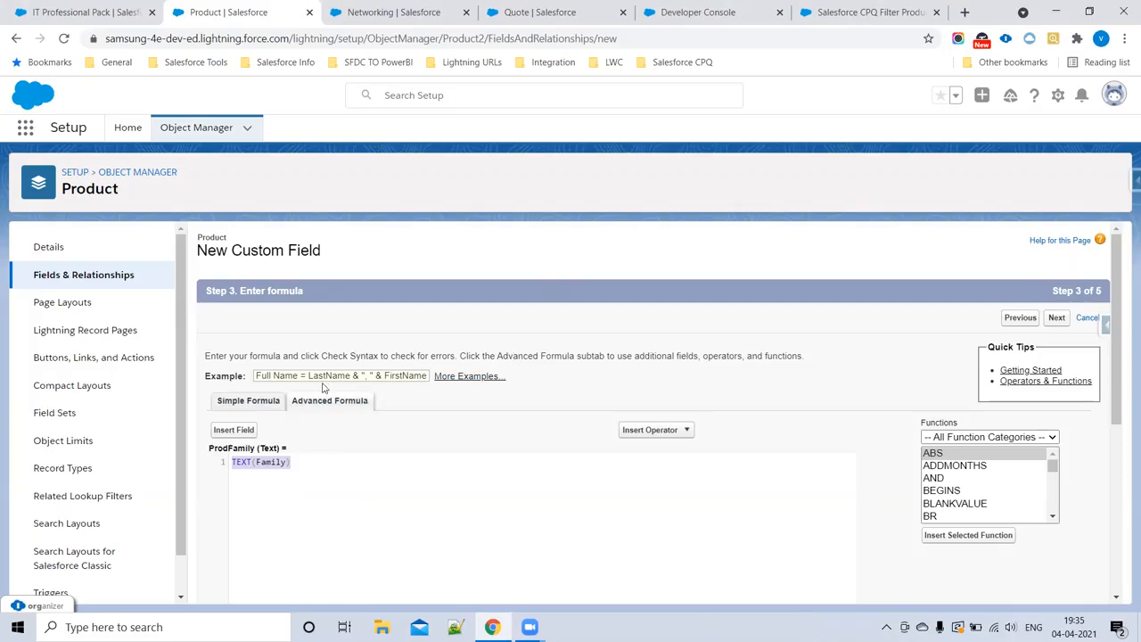
left_click(297, 462)
left_click_drag(297, 462, 212, 465)
scroll(707, 453, "down", 3)
left_click(241, 485)
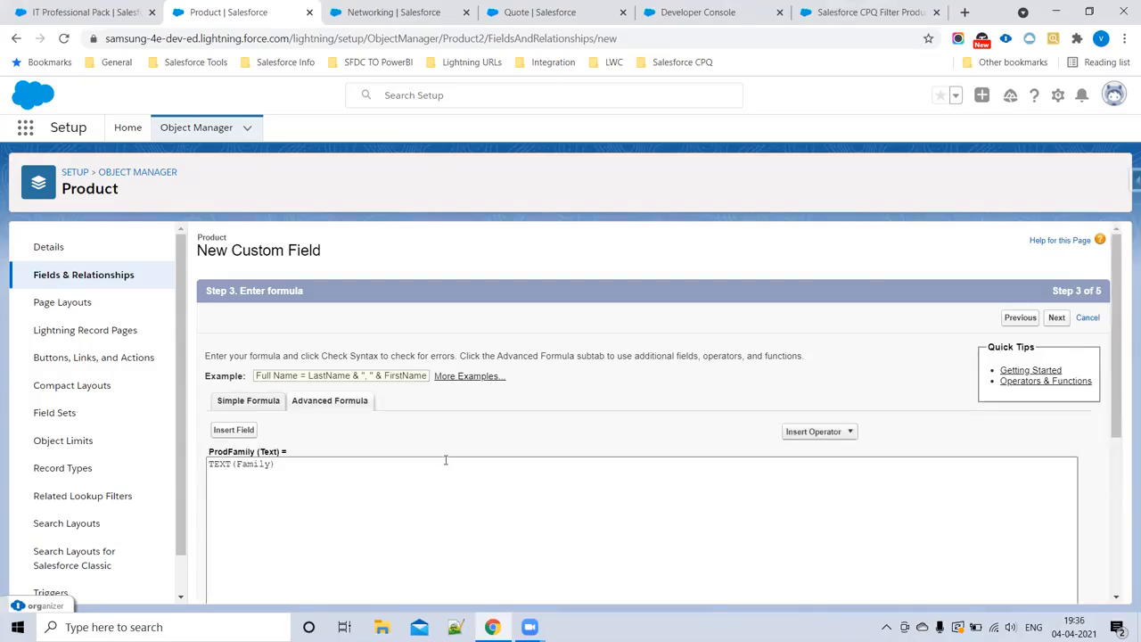
scroll(446, 460, "down", 6)
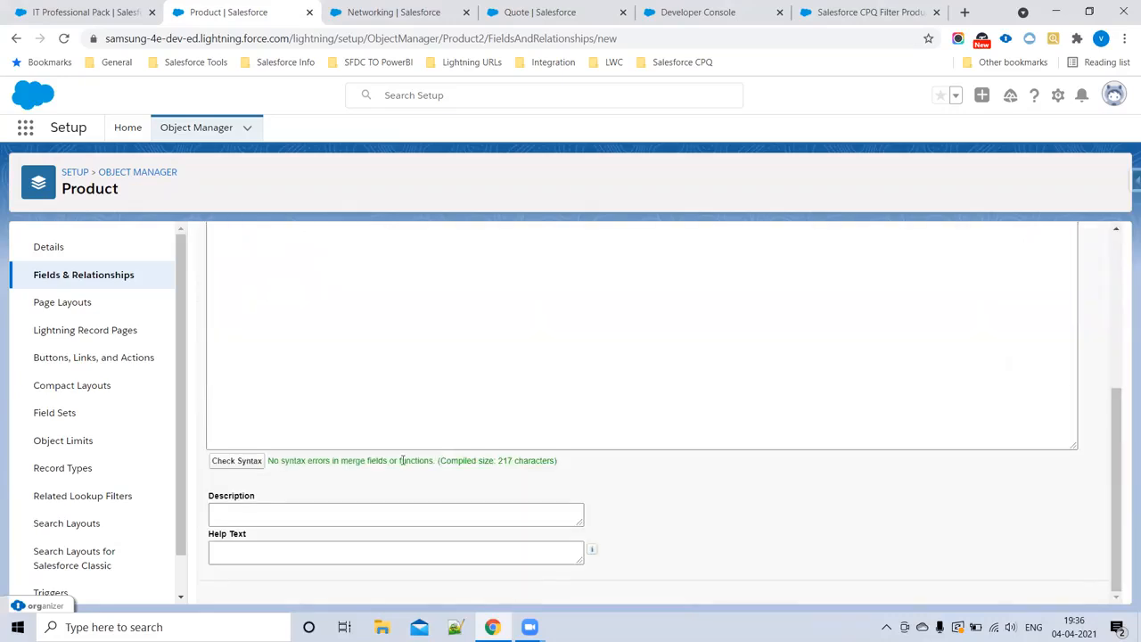
left_click(1057, 587)
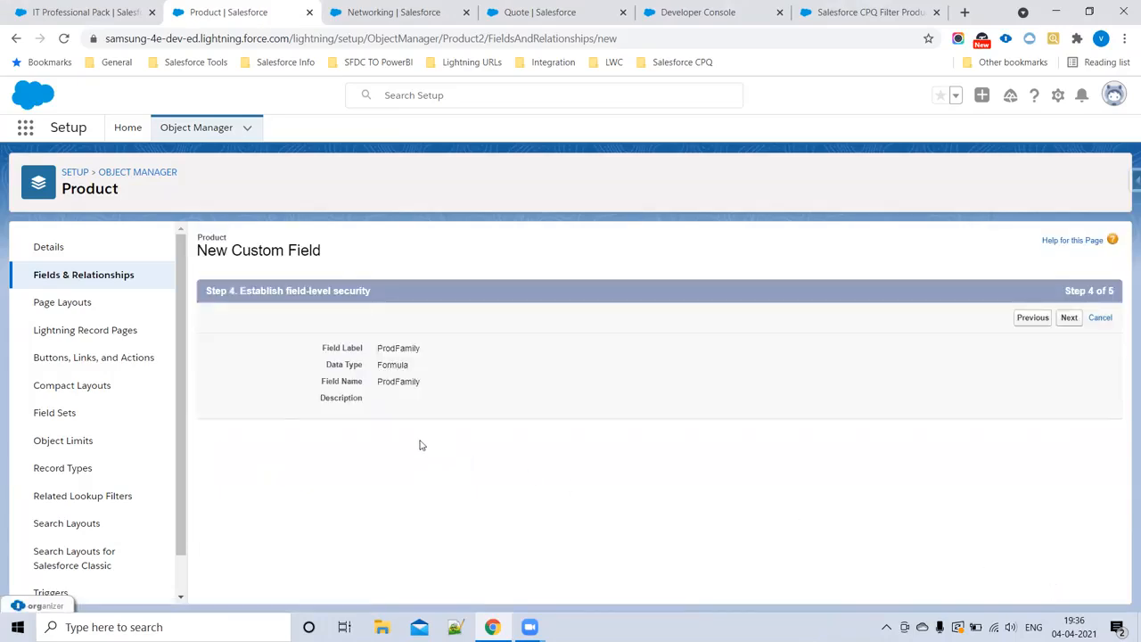
Step: Make the ProdFamily field visible to all profiles and continue to the page layout selection
left_click(838, 444)
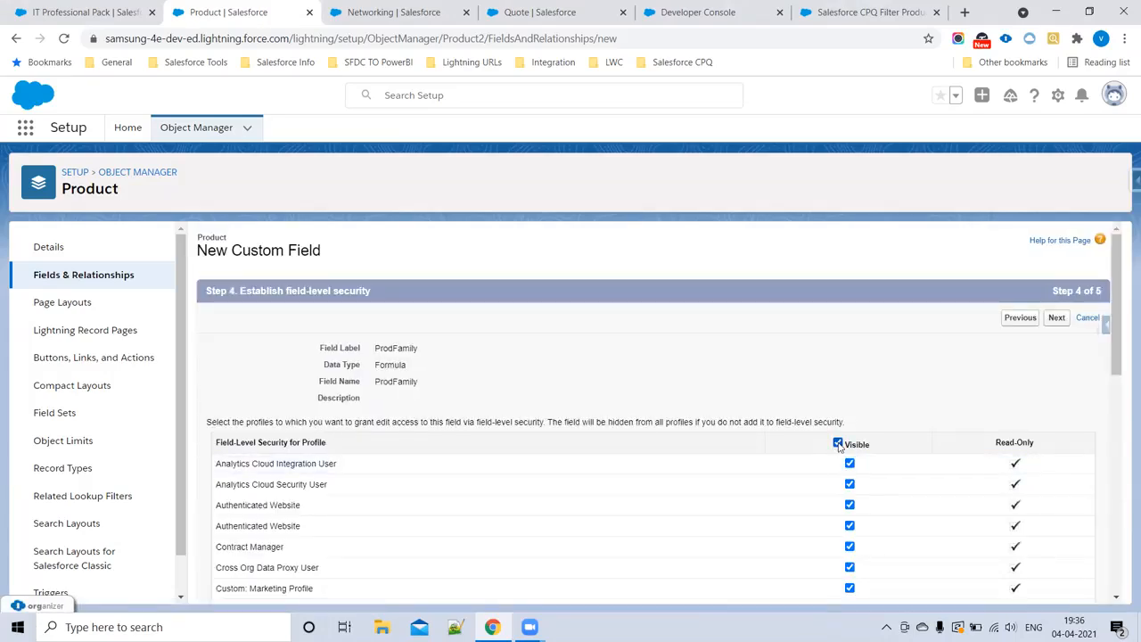
left_click(839, 444)
left_click(838, 444)
left_click(1055, 319)
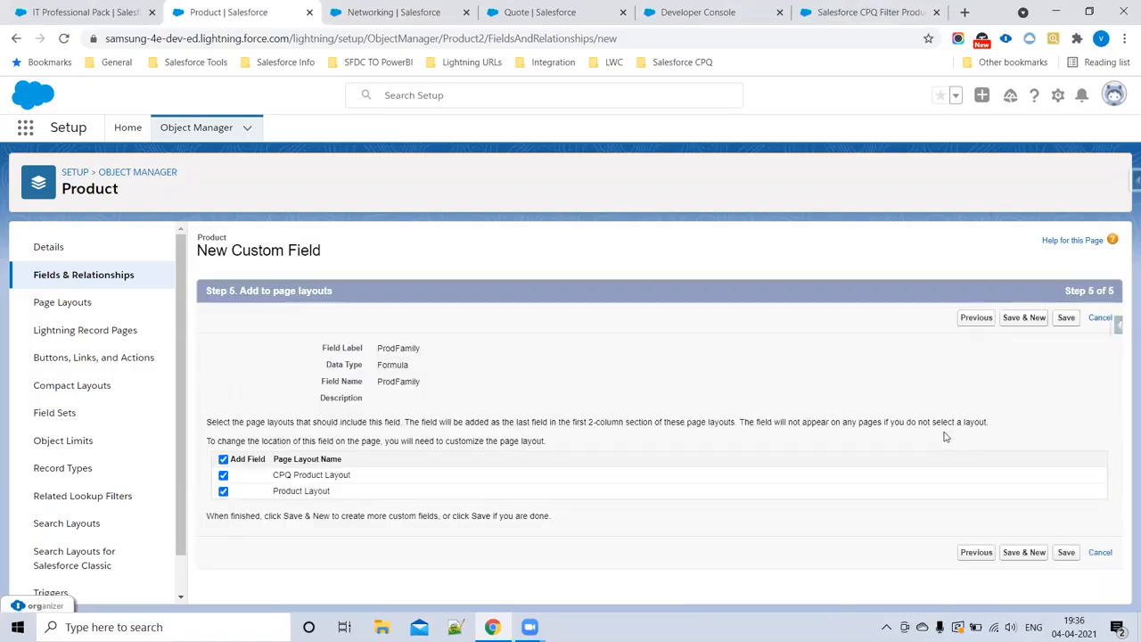
Step: Deselect all page layouts for the Product object's ProdFamily field and save the field
left_click(224, 460)
left_click(1067, 553)
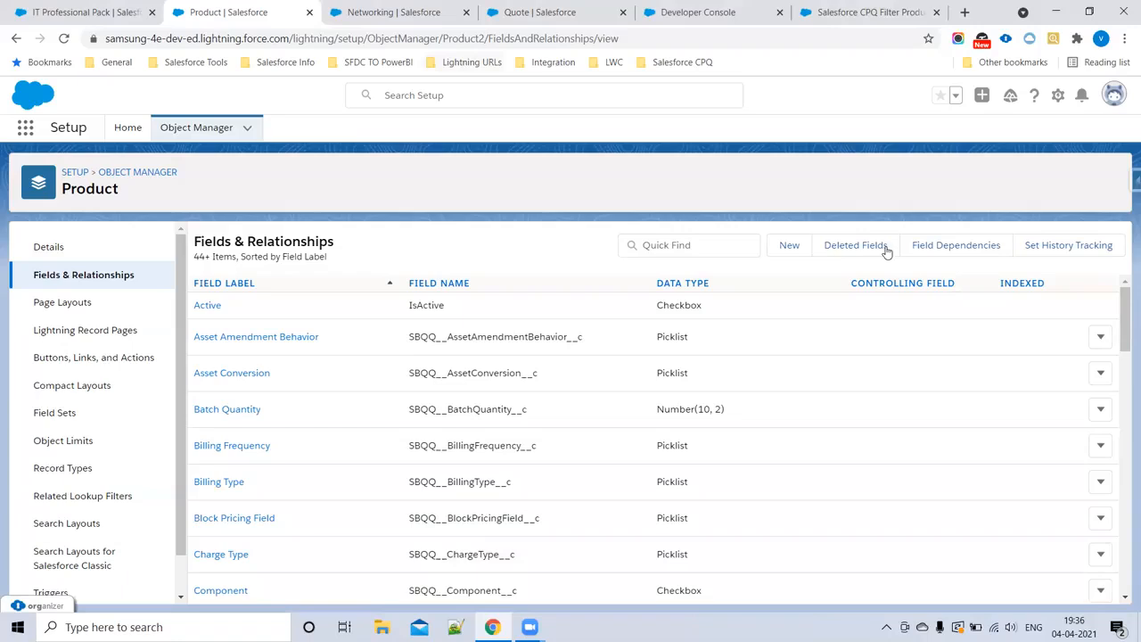
Step: Return to the help article and read the field instructions for the Product and Product Option objects
left_click(865, 12)
left_click(311, 267)
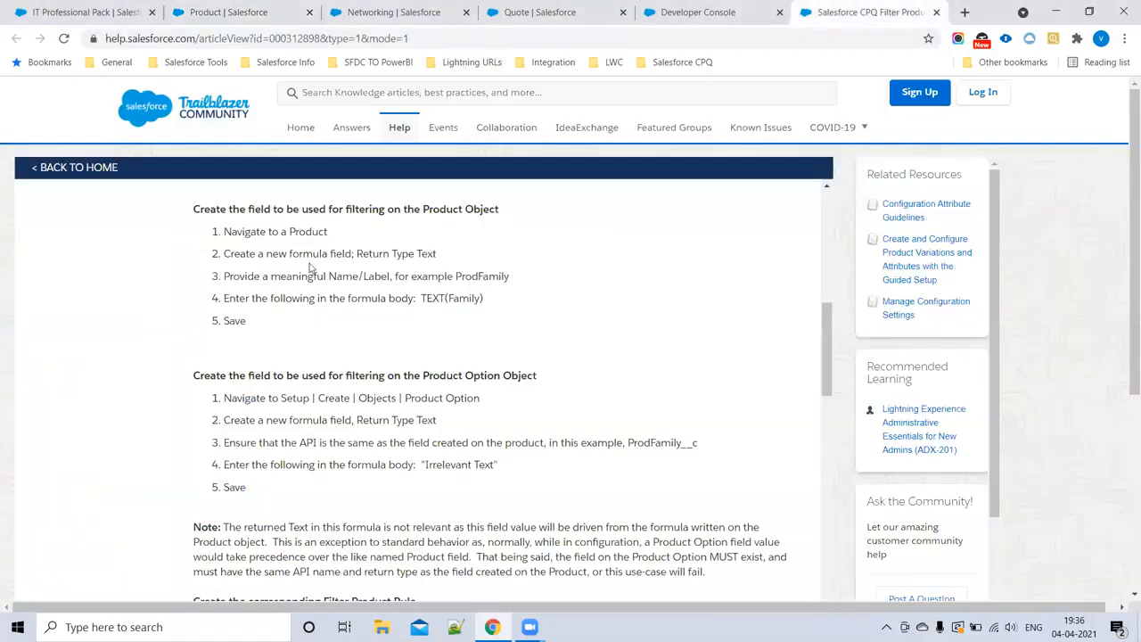
left_click_drag(228, 231, 504, 306)
double_click(460, 301)
left_click_drag(191, 383, 481, 402)
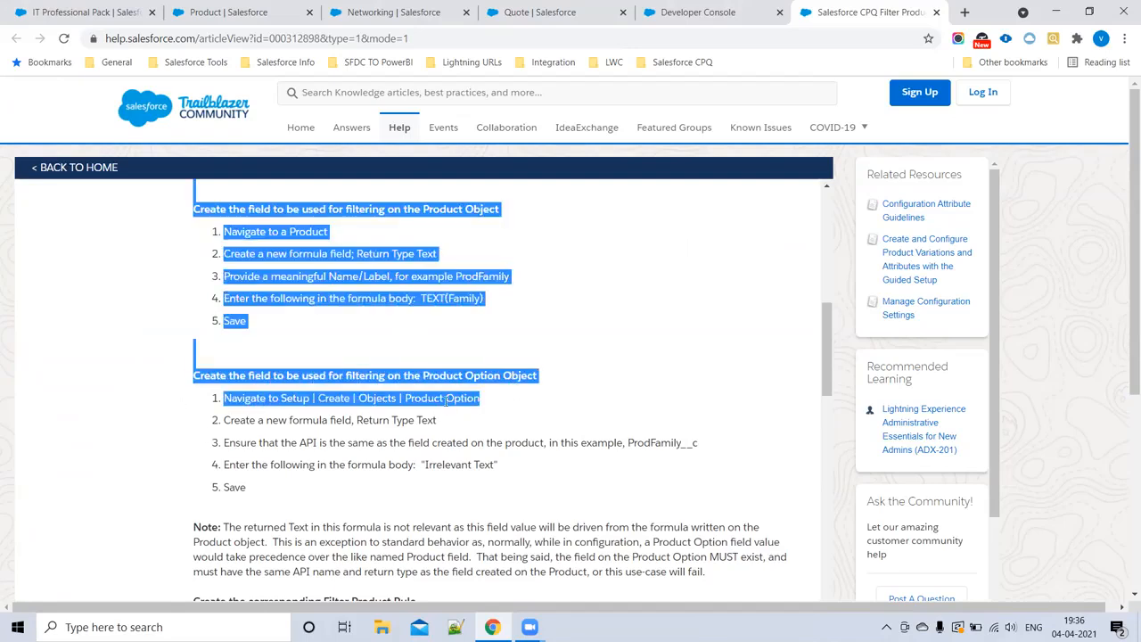
left_click(415, 400)
left_click_drag(407, 398, 524, 401)
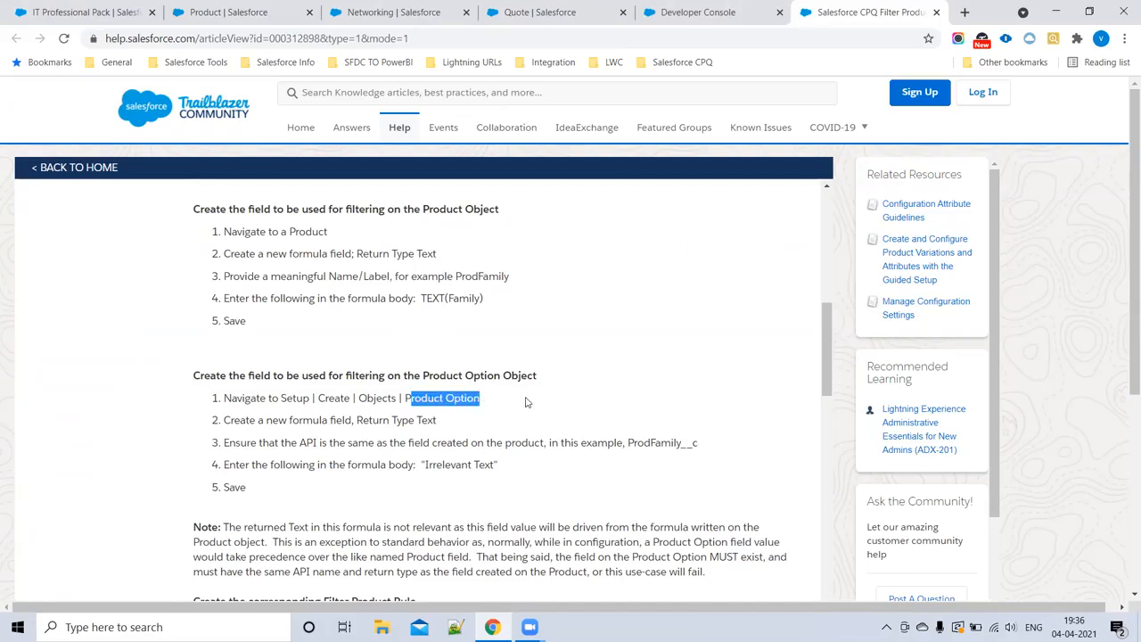
left_click(470, 411)
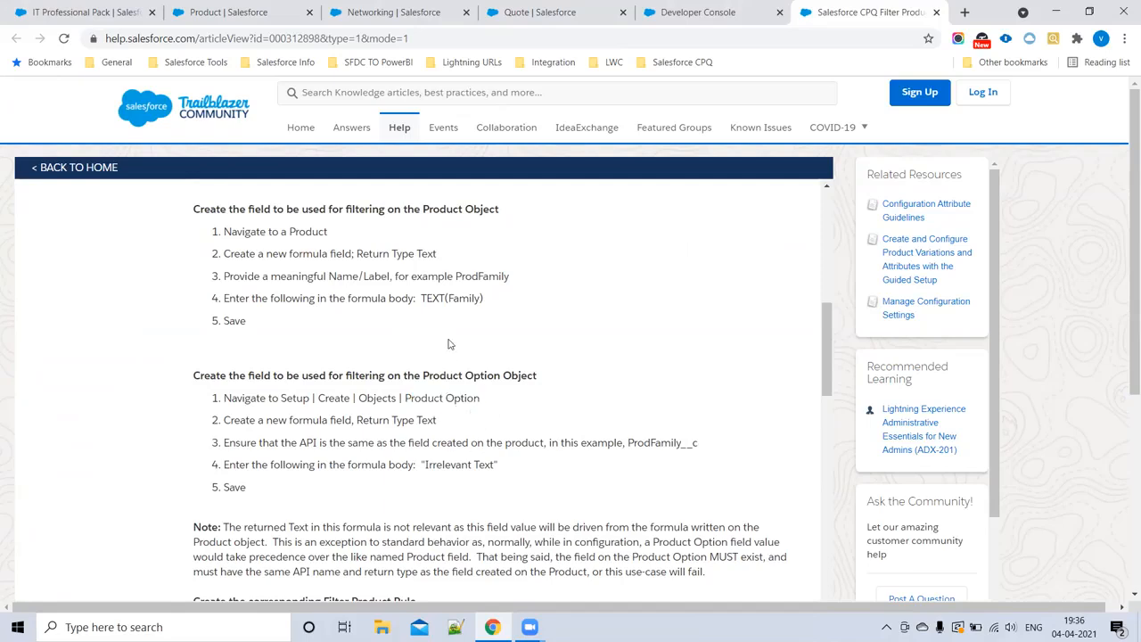
Step: Compare the article's ProdFamily name and TEXT(Family) formula on Product with the "Irrelevant Text" formula on Product Option
left_click_drag(456, 276, 515, 280)
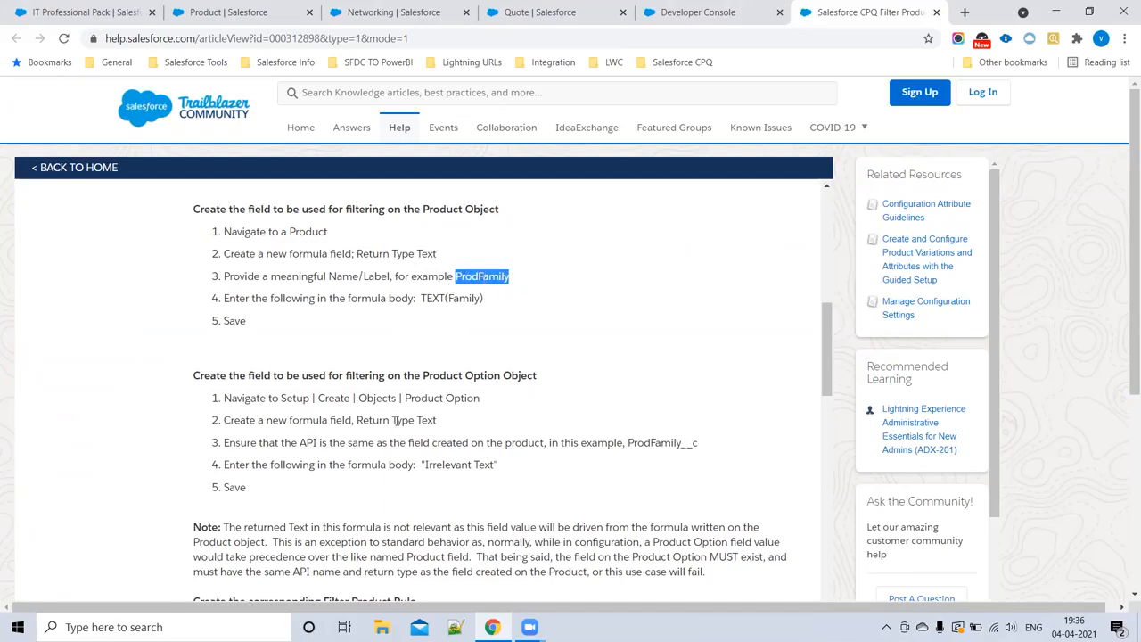
left_click_drag(406, 399, 481, 401)
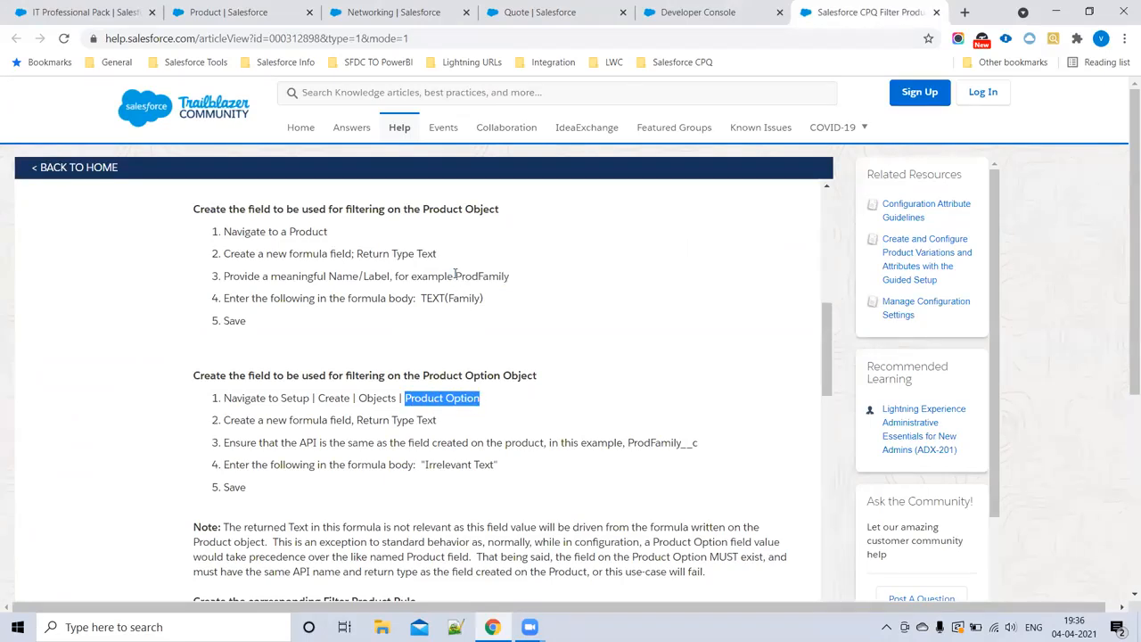
left_click_drag(457, 276, 515, 282)
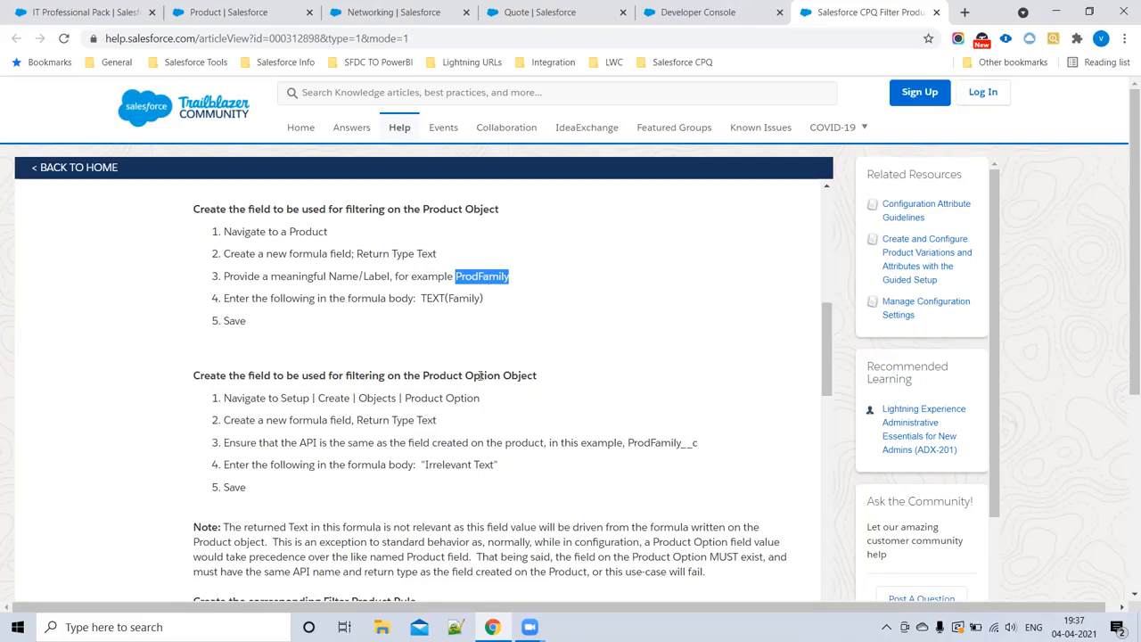
left_click_drag(419, 468, 521, 468)
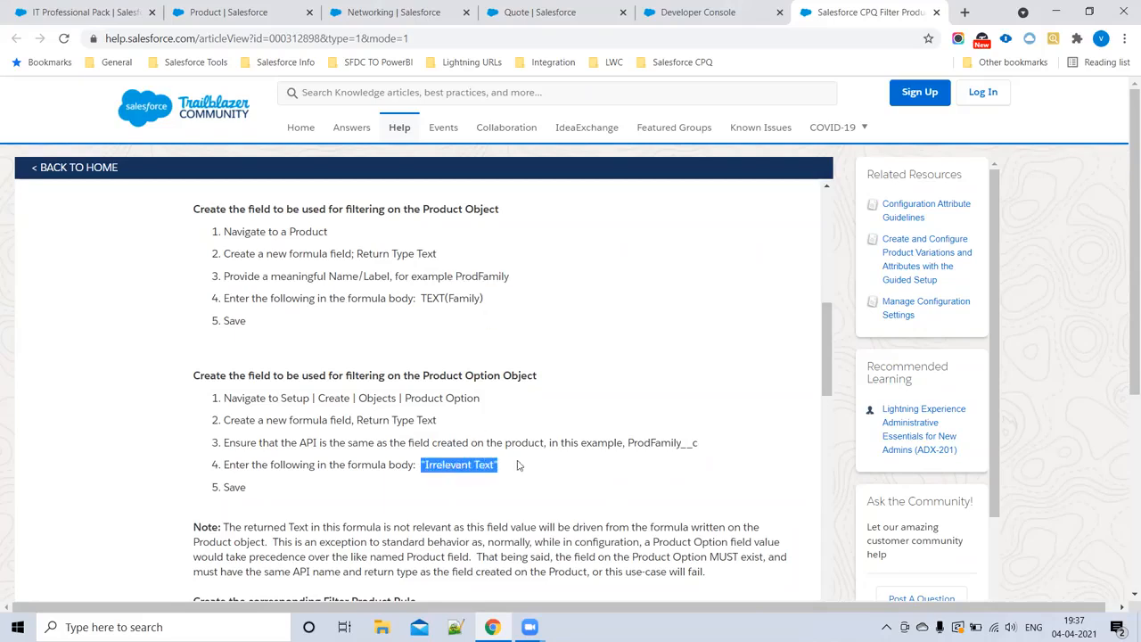
double_click(460, 298)
left_click_drag(427, 464, 559, 469)
left_click_drag(456, 277, 525, 281)
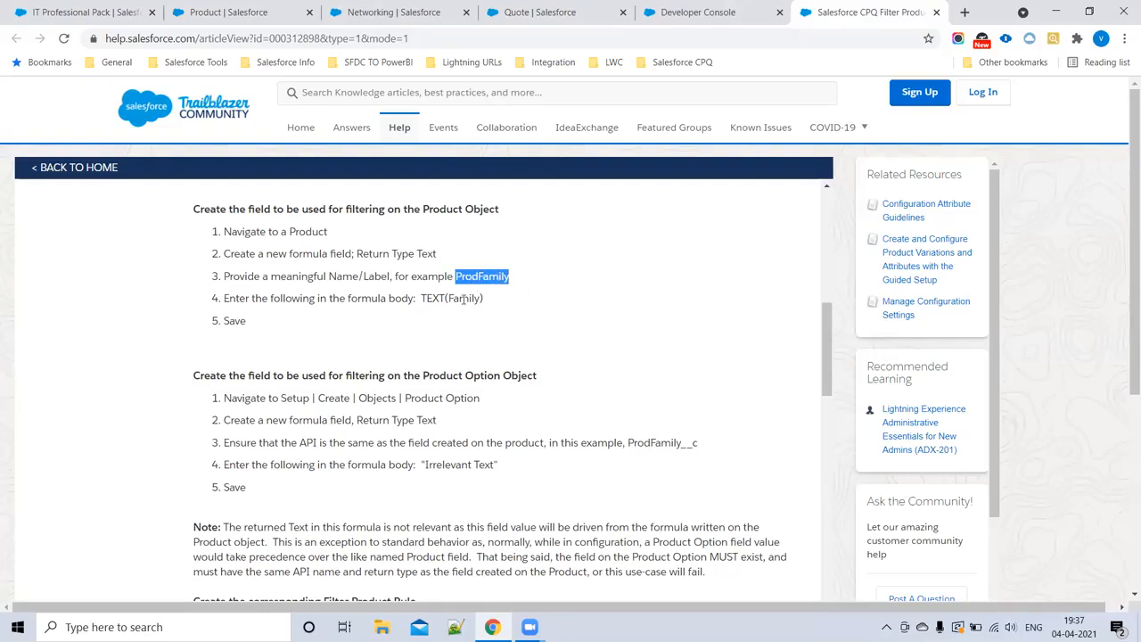
left_click_drag(425, 464, 499, 464)
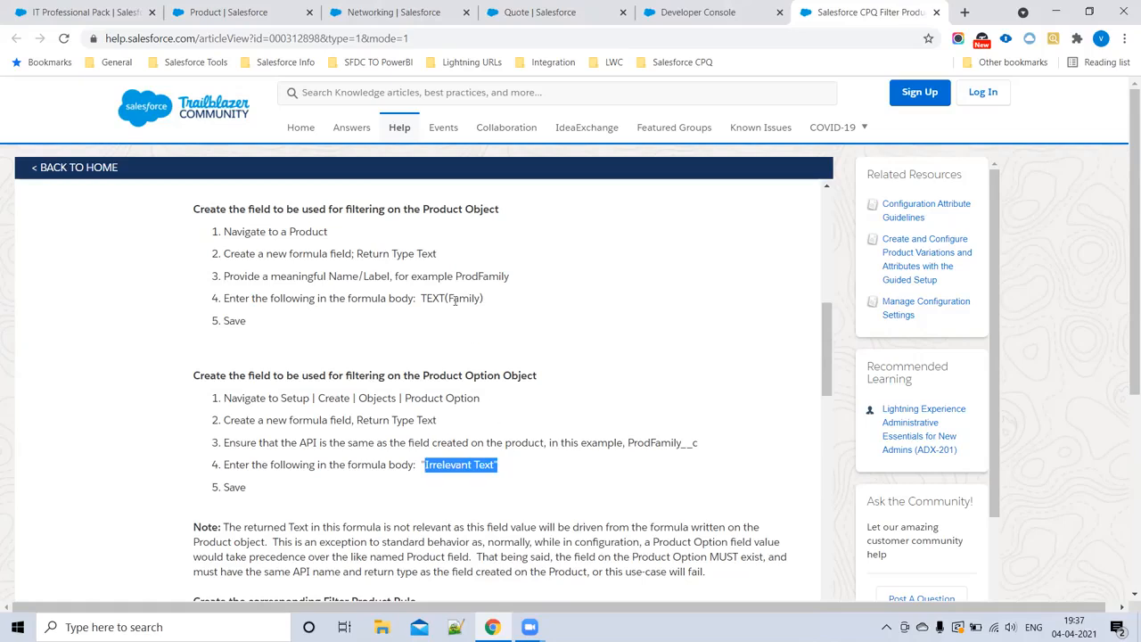
Step: Copy the name ProdFamily from the article and open the Product Option object's fields and relationships in Salesforce Setup
double_click(482, 277)
key("ctrl+c")
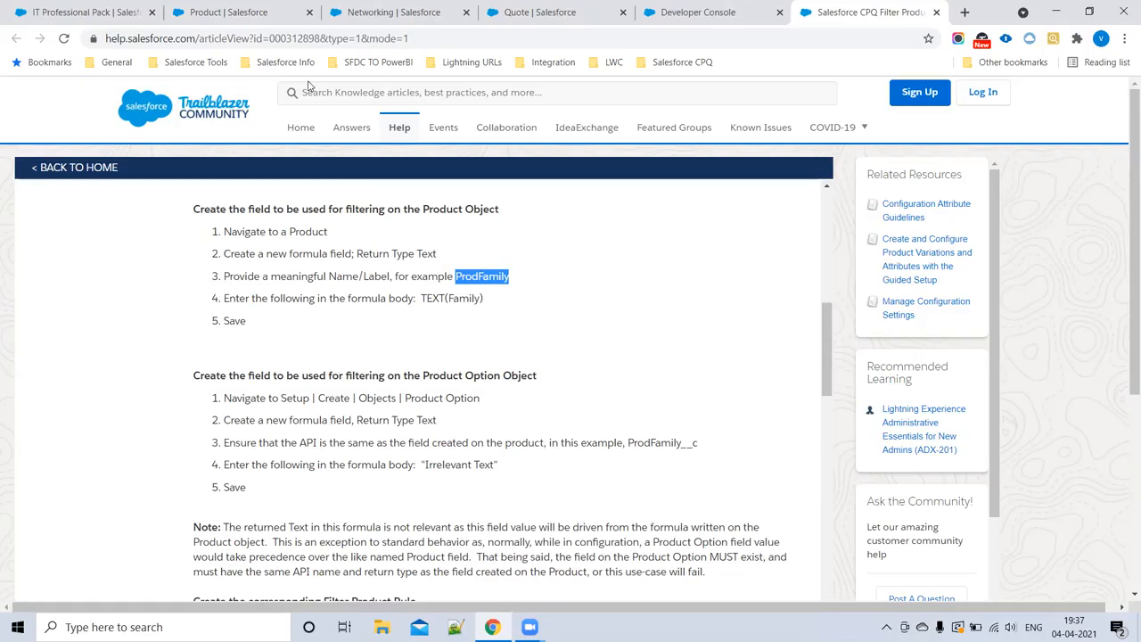
left_click(192, 11)
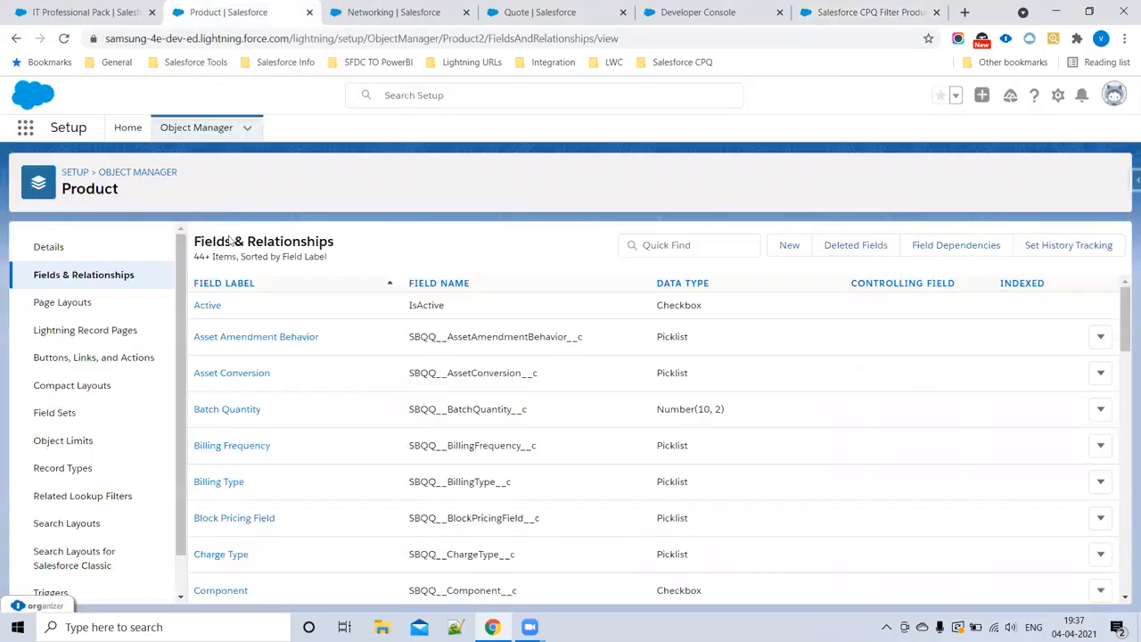
left_click(130, 173)
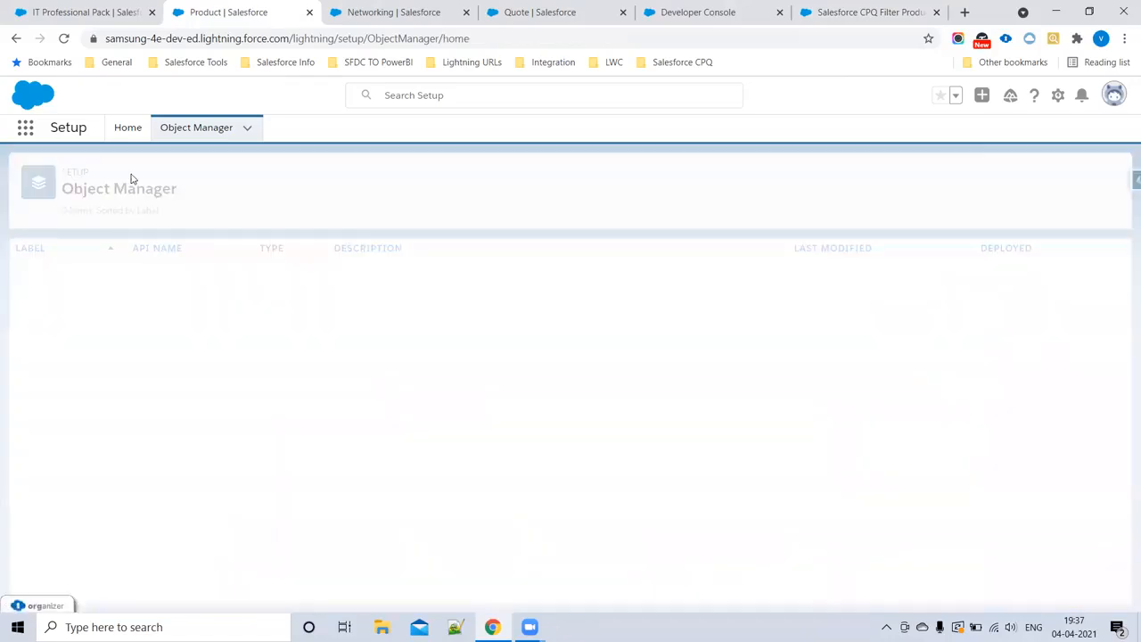
left_click(848, 178)
type("P")
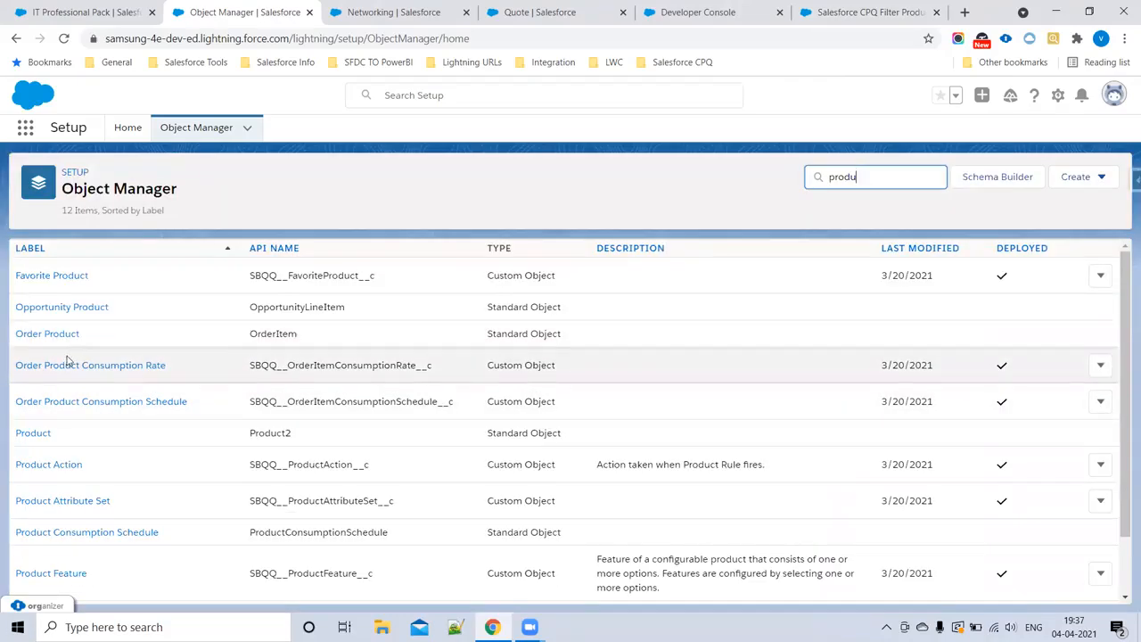
scroll(134, 418, "down", 1)
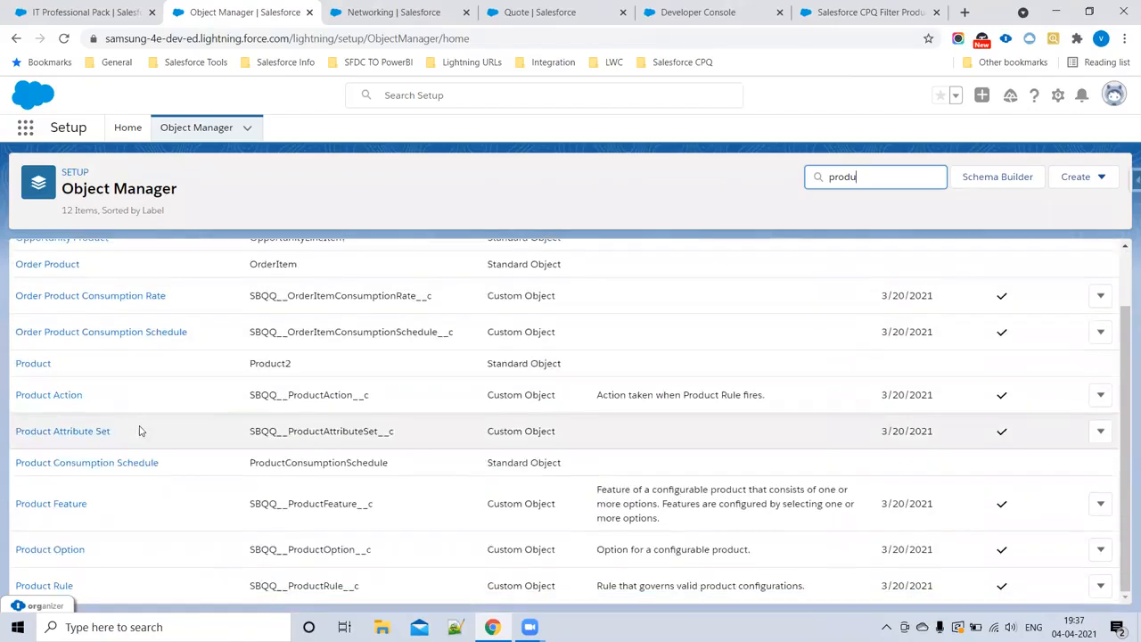
left_click(46, 549)
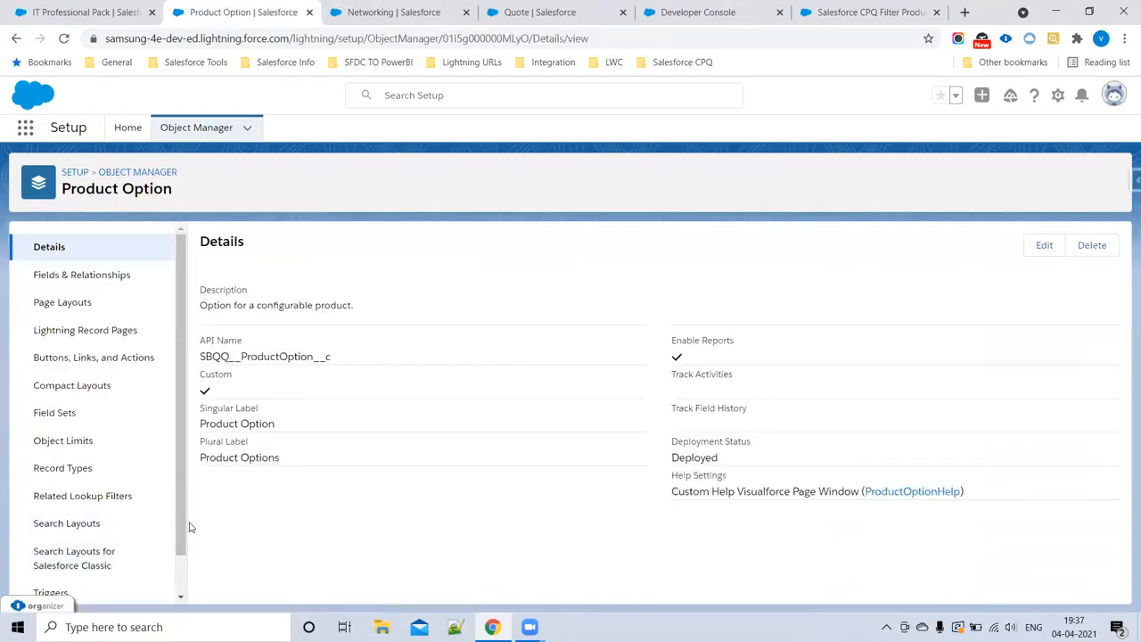
left_click(81, 278)
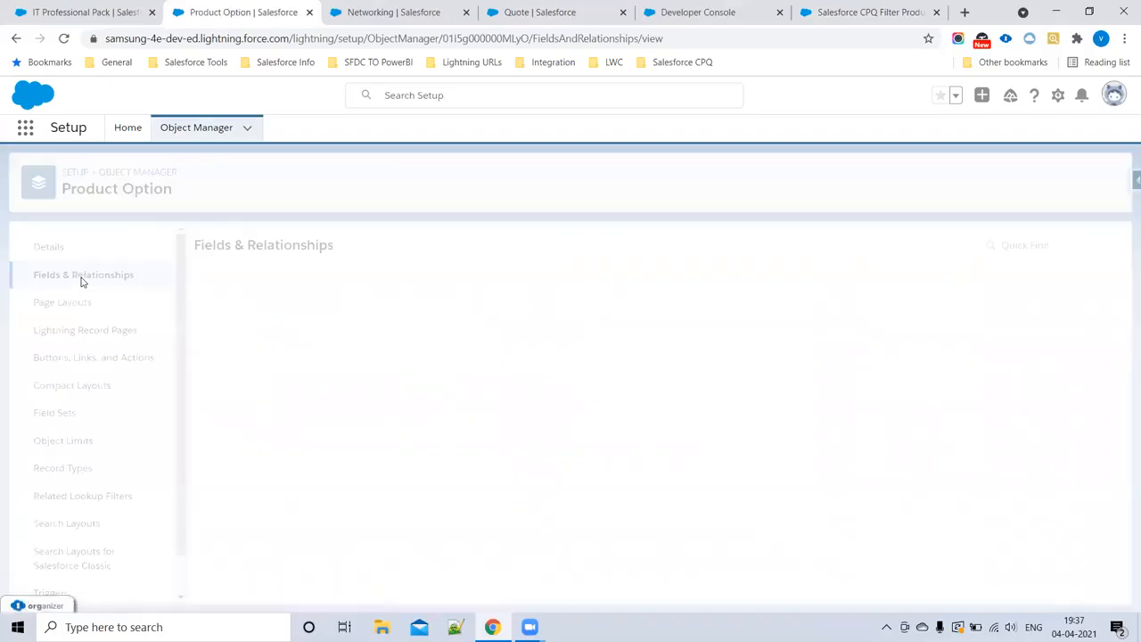
Step: Start a new Formula field on Product Option with label and name ProdFamily and return type Text, and continue to the formula
left_click(789, 246)
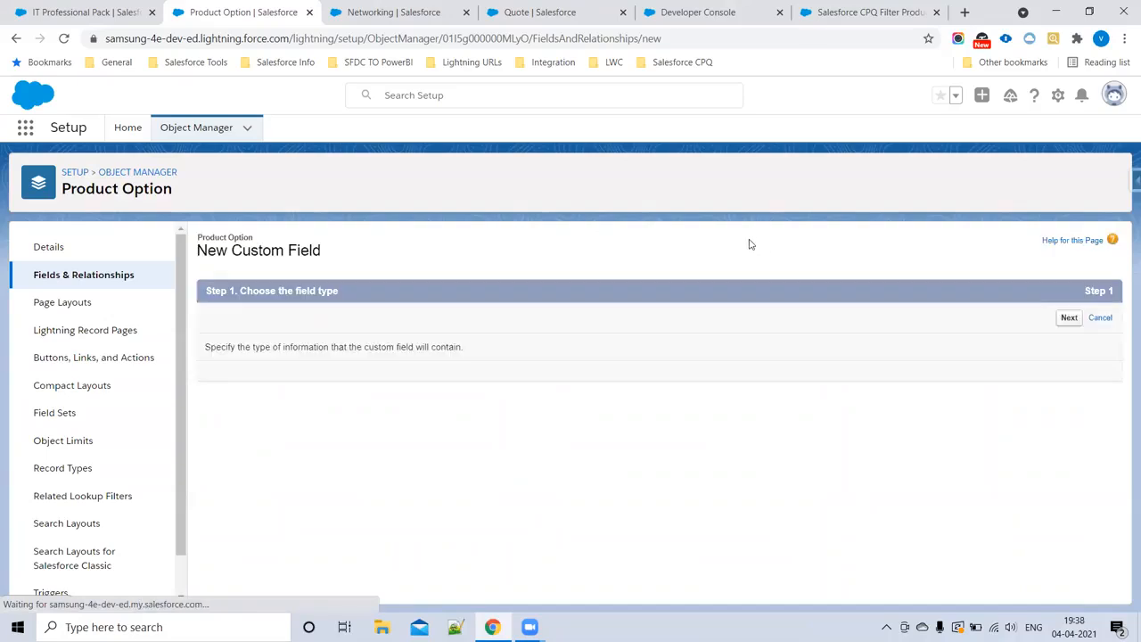
left_click(217, 461)
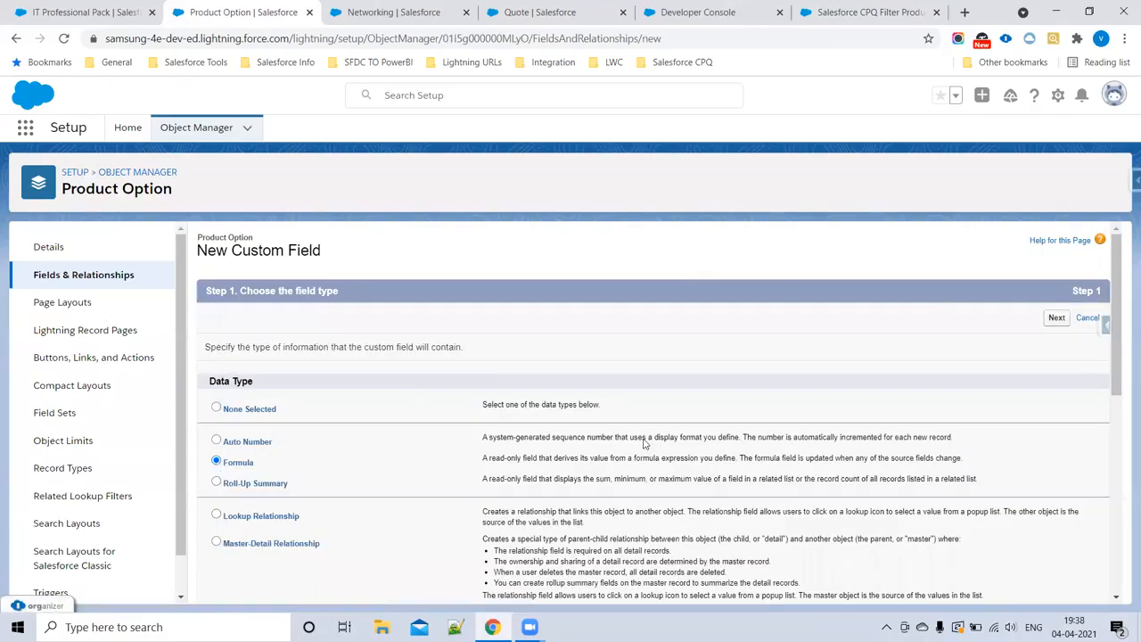
left_click(1056, 318)
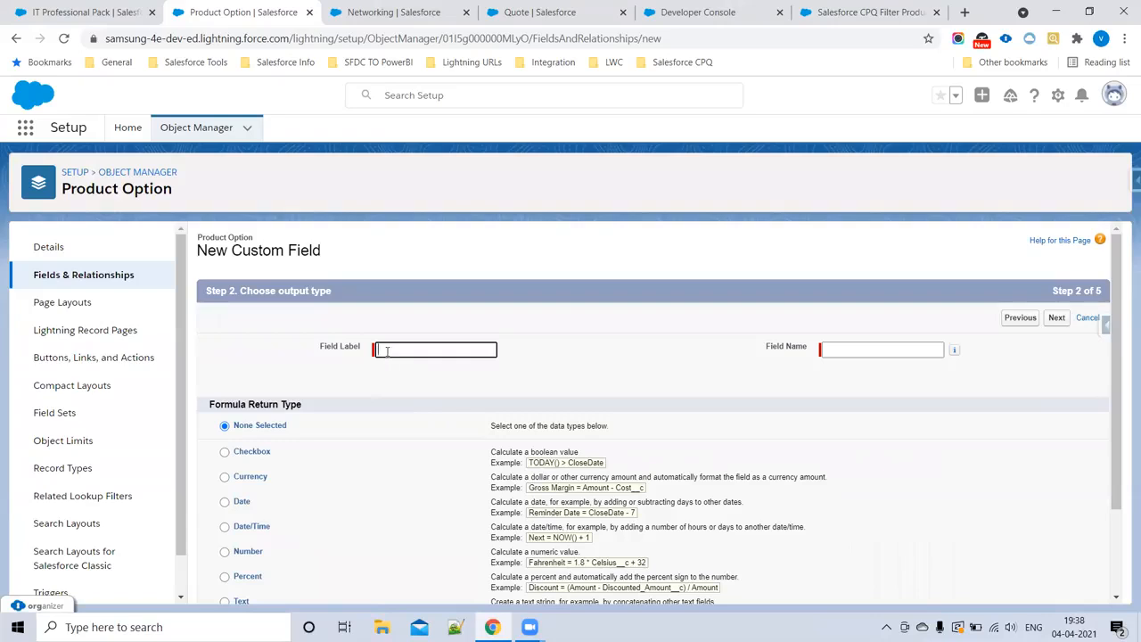
key("ctrl+v")
key("Tab")
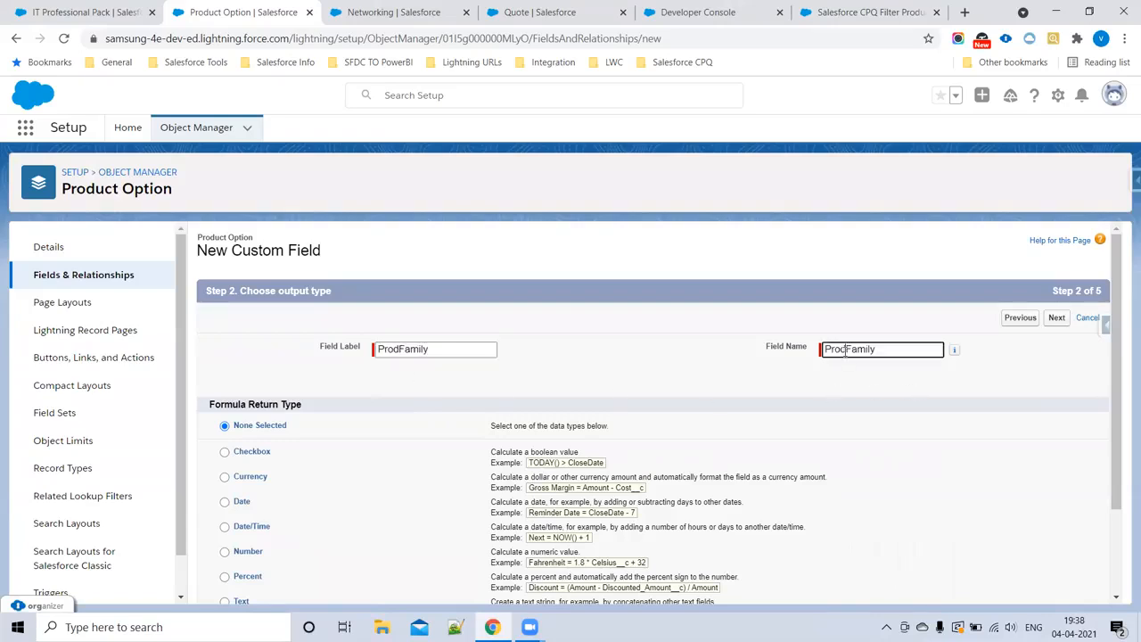
scroll(209, 463, "down", 2)
left_click(223, 488)
left_click(1056, 586)
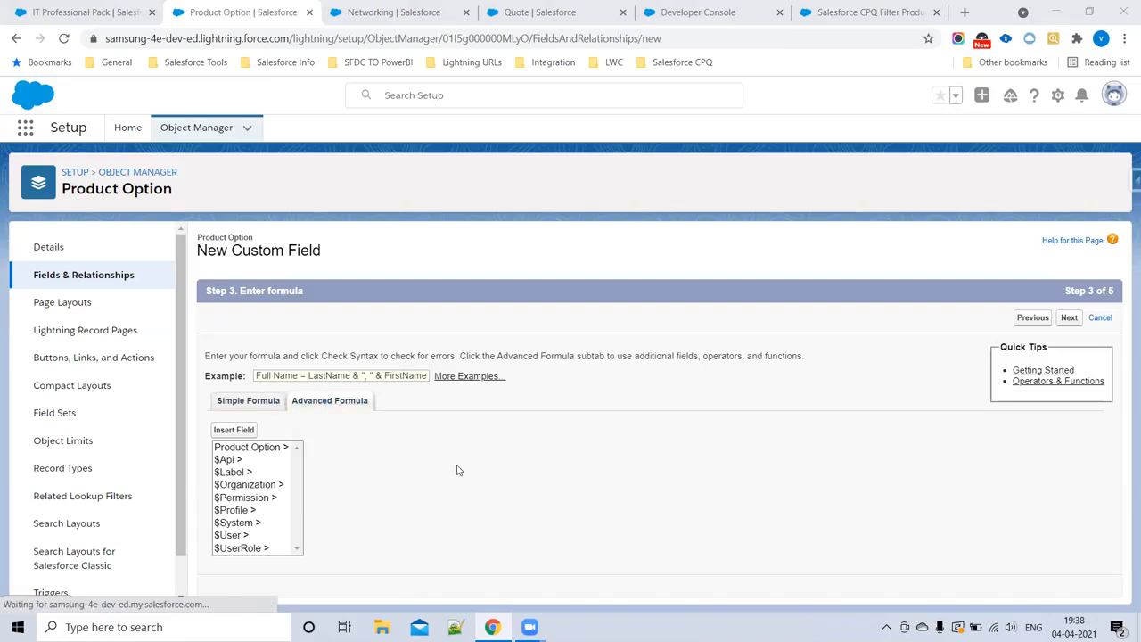
Step: Enter the quoted text "Test" as the Product Option ProdFamily formula and continue to field-level security
left_click(238, 476)
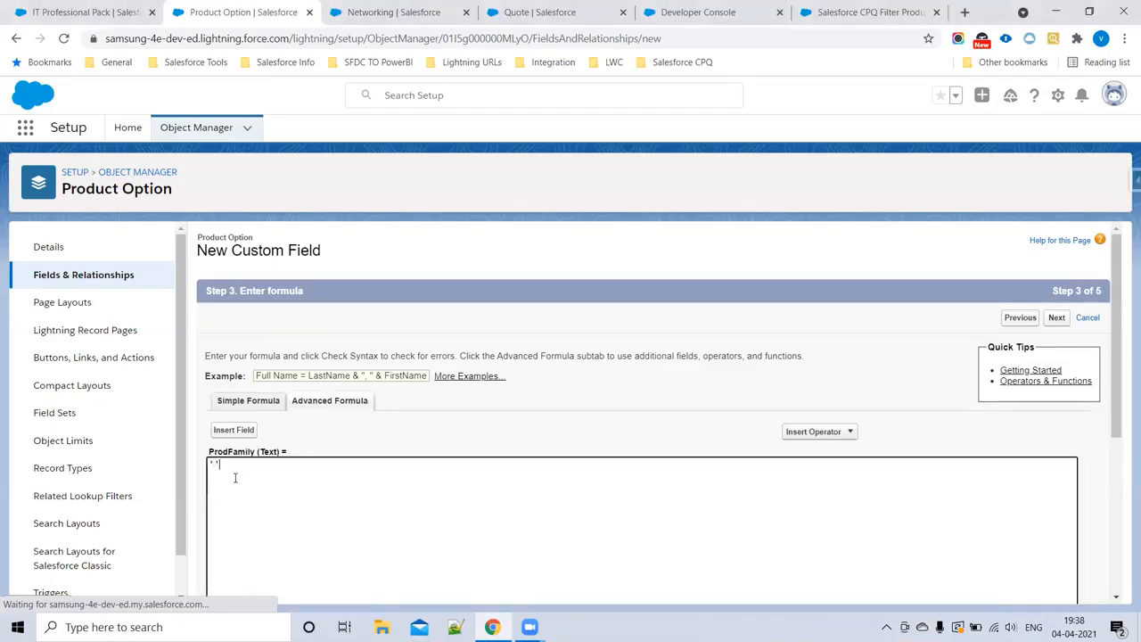
type("'Test")
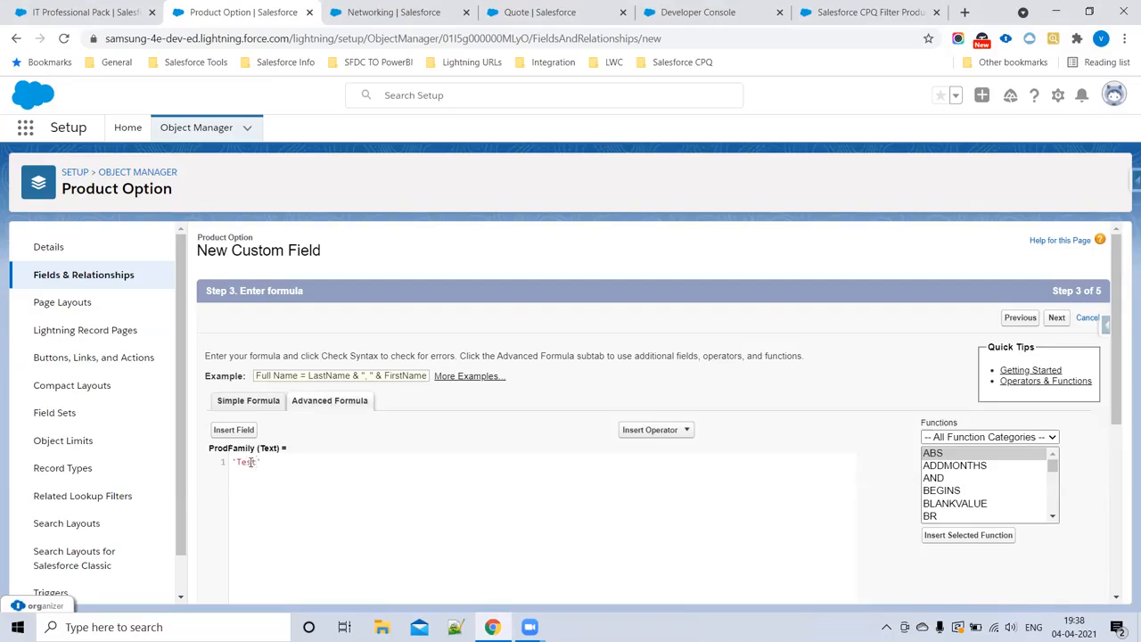
scroll(534, 392, "down", 5)
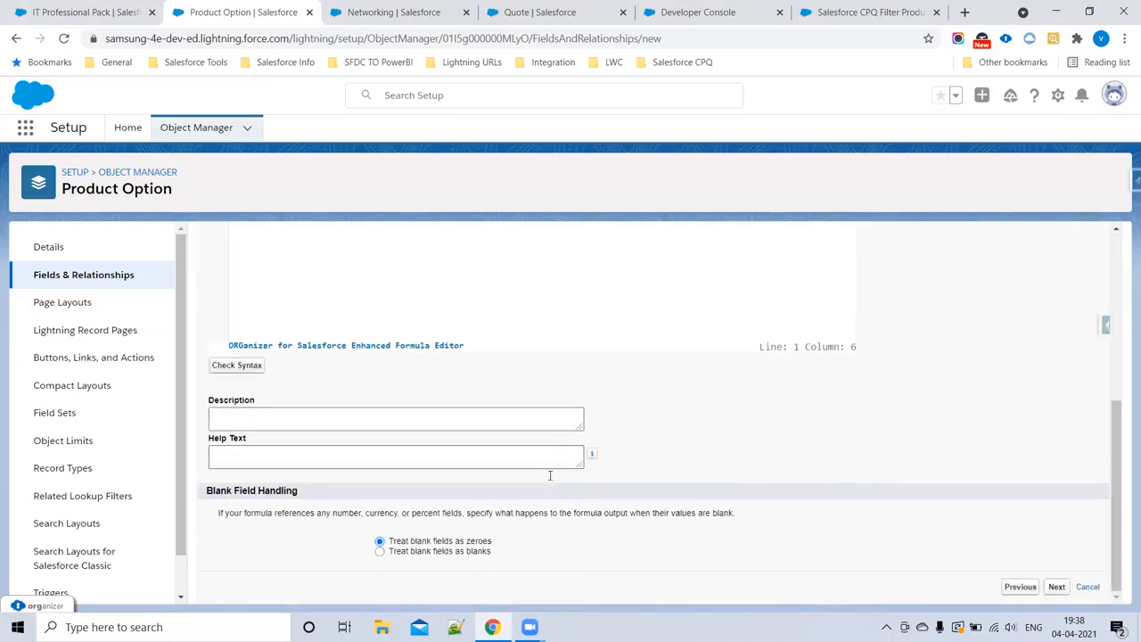
type("\"Test")
scroll(782, 512, "down", 5)
left_click(1055, 587)
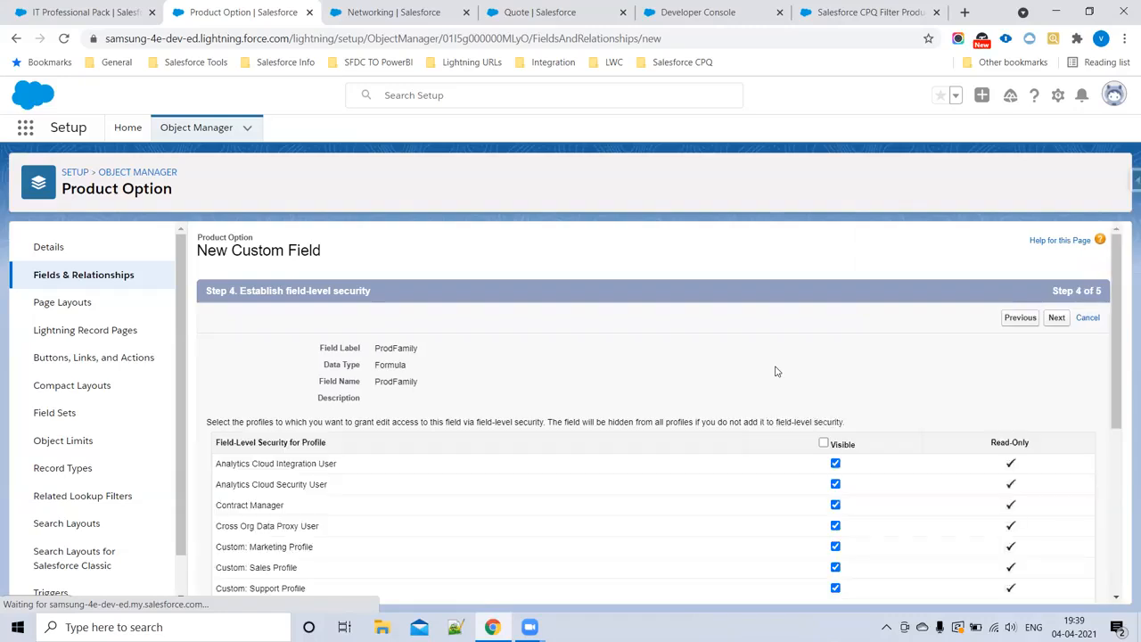
Step: Accept the default profile visibility and save ProdFamily without adding it to the Product Option Layout
left_click(1061, 321)
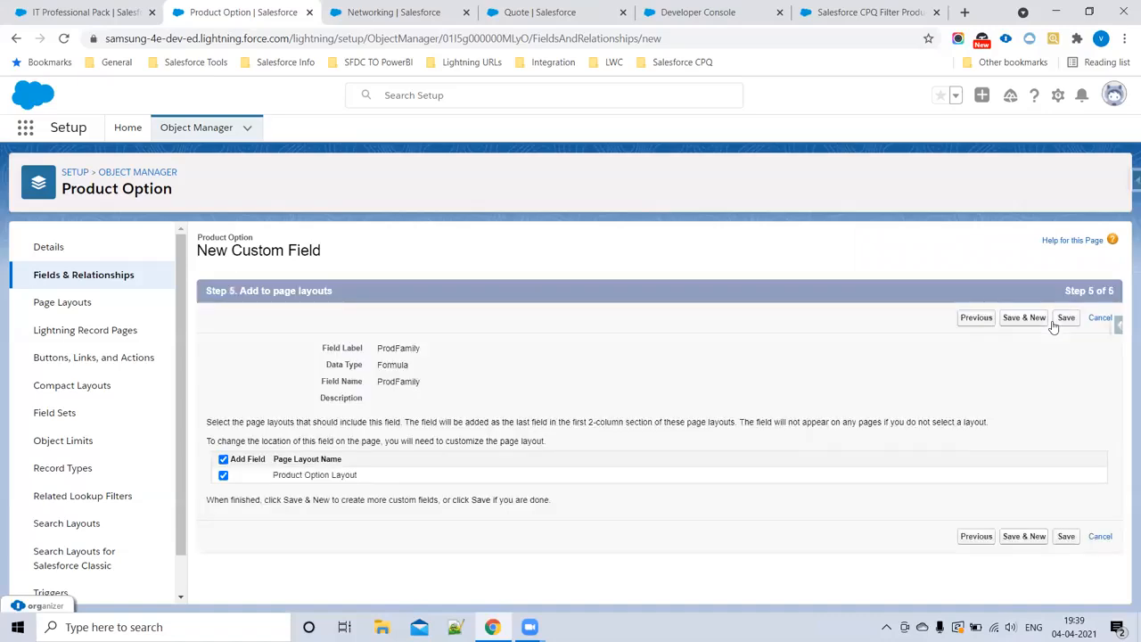
left_click(224, 476)
left_click(1068, 539)
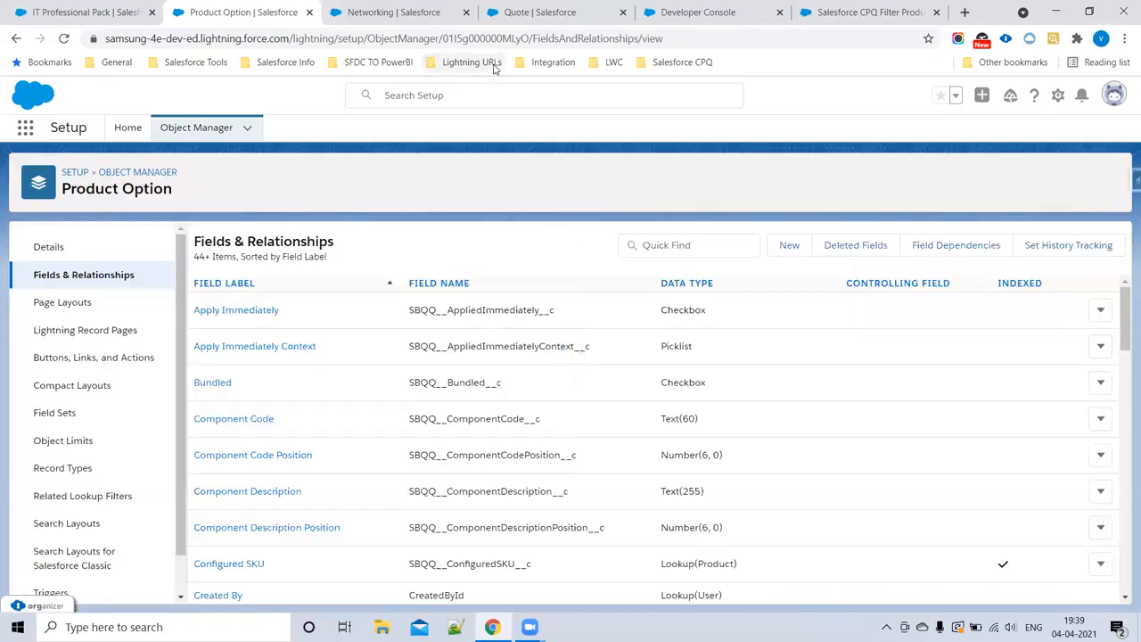
Step: Return to the help article and review its five-step outline and the Product and Product Option field instructions
left_click(829, 11)
scroll(585, 349, "up", 3)
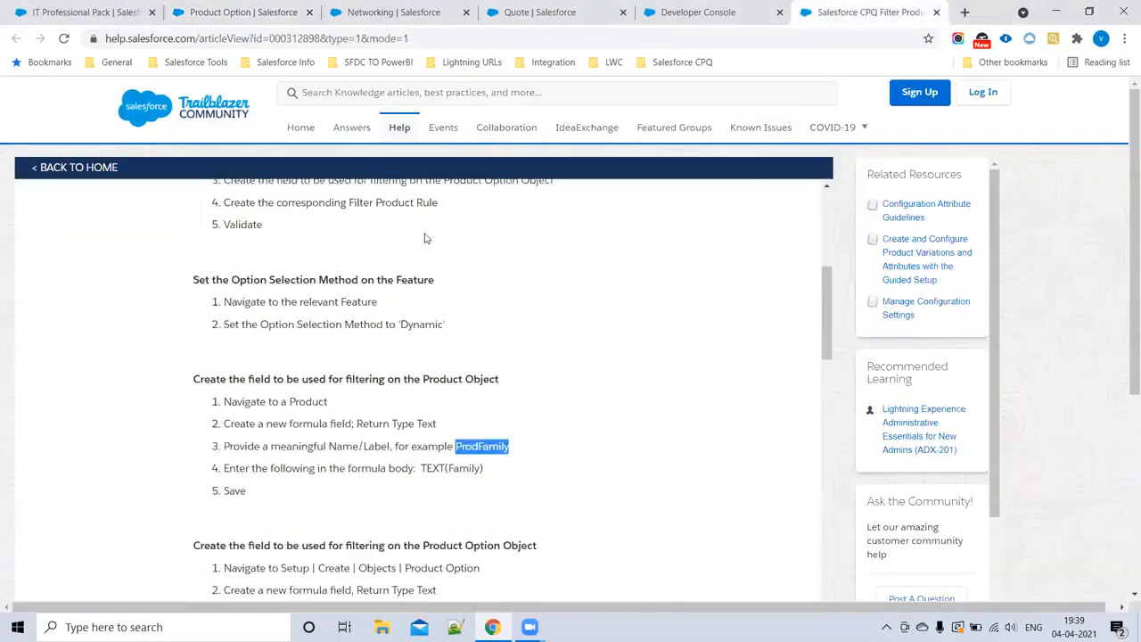
left_click_drag(200, 260, 569, 376)
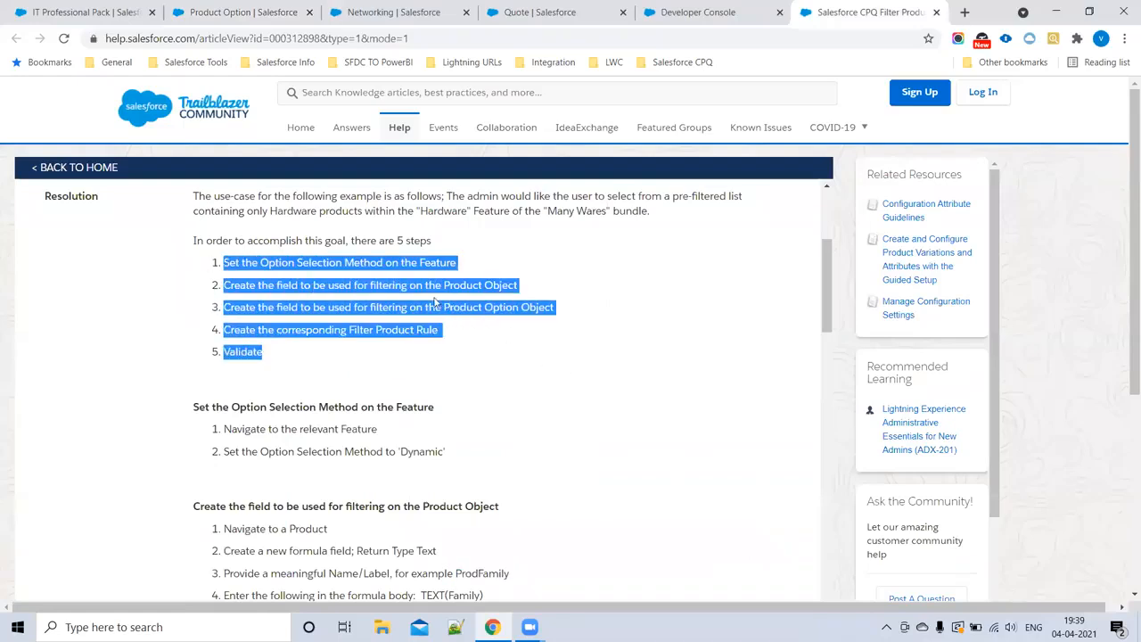
scroll(497, 330, "down", 2)
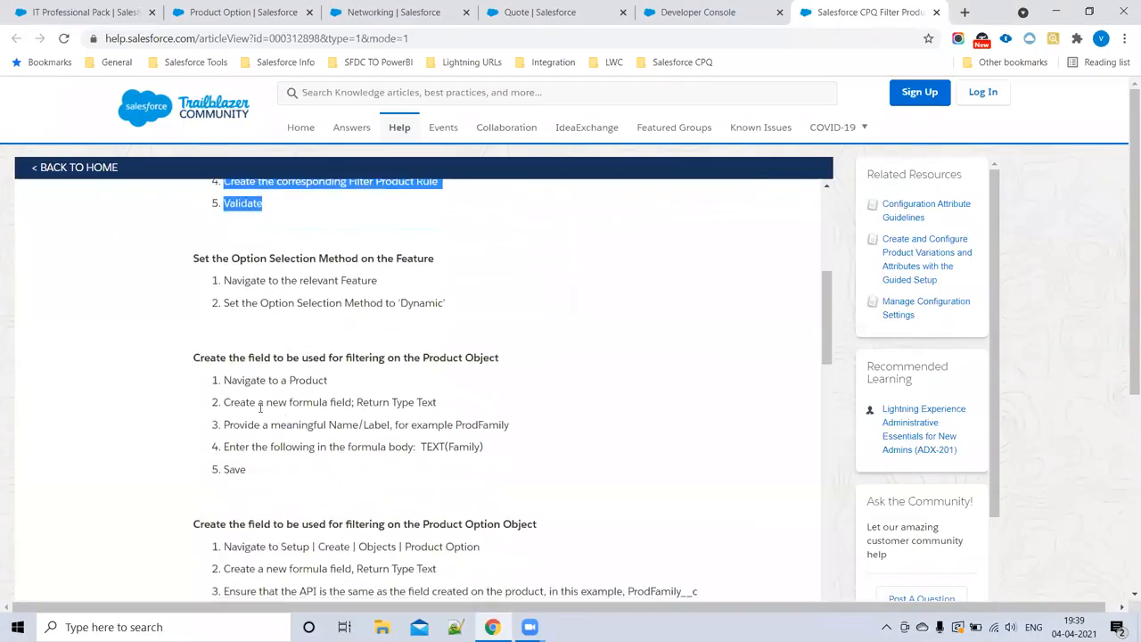
left_click_drag(199, 382, 488, 455)
double_click(483, 424)
scroll(219, 324, "down", 3)
left_click_drag(205, 316, 481, 413)
double_click(664, 369)
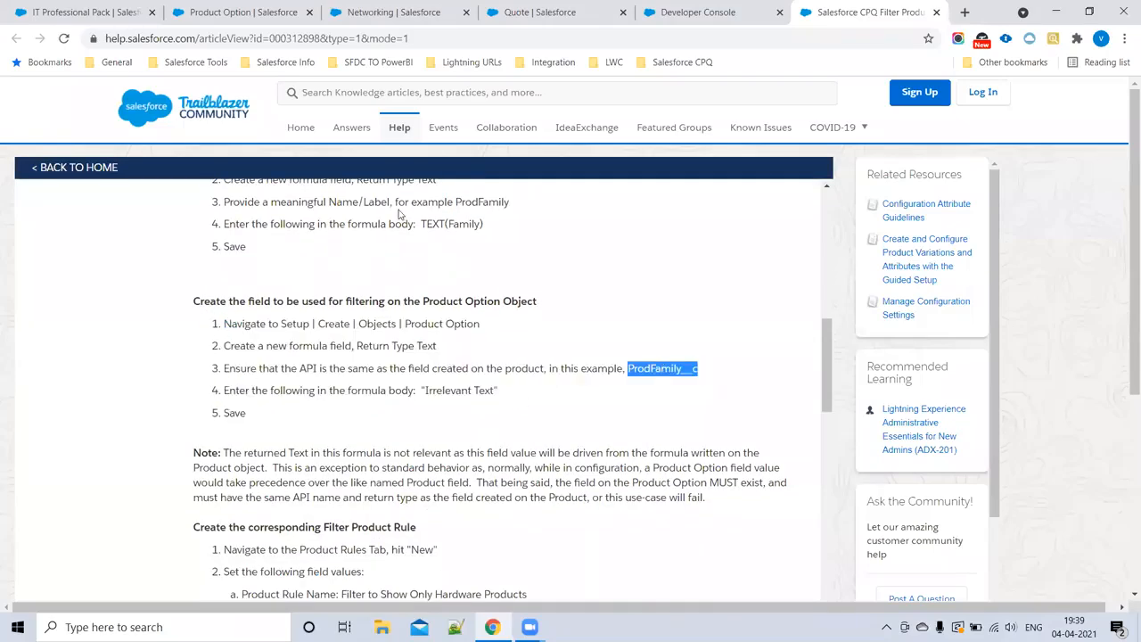
left_click_drag(421, 224, 504, 243)
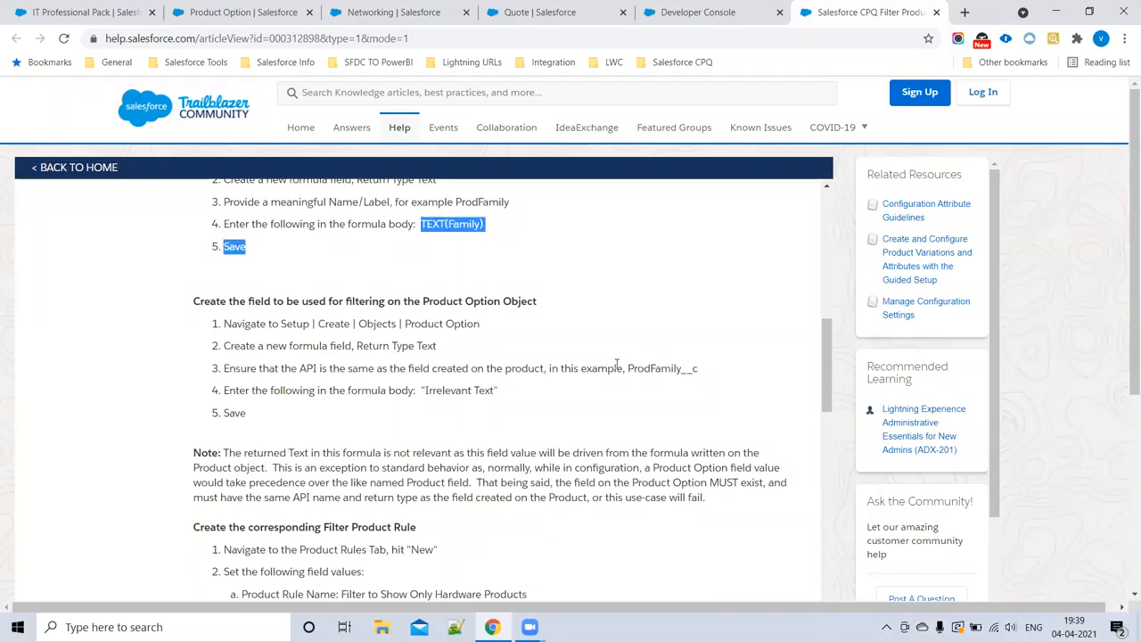
left_click_drag(419, 391, 514, 400)
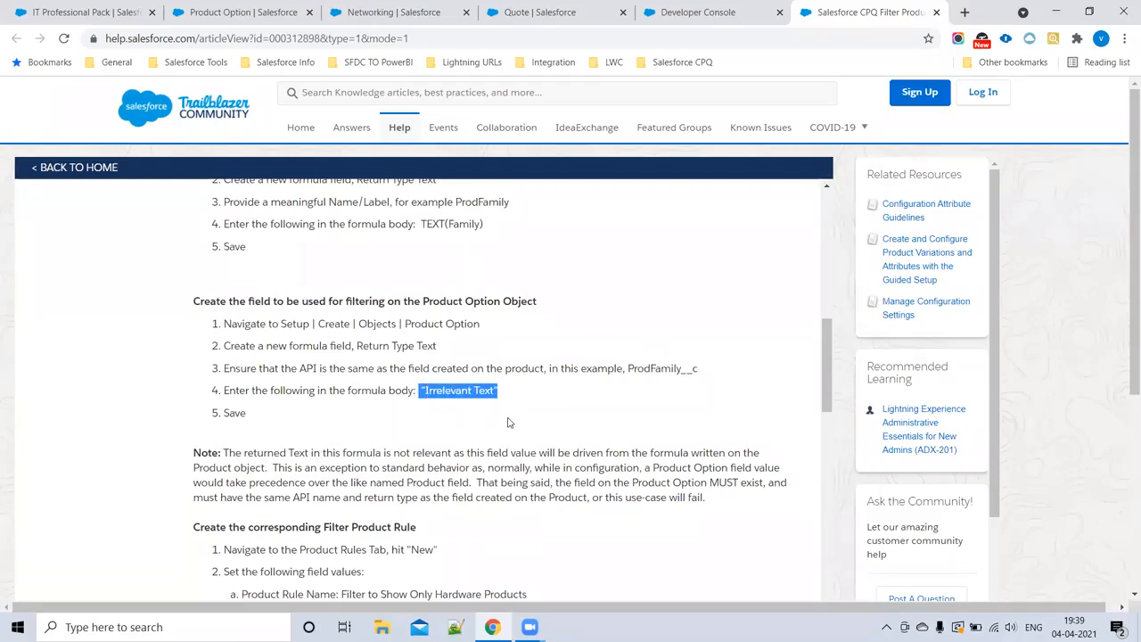
Step: Read the article's instructions and field values for creating the corresponding Filter Product Rule
scroll(492, 420, "down", 2)
scroll(493, 420, "down", 2)
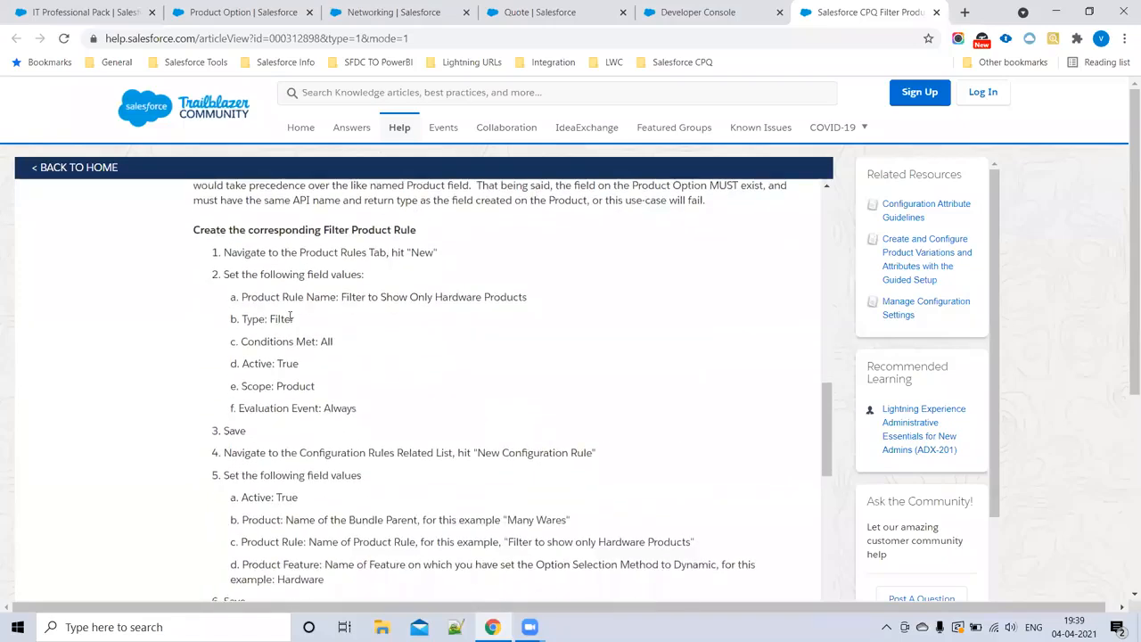
left_click_drag(191, 228, 413, 416)
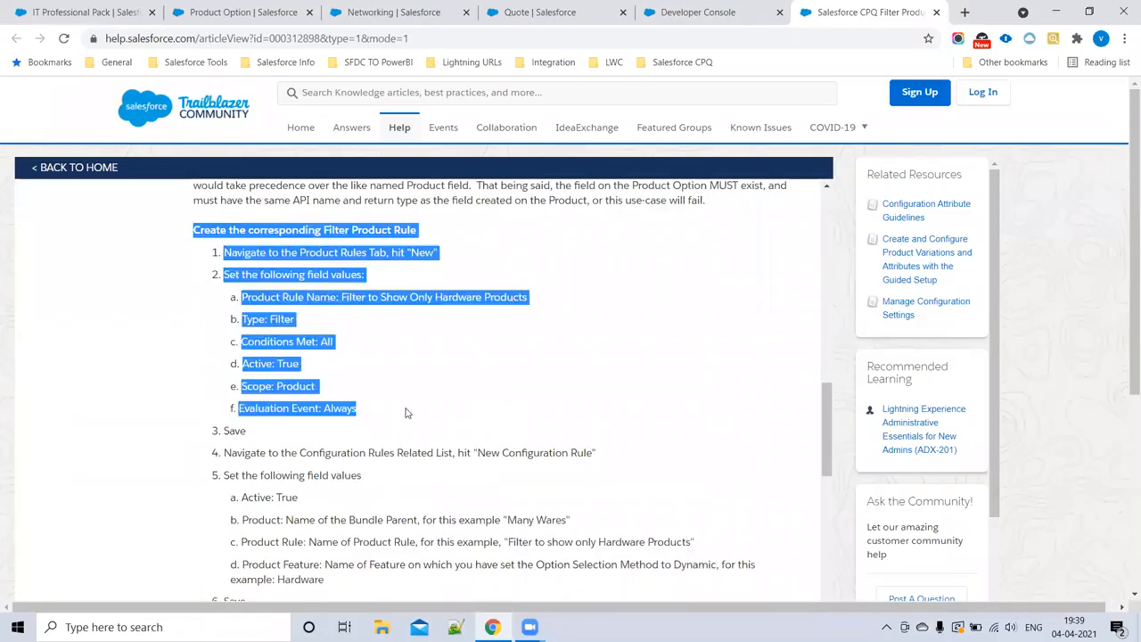
left_click(473, 404)
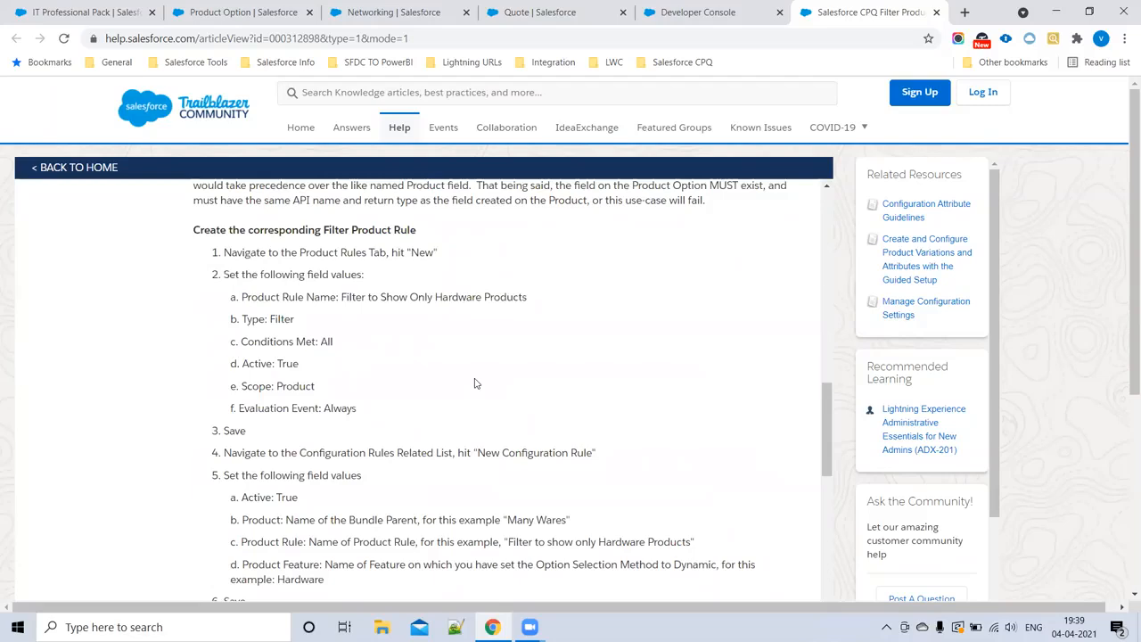
Step: Return to Salesforce CPQ, go to Product Rules and start a new product rule
left_click(506, 9)
left_click(342, 18)
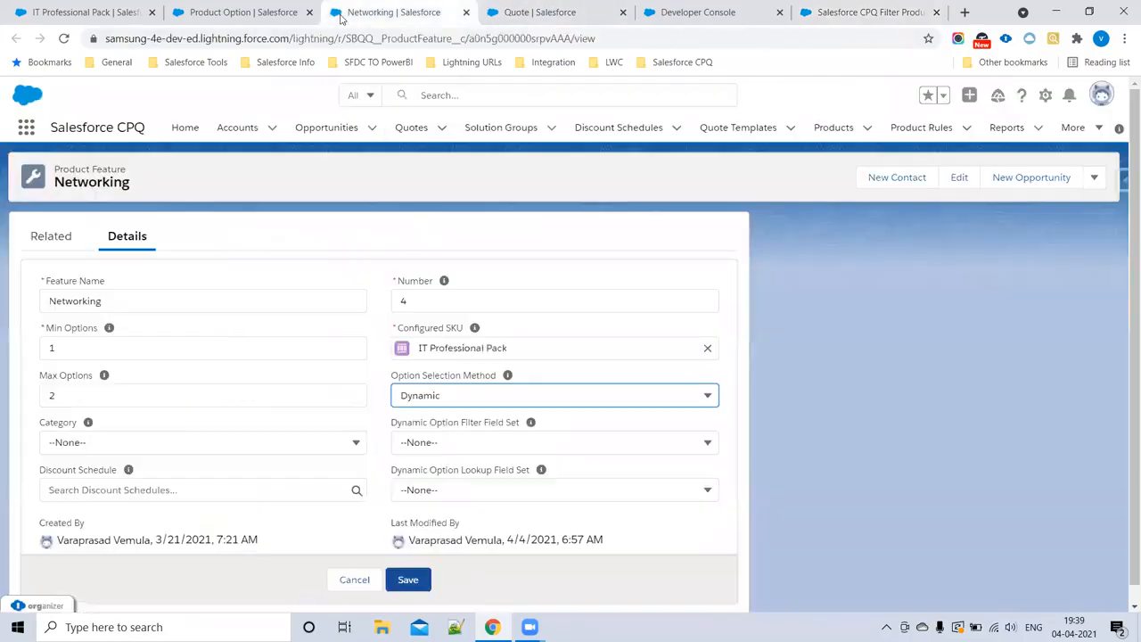
left_click(199, 9)
left_click(87, 7)
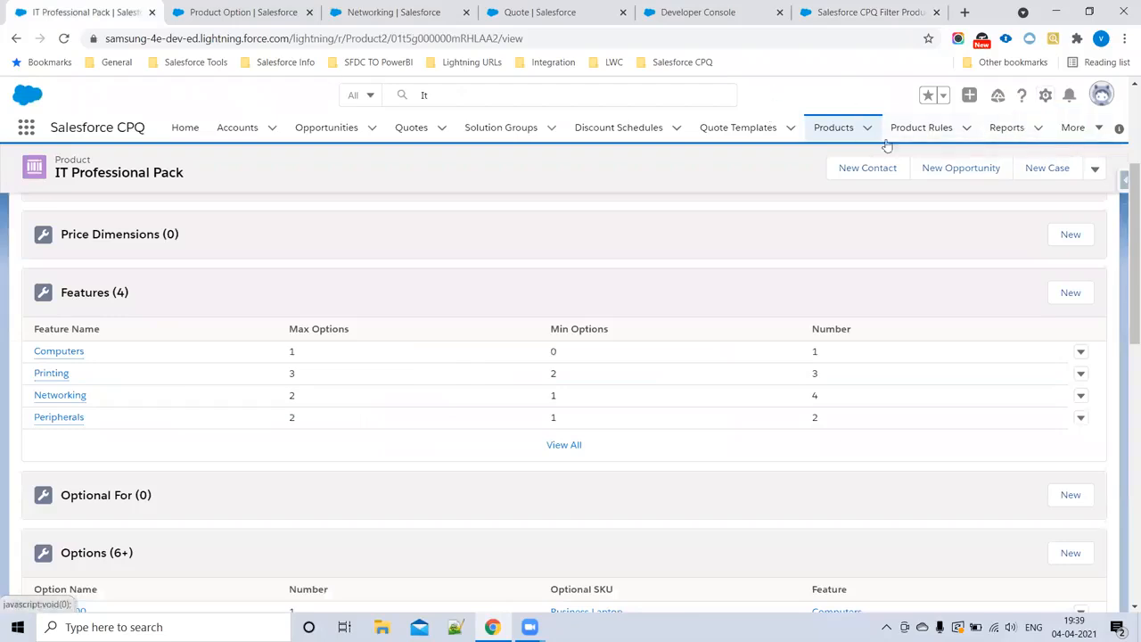
left_click(1075, 133)
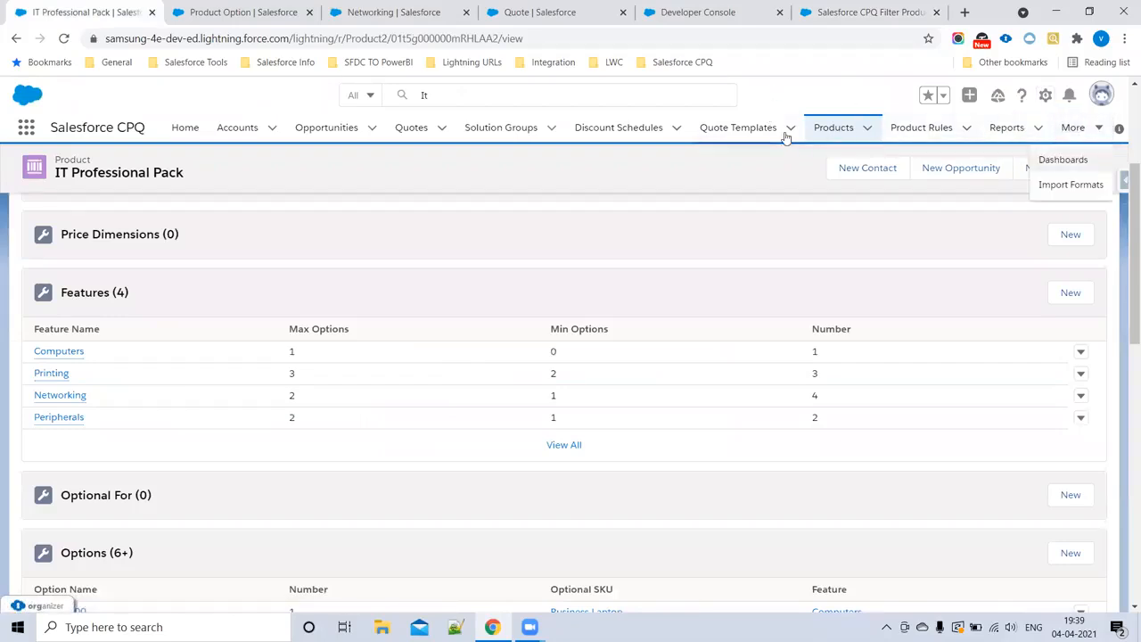
left_click(907, 132)
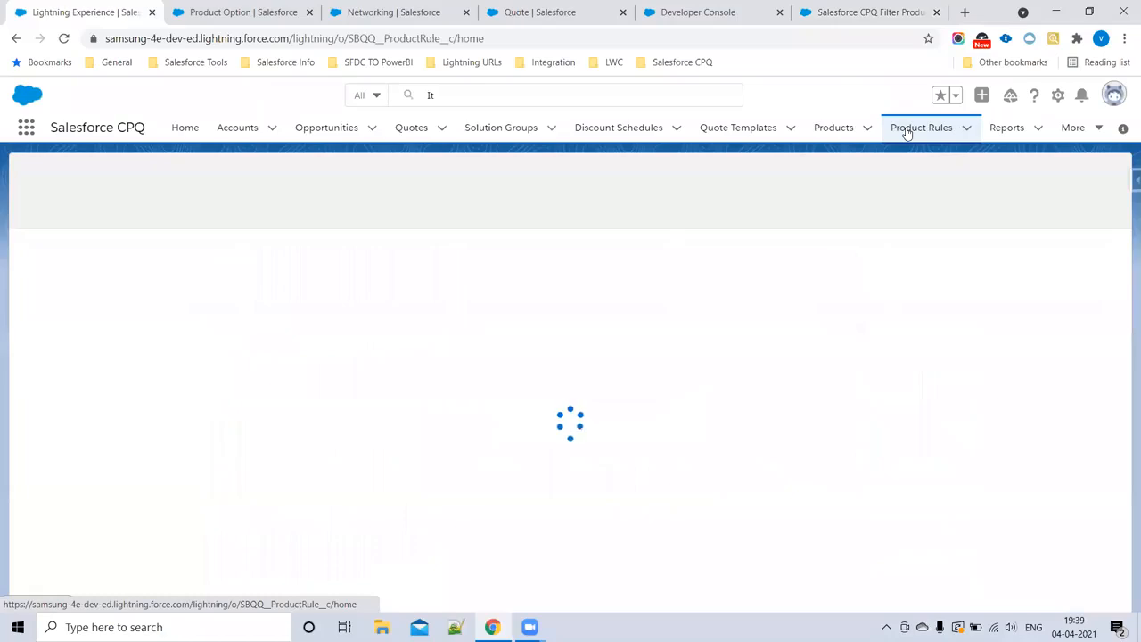
left_click(946, 177)
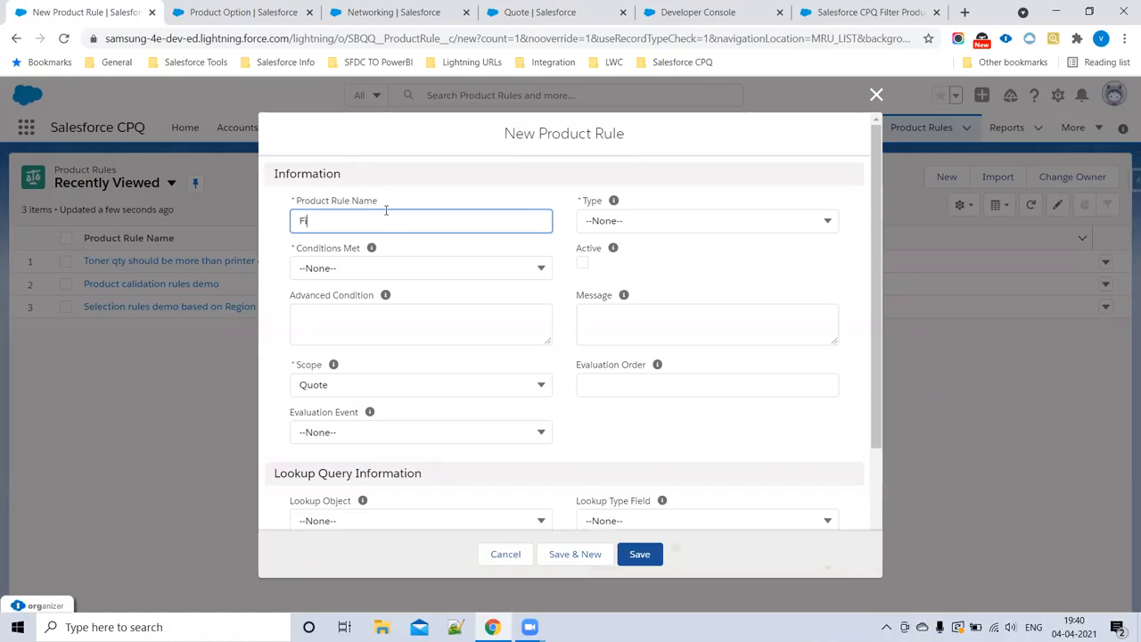
Step: Name the product rule Filter Rules Demo, set its type to Filter, make it active and set Conditions Met to All
type("ter Rules Demo")
left_click(585, 221)
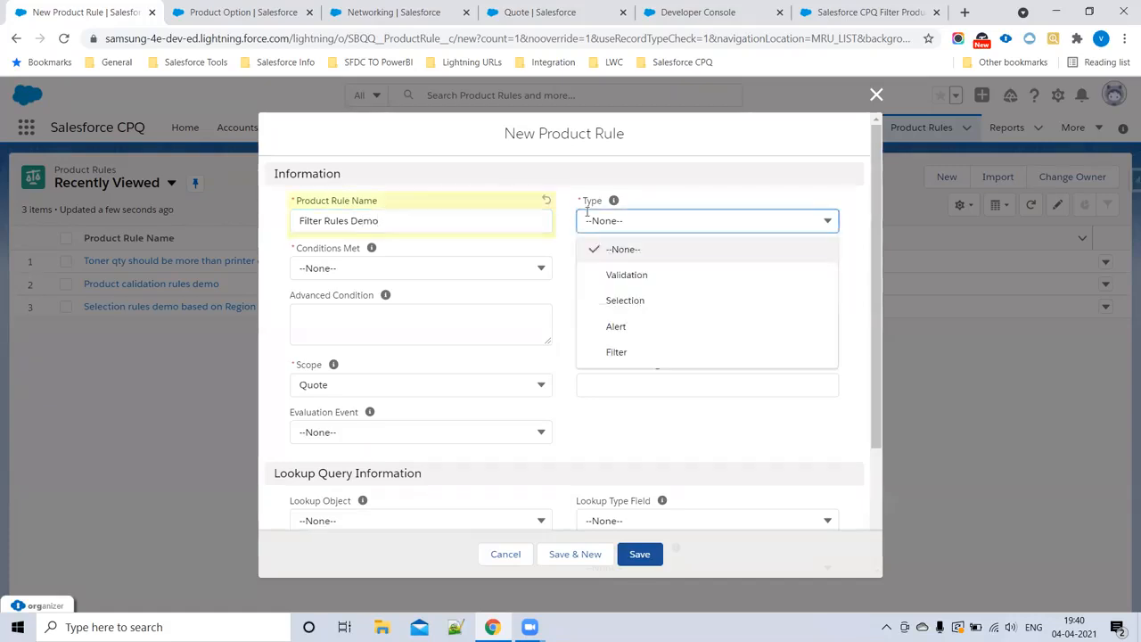
left_click(617, 353)
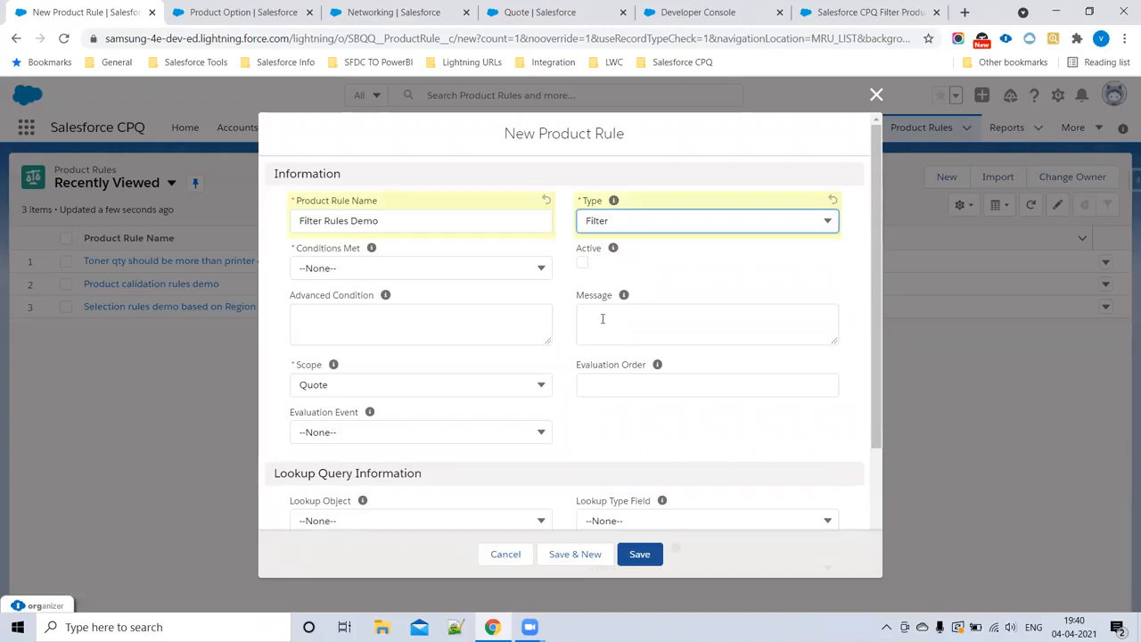
left_click(582, 263)
left_click(456, 268)
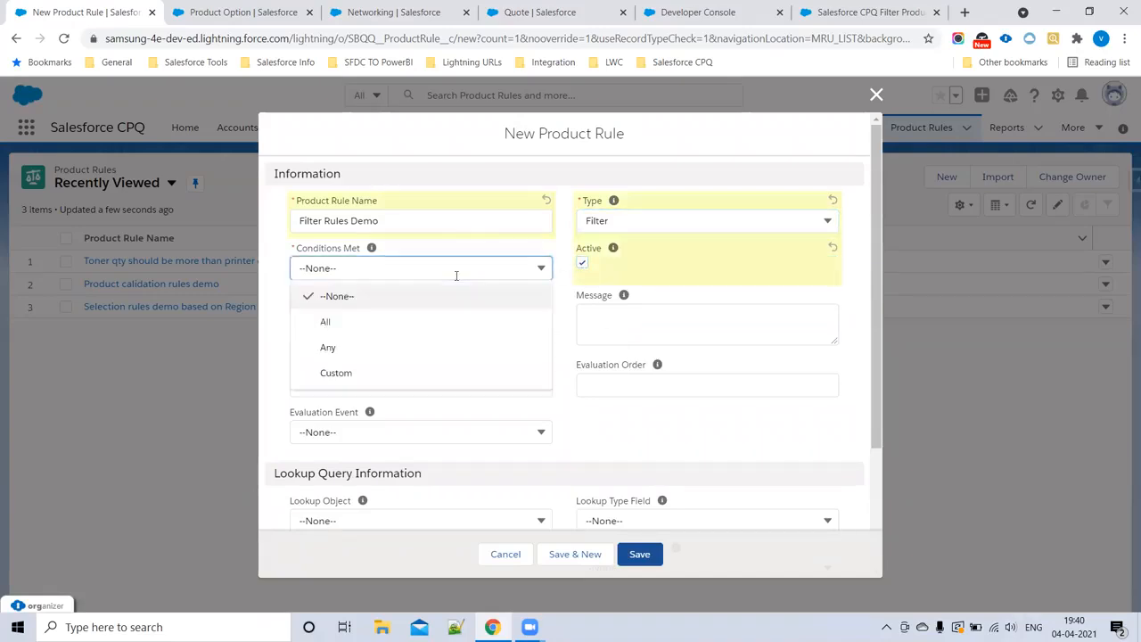
left_click(410, 321)
scroll(408, 322, "down", 1)
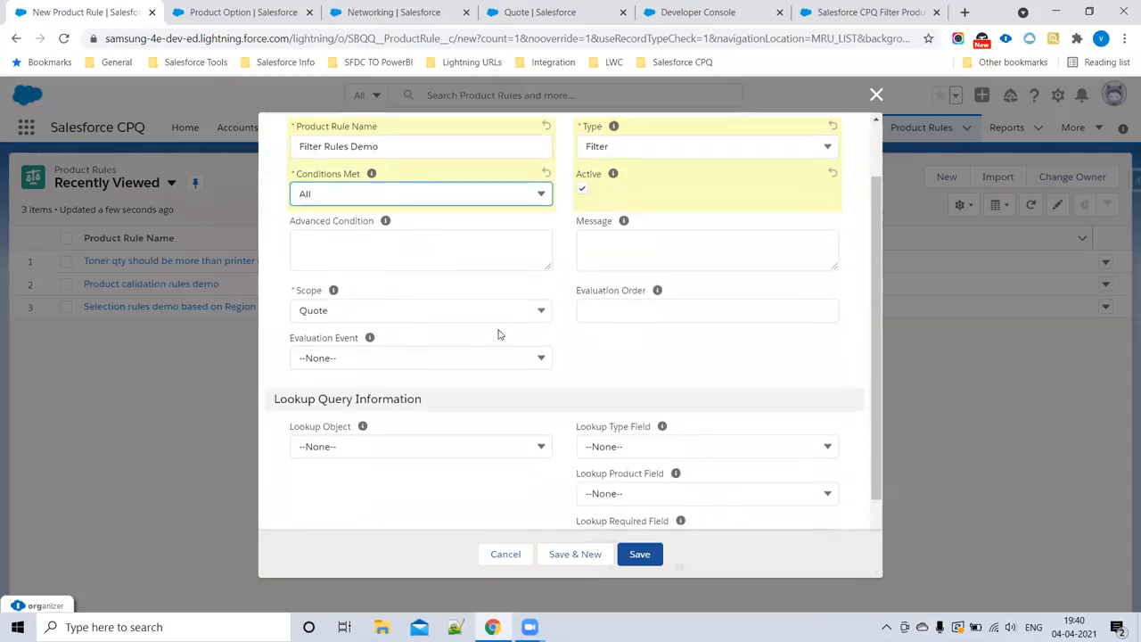
Step: Set the rule's evaluation order to 40, scope to Product and evaluation event to Always, and save it
left_click(639, 255)
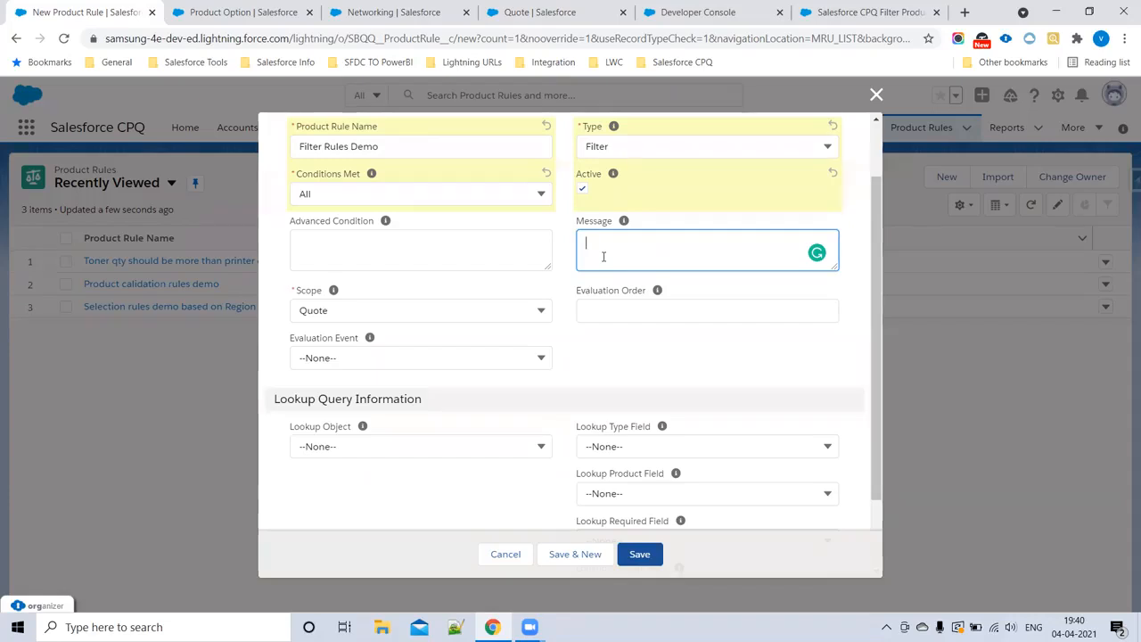
left_click(608, 313)
type("40")
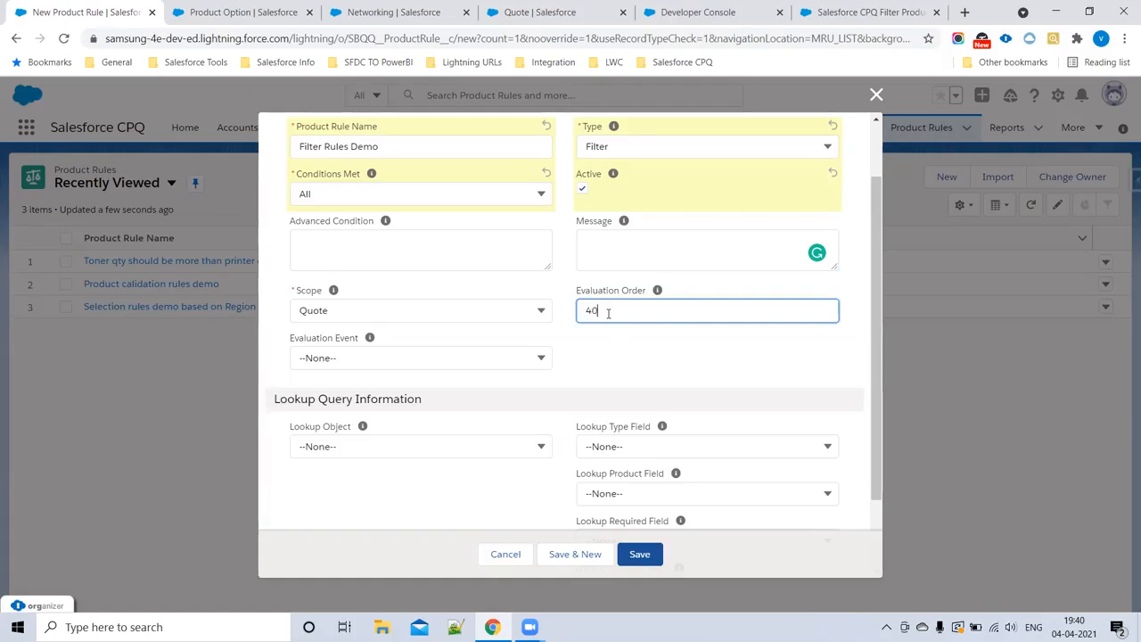
left_click(366, 310)
left_click(353, 385)
left_click(349, 358)
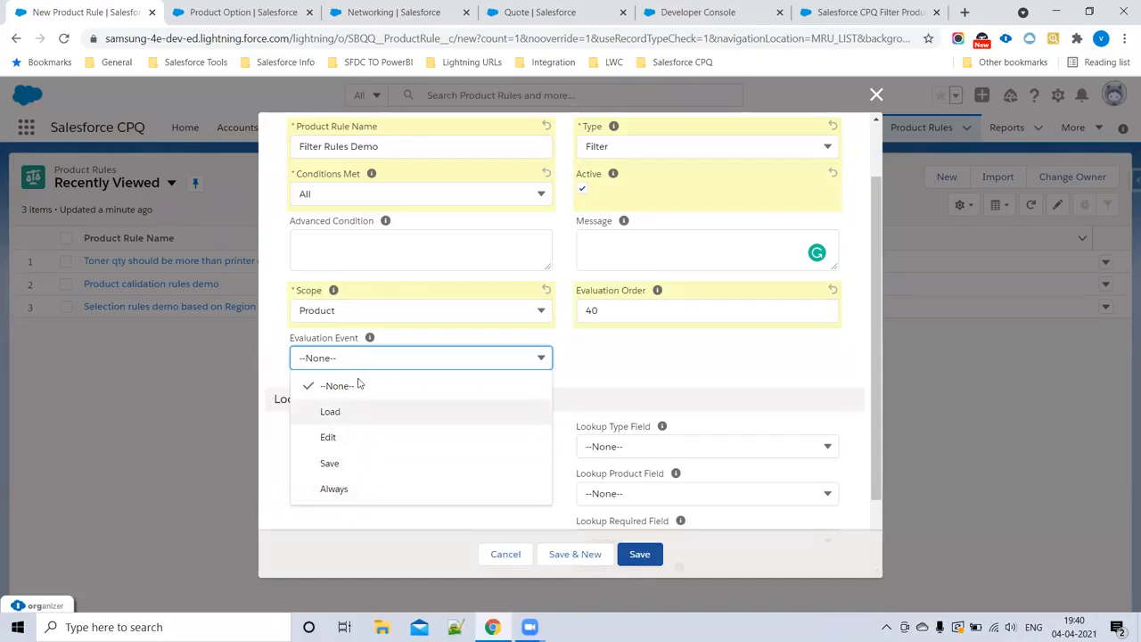
mouse_move(370, 341)
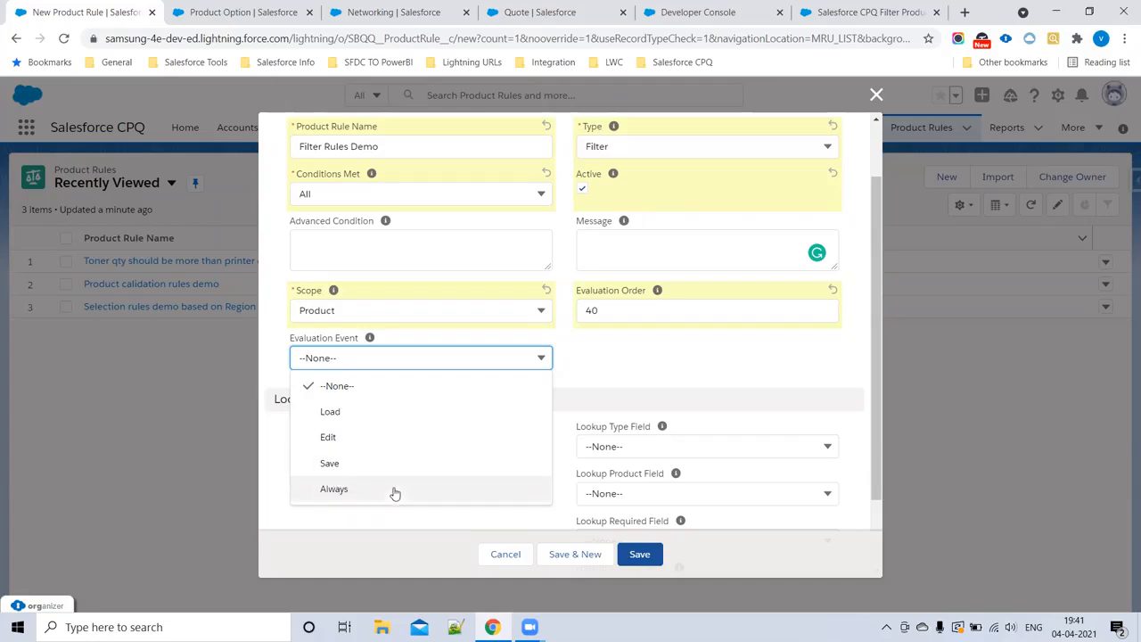
left_click(365, 495)
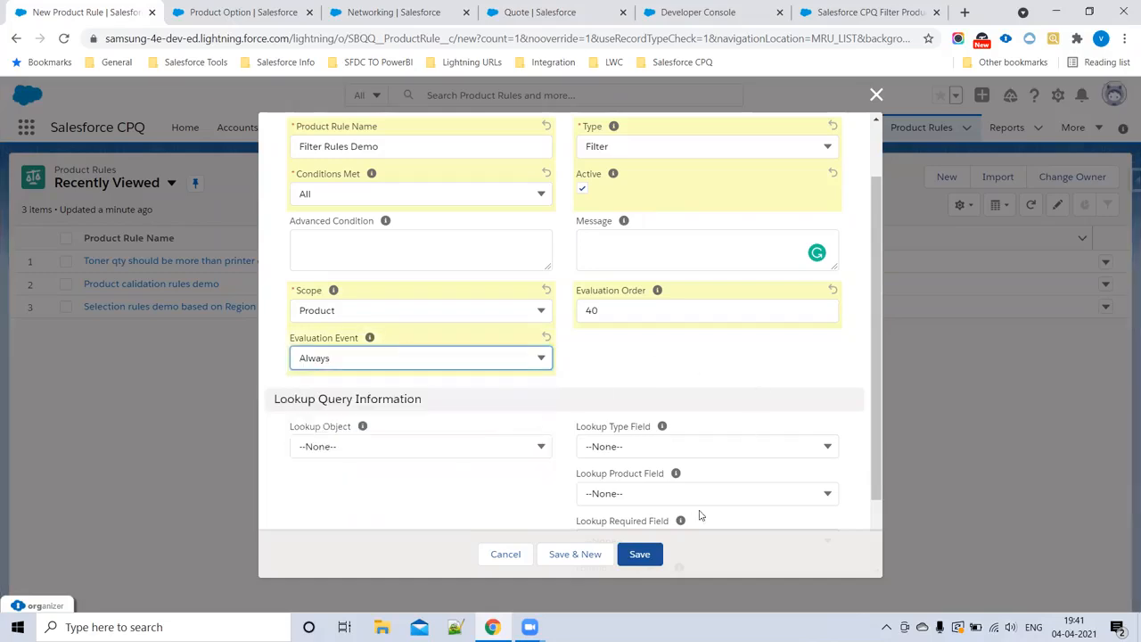
left_click(633, 551)
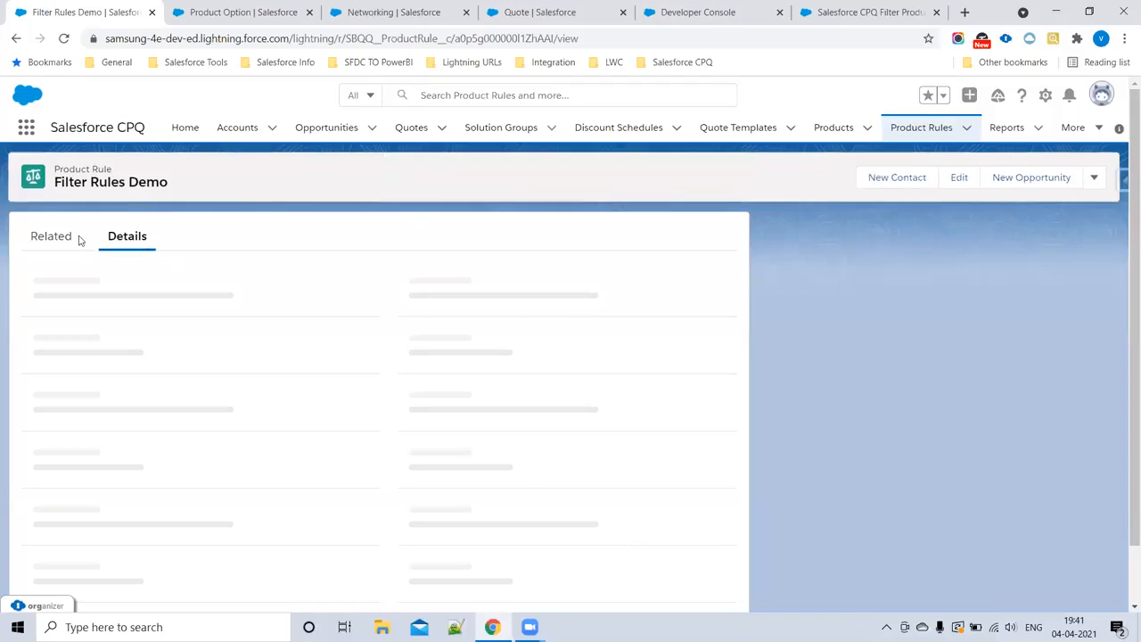
Step: Display the saved rule's related lists and review the article's instructions for the configuration rule and the ProdFamily__c product action
left_click(63, 242)
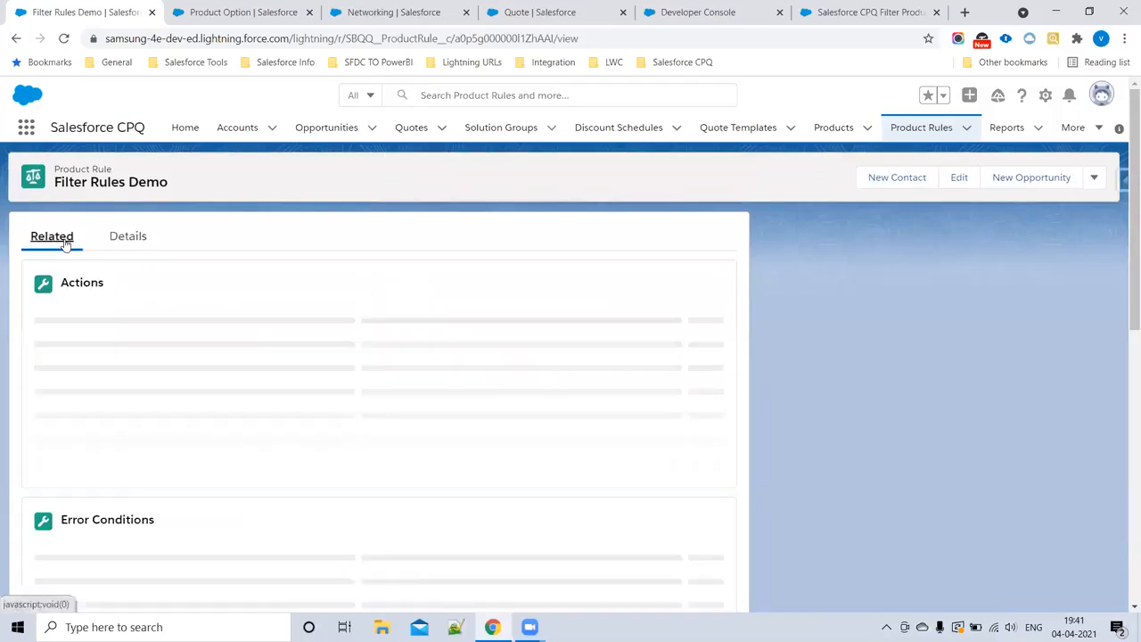
left_click(849, 10)
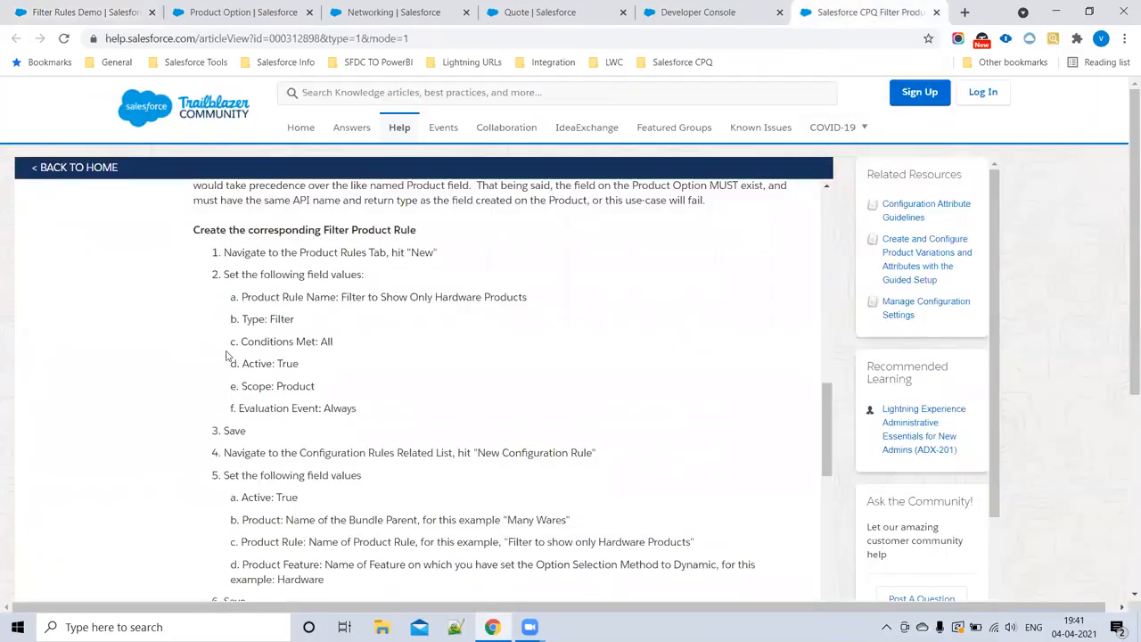
left_click_drag(240, 319, 374, 406)
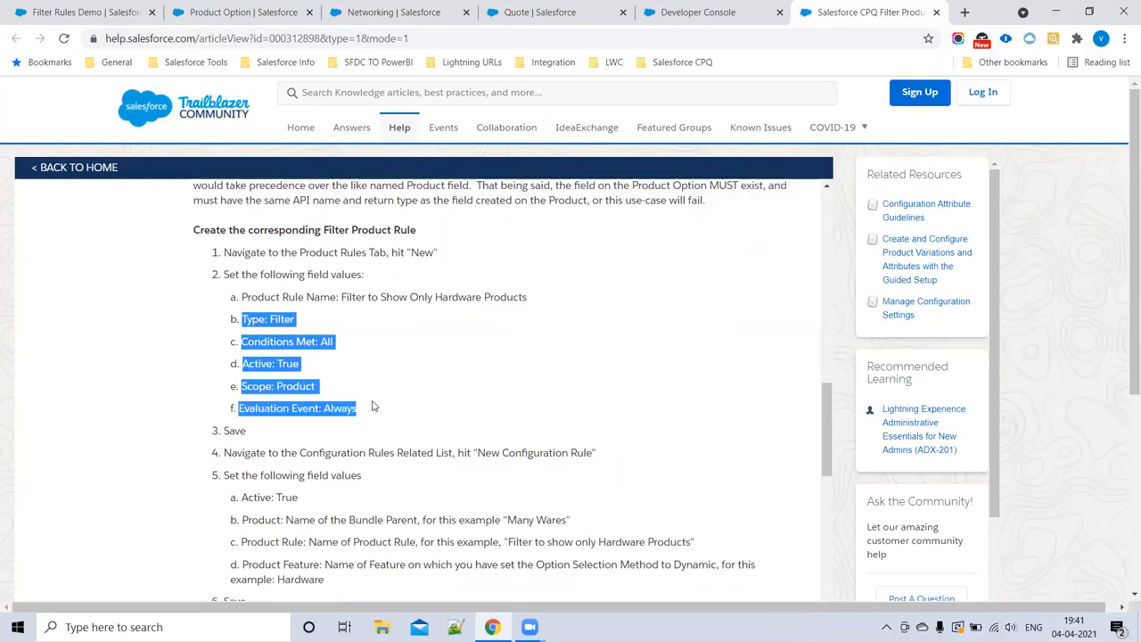
scroll(294, 379, "down", 2)
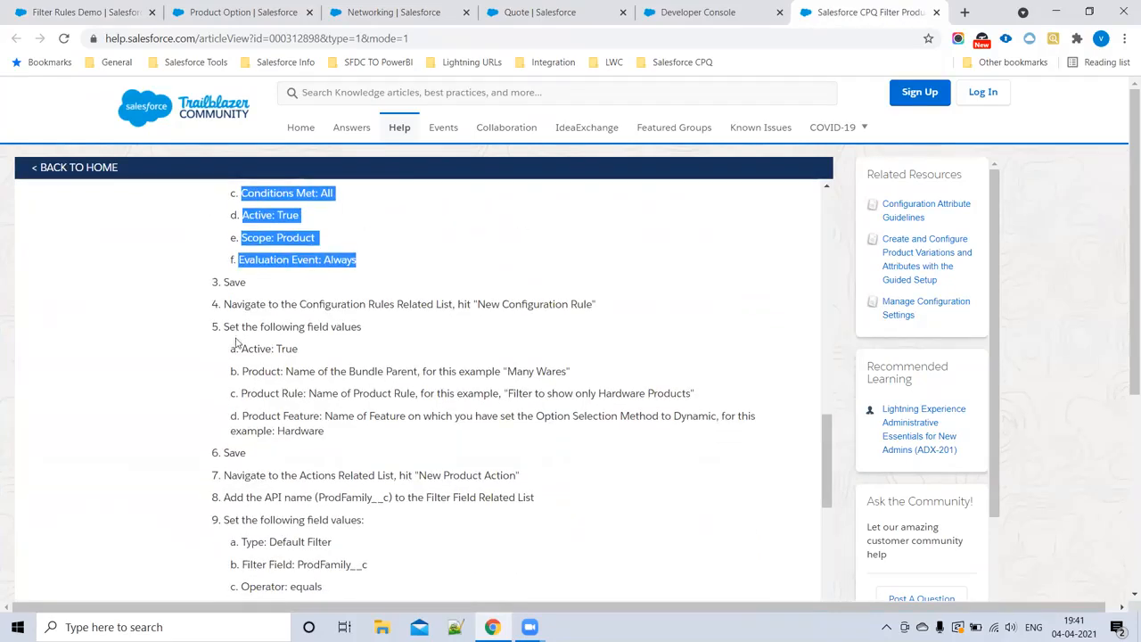
left_click_drag(236, 303, 600, 327)
scroll(345, 389, "down", 2)
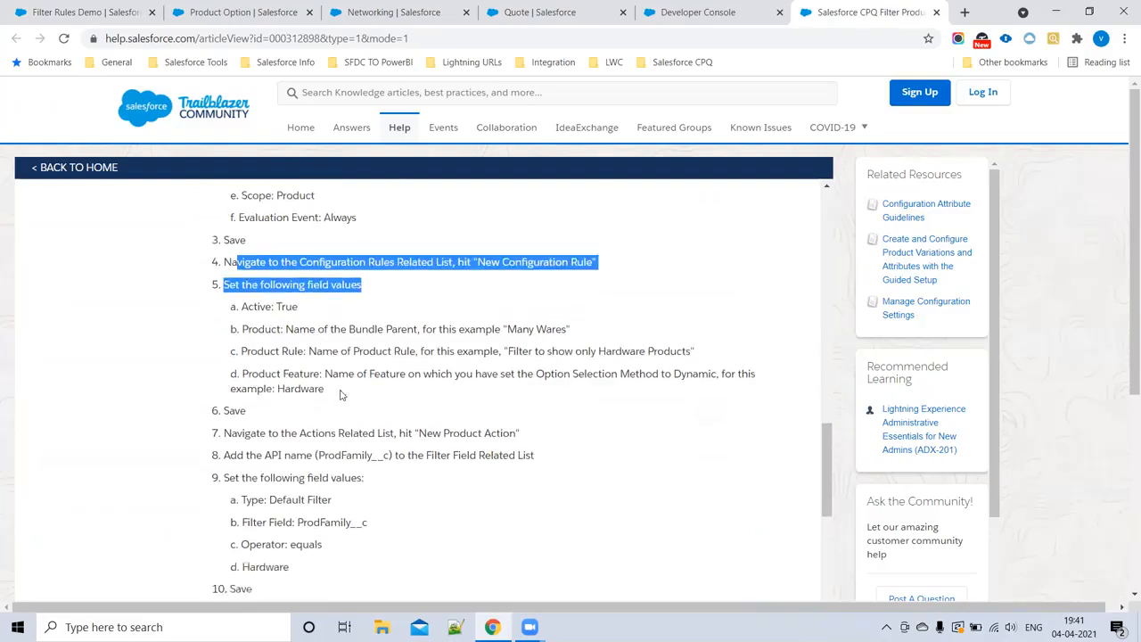
left_click_drag(224, 365, 431, 467)
left_click(551, 418)
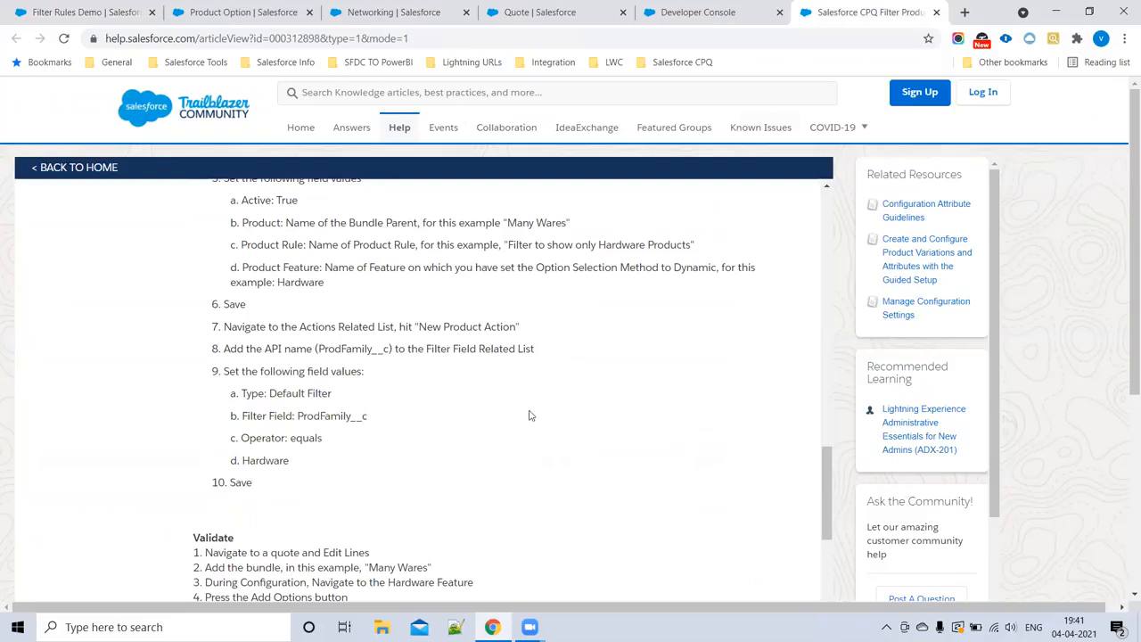
double_click(326, 417)
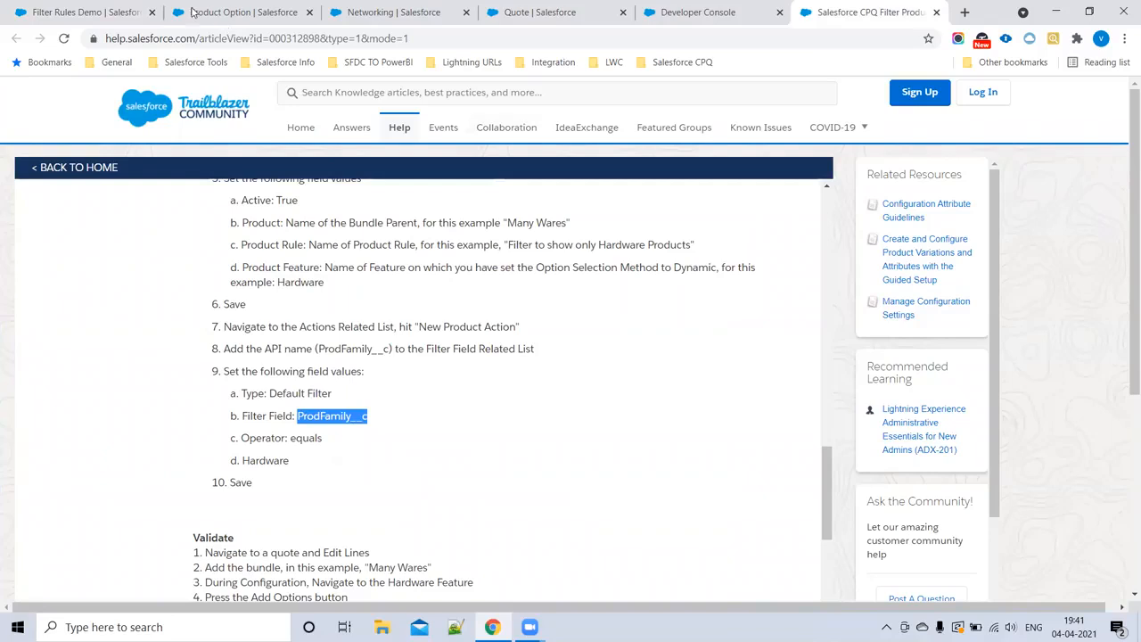
Step: Start a new product action on Filter Rules Demo and set its type to Optional Filter
left_click(94, 11)
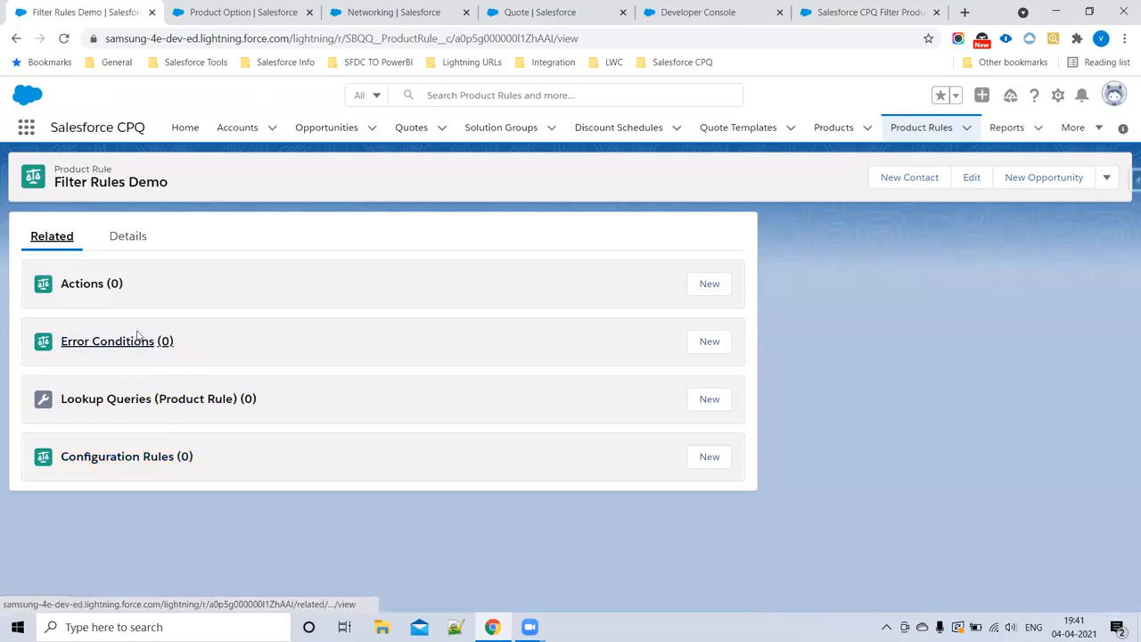
left_click(717, 284)
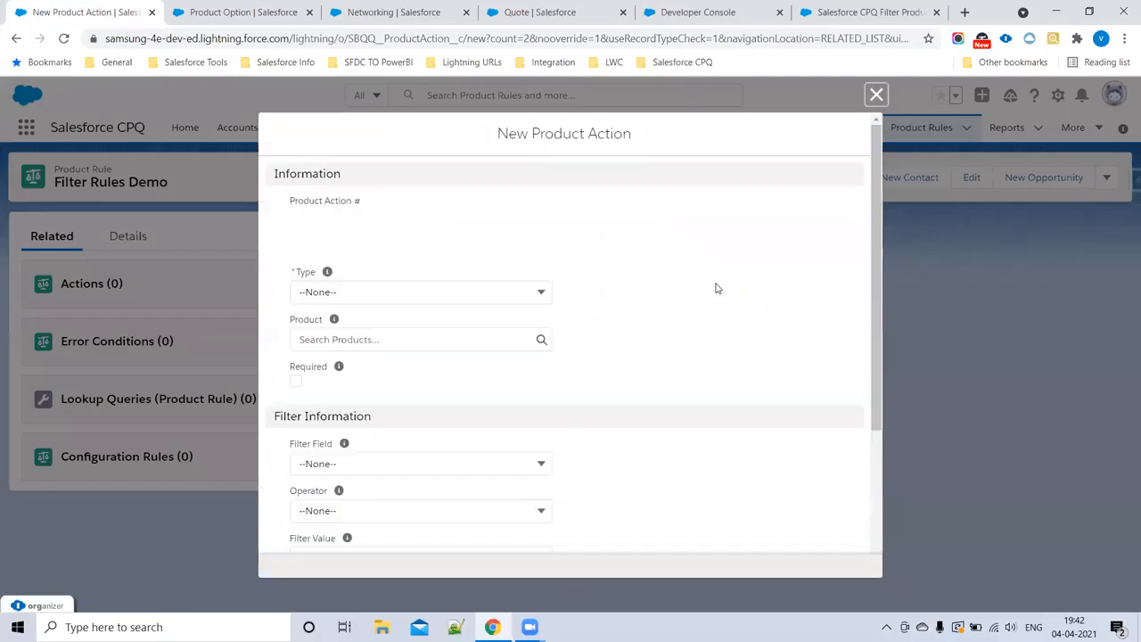
left_click(347, 299)
scroll(364, 385, "down", 1)
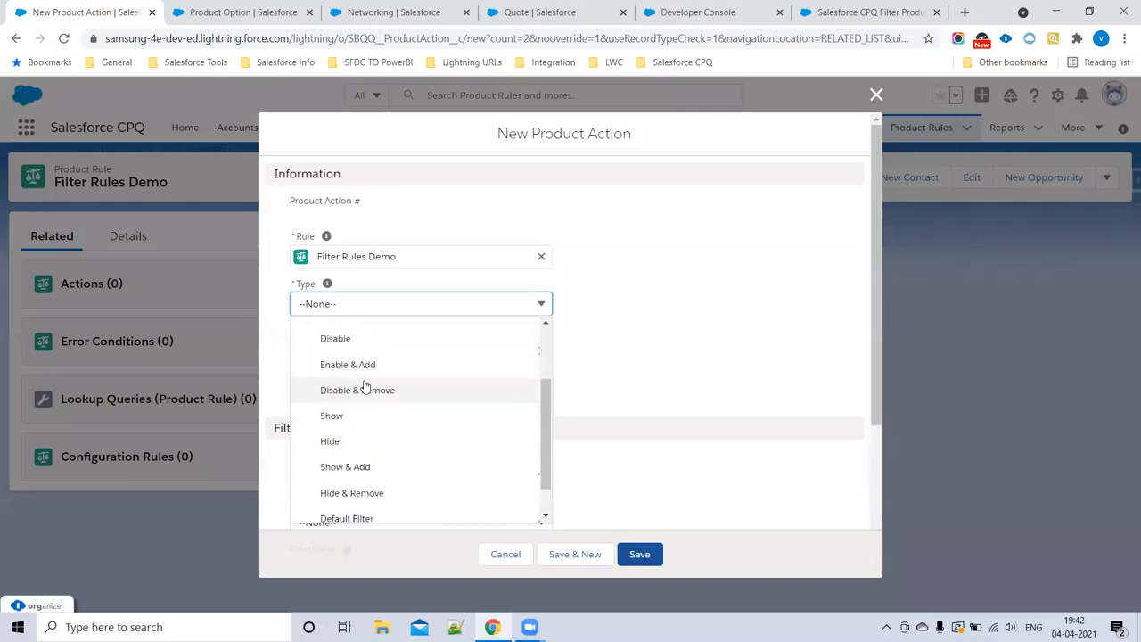
scroll(364, 385, "down", 1)
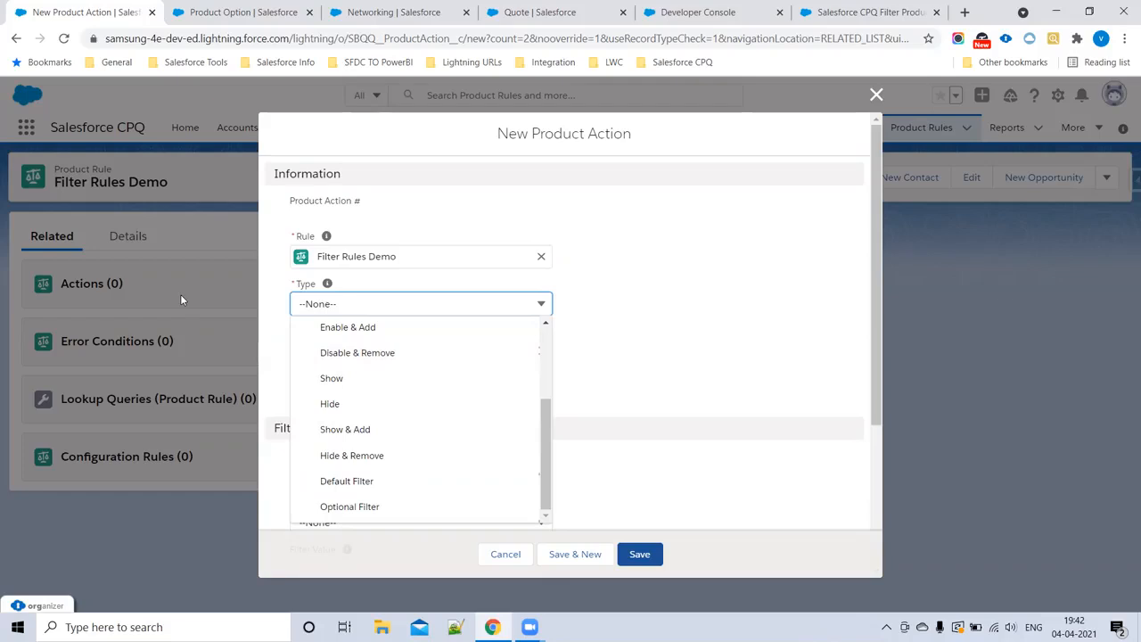
left_click(380, 481)
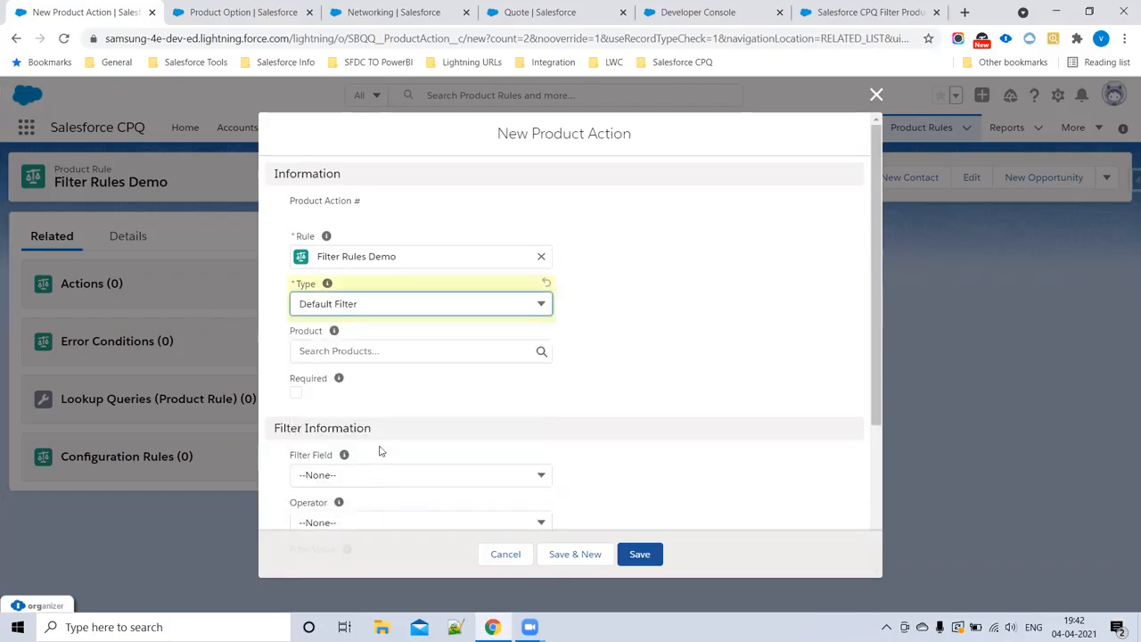
left_click(392, 308)
left_click(331, 507)
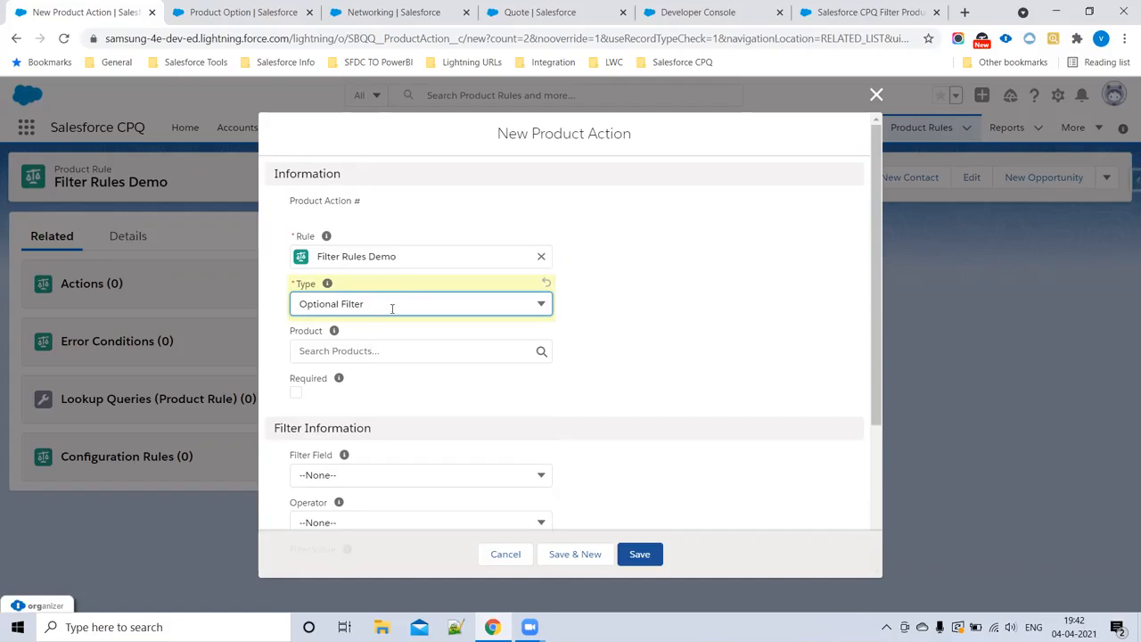
Step: Examine the Product and Filter Field choices in the new product action, then close the form without saving
left_click(362, 355)
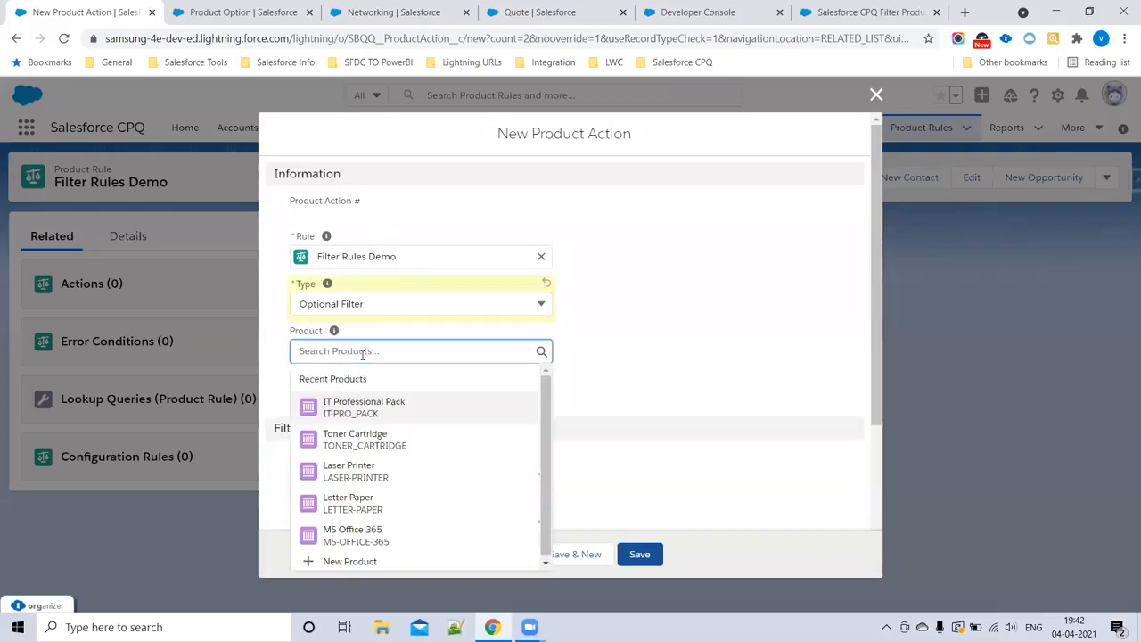
left_click(686, 346)
scroll(683, 352, "down", 1)
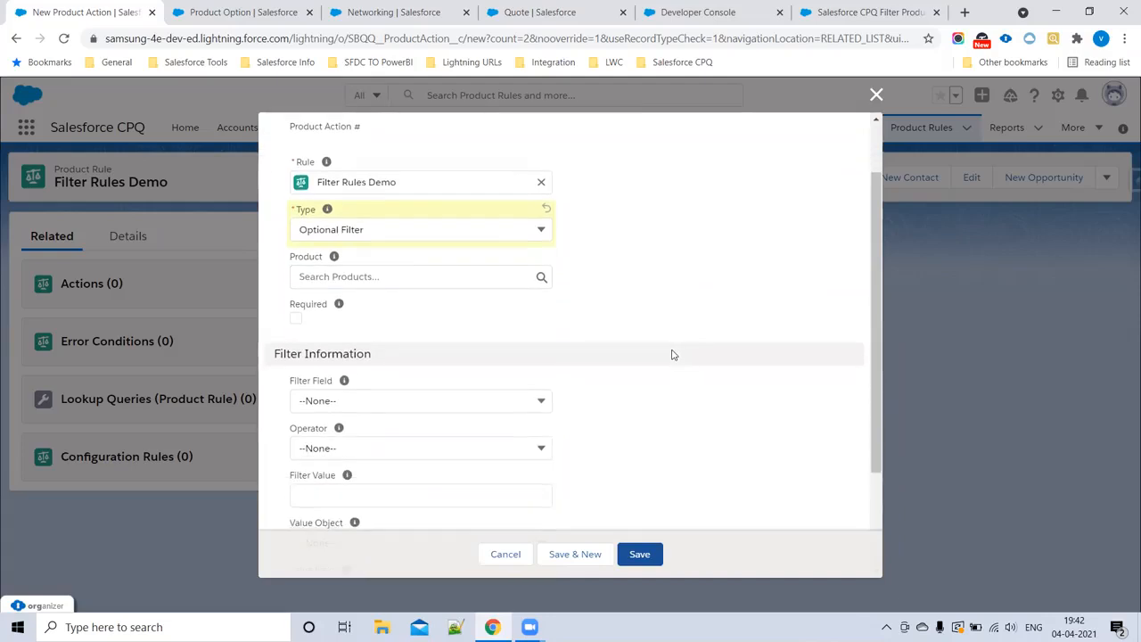
scroll(673, 355, "down", 1)
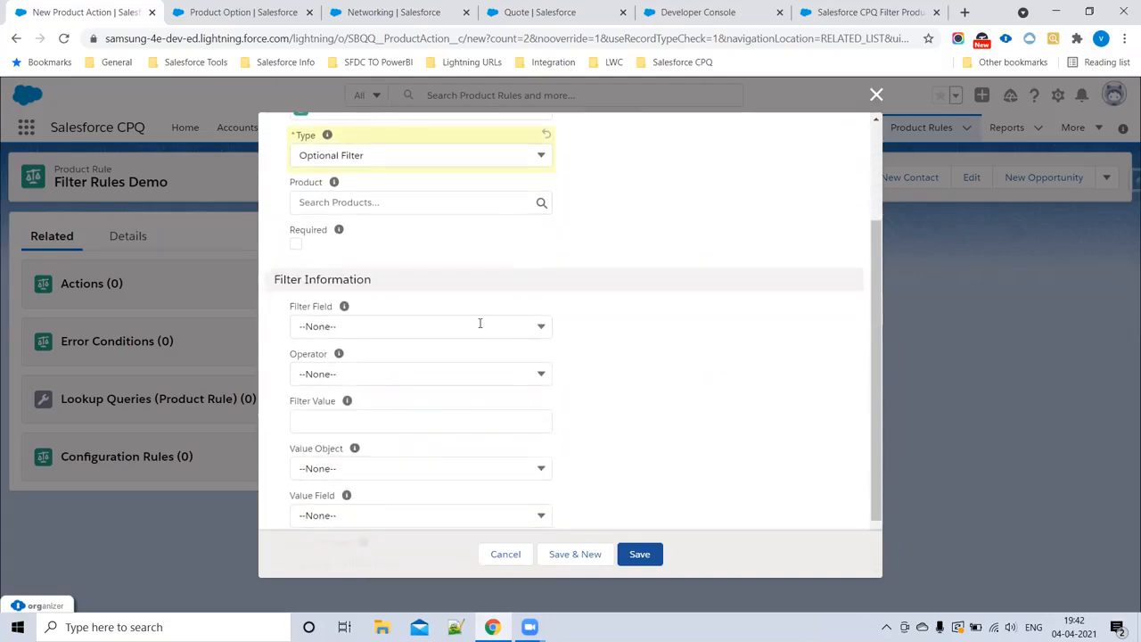
left_click(389, 326)
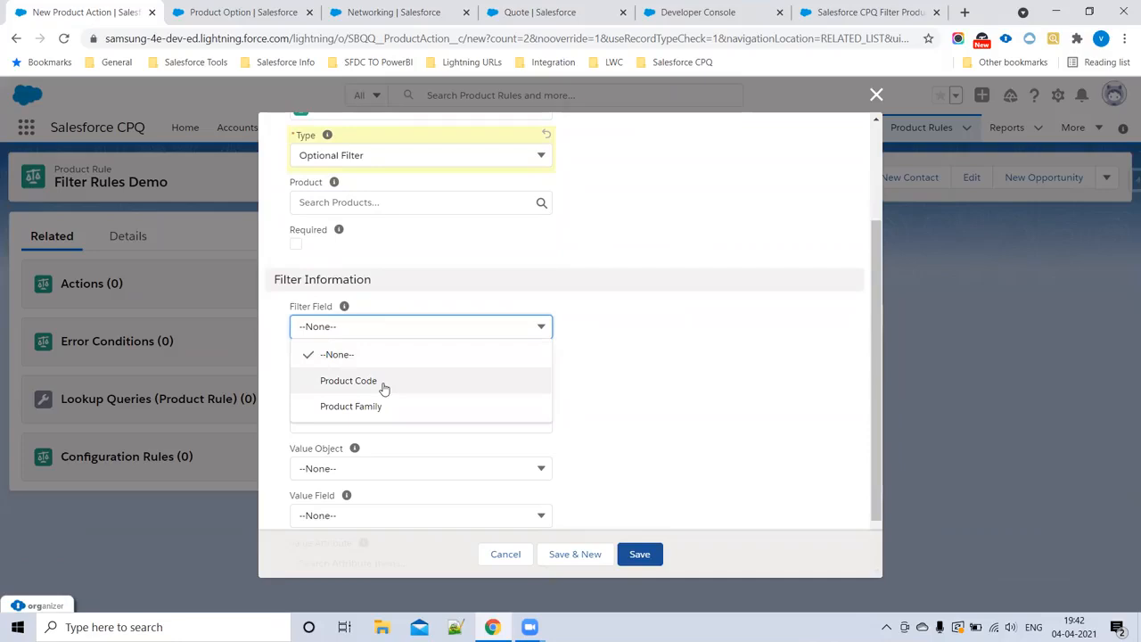
left_click(736, 313)
left_click_drag(277, 307, 361, 309)
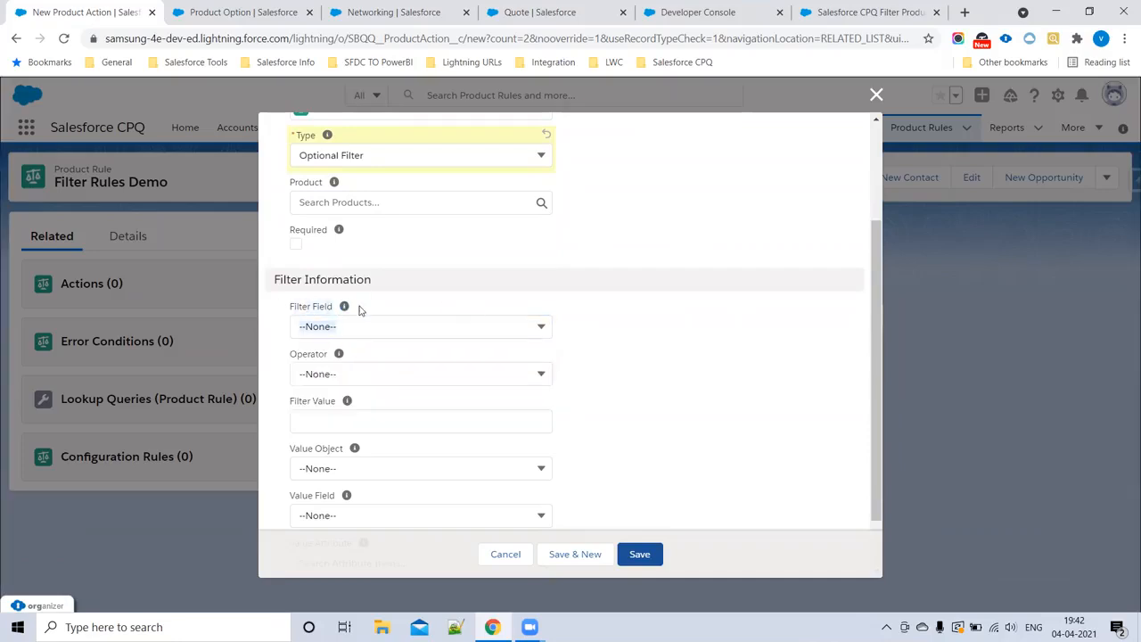
left_click(876, 97)
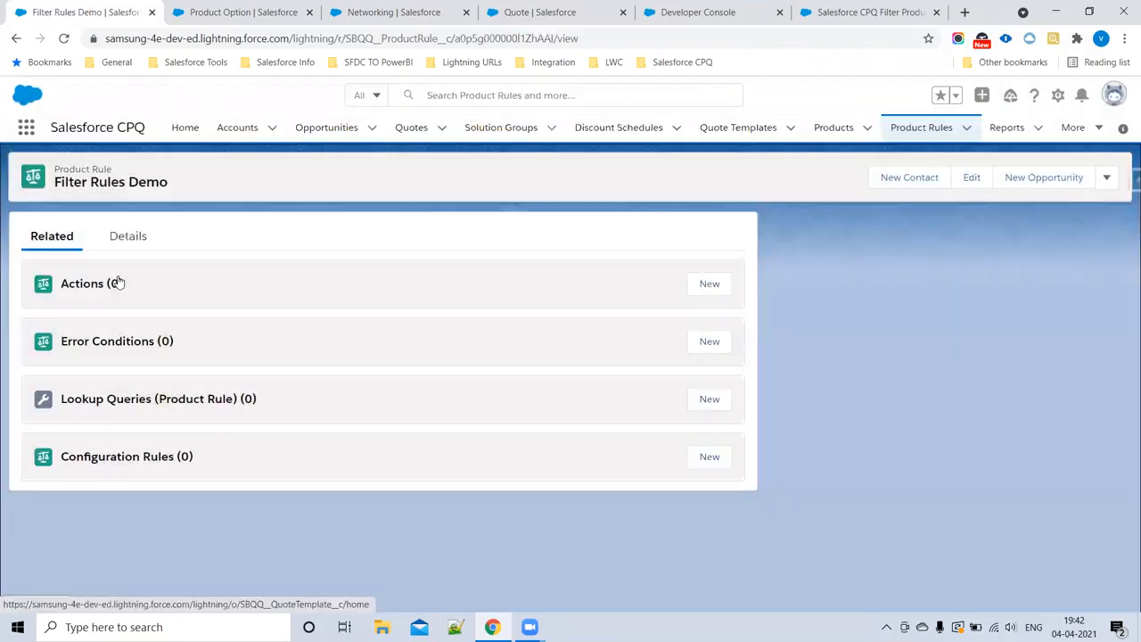
Step: Find the ProdFamily field among the Product Option object's fields and copy its API name, ProdFamily__c
left_click(1059, 96)
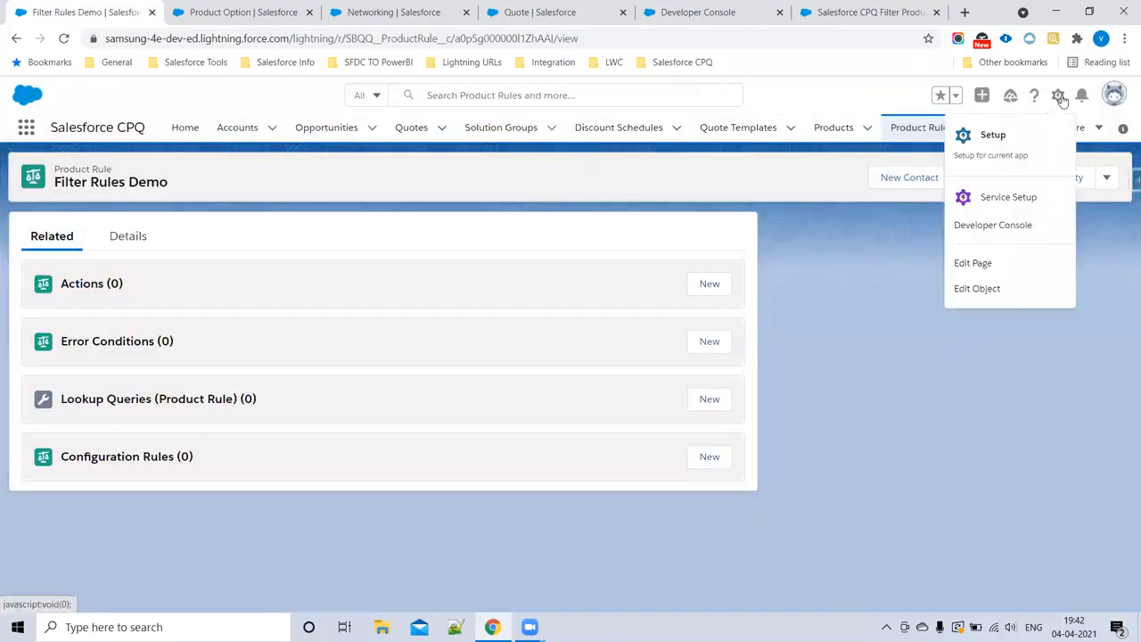
left_click(239, 12)
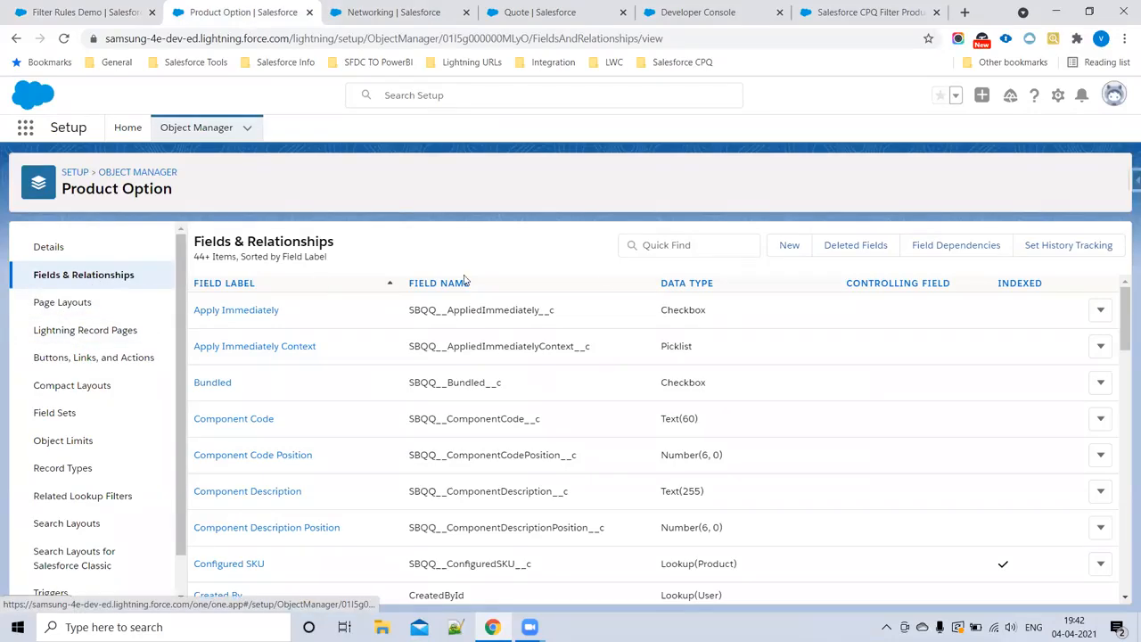
left_click(693, 244)
type("p")
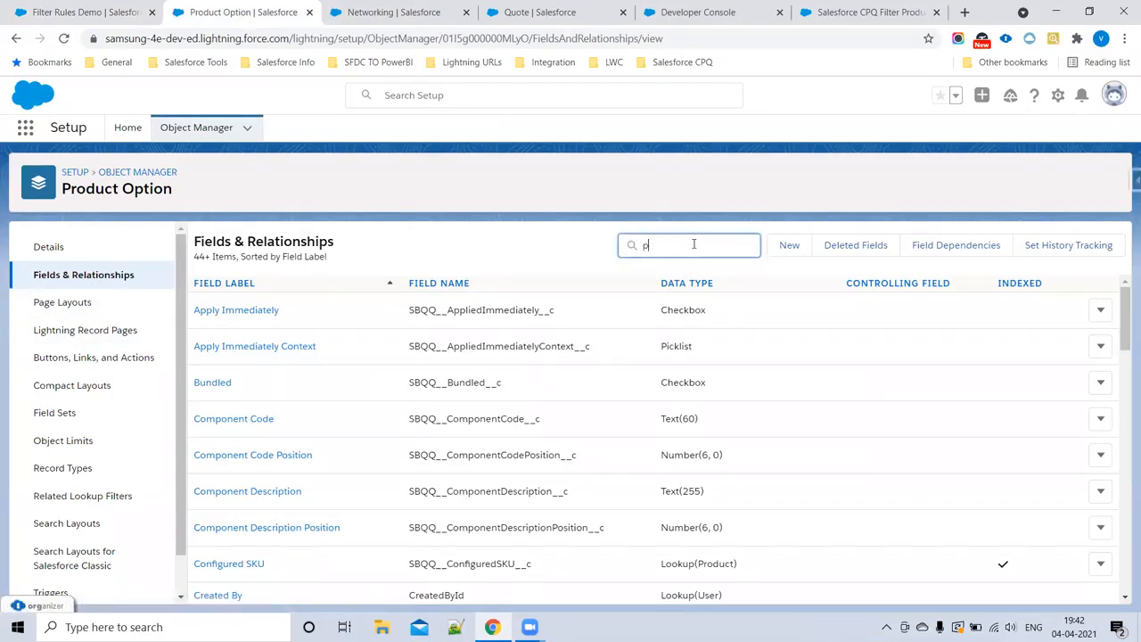
type("rodFa")
double_click(438, 310)
key("ctrl+c")
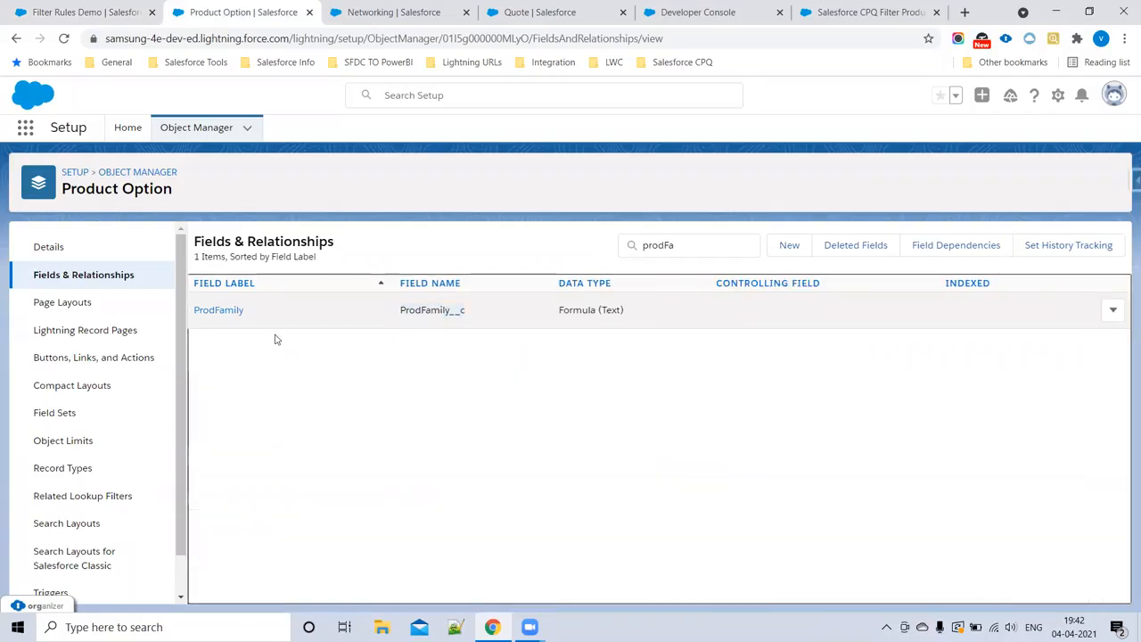
Step: Find the Product Action object in Object Manager and list its fields and relationships
left_click(125, 175)
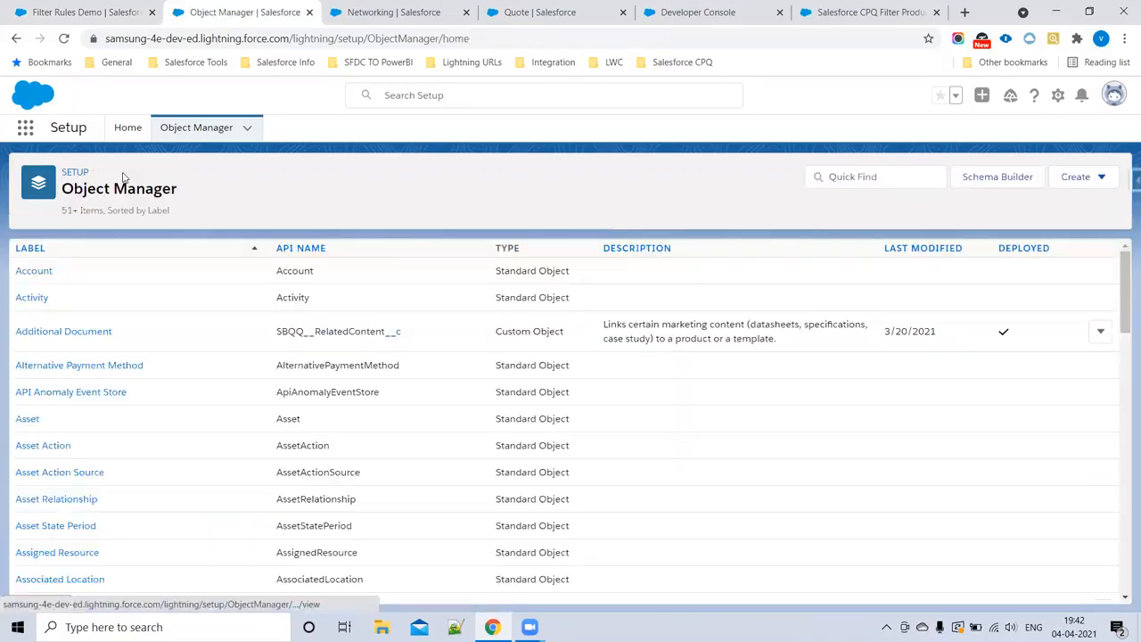
left_click(866, 179)
type("Action")
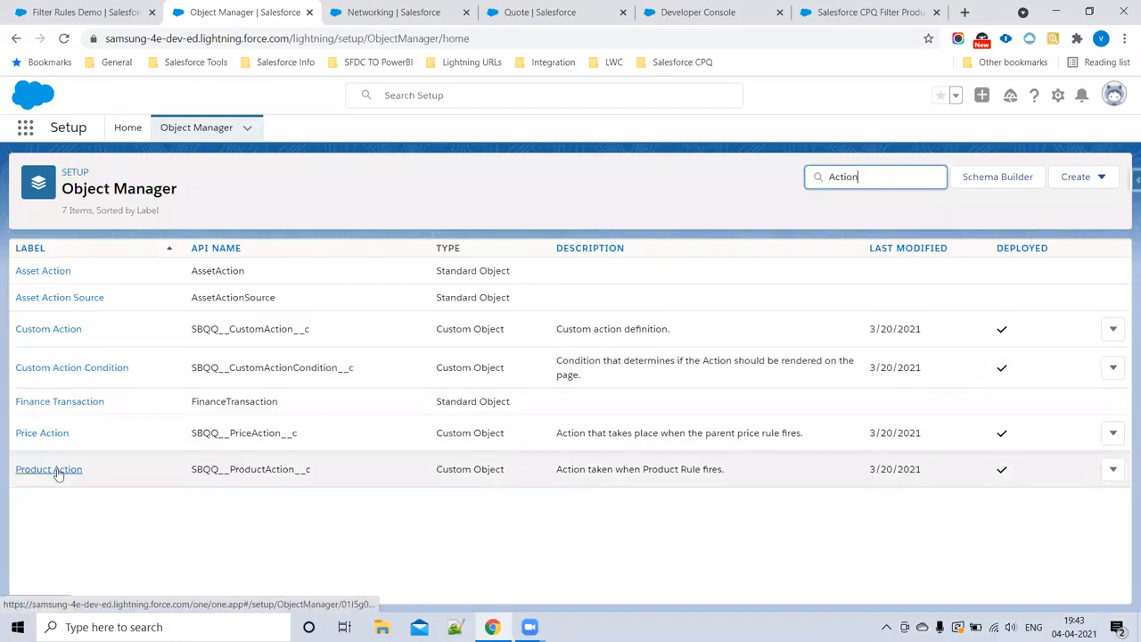
left_click(52, 470)
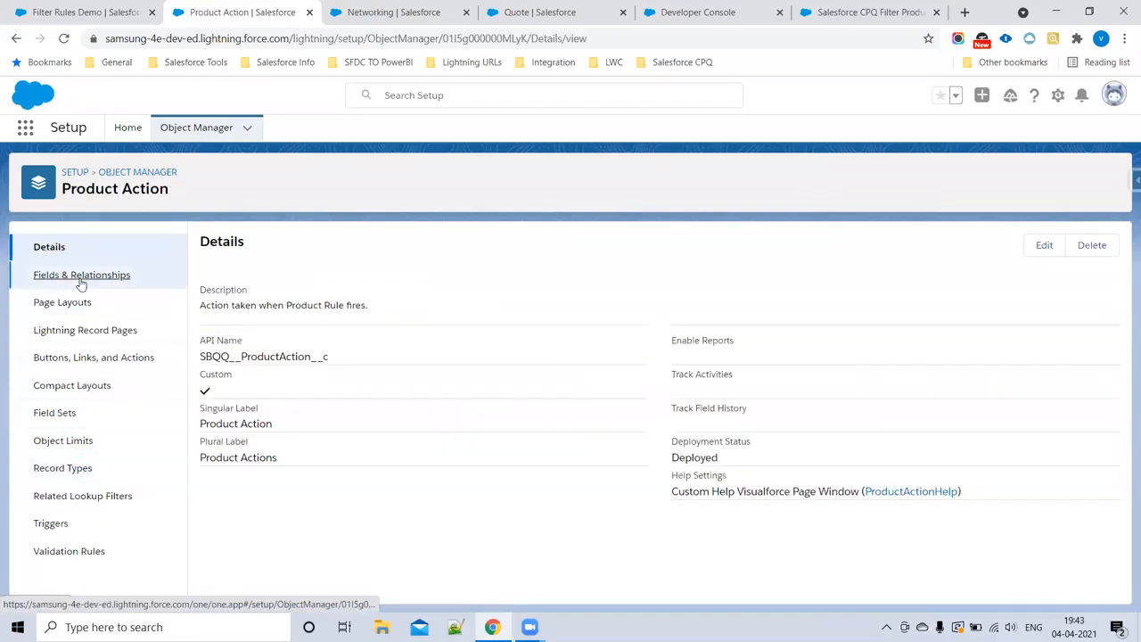
left_click(82, 278)
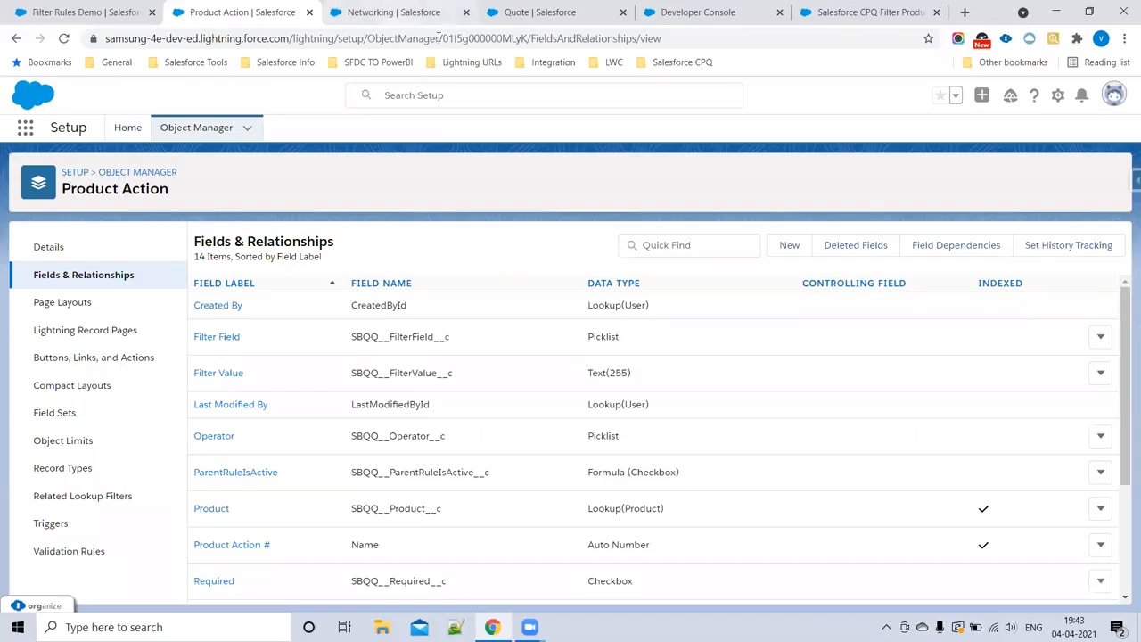
Step: Add the copied ProdFamily__c API name as a new picklist value of Product Action's Filter Field and save it
left_click(697, 247)
type("filter")
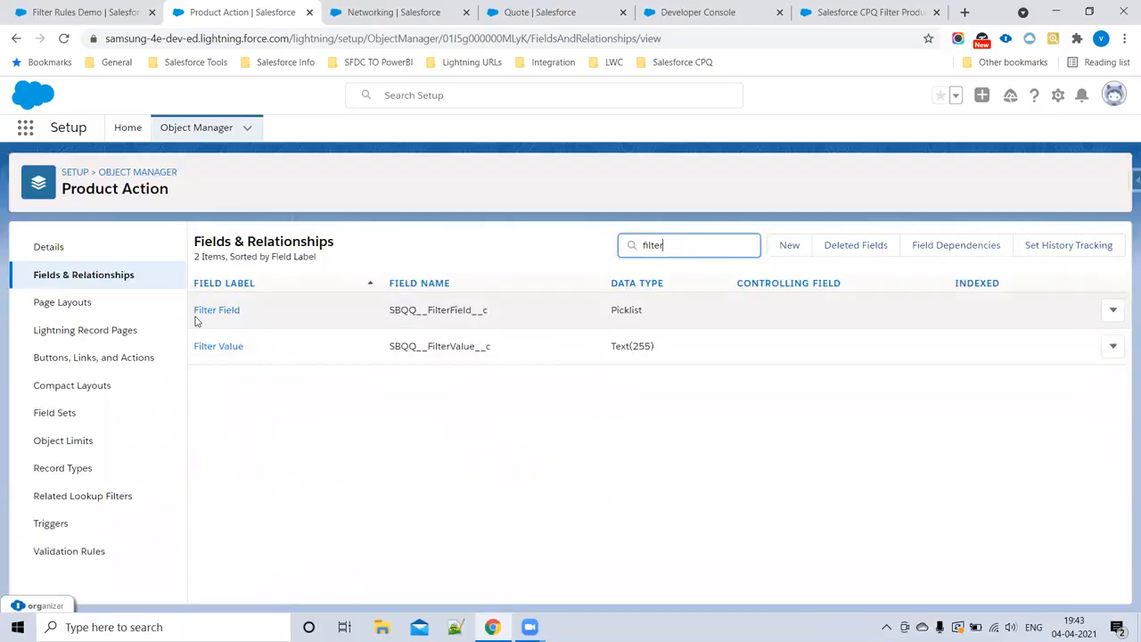
left_click(206, 316)
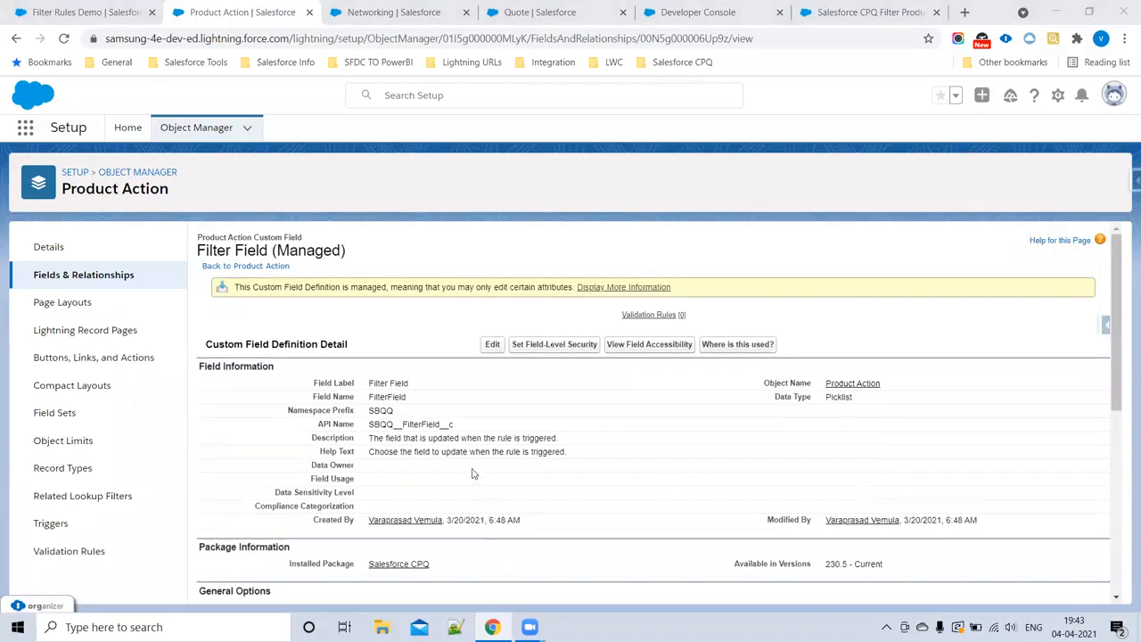
scroll(500, 564, "down", 6)
left_click(493, 454)
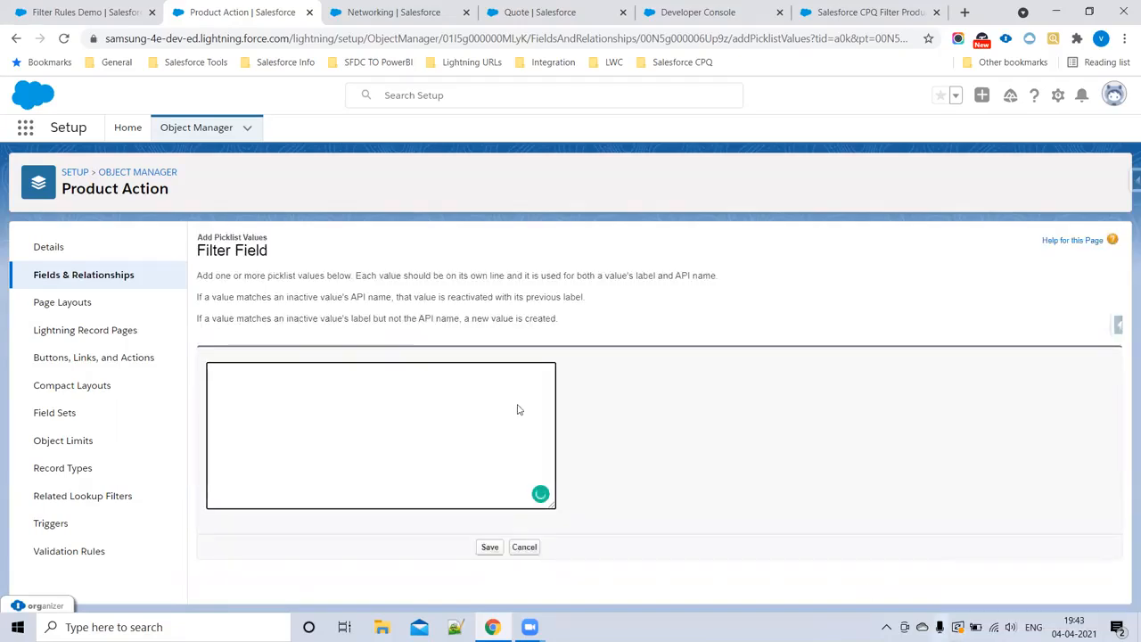
key("ctrl+v")
left_click(489, 546)
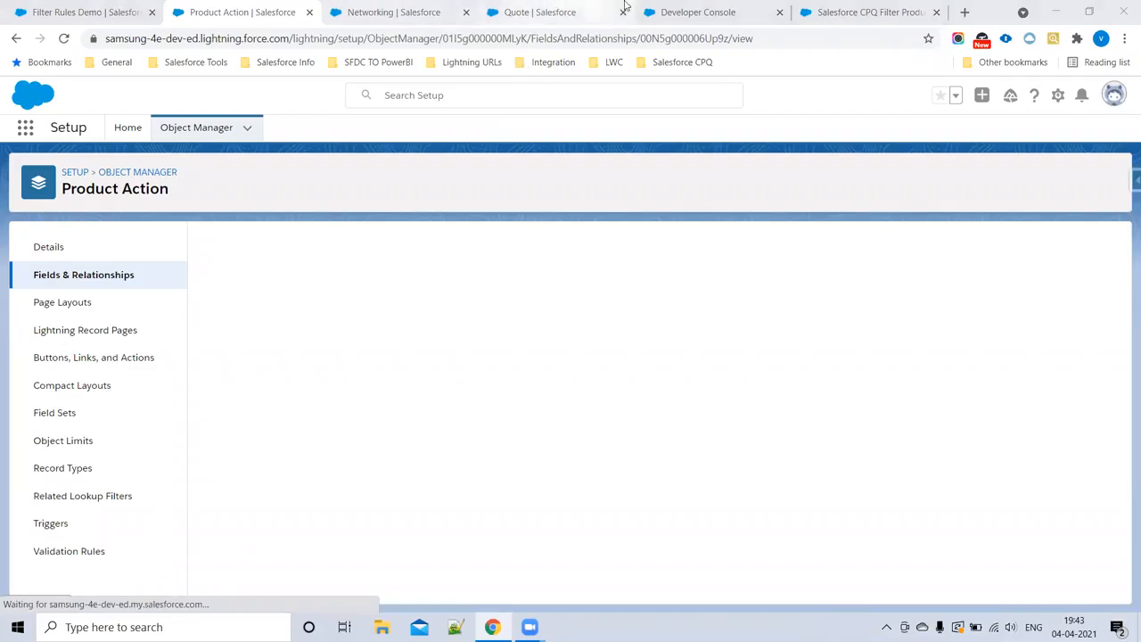
Step: Return to the Filter Rules Demo product rule and reload its page
left_click(526, 11)
left_click(392, 12)
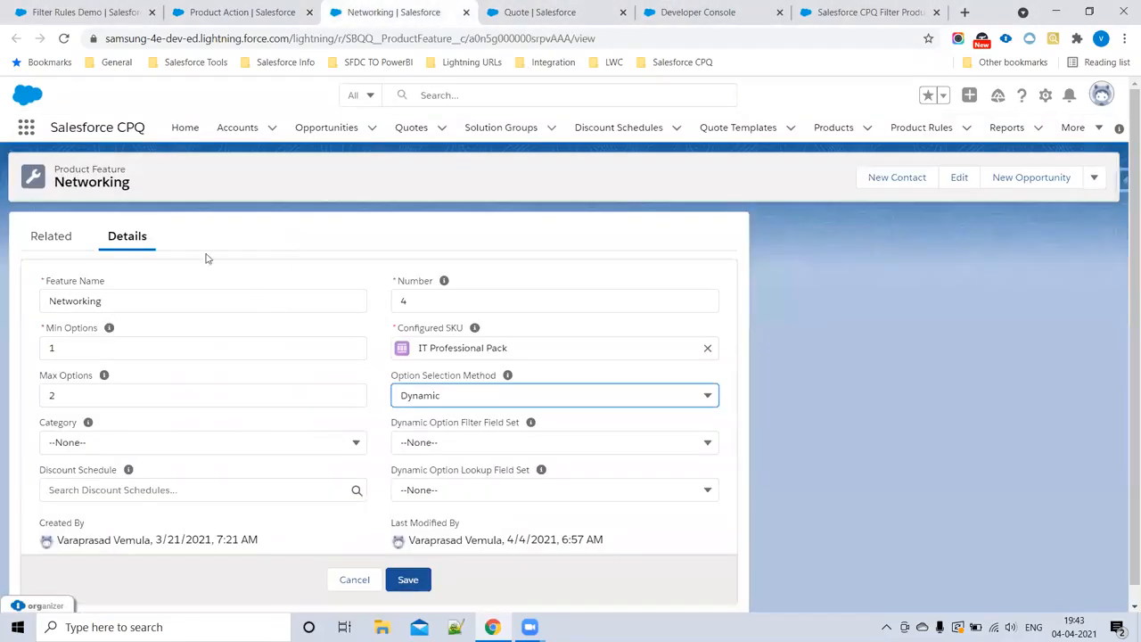
left_click(219, 12)
left_click(108, 7)
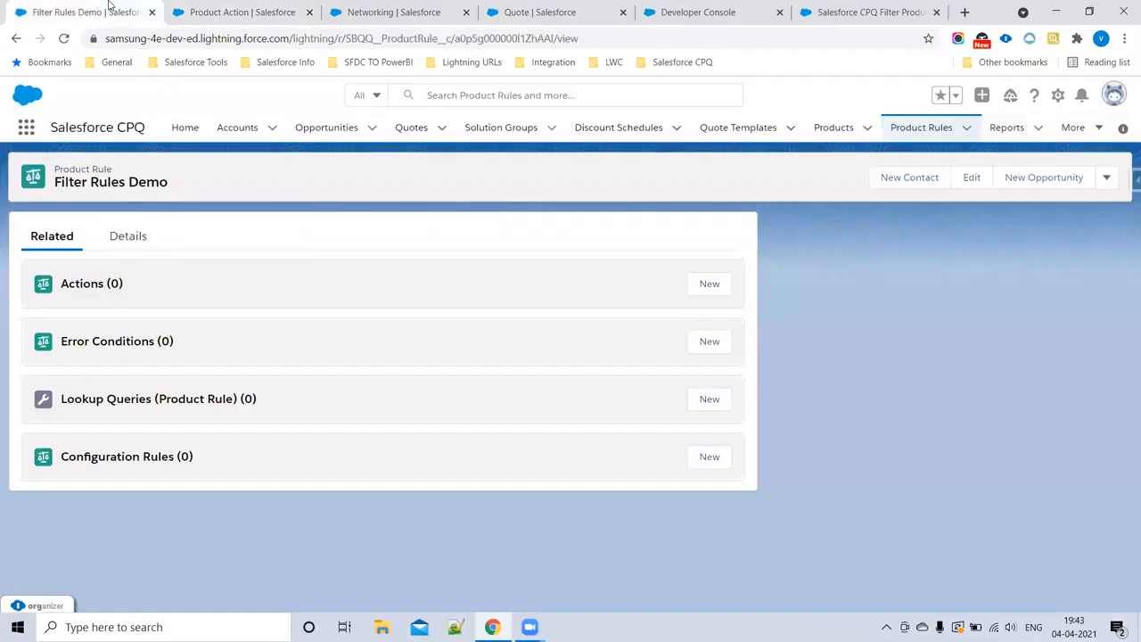
left_click(63, 39)
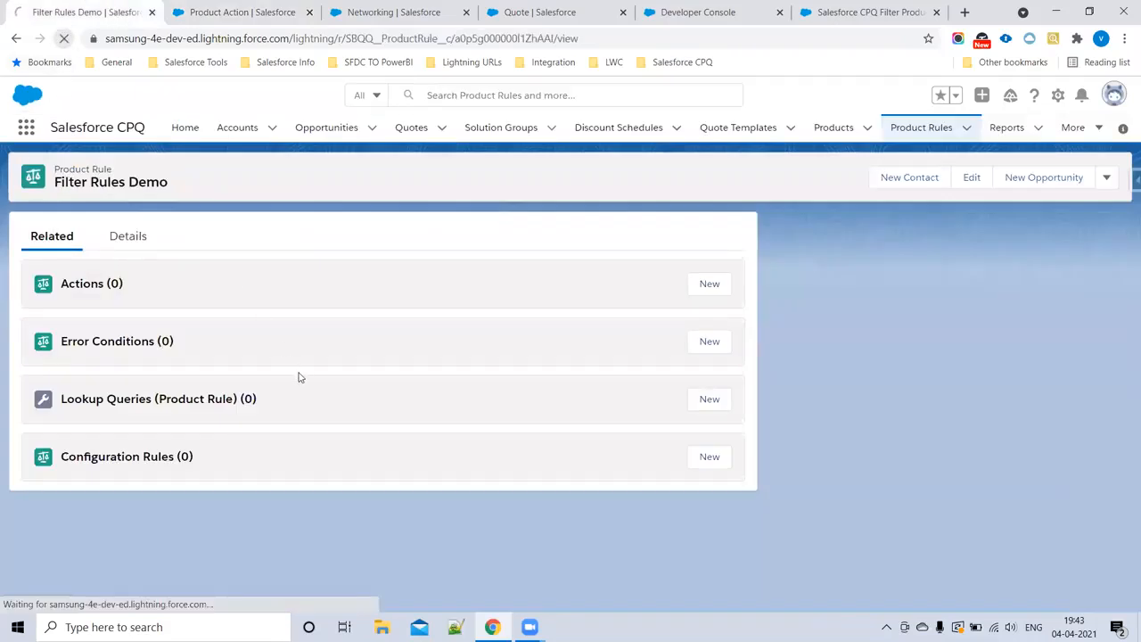
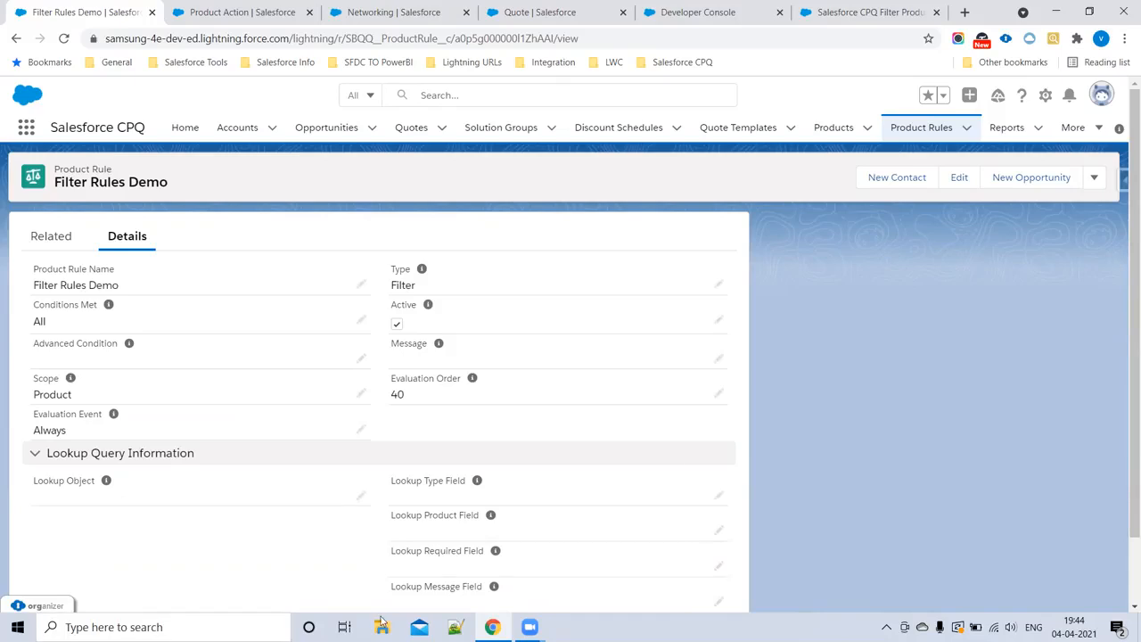
Step: Start a new product action for the Filter Rules Demo rule with type Optional Filter and product IT Professional Pack
left_click(51, 236)
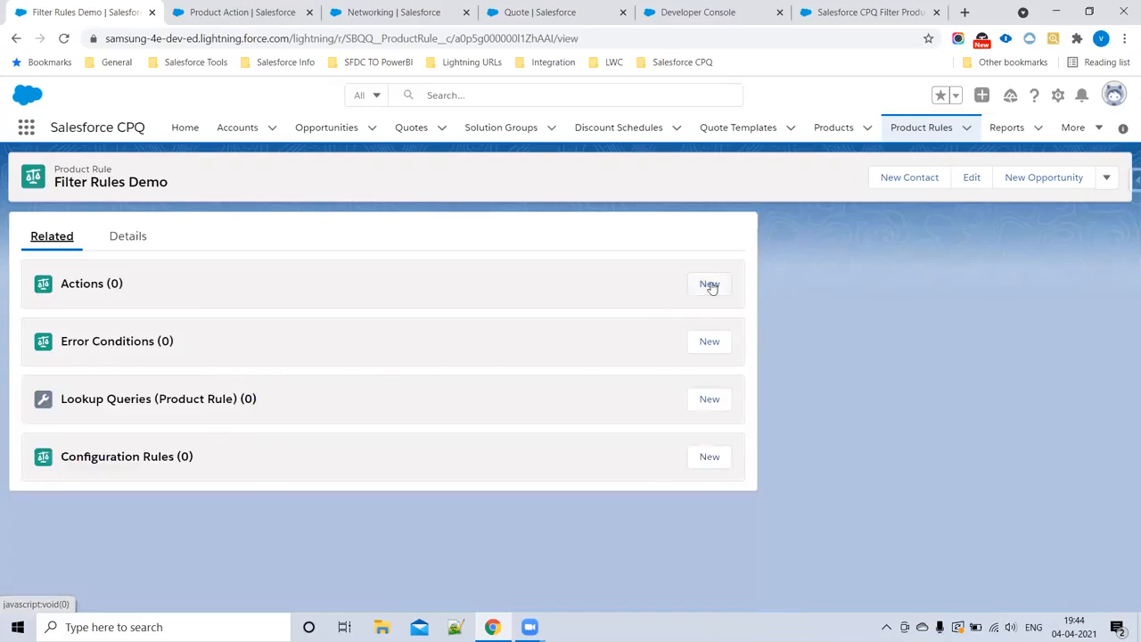
left_click(710, 285)
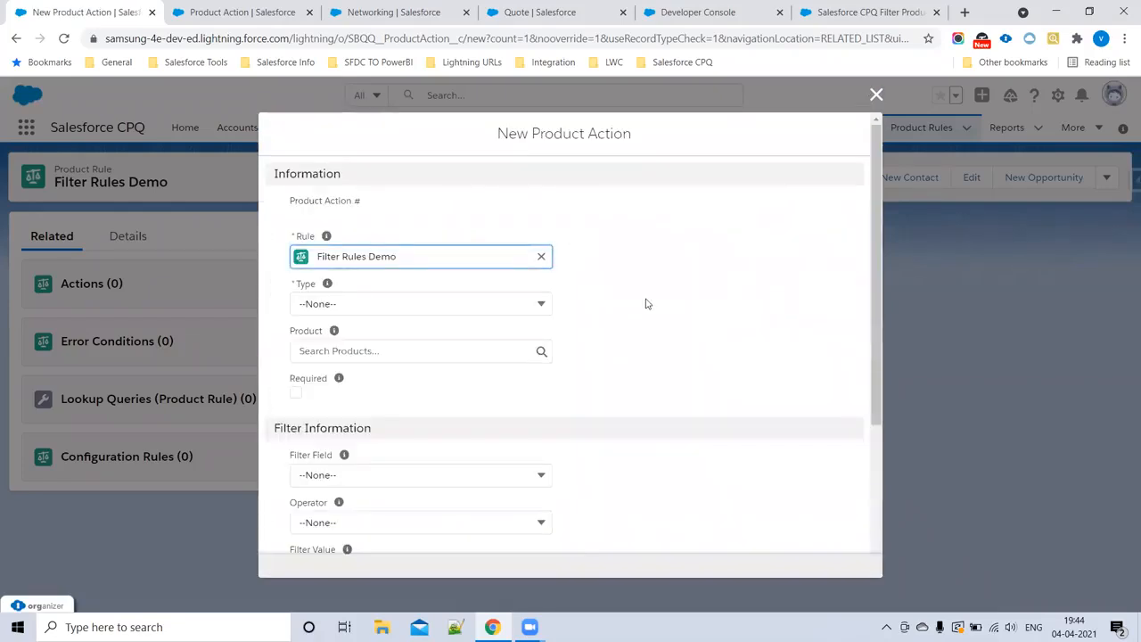
left_click(333, 301)
scroll(374, 510, "down", 3)
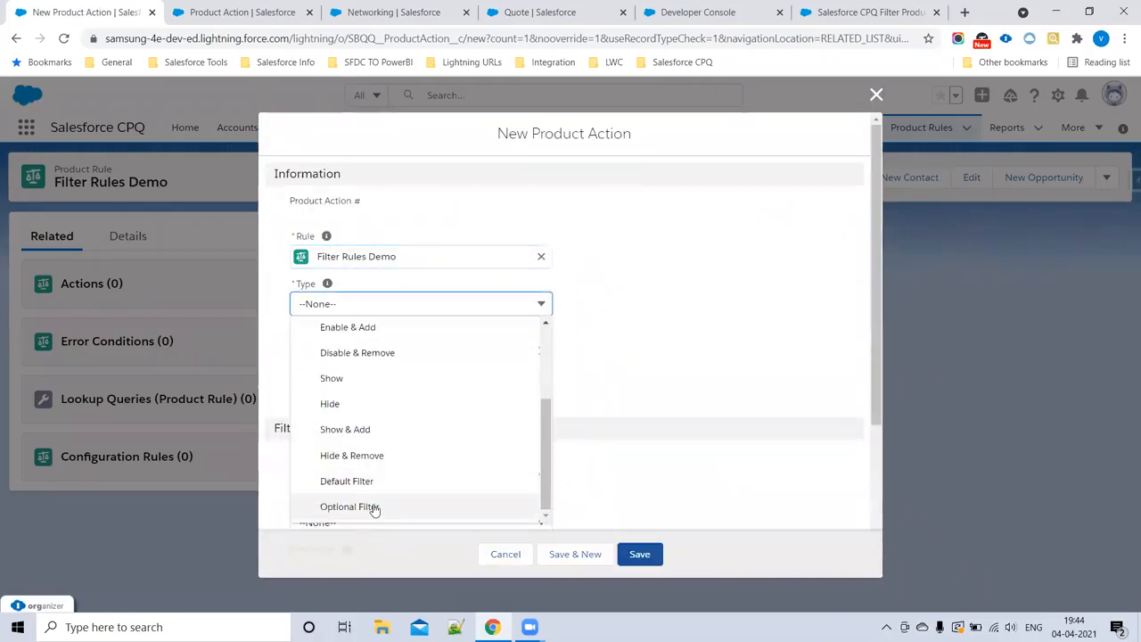
left_click(375, 507)
left_click(368, 351)
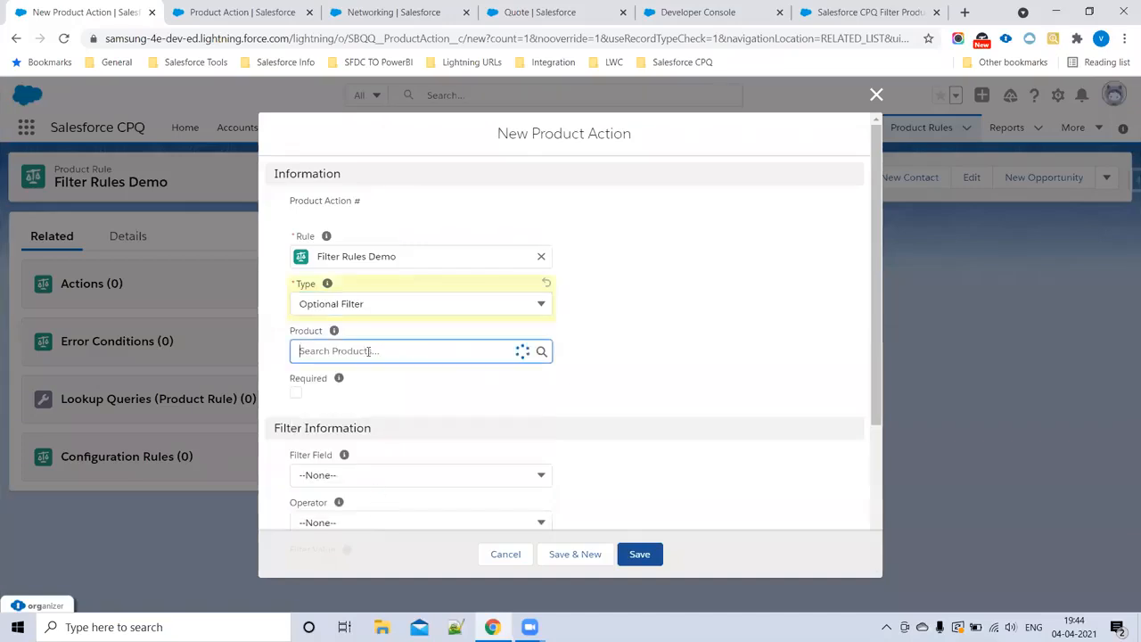
left_click(380, 407)
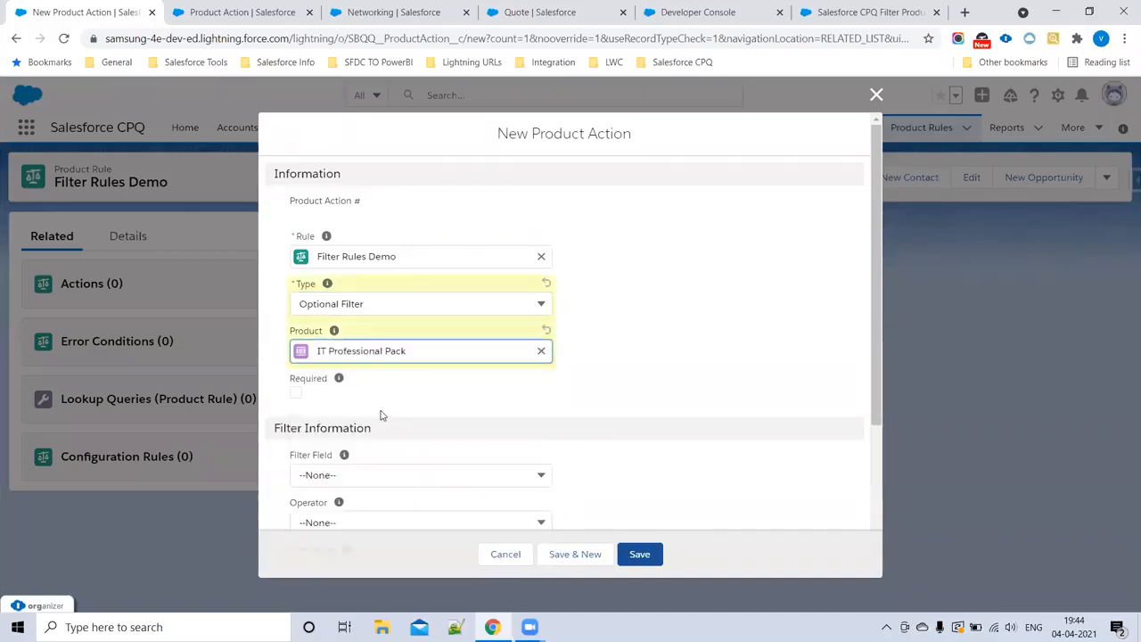
Step: Set the action's filter field to ProdFamily__c, operator to equals and filter value to Software, and save it
scroll(411, 430, "down", 2)
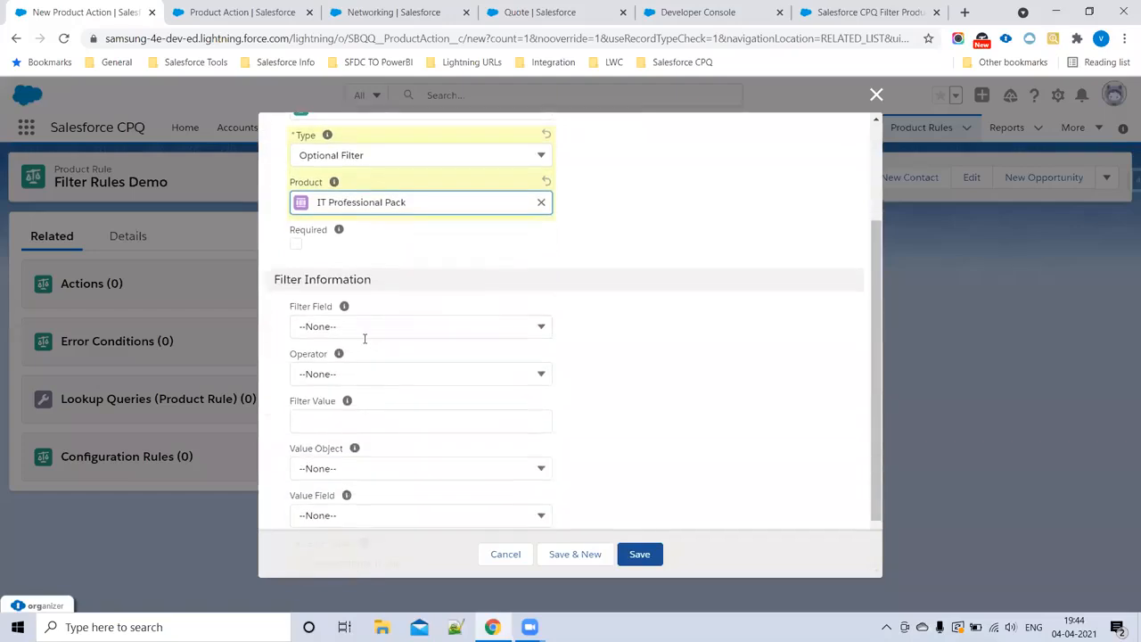
left_click(363, 332)
left_click(368, 432)
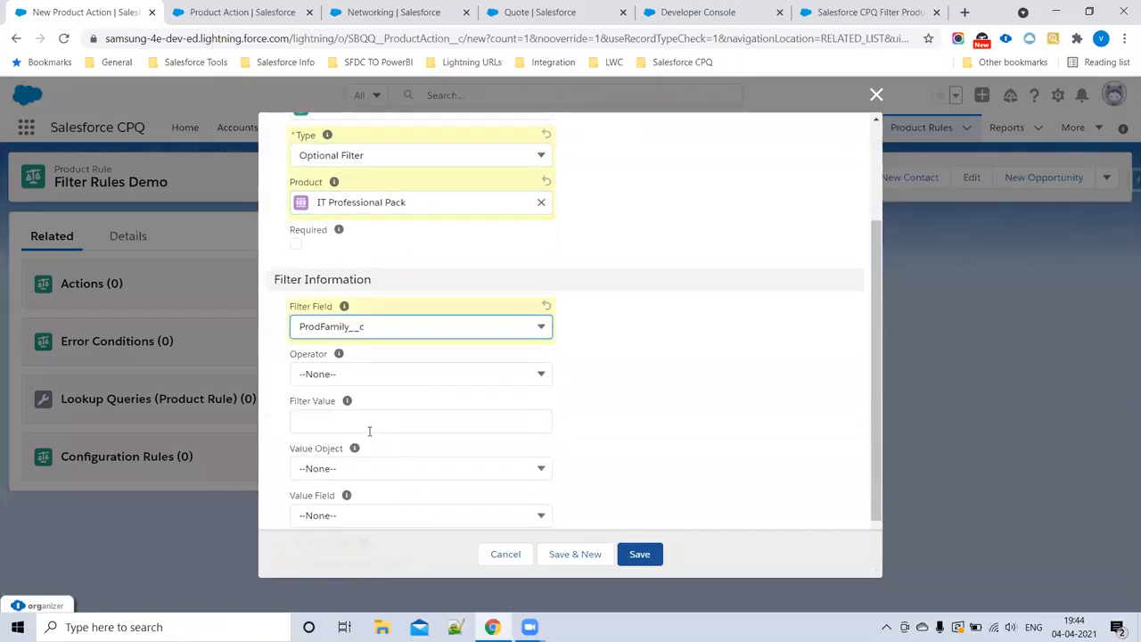
left_click(355, 378)
left_click(346, 421)
left_click(340, 414)
type("Software")
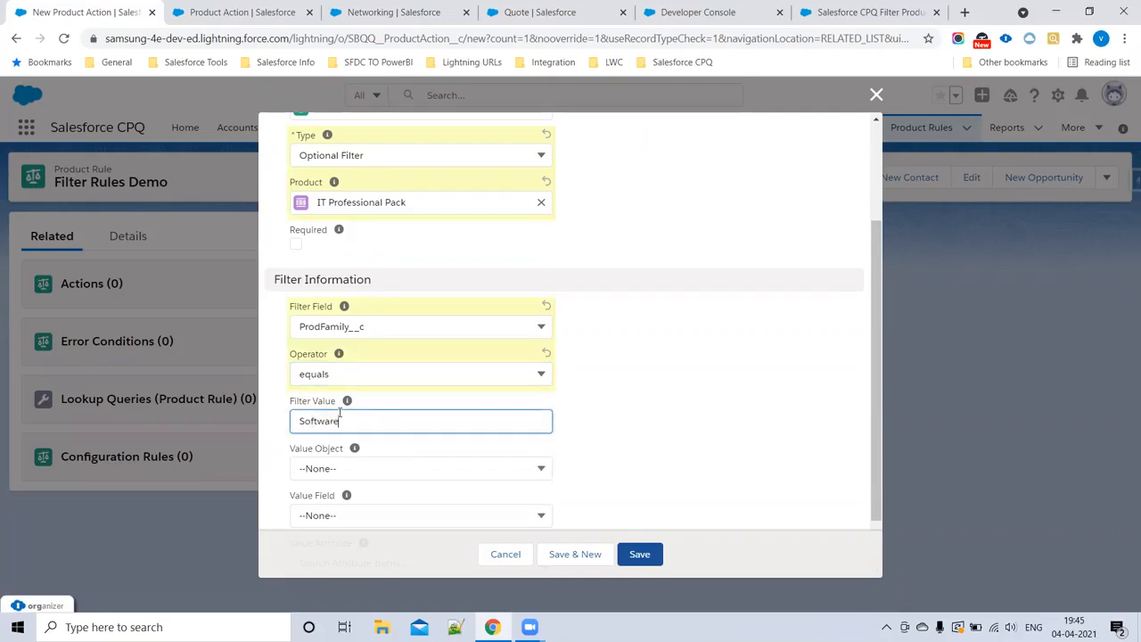
scroll(664, 358, "down", 1)
left_click(645, 552)
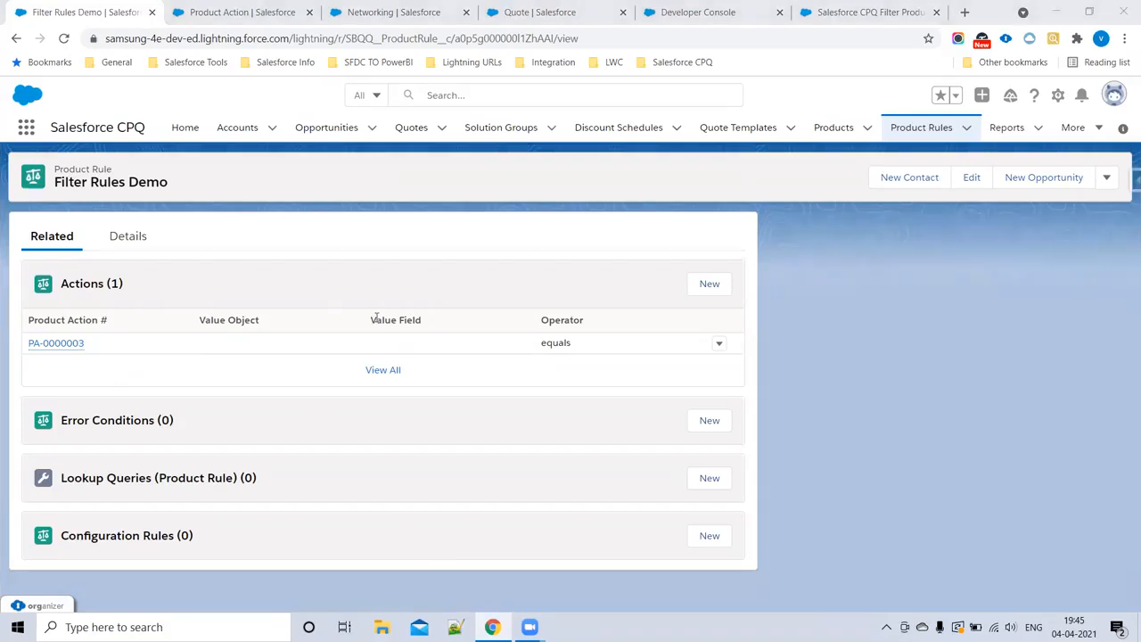
Step: Start a new configuration rule for the product rule, mark it active and set its product to IT Professional Pack
left_click(710, 538)
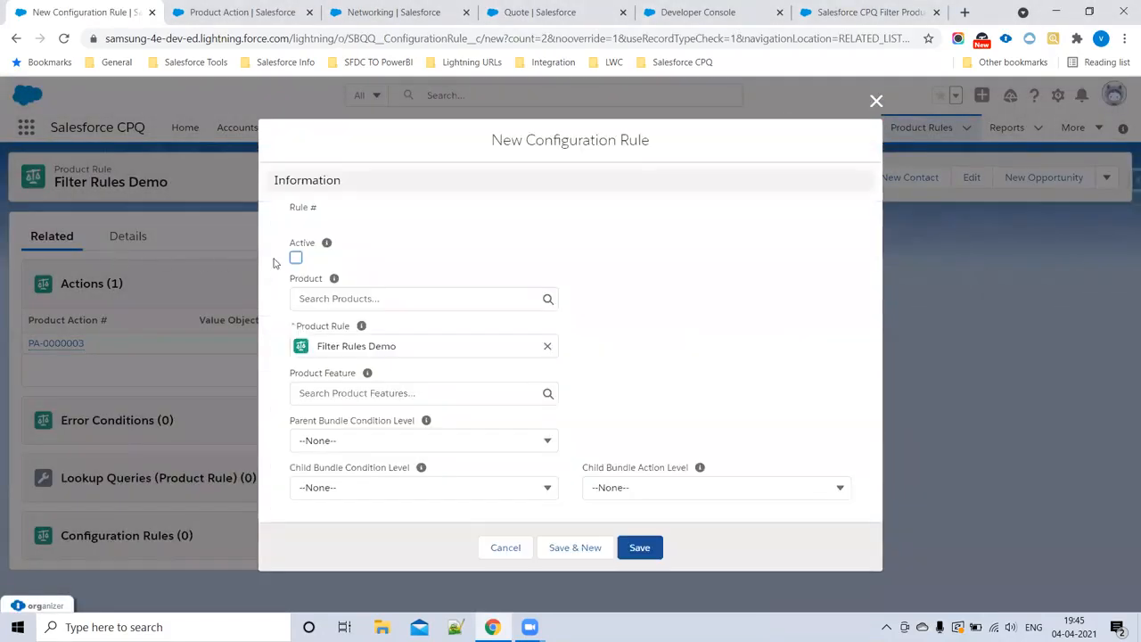
left_click(296, 260)
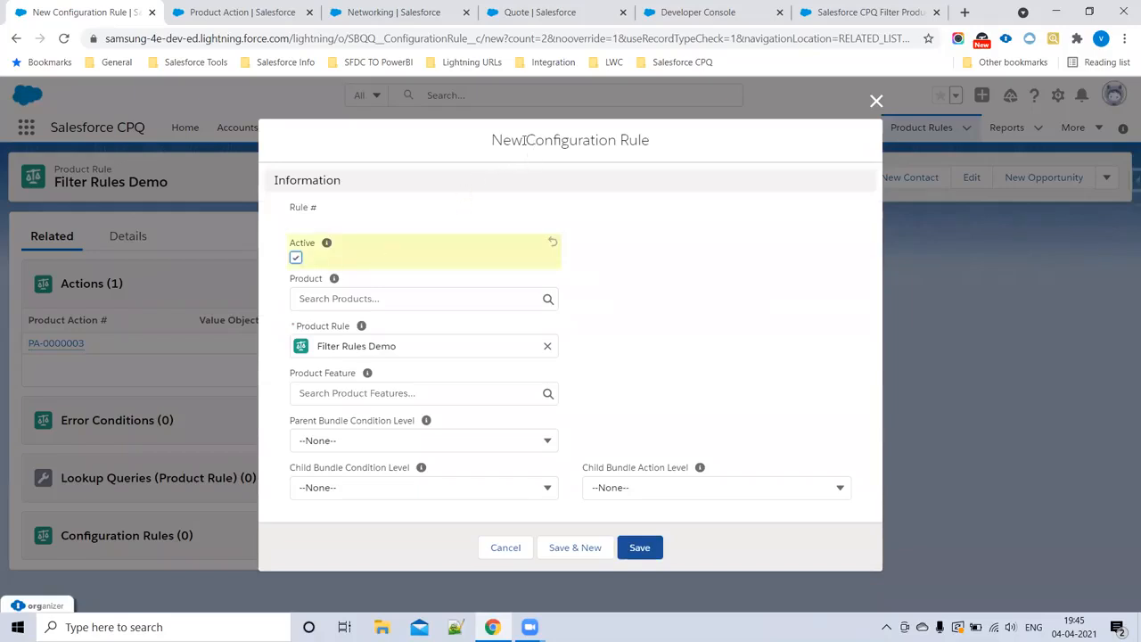
left_click_drag(525, 141, 715, 156)
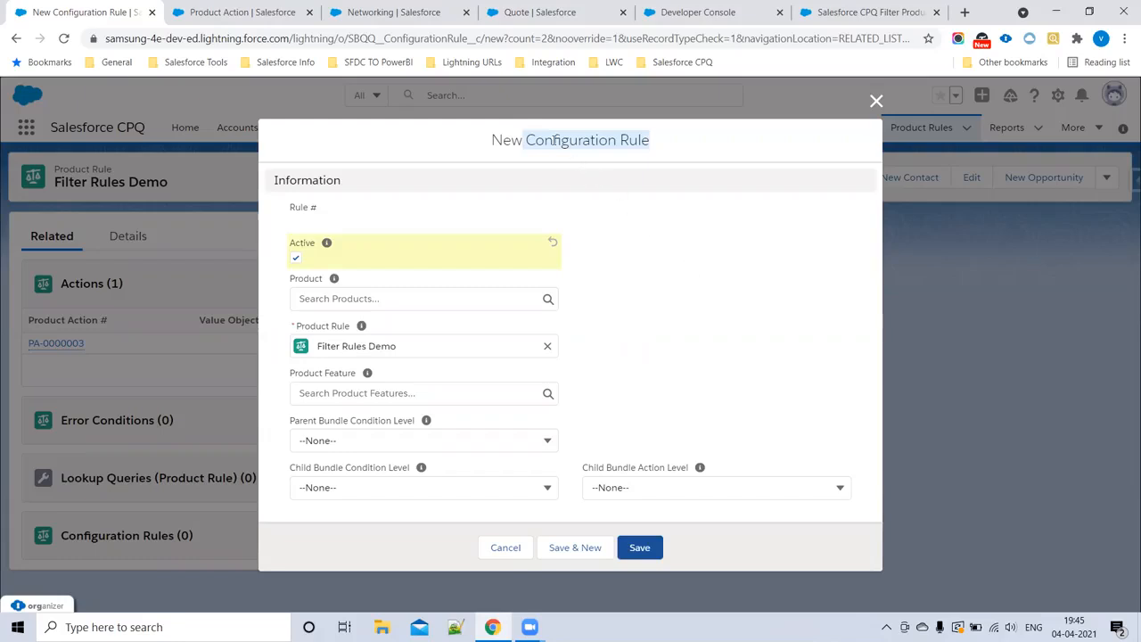
left_click(329, 305)
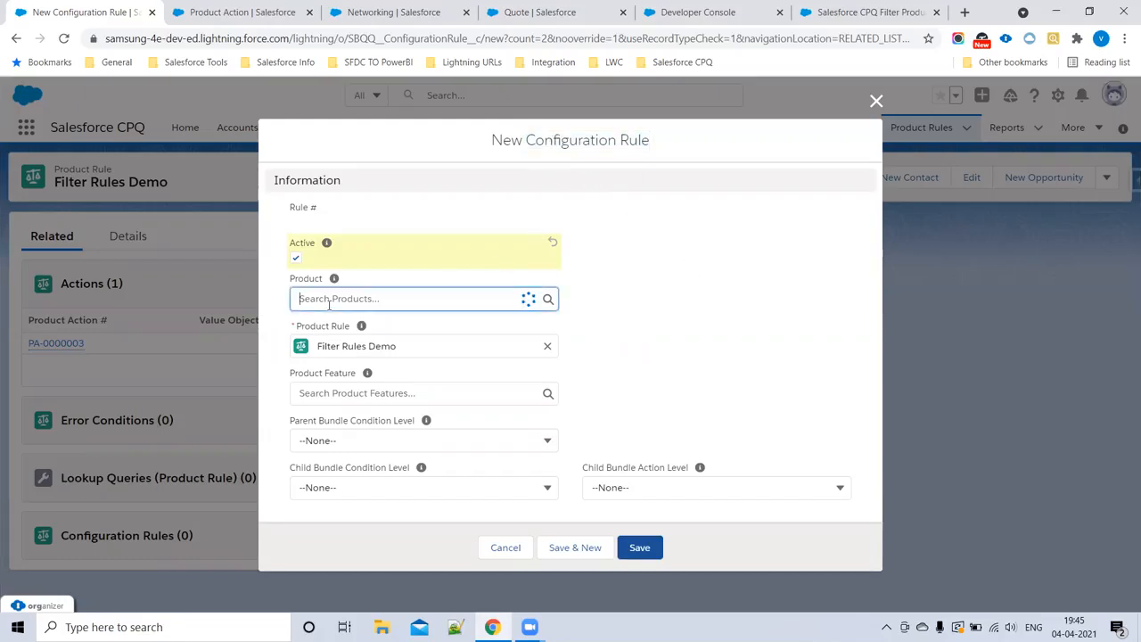
type("It")
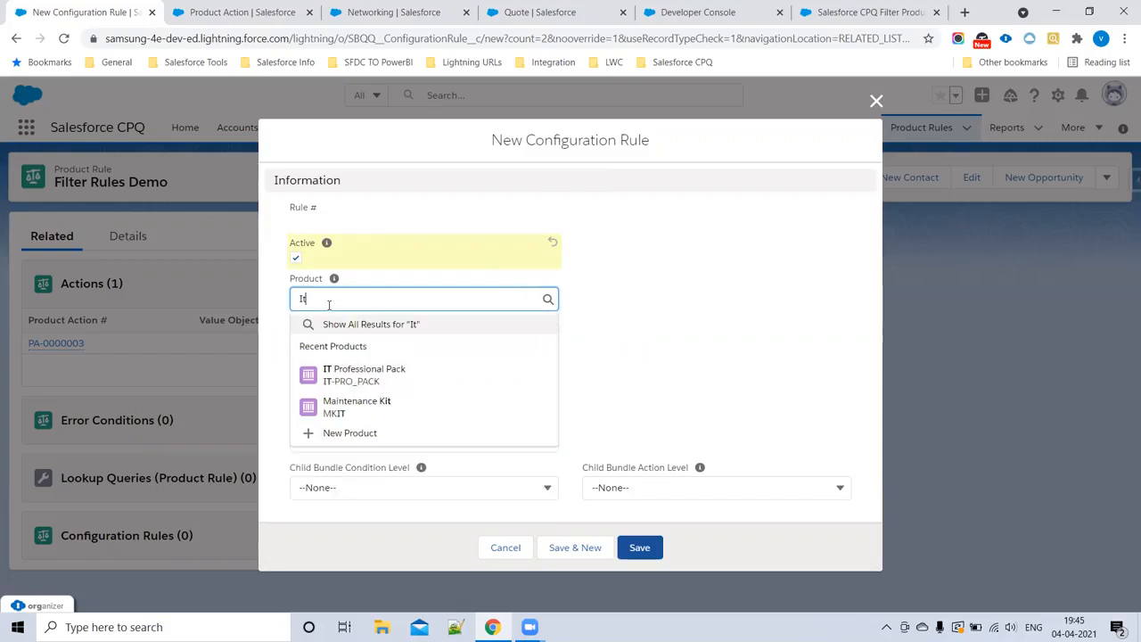
left_click(415, 383)
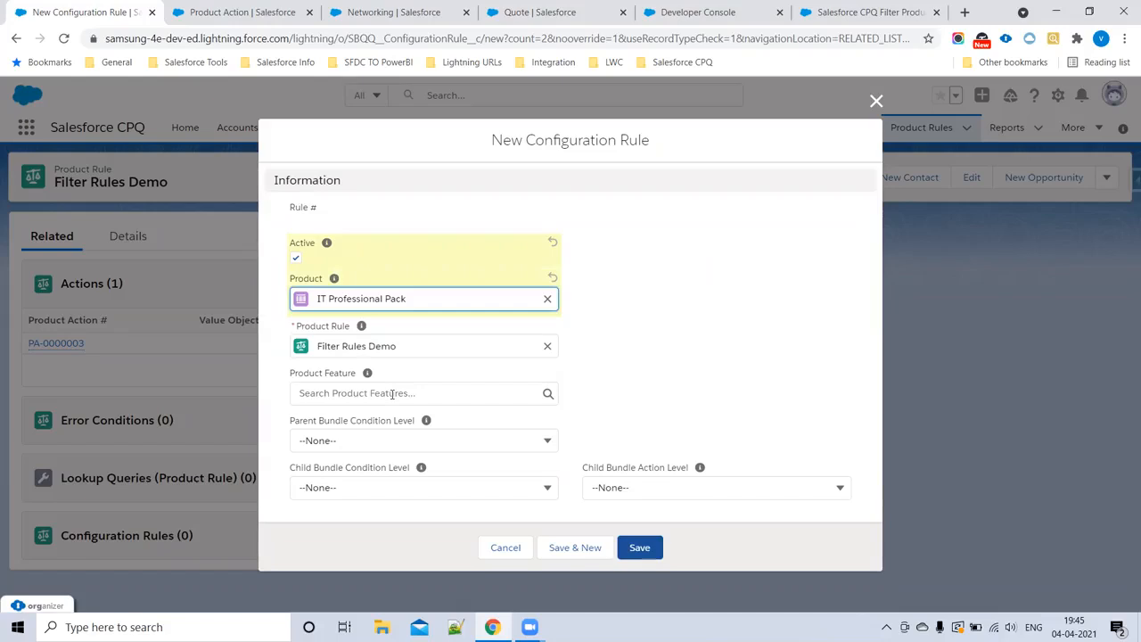
Step: Set the configuration rule's product feature to Networking and save it
left_click(392, 395)
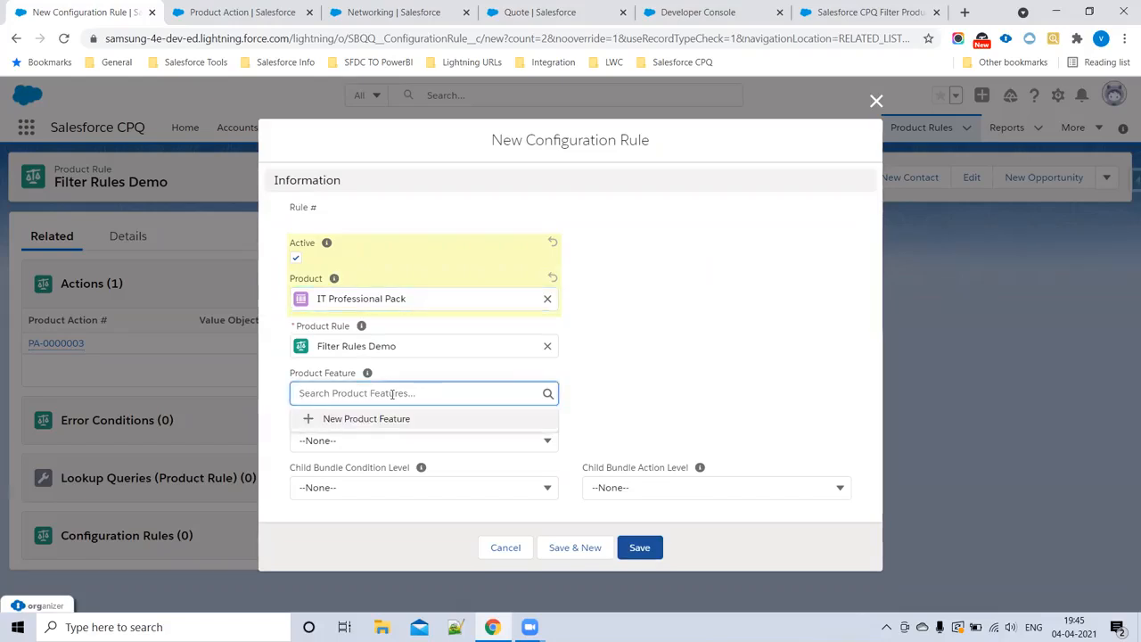
type("Net")
left_click(386, 435)
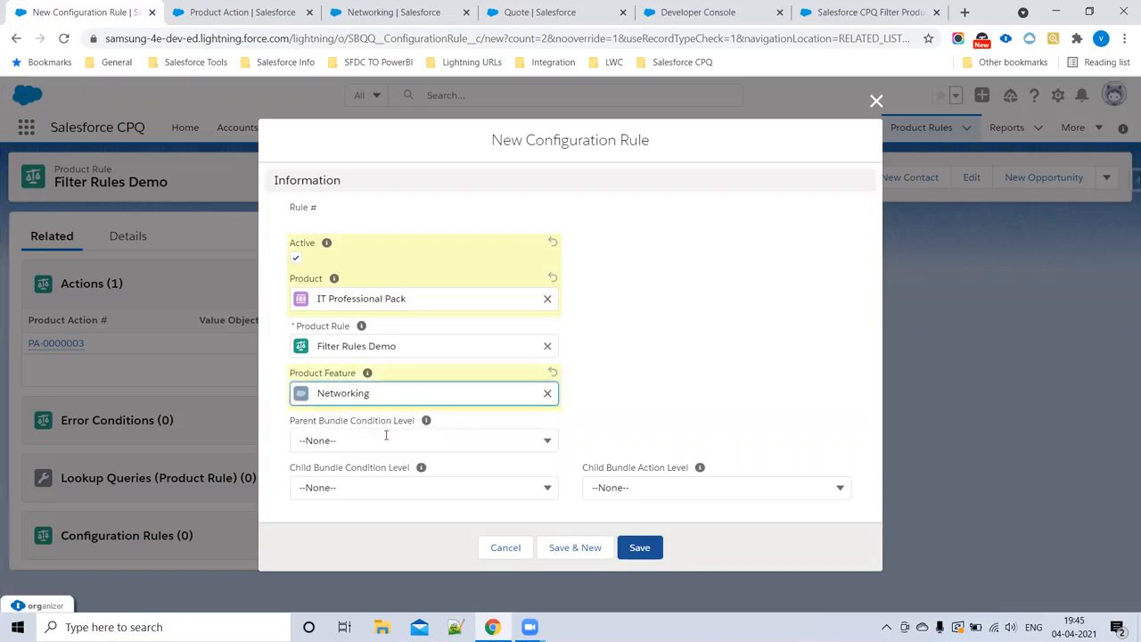
left_click(650, 554)
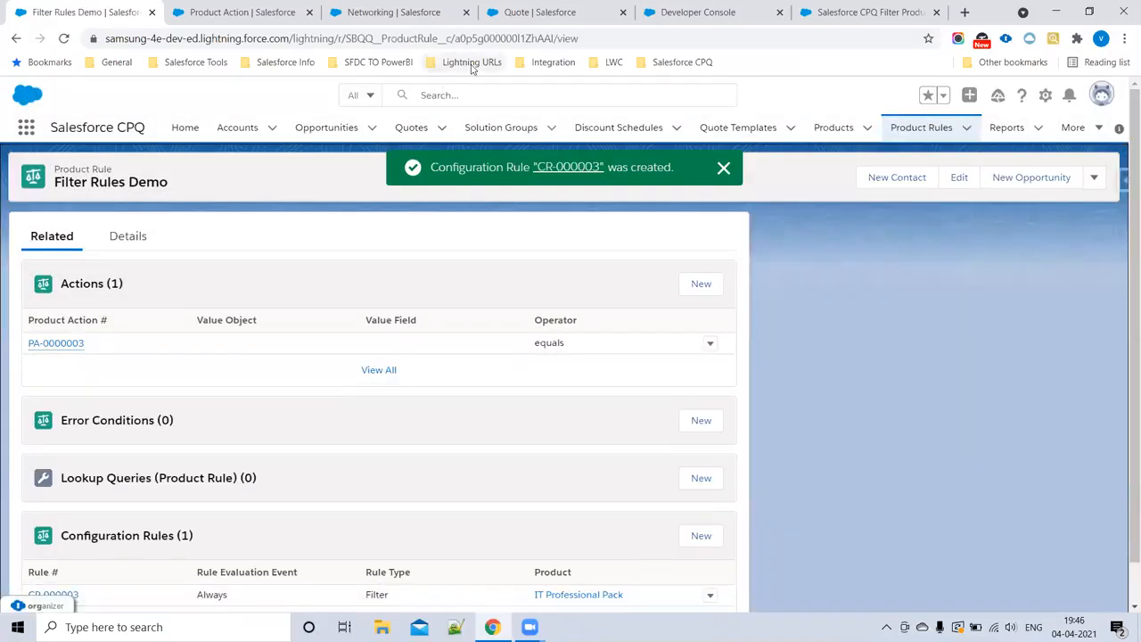
Step: Return to quote Q-00004, look over the unfiltered Networking options and reload the page
left_click(526, 9)
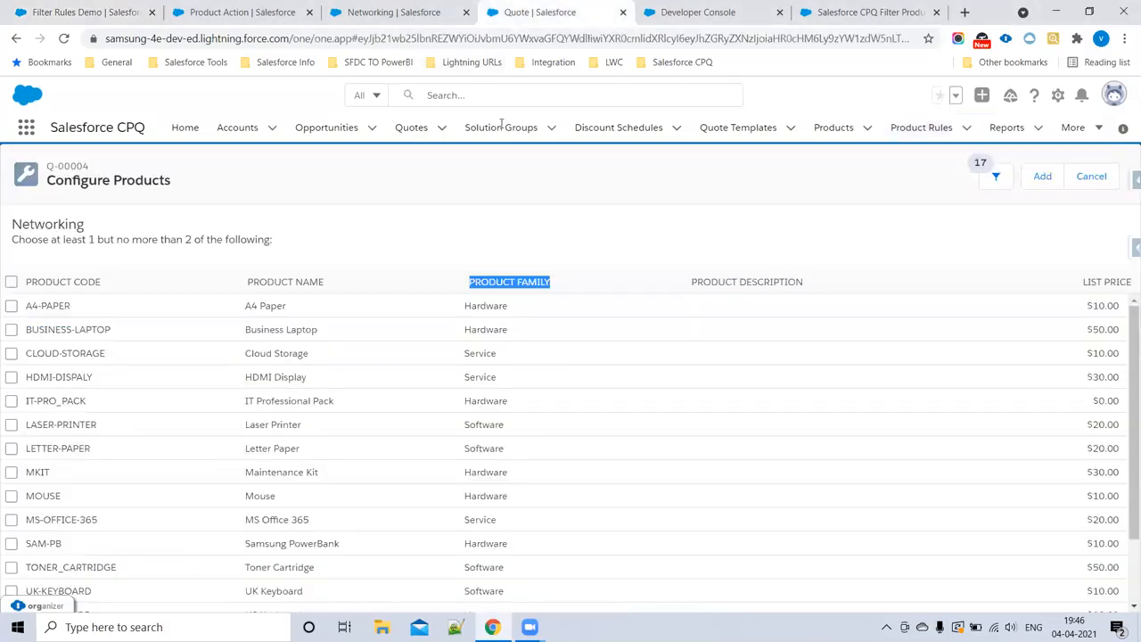
scroll(544, 384, "down", 1)
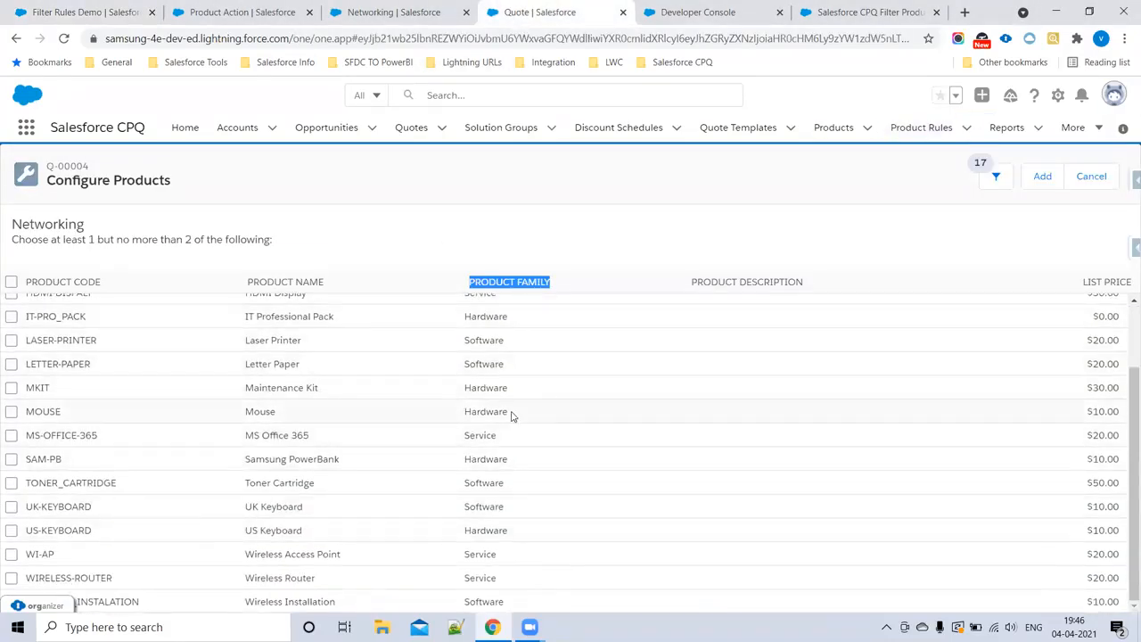
scroll(513, 414, "up", 1)
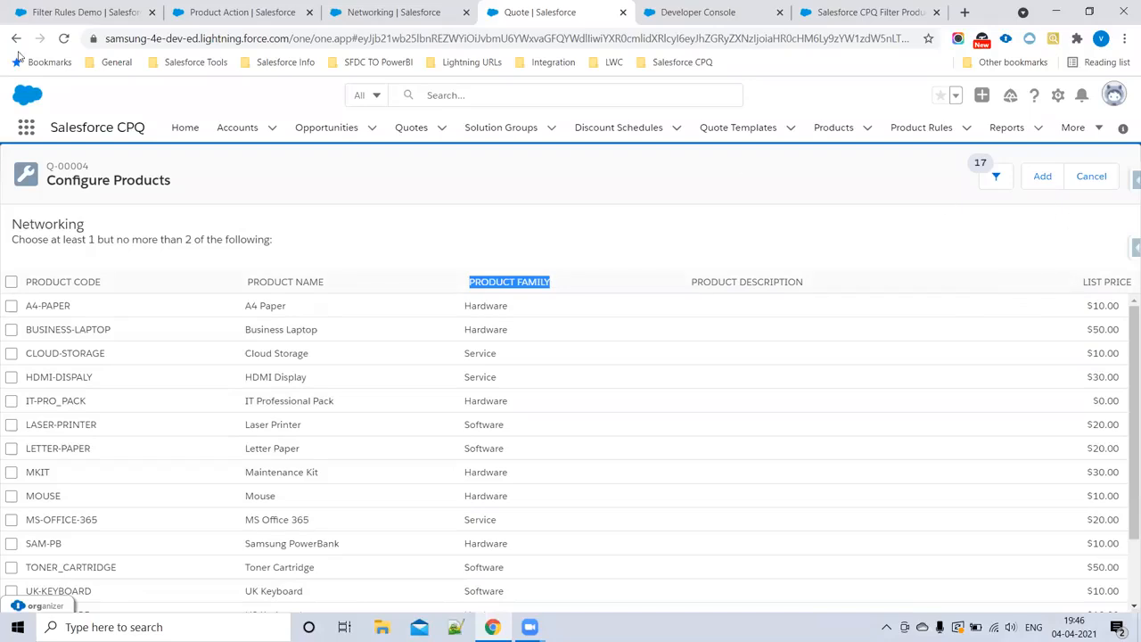
left_click(65, 39)
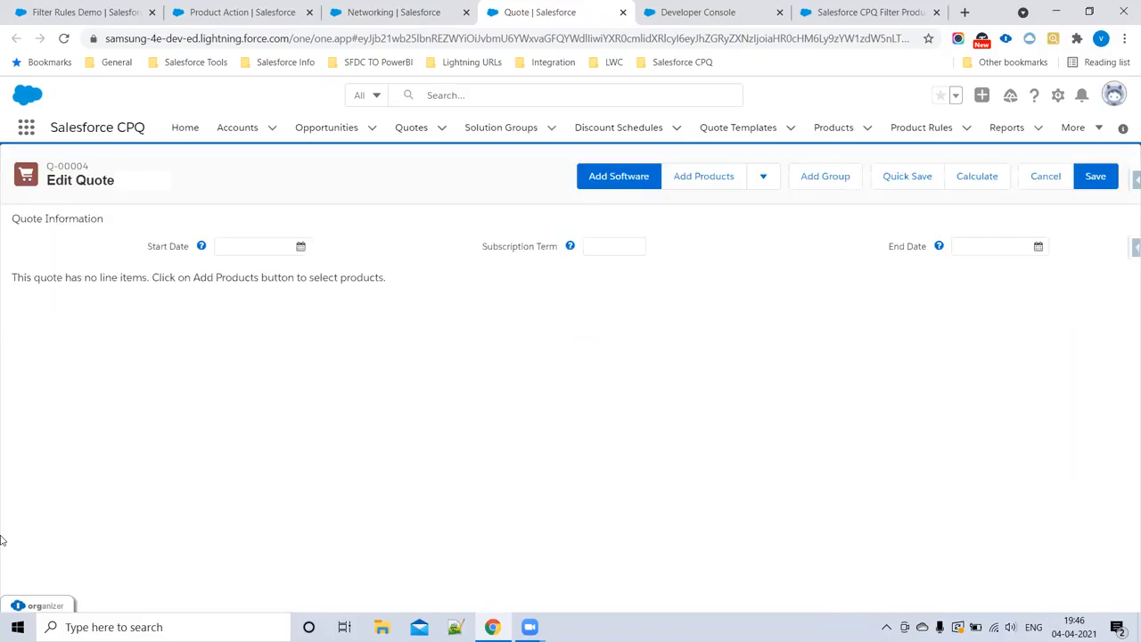
Step: Select IT Professional Pack for the quote and open the list of options to add for its Networking feature
left_click(703, 176)
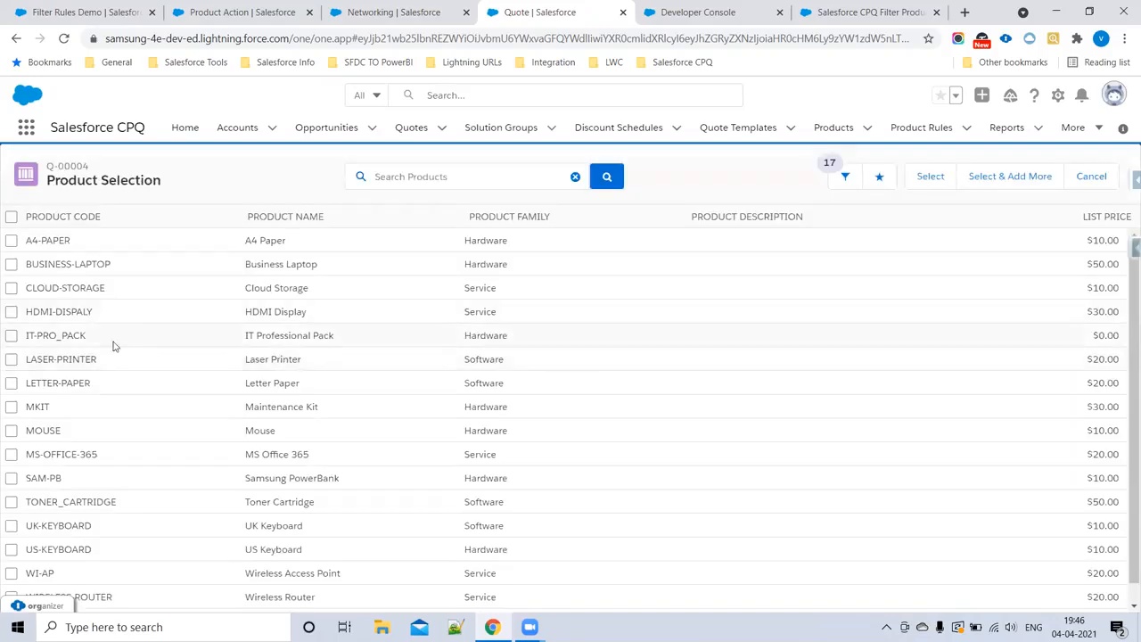
left_click(12, 336)
left_click(930, 177)
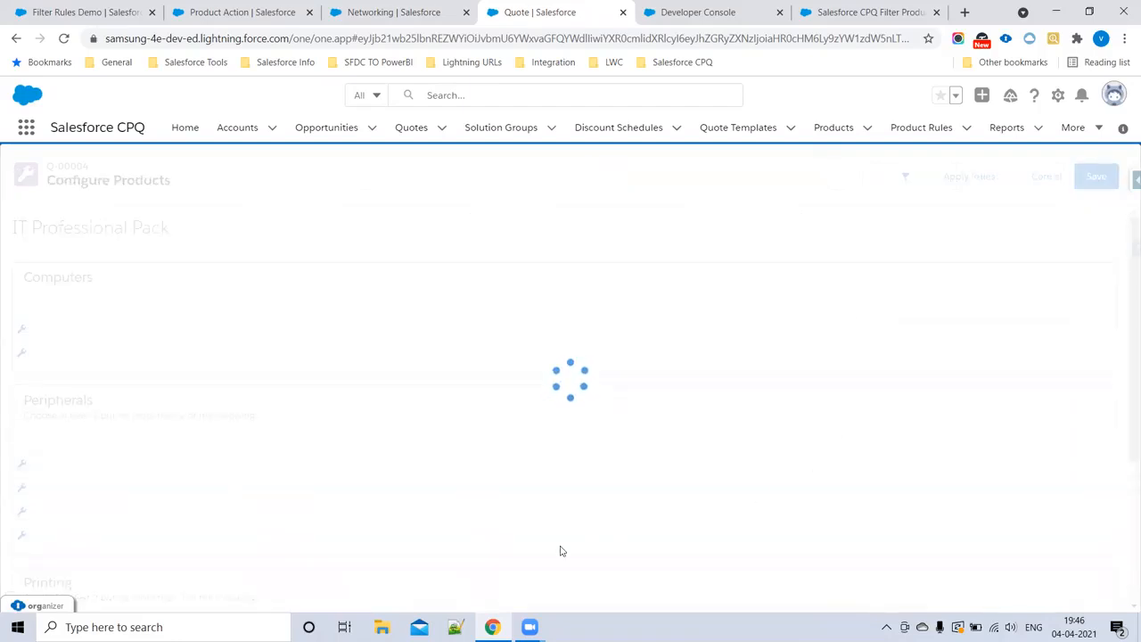
scroll(280, 372, "down", 3)
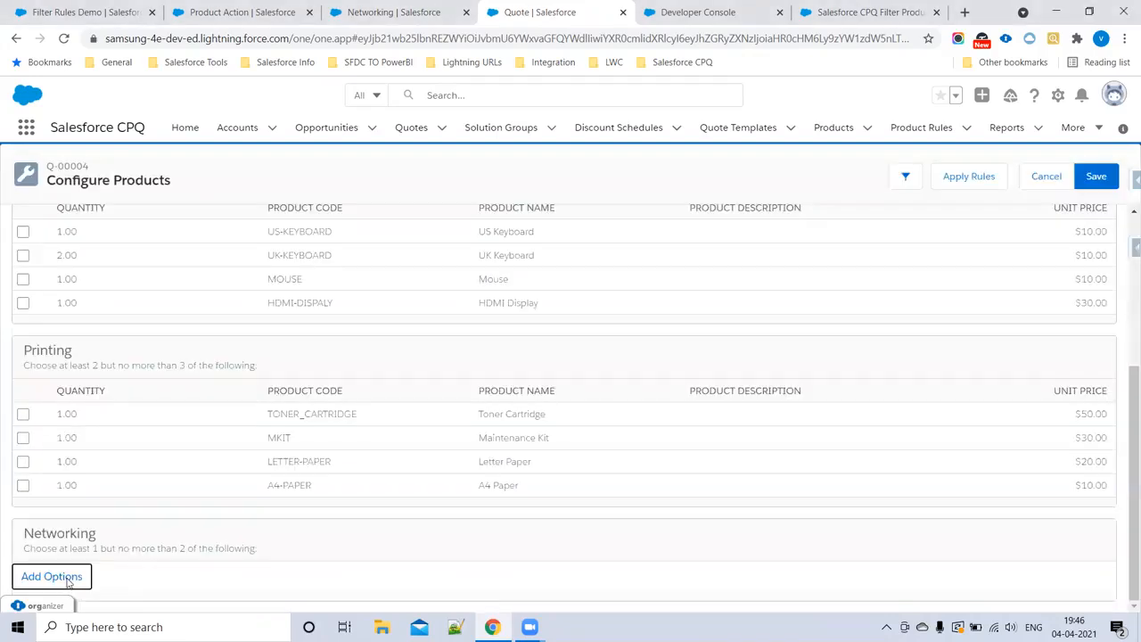
left_click(56, 576)
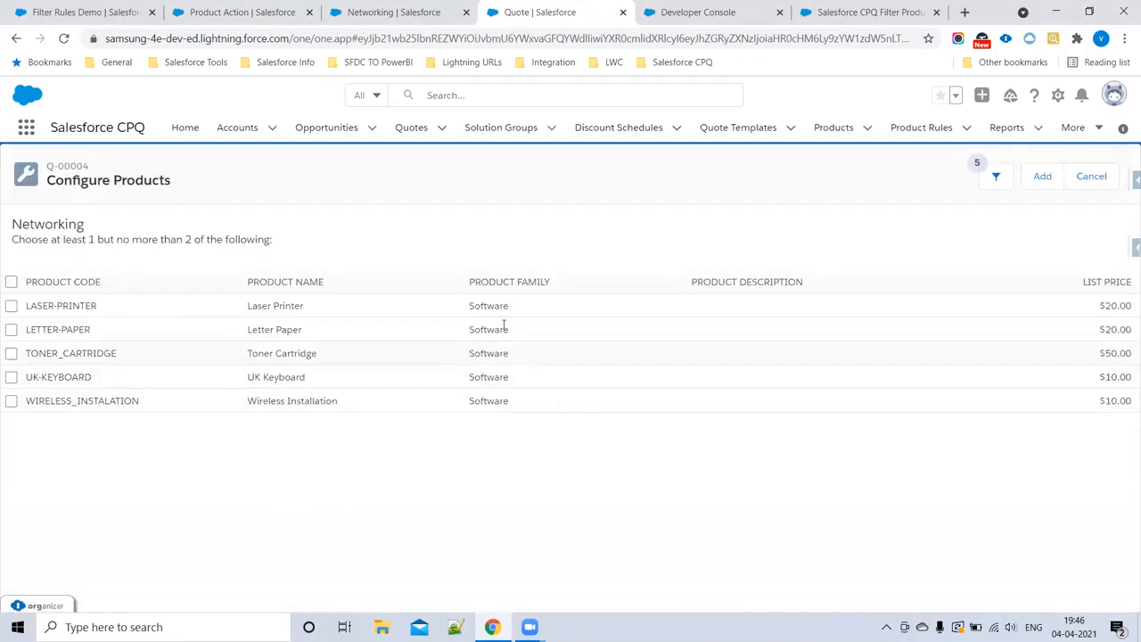
Step: Check the product family of the listed Networking options and look at the available filter fields
left_click_drag(472, 306, 509, 448)
left_click(503, 494)
left_click(995, 180)
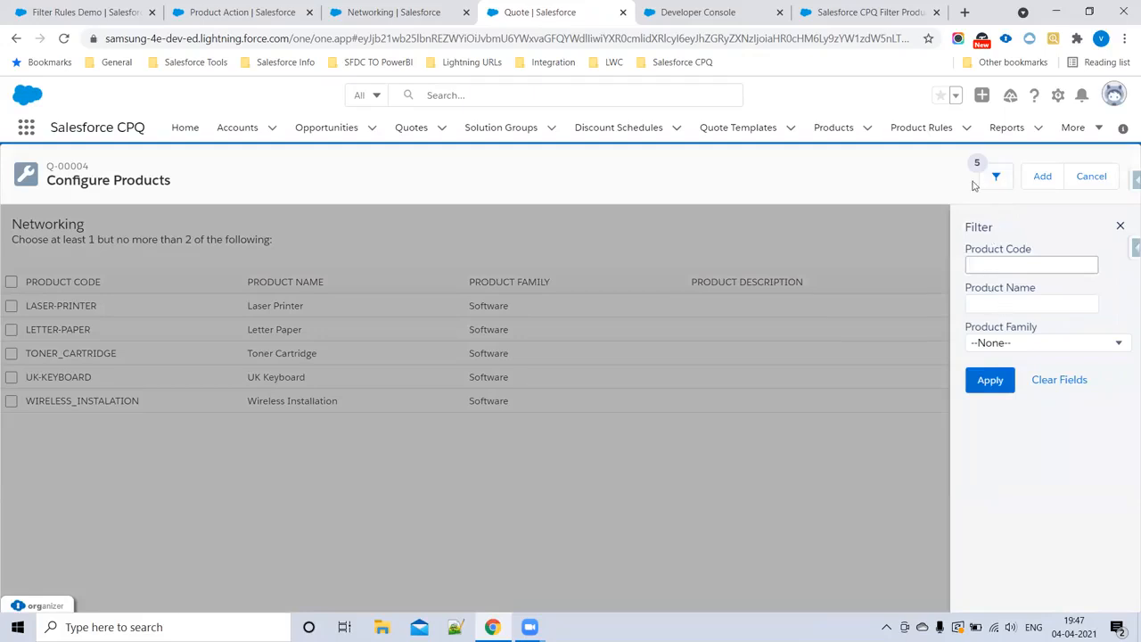
left_click(1120, 227)
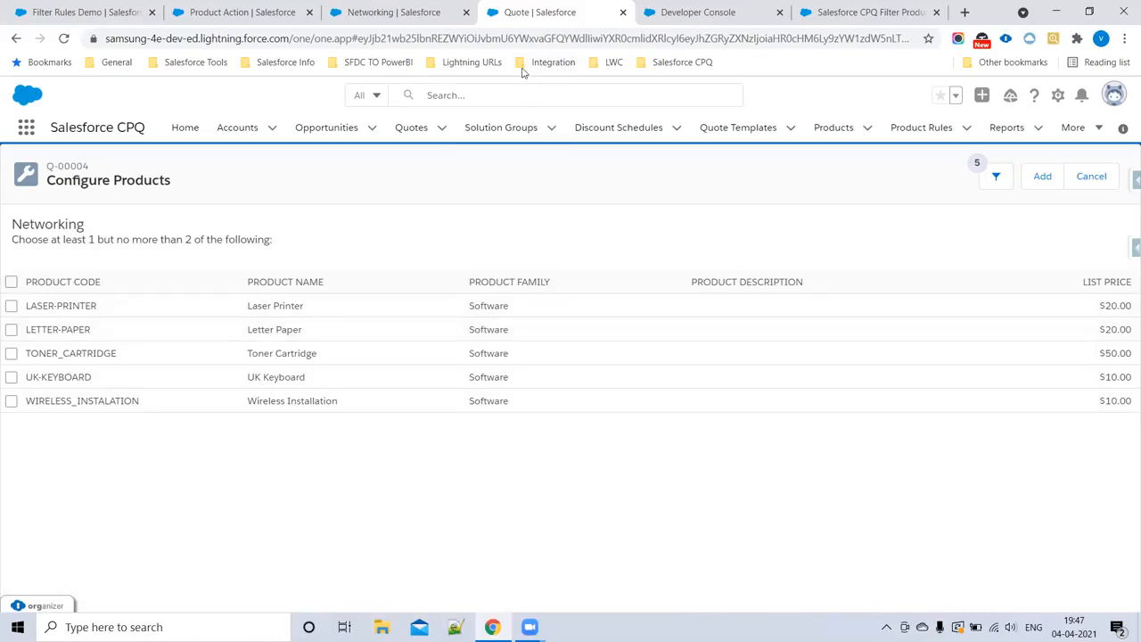
Step: Switch to the Salesforce help article and review its overview steps and the ProdFamily formula field instructions for the Product object
left_click(836, 18)
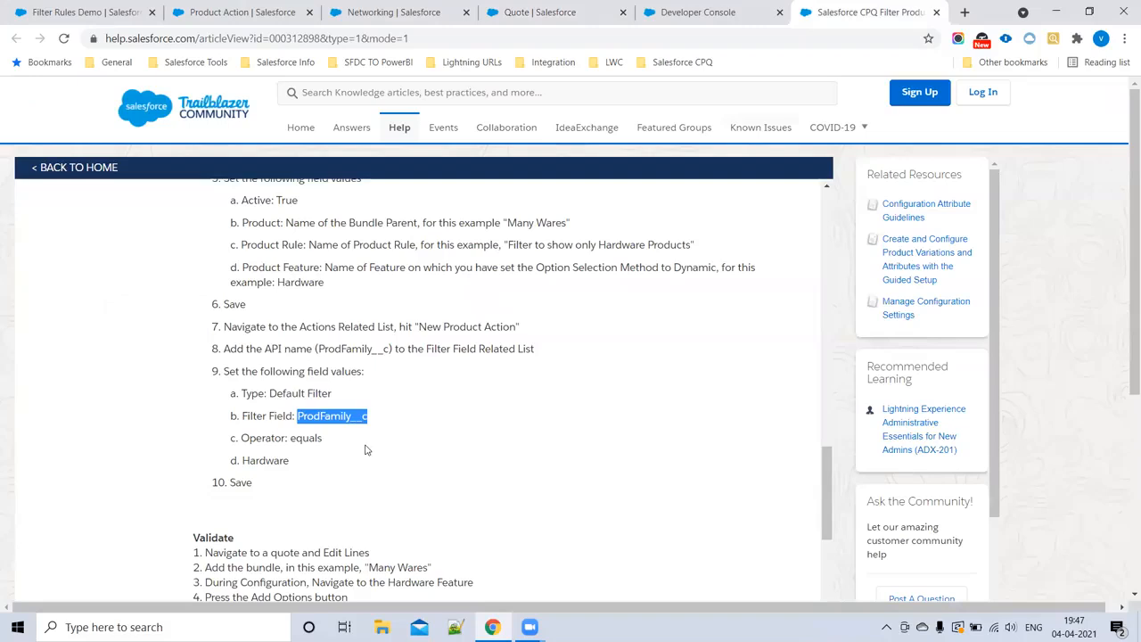
scroll(366, 447, "up", 10)
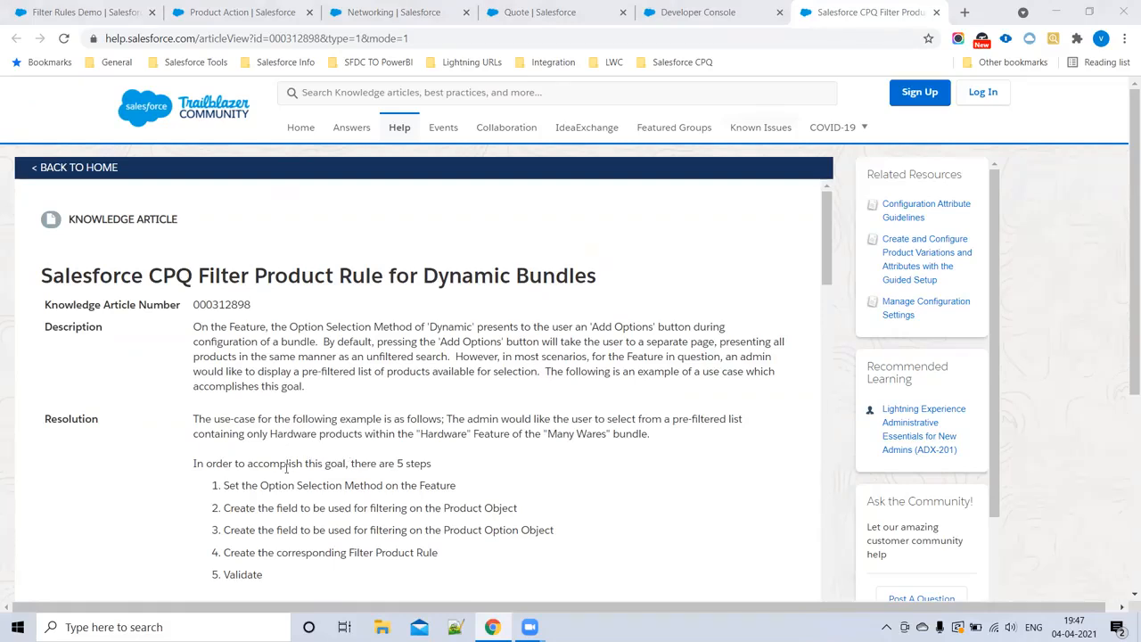
scroll(288, 470, "down", 2)
left_click_drag(452, 425, 145, 321)
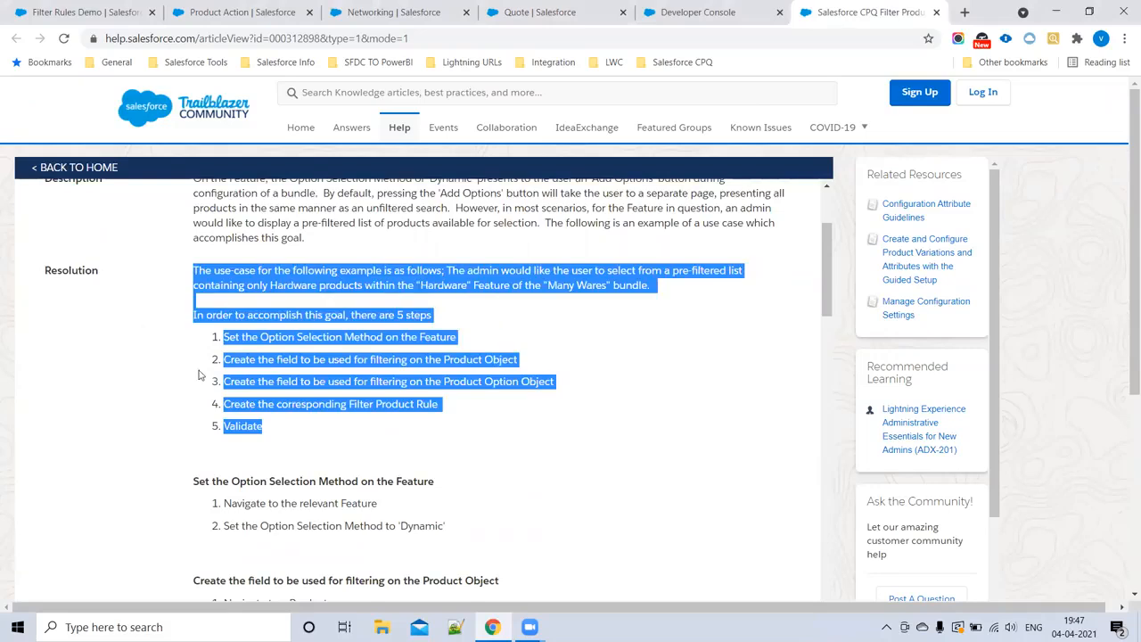
scroll(201, 375, "down", 3)
left_click_drag(215, 382, 524, 490)
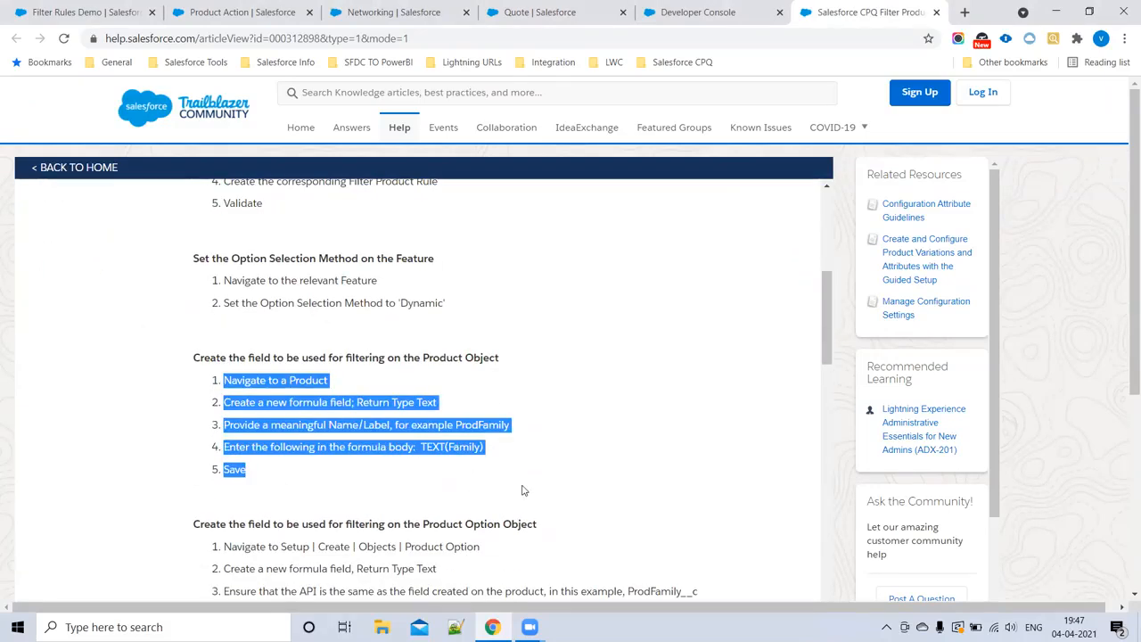
double_click(462, 426)
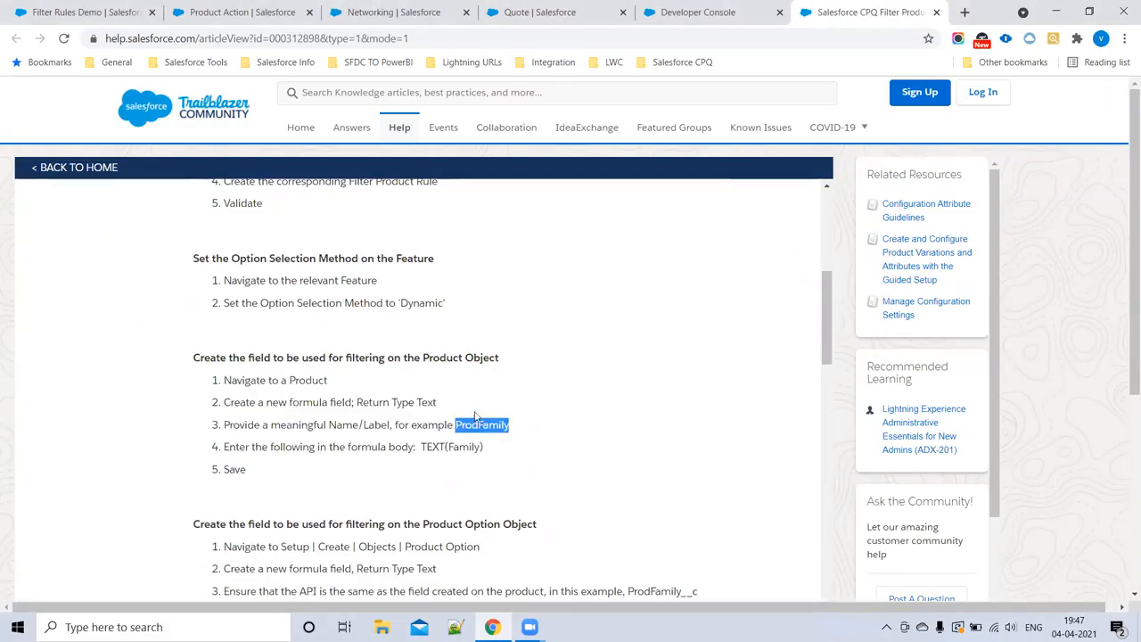
Step: Review the help article's instructions for creating the matching formula field on the Product Option object
scroll(476, 416, "down", 2)
left_click(483, 299)
left_click_drag(482, 299, 214, 294)
left_click_drag(526, 465, 193, 207)
scroll(495, 497, "down", 3)
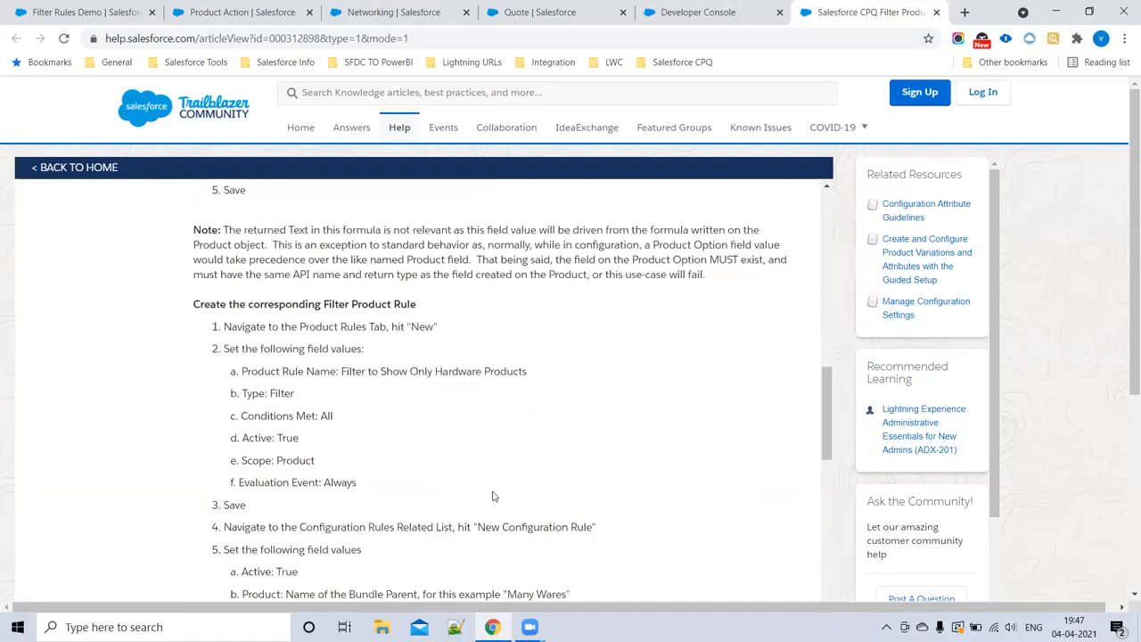
Step: Review the article's field values for the filter product rule, its configuration rule and its product action
left_click_drag(242, 361, 360, 526)
double_click(295, 460)
scroll(351, 479, "down", 2)
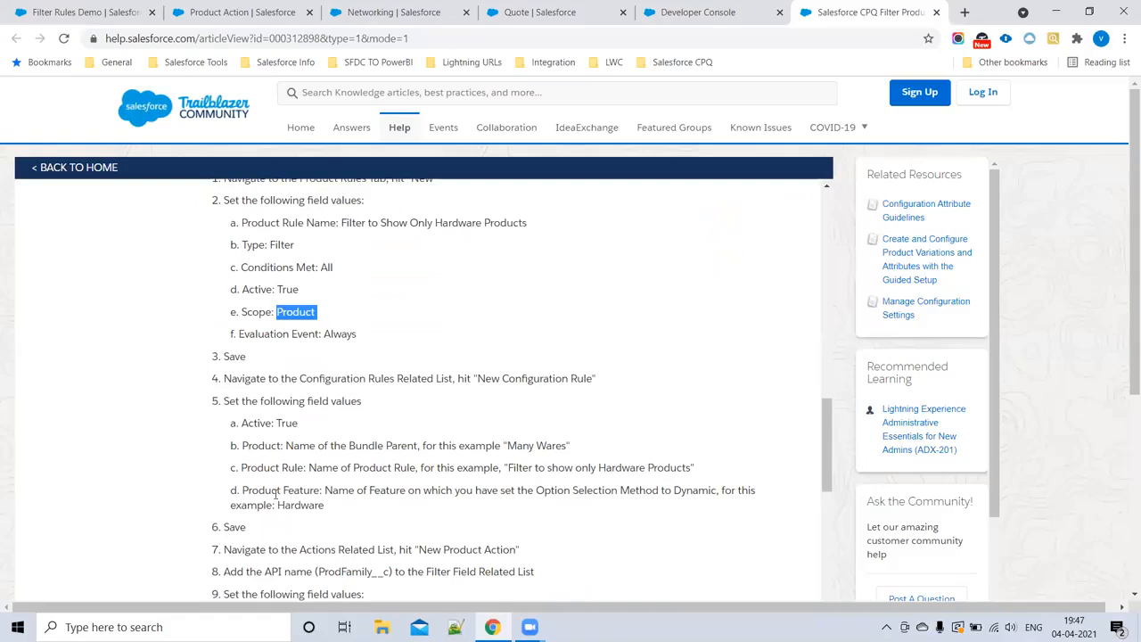
scroll(276, 495, "down", 3)
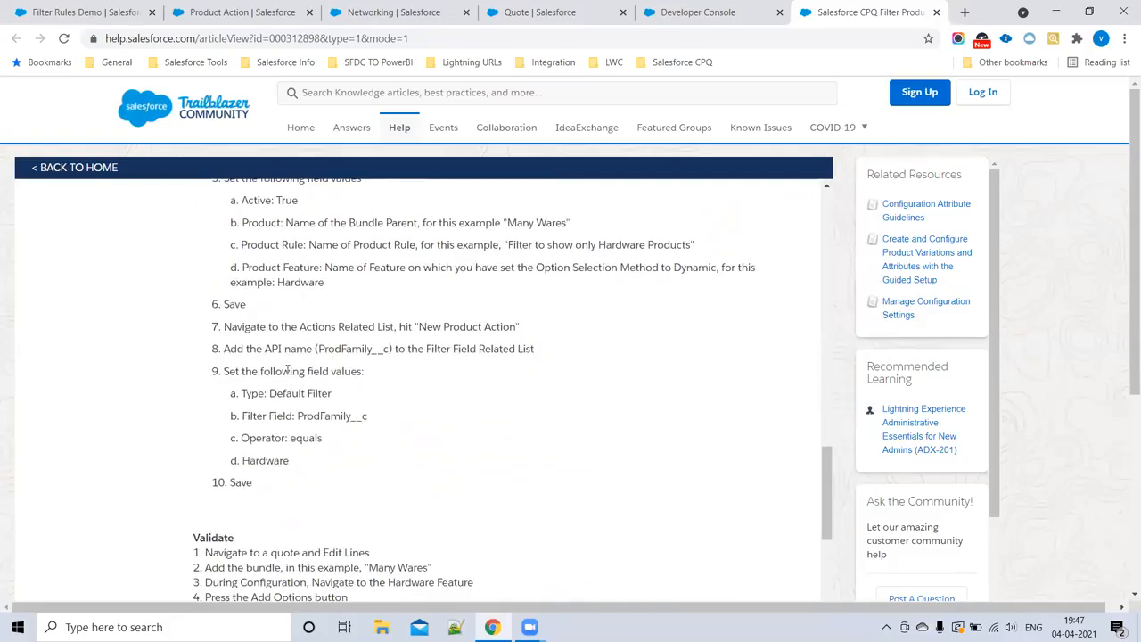
left_click_drag(297, 415, 389, 426)
left_click_drag(277, 394, 388, 433)
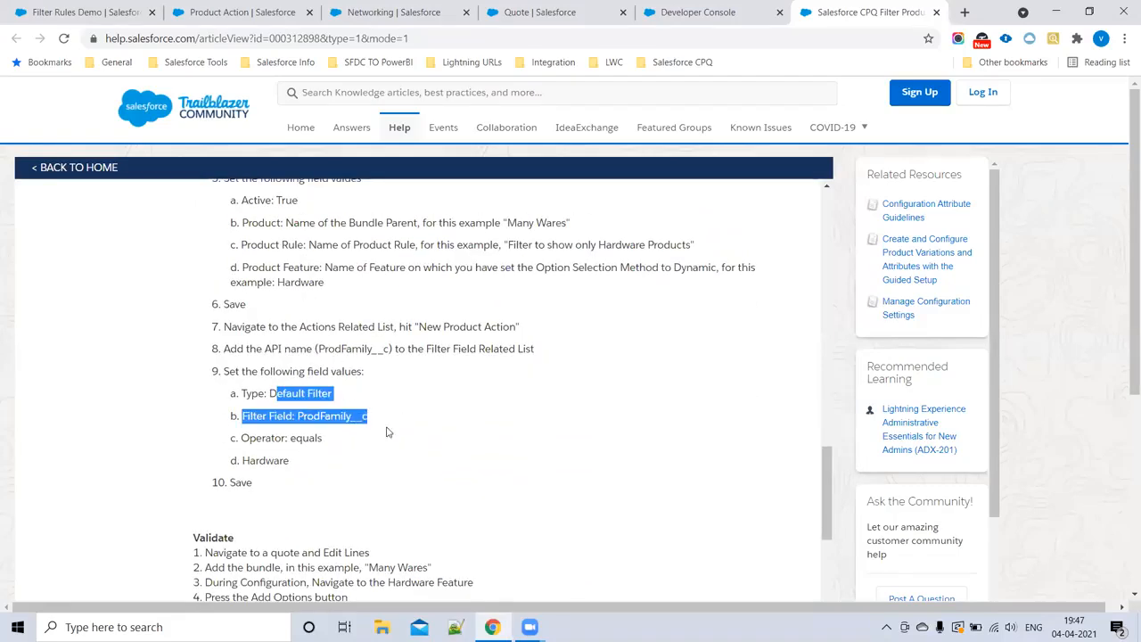
left_click_drag(250, 438, 396, 462)
left_click(323, 474)
Step: Look over the article's Validate steps and closing notes, and return to the article's overview
scroll(366, 512, "down", 1)
scroll(368, 520, "down", 4)
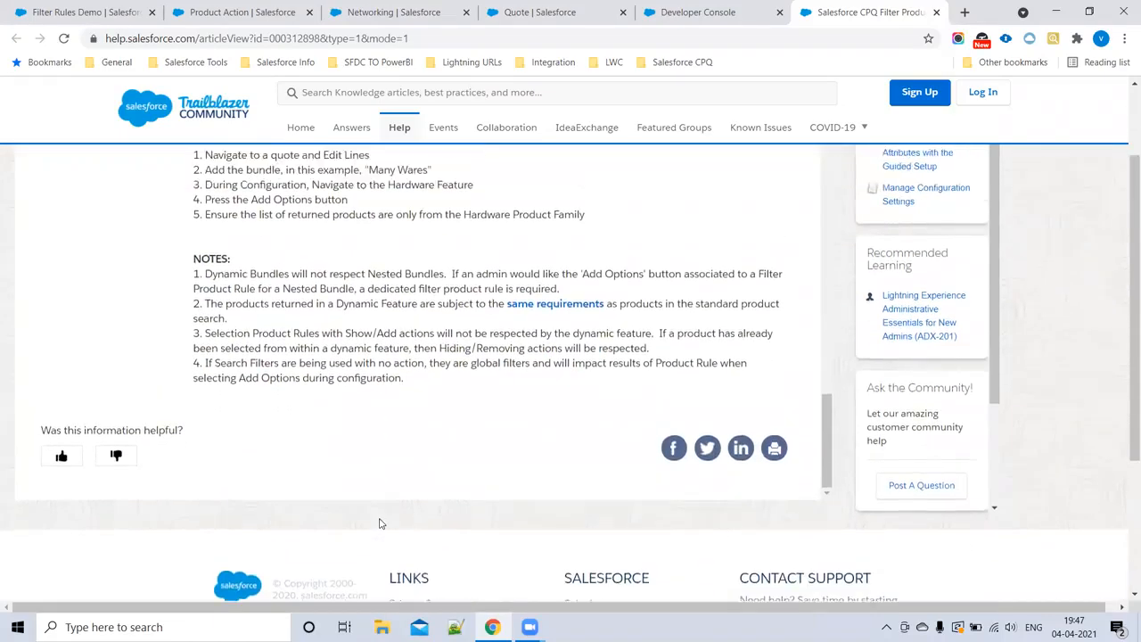
scroll(379, 523, "up", 1)
scroll(524, 342, "up", 8)
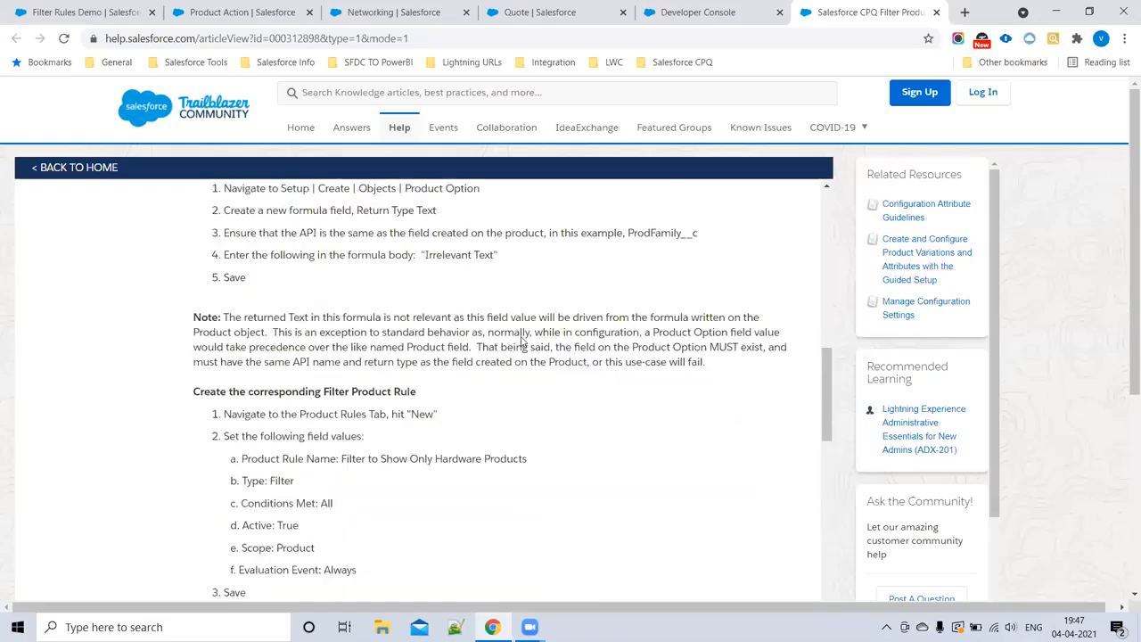
scroll(524, 342, "up", 8)
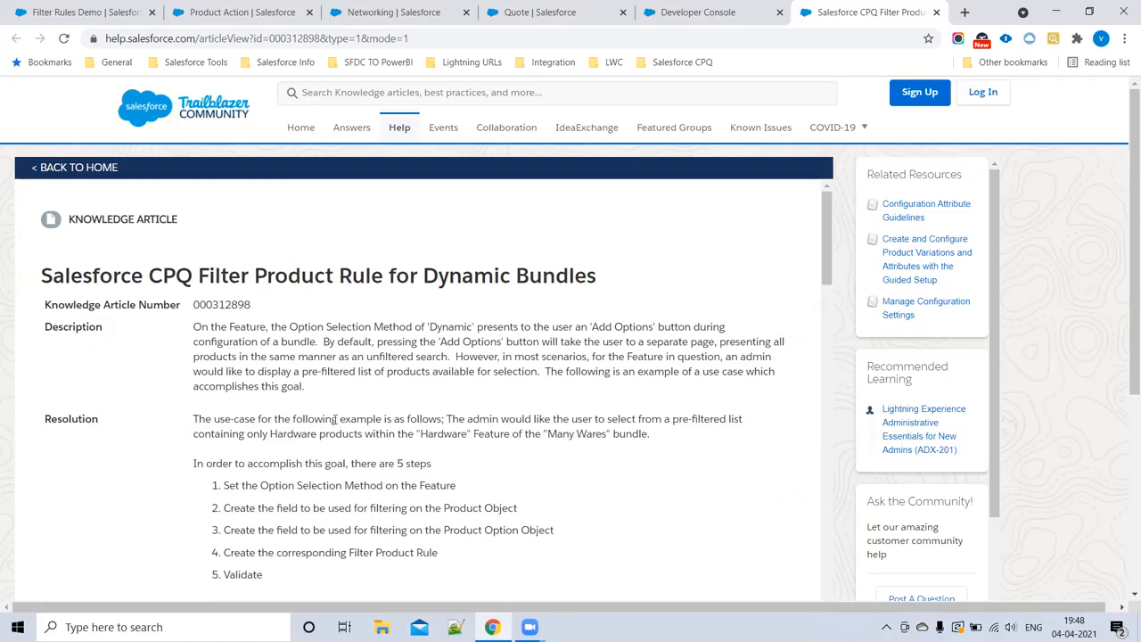
Step: Compare the article's formula field instructions for the Product and Product Option objects, including the TEXT(Family) and "Irrelevant Text" formula bodies
scroll(303, 343, "down", 1)
scroll(326, 381, "down", 5)
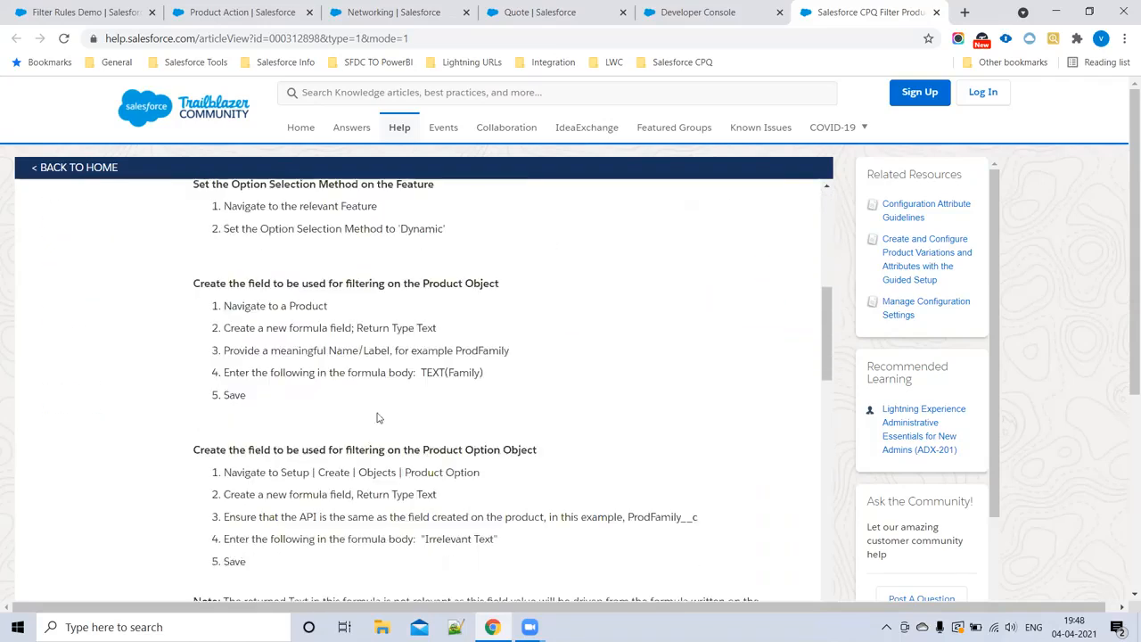
left_click_drag(399, 287, 616, 300)
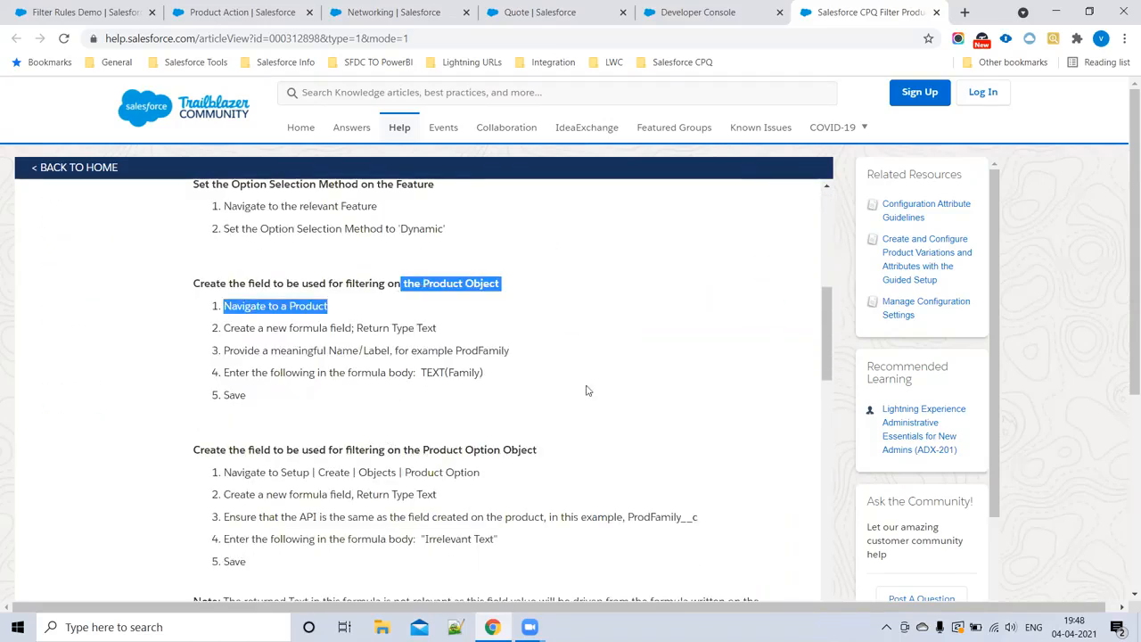
left_click_drag(538, 450, 203, 285)
left_click(642, 415)
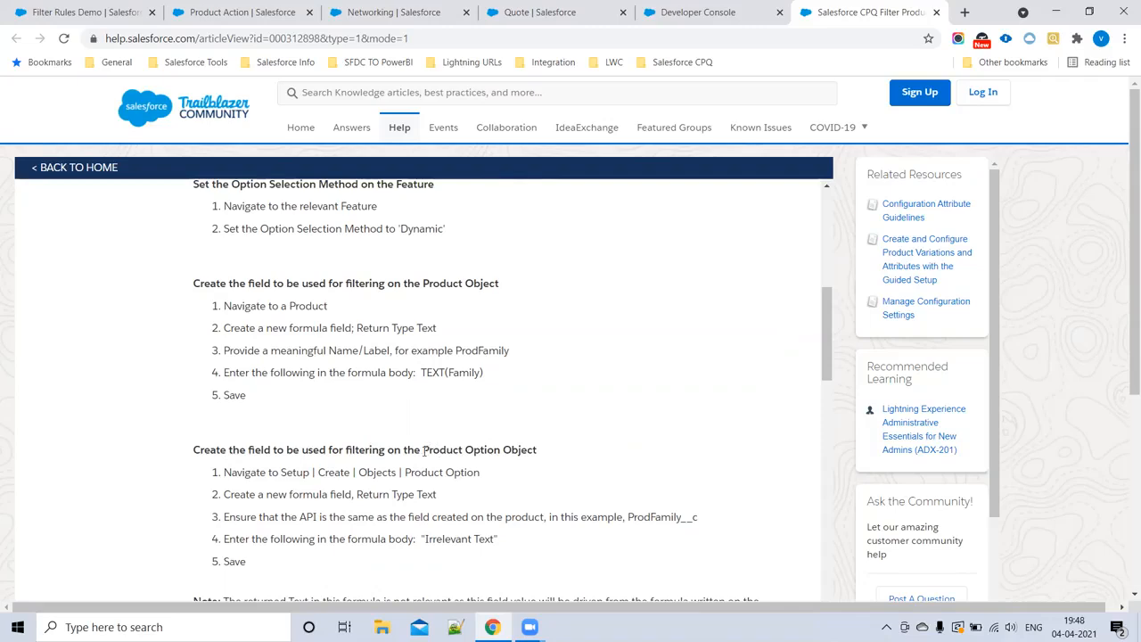
left_click_drag(424, 450, 540, 453)
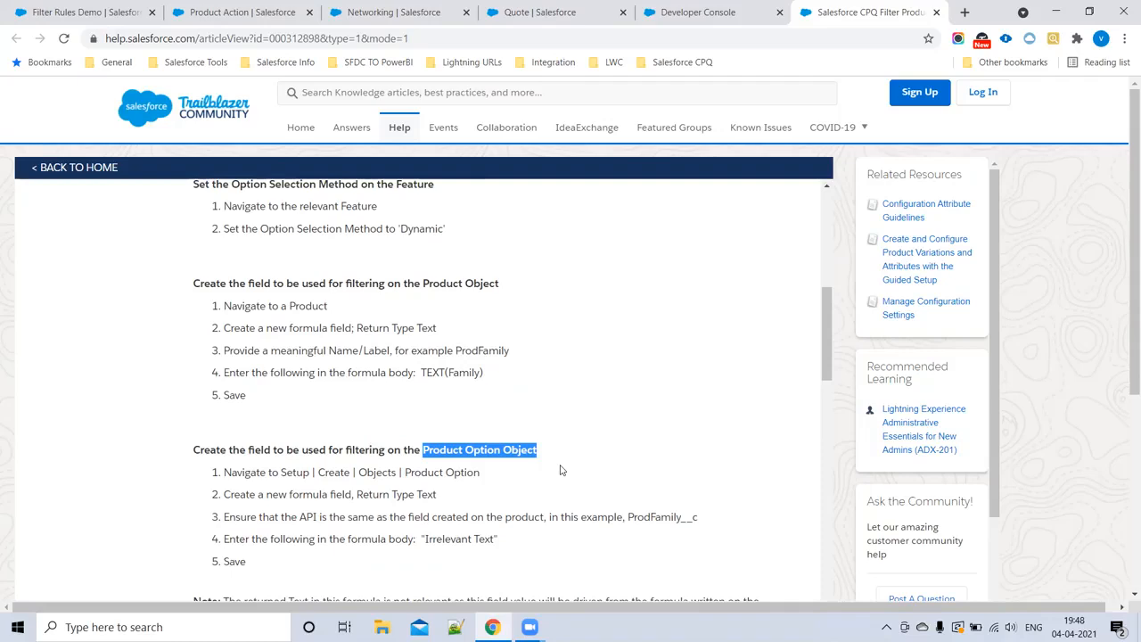
left_click(517, 463)
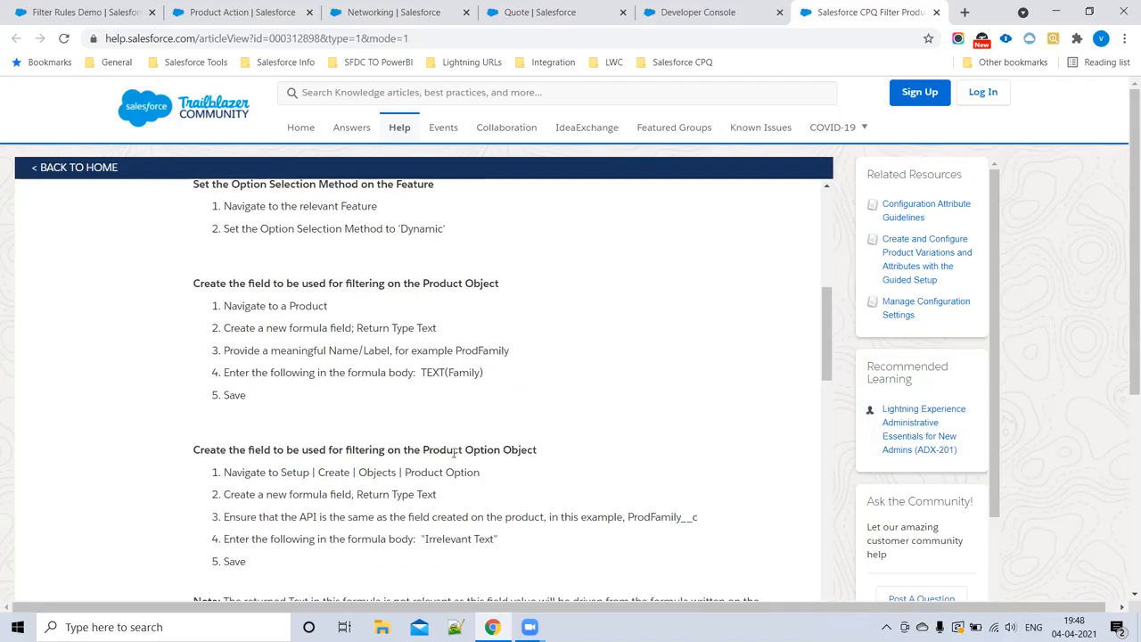
left_click_drag(417, 450, 543, 456)
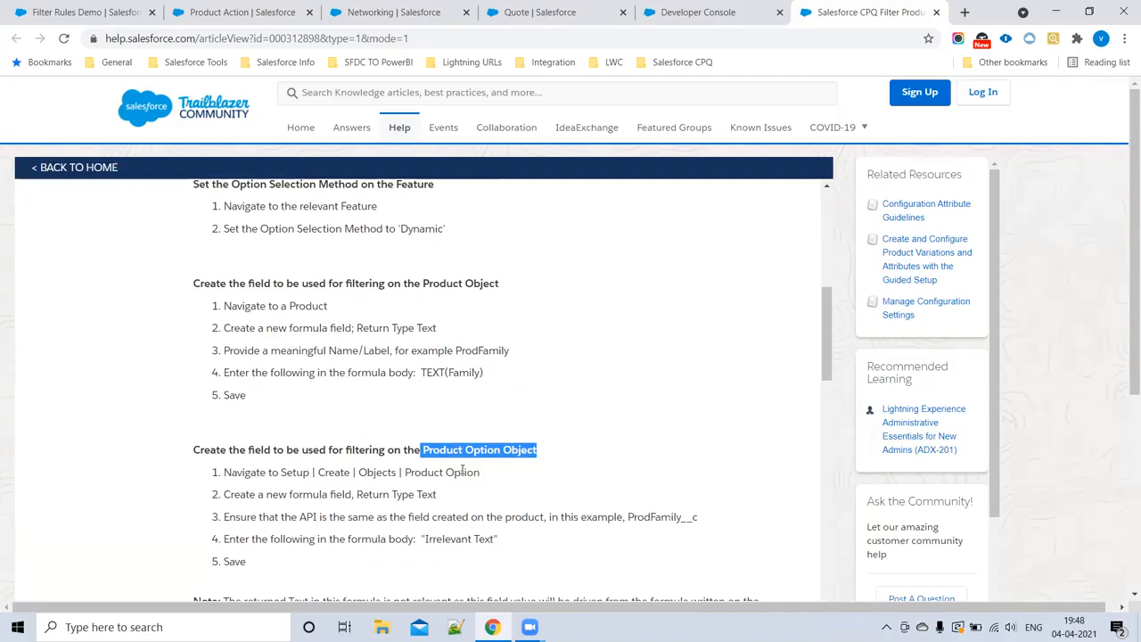
left_click_drag(425, 538, 515, 535)
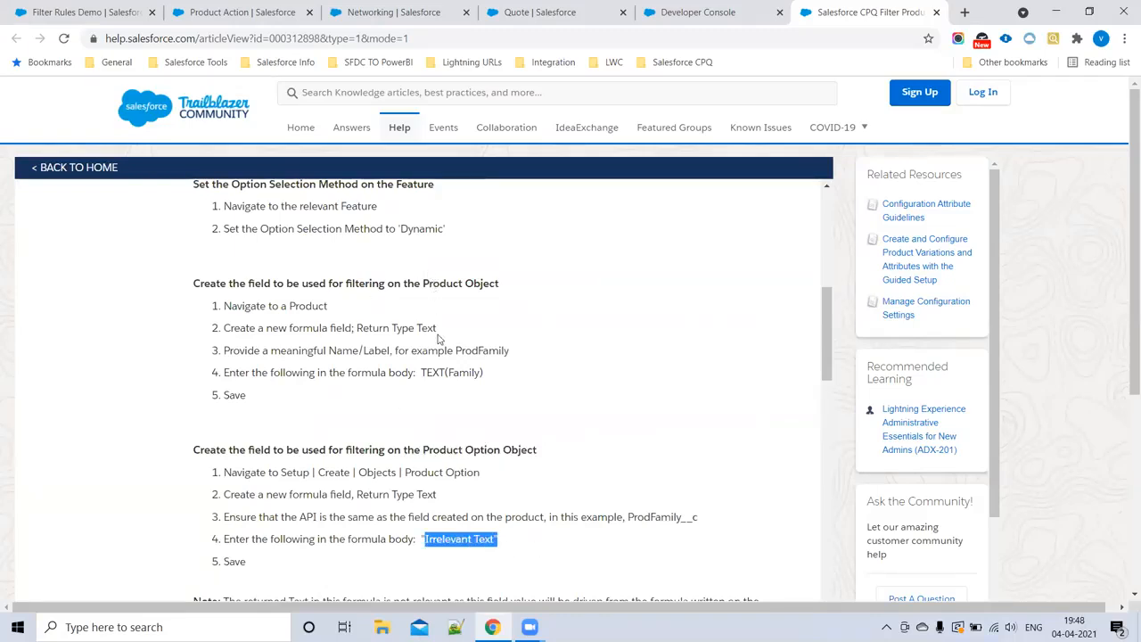
left_click_drag(421, 373, 488, 376)
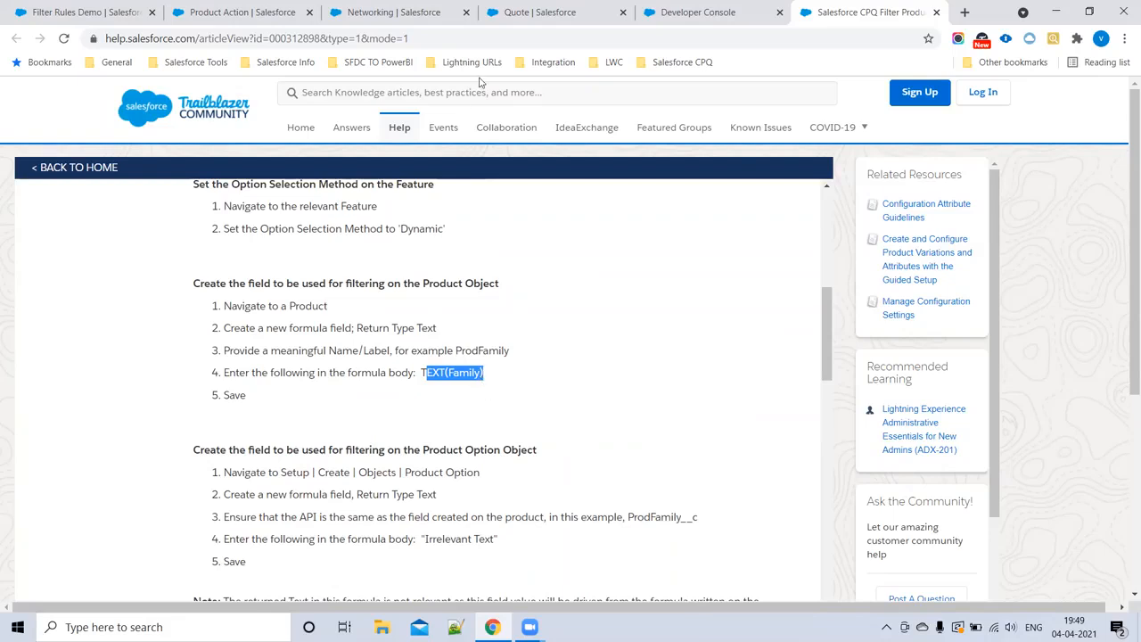
Step: Check the Networking feature's Category choices and Option Selection Method, and return to the article's Product Option field section
left_click(503, 49)
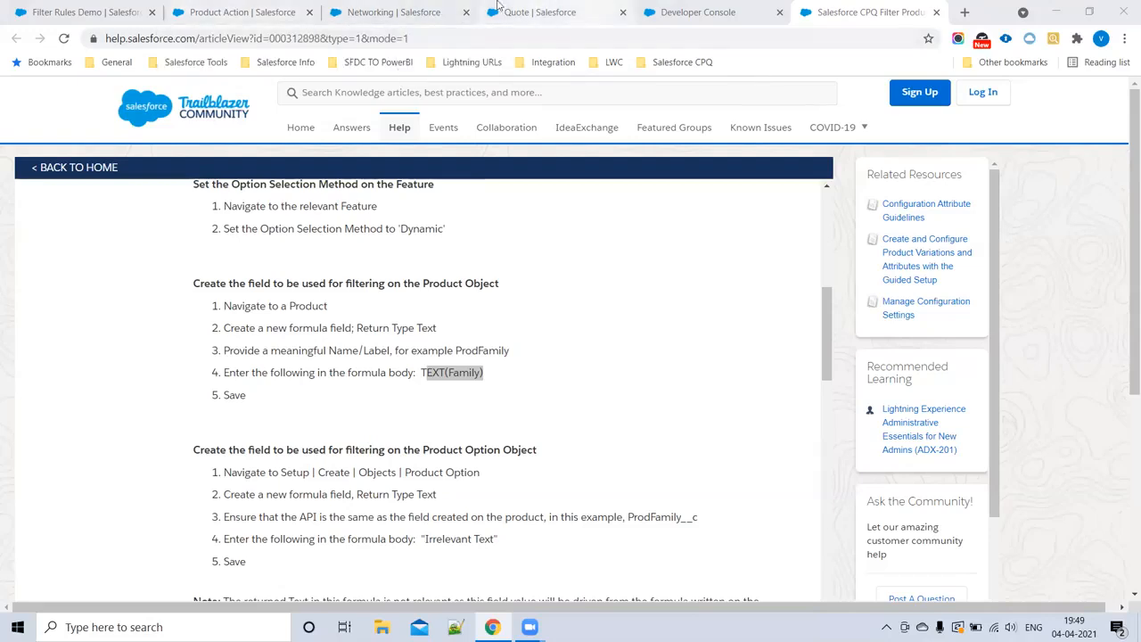
left_click(113, 5)
left_click(406, 12)
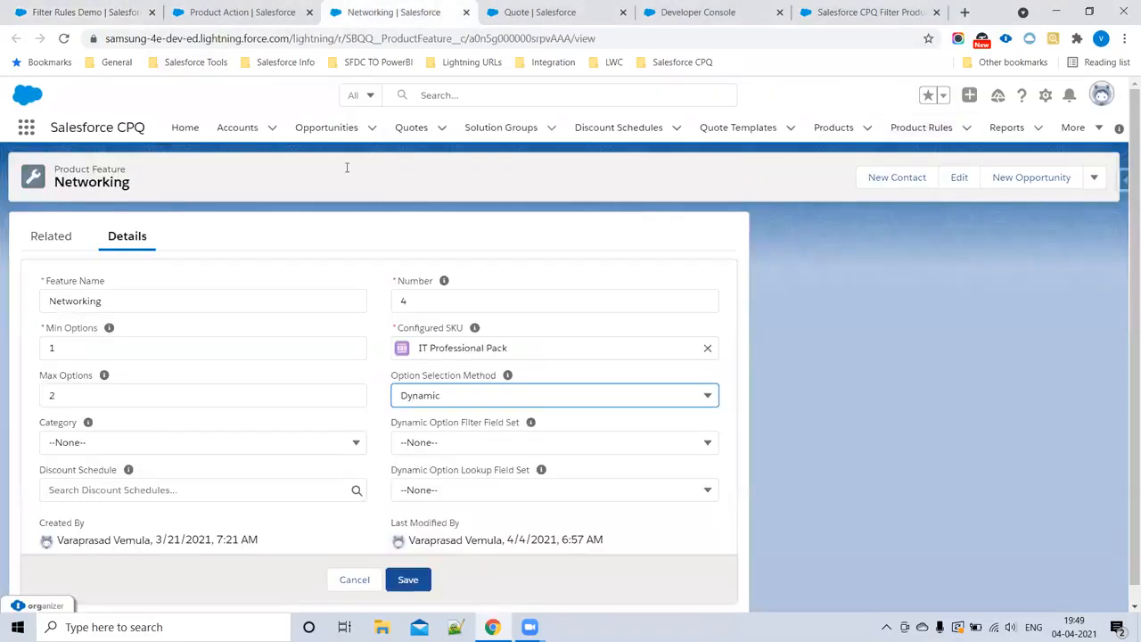
left_click(87, 441)
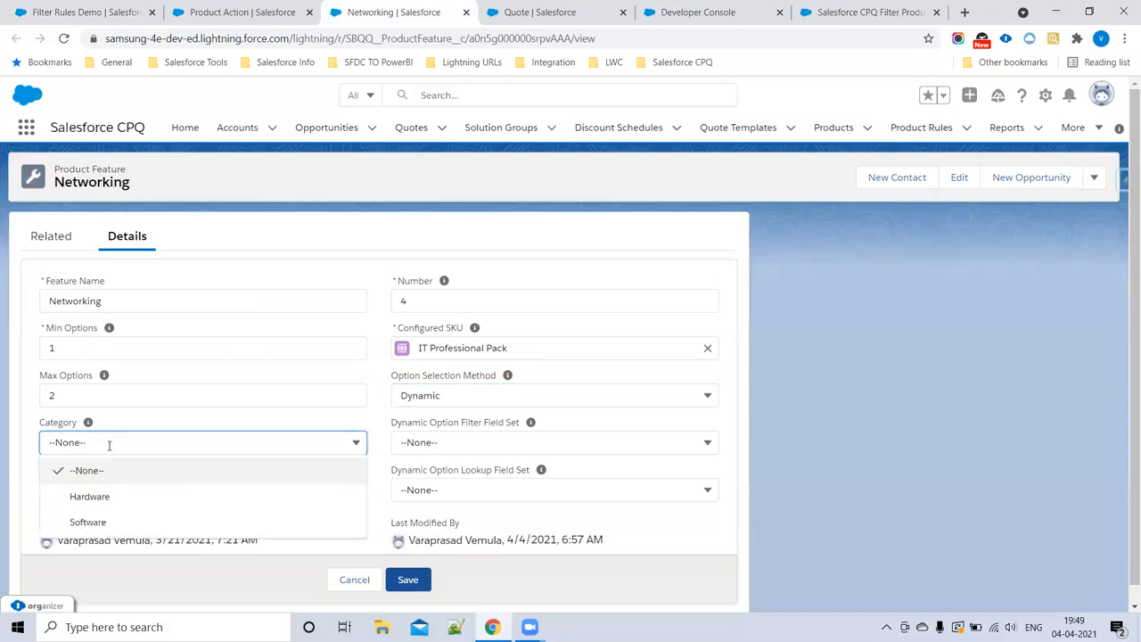
double_click(42, 428)
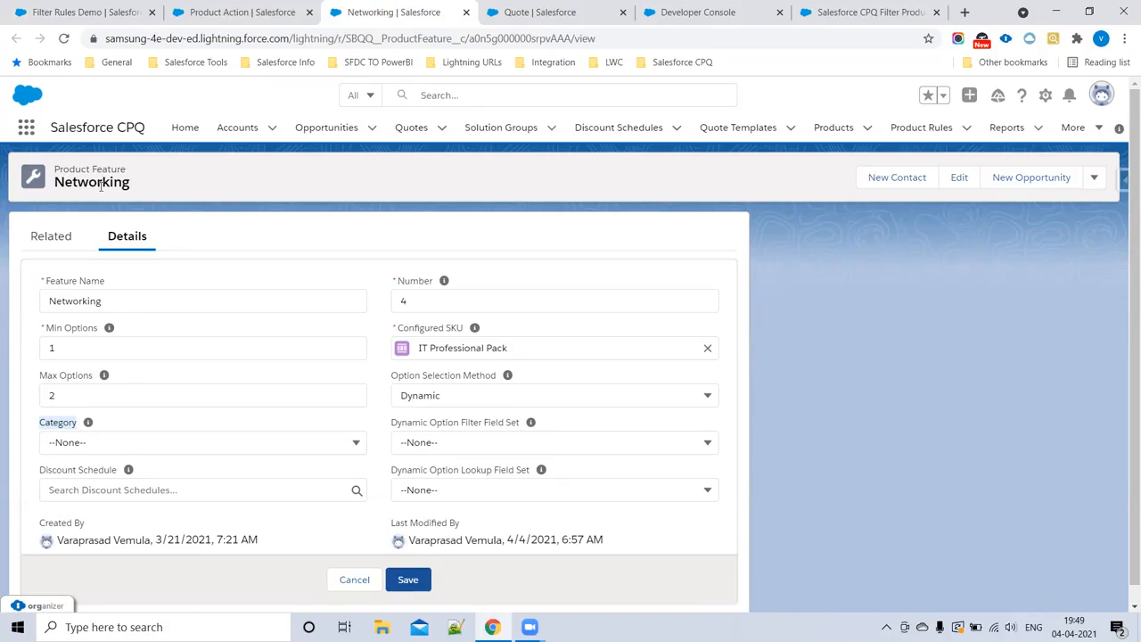
left_click_drag(461, 401, 394, 403)
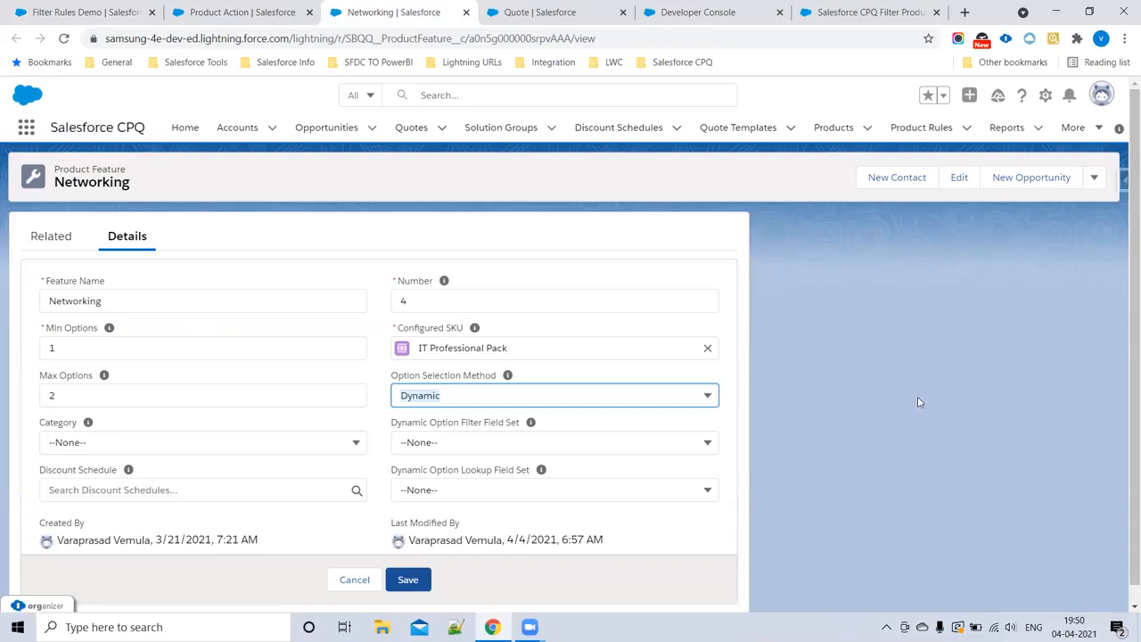
left_click(860, 13)
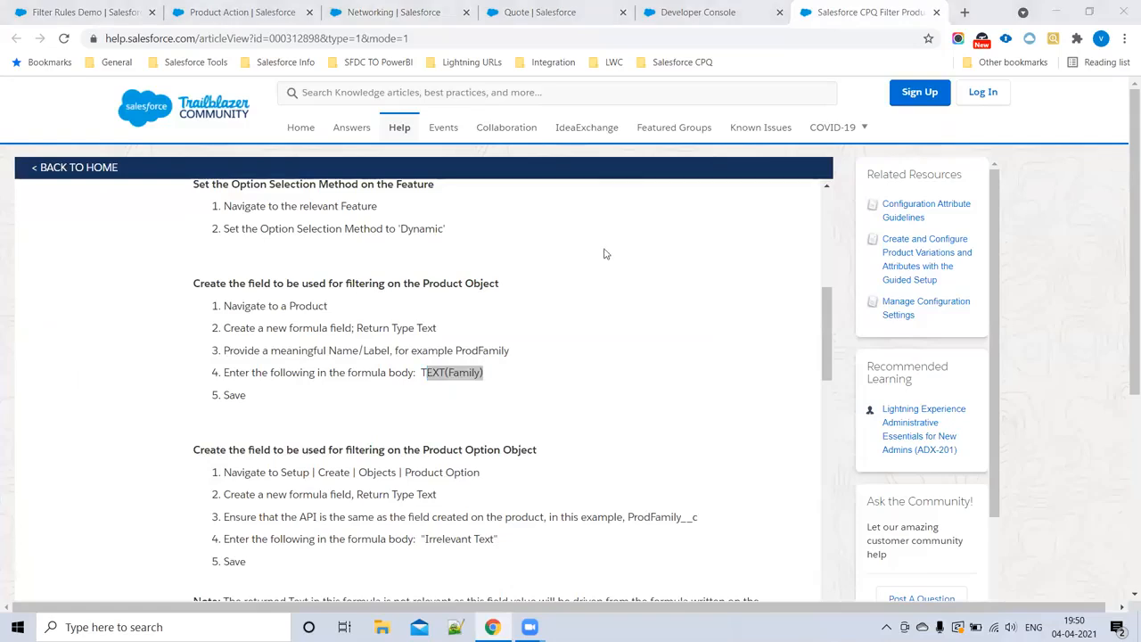
scroll(597, 294, "down", 3)
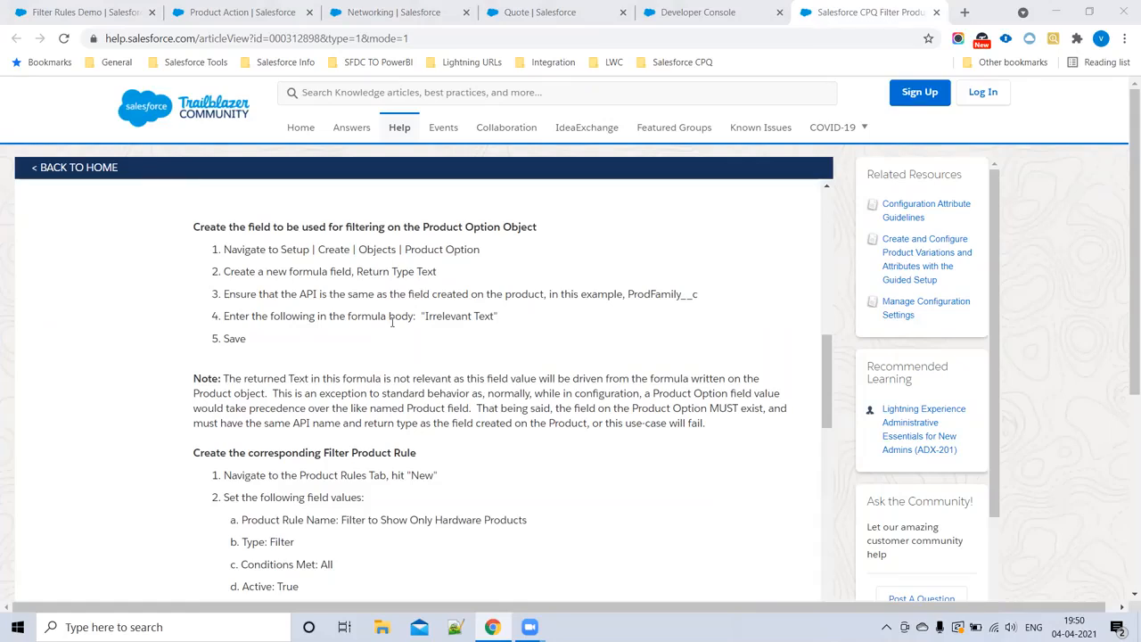
Step: Switch to the Filter Rules Demo product rule and examine its related product action
left_click(384, 12)
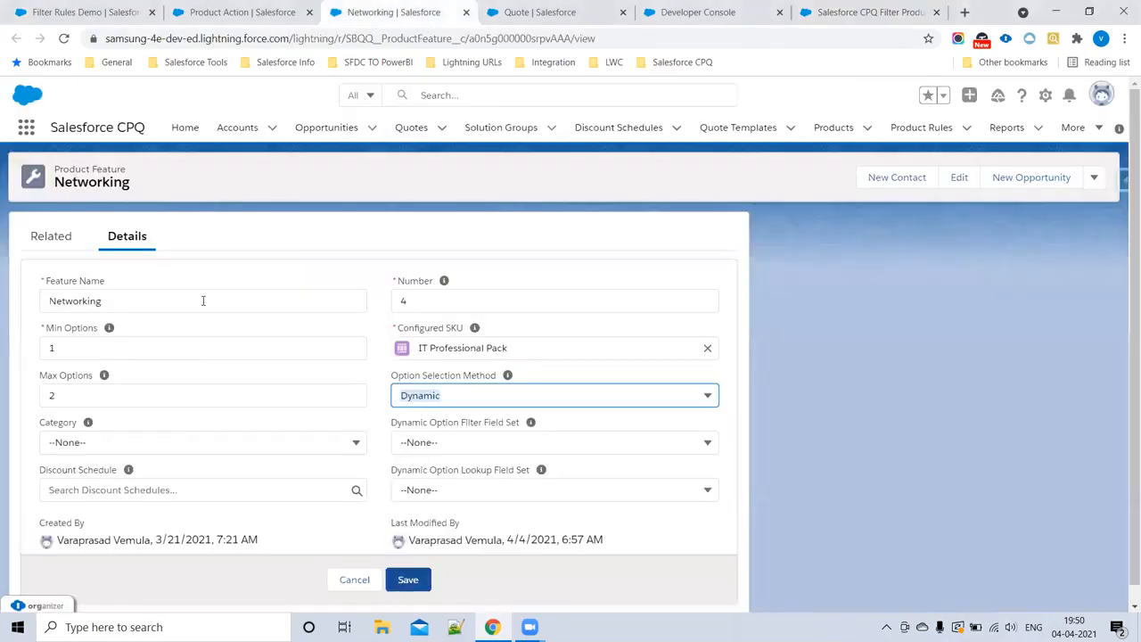
left_click(241, 11)
left_click(85, 11)
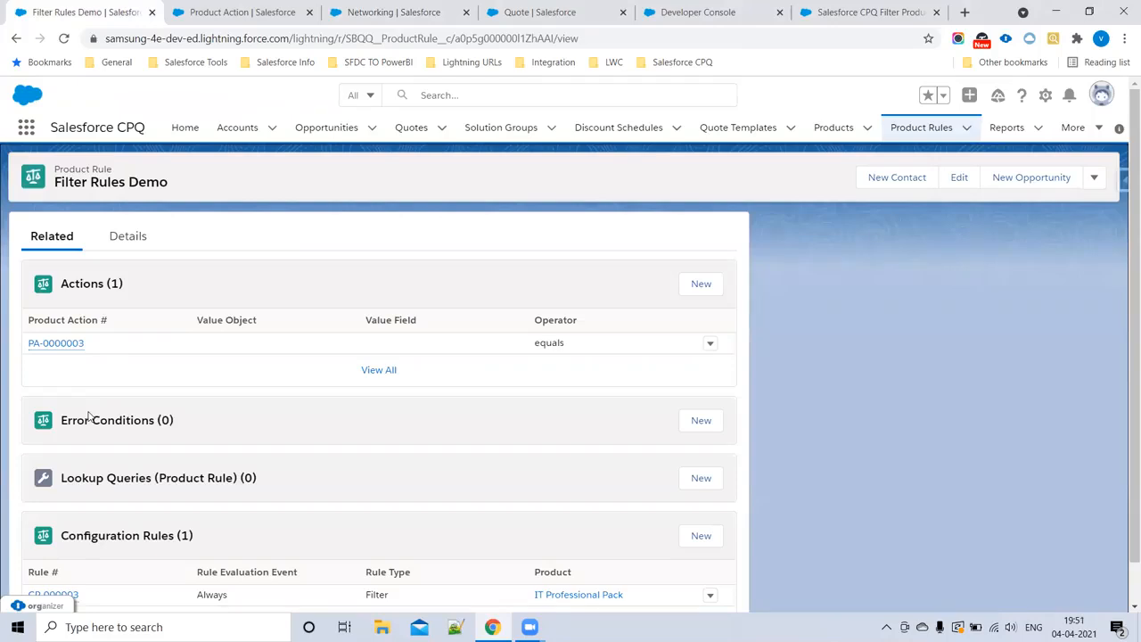
mouse_move(71, 350)
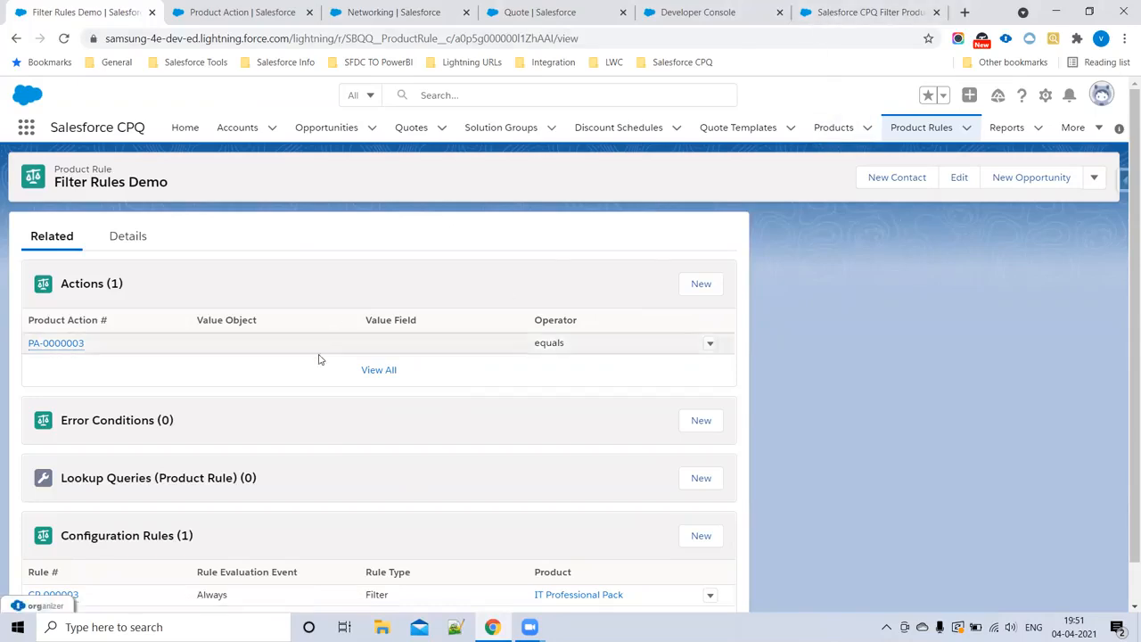
left_click_drag(27, 328, 8, 345)
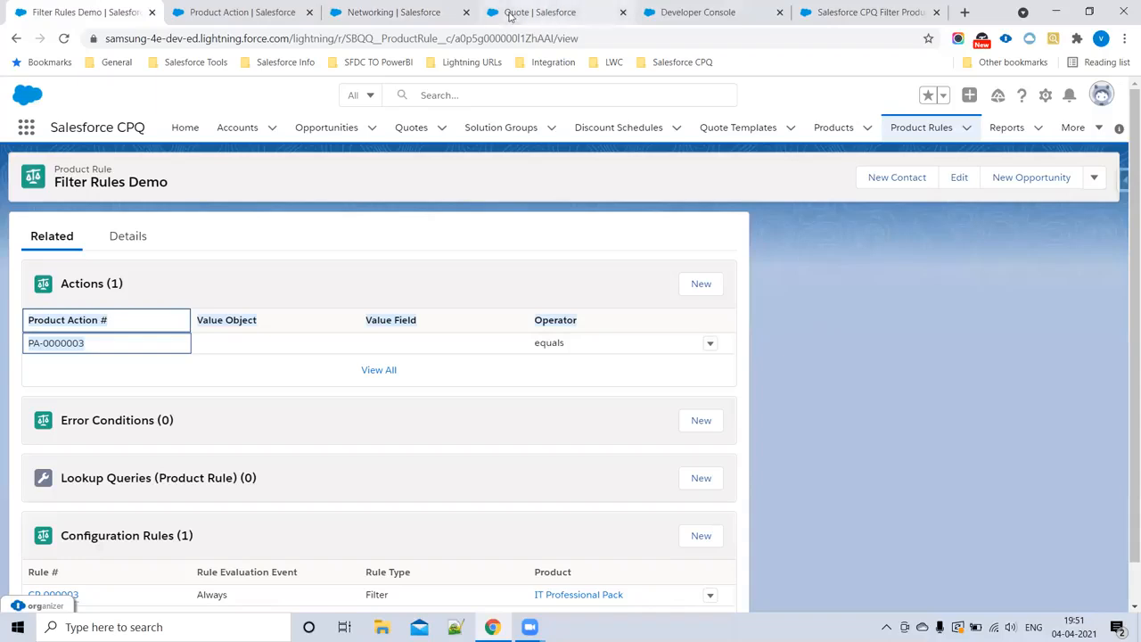
Step: Go back to the help article, skim the rule creation steps and return to its overview
left_click(851, 9)
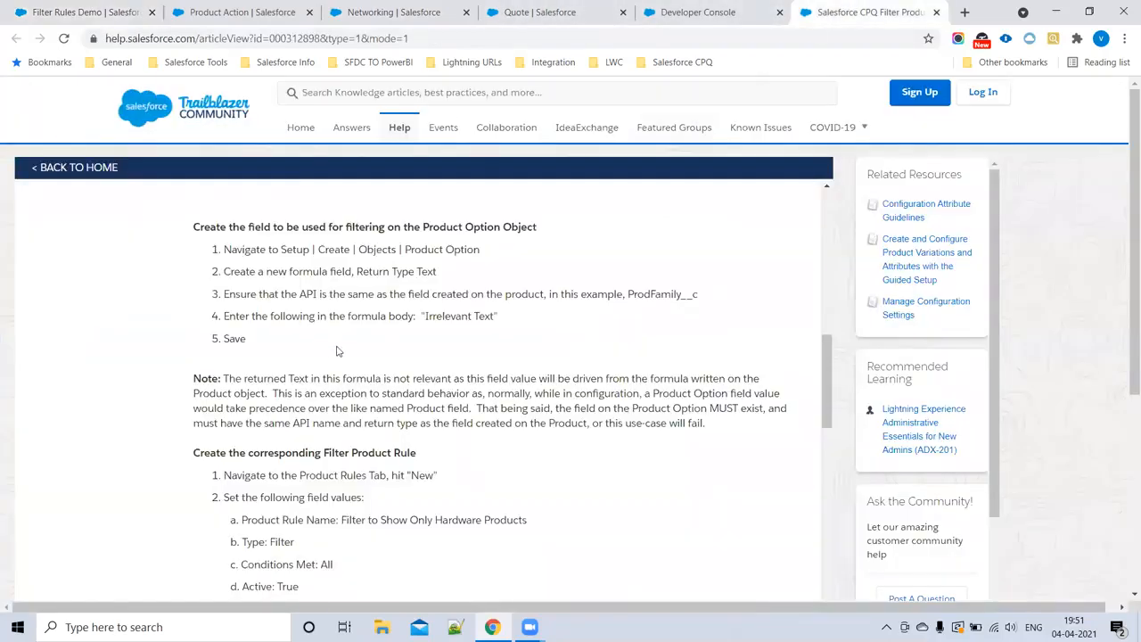
scroll(338, 357, "down", 8)
scroll(340, 364, "down", 2)
scroll(339, 365, "up", 15)
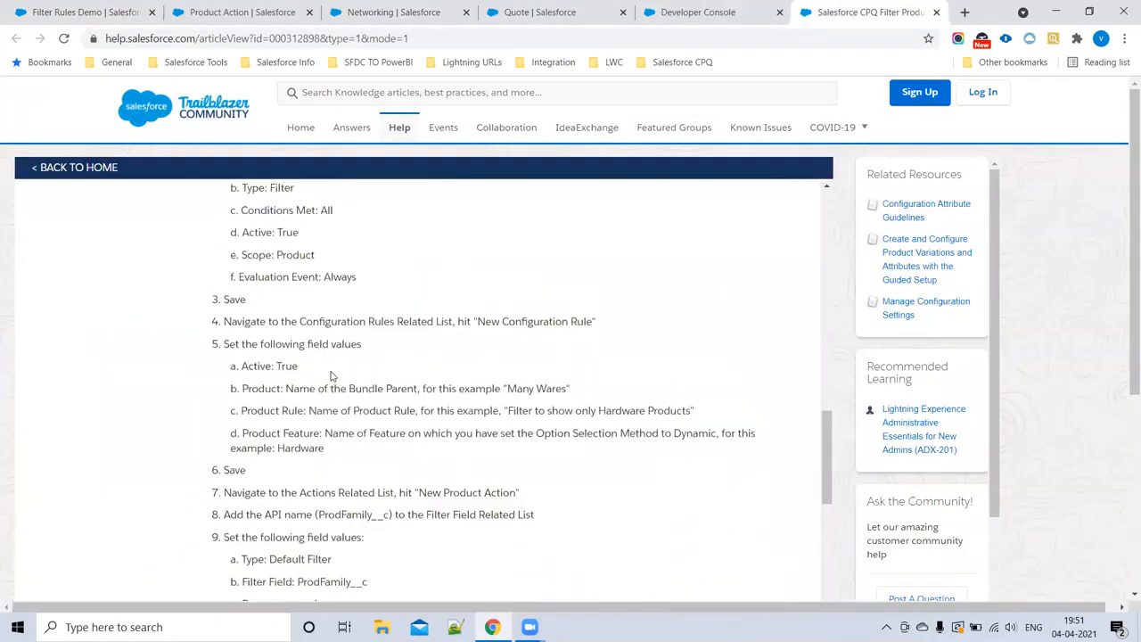
scroll(339, 365, "up", 3)
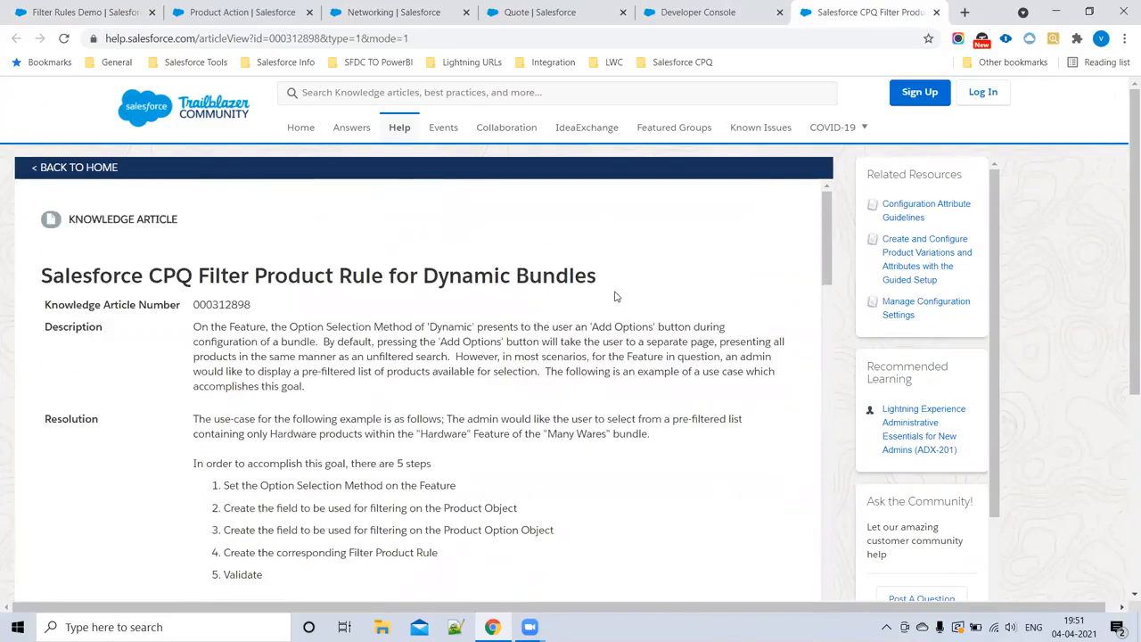
Step: Switch to the Developer Console and add the heading "Twin fields In salesforce CPQ:" to CPQNotes.vfp, below the help article link
left_click(720, 8)
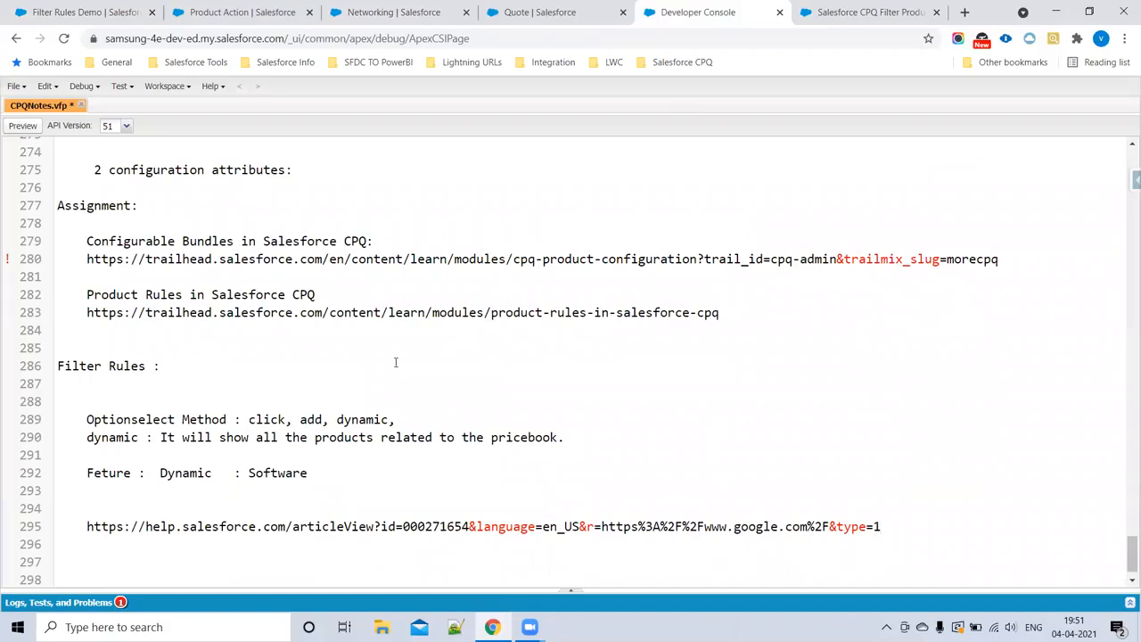
scroll(150, 449, "down", 1)
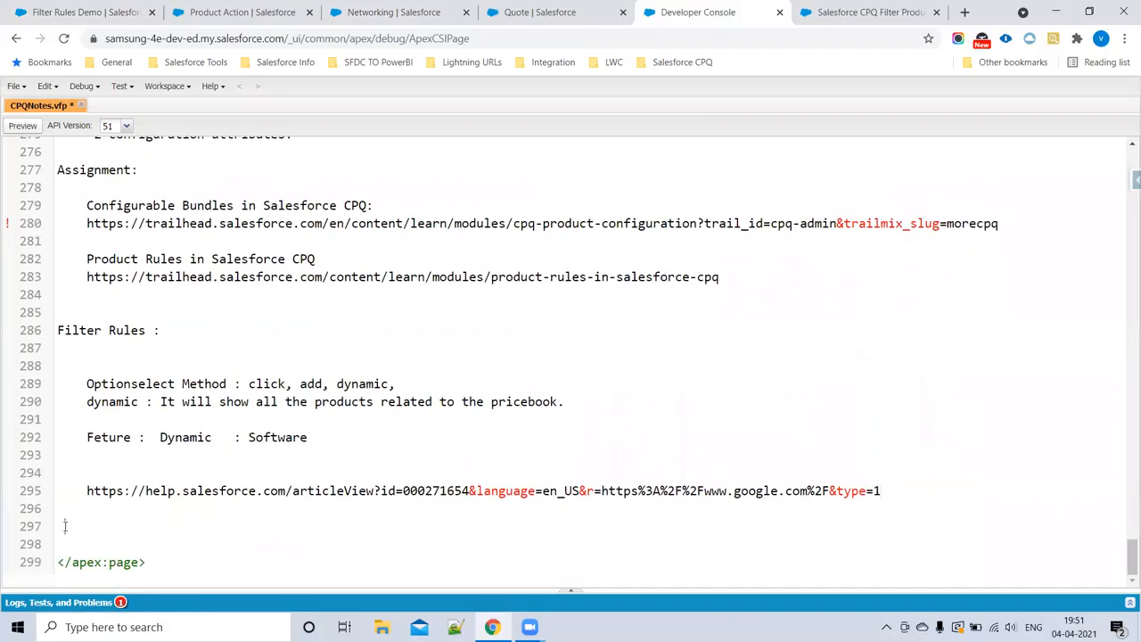
left_click(64, 526)
key("Return")
key("Return")
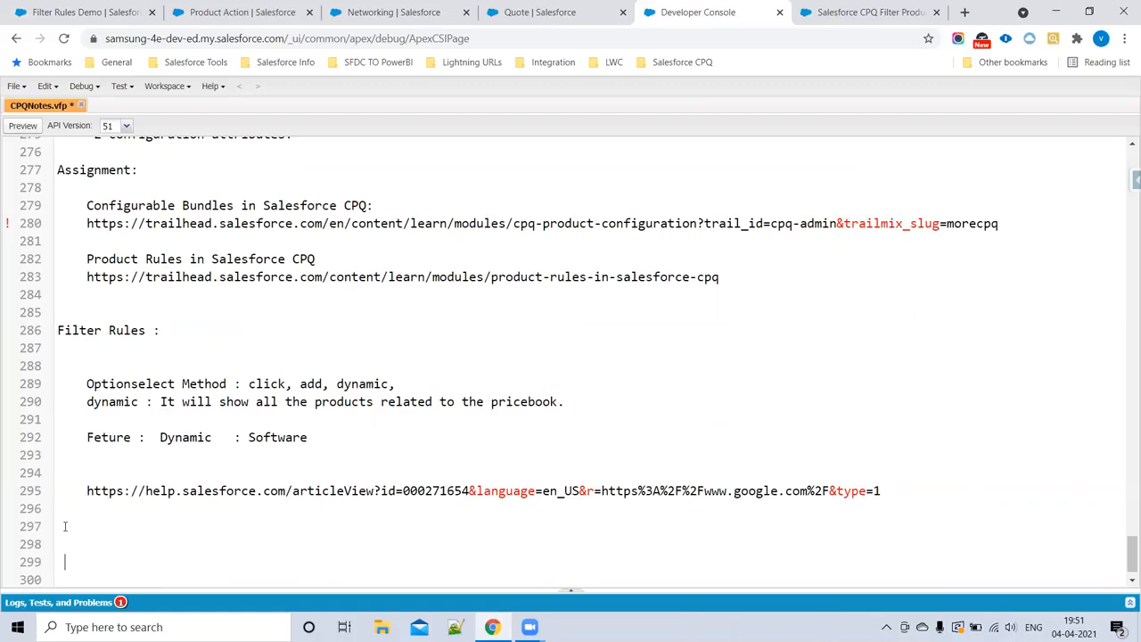
type("Twin fields In salesfo")
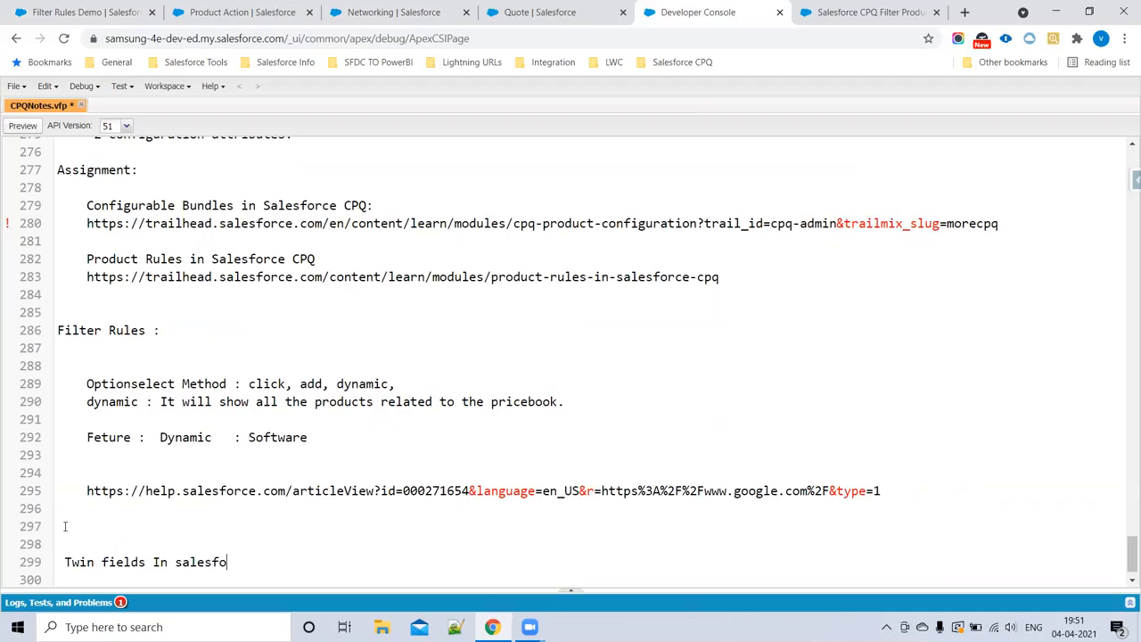
type("rce CPQ:")
Step: Add blank lines below the "Twin fields In salesforce CPQ:" heading and prefix the heading with "IQ :"
key("Return")
key("Return")
key("Return")
key("Return")
key("Return")
key("Tab")
key("Return")
key("Return")
key("Return")
key("Return")
key("Return")
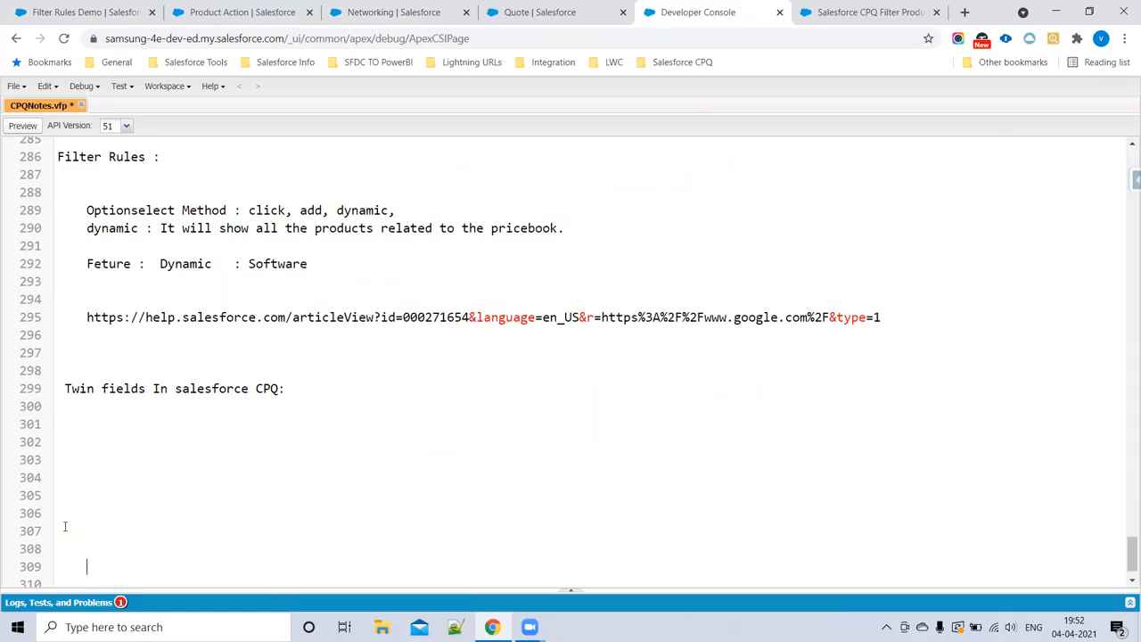
left_click(62, 393)
type("IQ :")
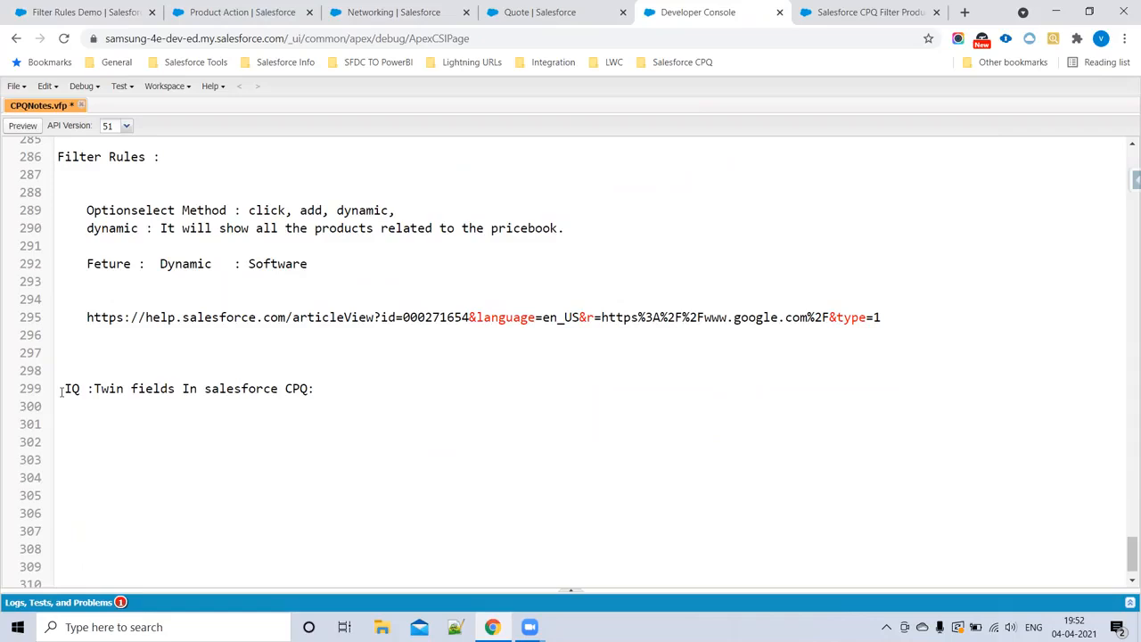
Step: Add an indented line "Account contact" two lines below the "IQ :Twin fields In salesforce CPQ:" heading
left_click(337, 384)
key("Return")
key("Return")
key("Tab")
type("Account  contact")
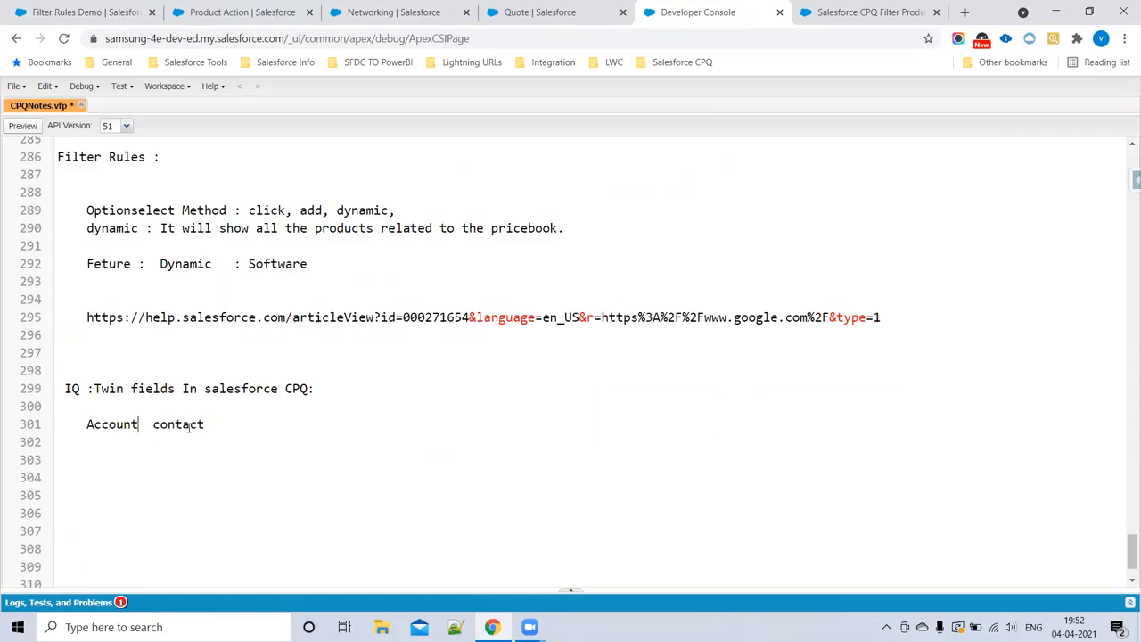
Step: Expand the account and contact line to read "Account = phone ======= contact = Phone"
left_click(144, 425)
key("End")
type("= Phone")
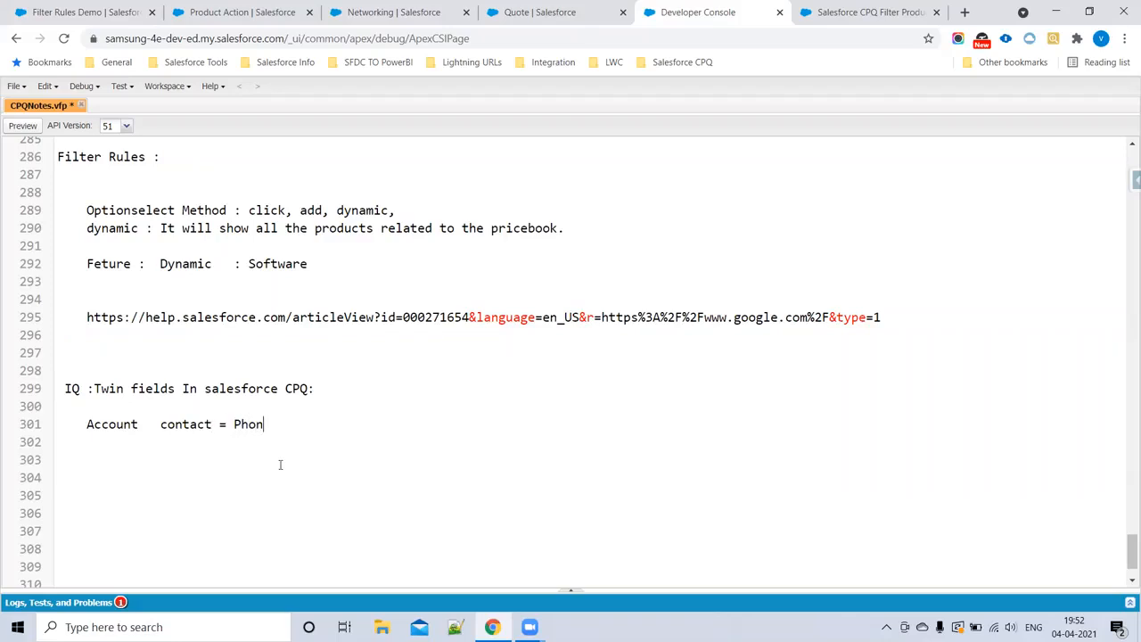
left_click(139, 425)
type("= phone")
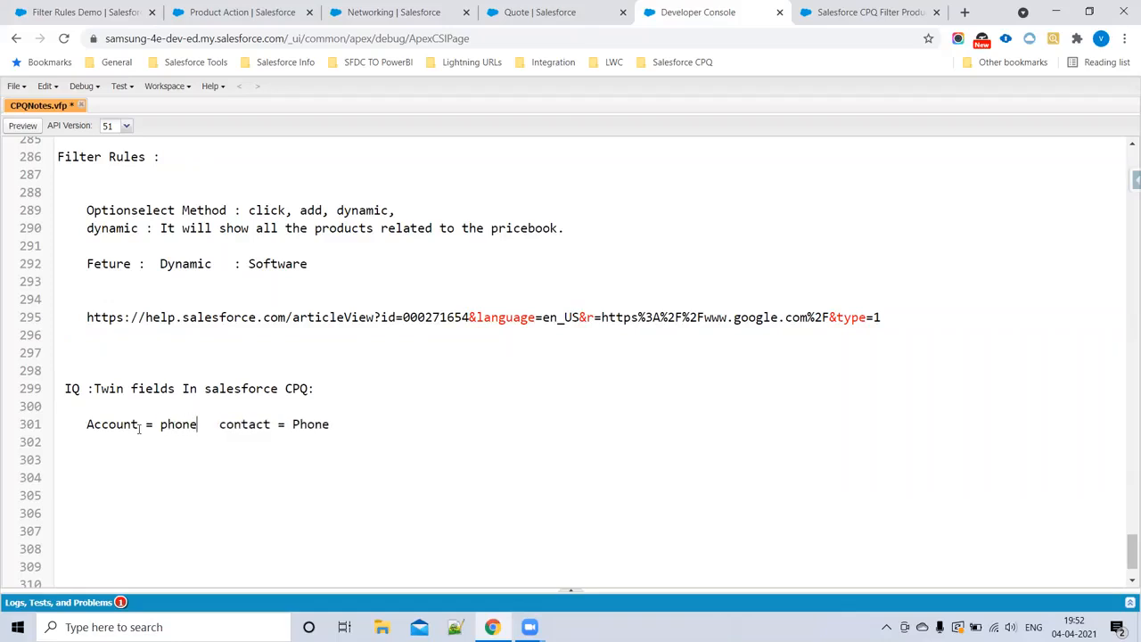
left_click(213, 425)
type("=======")
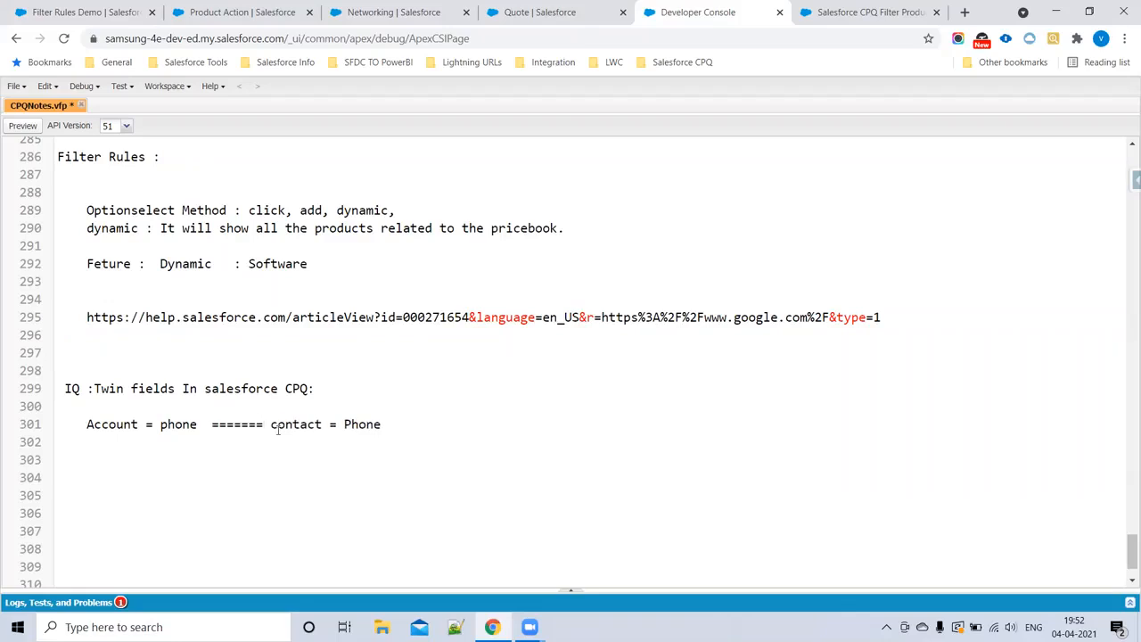
Step: Append a sample phone number to the account and contact line and review its two phone fields
left_click_drag(367, 426, 382, 426)
left_click(403, 426)
type("978787987")
left_click_drag(390, 434, 42, 425)
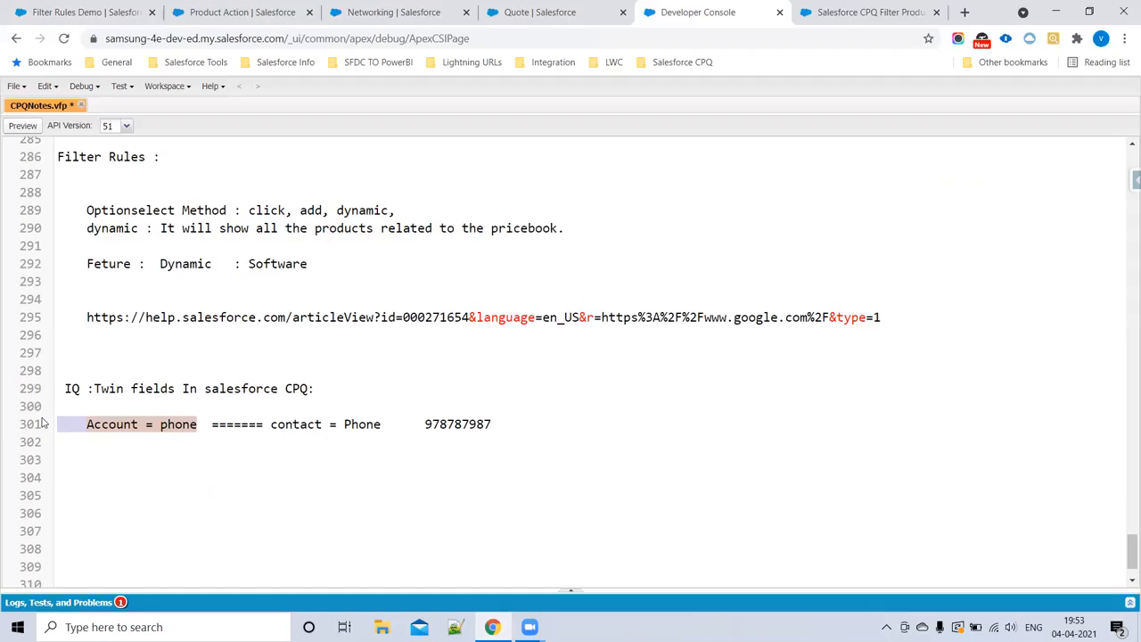
left_click_drag(403, 426, 344, 426)
left_click(169, 425)
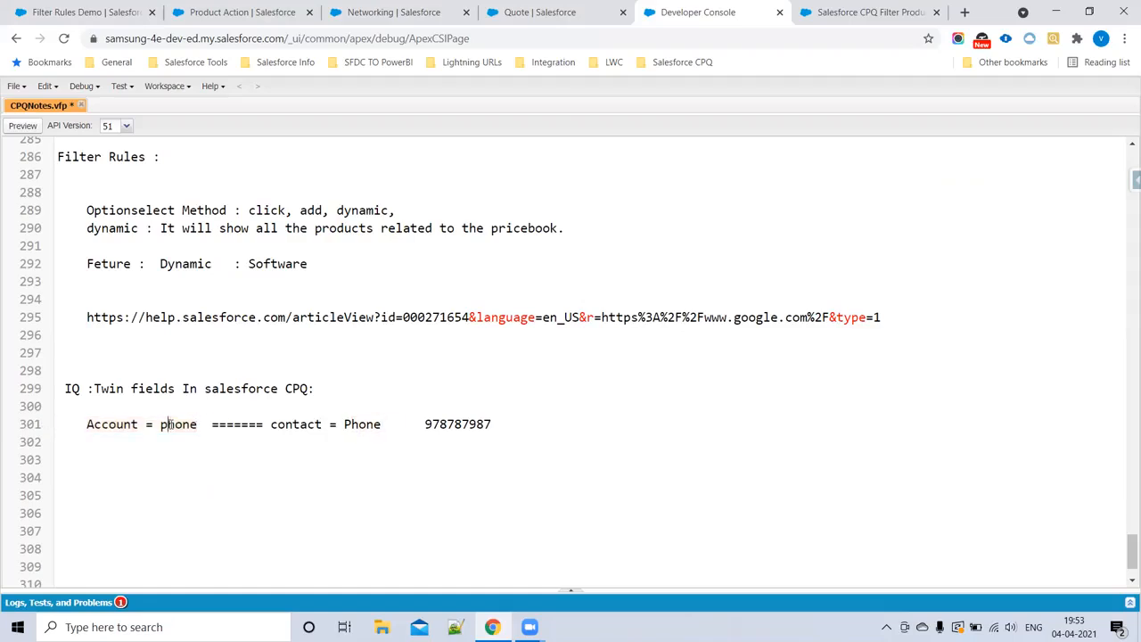
left_click_drag(197, 425, 154, 426)
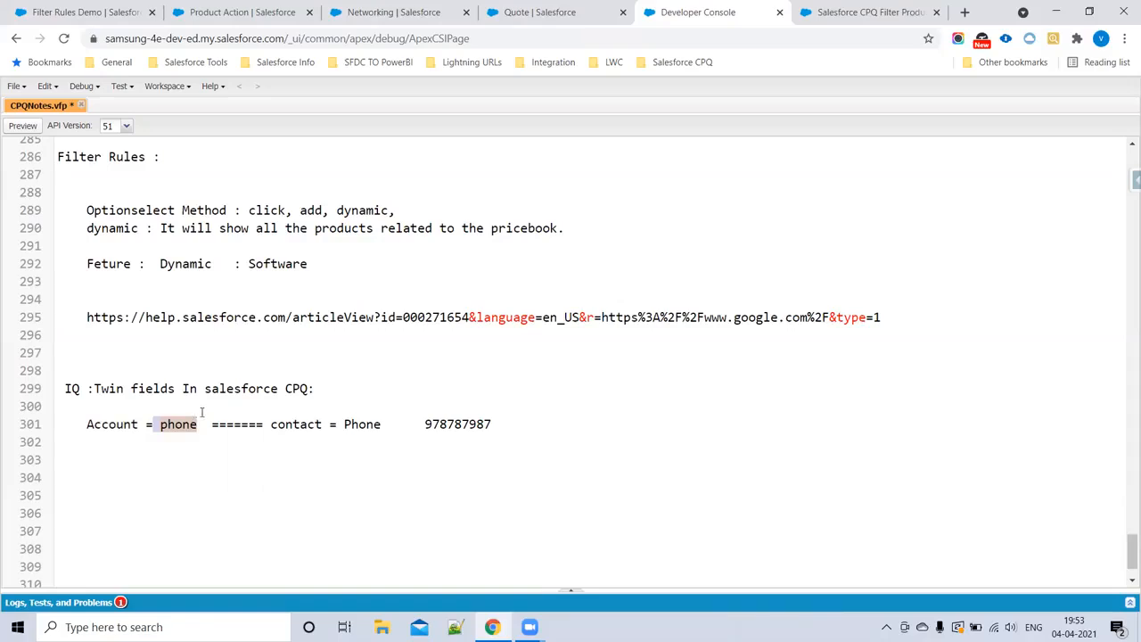
left_click(584, 450)
triple_click(533, 431)
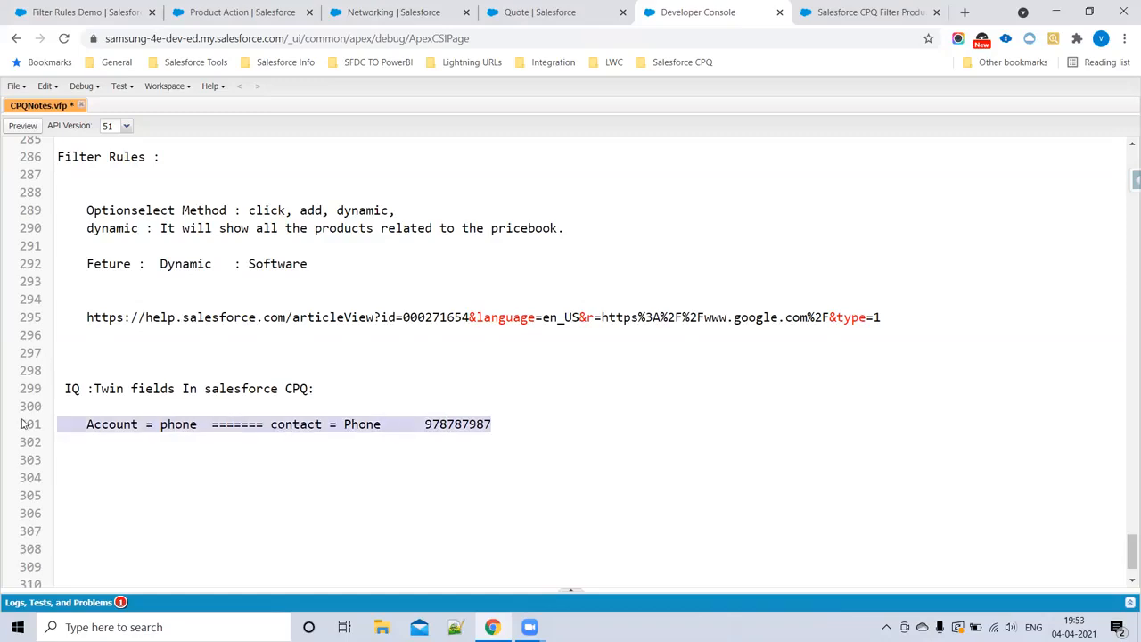
Step: Add the line "Product : Region : Quote line: Region :" two lines below the phone example
left_click(102, 466)
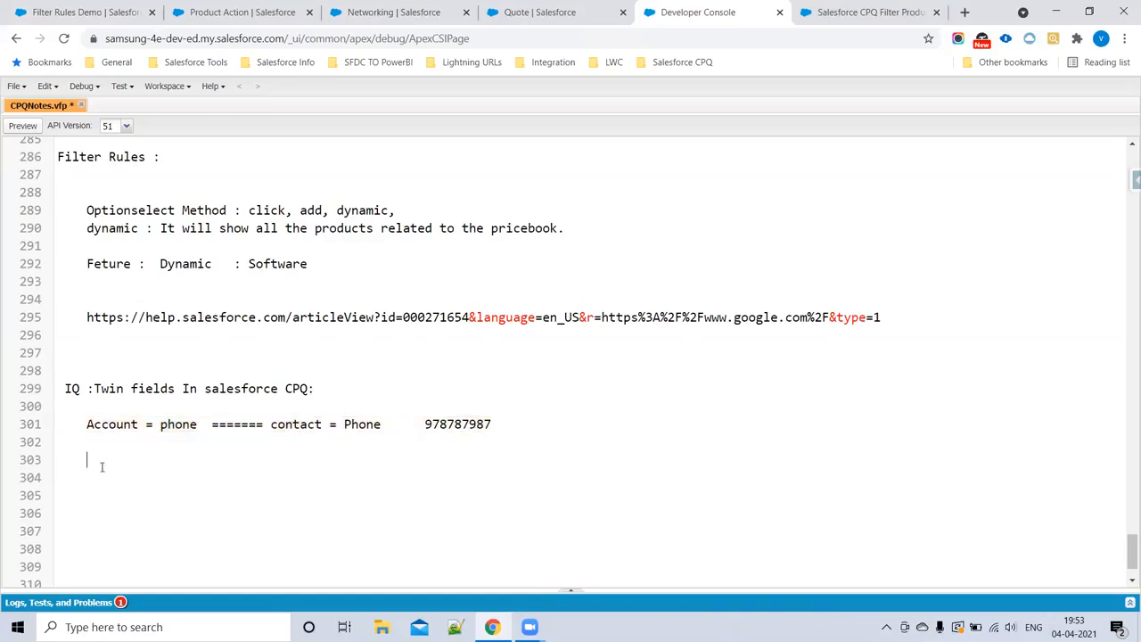
type("Product : Region   :    Quote line O")
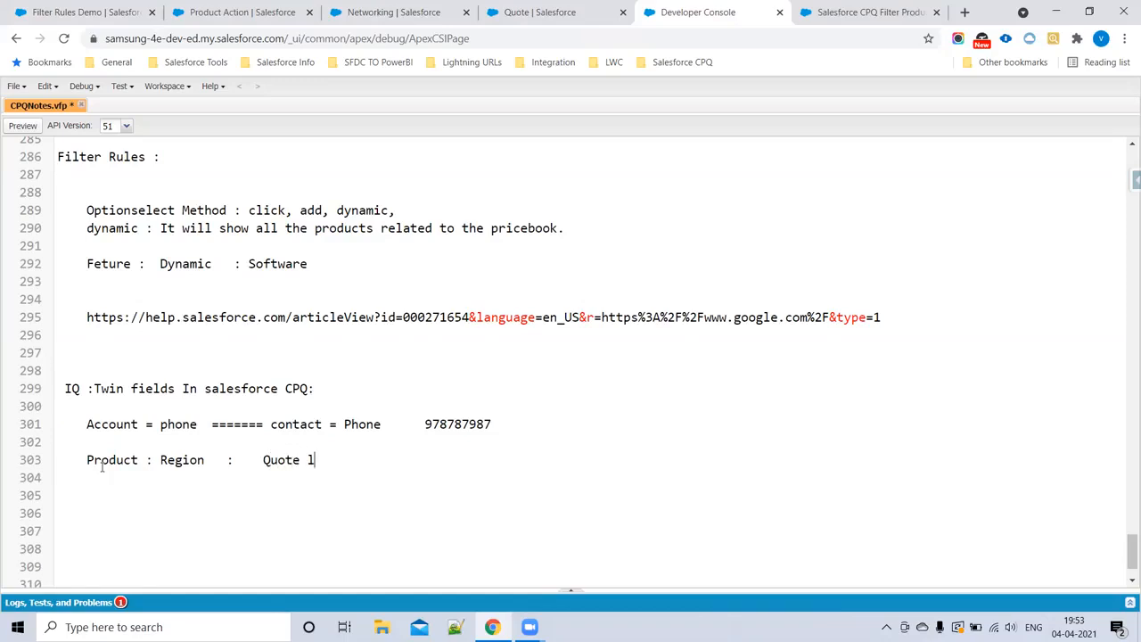
key("BackSpace")
key("BackSpace")
type(": Region :")
Step: Add the sample region values "US : US" and "Uk : UK" on separate lines below the Product Region line
left_click(169, 482)
key("Return")
type("US : ")
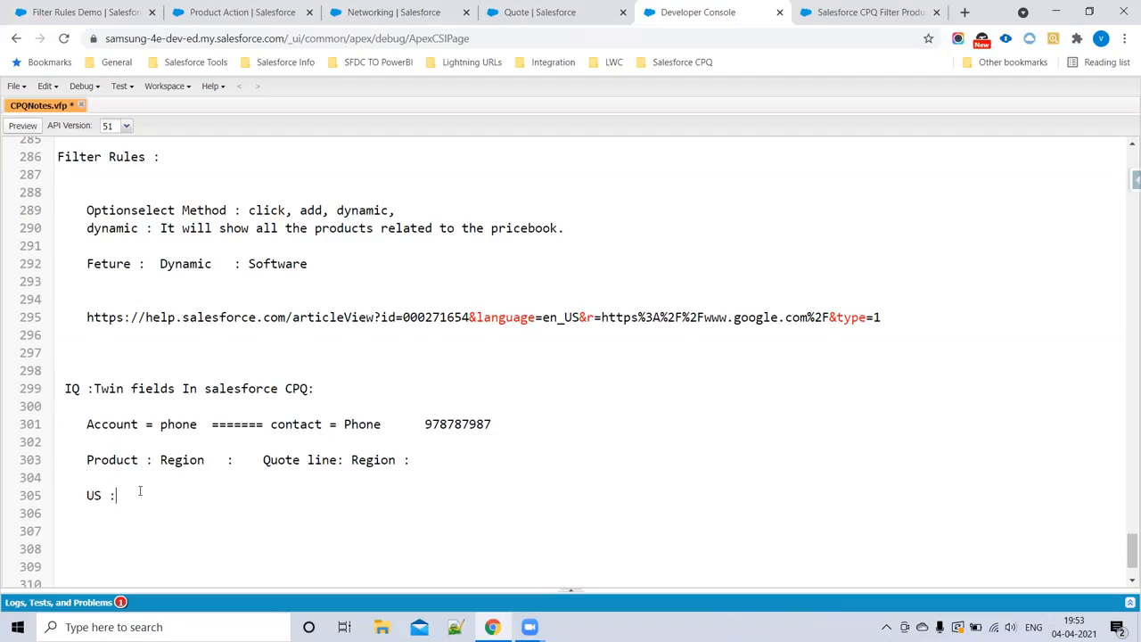
type("US")
key("Return")
type("UL :")
type("K")
double_click(175, 457)
left_click(135, 514)
key("BackSpace")
type("k : UK")
Step: Place a copy of the "US : US" value below the Quote line Region field and tidy the surrounding lines
left_click_drag(145, 514, 84, 498)
left_click(389, 477)
left_click(335, 492)
left_click_drag(86, 499, 144, 515)
key("ctrl+c")
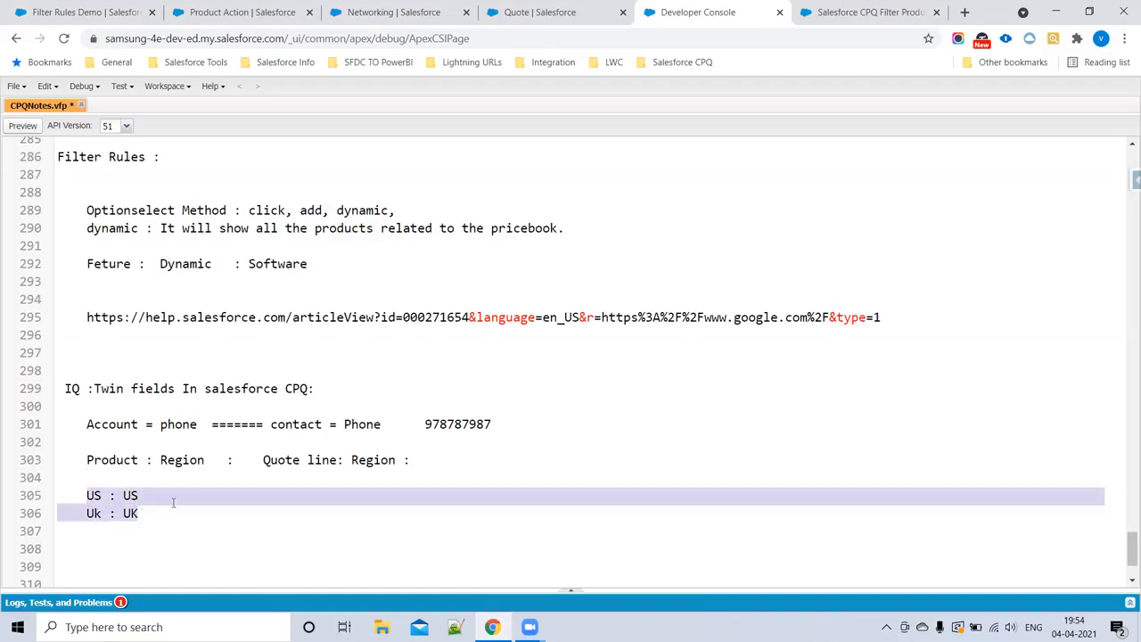
left_click(292, 482)
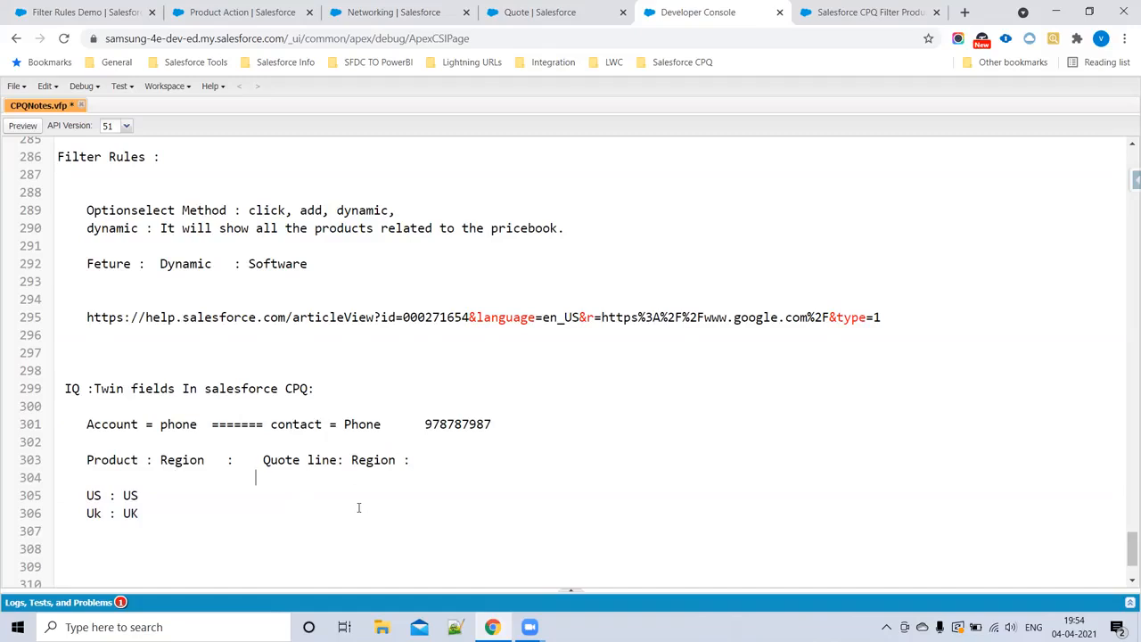
key("ctrl+v")
left_click_drag(75, 532, 187, 531)
key("BackSpace")
left_click(352, 479)
left_click(284, 479)
key("Return")
key("BackSpace")
Step: Copy the "Uk : UK" value to the Quote line Region side, two lines below its "US : US" value
left_click_drag(141, 496, 73, 496)
key("ctrl+c")
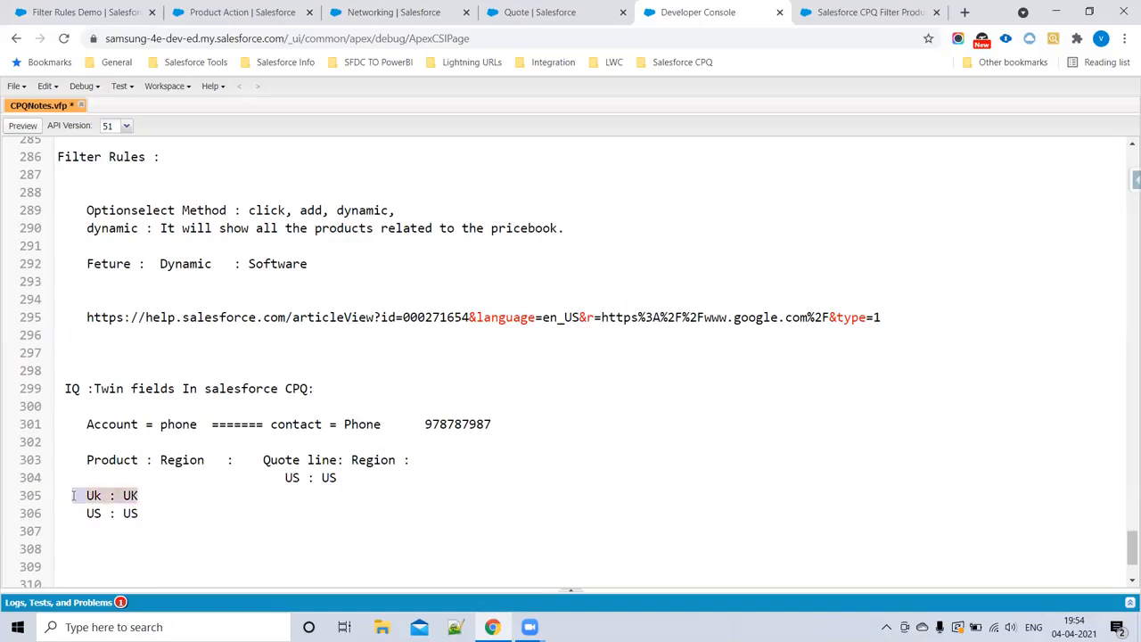
left_click(291, 503)
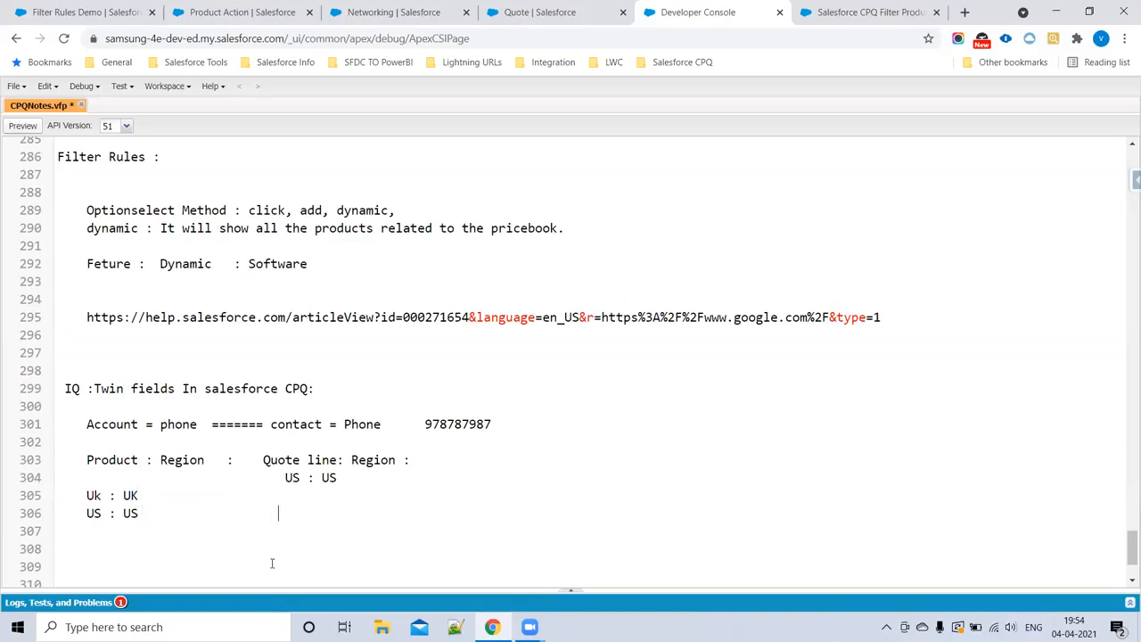
key("ctrl+v")
Step: Shorten the Product Region values to just "Uk" and "US"
double_click(176, 459)
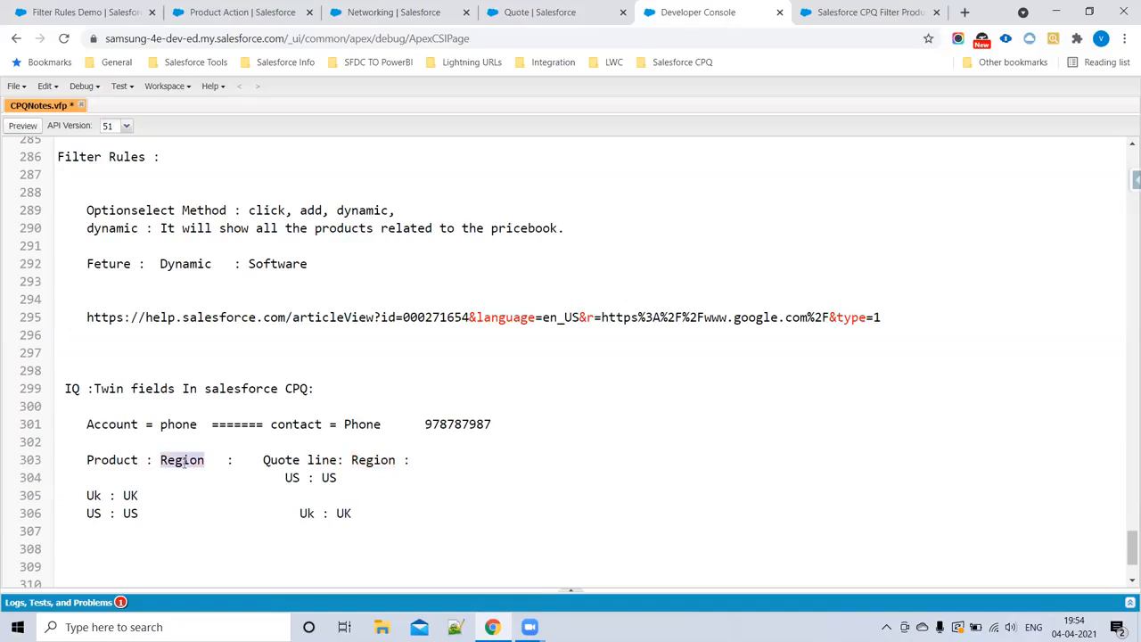
left_click(142, 497)
key("BackSpace")
key("BackSpace")
key("BackSpace")
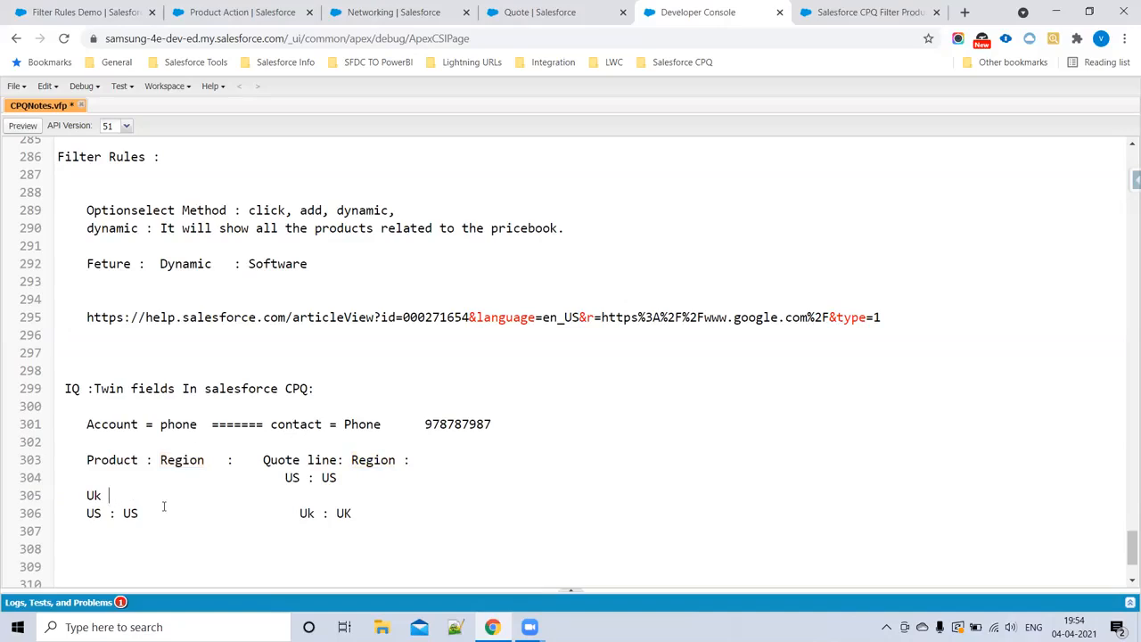
key("BackSpace")
key("BackSpace")
key("BackSpace")
key("BackSpace")
key("BackSpace")
double_click(183, 461)
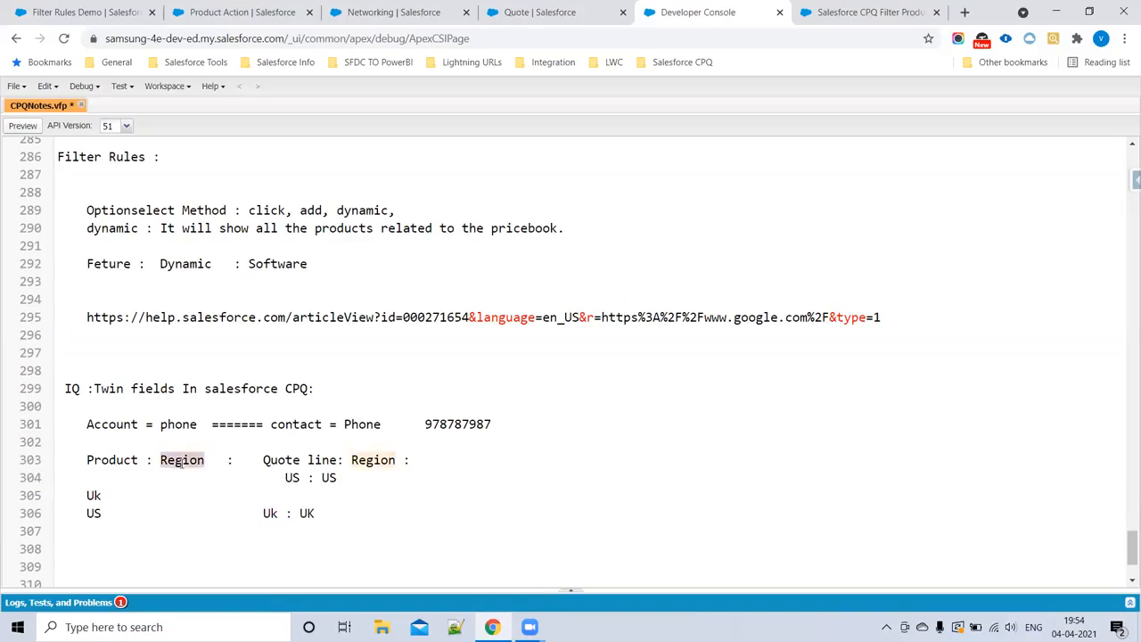
Step: Shorten the Quote line Region values to just "US" and "Uk"
left_click(340, 479)
key("BackSpace")
key("BackSpace")
key("BackSpace")
key("BackSpace")
key("BackSpace")
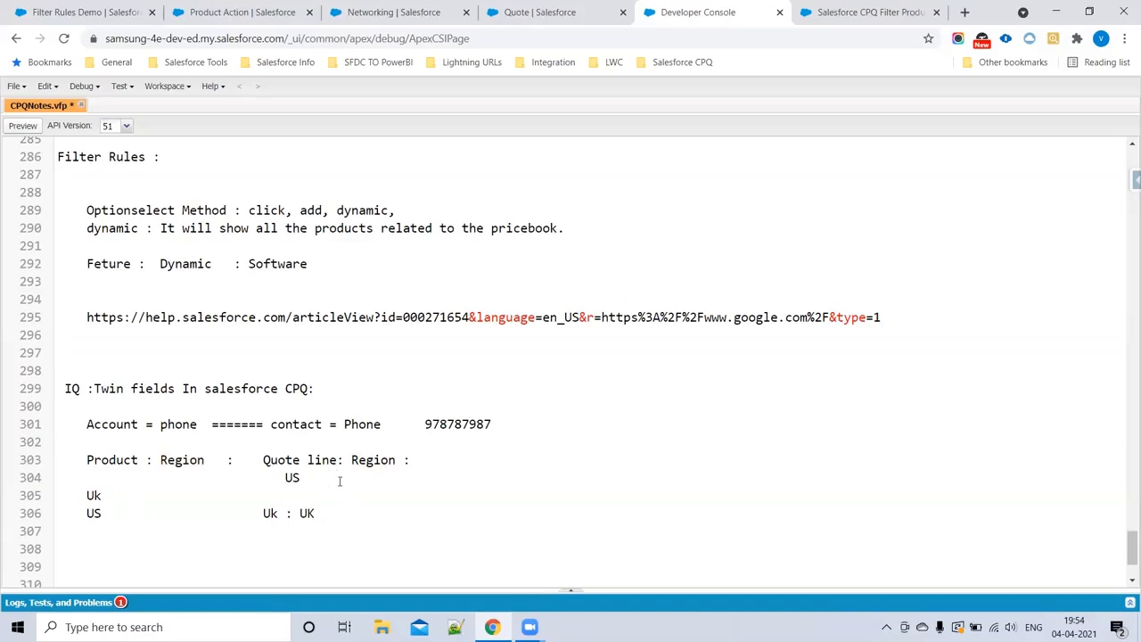
key("BackSpace")
key("BackSpace")
Step: Compare the account and contact phone example with the Product and Quote line Region fields and their values
triple_click(356, 425)
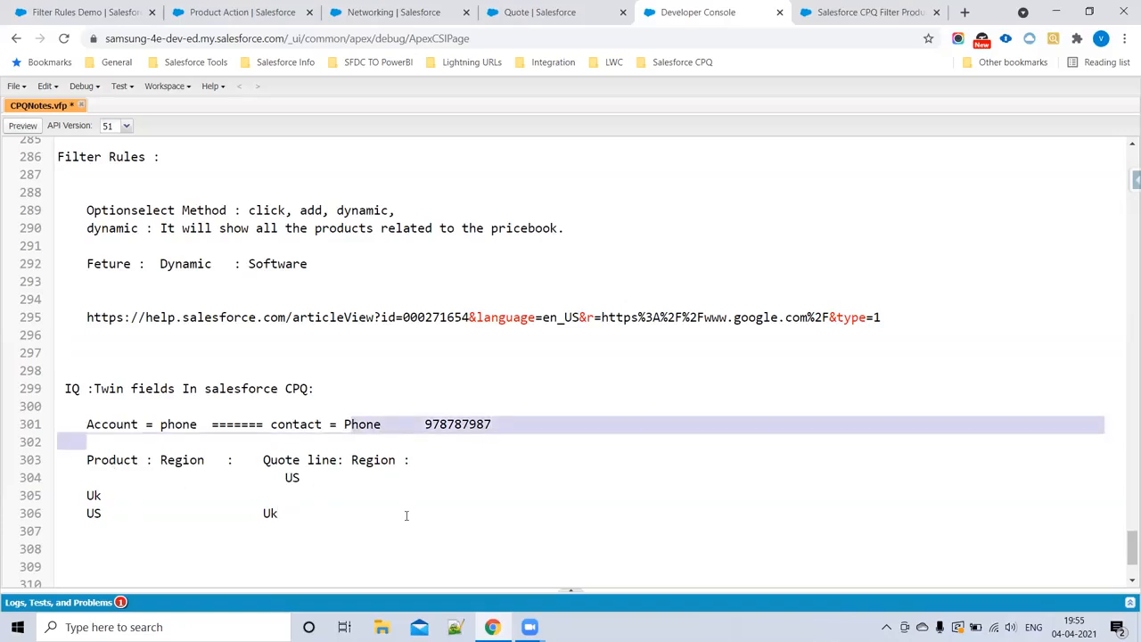
left_click(402, 441)
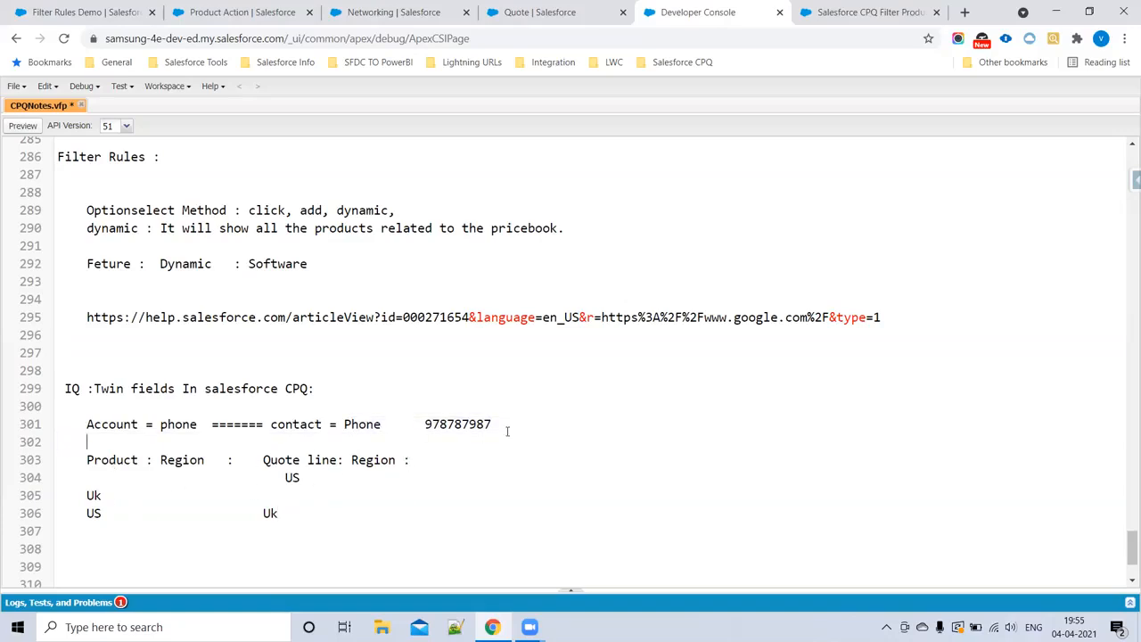
double_click(454, 424)
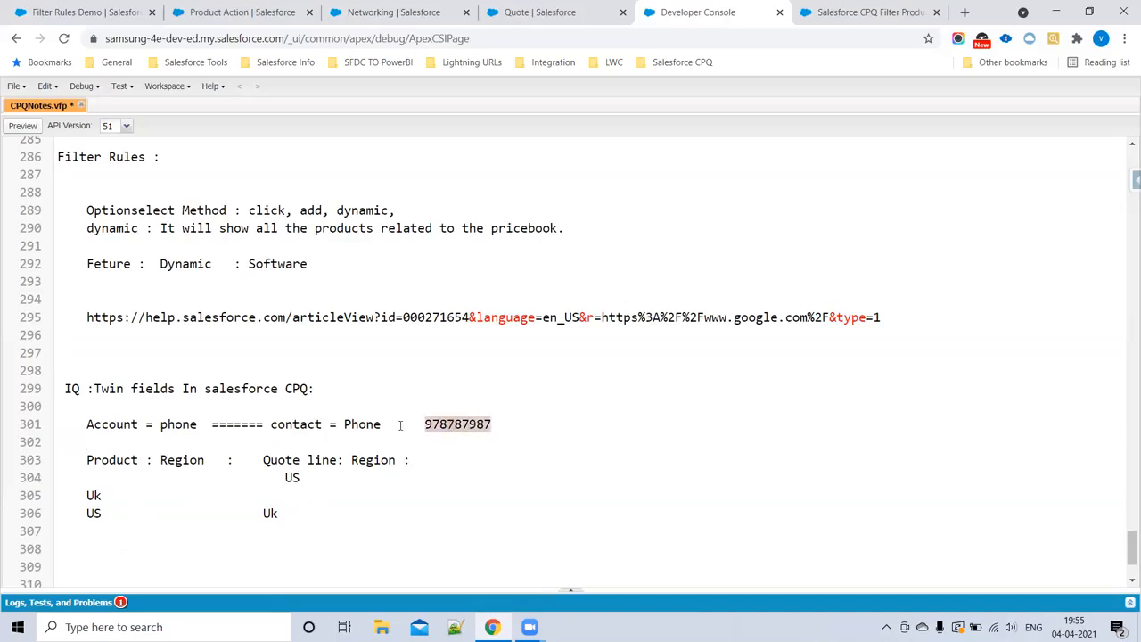
left_click_drag(402, 424, 175, 409)
double_click(173, 426)
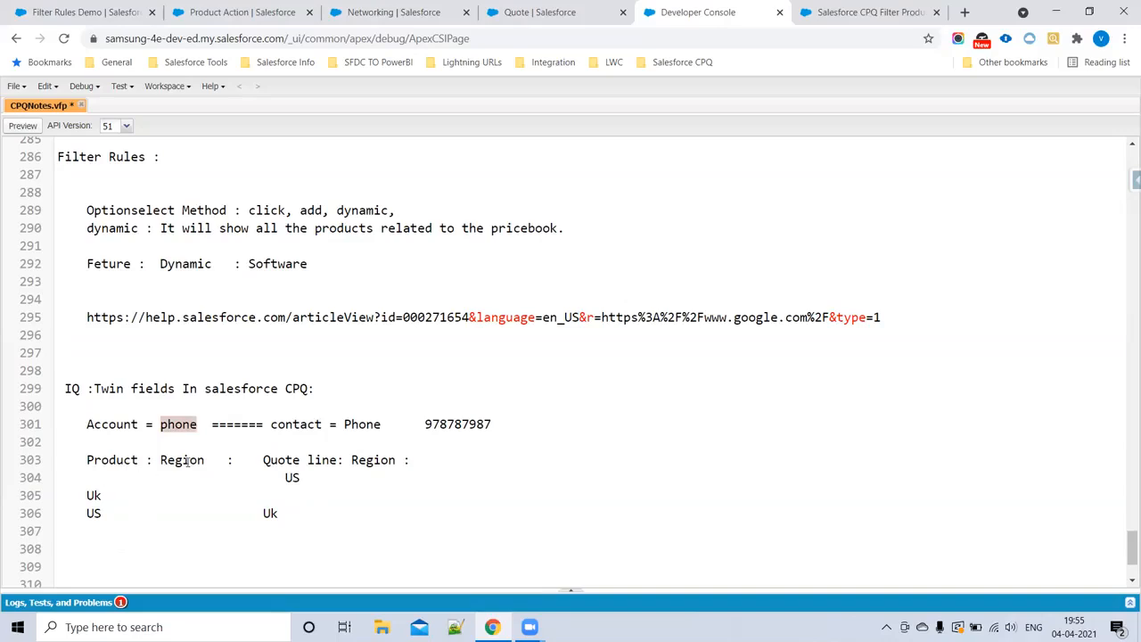
double_click(183, 462)
double_click(95, 496)
double_click(100, 497)
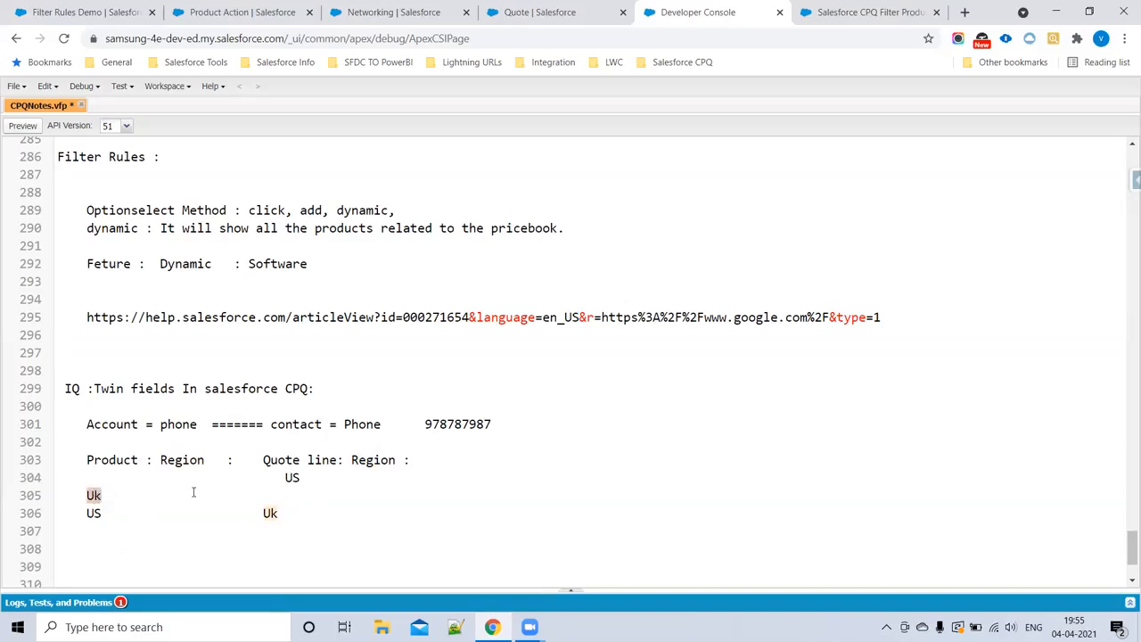
left_click(316, 480)
left_click_drag(493, 425, 58, 406)
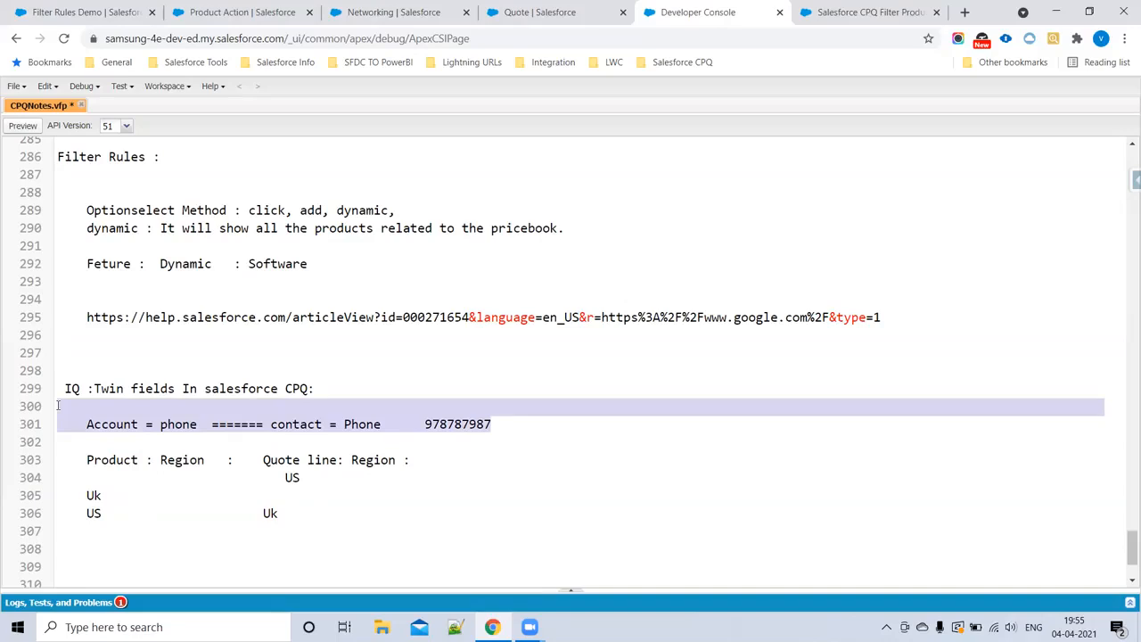
left_click_drag(83, 457, 304, 528)
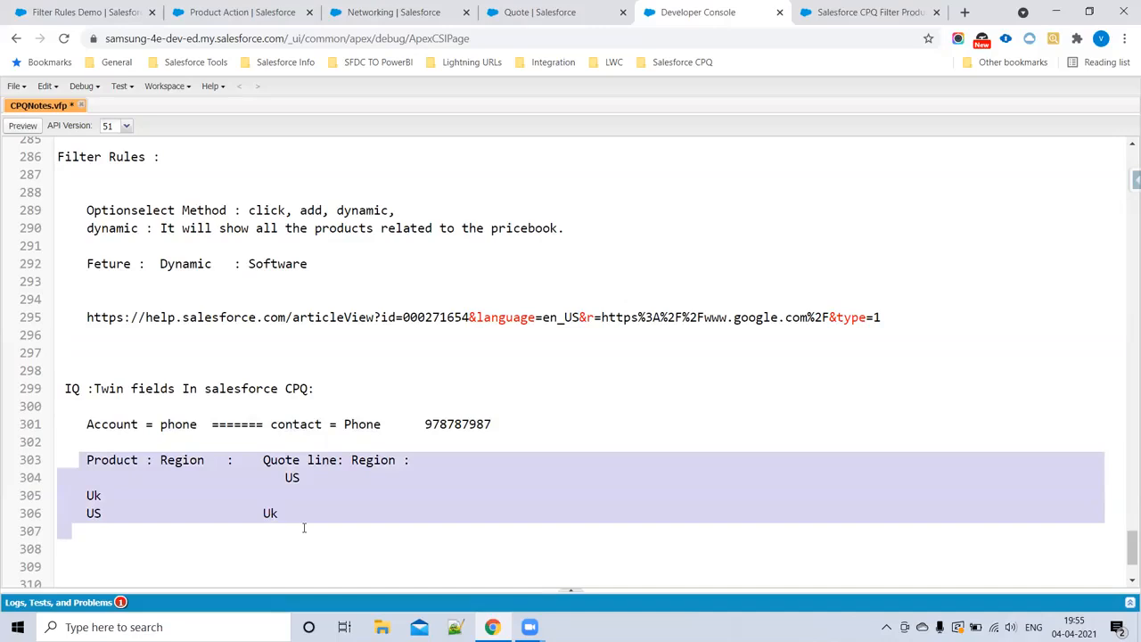
double_click(190, 457)
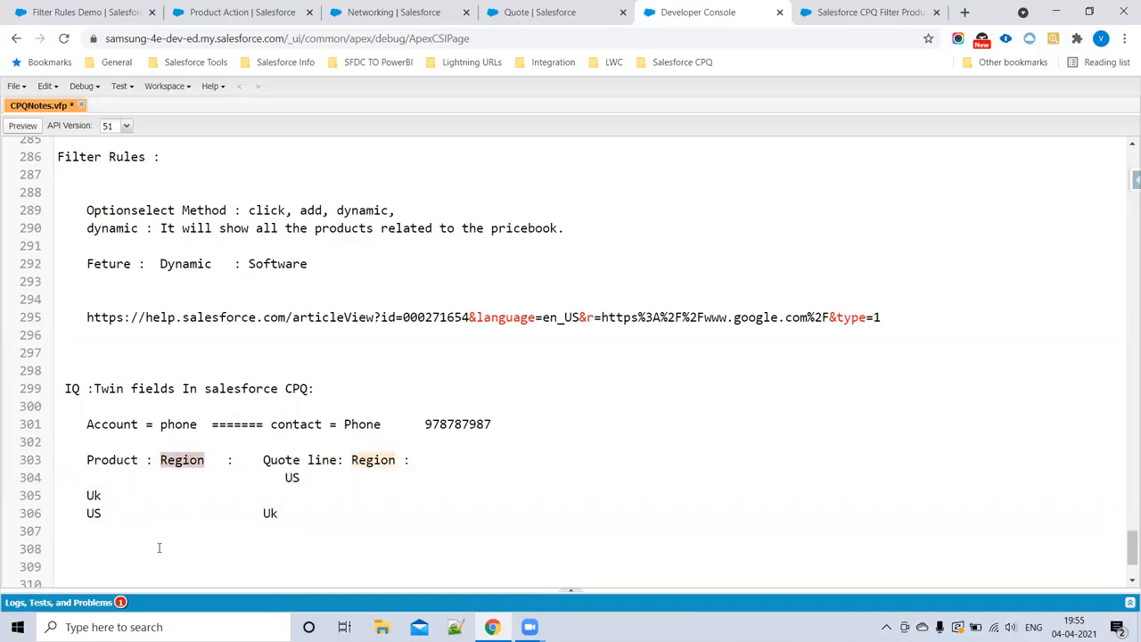
left_click_drag(86, 492, 107, 519)
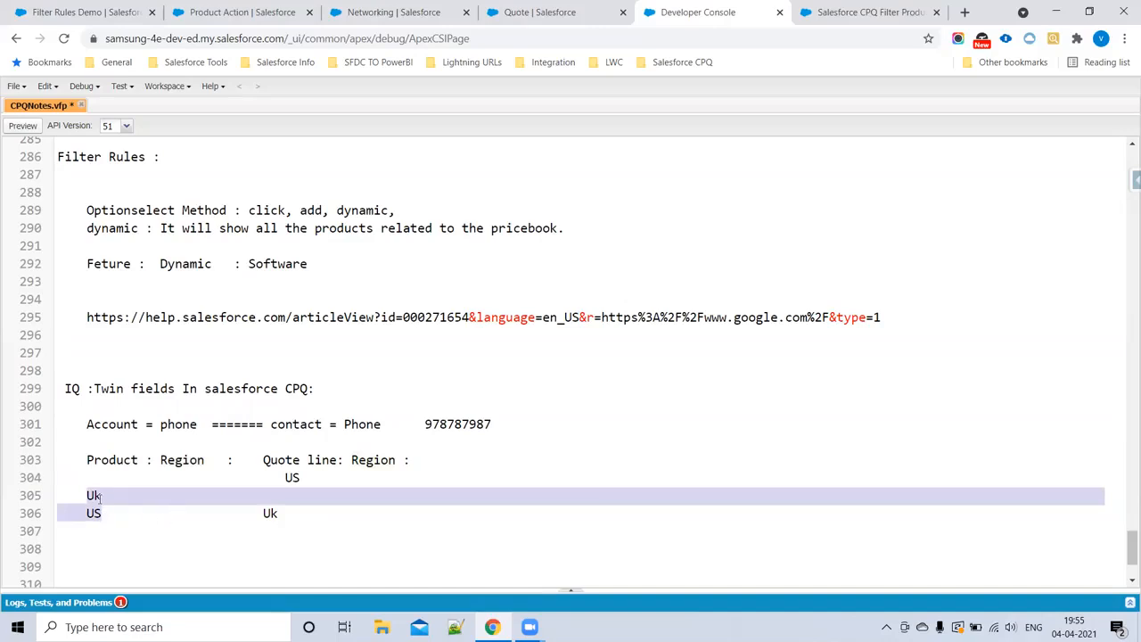
left_click(88, 495)
left_click(88, 513)
left_click(312, 484)
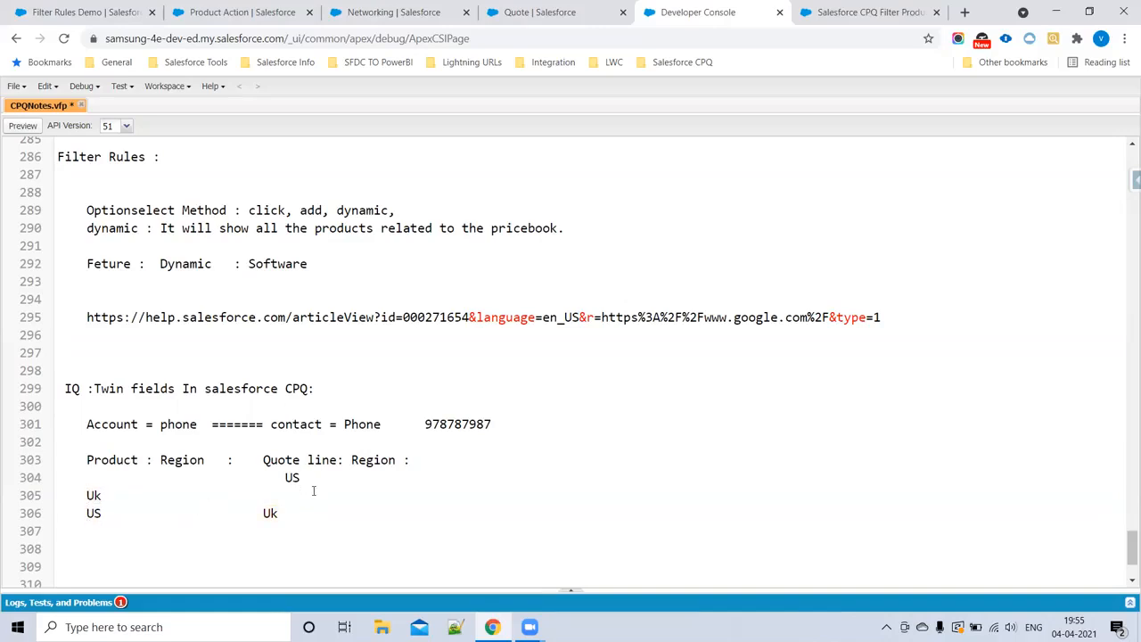
left_click_drag(59, 459, 301, 537)
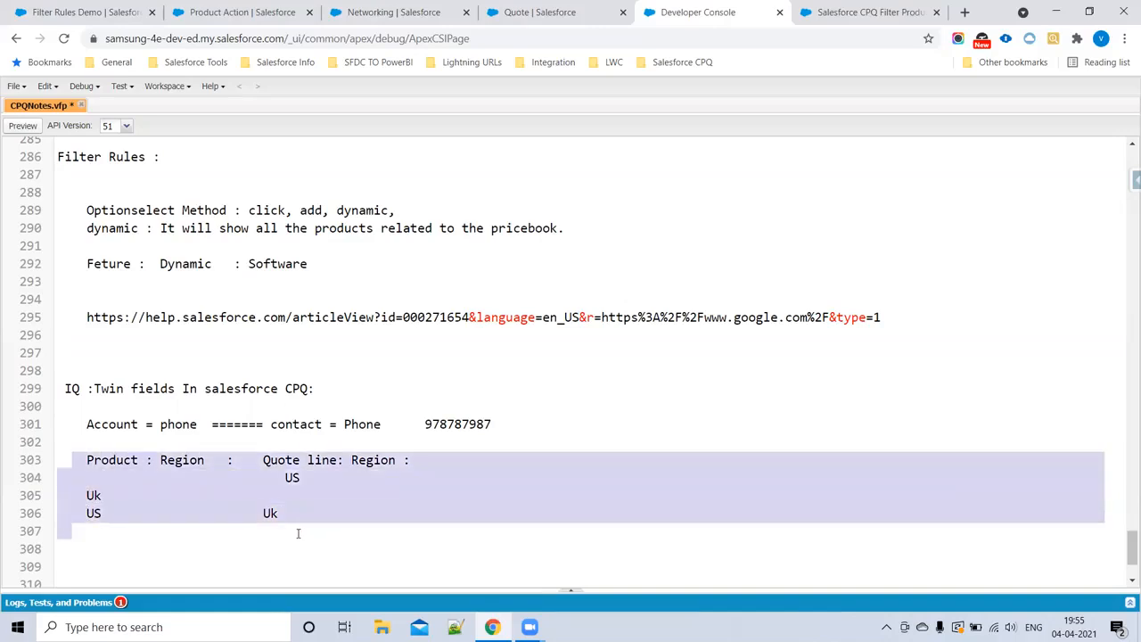
Step: Switch to the help article's browser page and search Google for "twin fields in salesforce cpq"
left_click(870, 11)
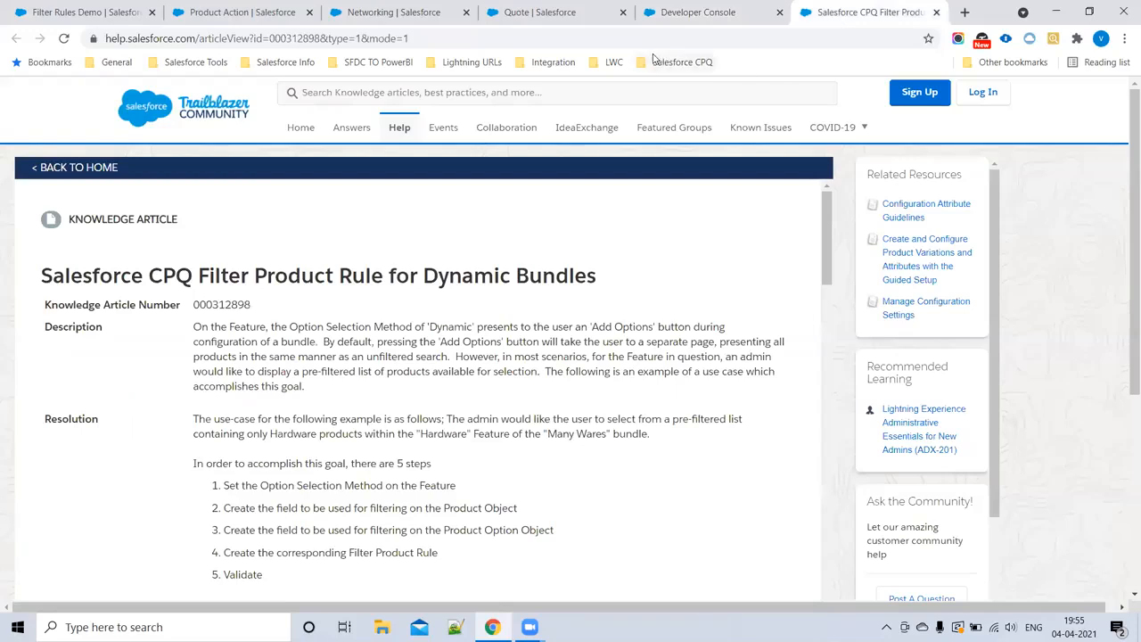
left_click(536, 39)
type("Twin")
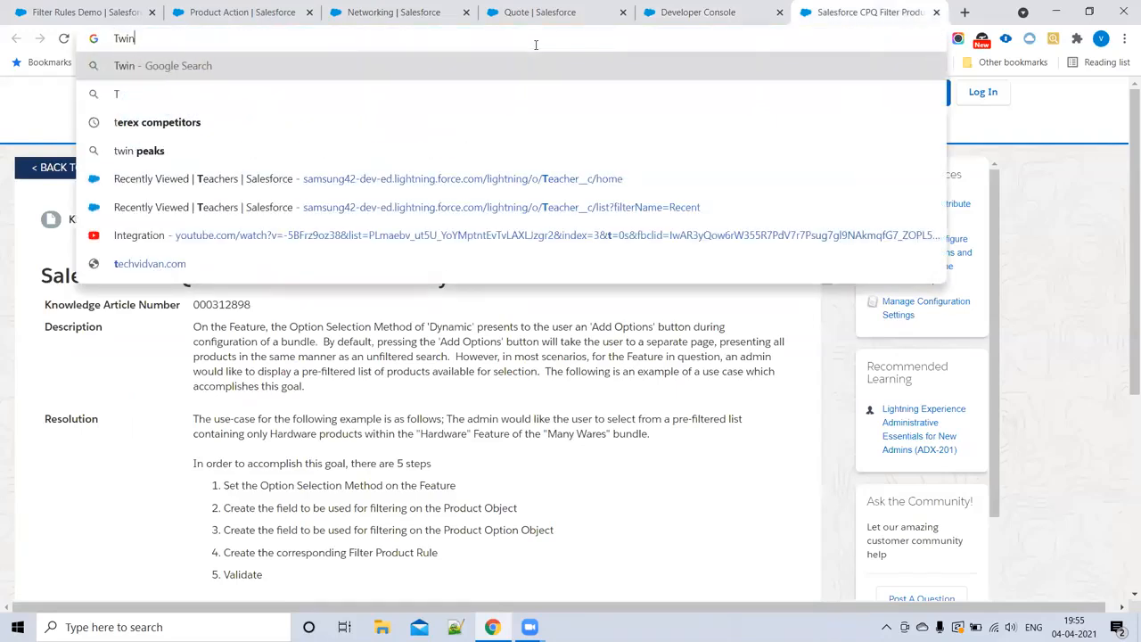
type(" field")
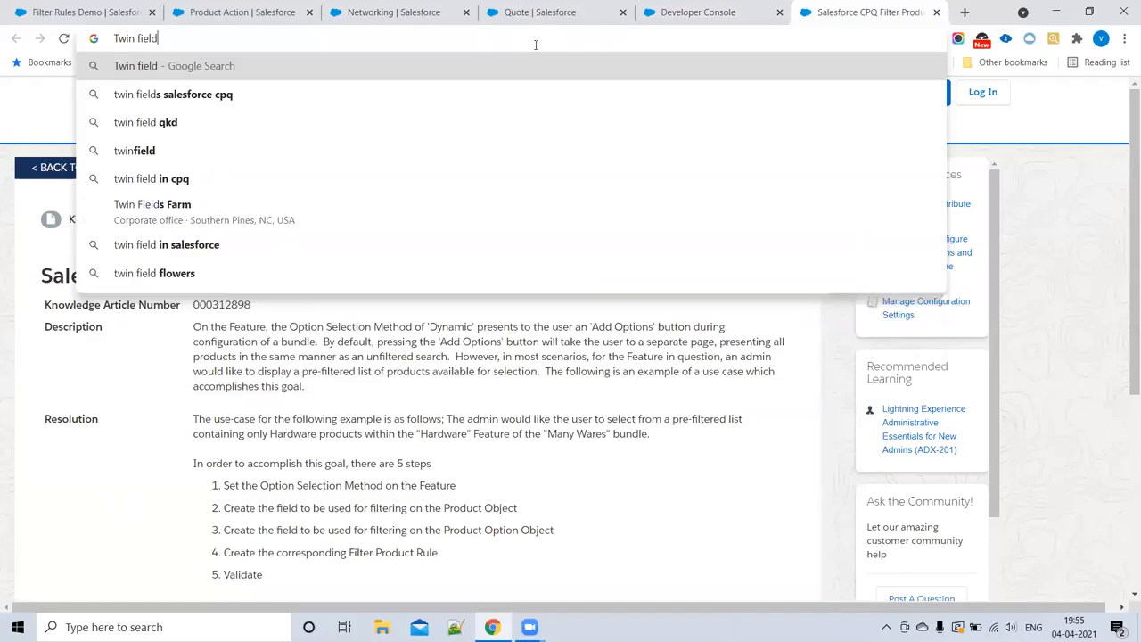
type("s in salesforce")
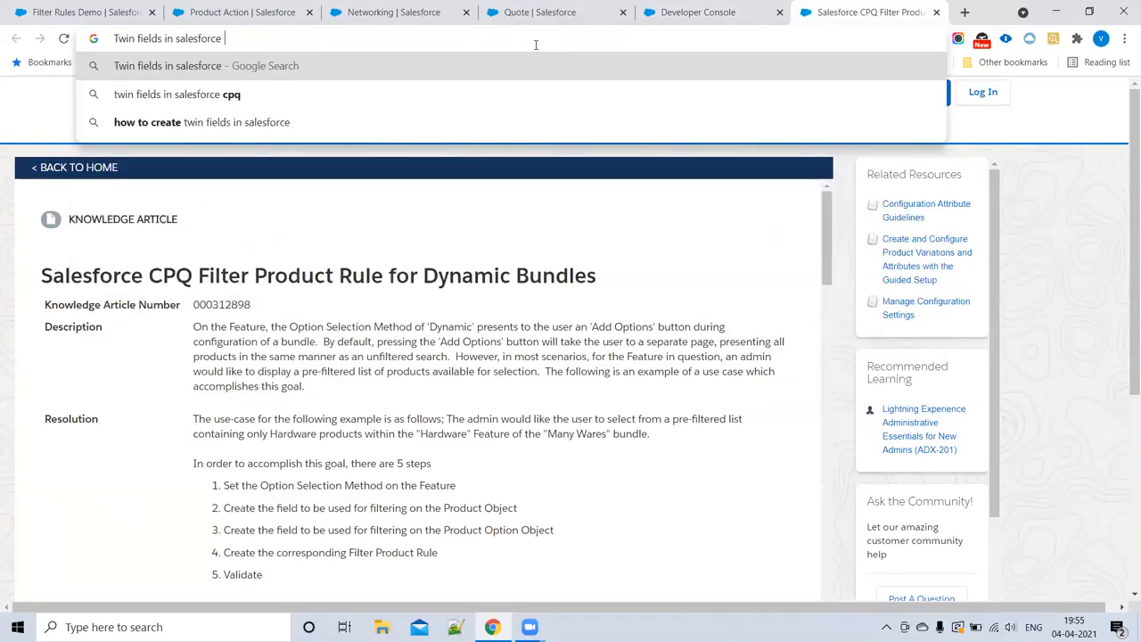
key("Down")
key("Return")
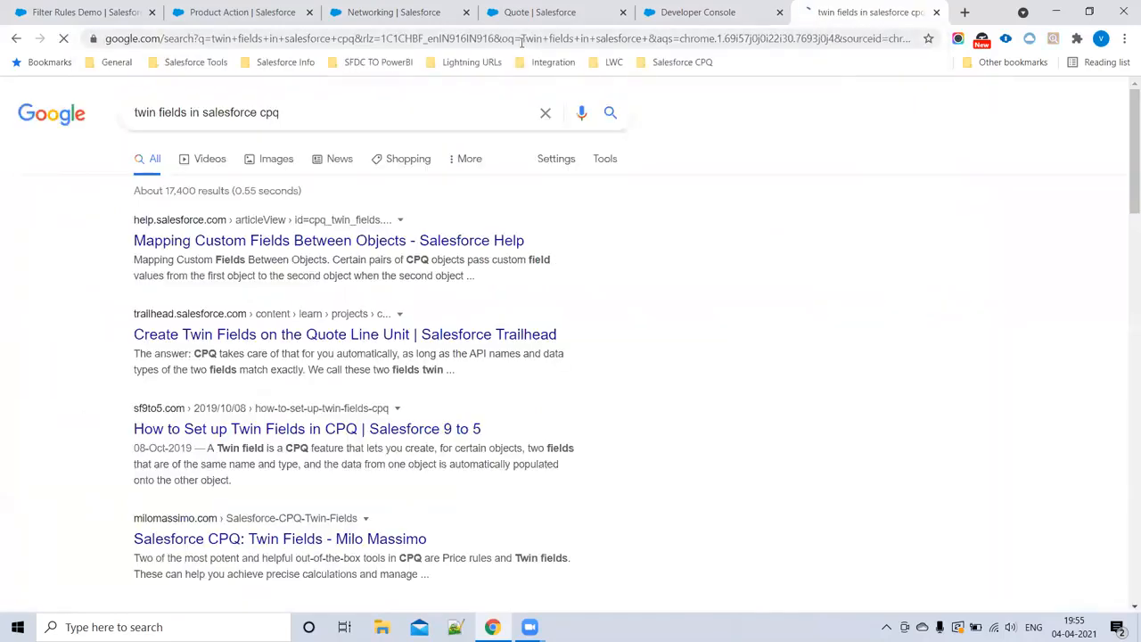
Step: Open the Salesforce Help article "Mapping Custom Fields Between Objects", close the search results, and review its one-way and configurator mapping sections
middle_click(251, 248)
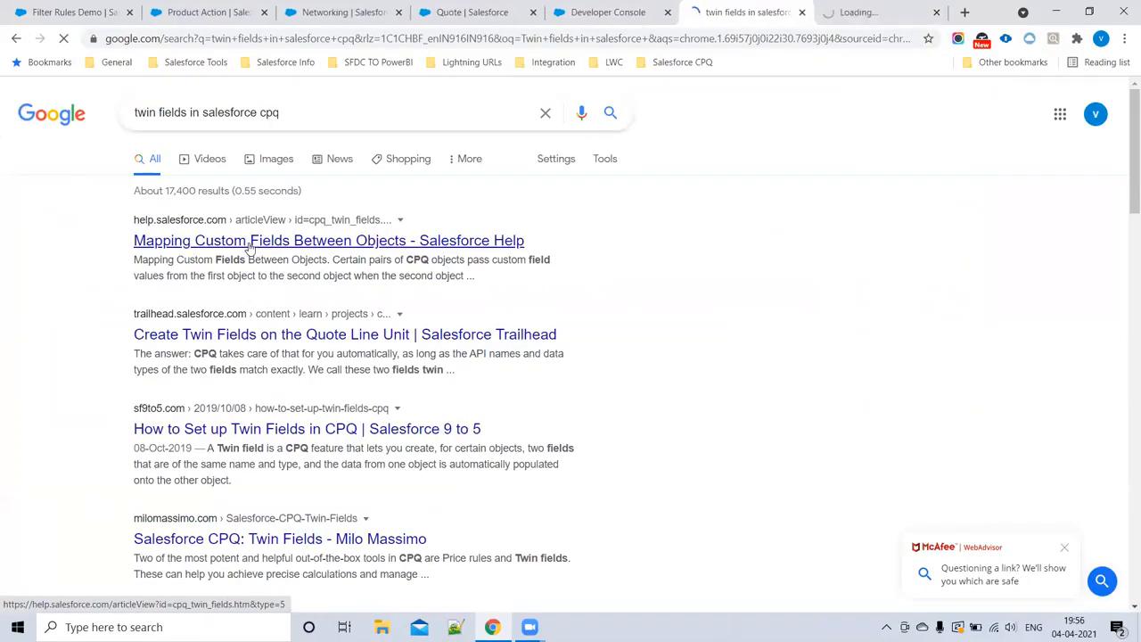
left_click(801, 13)
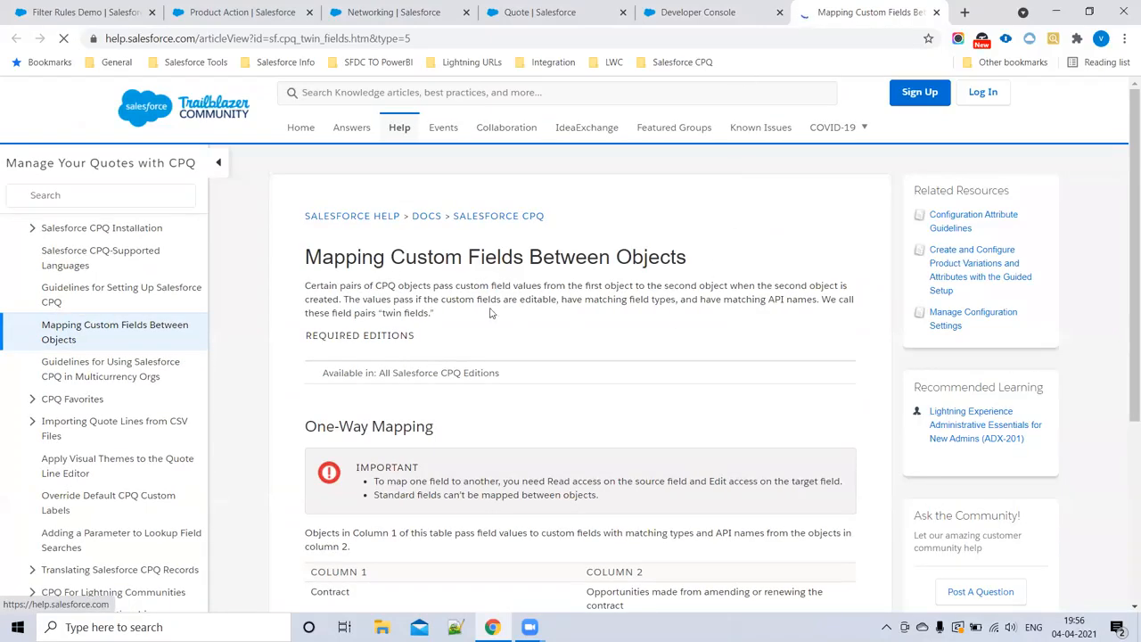
scroll(493, 314, "down", 3)
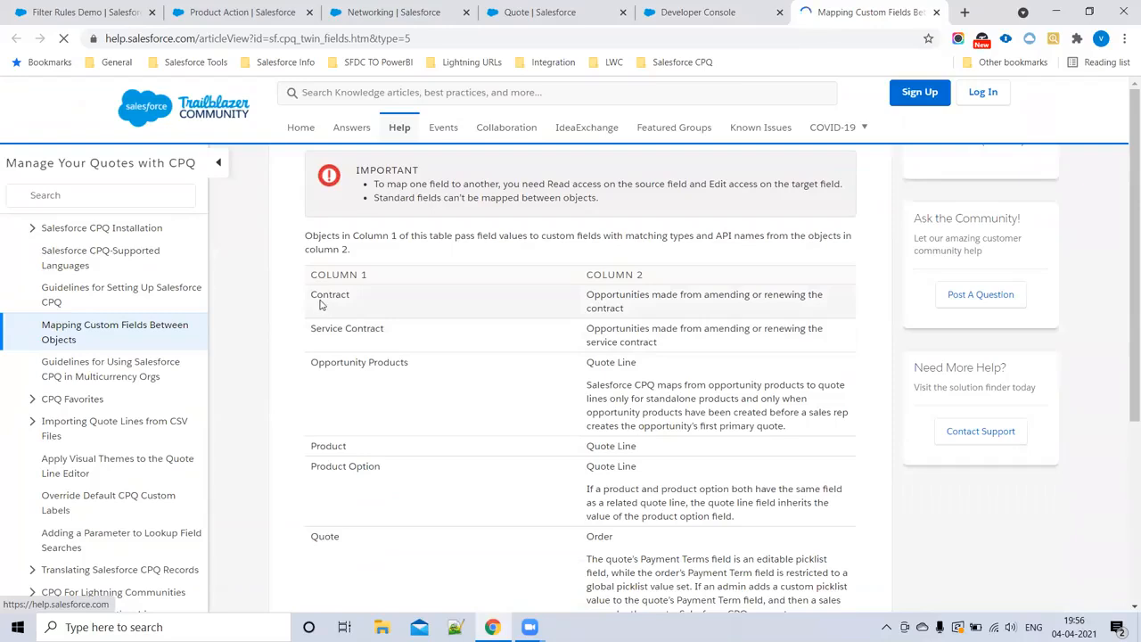
scroll(428, 315, "up", 2)
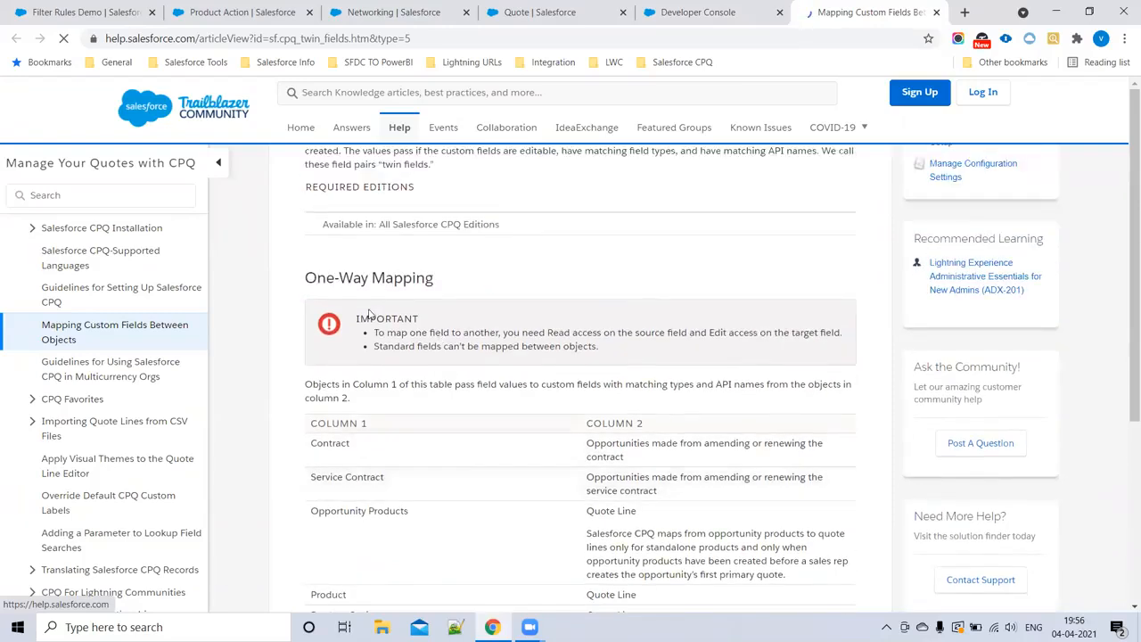
scroll(404, 322, "down", 10)
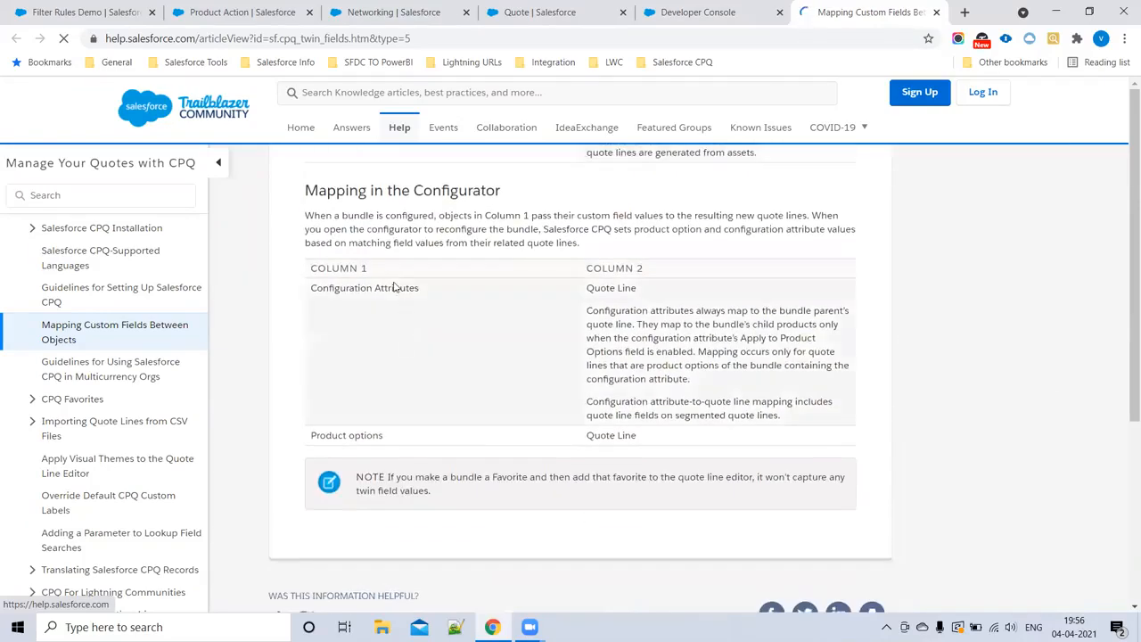
left_click_drag(321, 191, 501, 191)
scroll(561, 395, "down", 1)
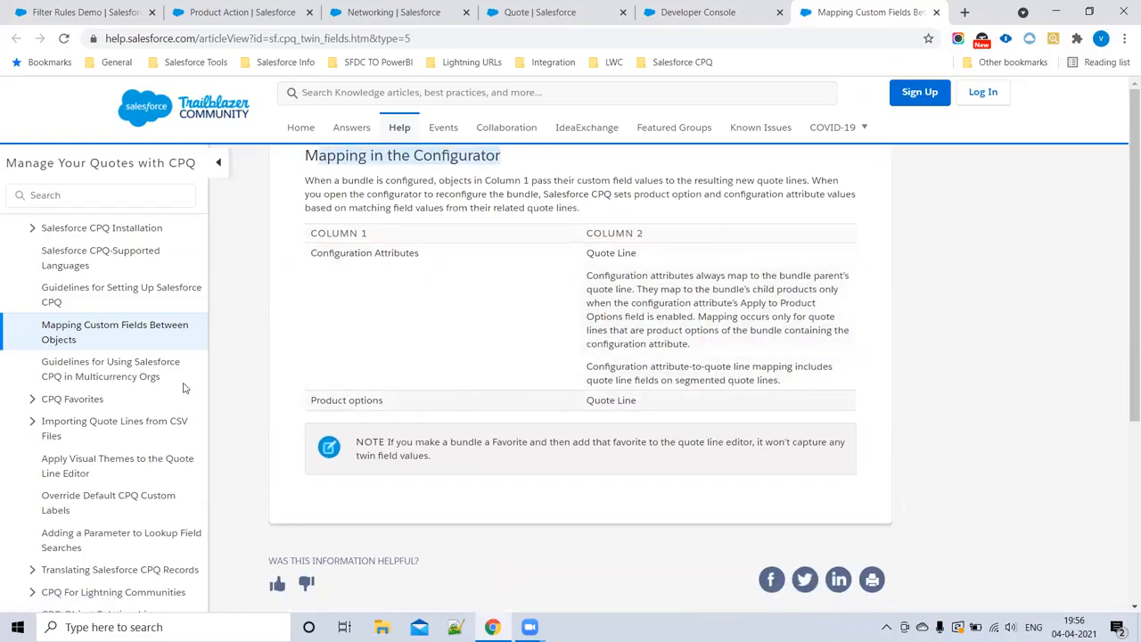
scroll(356, 375, "up", 3)
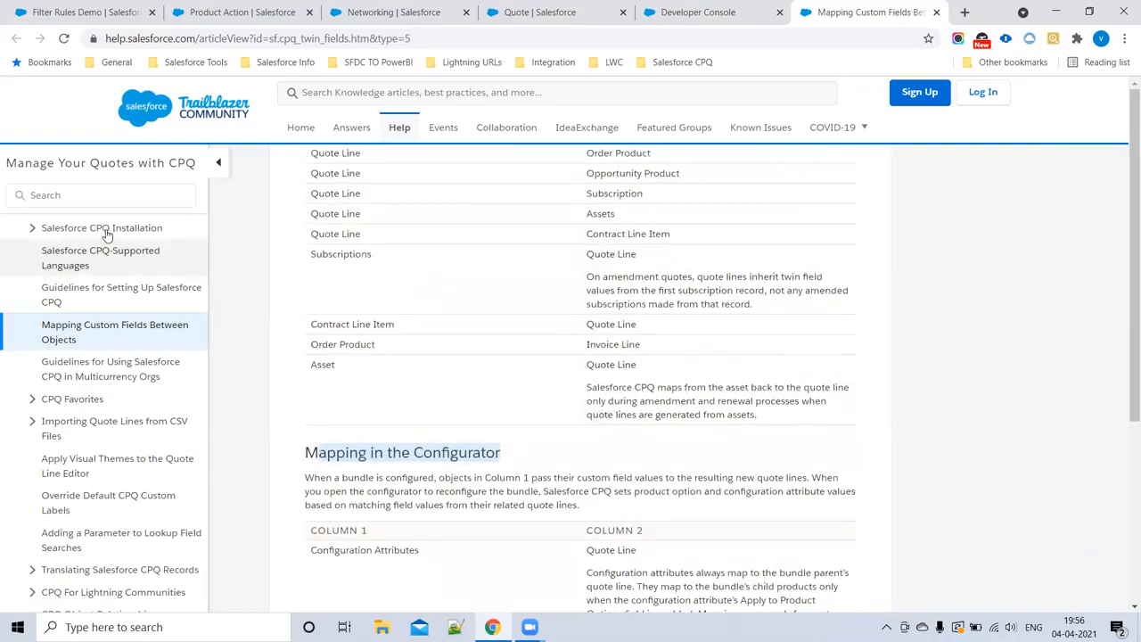
Step: Search the "Manage Your Quotes with CPQ" help contents for "twin" and open "Mapping Custom Fields Between Objects"
left_click(87, 204)
type("twin")
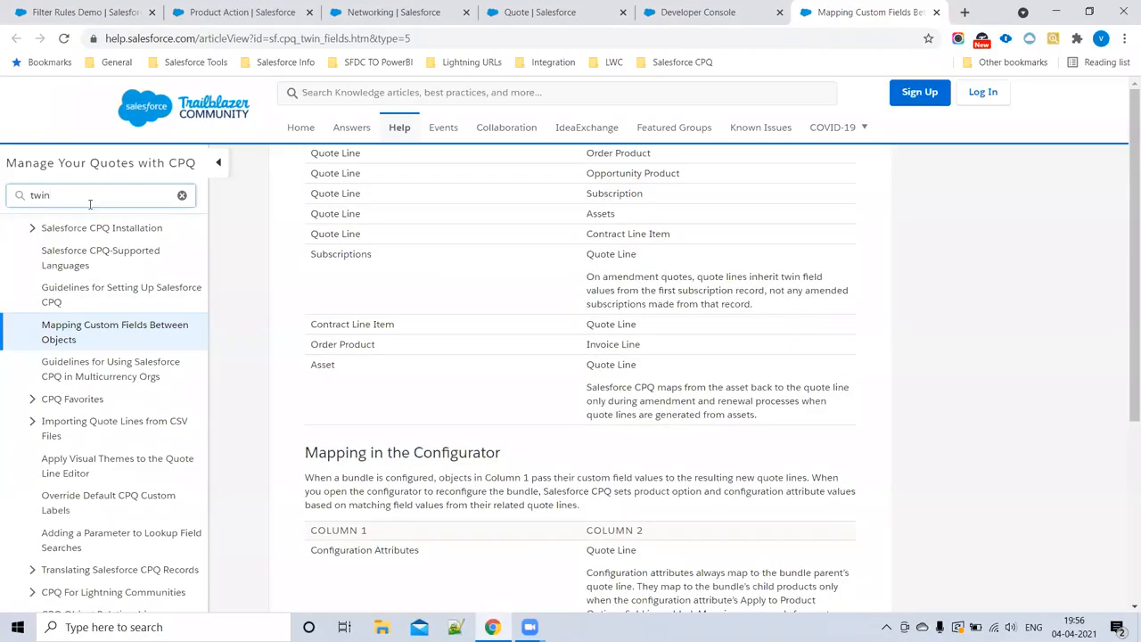
key("Return")
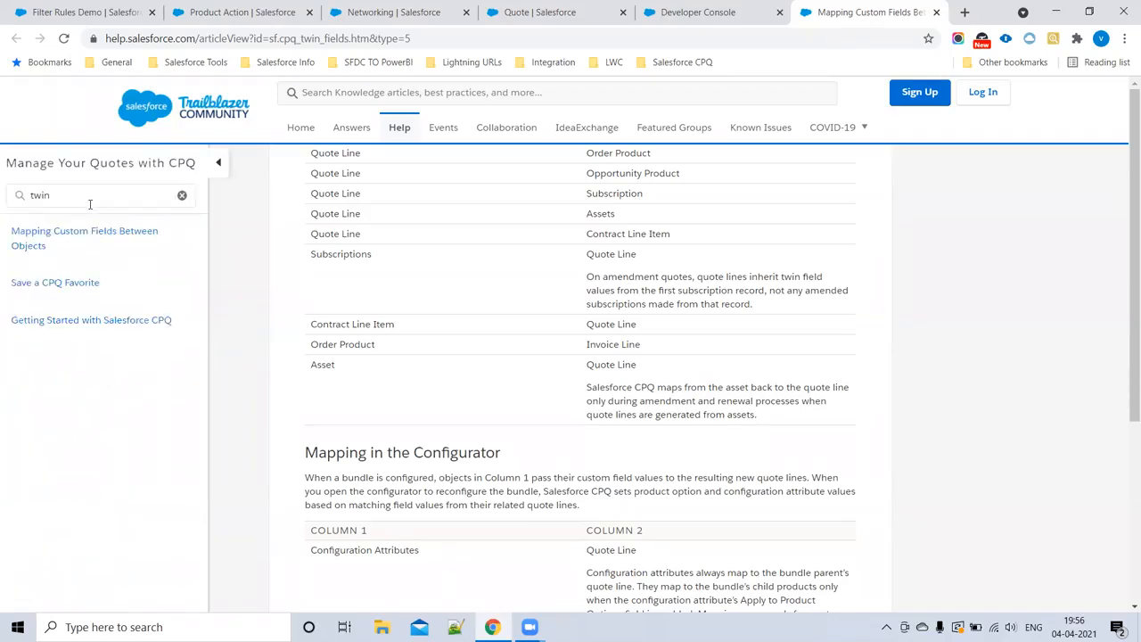
left_click(116, 246)
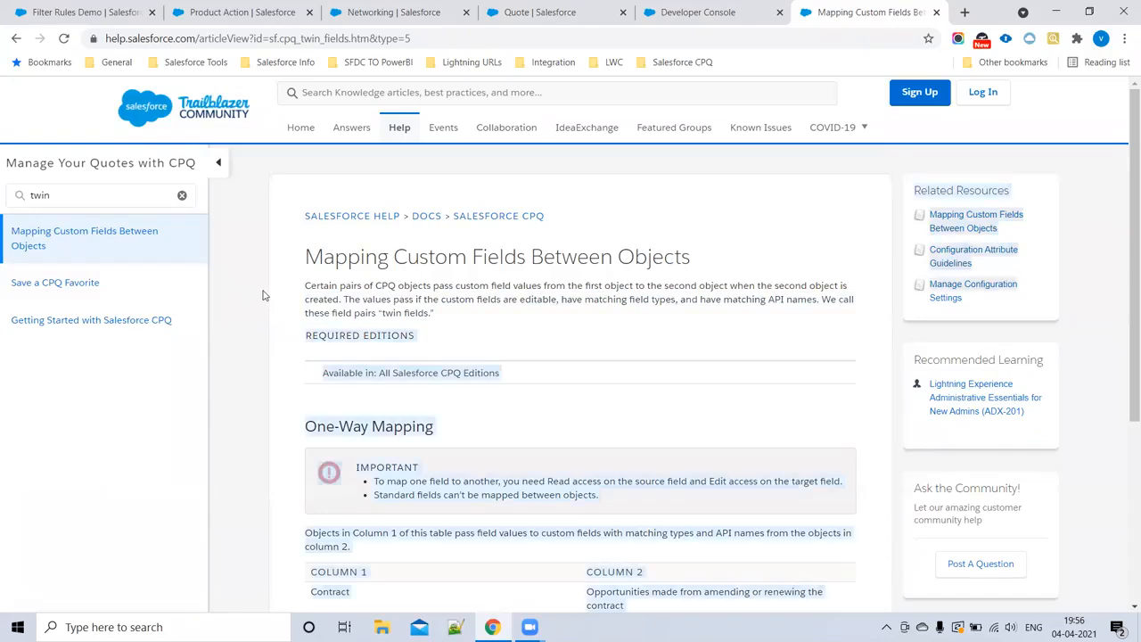
Step: Examine the article's one-way mapping table for the object pairs that pass custom field values, from Contract down to Asset
scroll(502, 389, "down", 3)
scroll(395, 311, "down", 1)
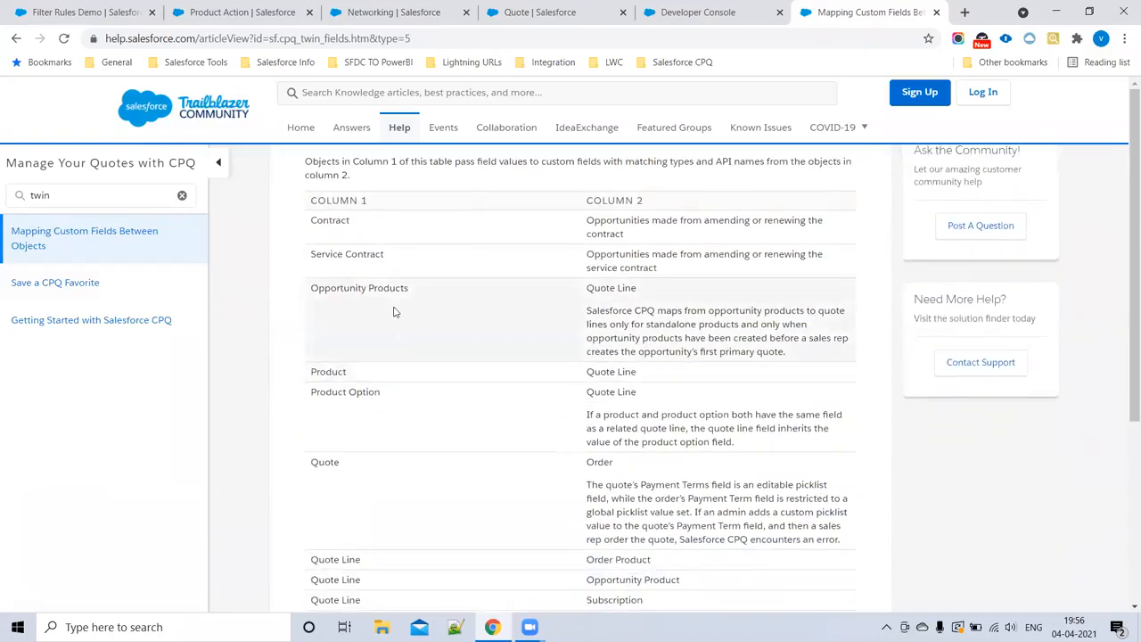
scroll(399, 314, "down", 3)
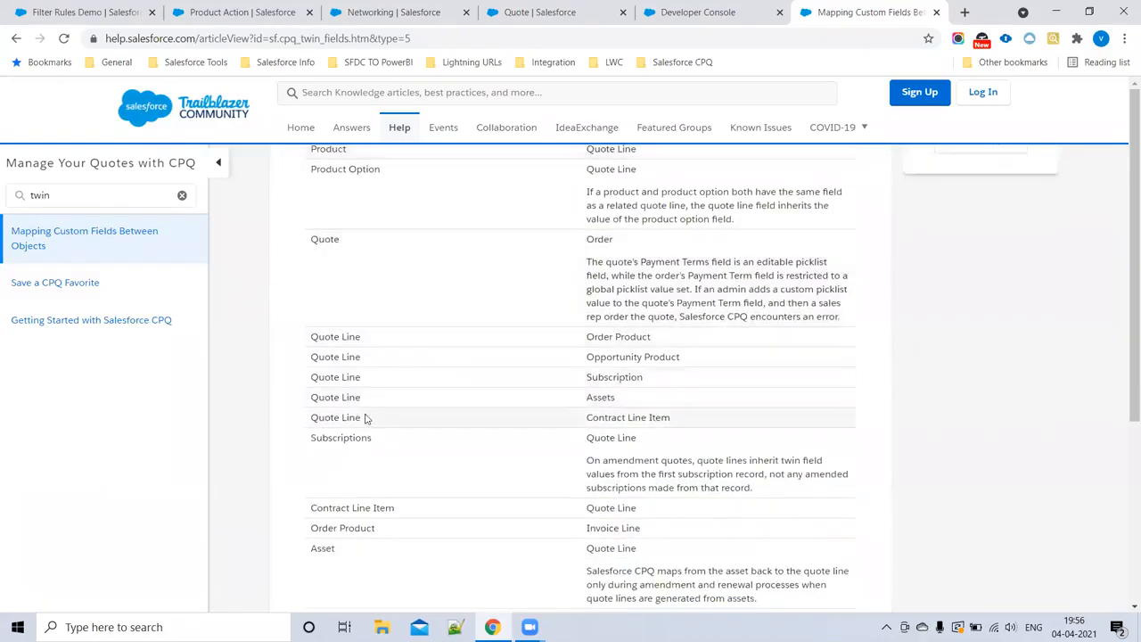
left_click_drag(585, 399, 658, 401)
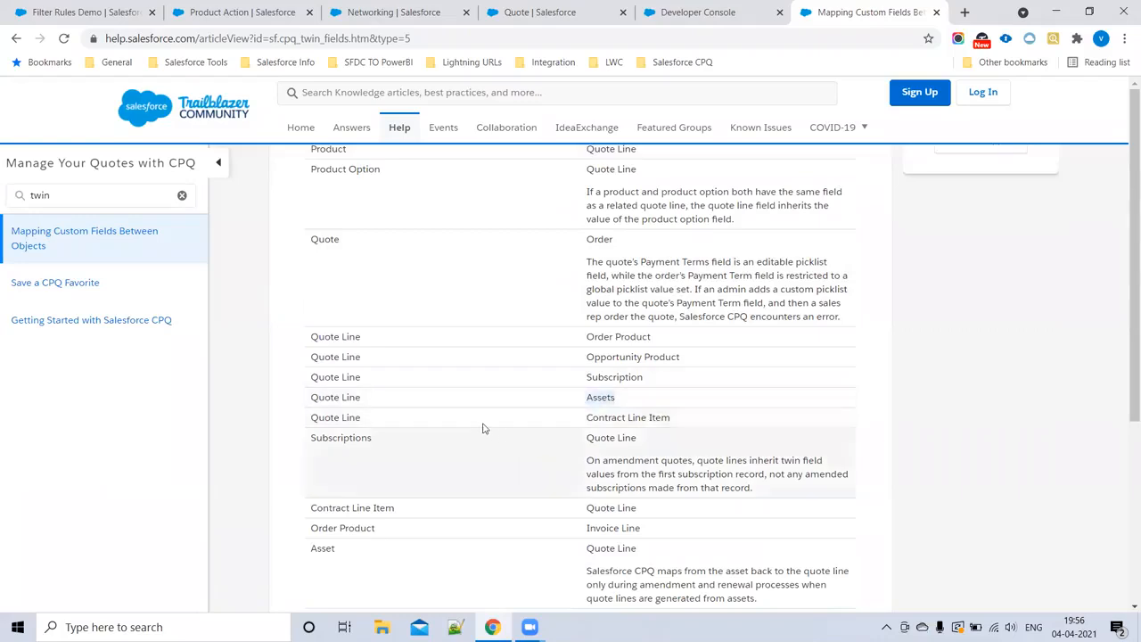
scroll(464, 423, "down", 2)
left_click(340, 406)
left_click_drag(381, 380, 437, 331)
scroll(437, 331, "up", 5)
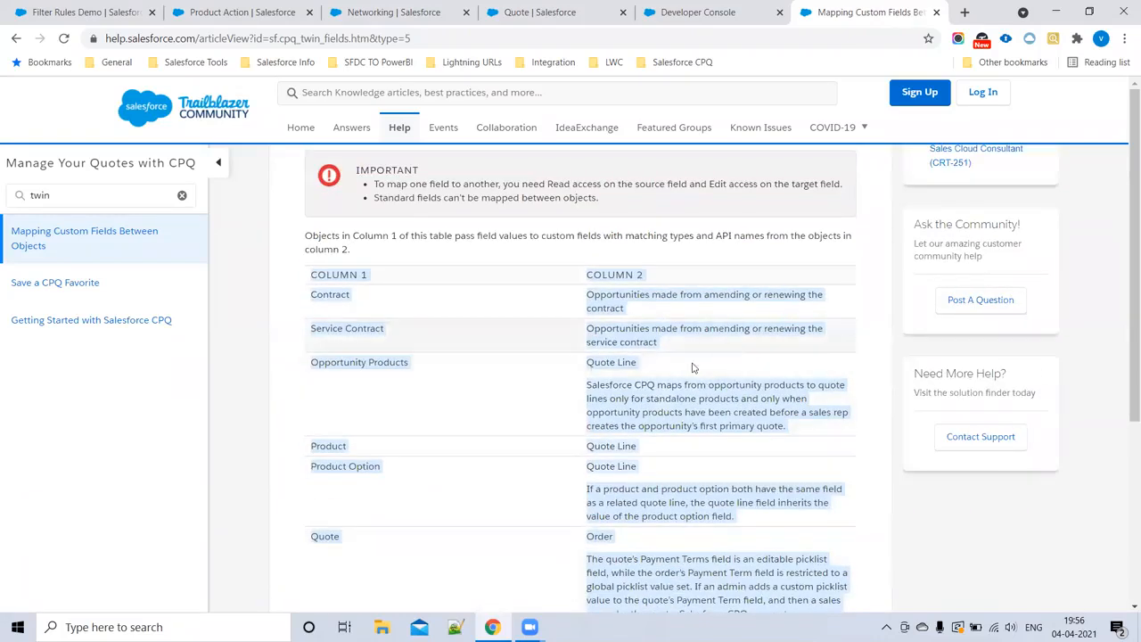
left_click(506, 405)
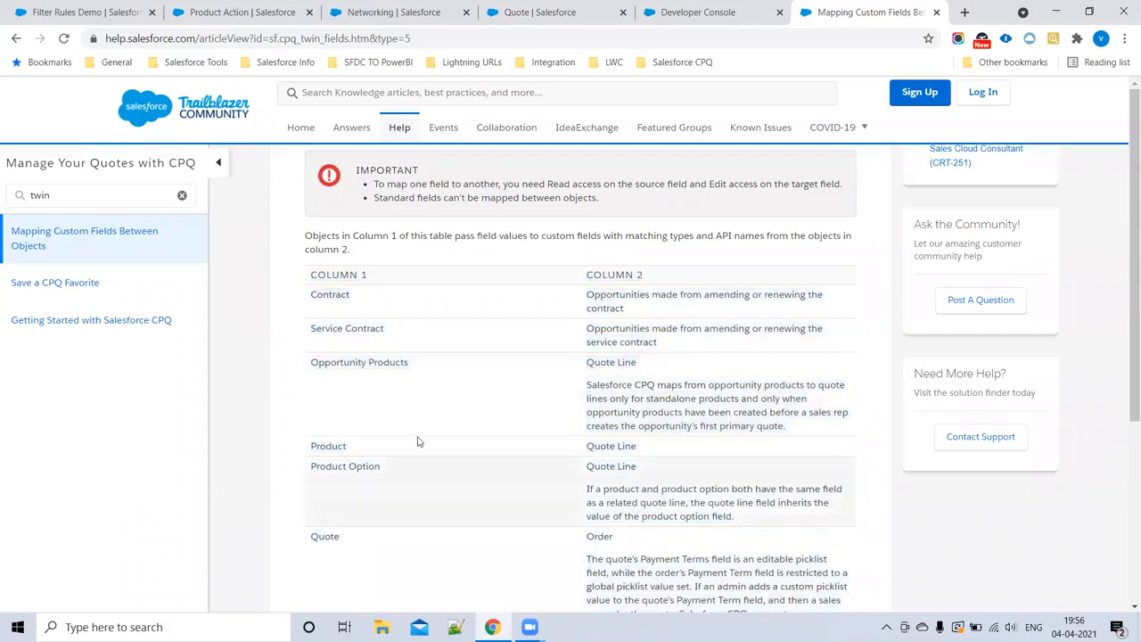
Step: Highlight the Product to Quote Line pair in the one-way mapping table and compare it with the neighbouring pairs
left_click_drag(311, 450, 359, 452)
left_click_drag(588, 451, 662, 453)
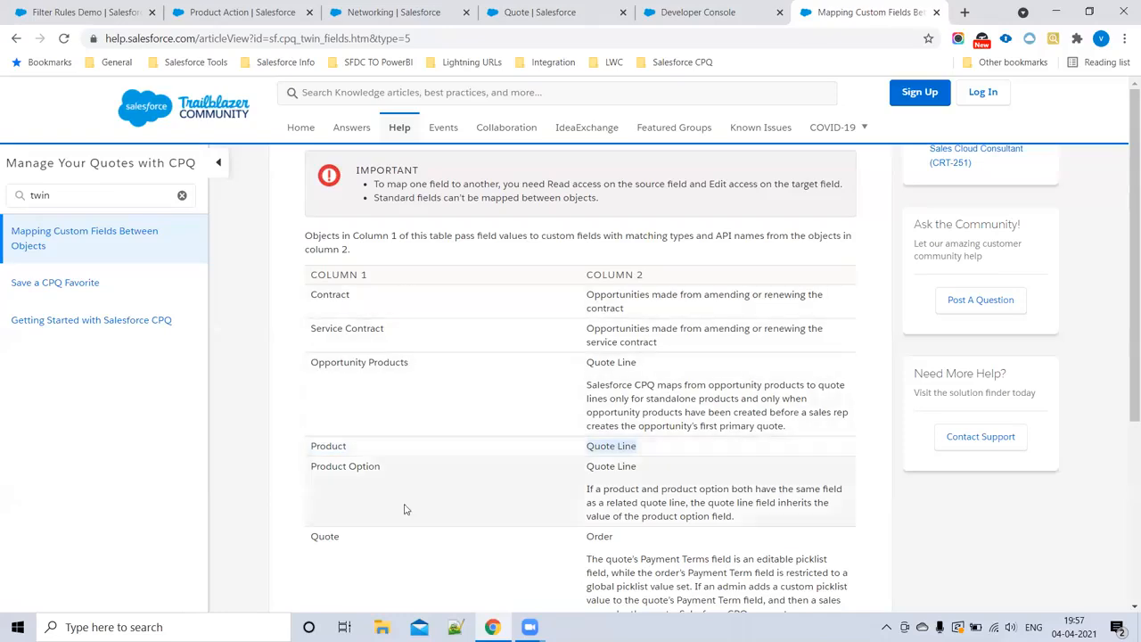
scroll(432, 354, "down", 3)
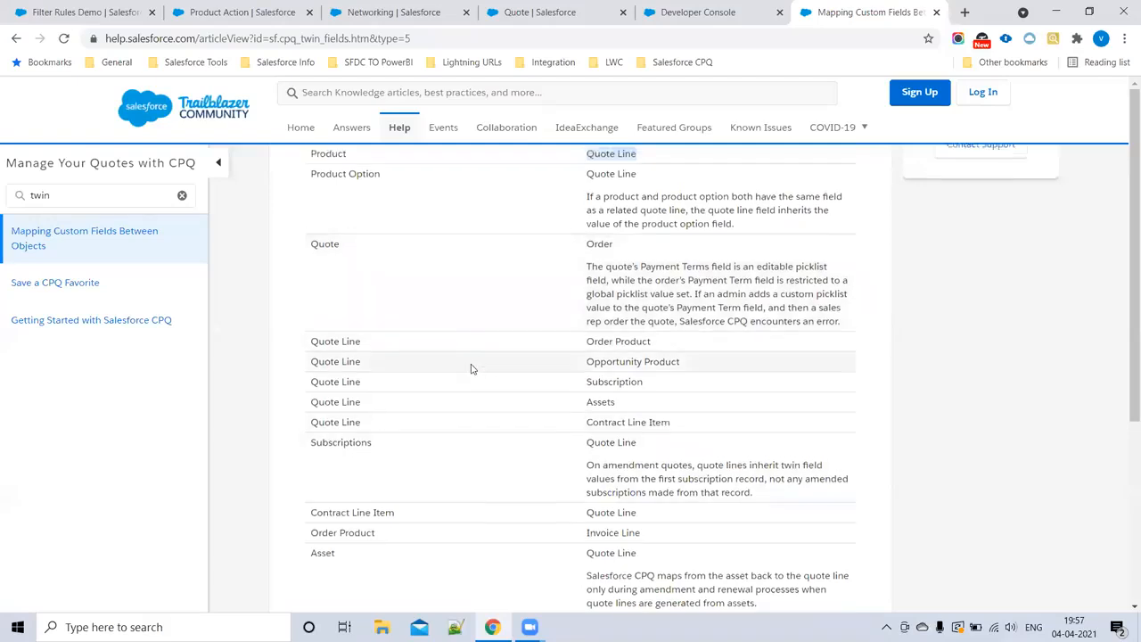
scroll(472, 363, "up", 2)
left_click(314, 302)
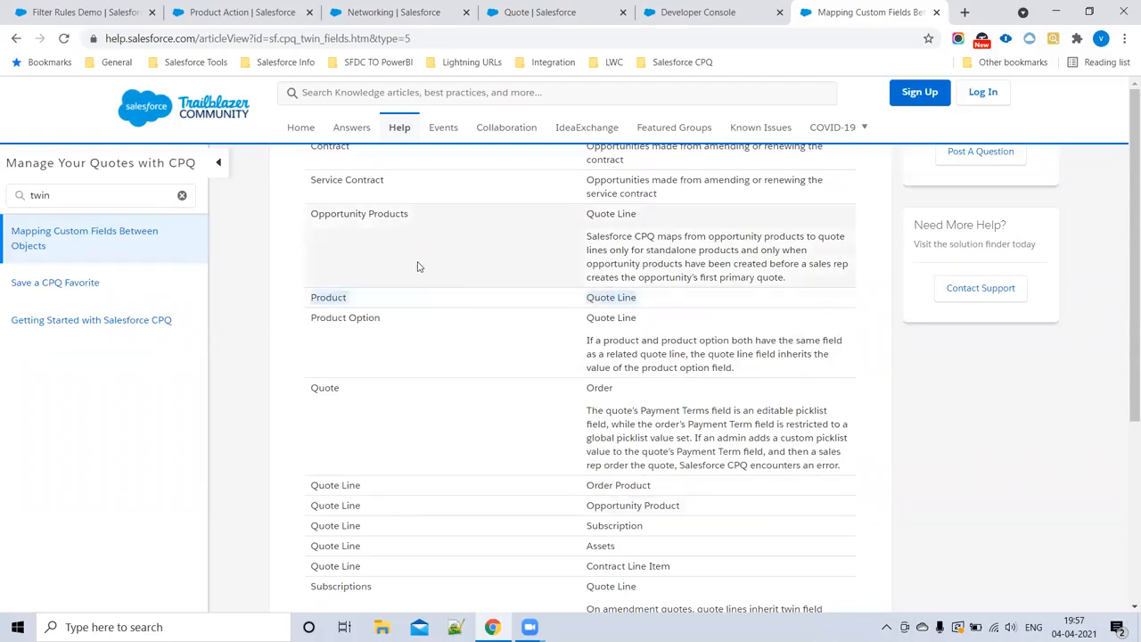
left_click_drag(341, 301, 606, 301)
Step: Glance at the Filter Rules Demo record and review the help article's one-way mapping pairs again, focusing on Product to Quote Line
left_click(120, 13)
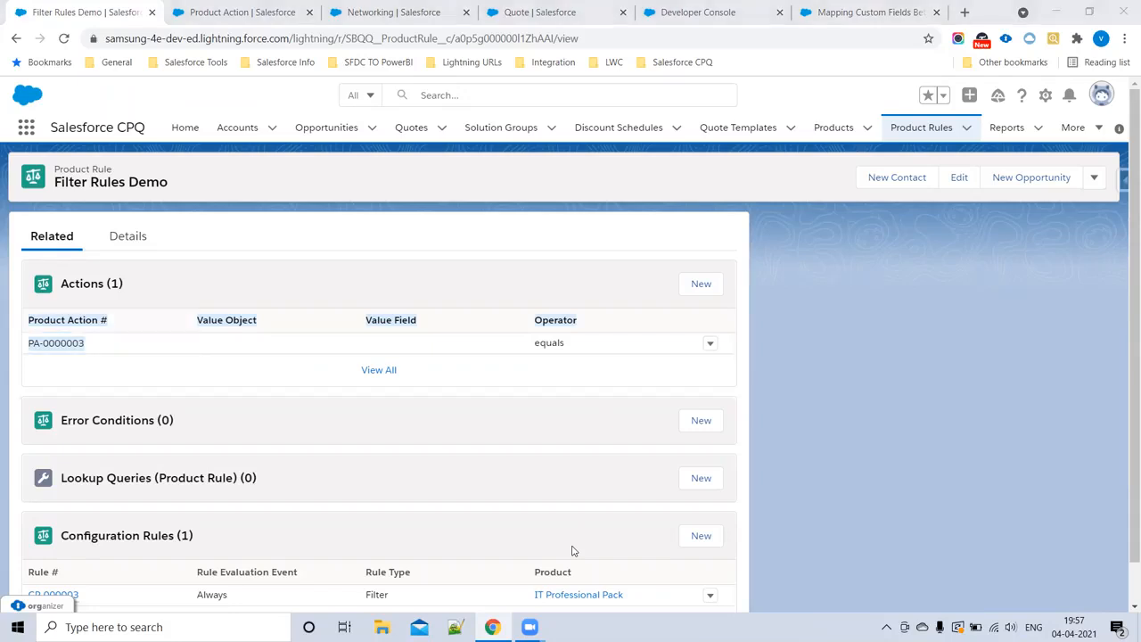
left_click(802, 12)
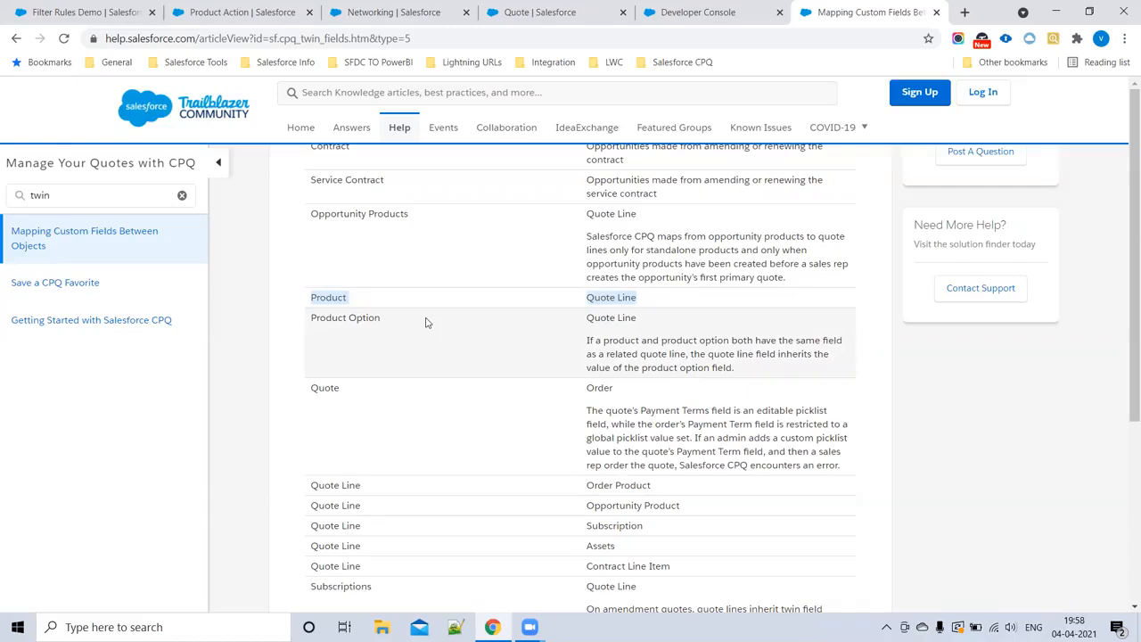
scroll(492, 344, "down", 3)
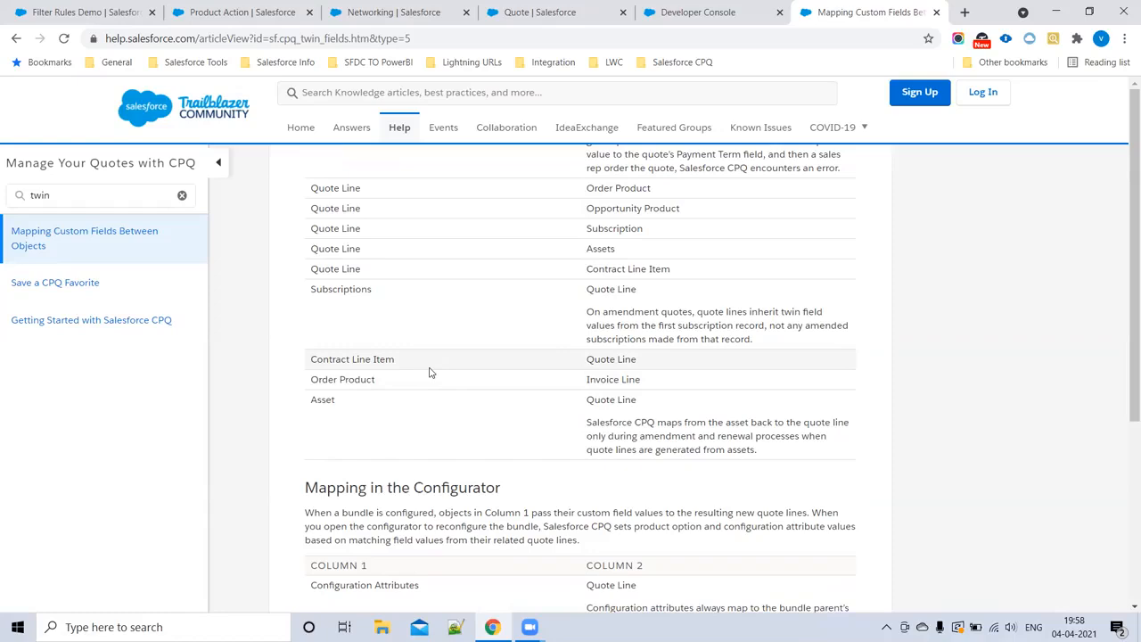
left_click_drag(644, 399, 330, 227)
scroll(509, 389, "up", 2)
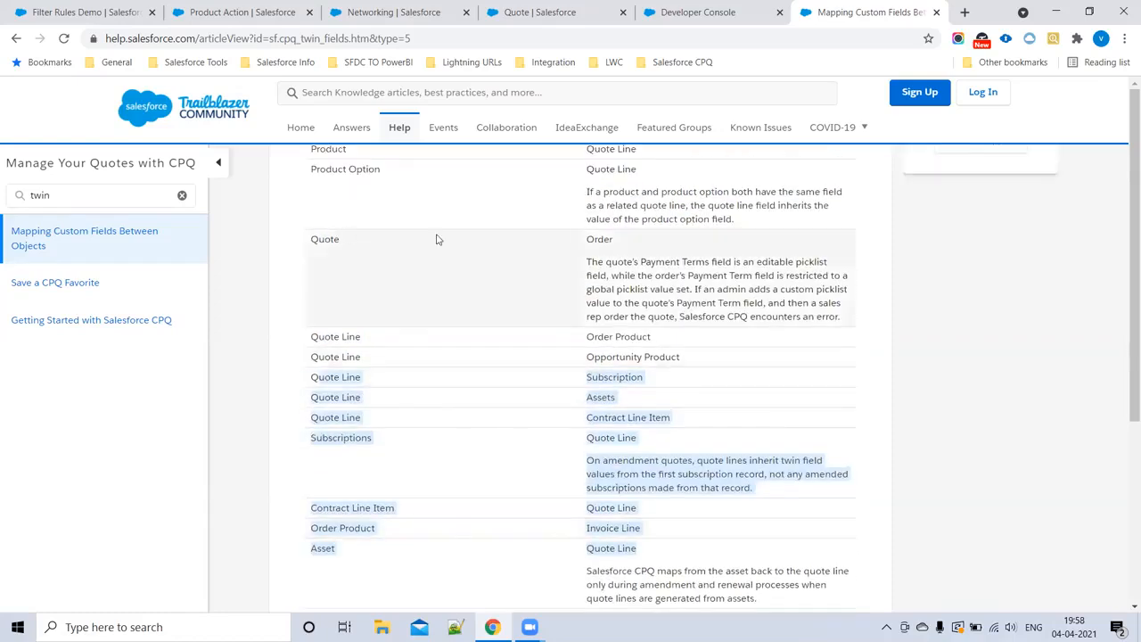
scroll(536, 402, "up", 3)
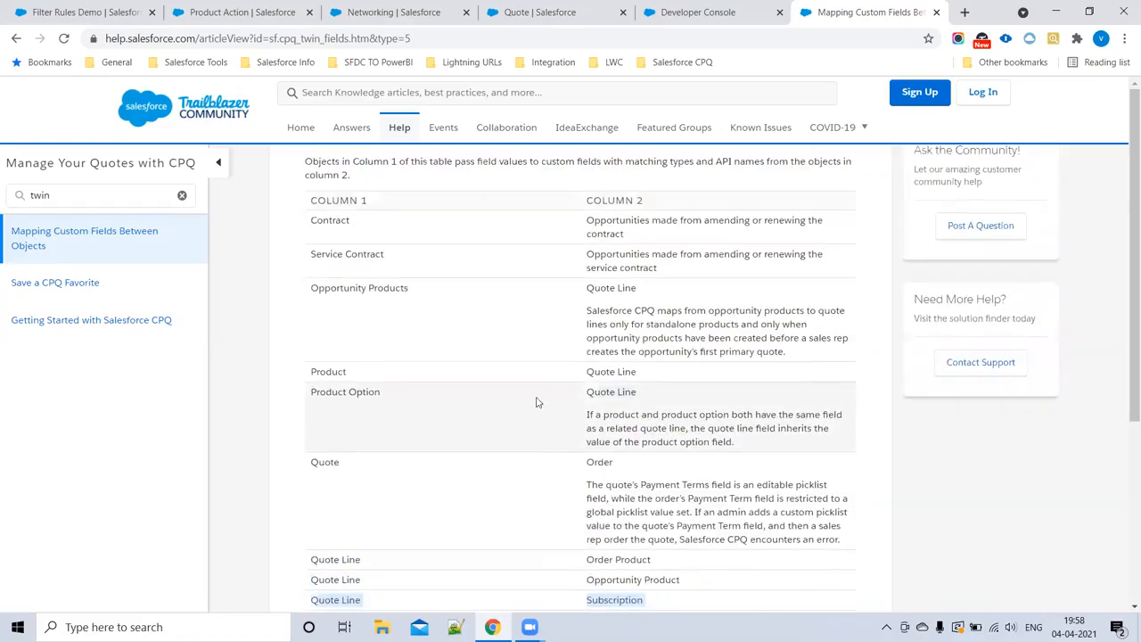
left_click_drag(309, 372, 647, 377)
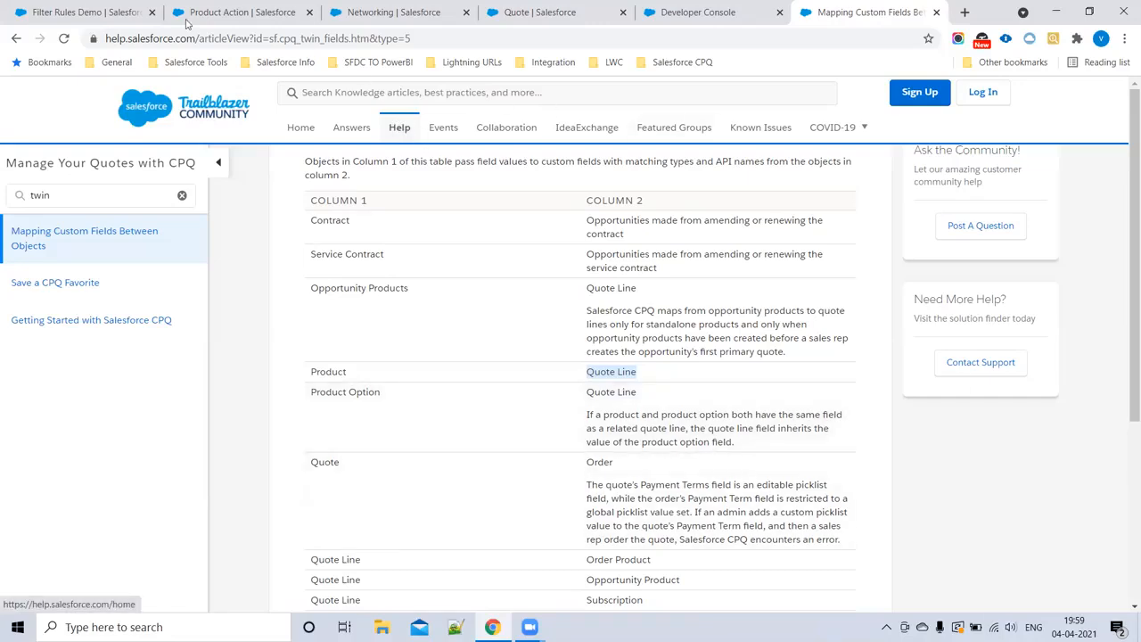
Step: Switch to the Product Action setup page and return to the Object Manager's list of objects
left_click(239, 12)
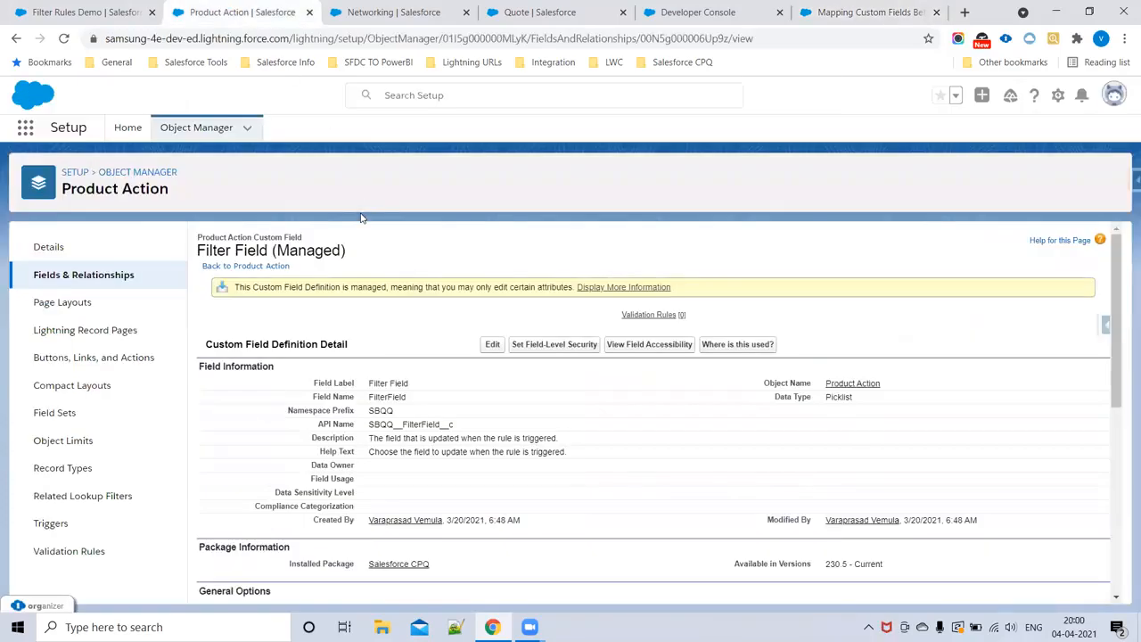
left_click(147, 173)
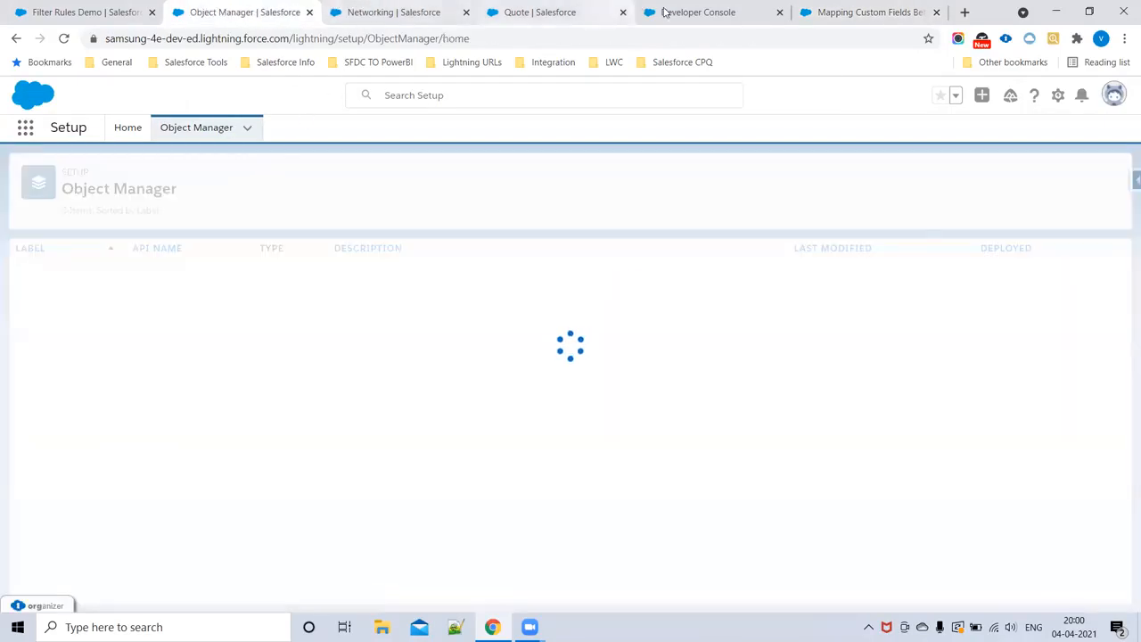
Step: Reread the twin fields definition in the help article's introduction and look at the Filter Rules Demo record
left_click(843, 13)
scroll(356, 339, "up", 4)
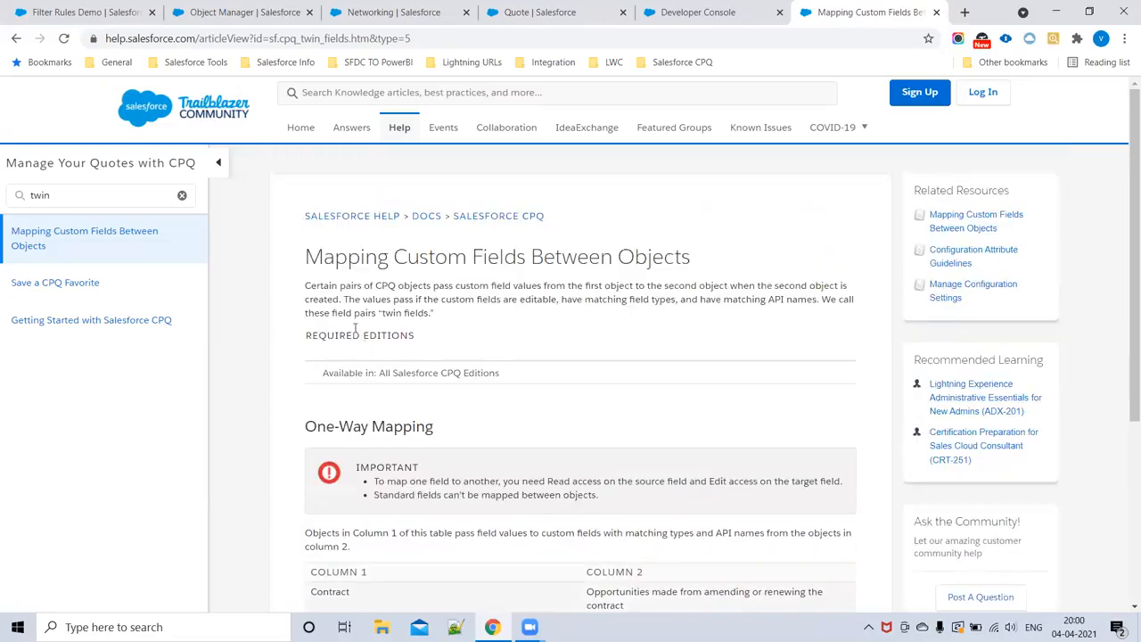
left_click_drag(310, 290, 535, 340)
left_click(535, 340)
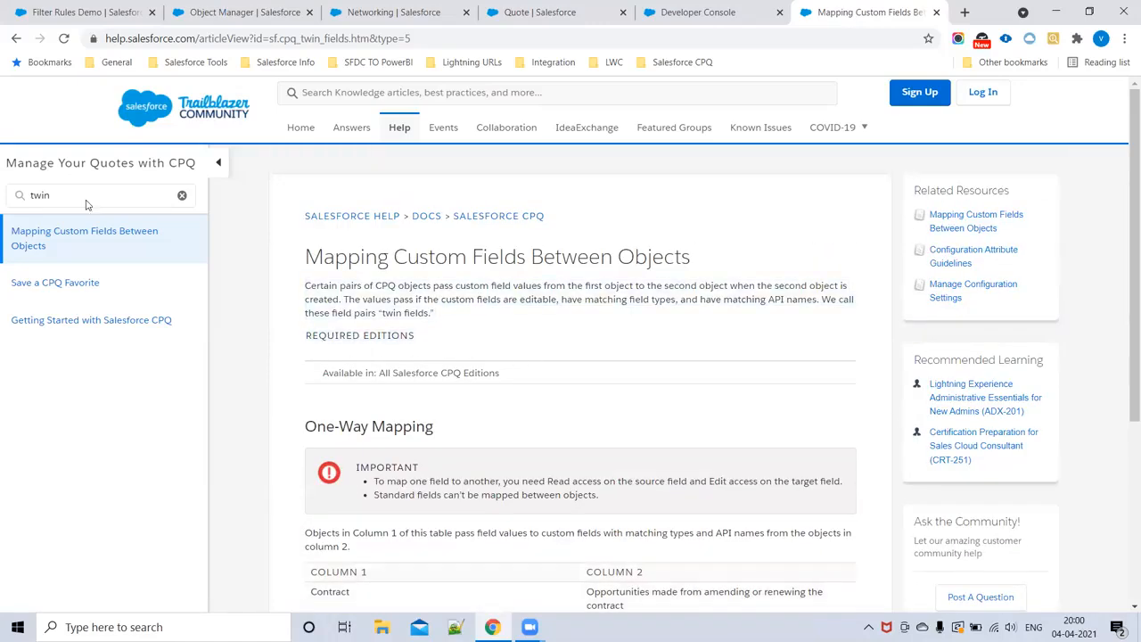
left_click(81, 10)
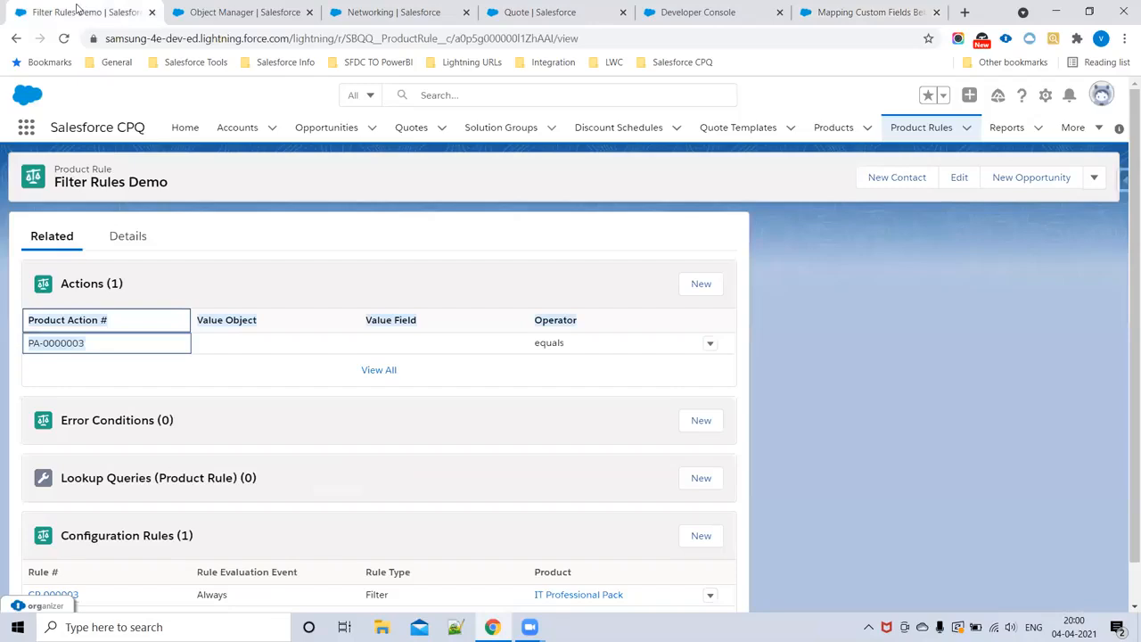
Step: Switch to the Object Manager page, filter the objects by "Produ", and open the standard Product object
left_click(228, 9)
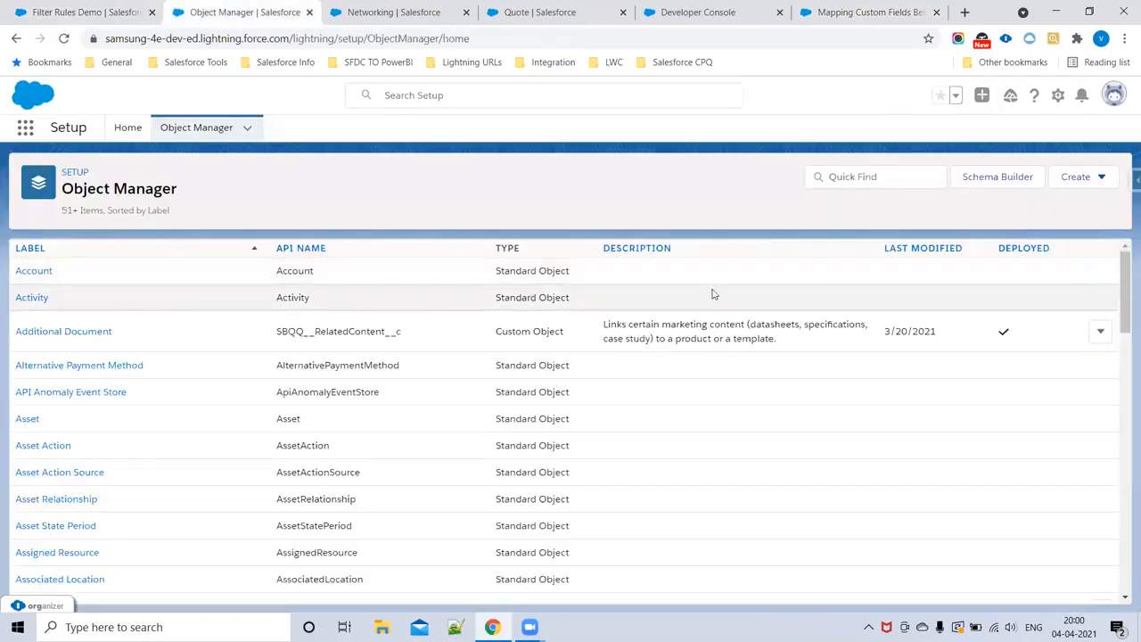
left_click(856, 179)
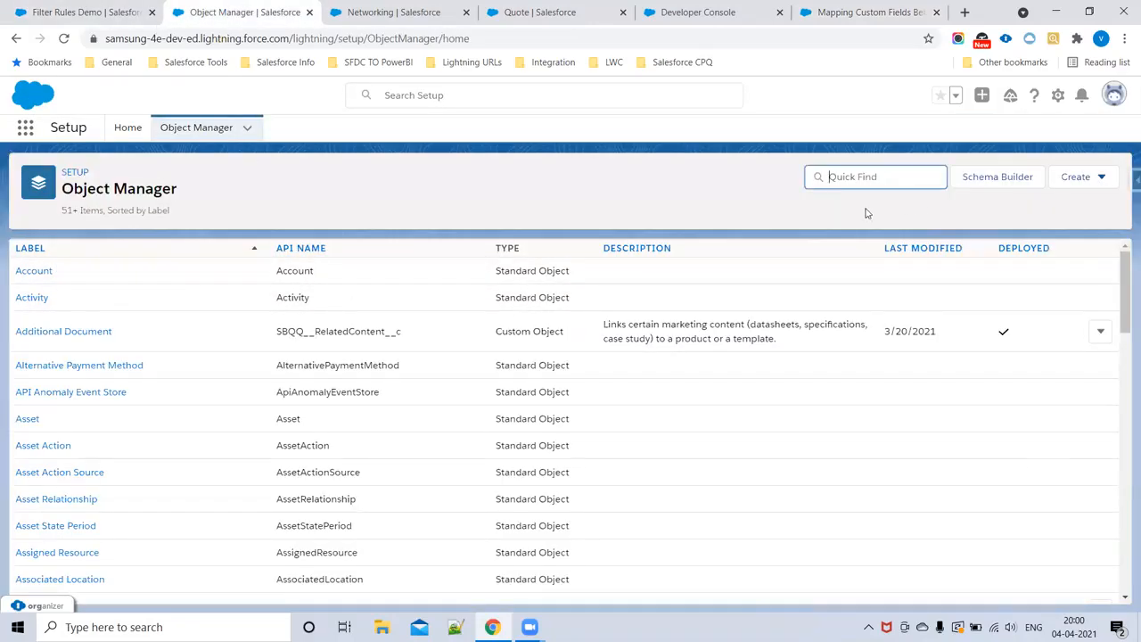
left_click(130, 191)
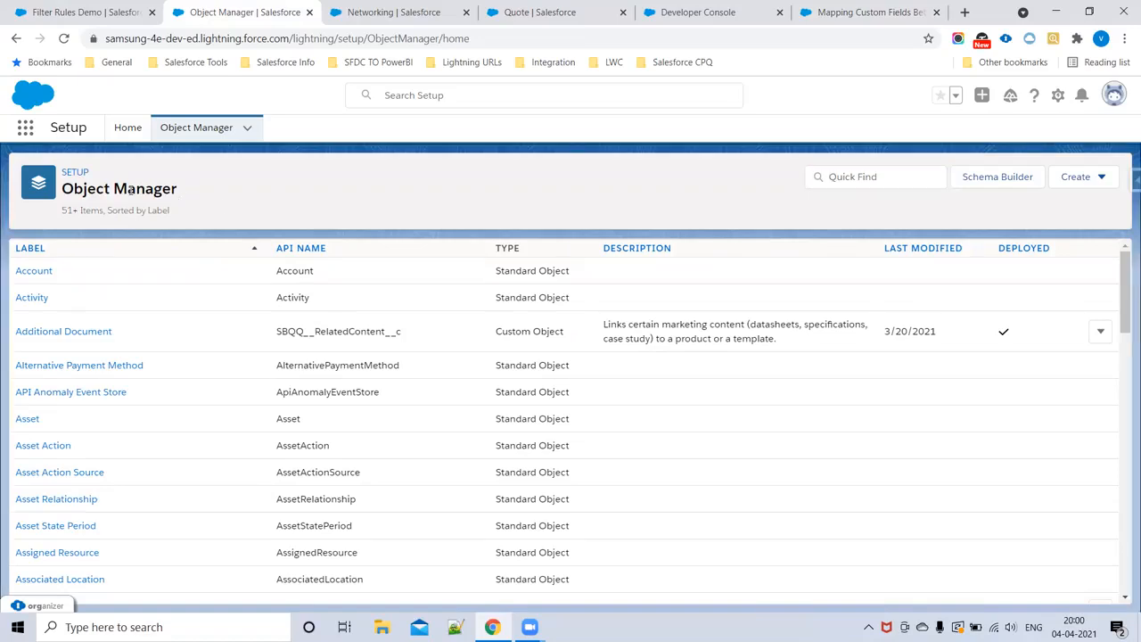
left_click(864, 181)
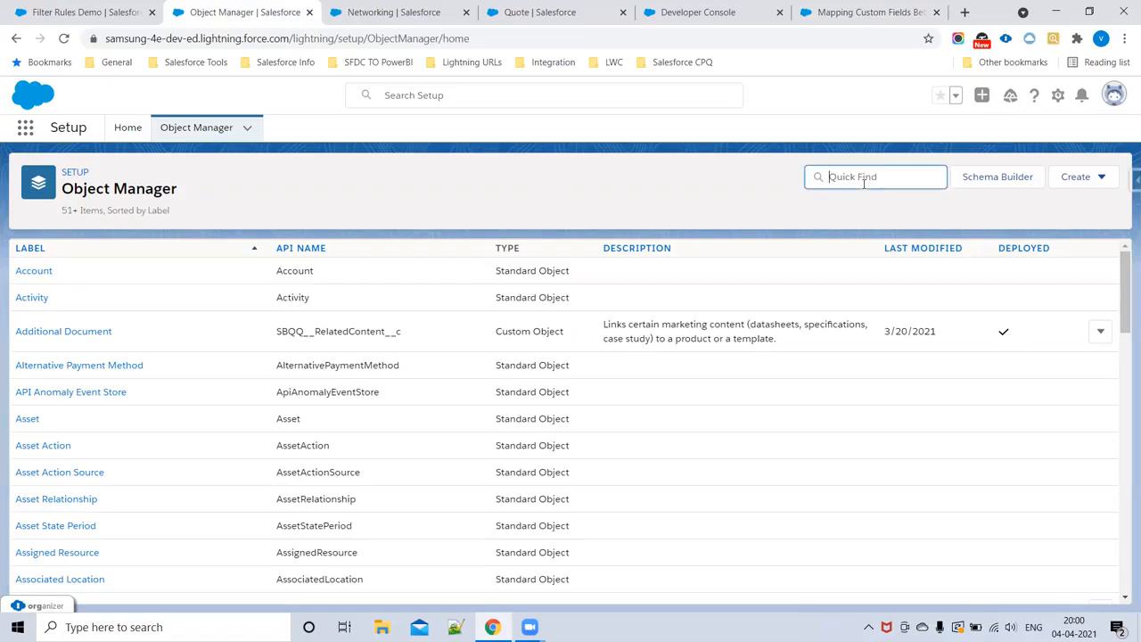
type("Produ")
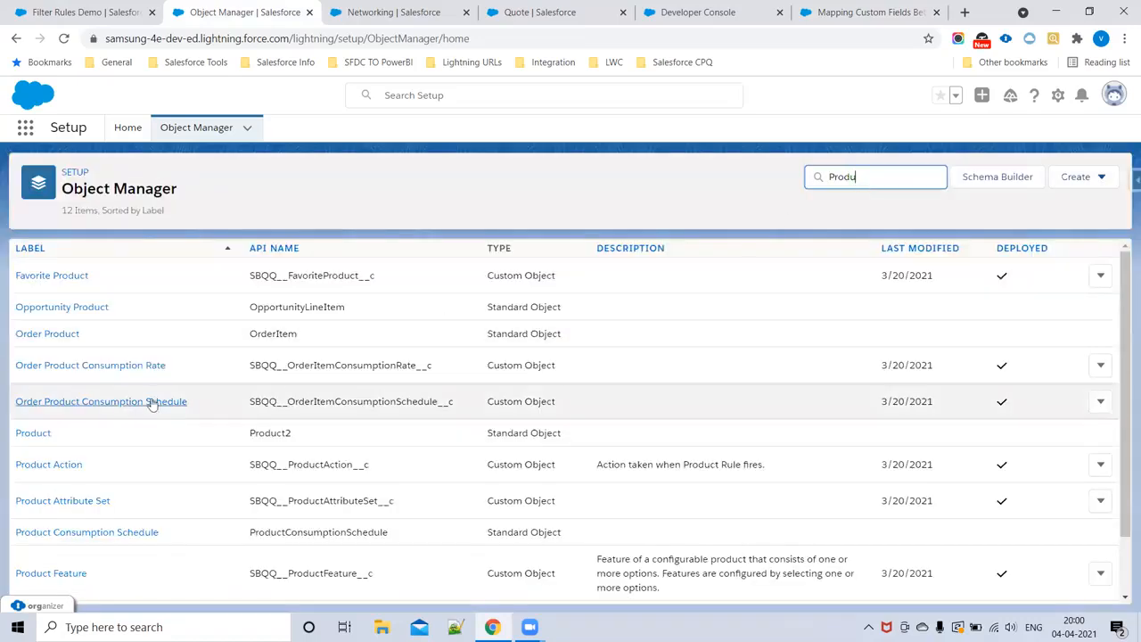
left_click(45, 433)
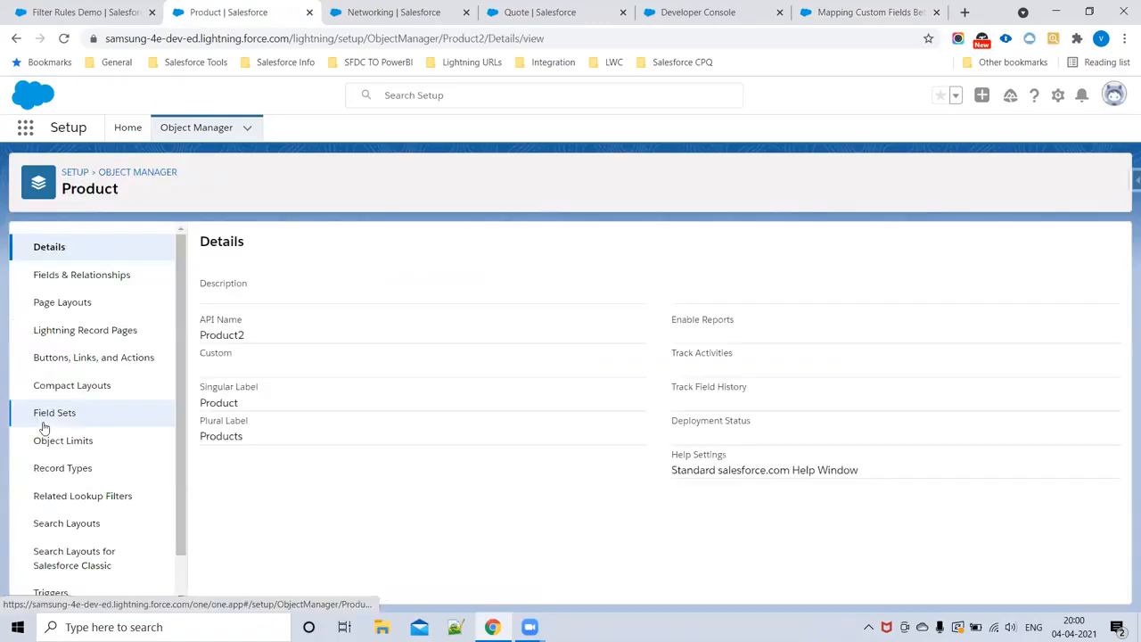
Step: Start a new custom field on the Product object and choose Picklist as its data type
left_click(71, 277)
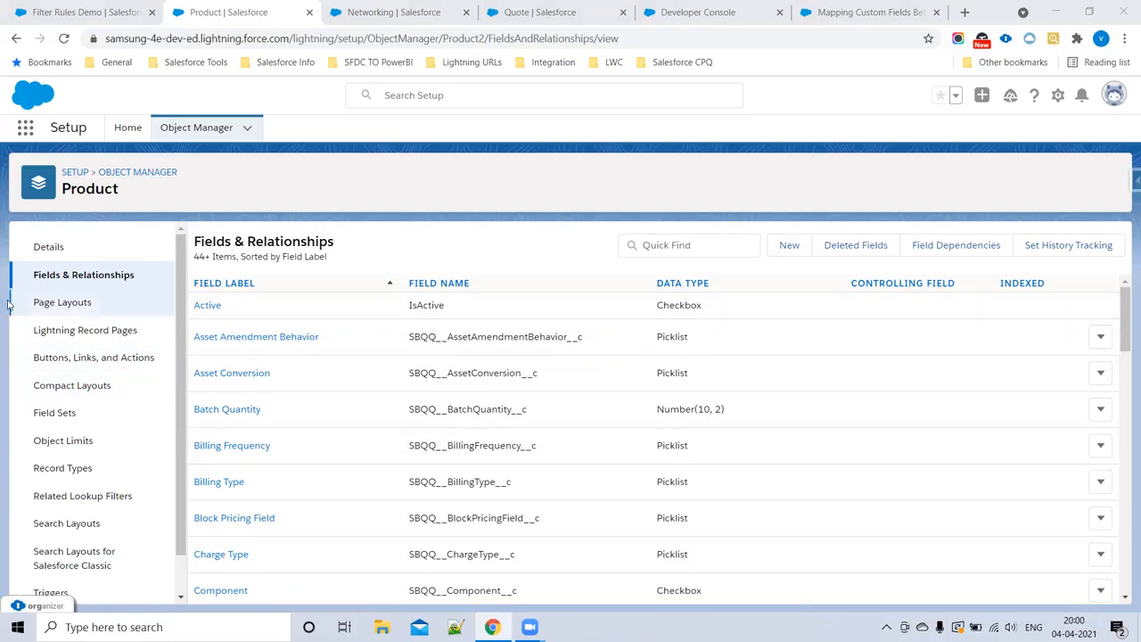
left_click(791, 250)
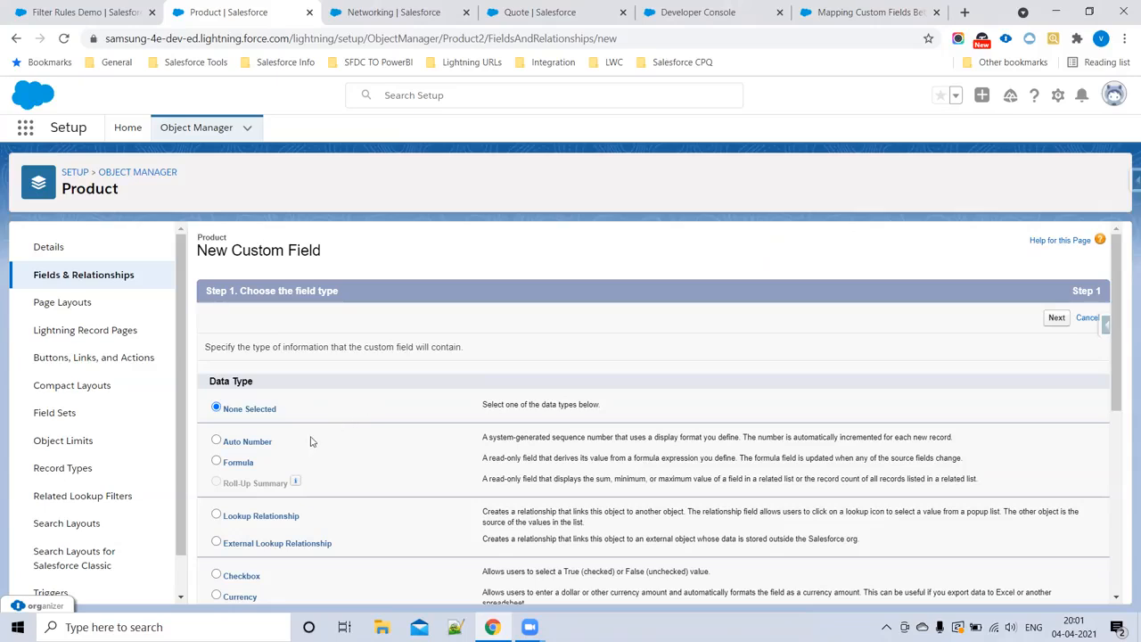
scroll(312, 439, "down", 3)
scroll(287, 460, "down", 1)
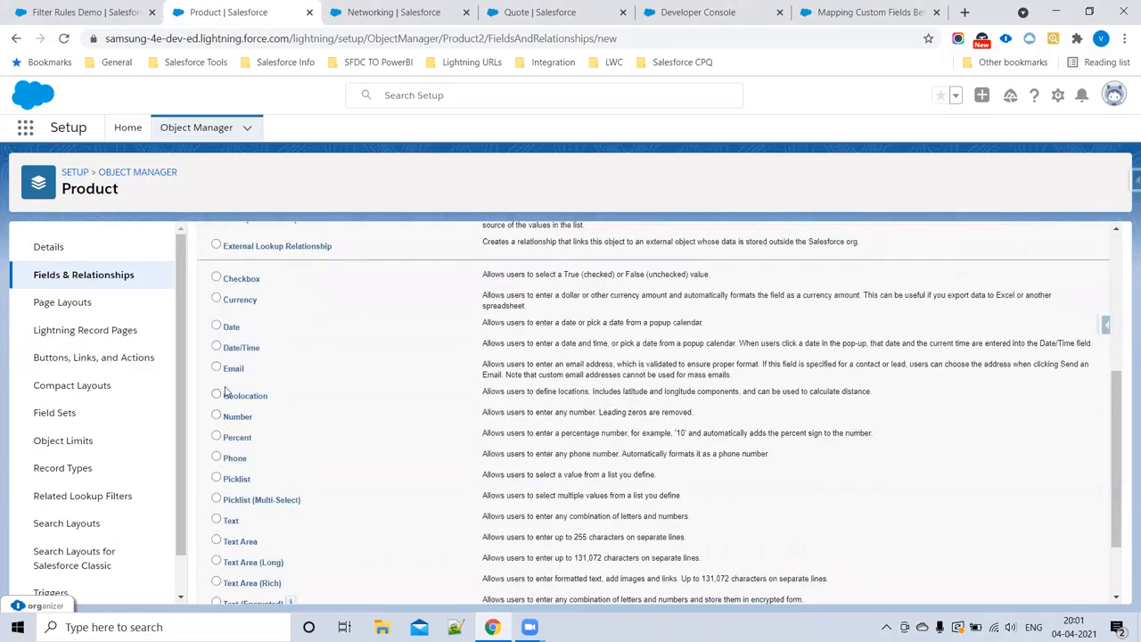
left_click(216, 480)
scroll(936, 384, "up", 4)
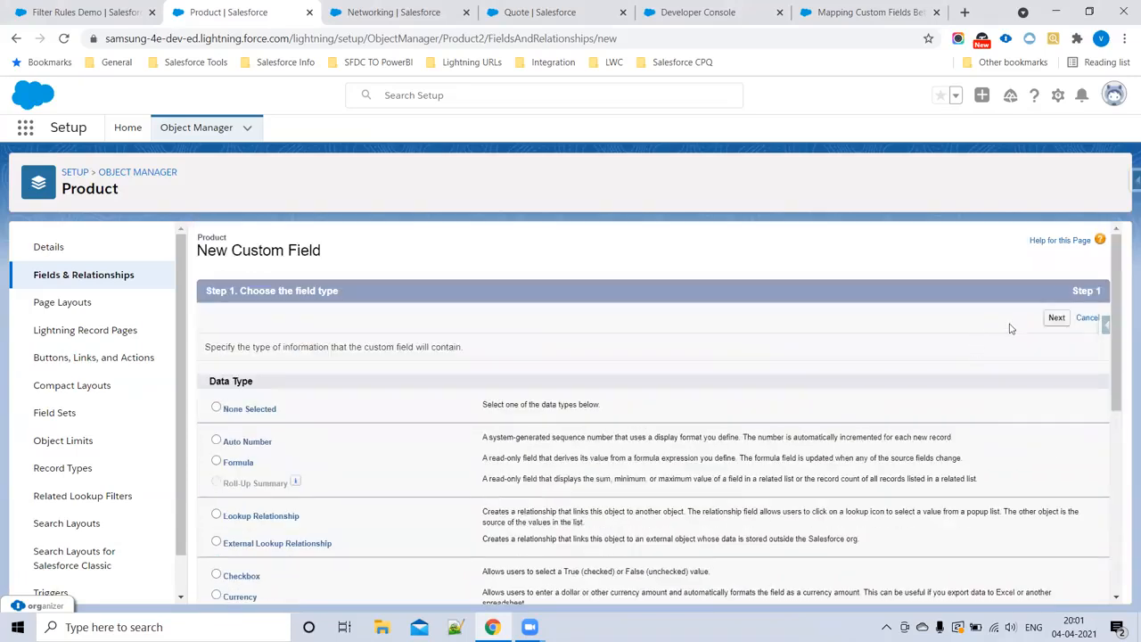
left_click(1053, 321)
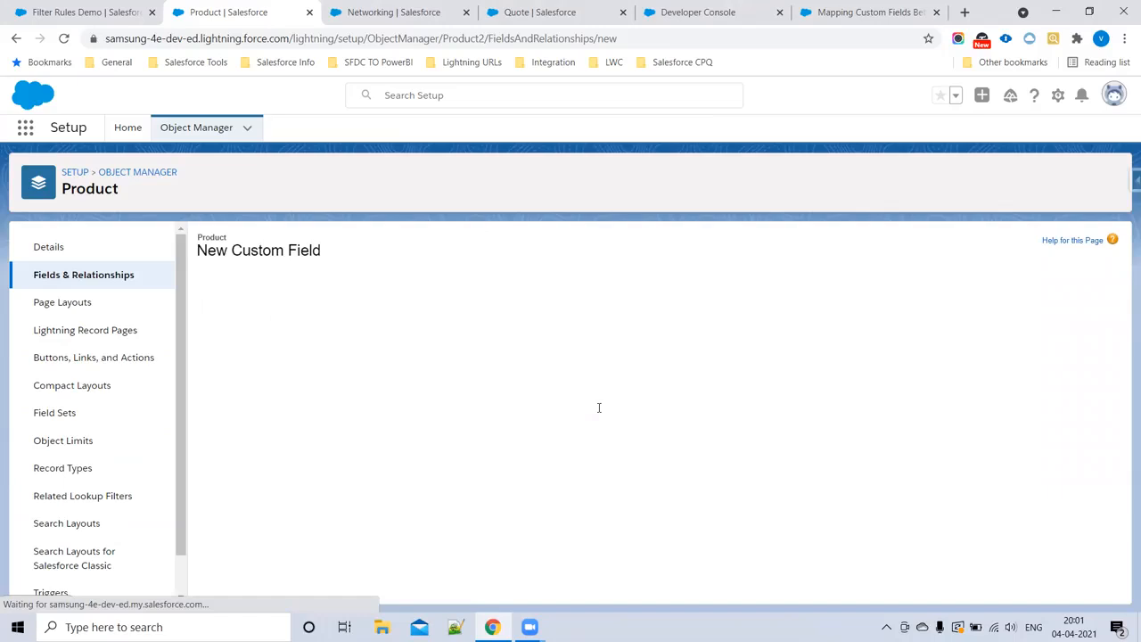
Step: Label the Product picklist field Region, define its values as US, UK and IND, and proceed to field-level security
left_click(448, 349)
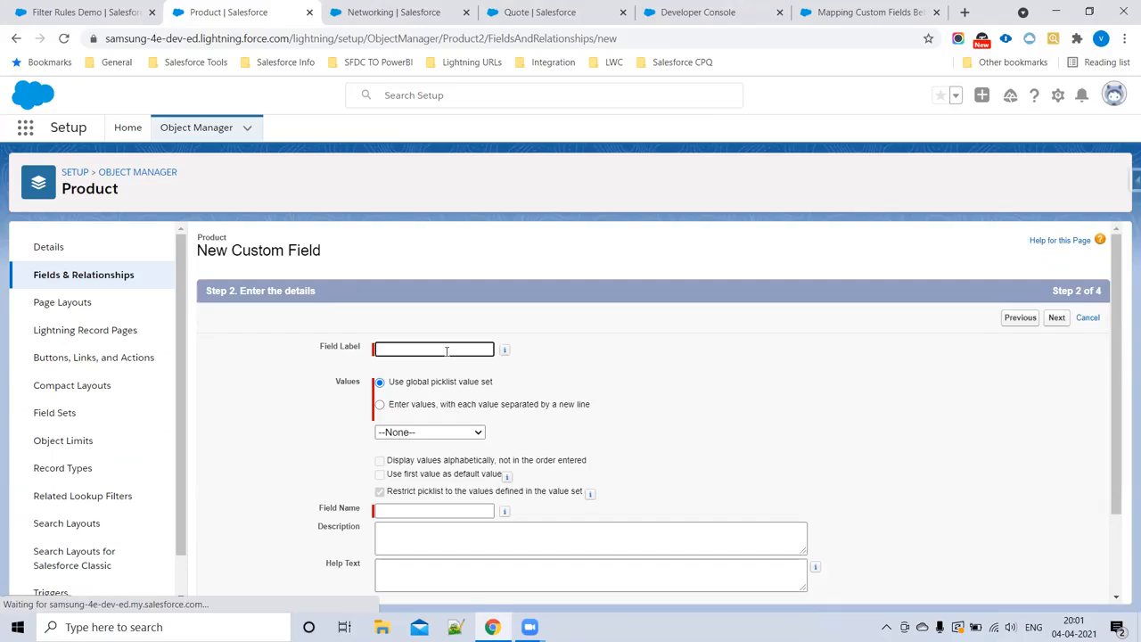
type("Region")
left_click(380, 404)
left_click(401, 451)
type("US UK")
key("Return")
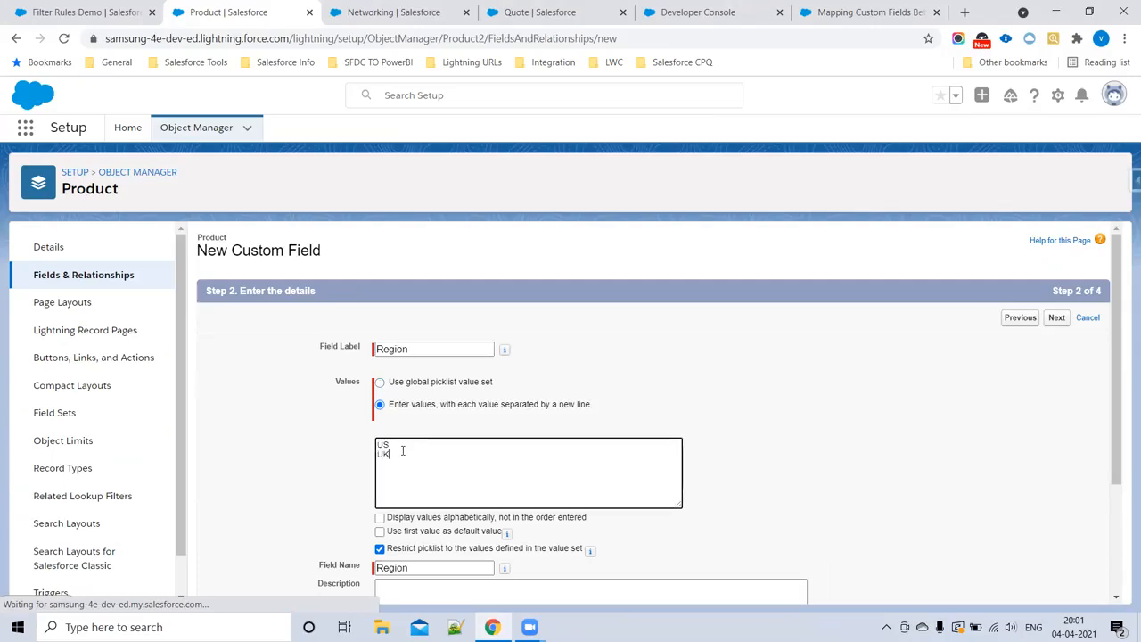
type("IND")
scroll(535, 419, "down", 2)
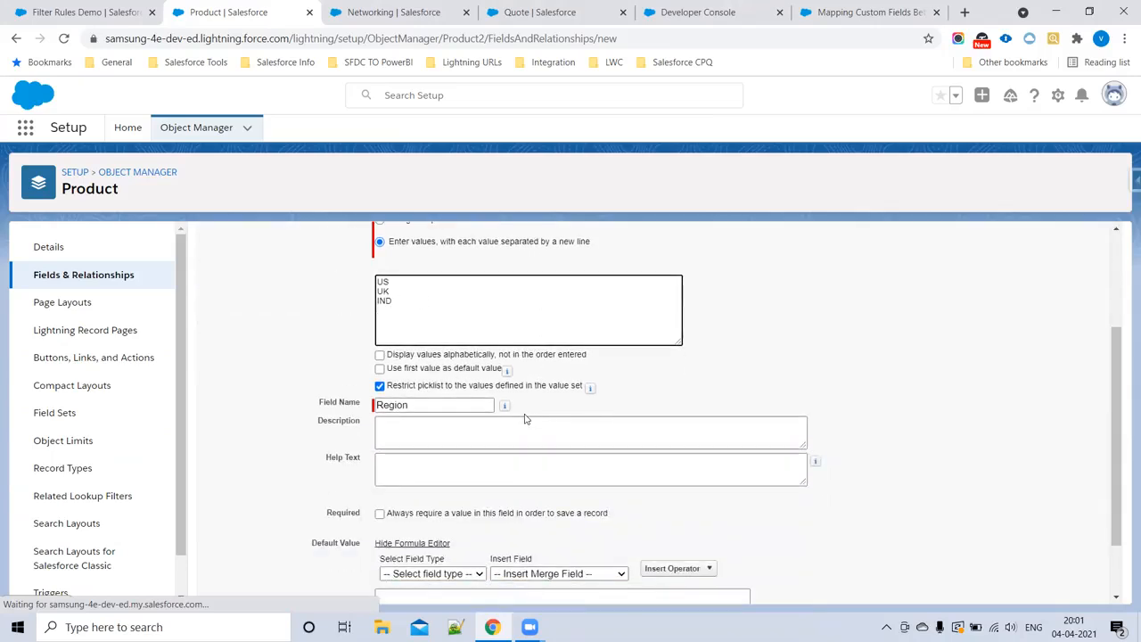
scroll(526, 426, "down", 1)
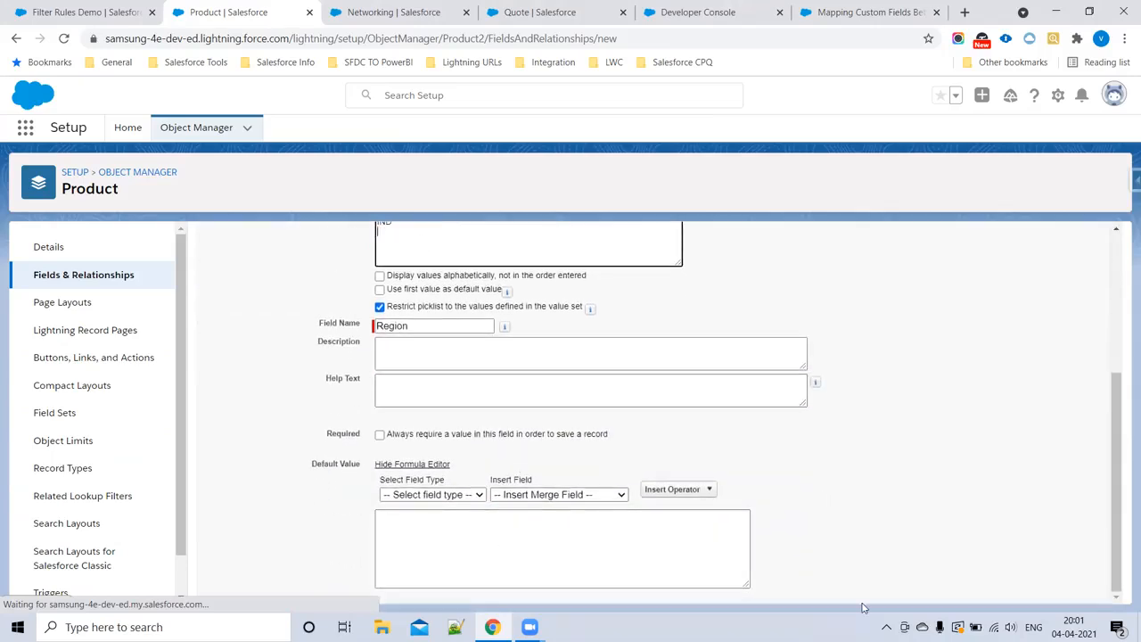
left_click(981, 586)
scroll(749, 536, "down", 1)
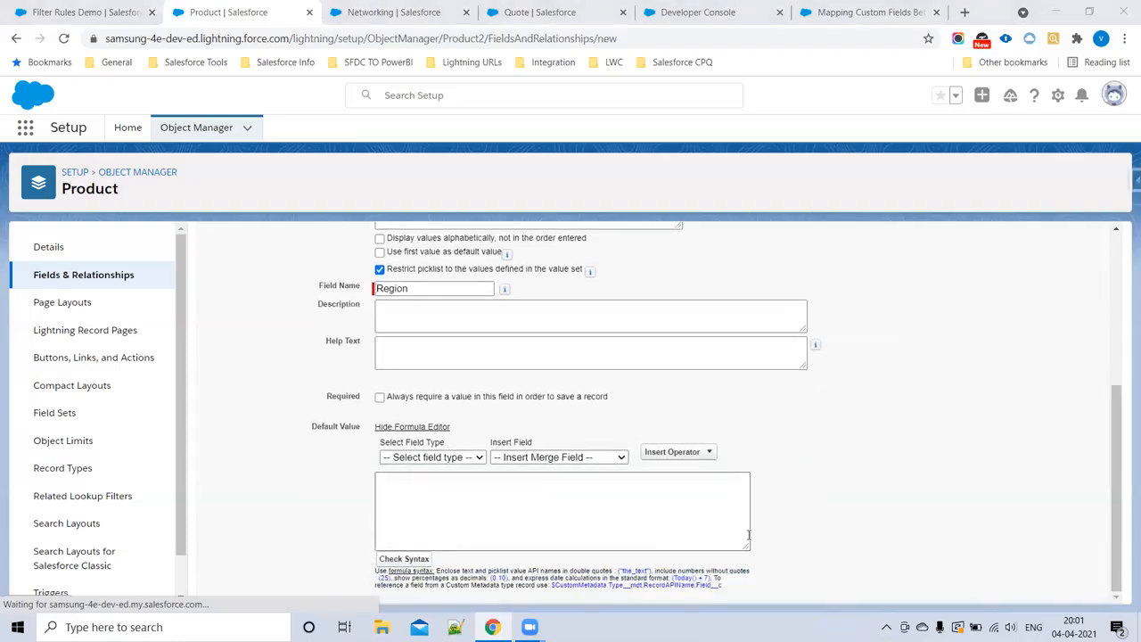
scroll(748, 536, "up", 1)
scroll(609, 469, "up", 3)
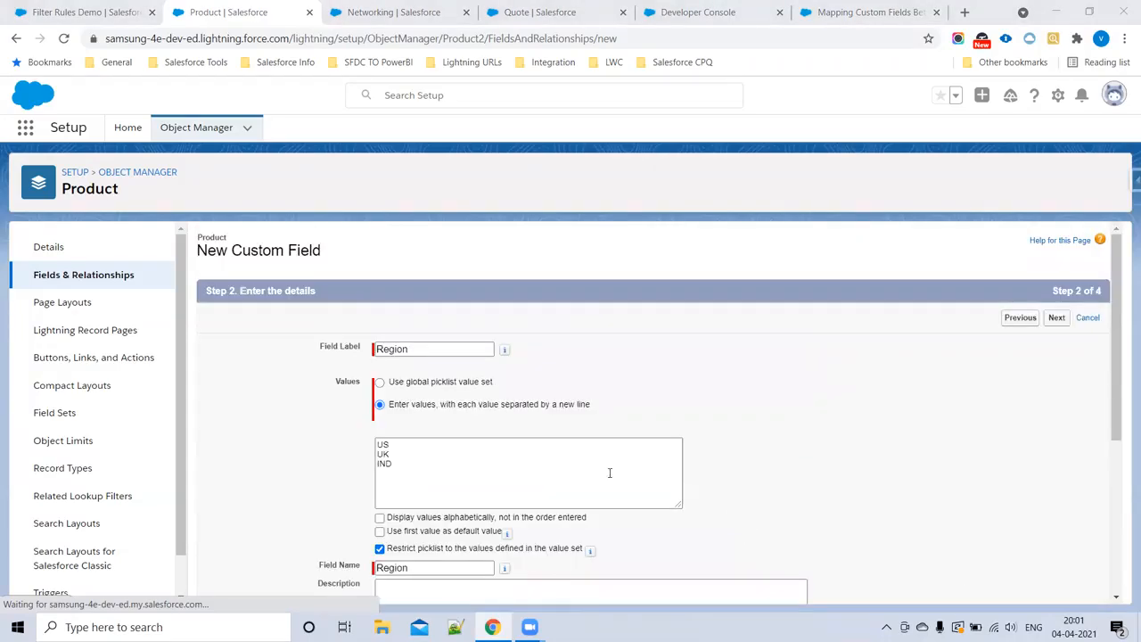
left_click(1061, 323)
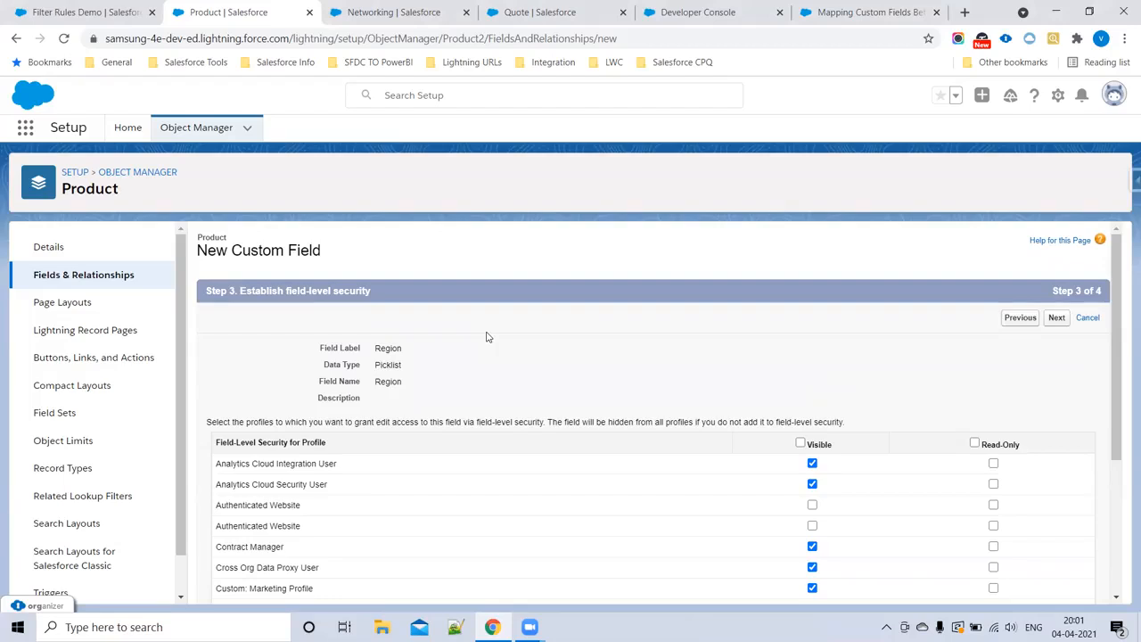
Step: Make the Product Region field visible to all profiles, exclude it from Product Layout while keeping CPQ Product Layout, and save it
left_click(800, 443)
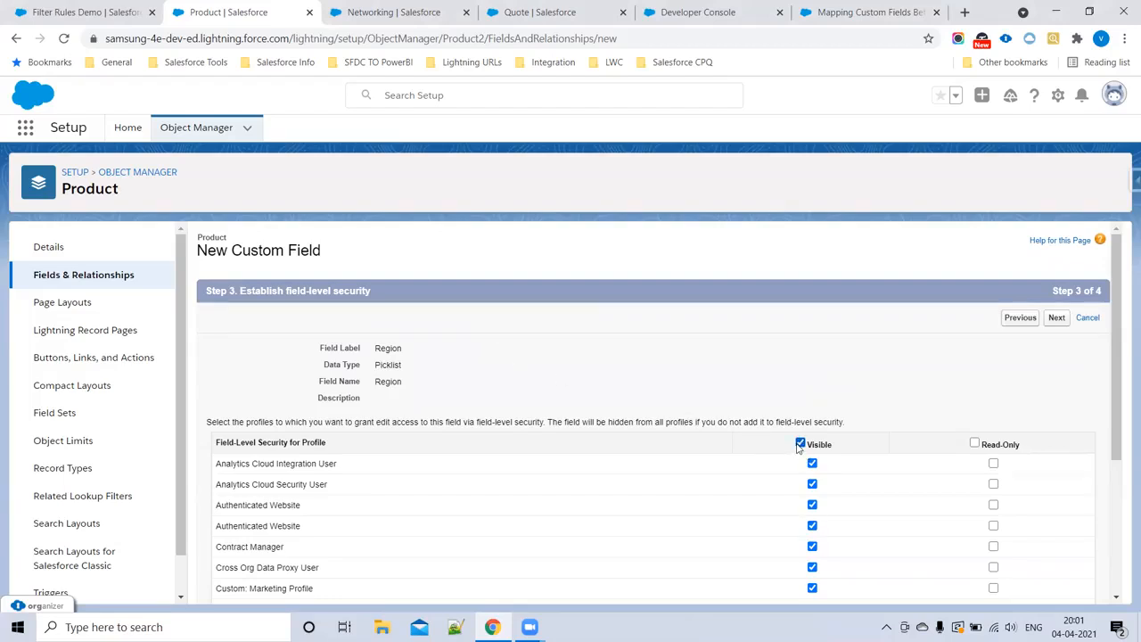
left_click(1054, 321)
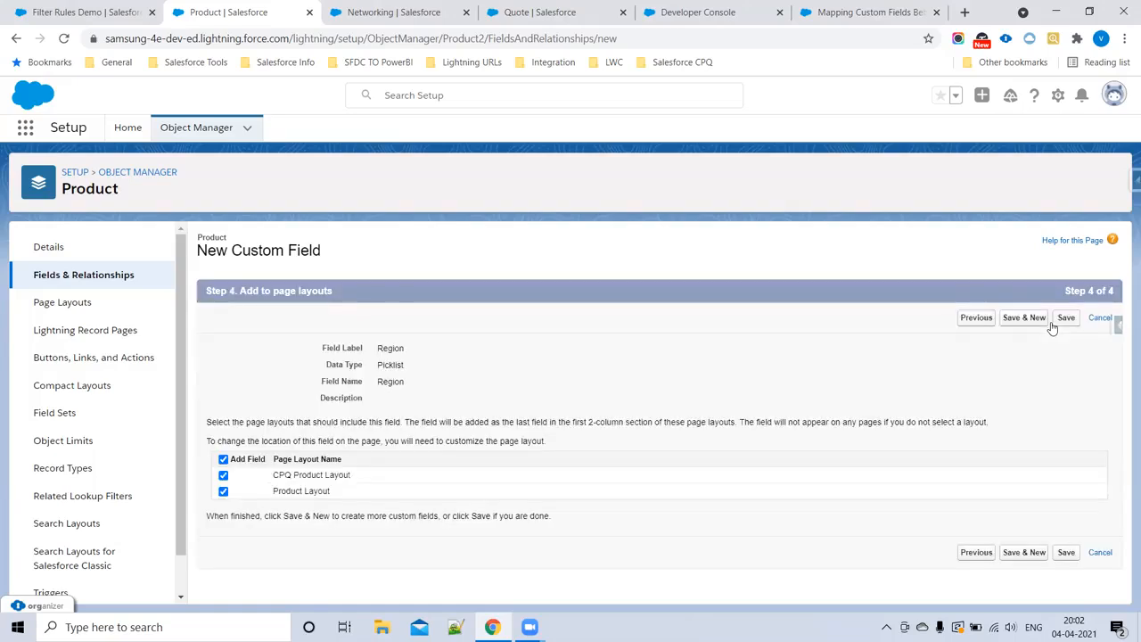
left_click(224, 494)
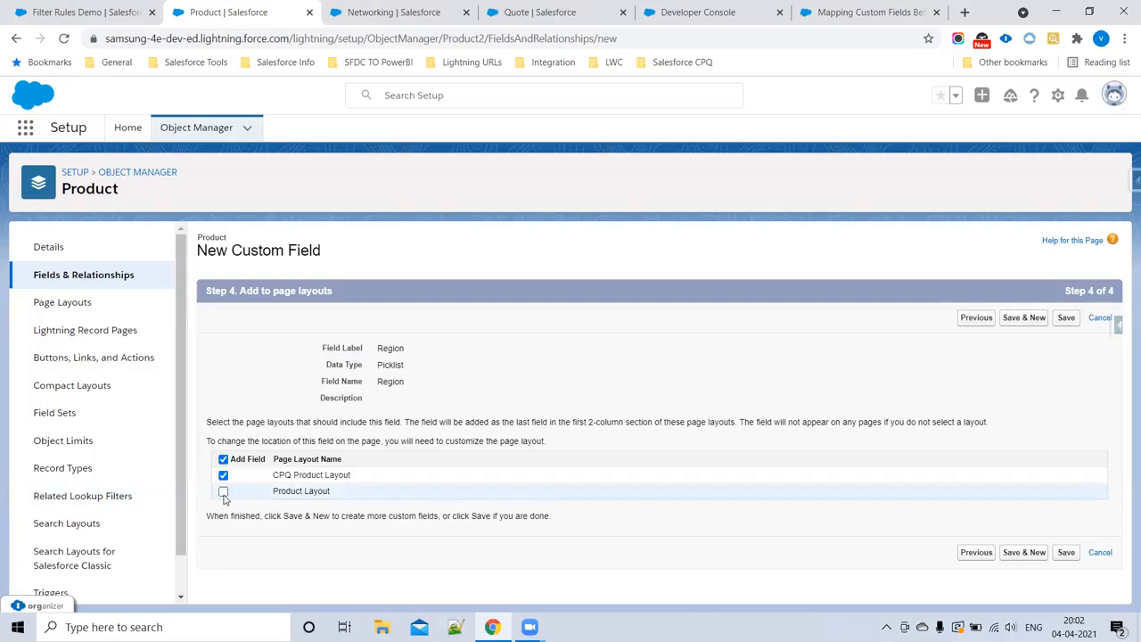
left_click(1063, 556)
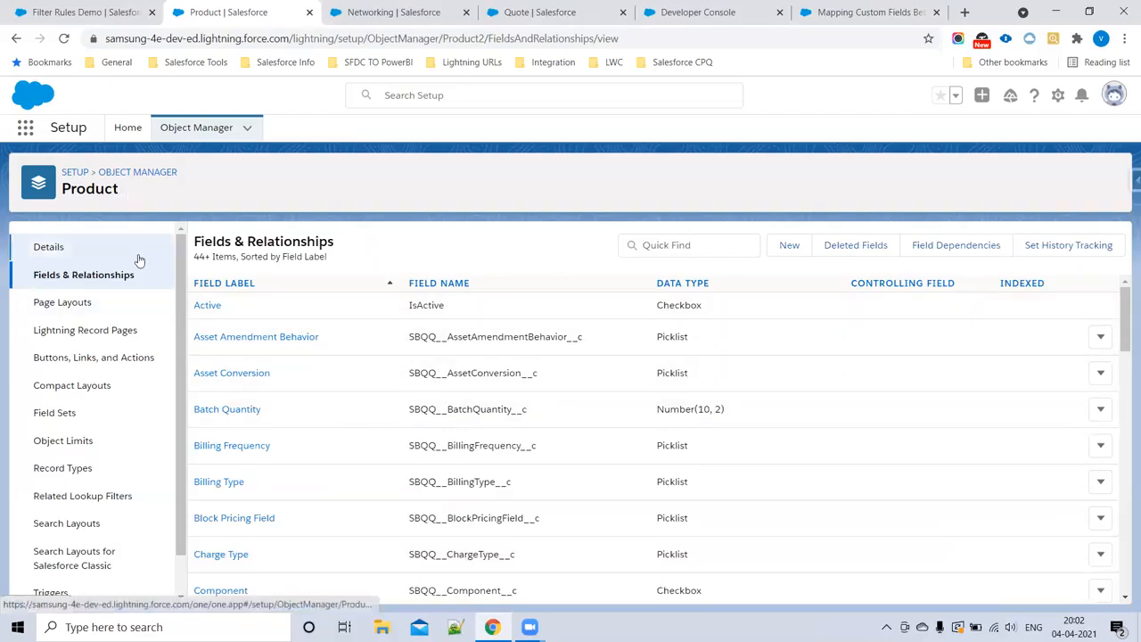
Step: Return to the list of objects, filter it by "Quote", and open the Quote Line object's fields and relationships
left_click(147, 174)
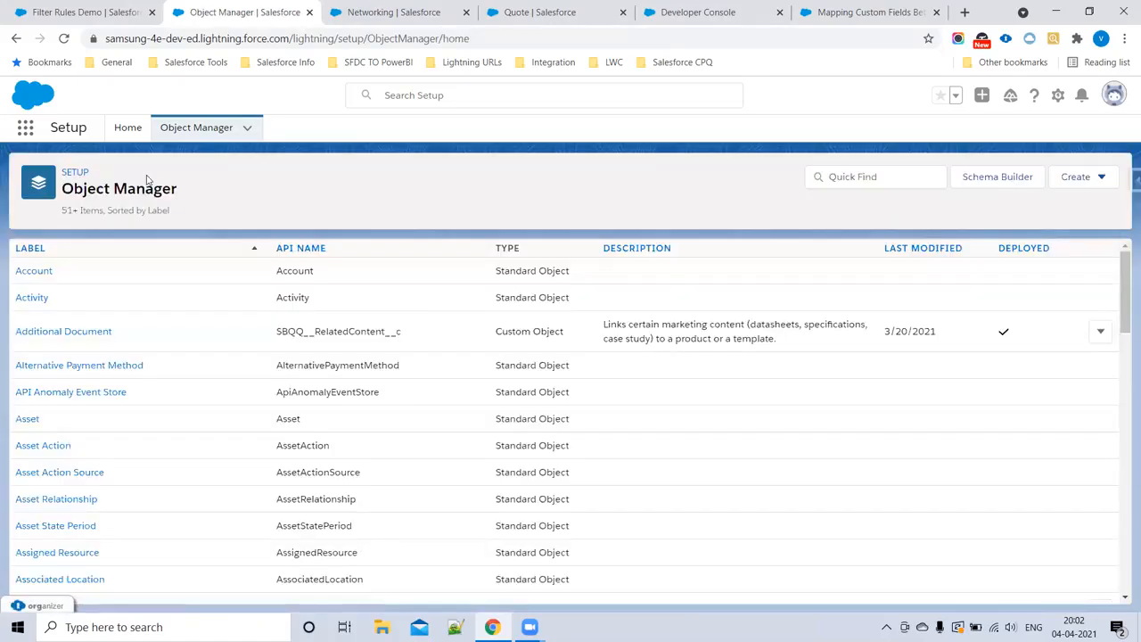
left_click(881, 176)
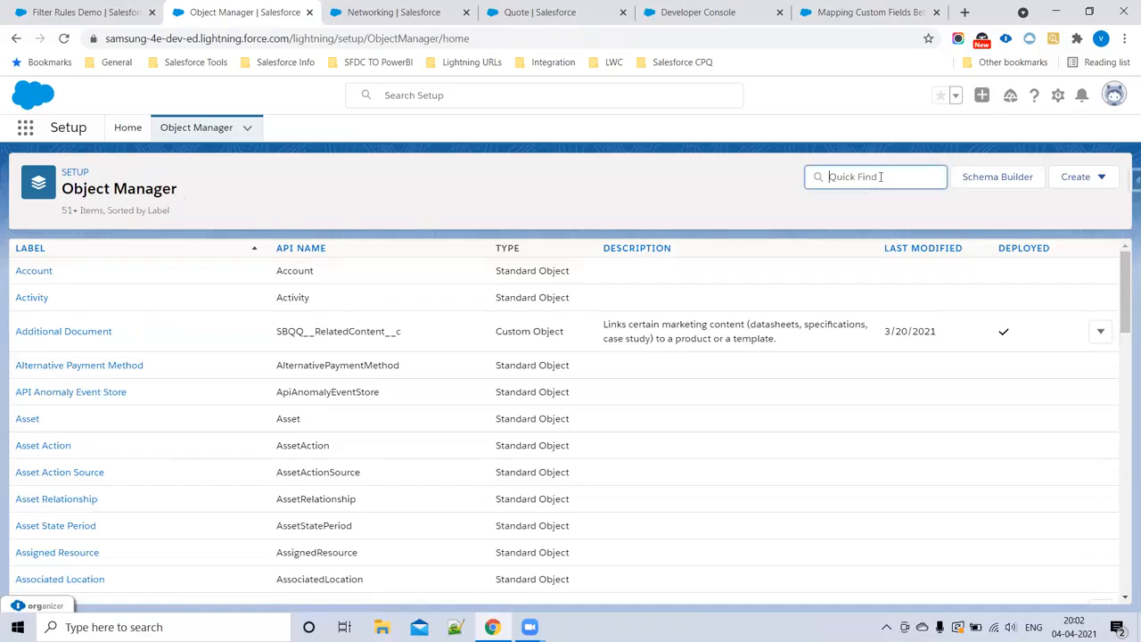
type("Quote l")
left_click(45, 344)
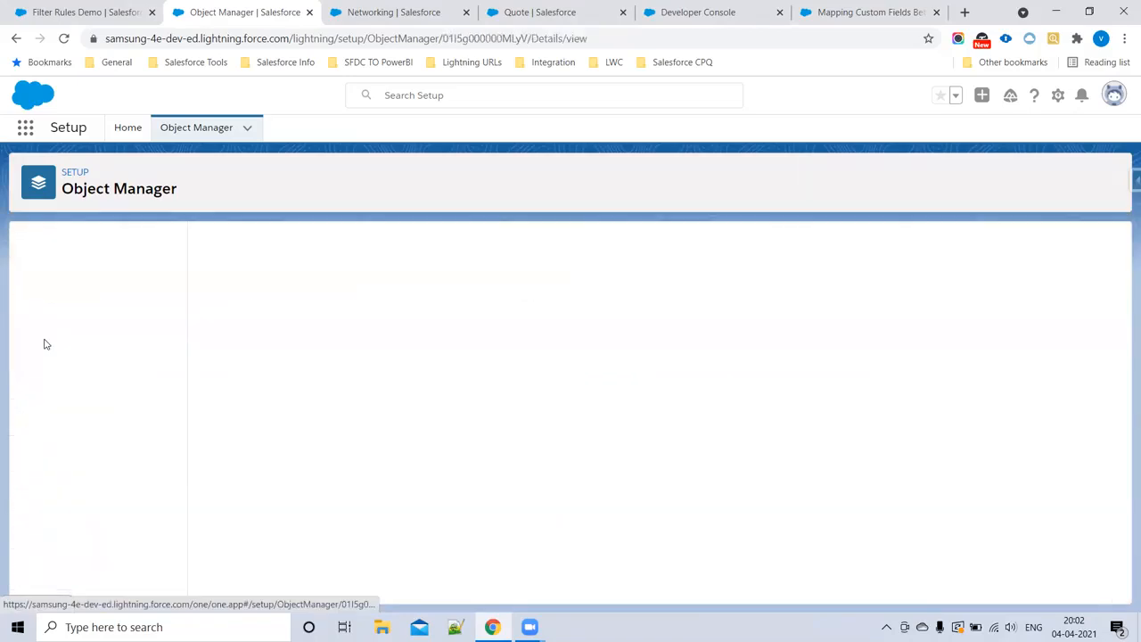
left_click(100, 285)
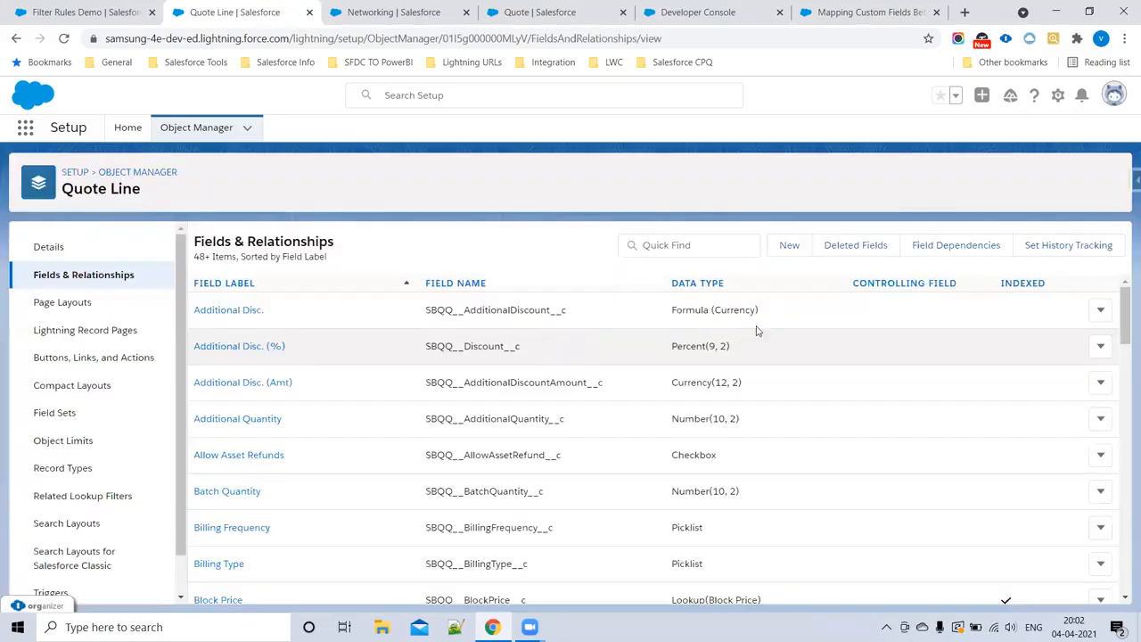
Step: Start a new custom field on the Quote Line object with the Picklist data type
left_click(788, 249)
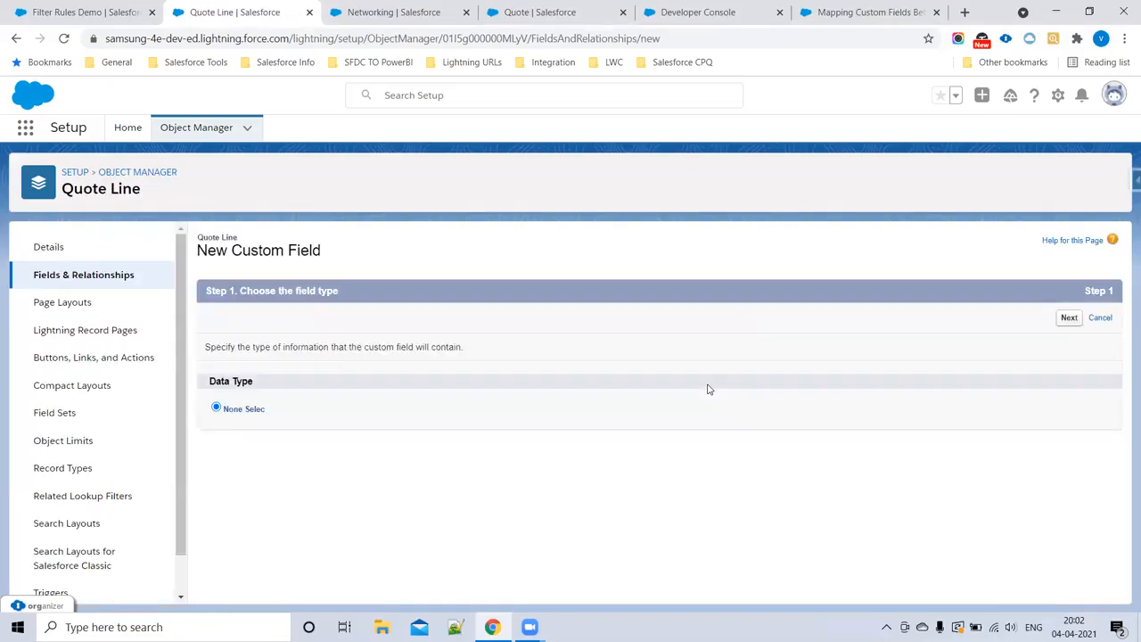
scroll(309, 462, "down", 4)
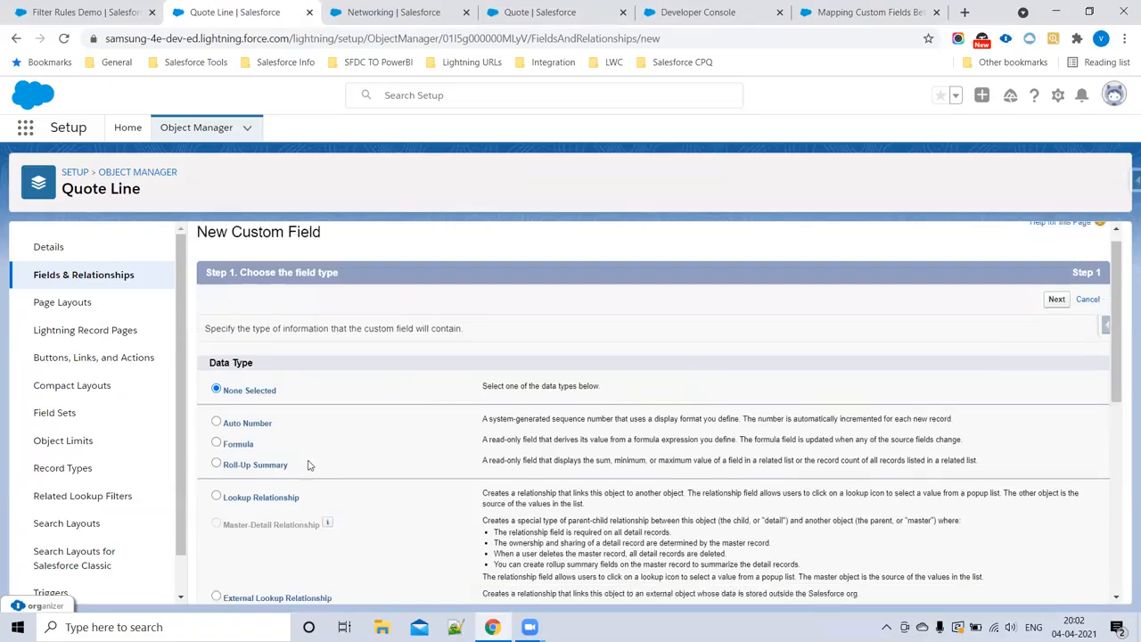
left_click(217, 477)
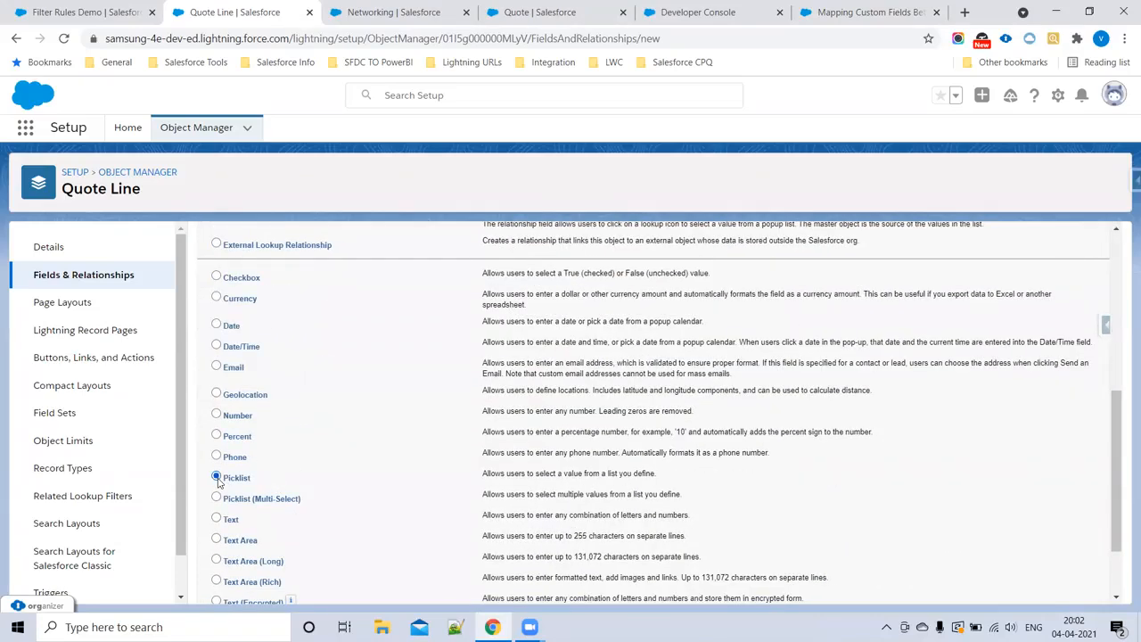
scroll(615, 428, "up", 5)
left_click(1057, 320)
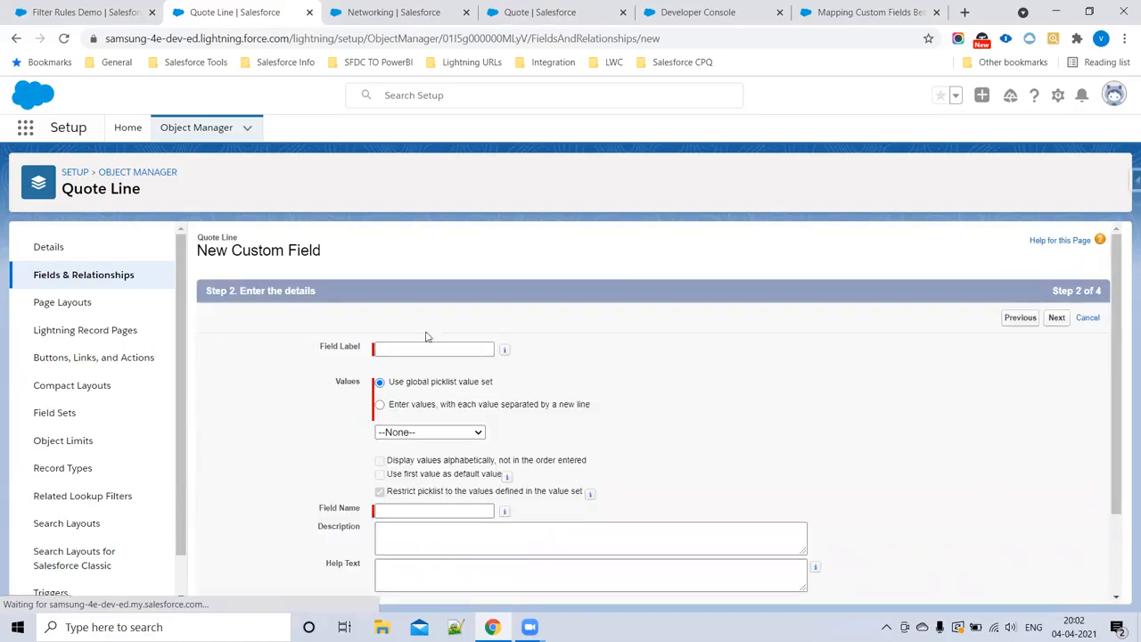
Step: Label the Quote Line picklist field Region, define its values as US, UK and IND, and proceed to field-level security
left_click(391, 354)
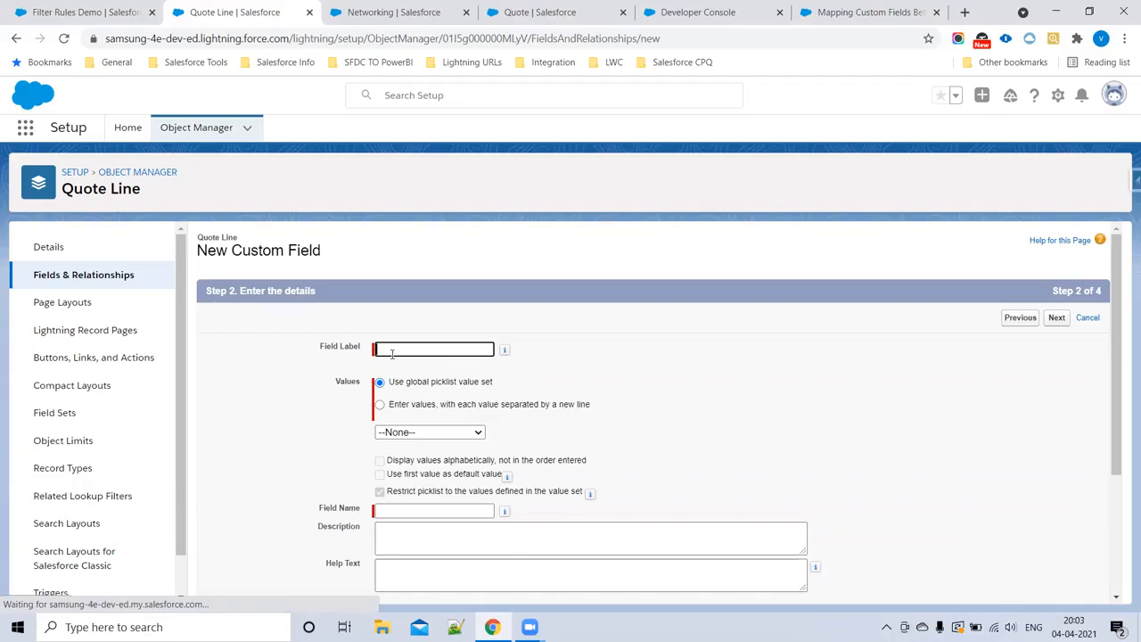
type("Rec")
type("ion")
left_click(379, 406)
left_click(410, 457)
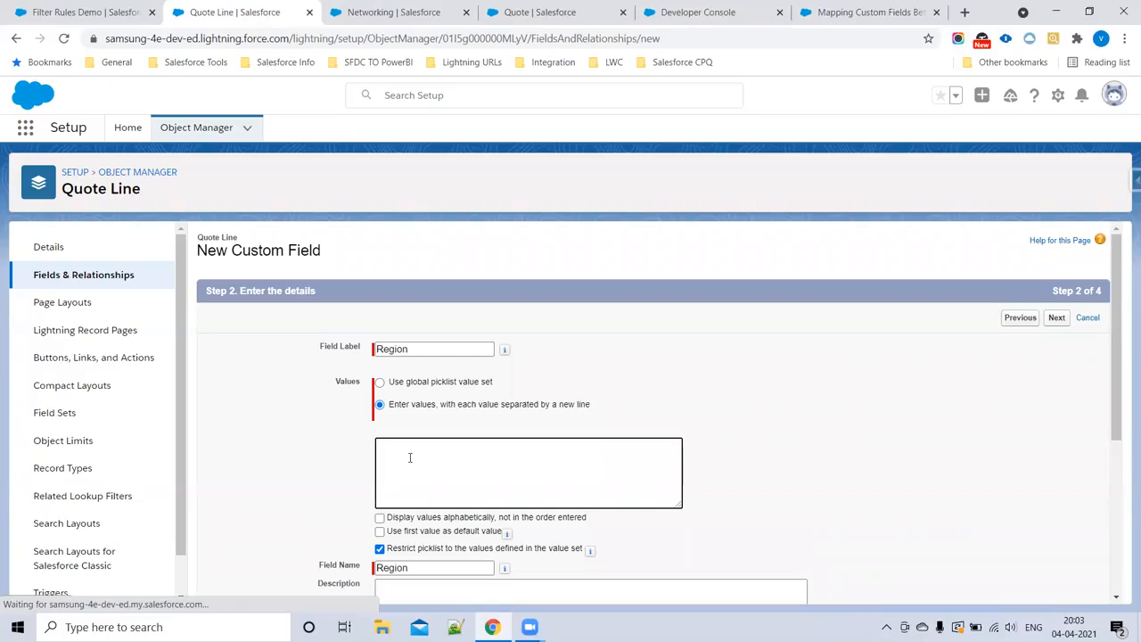
type("US")
key("Return")
type("UK")
key("Return")
type("IND")
scroll(736, 357, "down", 2)
scroll(753, 393, "down", 3)
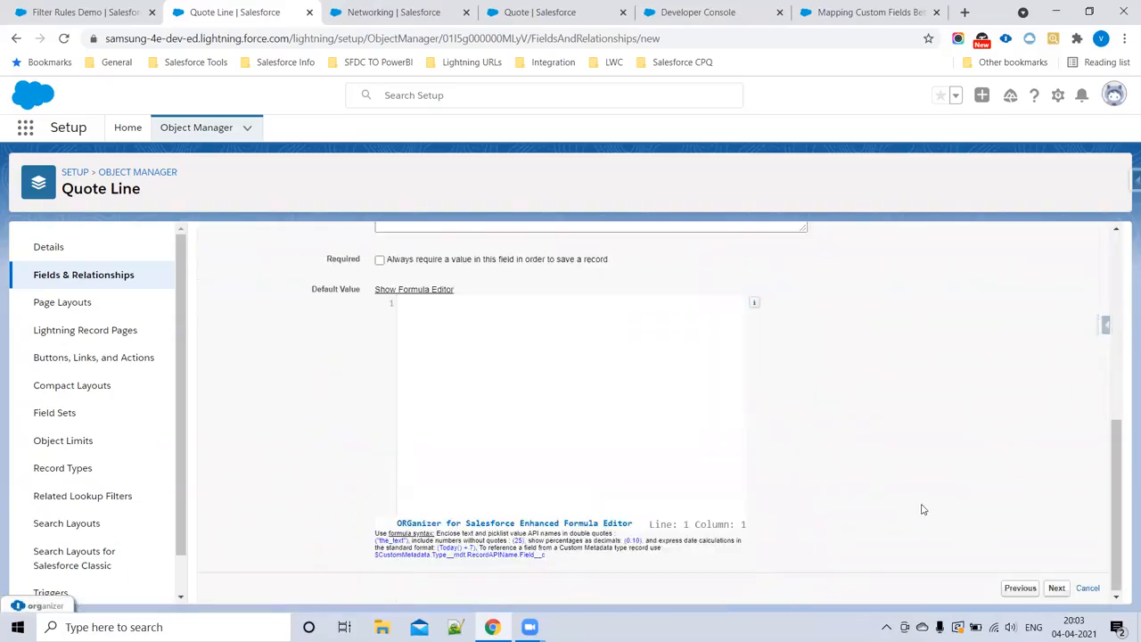
left_click(1055, 590)
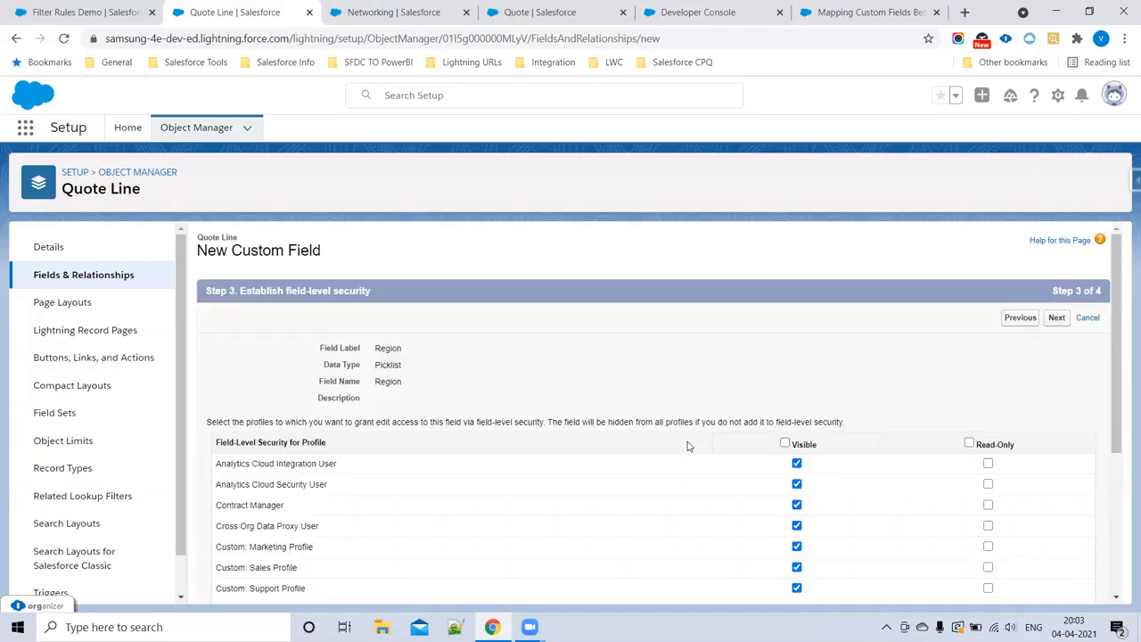
Step: Make the Quote Line Region field visible to all profiles, keep it on Quote Line Layout, and save it
left_click(784, 443)
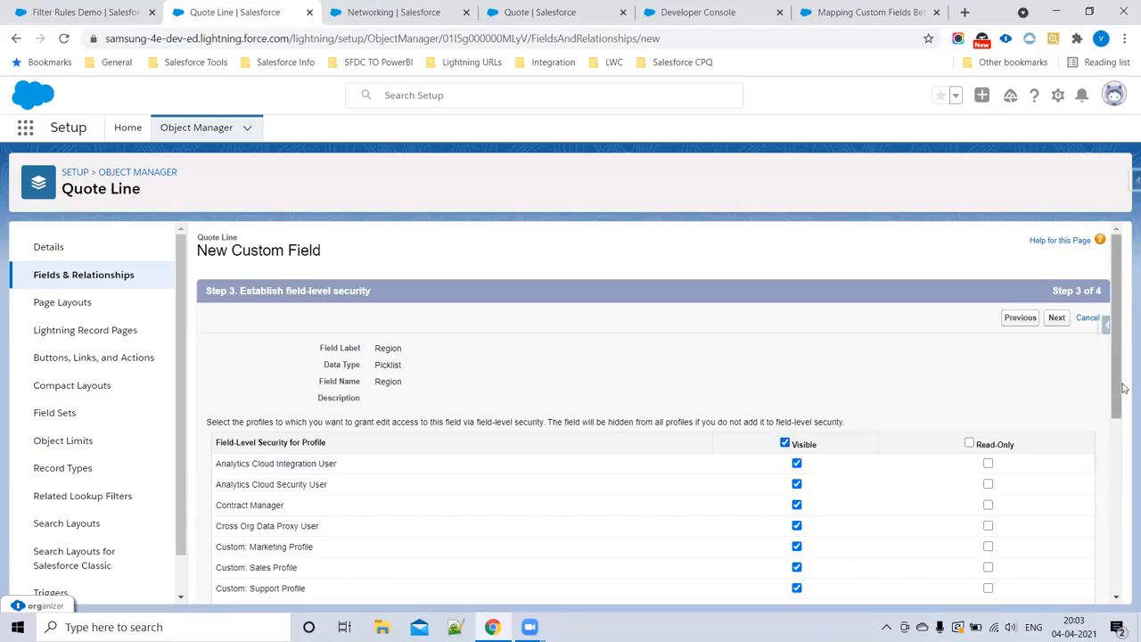
left_click(1056, 319)
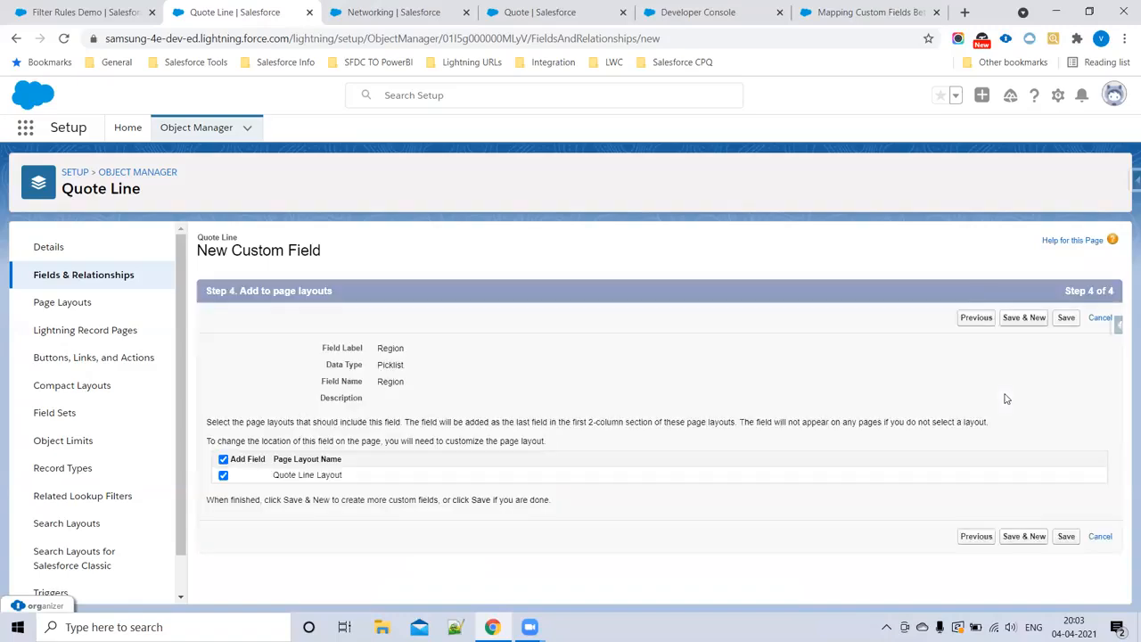
left_click(1061, 541)
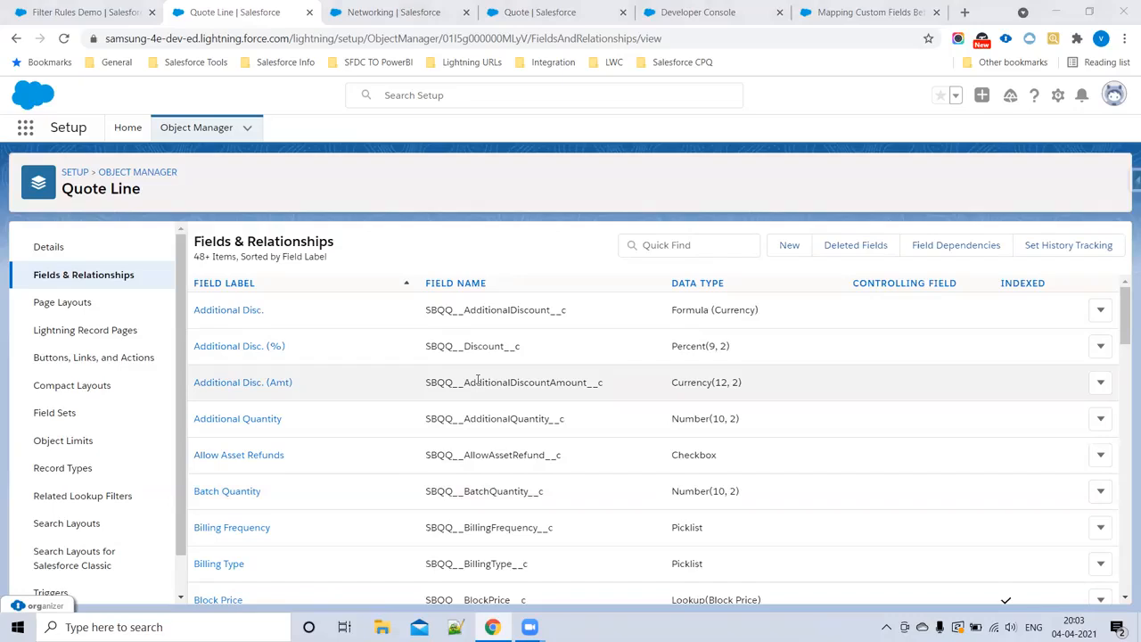
Step: Highlight the SBQQ__ prefix in the Additional Disc. field name, switch to the Filter Rules Demo record, and open the Products list
left_click(443, 313)
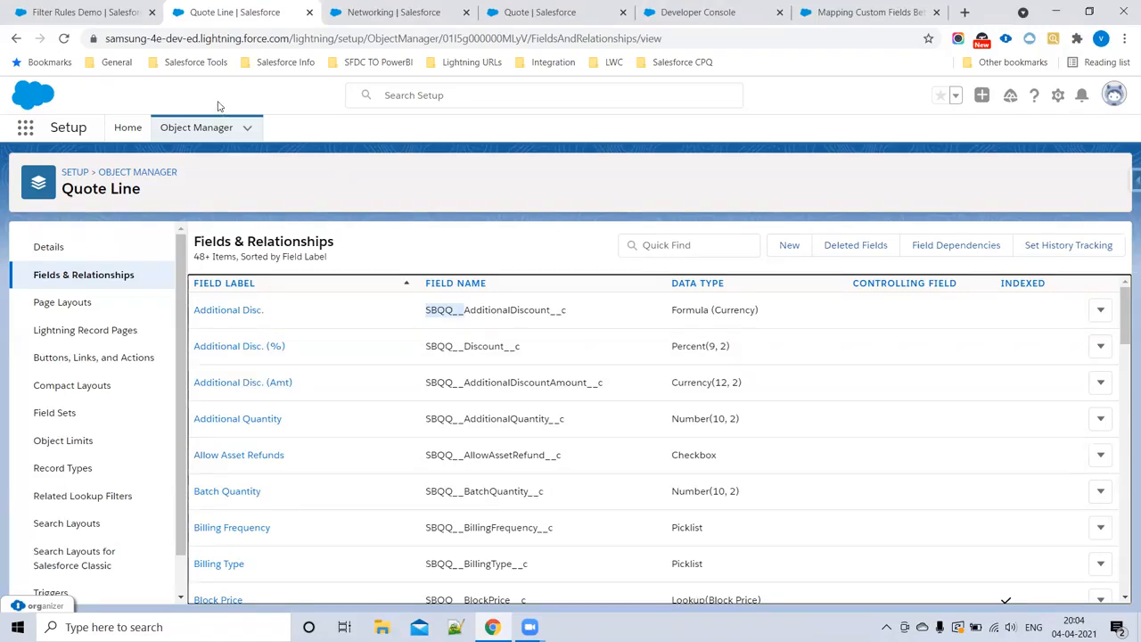
left_click(104, 9)
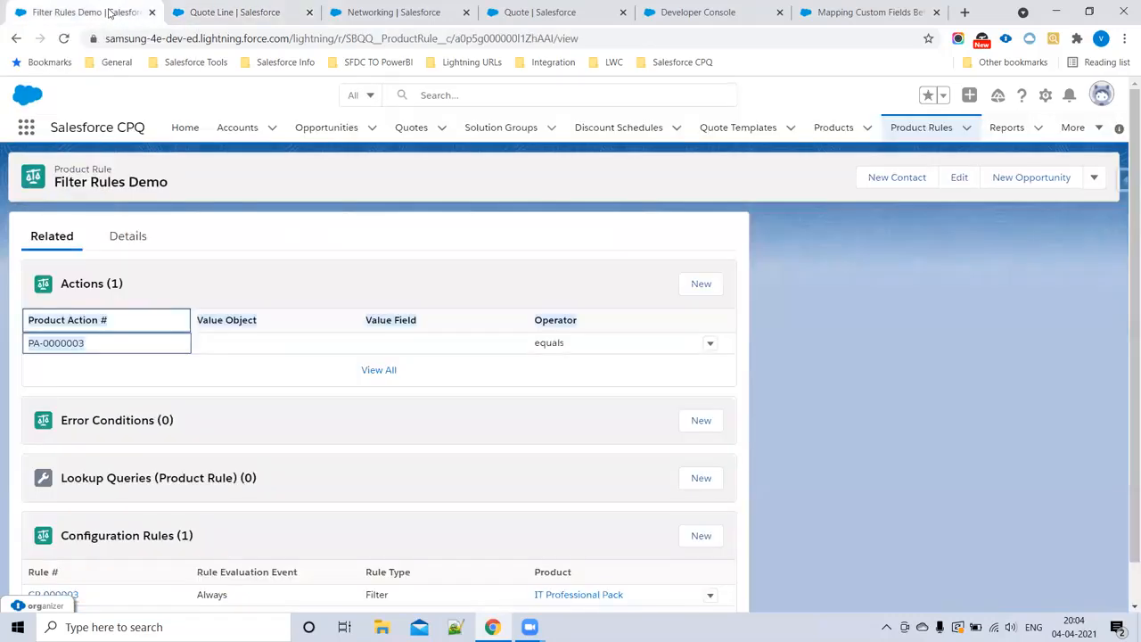
left_click(454, 98)
left_click(531, 170)
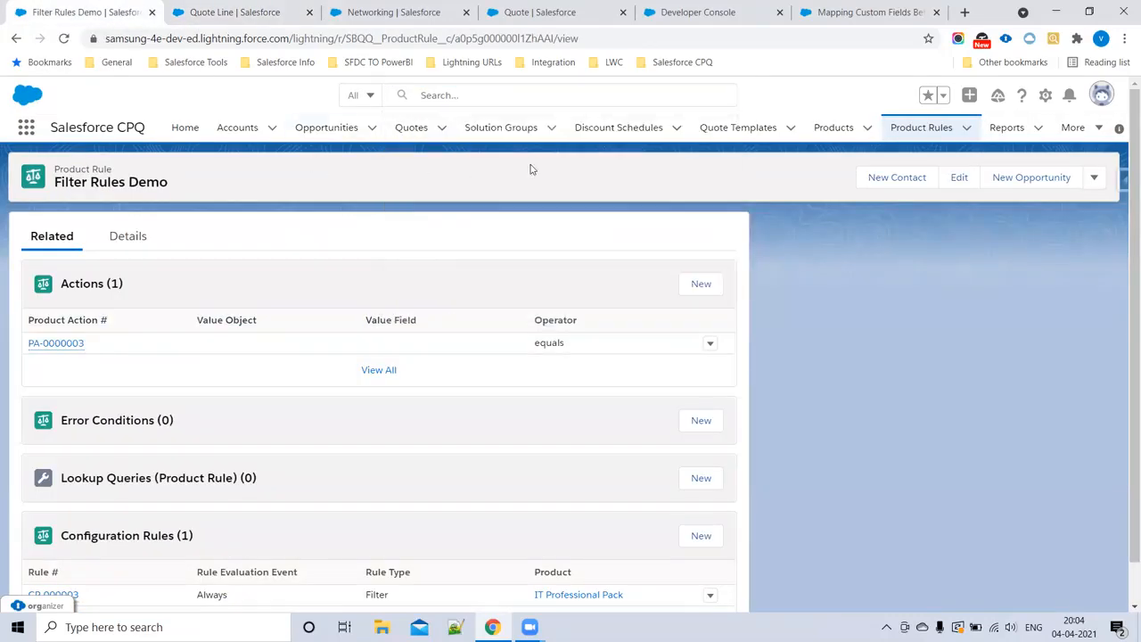
left_click(829, 128)
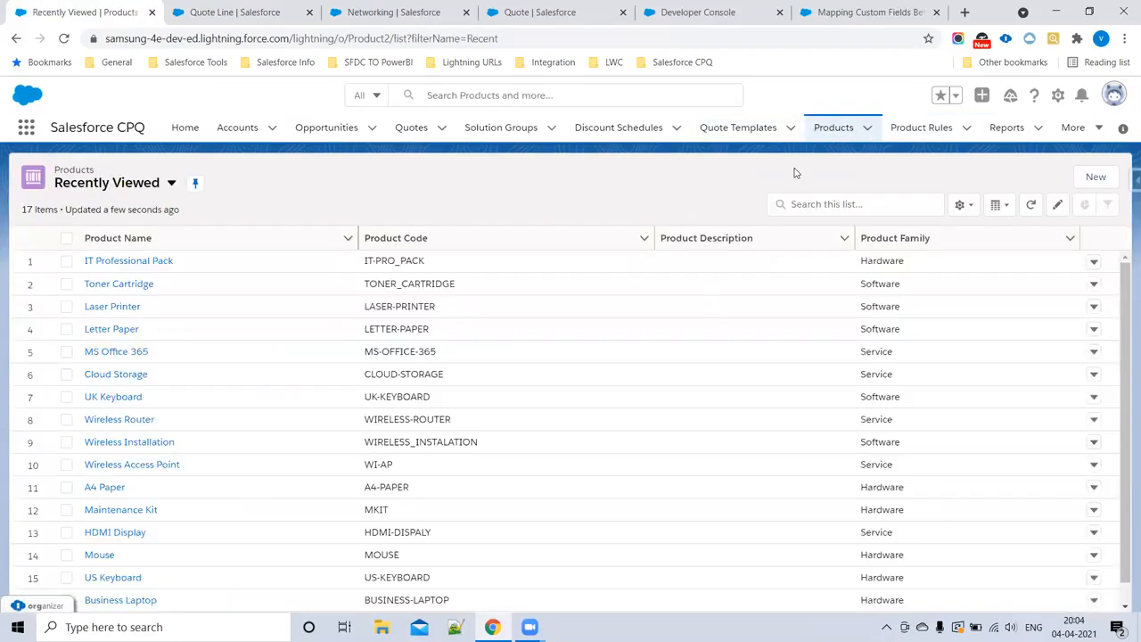
Step: Open the UK Keyboard, US Keyboard and HDMI Display products from the list in separate browser tabs
left_click(113, 402, "ctrl")
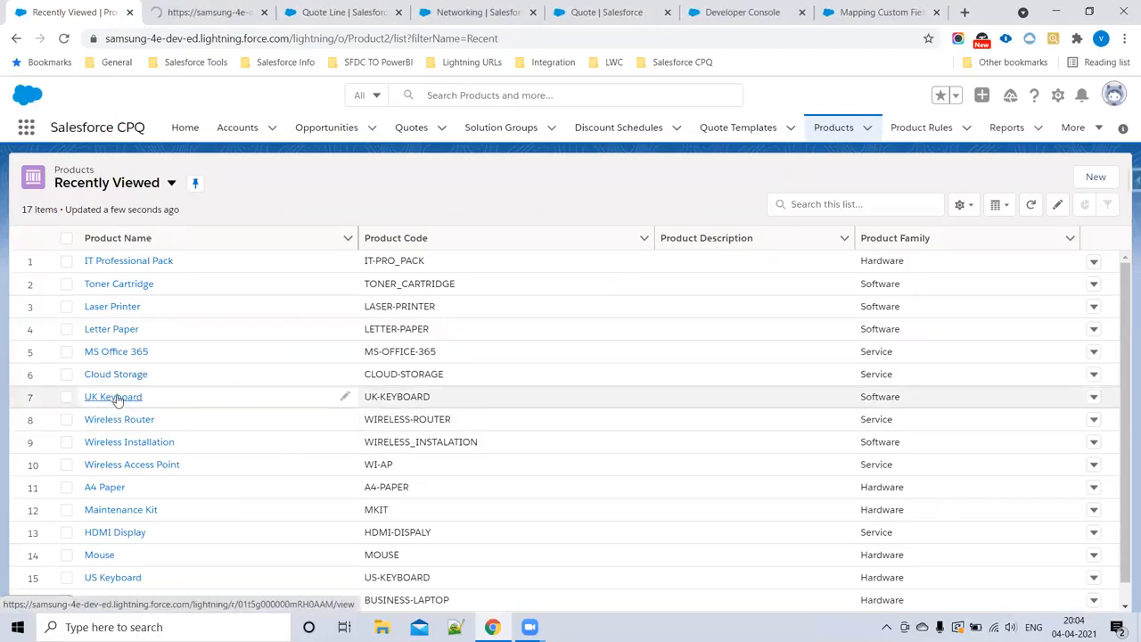
scroll(129, 408, "down", 1)
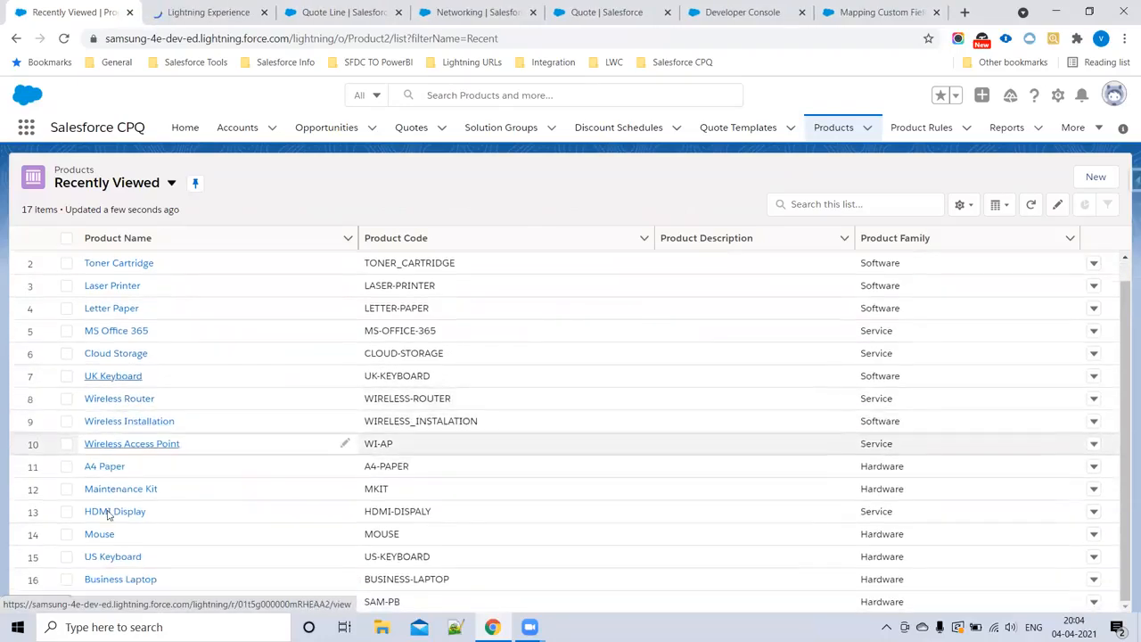
left_click(100, 556, "ctrl")
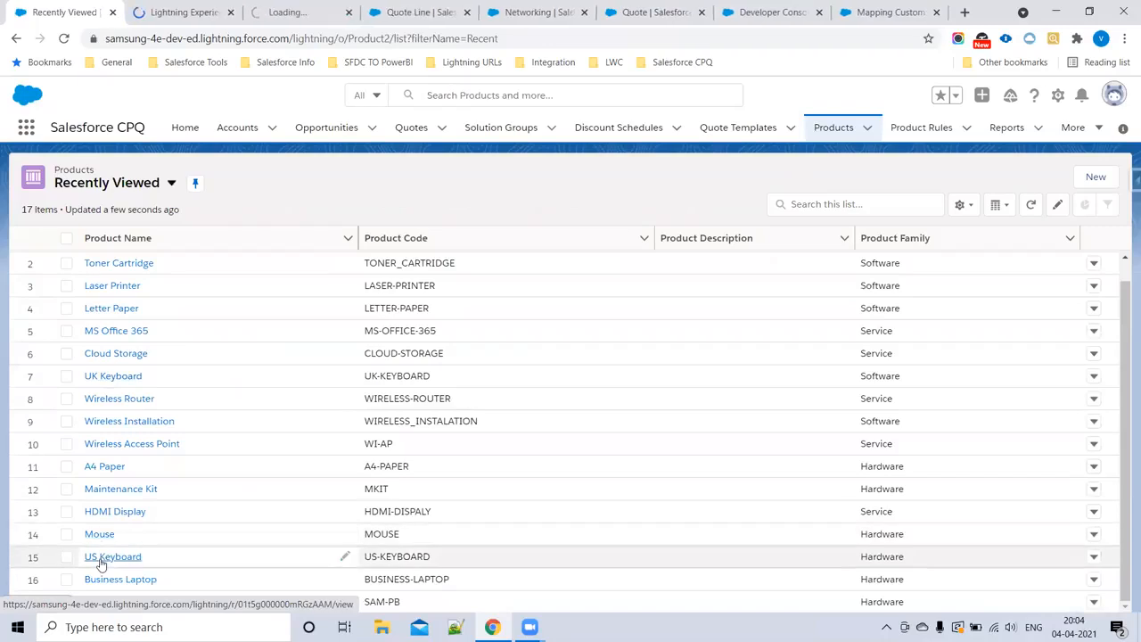
left_click(116, 514, "ctrl")
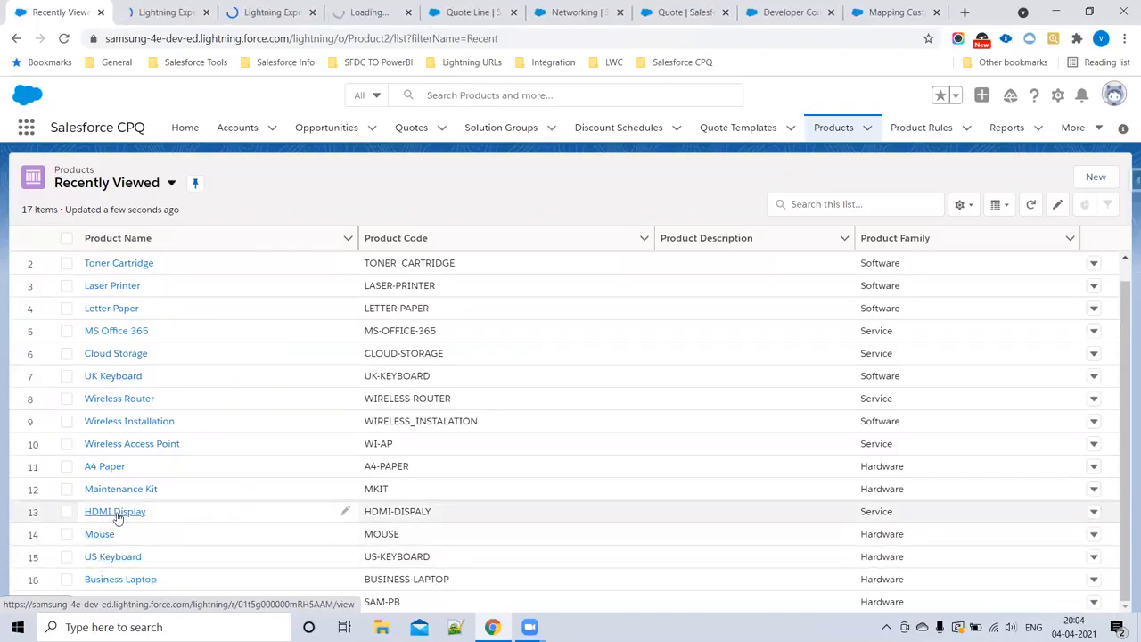
Step: Switch to the UK Keyboard product record and search its page for the Region field
left_click(162, 11)
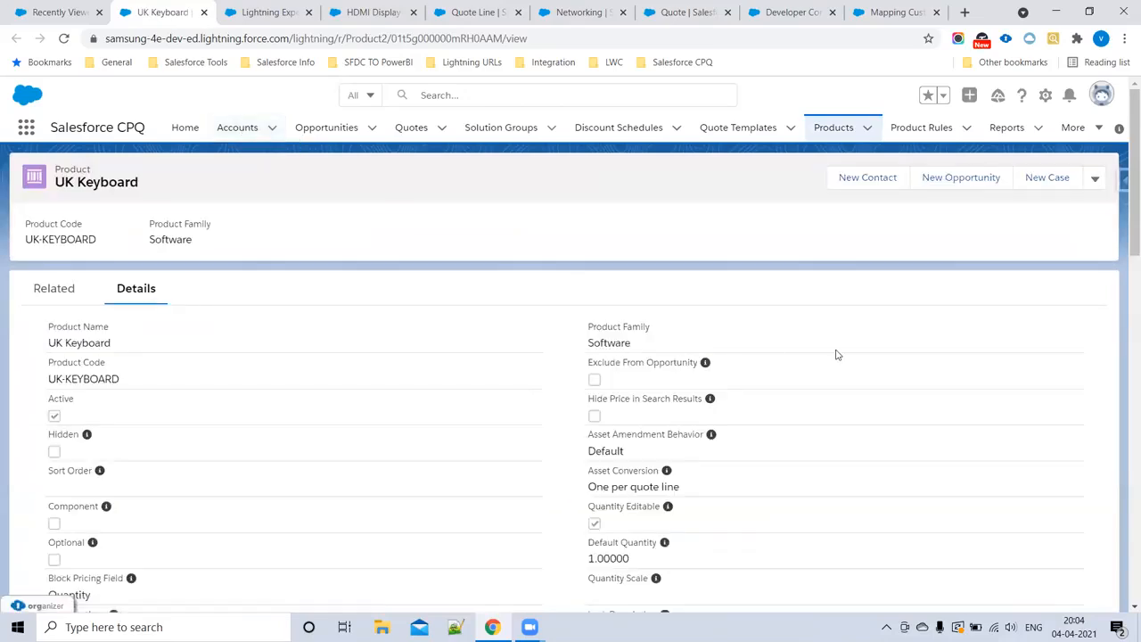
key("ctrl+f")
type("Re")
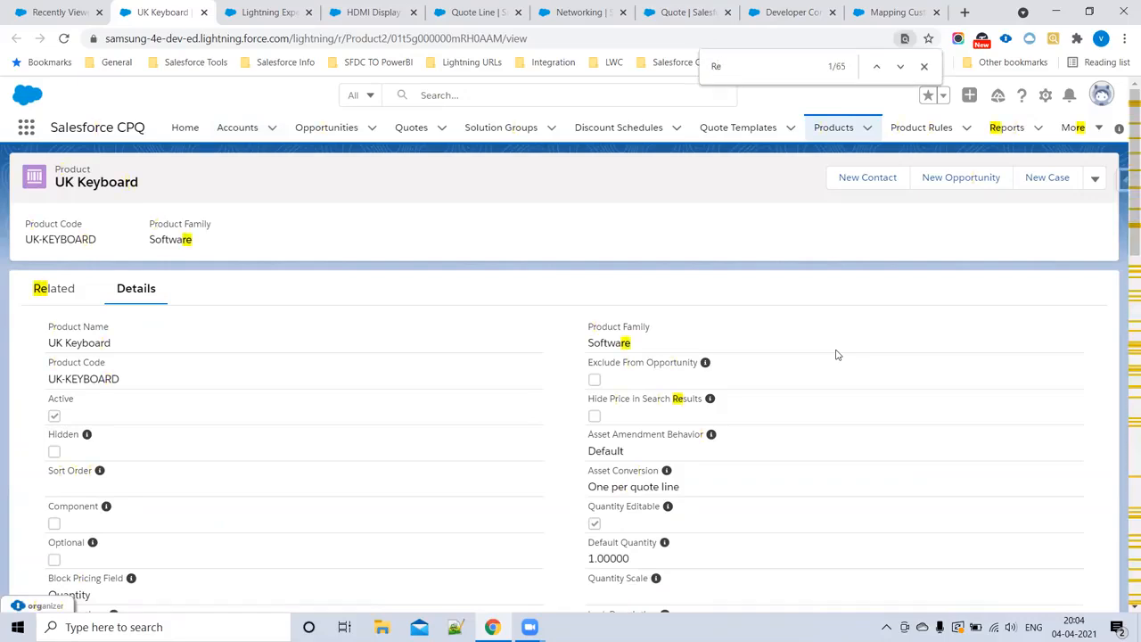
type("gio")
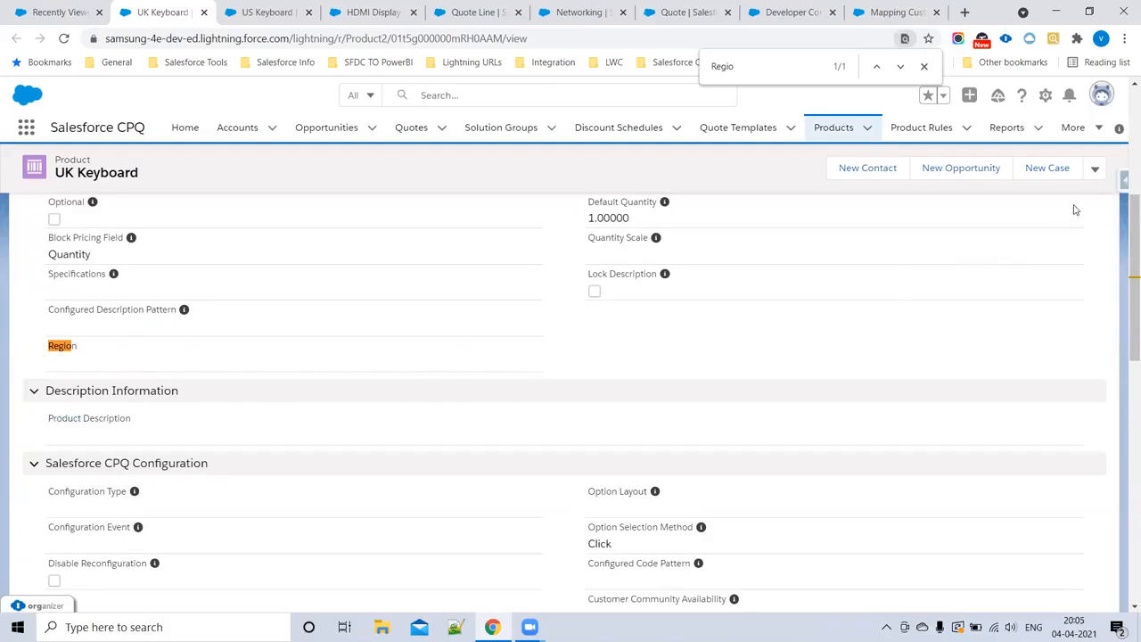
Step: Set the UK Keyboard product's Region to US and save the record
left_click(1095, 169)
left_click(1045, 222)
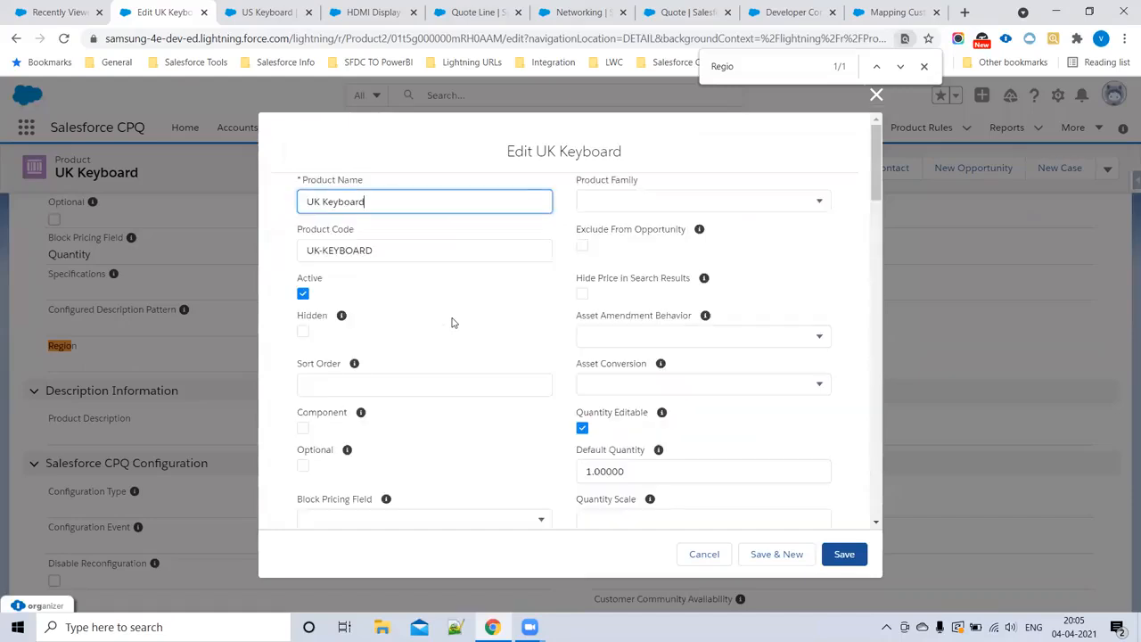
scroll(452, 326, "down", 7)
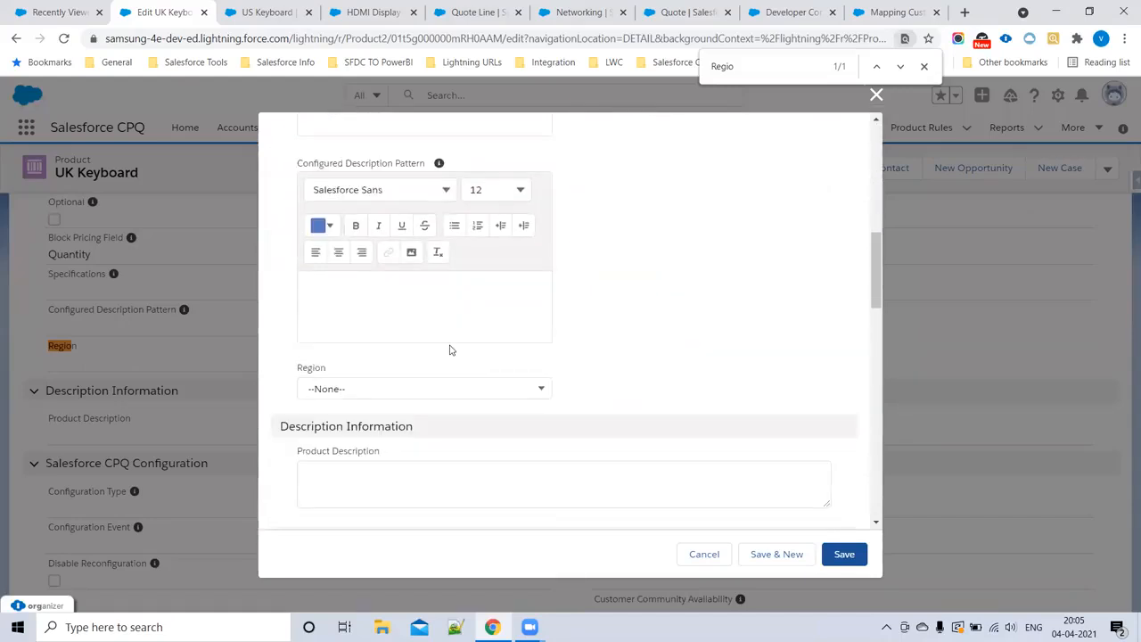
scroll(451, 351, "down", 3)
left_click(329, 165)
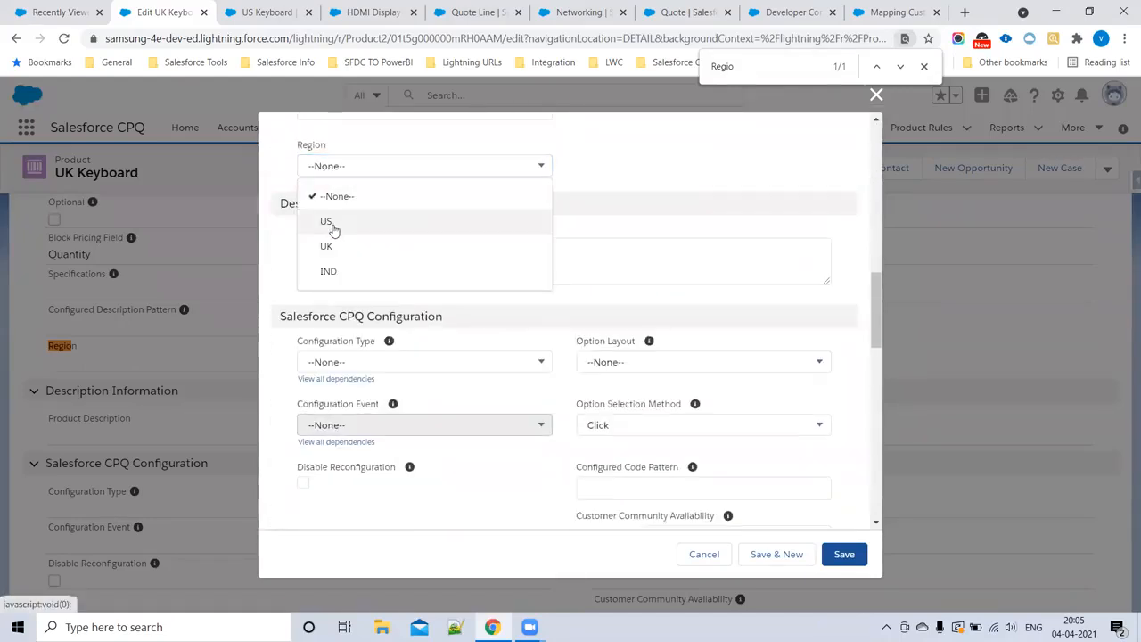
left_click(327, 221)
left_click(843, 554)
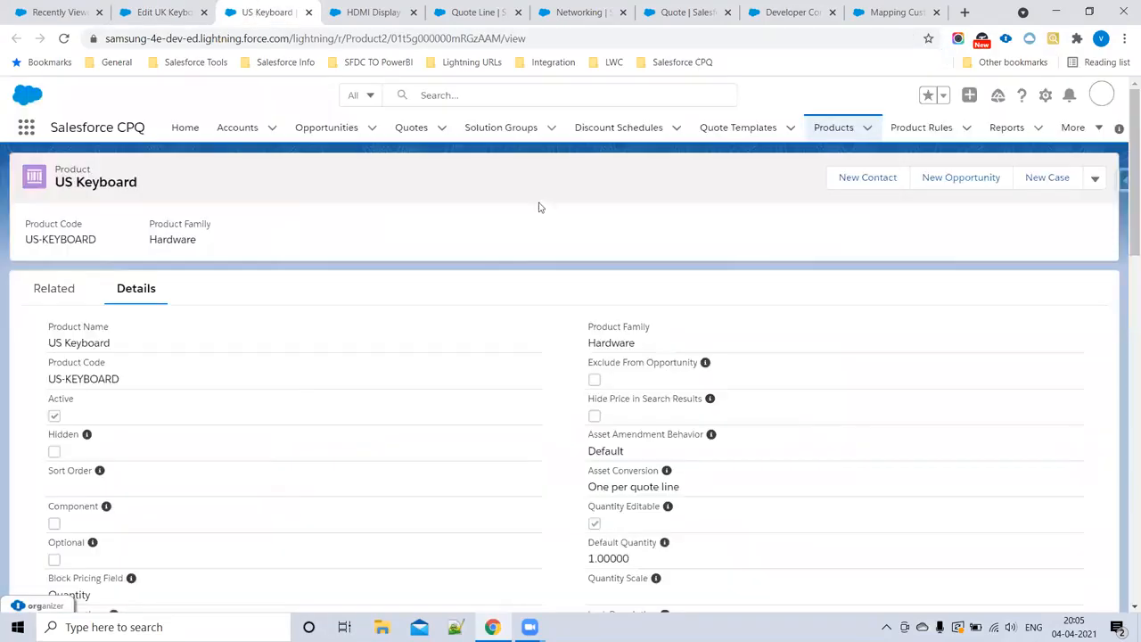
left_click(264, 12)
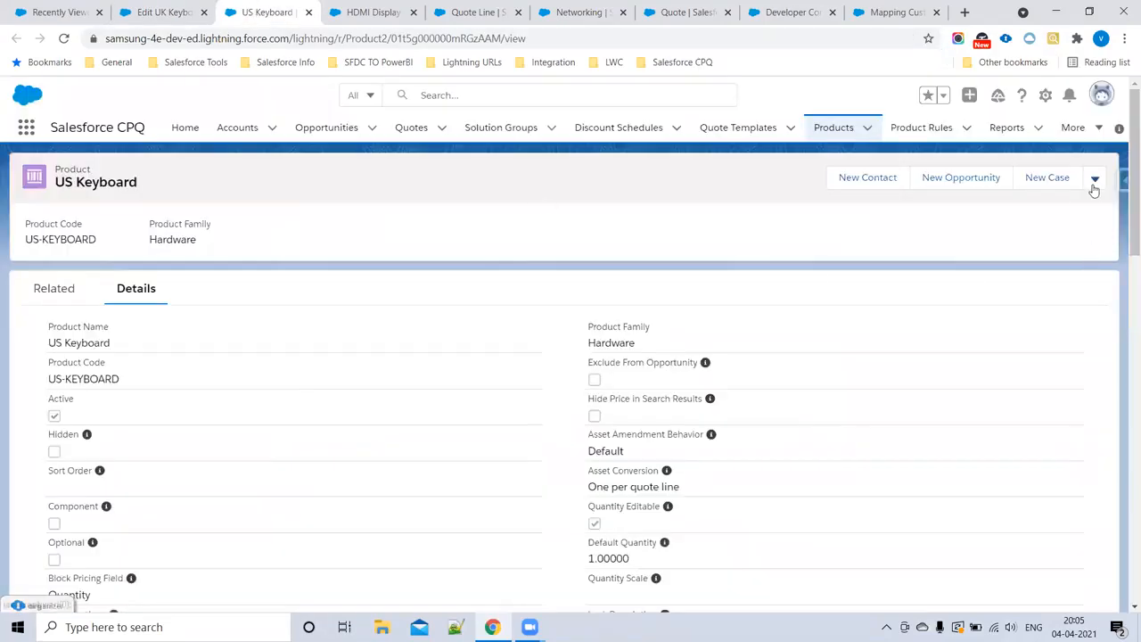
left_click(1095, 181)
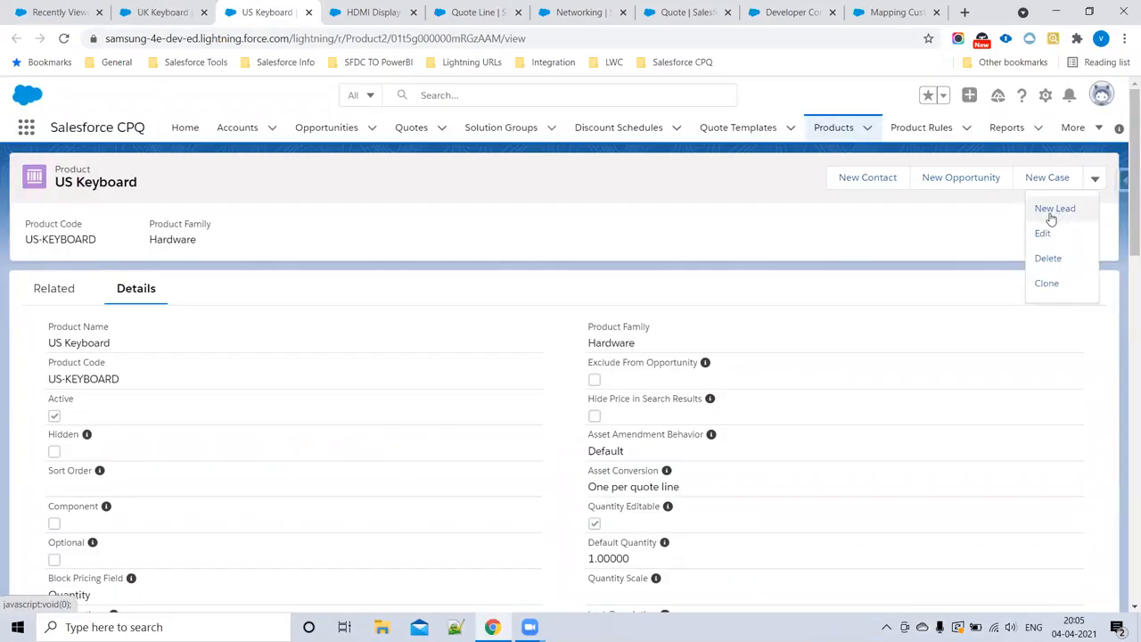
Step: Return to the UK Keyboard product, correct its Region to UK, and save the record
left_click(158, 11)
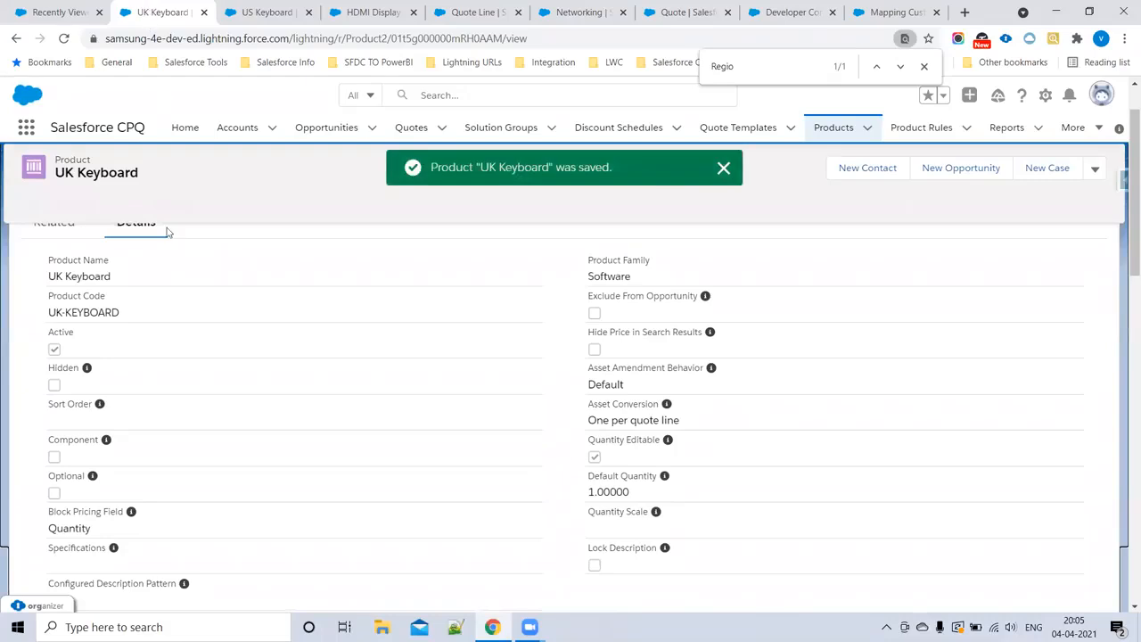
left_click(1095, 171)
left_click(1049, 225)
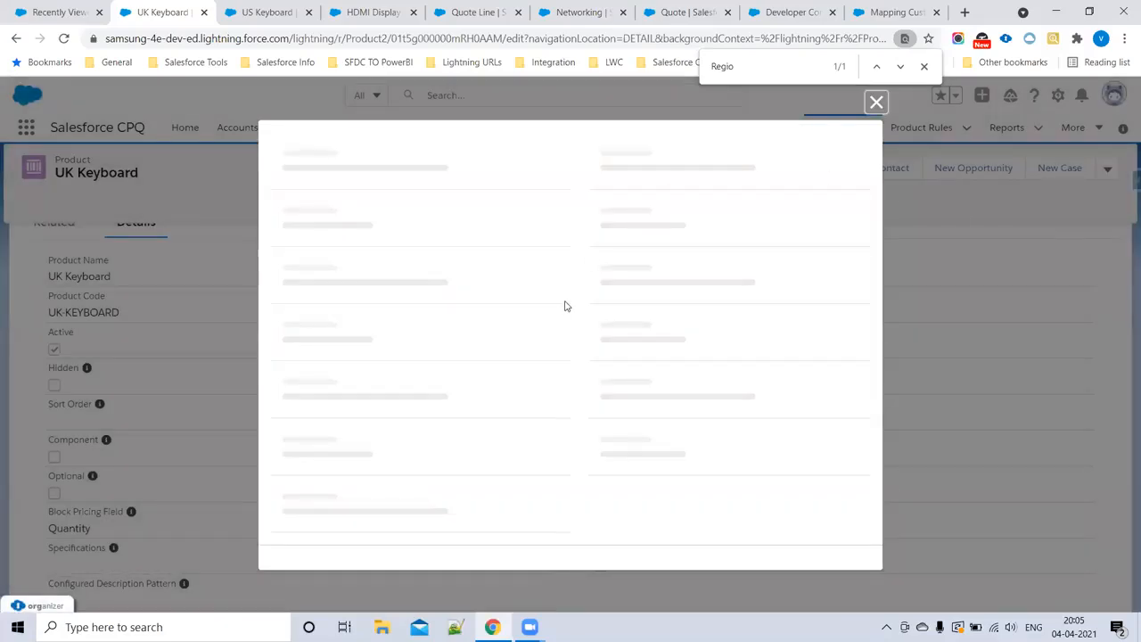
scroll(564, 306, "down", 8)
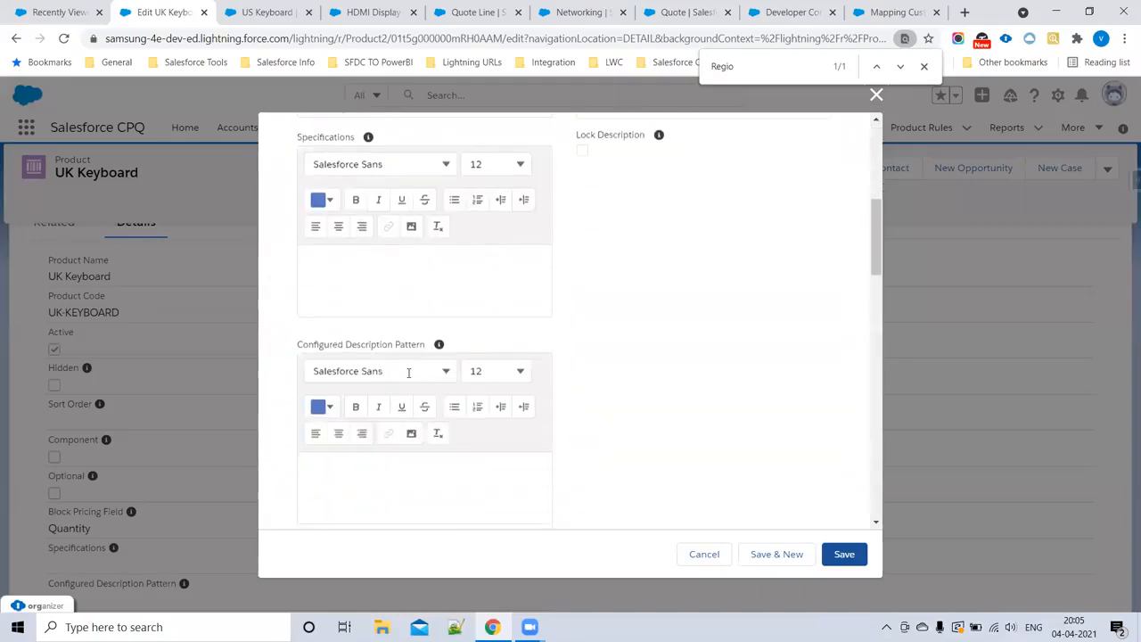
left_click(359, 319)
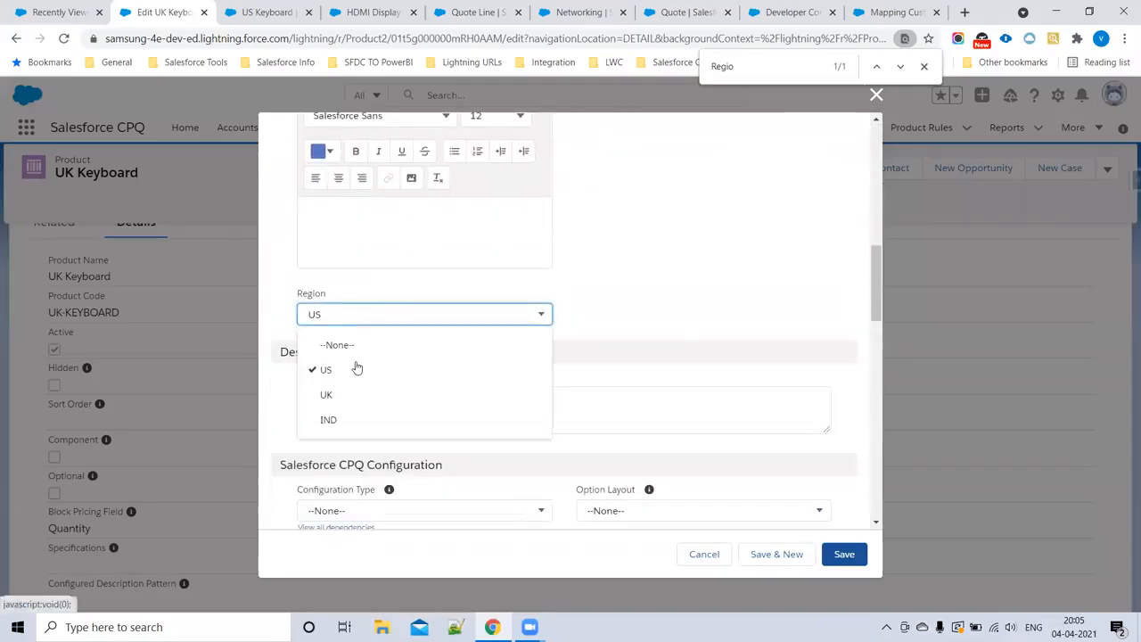
left_click(354, 395)
left_click(843, 554)
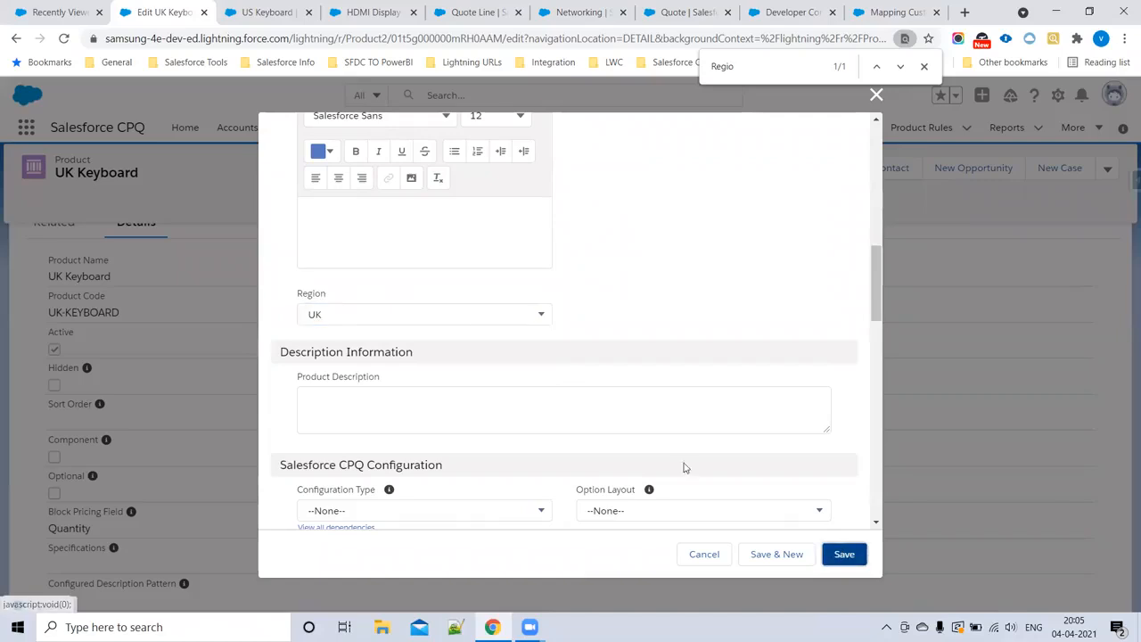
Step: Set the US Keyboard product's Region to US and save the record
left_click(258, 7)
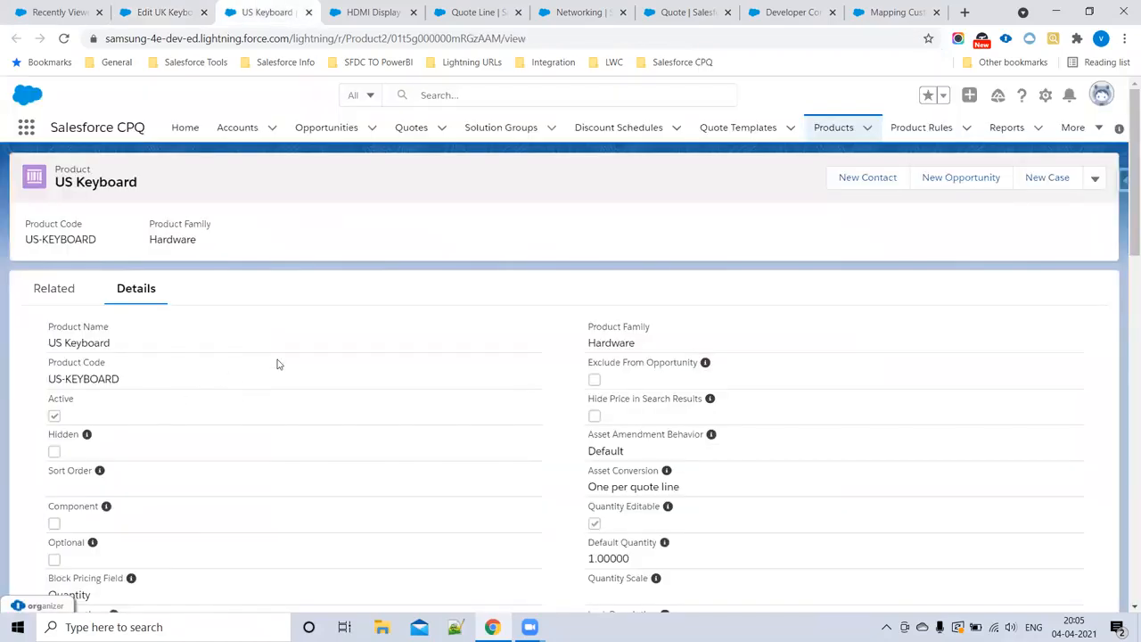
scroll(278, 362, "down", 3)
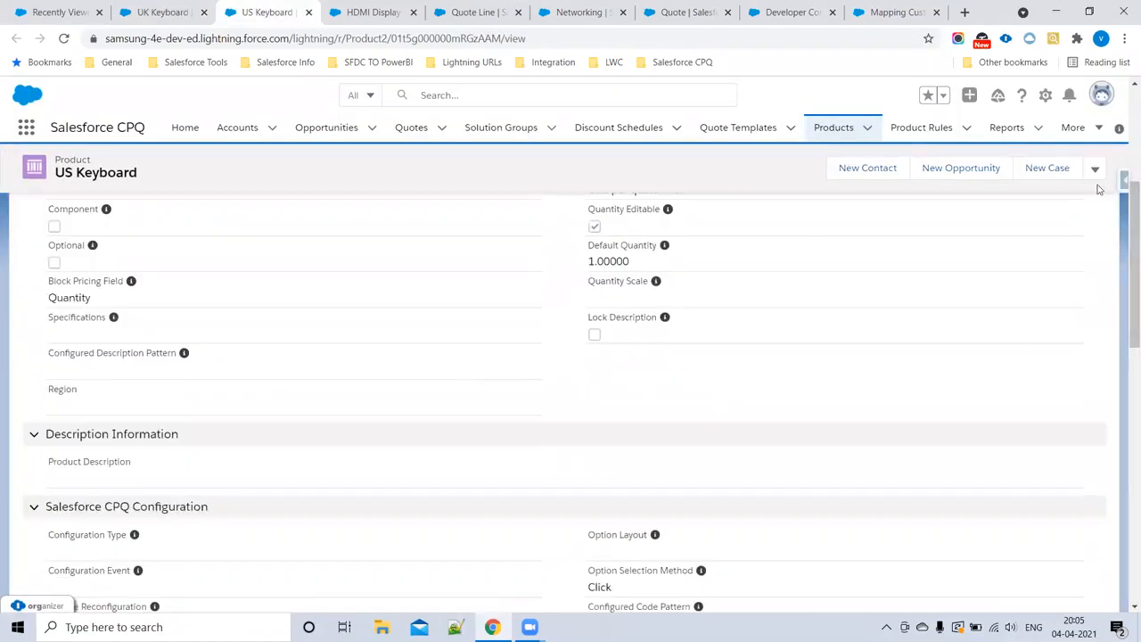
left_click(1094, 172)
left_click(1043, 223)
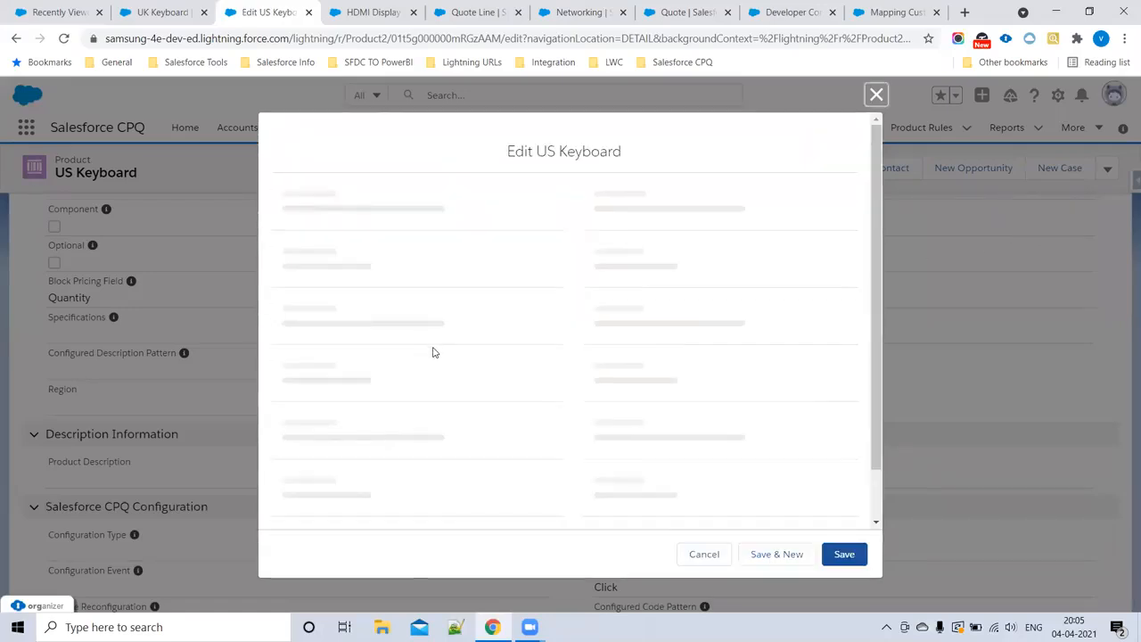
scroll(441, 366, "down", 6)
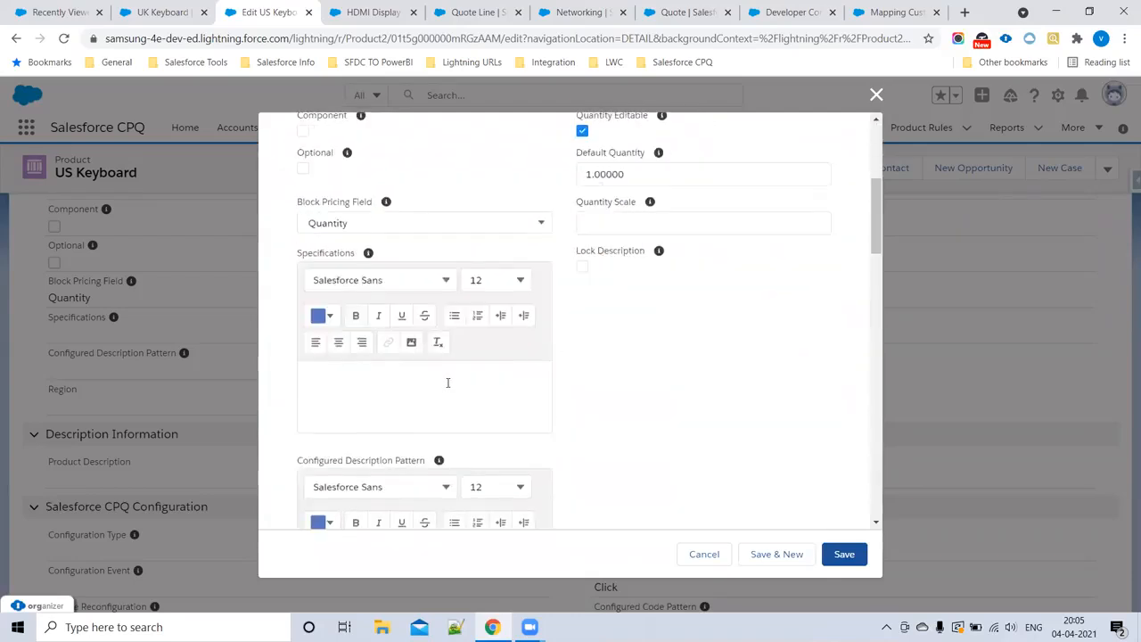
left_click(411, 466)
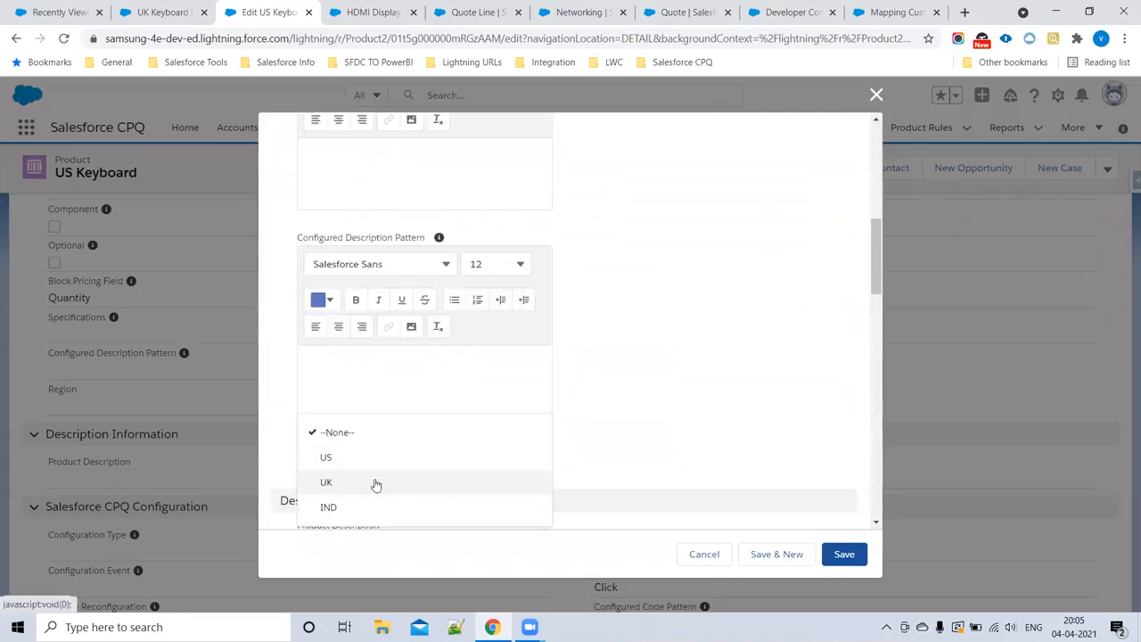
left_click(363, 459)
left_click(840, 554)
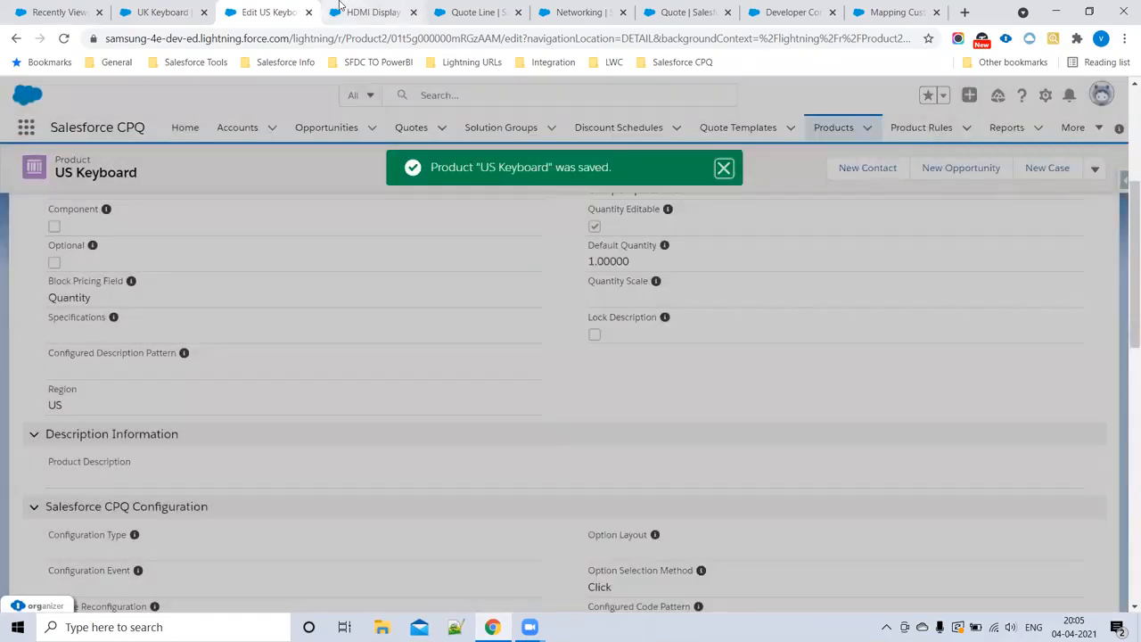
Step: Set the HDMI Display product's Region to IND and save the record
left_click(341, 10)
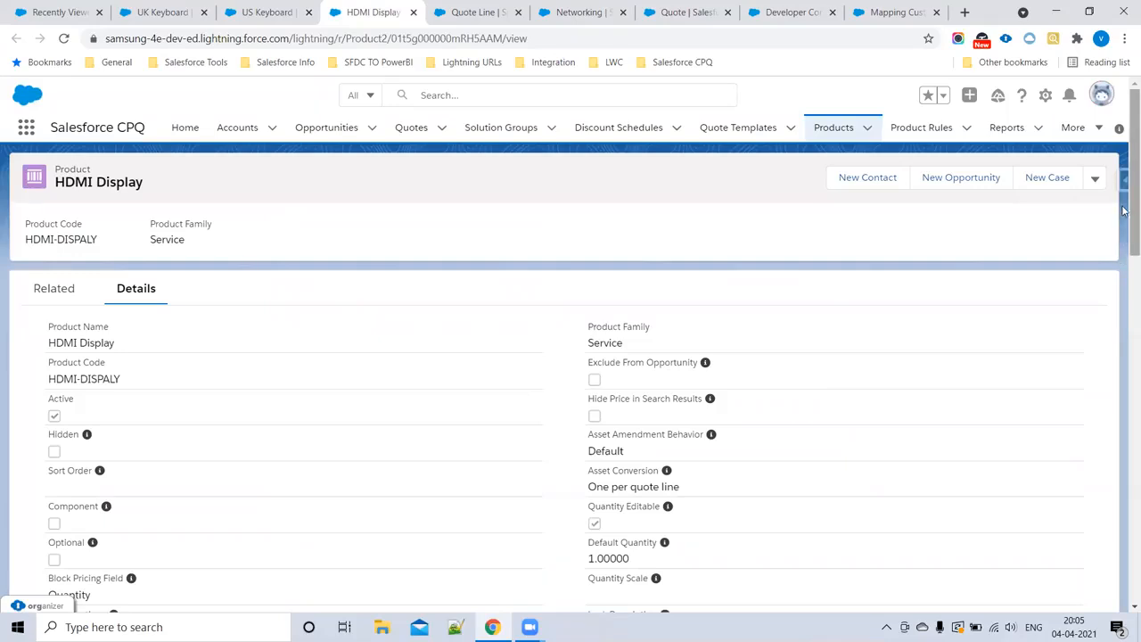
left_click(1096, 180)
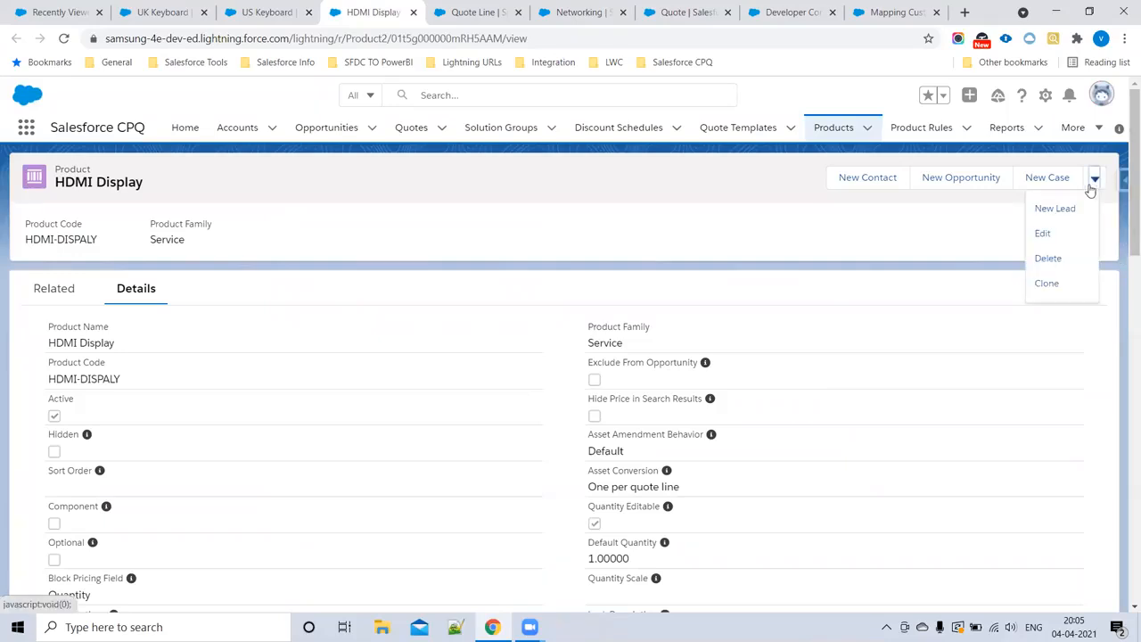
left_click(1043, 232)
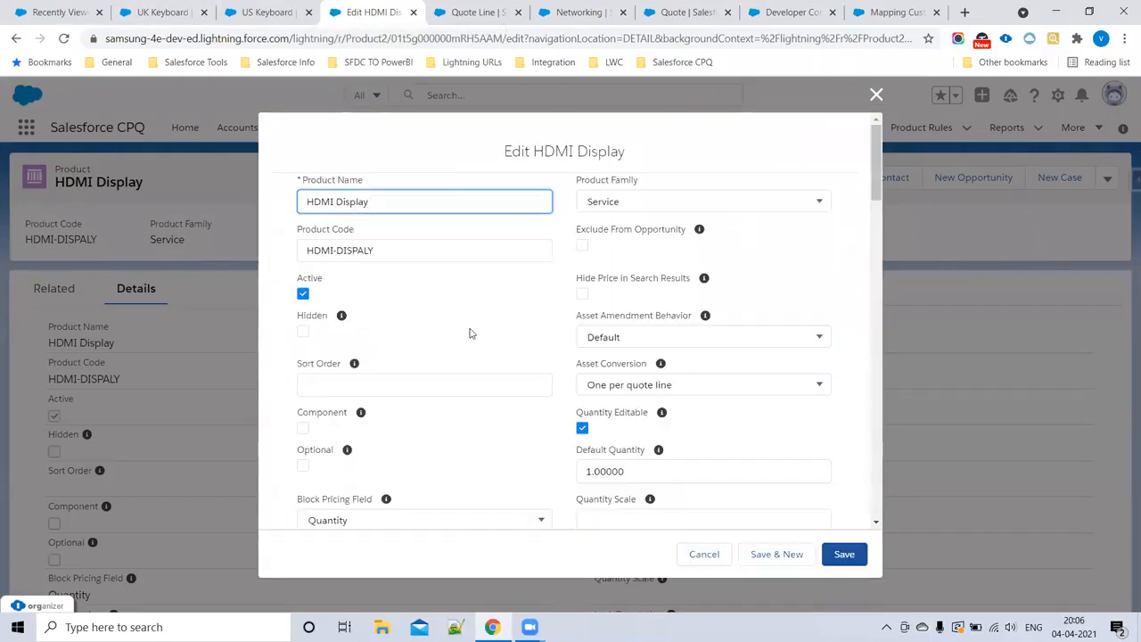
scroll(471, 334, "down", 10)
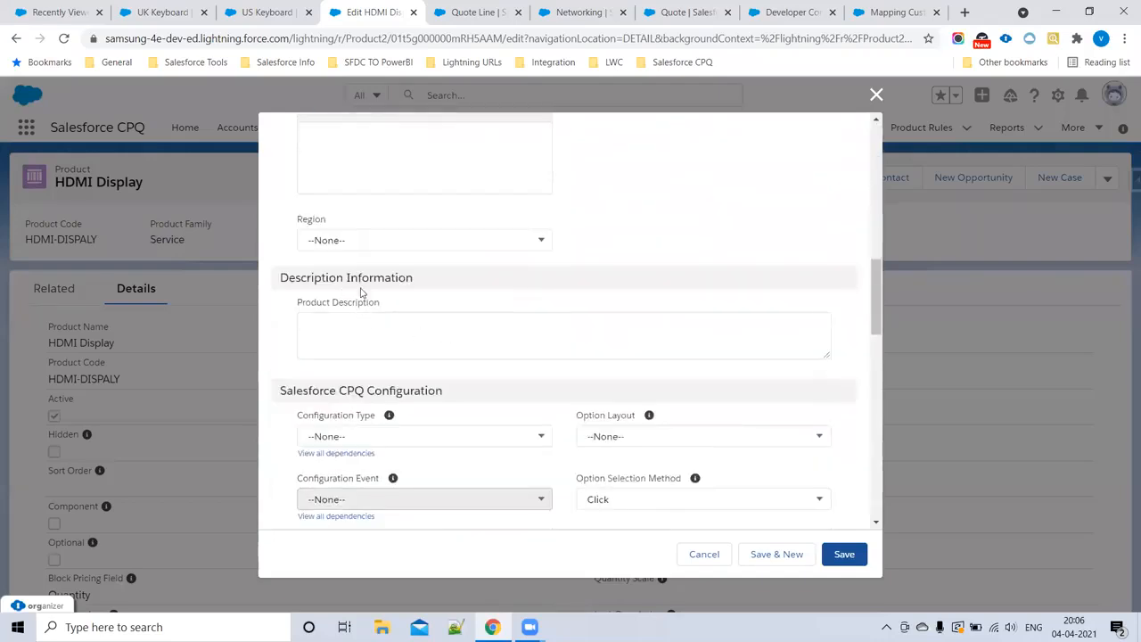
left_click(349, 241)
left_click(357, 341)
left_click(851, 551)
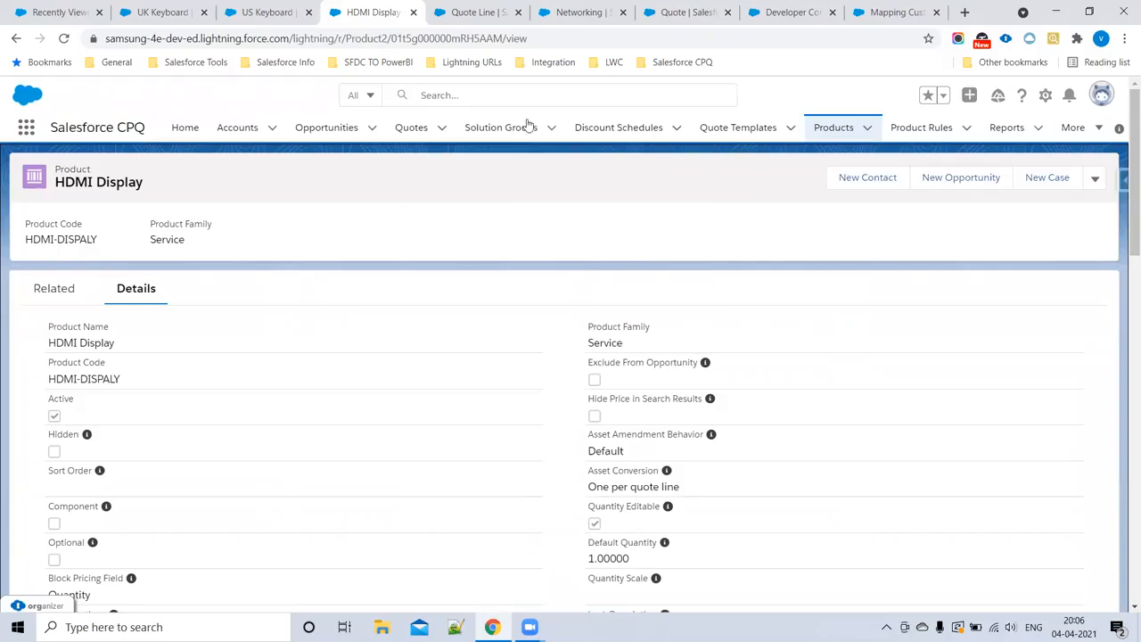
Step: Cancel the Networking product selection in the quote's configurator and open quote Q-00004 from the Quotes list
left_click(685, 11)
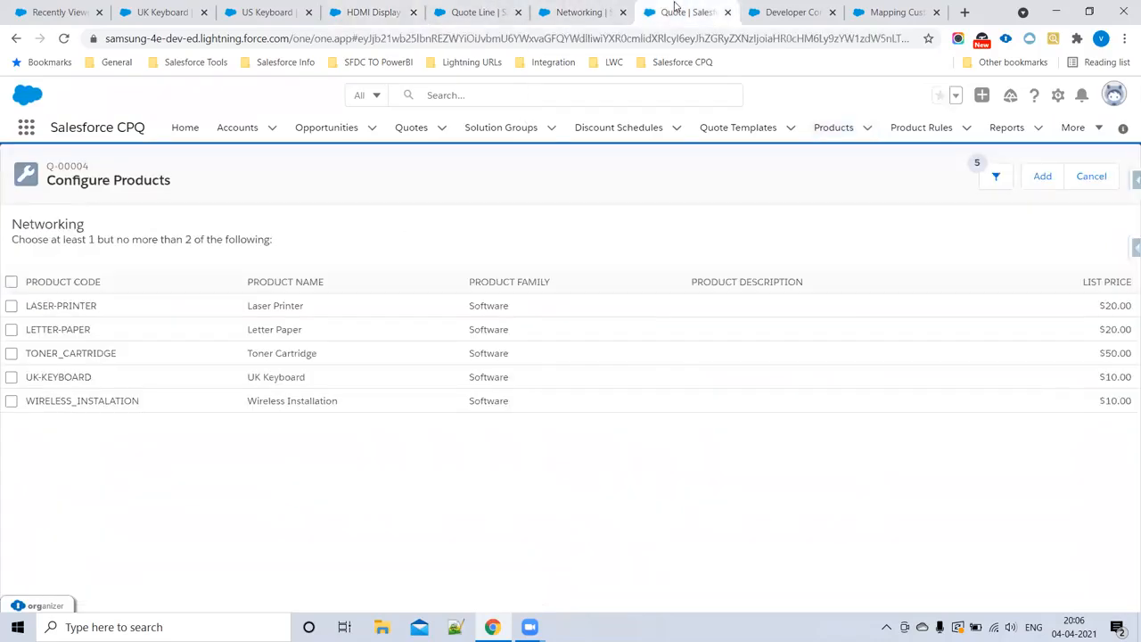
left_click(1090, 177)
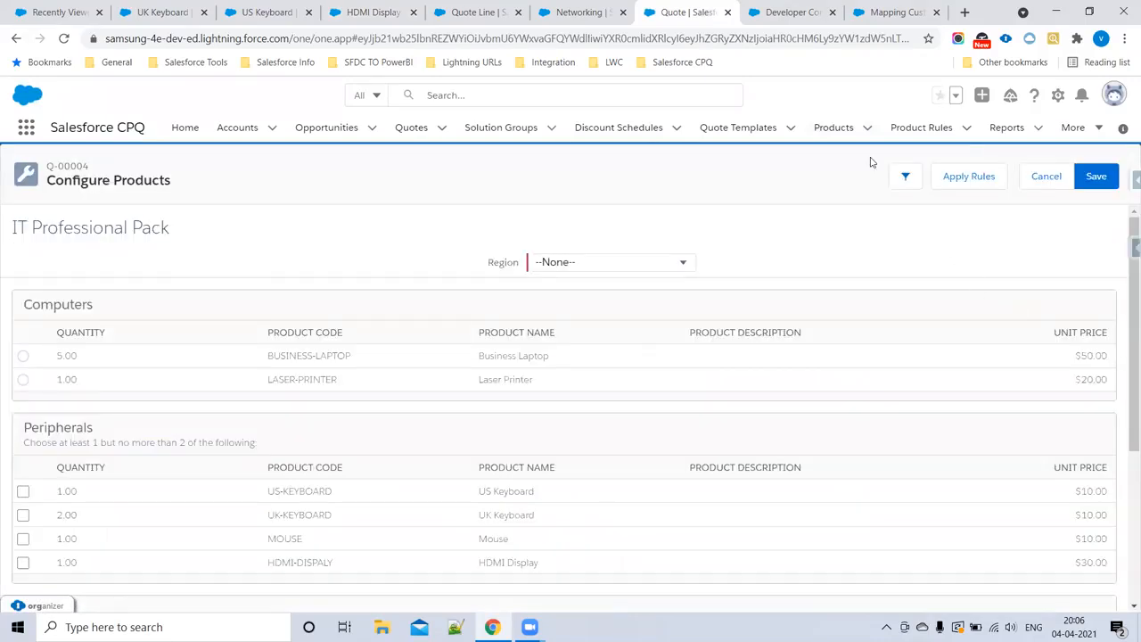
left_click(409, 131)
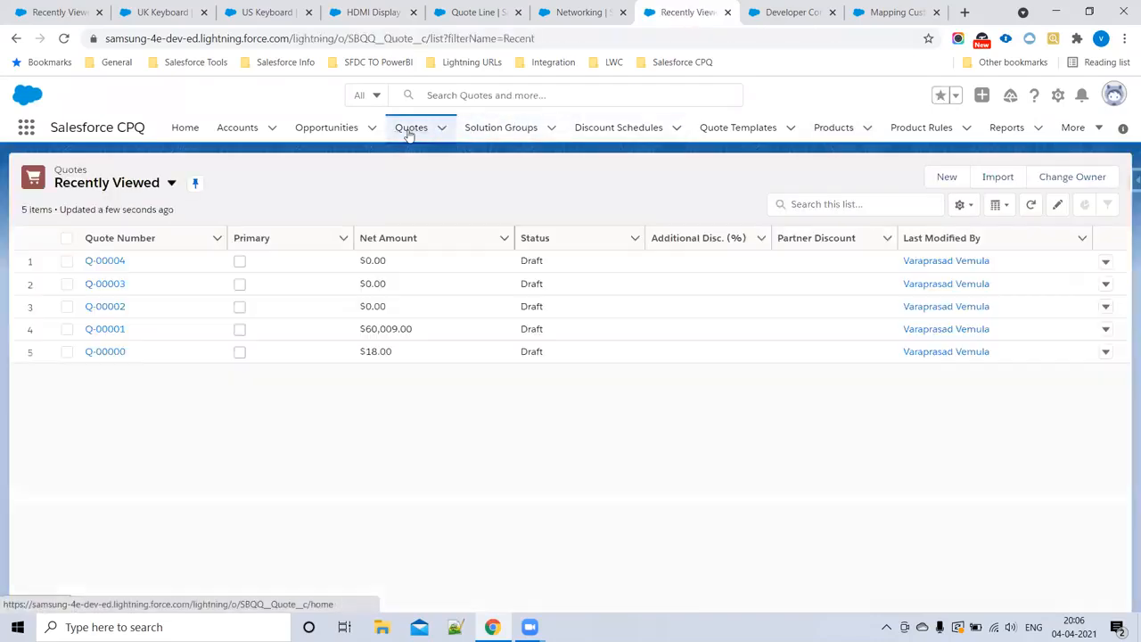
left_click(1106, 262)
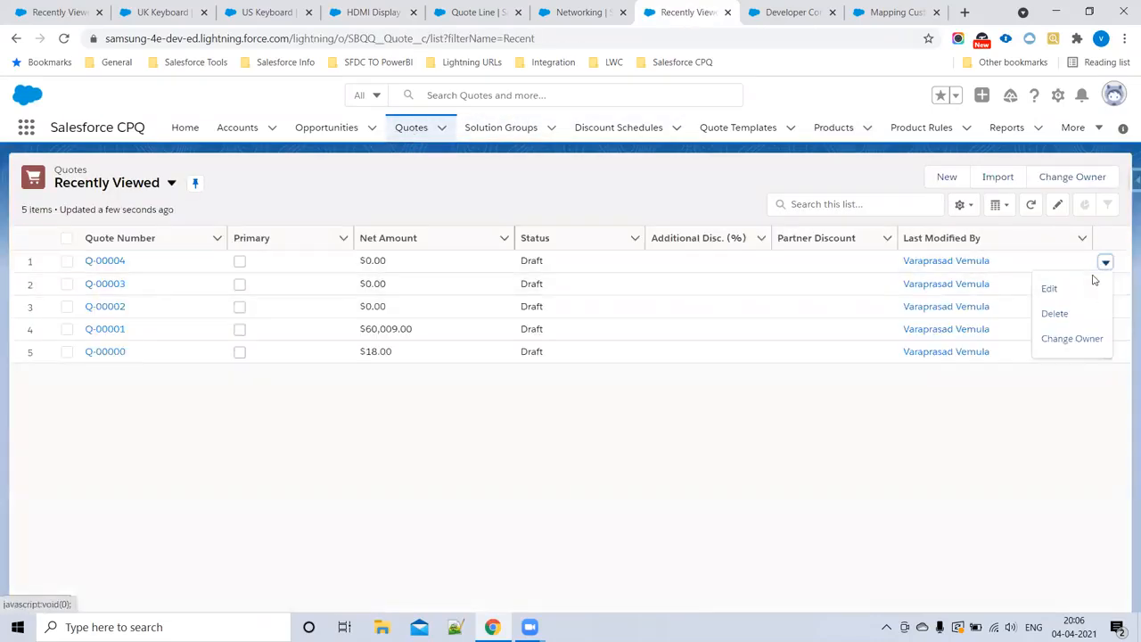
left_click(1052, 291)
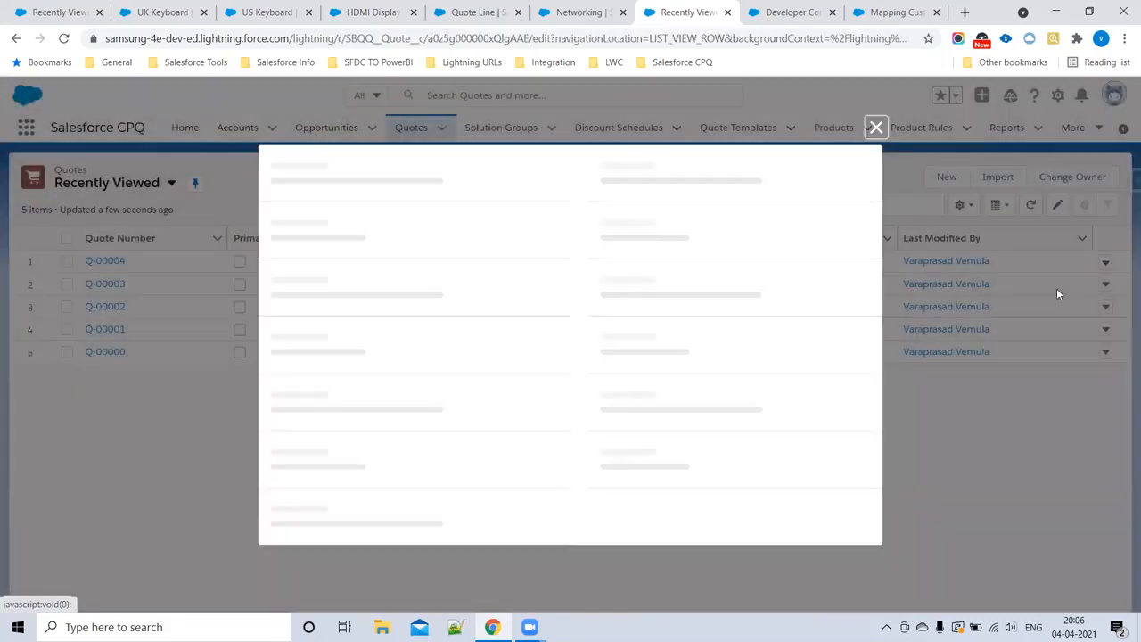
left_click(874, 128)
left_click(117, 261)
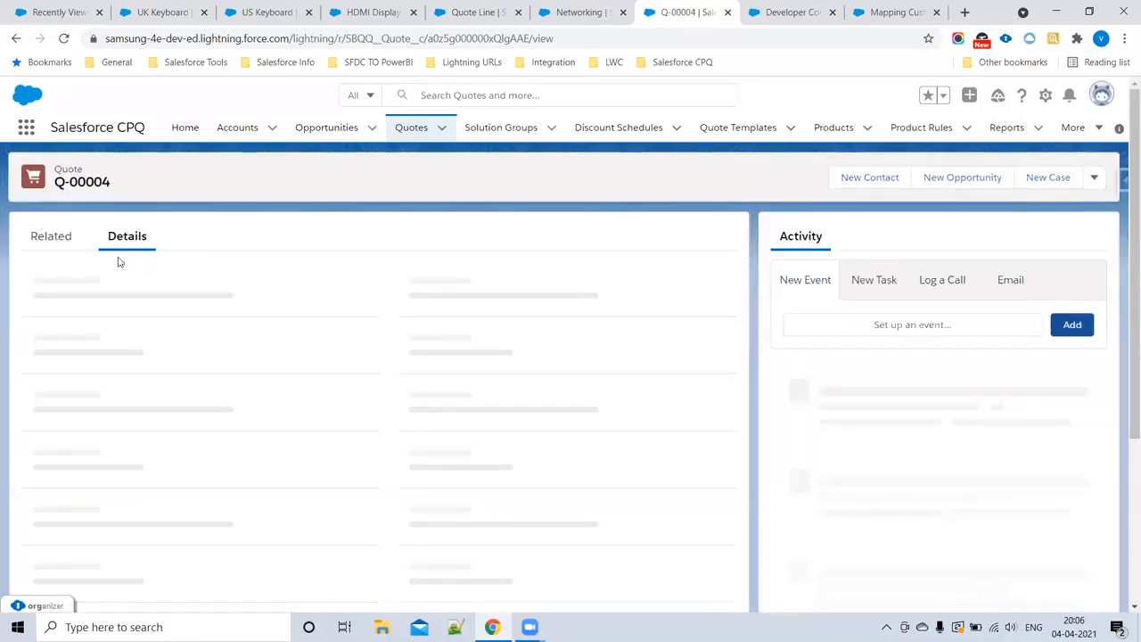
Step: Edit the lines of quote Q-00004 and add the HDMI Display, Samsung PowerBank, UK Keyboard and US Keyboard products
left_click(1094, 177)
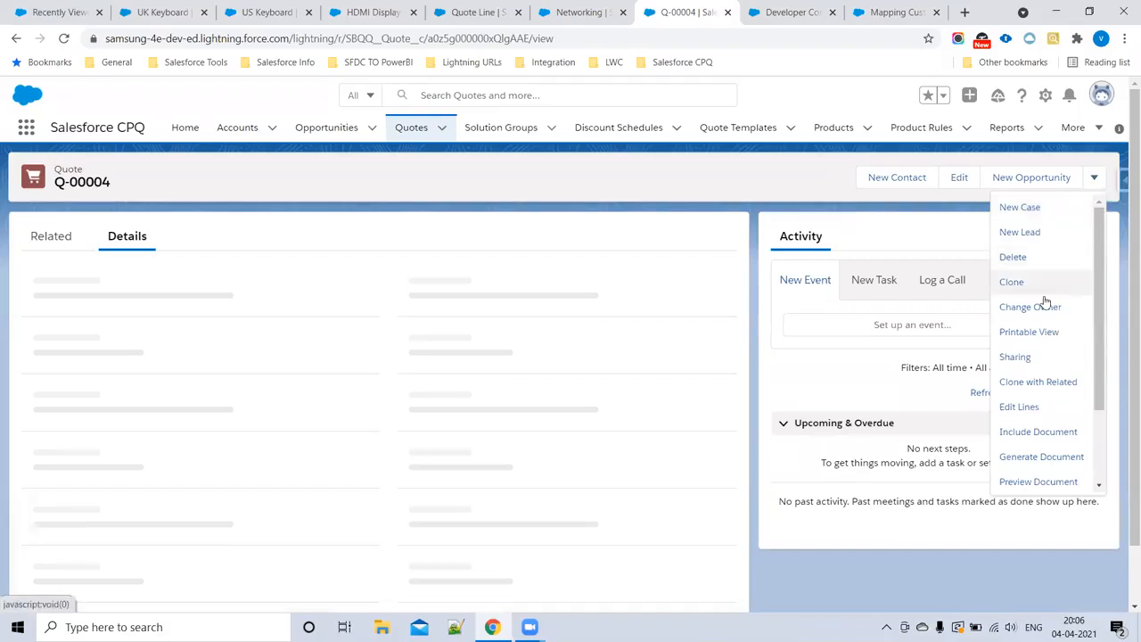
left_click(1019, 407)
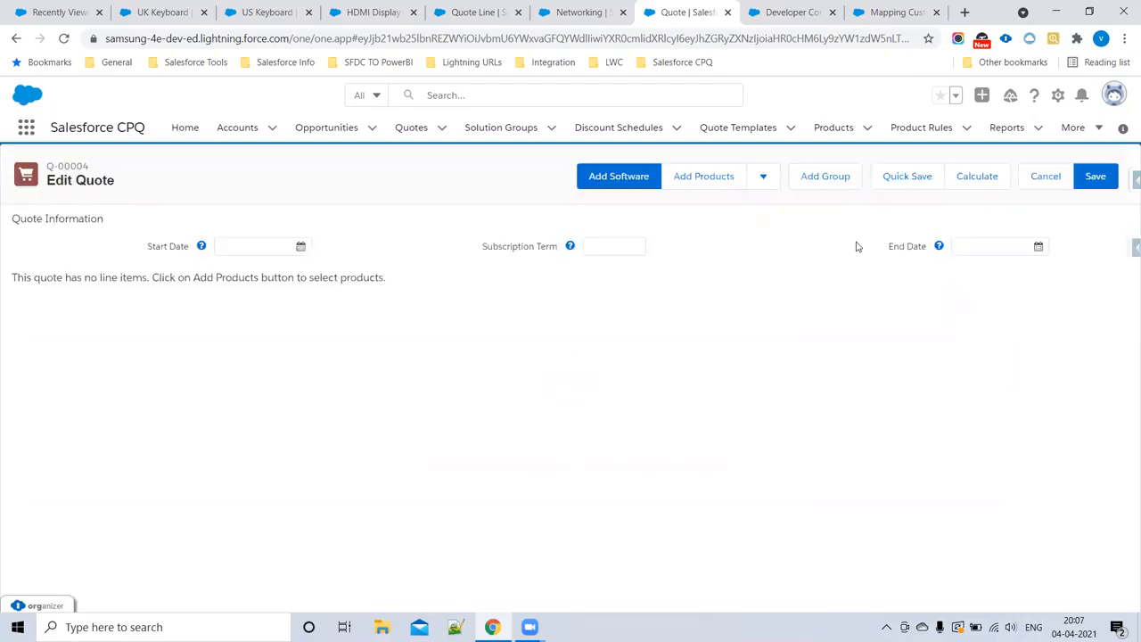
left_click(695, 177)
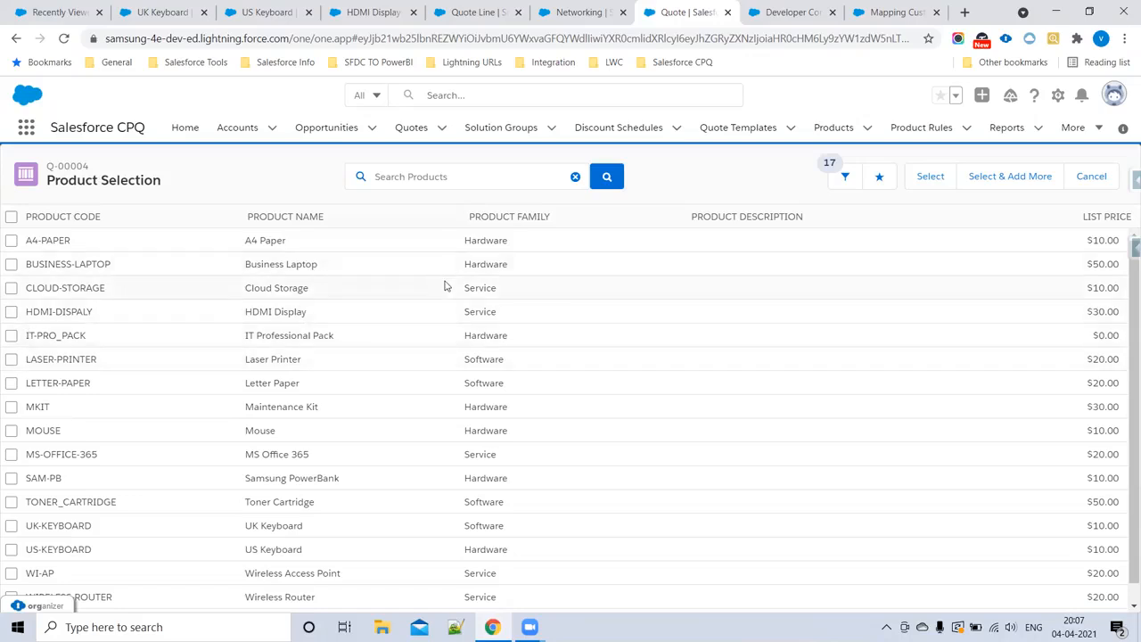
left_click(10, 312)
scroll(68, 502, "down", 1)
left_click(11, 506)
left_click(11, 529)
left_click(11, 459)
left_click(964, 183)
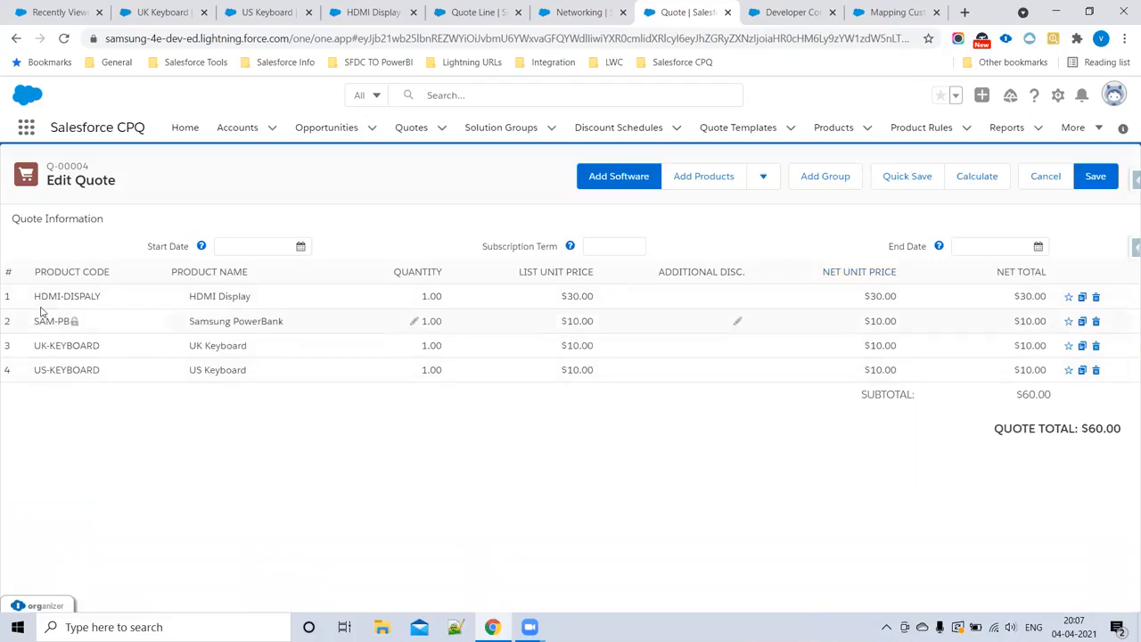
Step: Save the quote, reload its record, and open its four related quote lines in separate browser tabs
left_click(1094, 181)
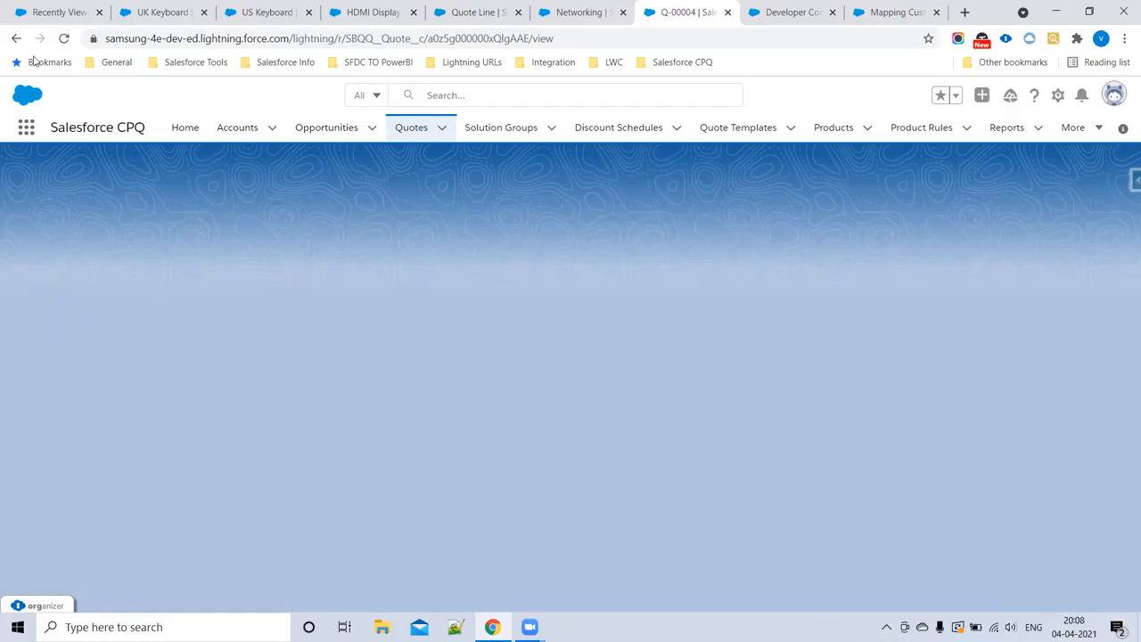
left_click(63, 38)
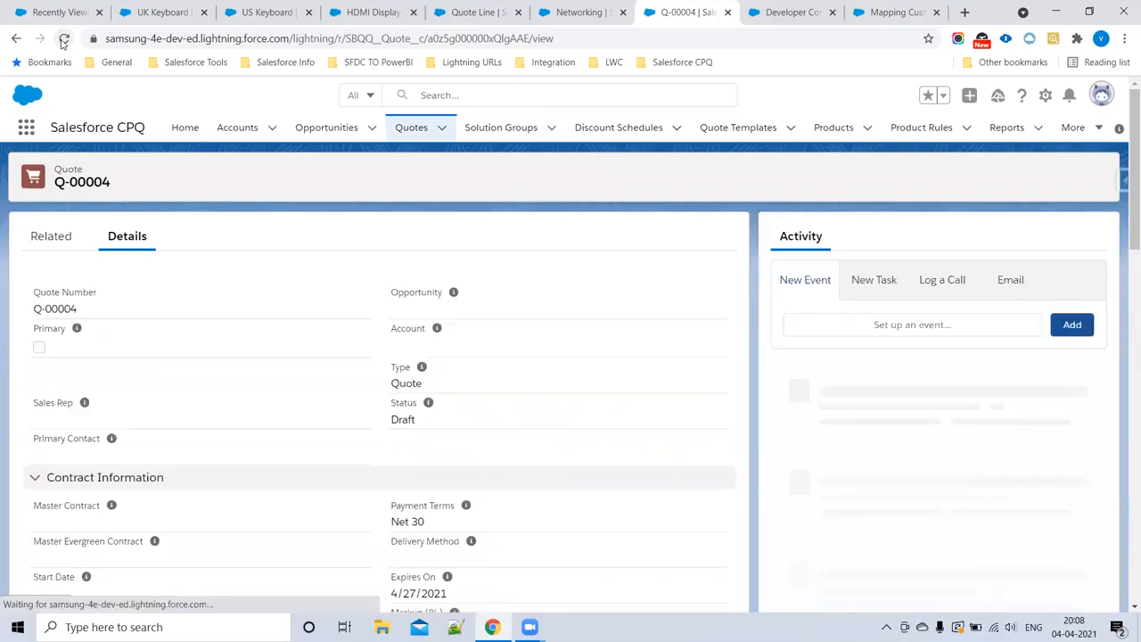
left_click(50, 244)
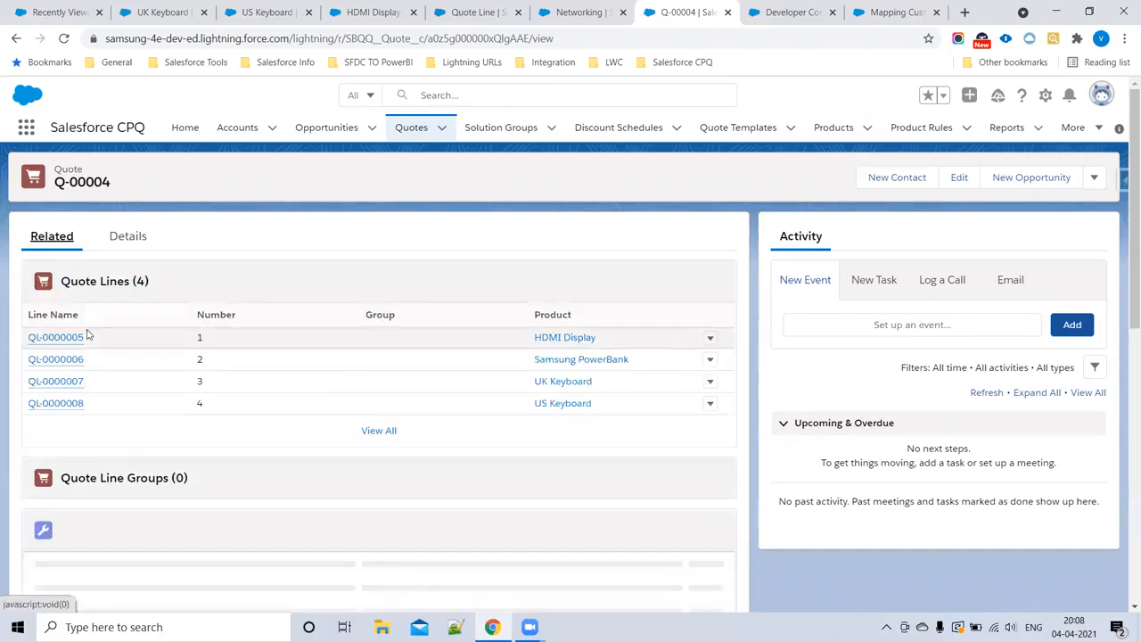
left_click(73, 339, "ctrl")
left_click(70, 362, "ctrl")
left_click(69, 385, "ctrl")
left_click(69, 404, "ctrl")
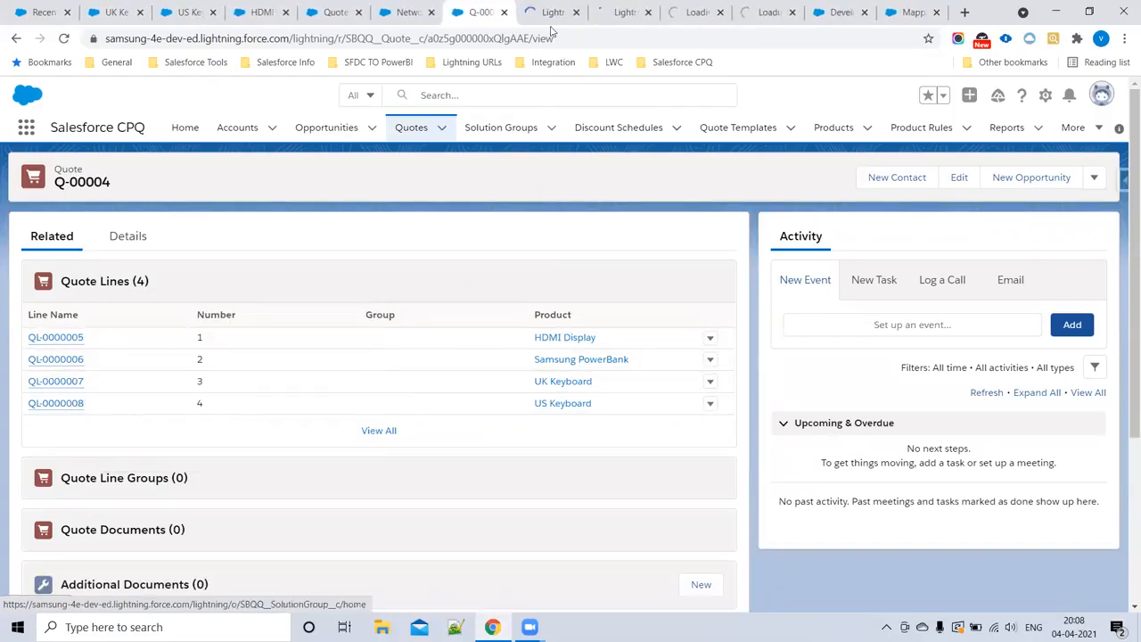
Step: Check the Region field on the HDMI Display quote line by searching the page for "Regio"
key("ctrl+Tab")
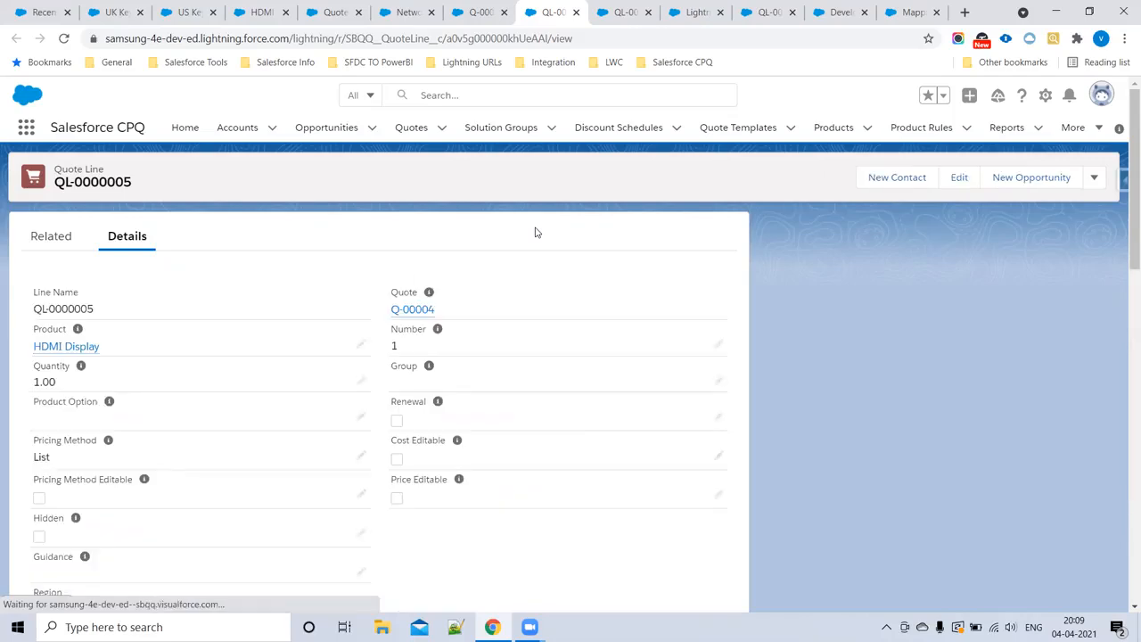
key("ctrl+f")
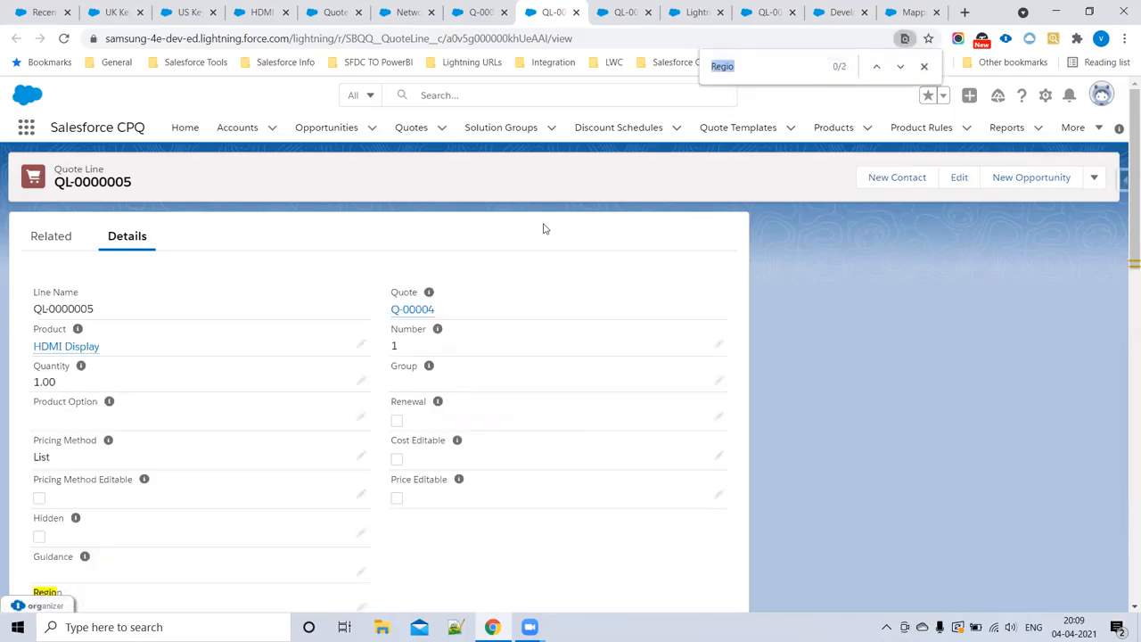
key("Return")
key("Return")
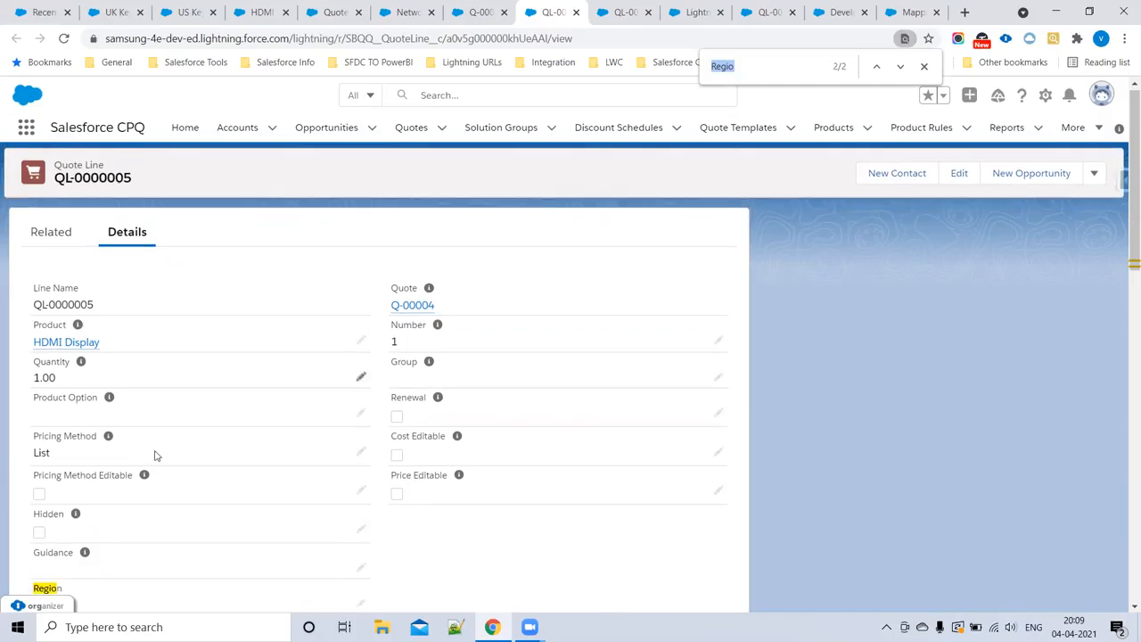
scroll(141, 407, "down", 3)
double_click(32, 385)
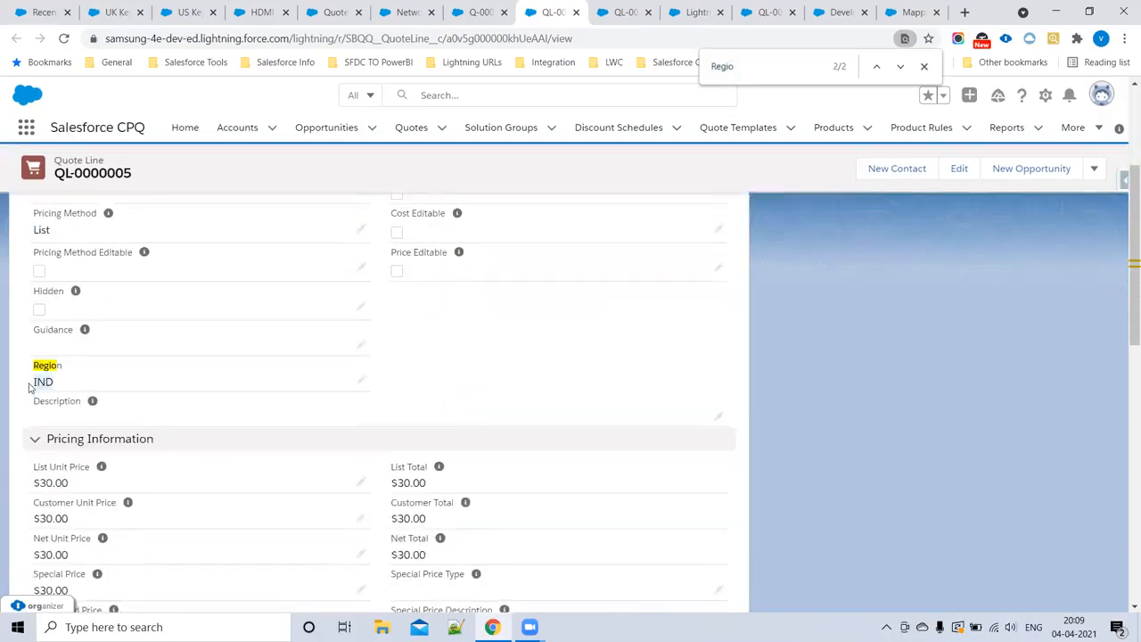
scroll(117, 354, "up", 2)
mouse_move(98, 269)
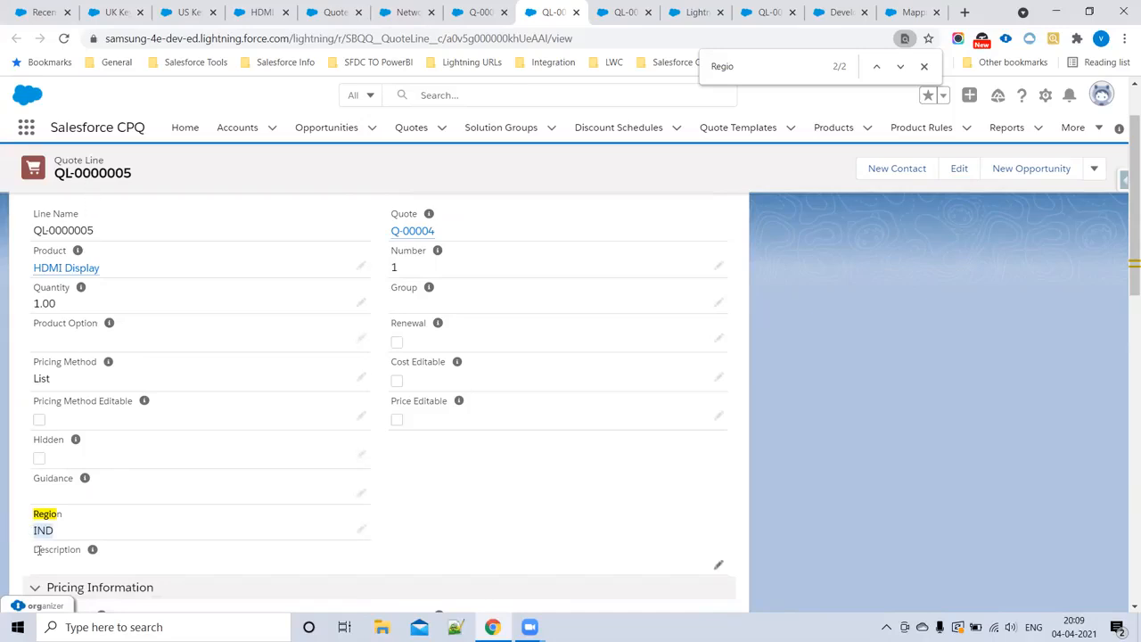
Step: Check the Region field on the Samsung PowerBank, UK Keyboard and US Keyboard quote lines
left_click(600, 19)
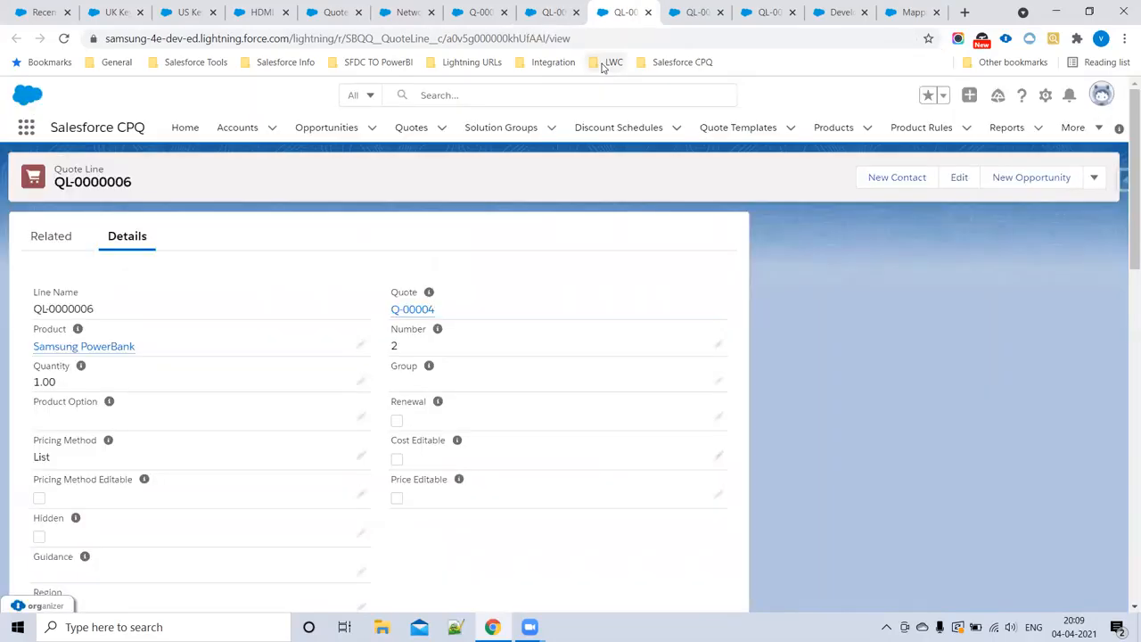
key("ctrl+f")
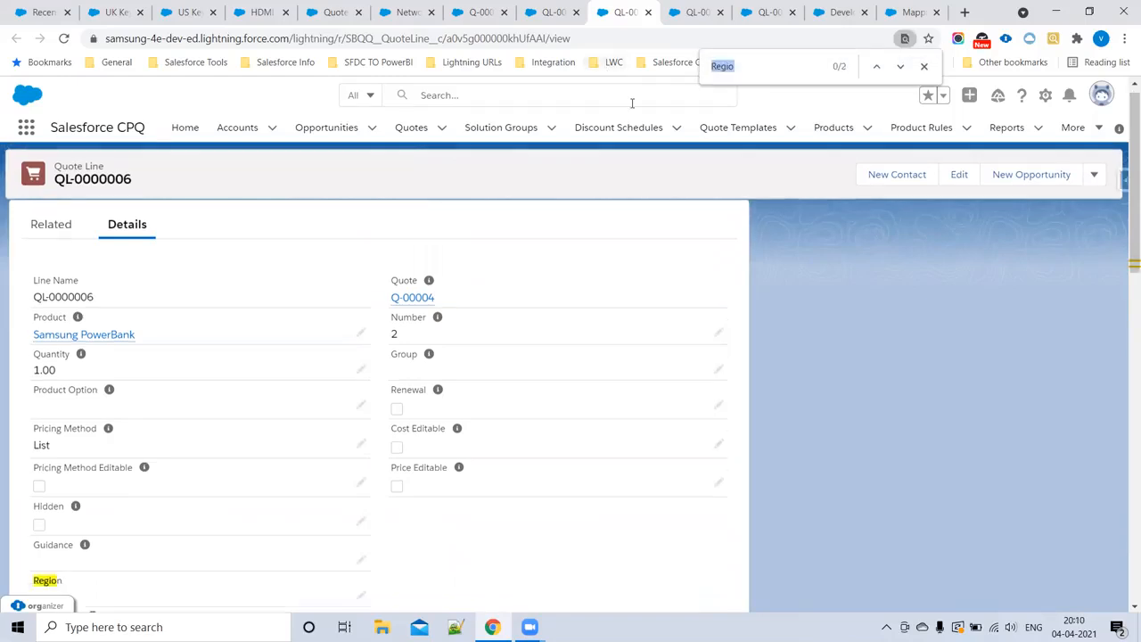
scroll(419, 250, "down", 1)
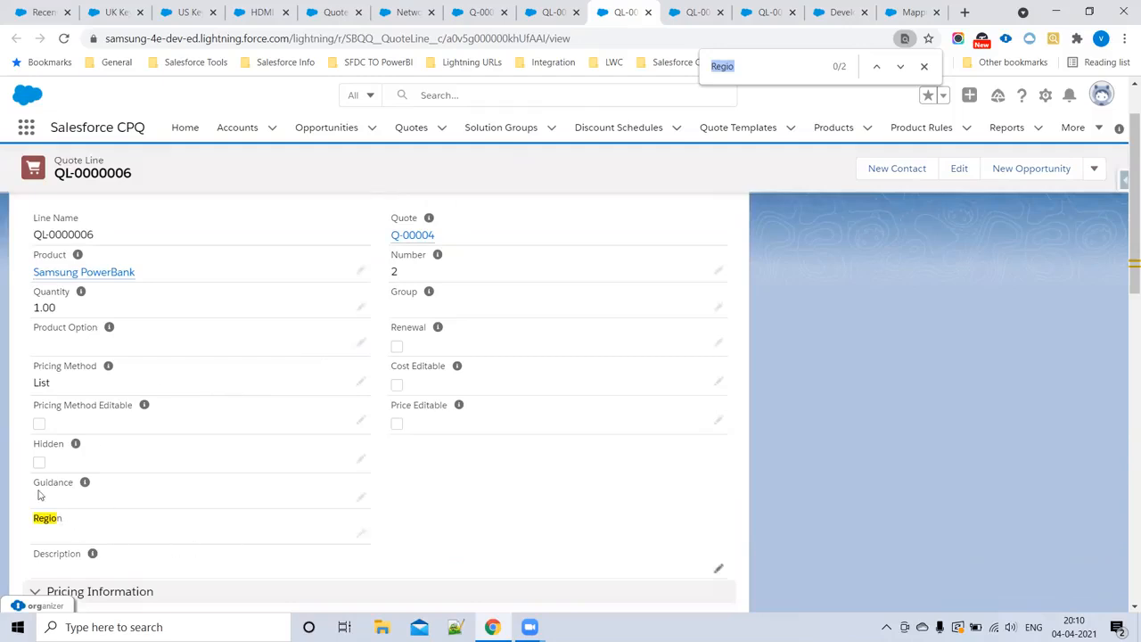
left_click(682, 9)
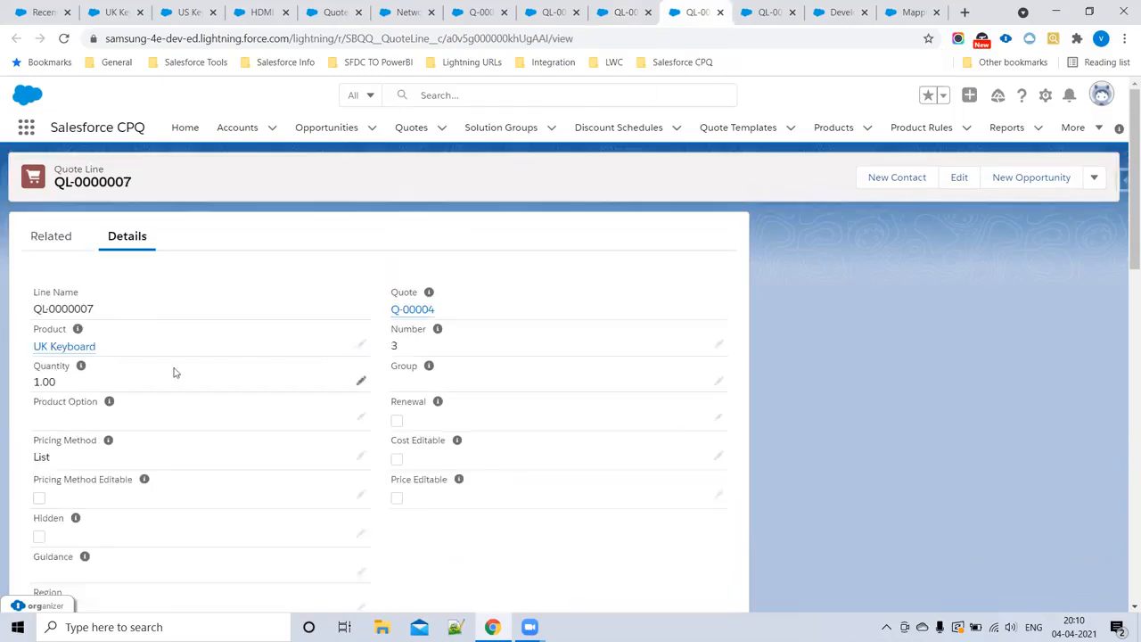
key("ctrl+f")
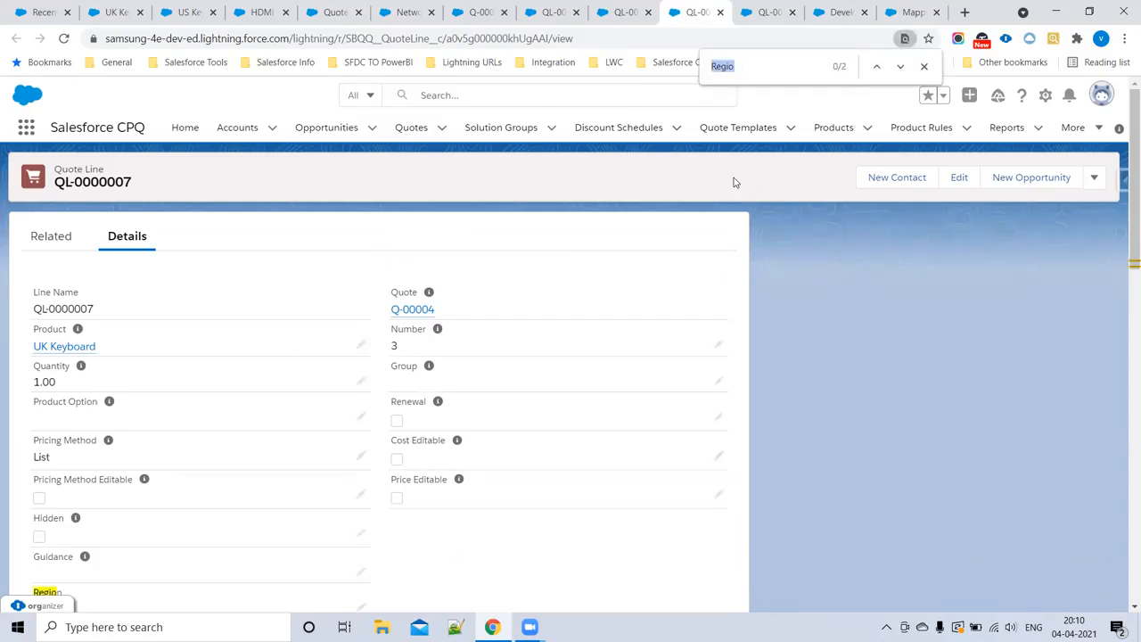
scroll(624, 298, "down", 2)
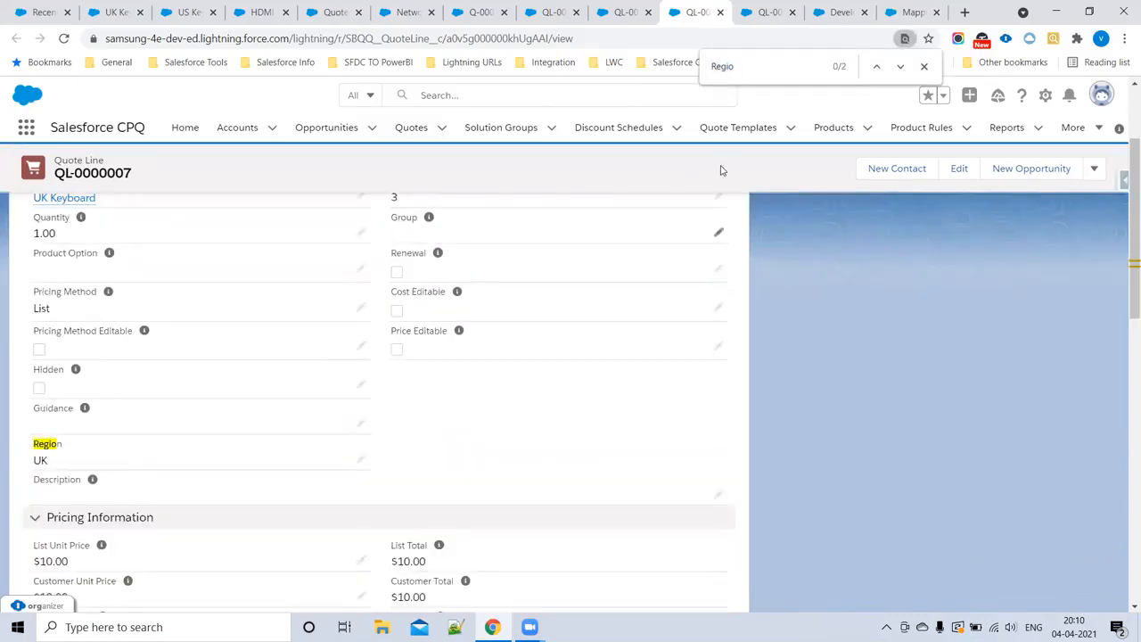
left_click(760, 18)
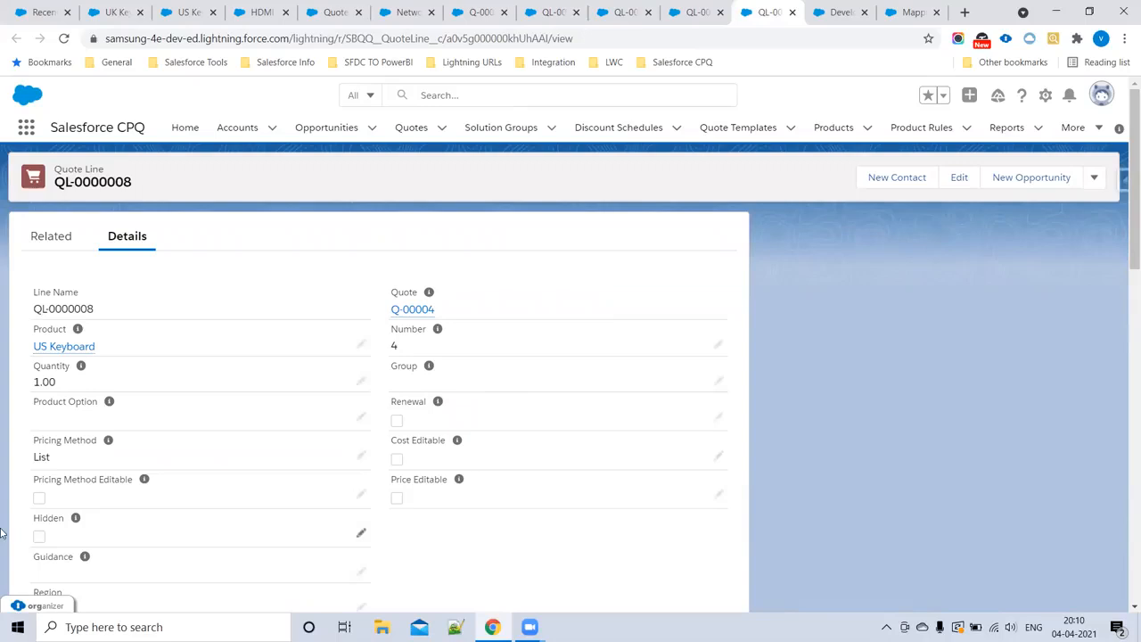
scroll(6, 507, "down", 3)
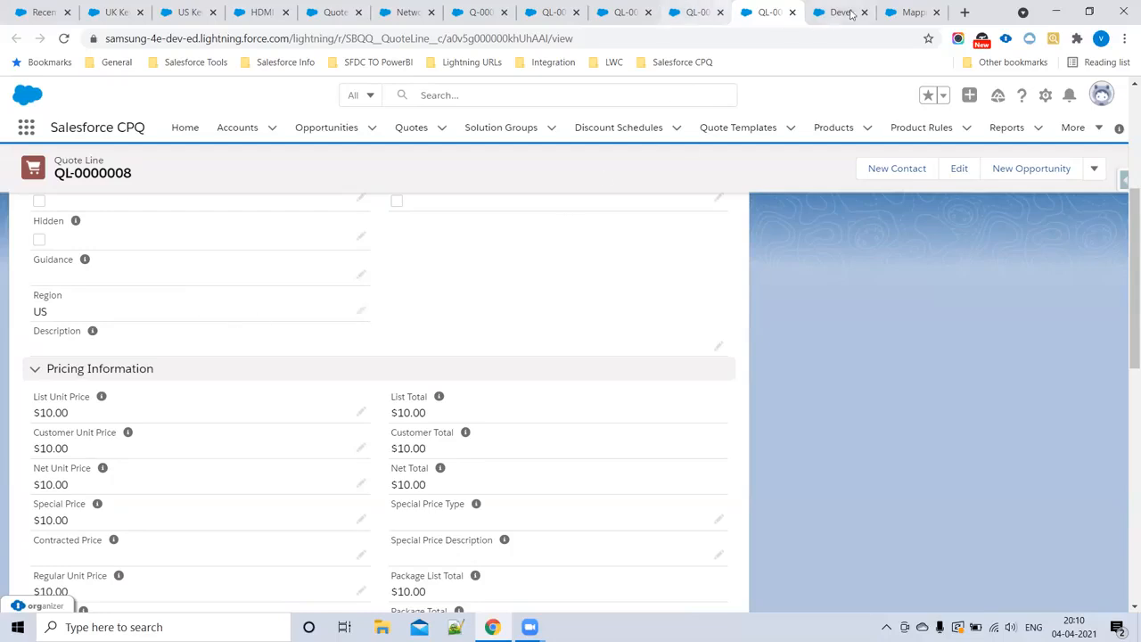
Step: Review the table of source and target objects in the Salesforce Help article on mapping custom fields between objects
left_click(913, 12)
scroll(499, 357, "down", 4)
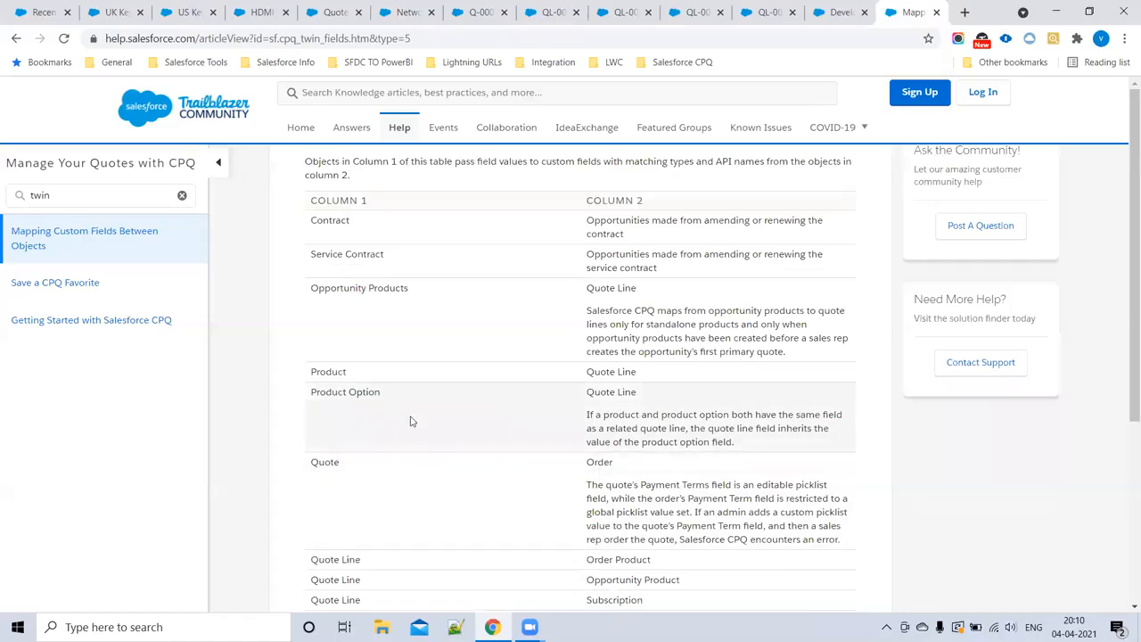
left_click_drag(346, 375, 292, 399)
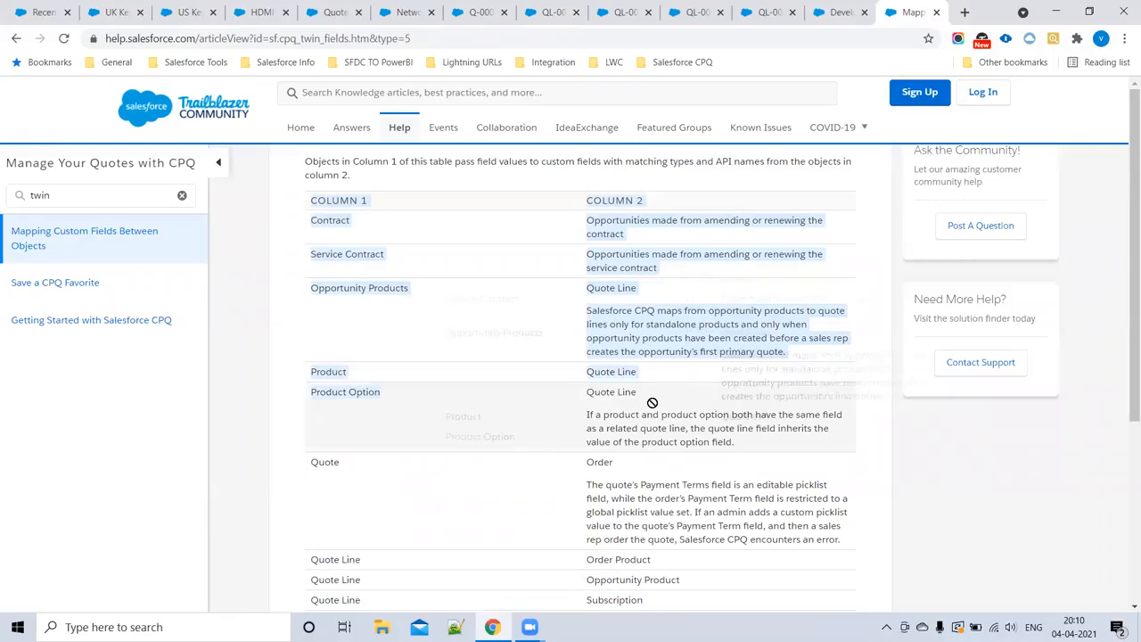
scroll(493, 437, "down", 1)
scroll(489, 436, "down", 2)
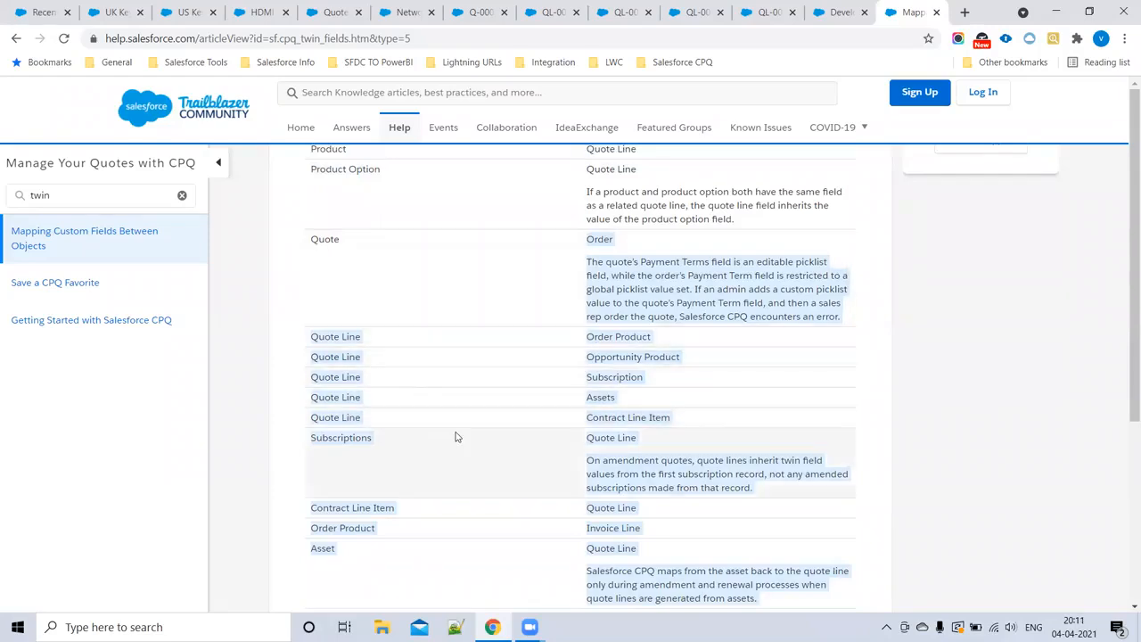
left_click(1020, 479)
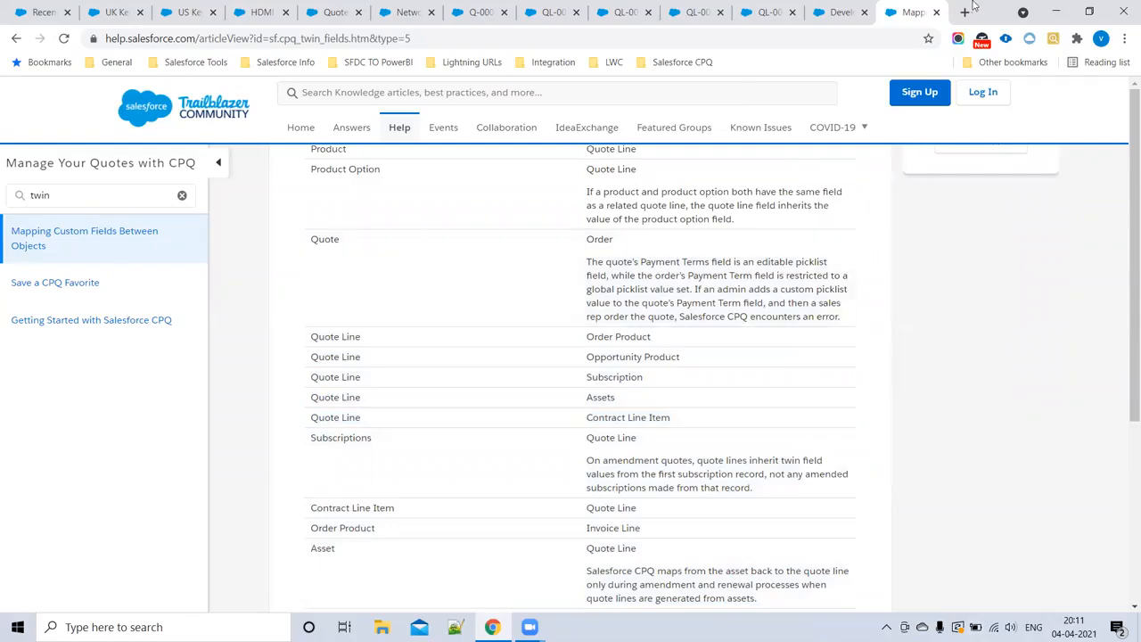
Step: Copy the twin fields help article's URL into CPQNotes.vfp under the "Twin fields In salesforce CPQ" heading and save the file
left_click(528, 37)
key("ctrl+c")
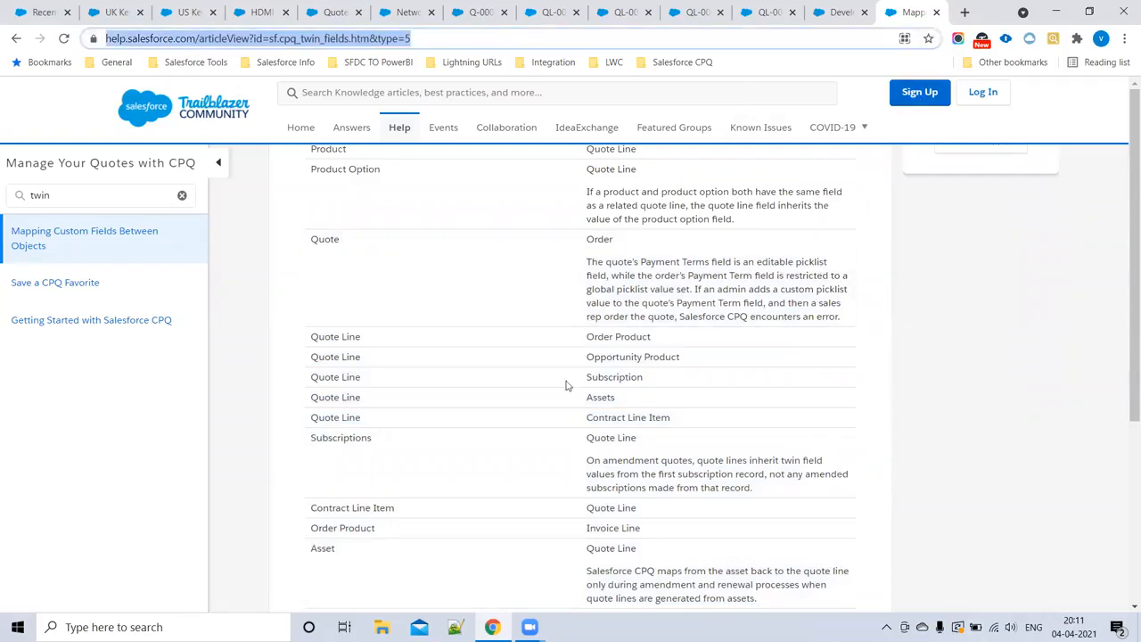
left_click(819, 13)
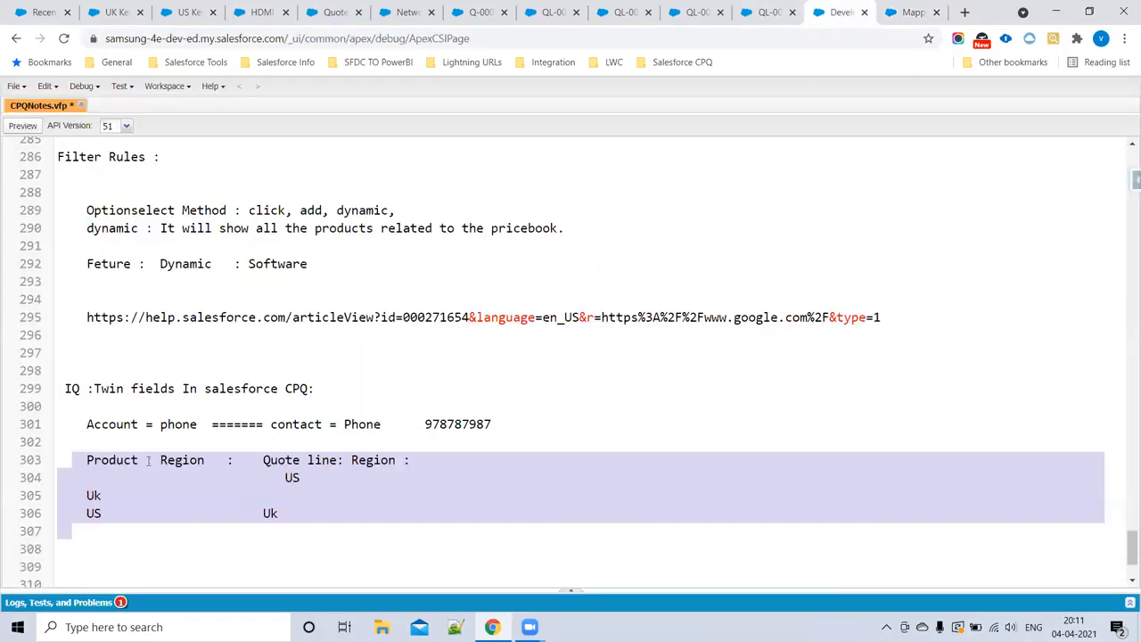
scroll(142, 433, "down", 3)
scroll(143, 434, "up", 4)
scroll(143, 433, "up", 1)
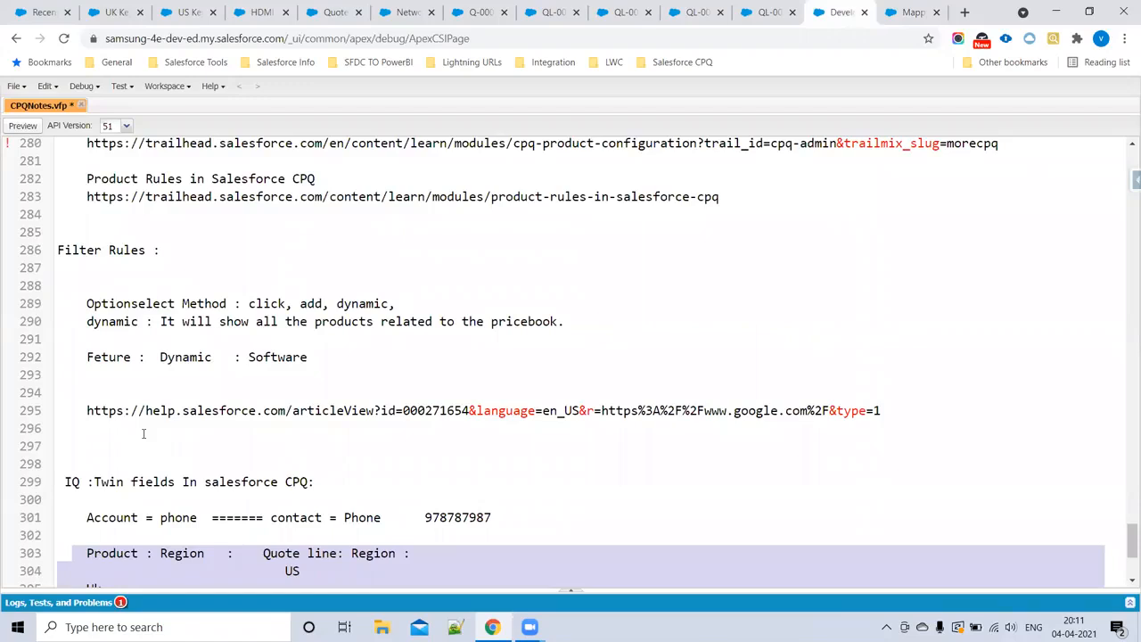
scroll(128, 495, "down", 4)
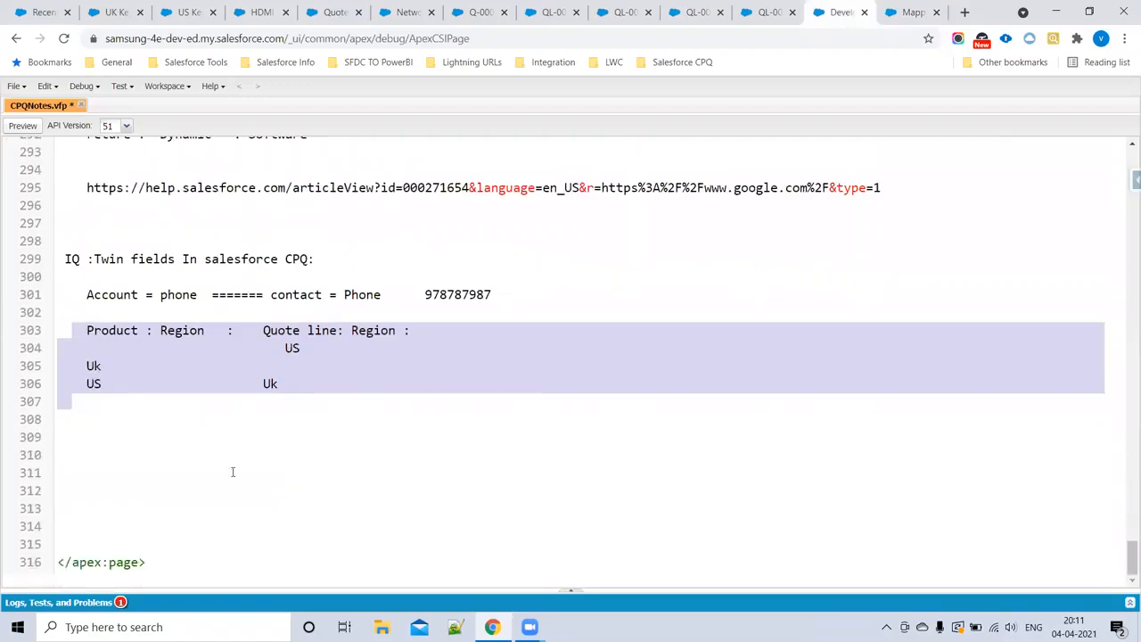
left_click(87, 419)
left_click(330, 255)
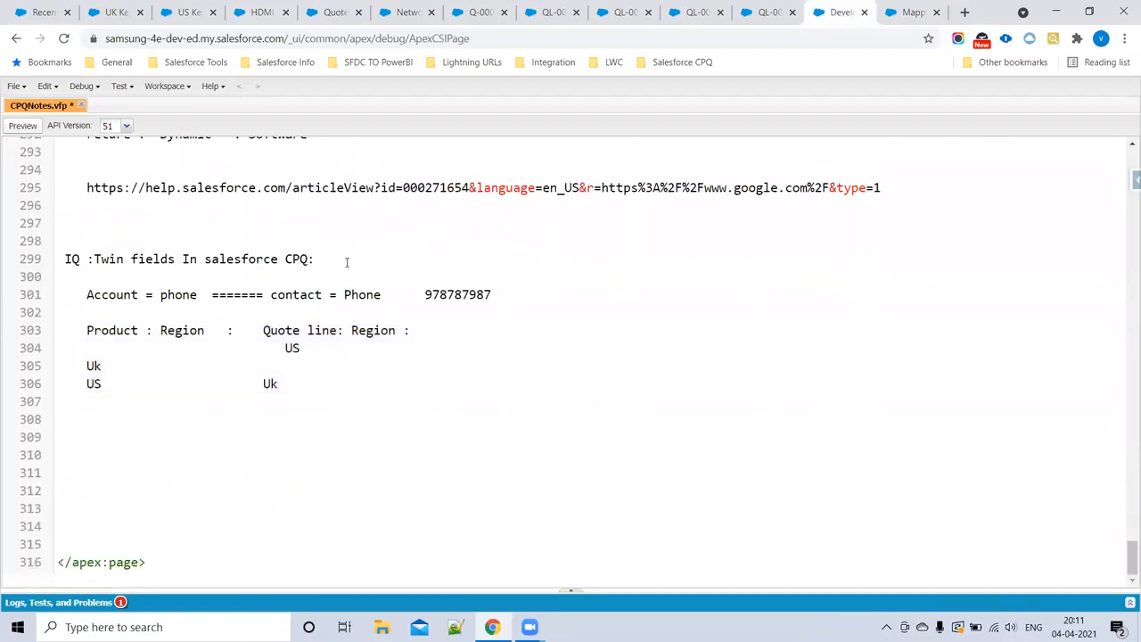
key("Return")
key("Return")
key("ctrl+v")
key("ctrl+s")
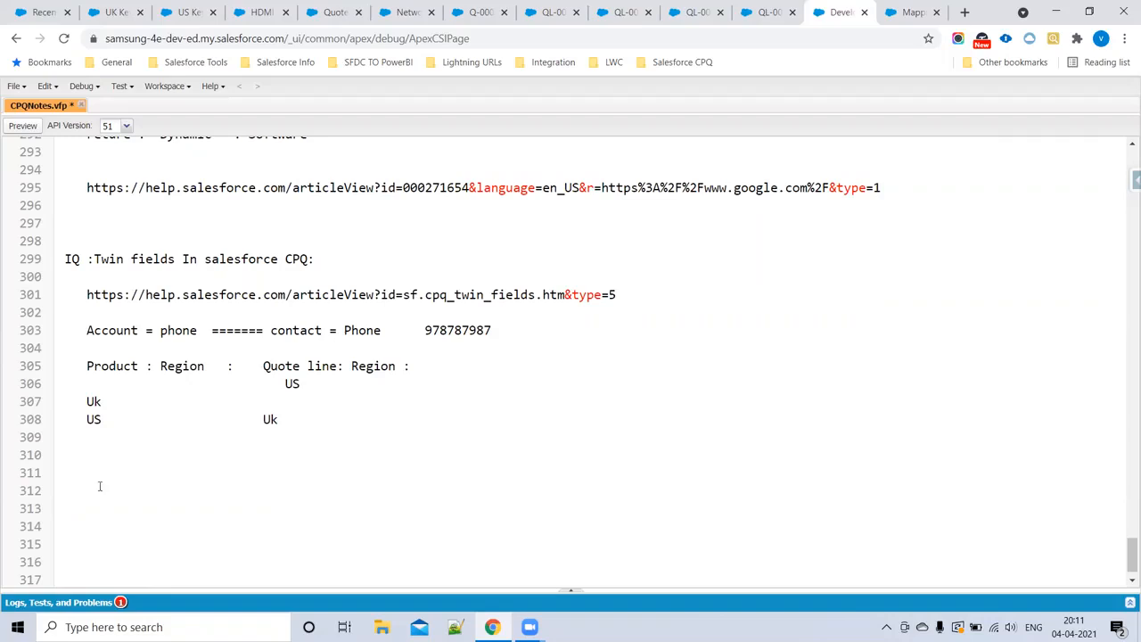
Step: Add an unindented "Guided Selling :" heading below the Product and Quote line Region notes
left_click(75, 462)
key("Return")
key("Return")
key("BackSpace")
key("BackSpace")
key("BackSpace")
key("BackSpace")
type("Guided Selling :")
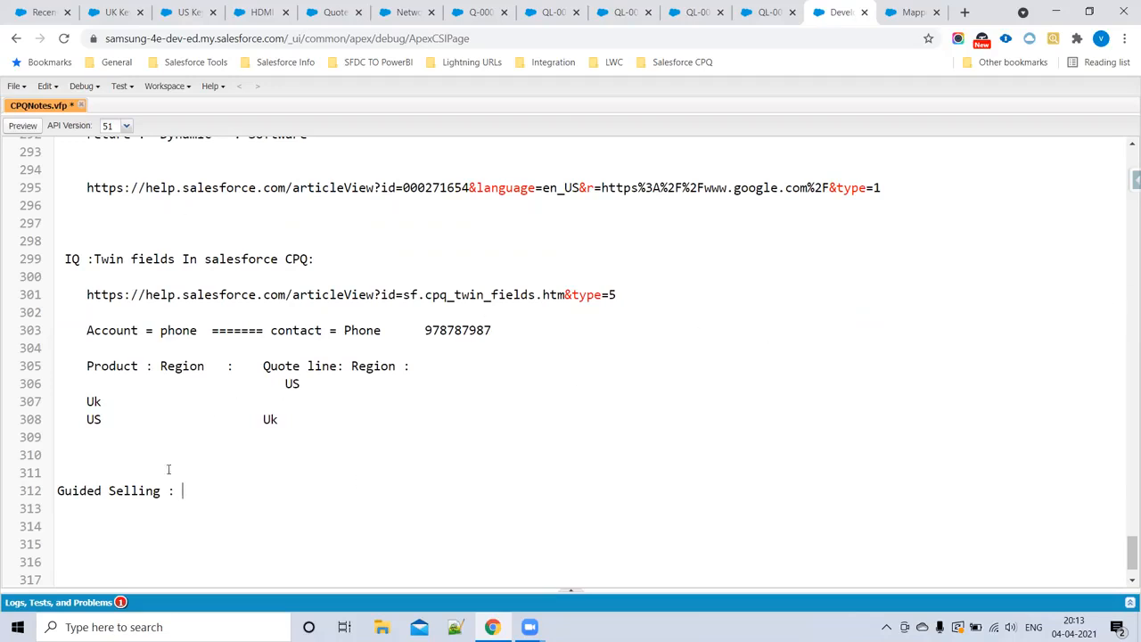
Step: Add an indented line "Laptop Type : Samsung,Lenovo,Acer" under the Guided Selling heading
key("Return")
key("Return")
key("Return")
key("Return")
scroll(366, 446, "down", 3)
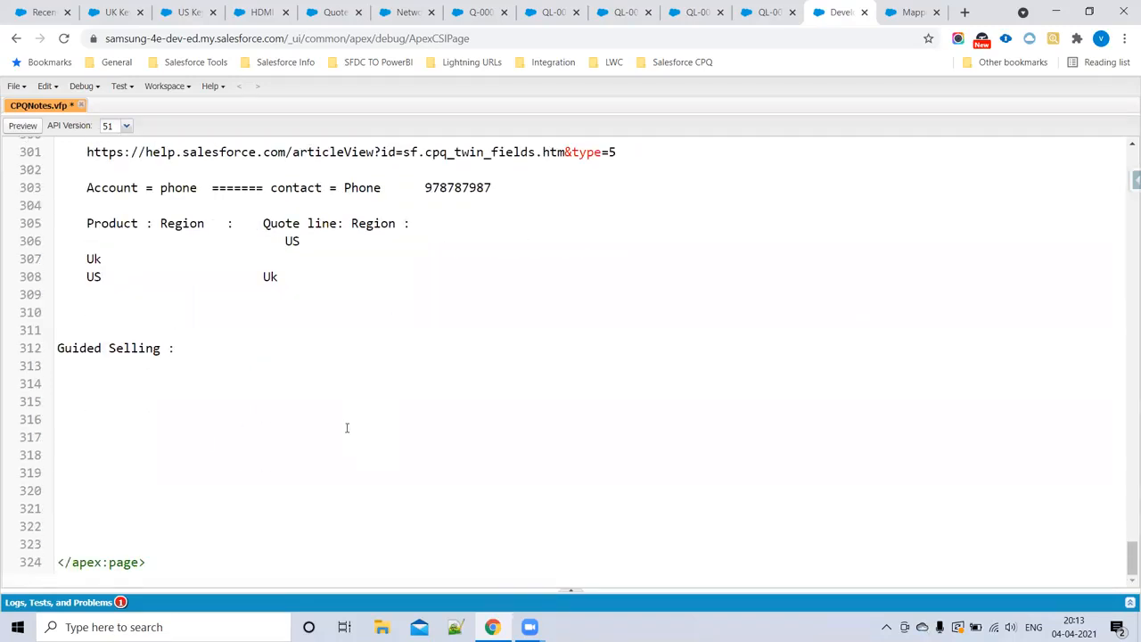
left_click(129, 389)
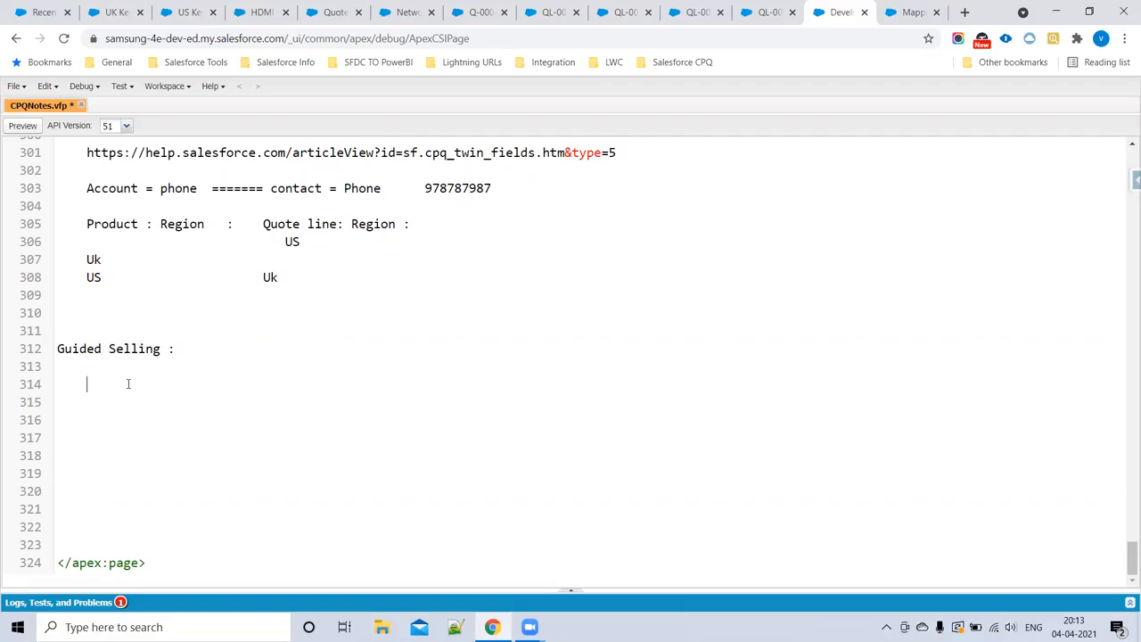
type("Laptop Type :  Samsung,Lenovo,Acer")
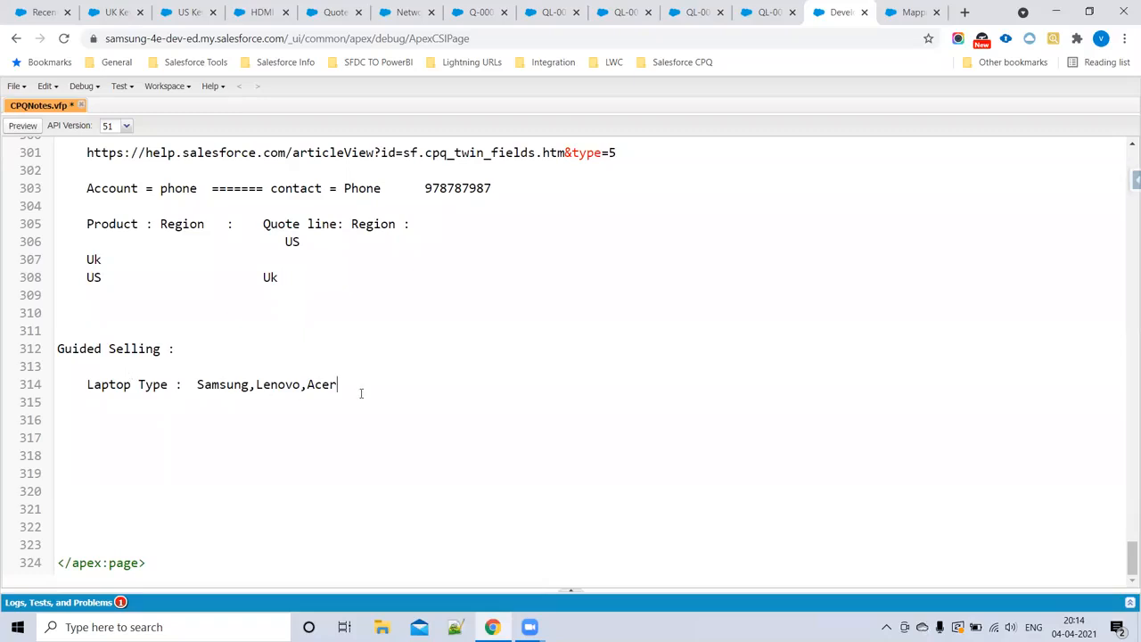
Step: Add the line "Ram Size : 6GB 8GB 10GB" below the Laptop Type line
key("Return")
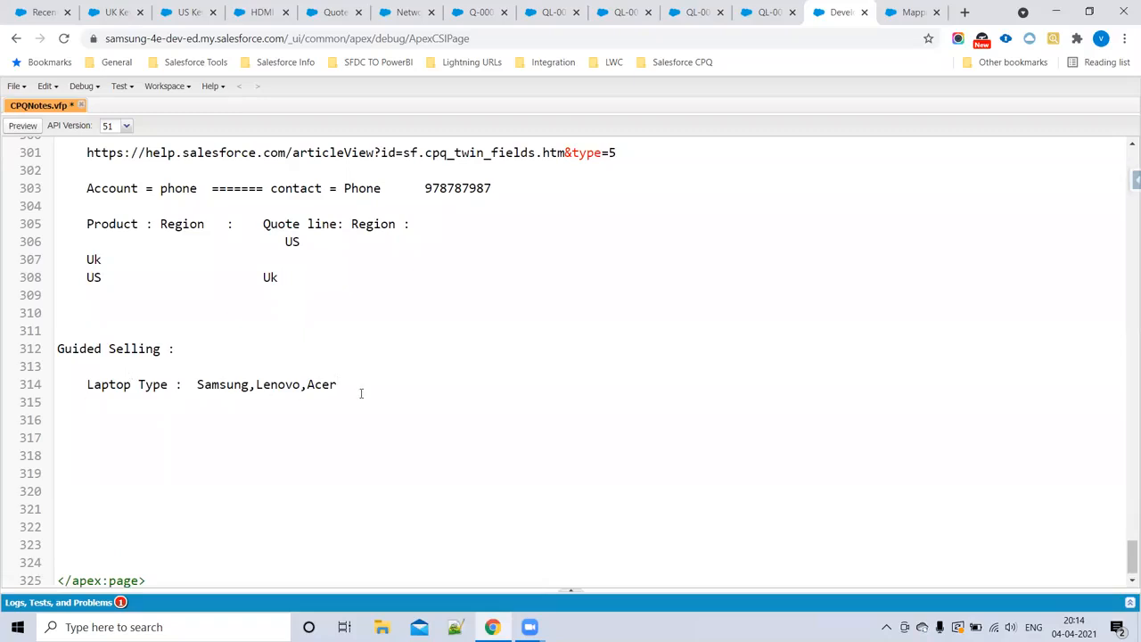
type("L")
key("BackSpace")
type("Ram")
type(" Size  ")
type("  :")
type("  6")
type("GB ")
type("*")
type("8")
key("BackSpace")
key("BackSpace")
type("8GB 1")
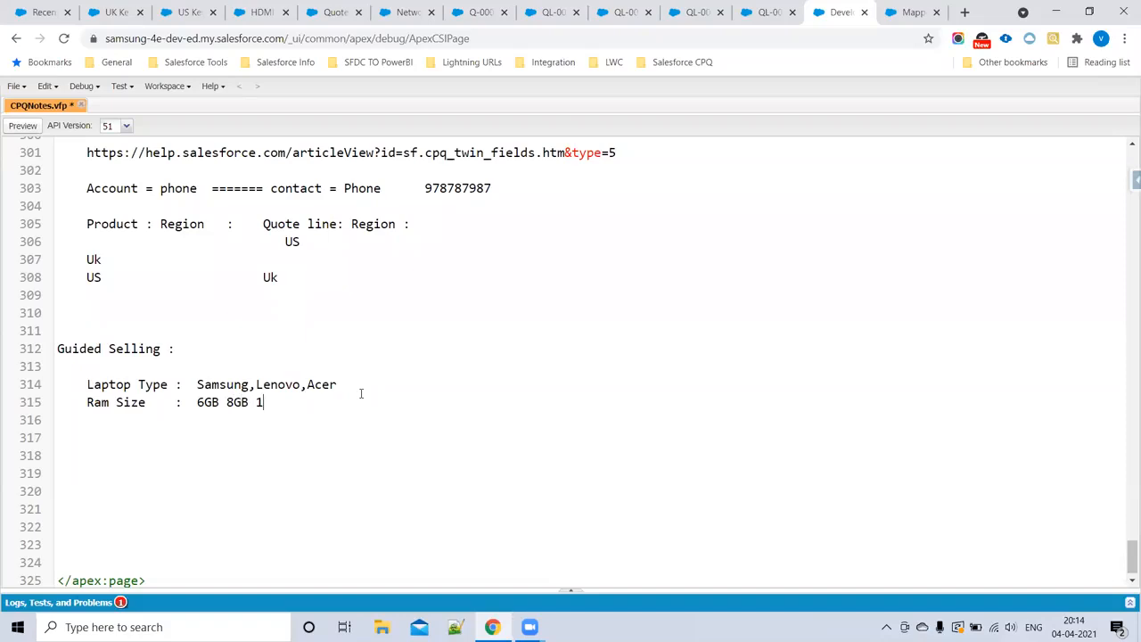
type("0GB")
Step: Add the line "Color : Blue white black" below the Ram Size line
key("Return")
type("Color")
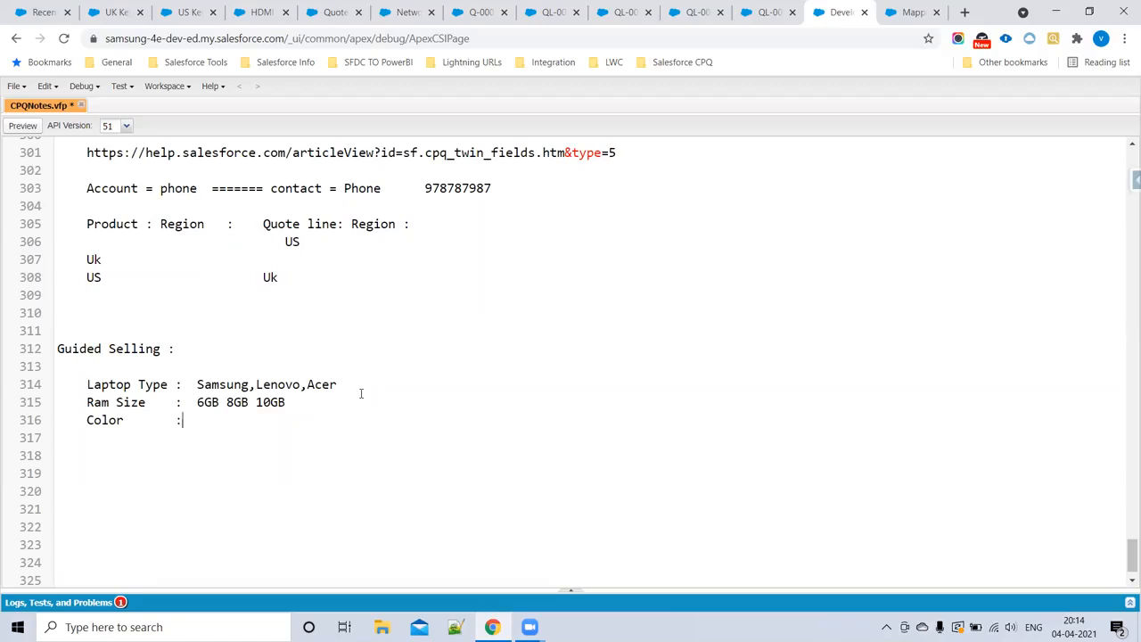
type("       :  Blue white black")
Step: Review the laptop type, RAM size and color options listed under the Guided Selling heading
left_click_drag(73, 379, 361, 434)
left_click(377, 436)
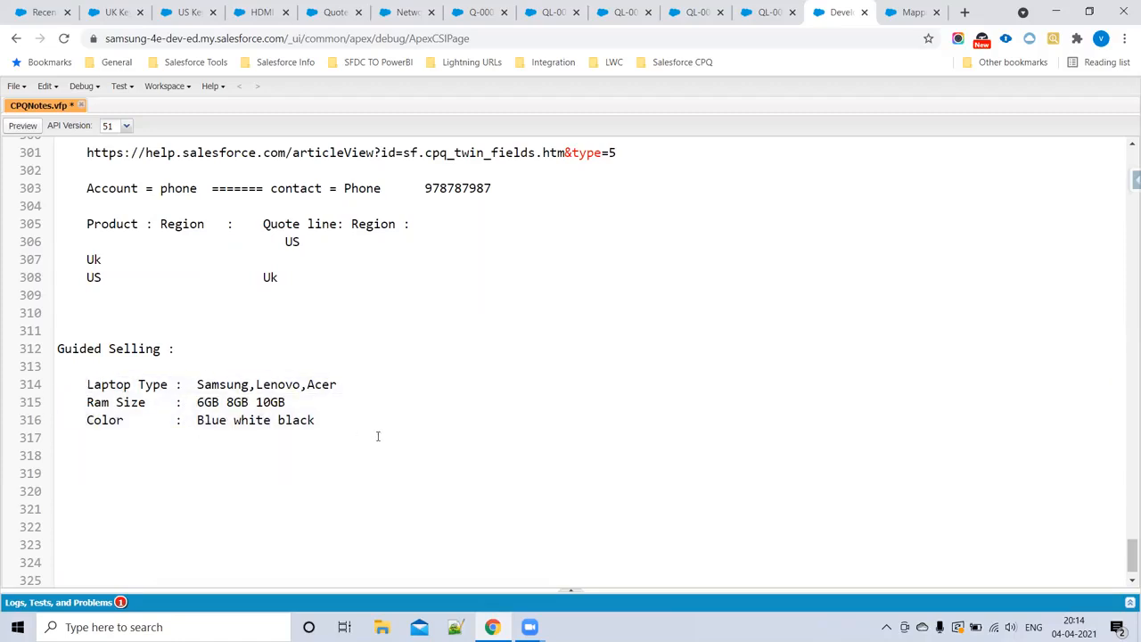
left_click(212, 385)
left_click(212, 402)
scroll(336, 393, "down", 1)
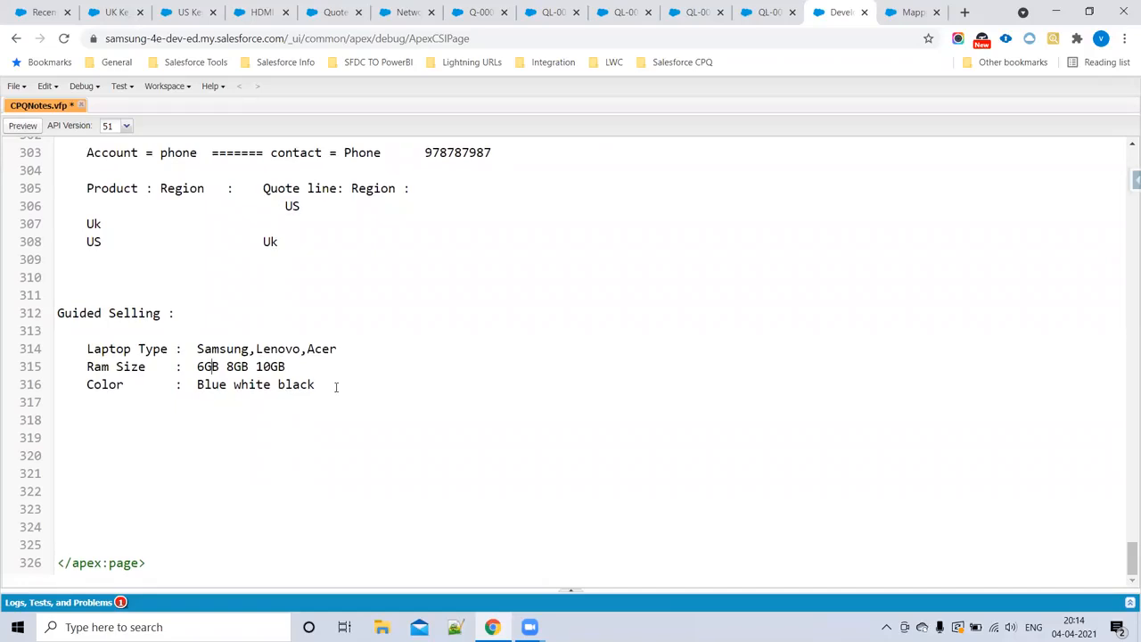
double_click(336, 386)
left_click_drag(336, 386, 249, 314)
left_click(258, 316)
left_click_drag(343, 384, 57, 313)
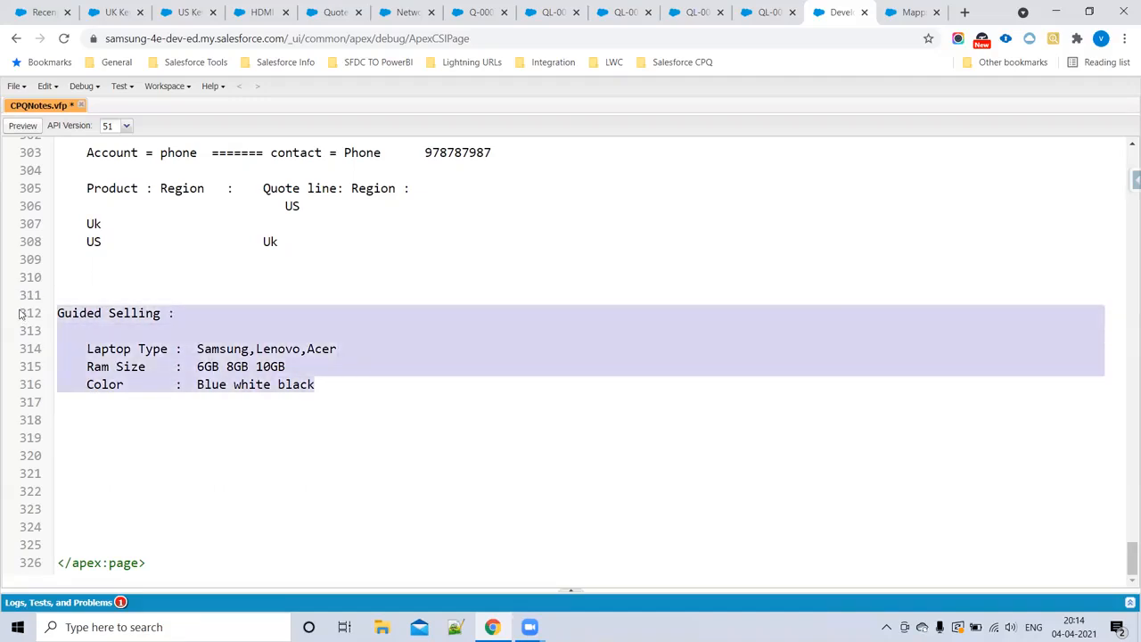
left_click(157, 337)
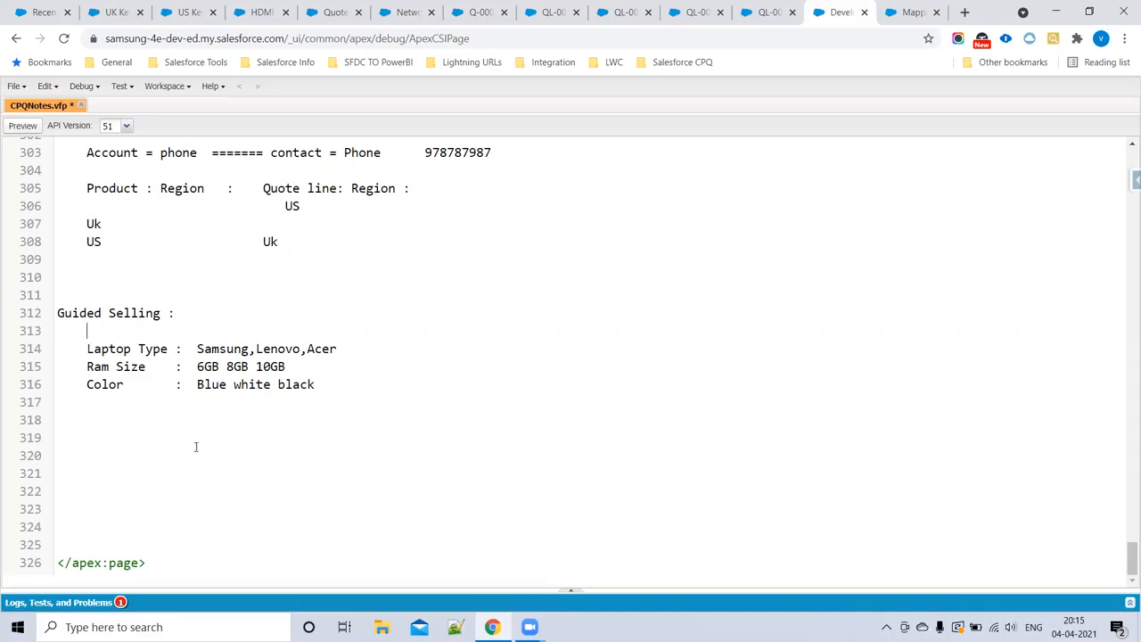
left_click_drag(318, 391, 13, 349)
left_click(63, 435)
key("BackSpace")
type("P")
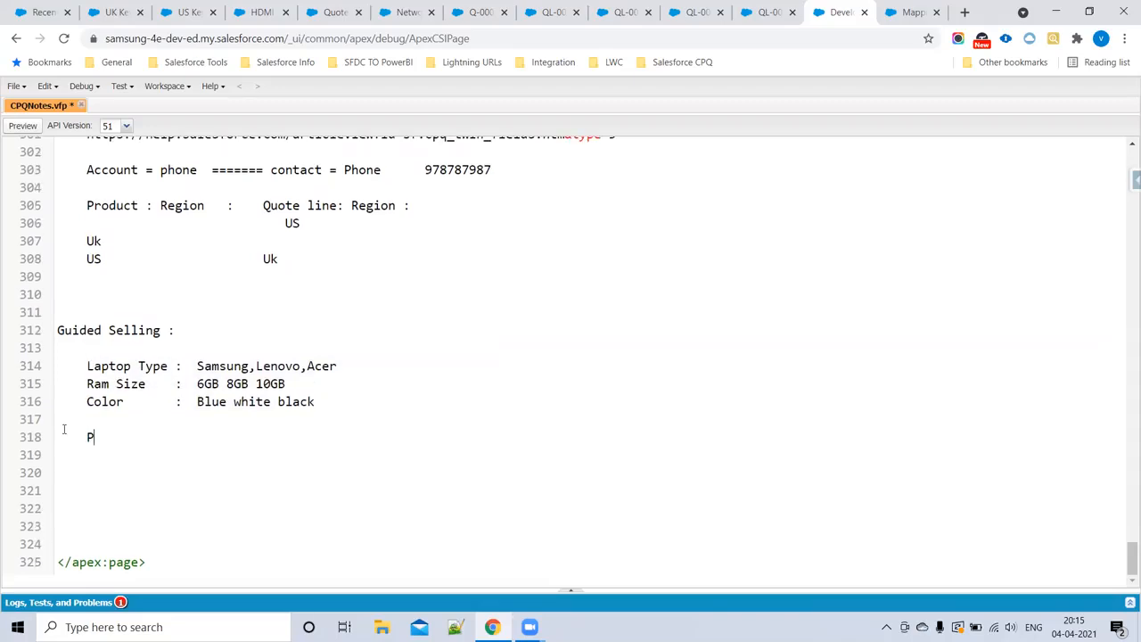
type("roduct")
key("BackSpace")
key("BackSpace")
key("BackSpace")
key("BackSpace")
key("BackSpace")
key("BackSpace")
key("BackSpace")
key("BackSpace")
key("BackSpace")
type("Create")
left_click_drag(80, 366, 340, 404)
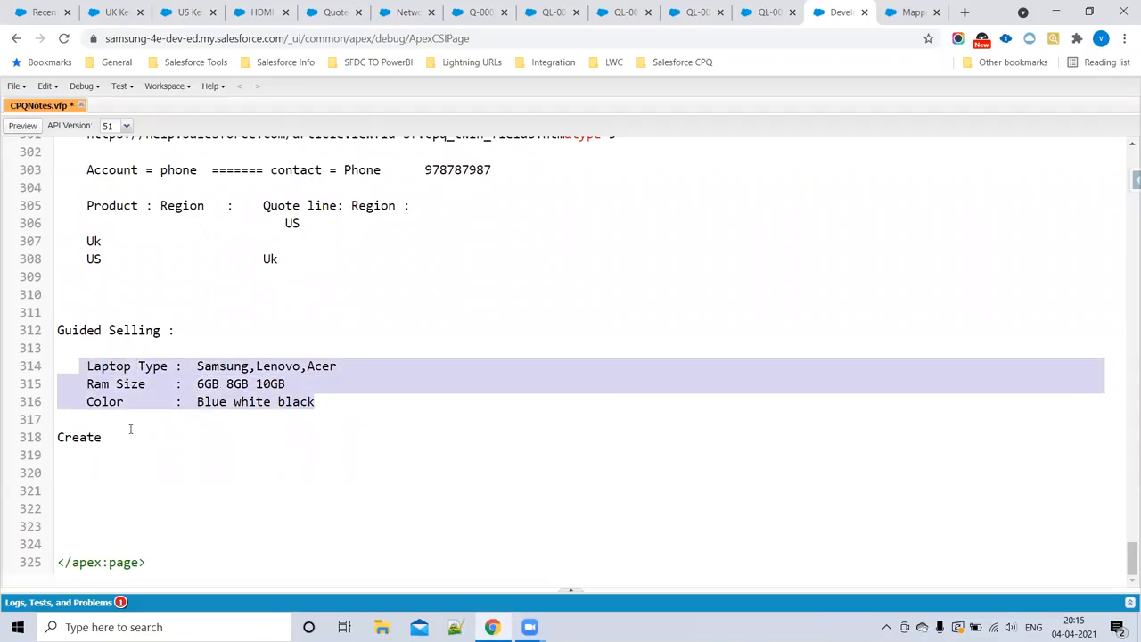
left_click_drag(107, 439, 9, 437)
key("BackSpace")
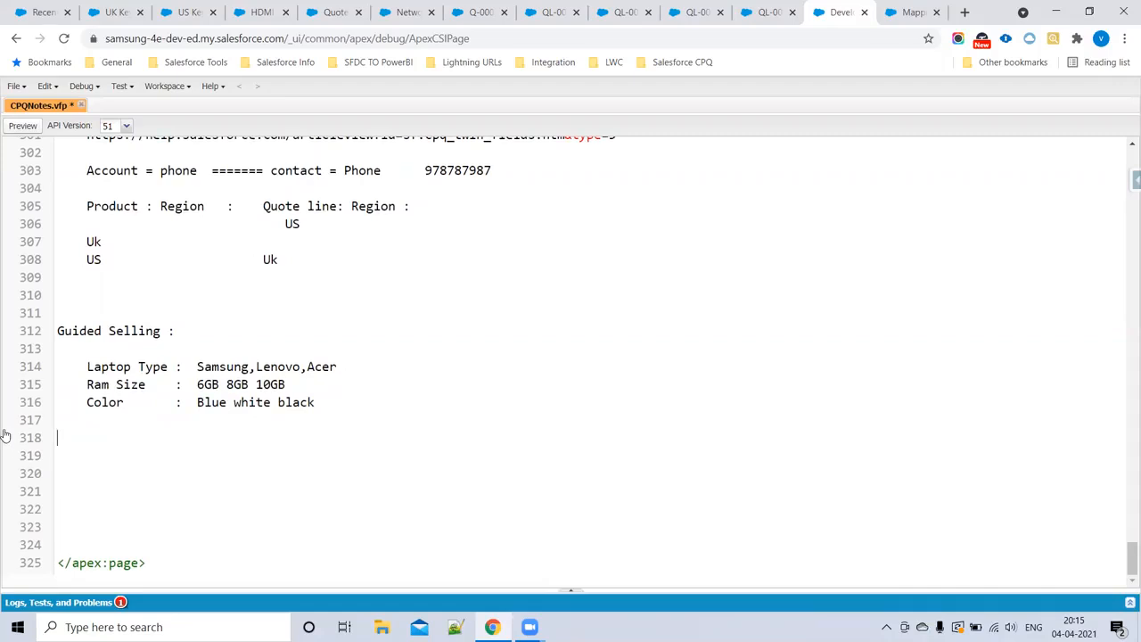
Step: Write the sample product line "samsung a4 samsung 6gb Blue" unindented below the Color line
type("sasung aaaaaaaaaaaaaaaaaa")
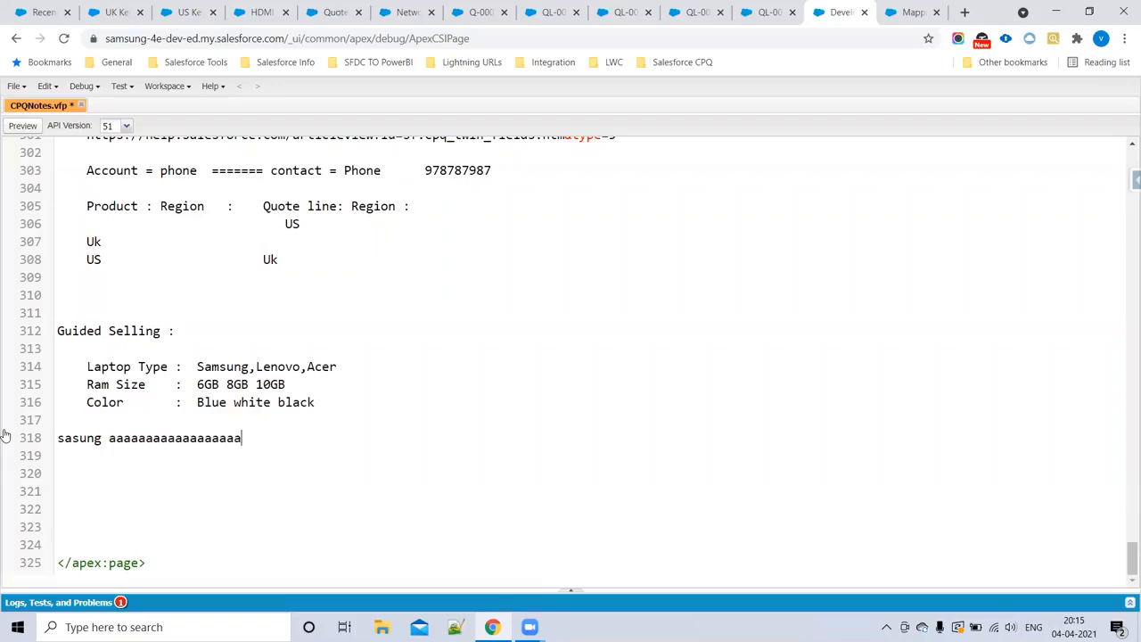
key("BackSpace")
key("BackSpace")
key("BackSpace")
key("BackSpace")
key("BackSpace")
key("BackSpace")
key("BackSpace")
key("BackSpace")
key("BackSpace")
key("BackSpace")
key("BackSpace")
key("BackSpace")
key("BackSpace")
key("BackSpace")
key("BackSpace")
key("BackSpace")
key("BackSpace")
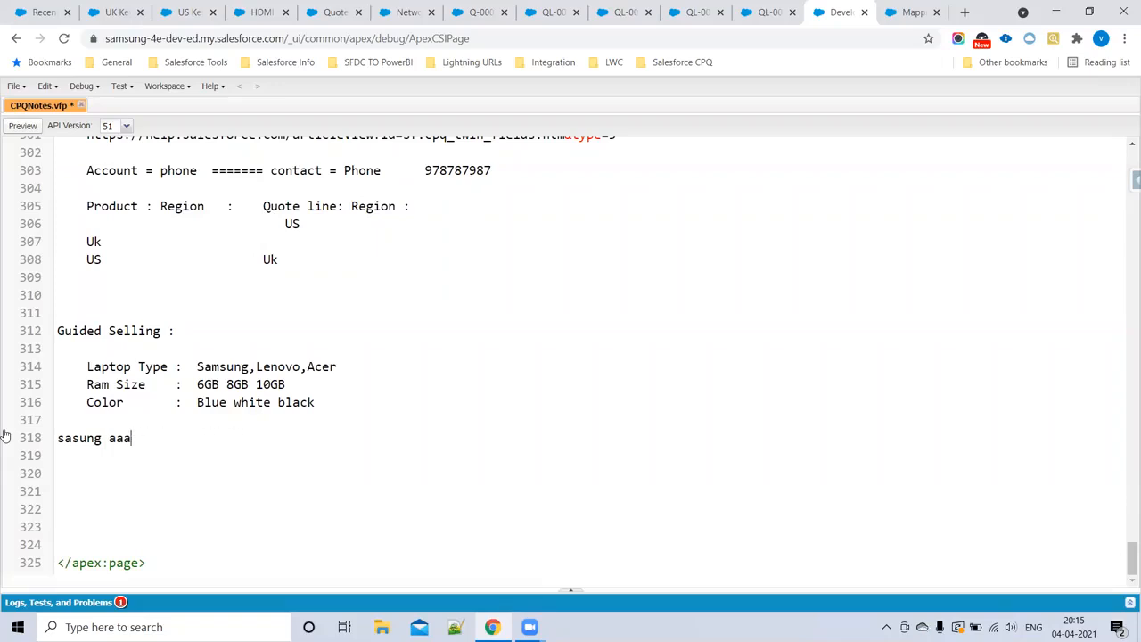
type("4  samsung 6gb ")
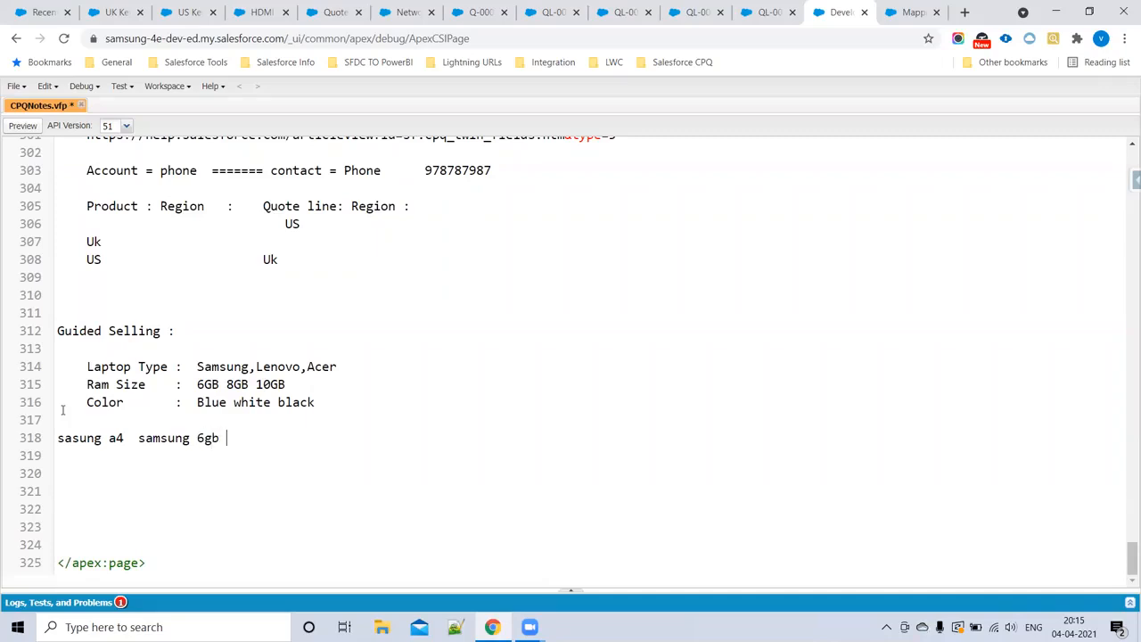
type("Blue")
left_click(72, 437)
type("m")
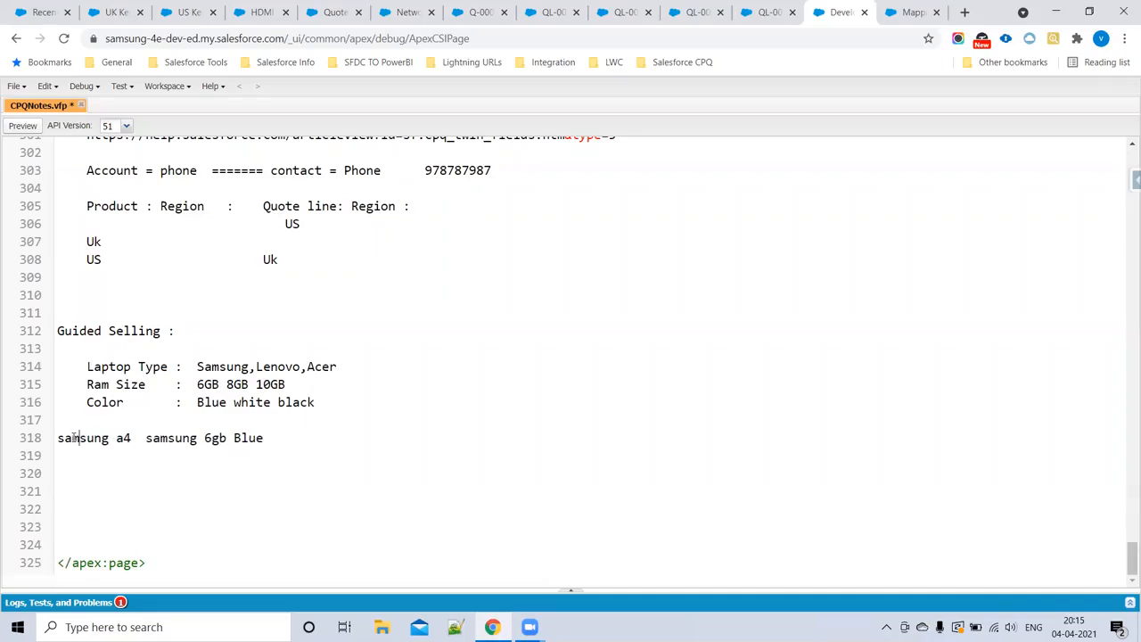
Step: Delete the sample samsung a4 product line below the Guided Selling options
left_click_drag(59, 437, 288, 438)
left_click(287, 438)
left_click(60, 435)
left_click_drag(117, 438, 277, 437)
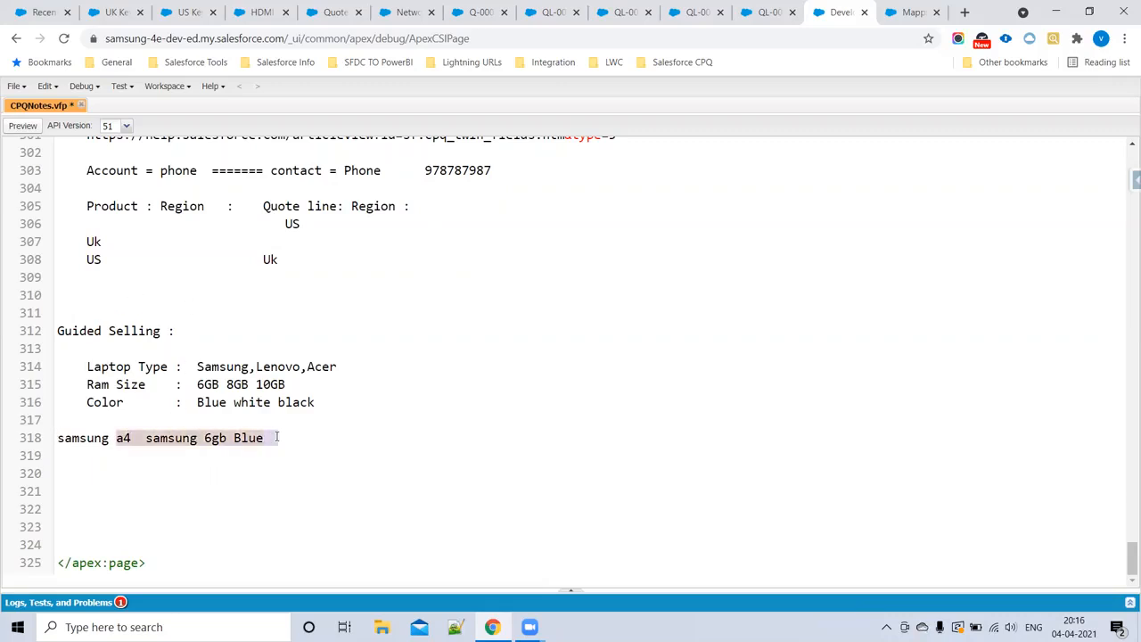
key("BackSpace")
key("BackSpace")
key("BackSpace")
key("BackSpace")
key("BackSpace")
key("BackSpace")
key("BackSpace")
key("BackSpace")
key("BackSpace")
key("BackSpace")
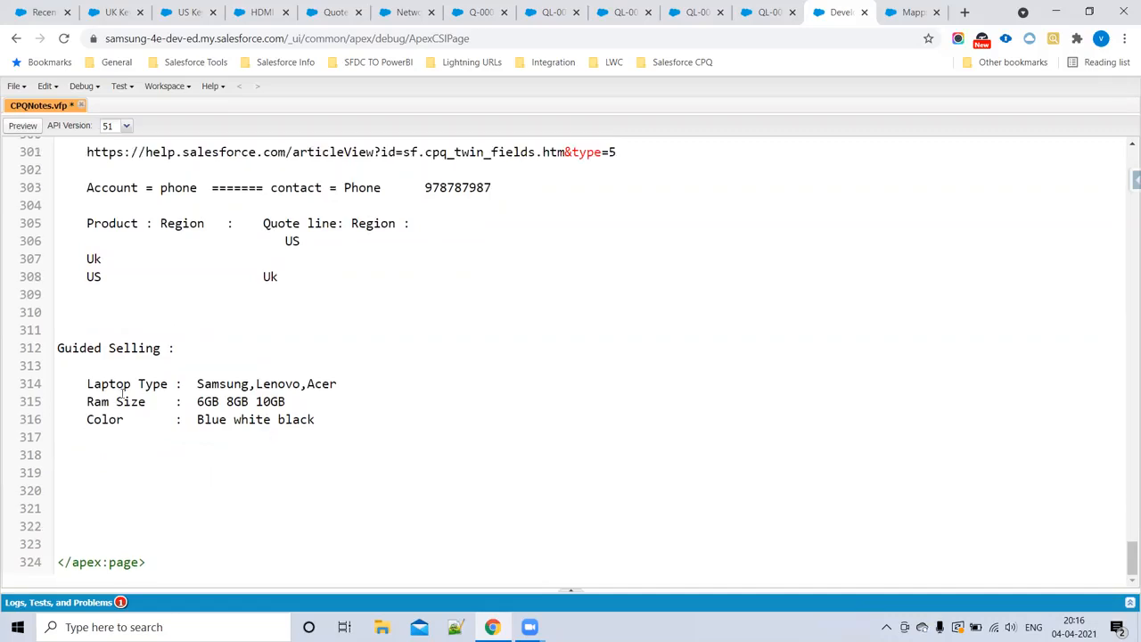
Step: Add an unindented "Step1 :" line below the Guided Selling options and copy "Laptop Type" beneath it
left_click_drag(86, 384, 168, 383)
key("ctrl+c")
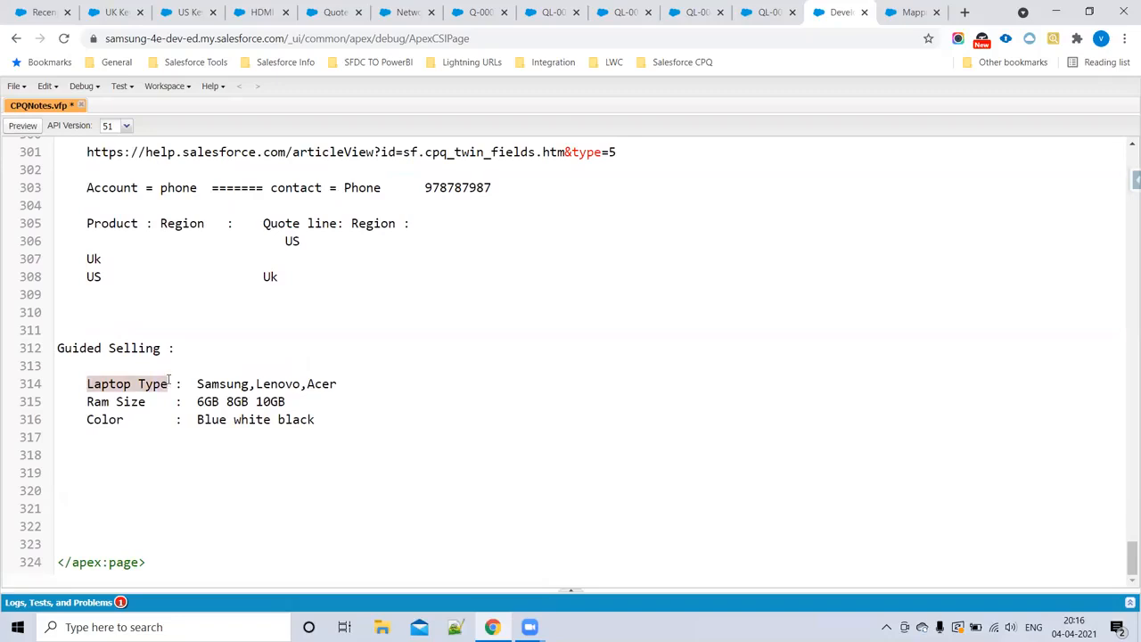
left_click(55, 457)
type("Step1 :")
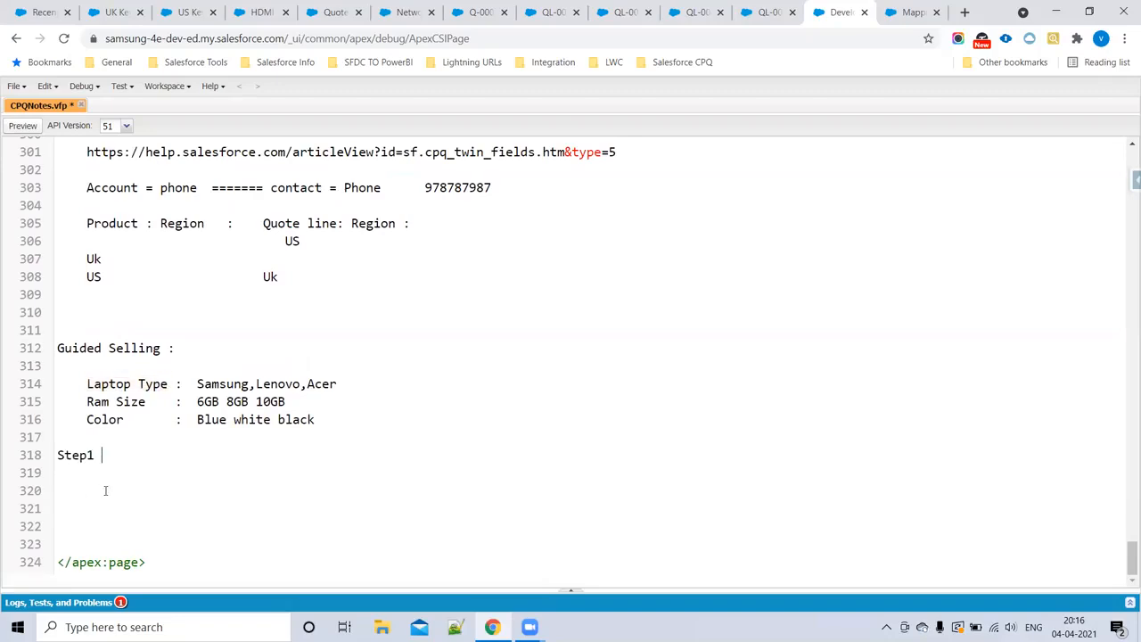
key("Return")
key("Return")
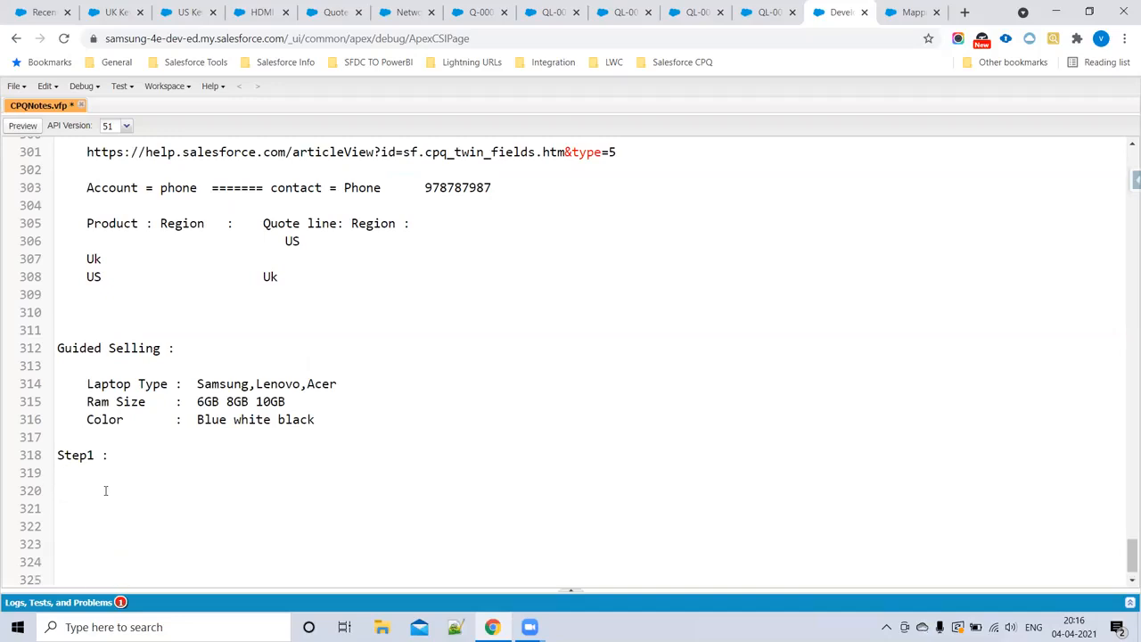
key("ctrl+v")
Step: Complete the Step1 line with the text "In Product object create fields"
left_click(116, 456)
type("In Product obj")
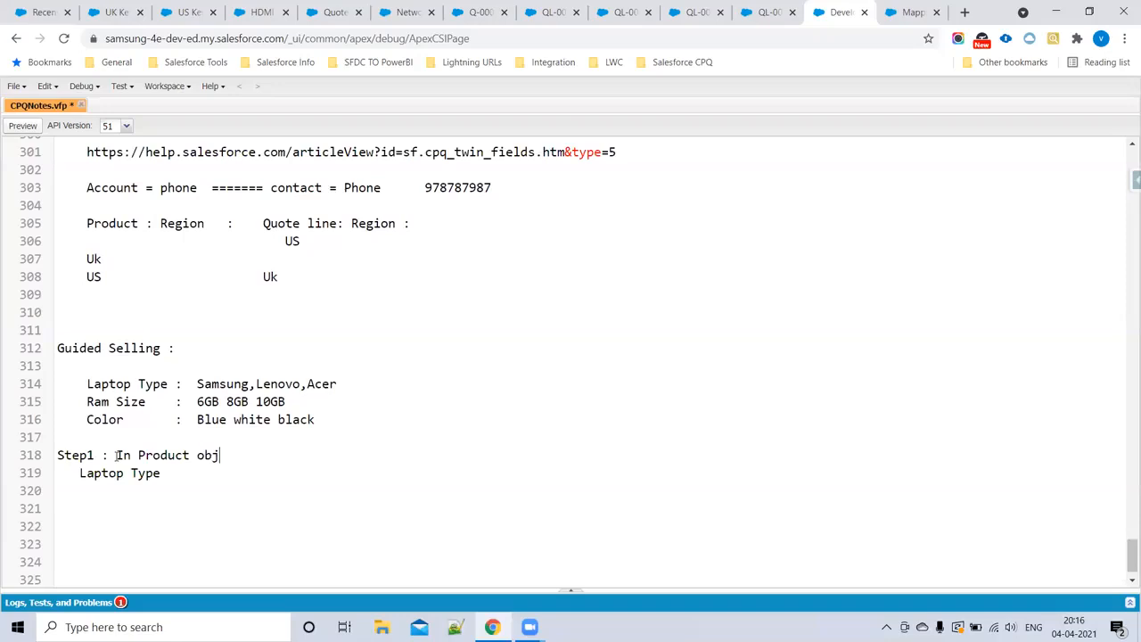
type("ect create")
left_click(116, 456)
type("fields")
key("BackSpace")
key("BackSpace")
key("BackSpace")
key("BackSpace")
key("BackSpace")
key("BackSpace")
left_click_drag(116, 455, 317, 501)
left_click(301, 455)
type("fields")
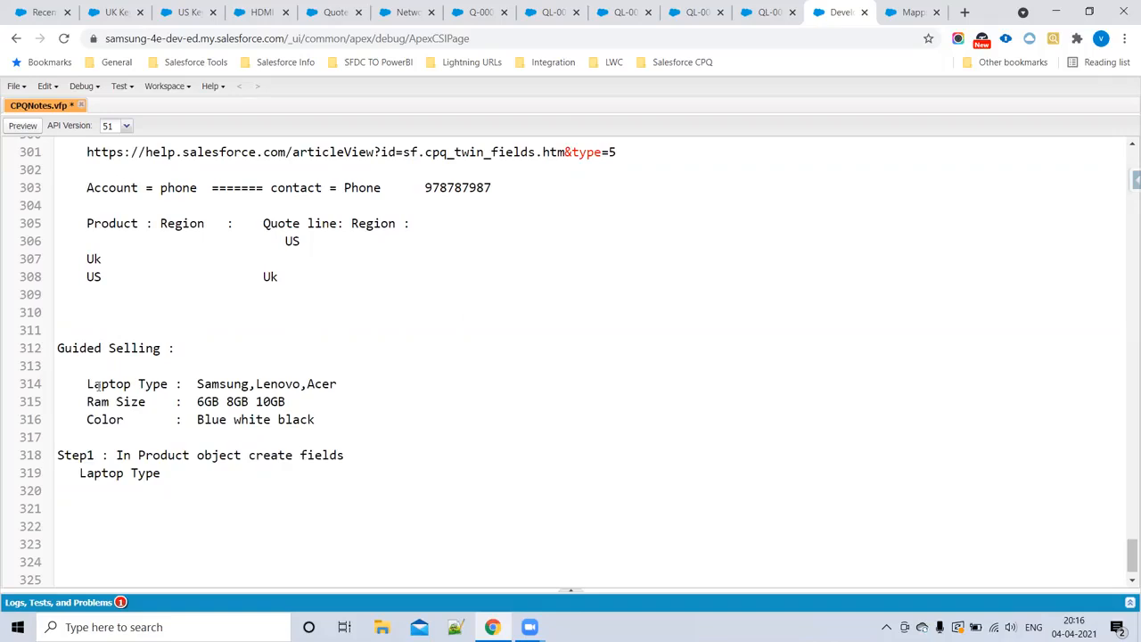
Step: Copy "Ram Size" from the options list onto a new line below Laptop Type in the Step1 notes
left_click_drag(80, 384, 335, 423)
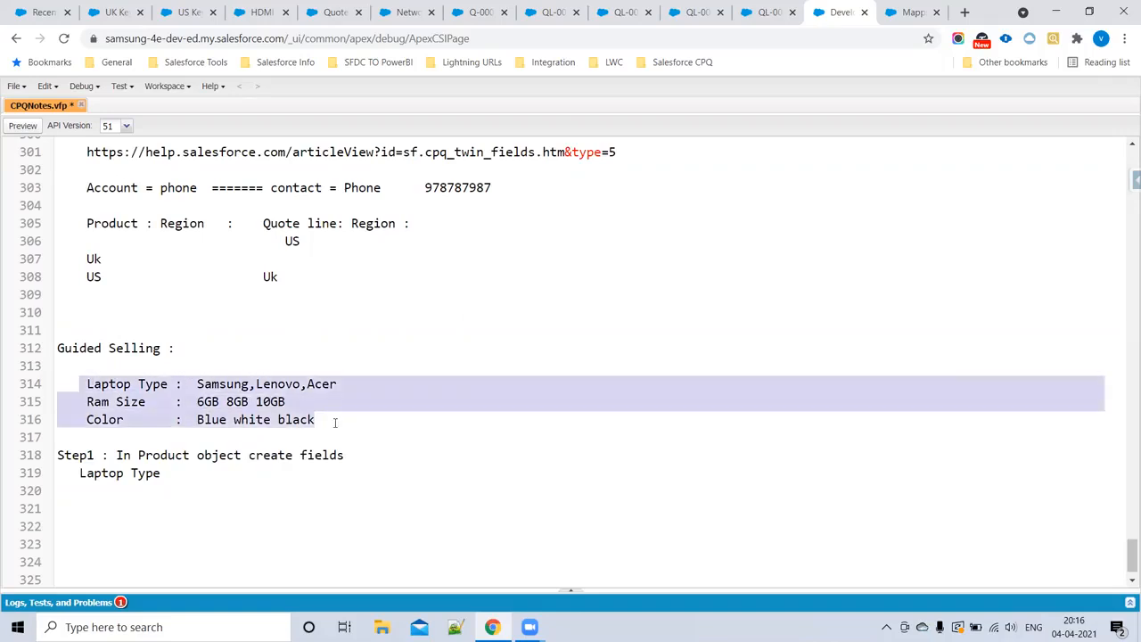
left_click(110, 384)
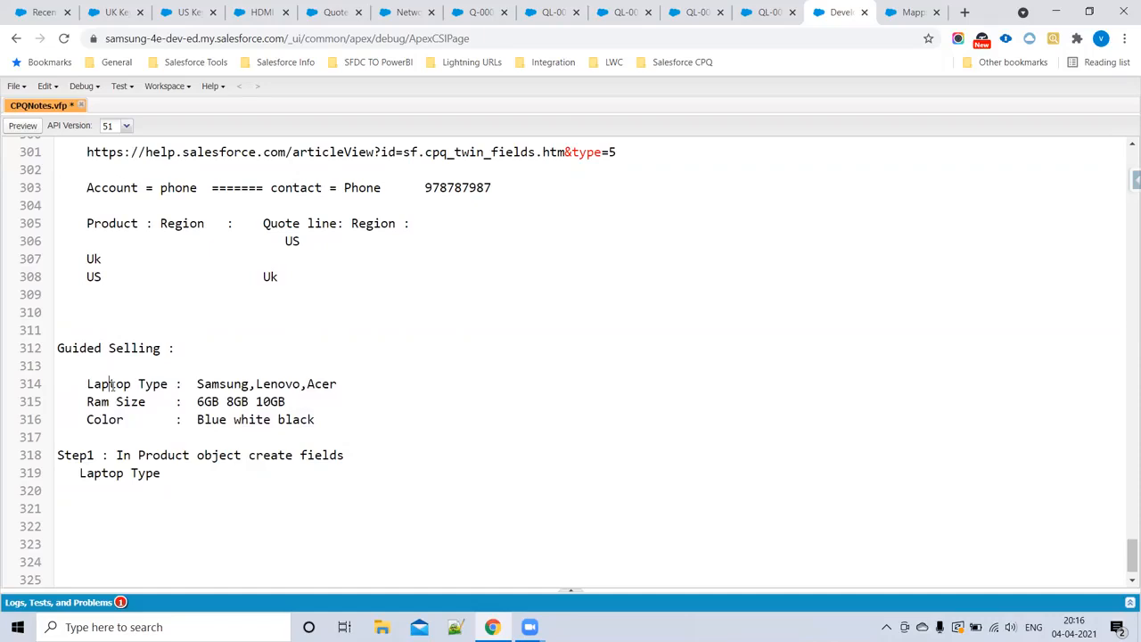
left_click_drag(86, 402, 147, 403)
key("ctrl+c")
left_click(170, 473)
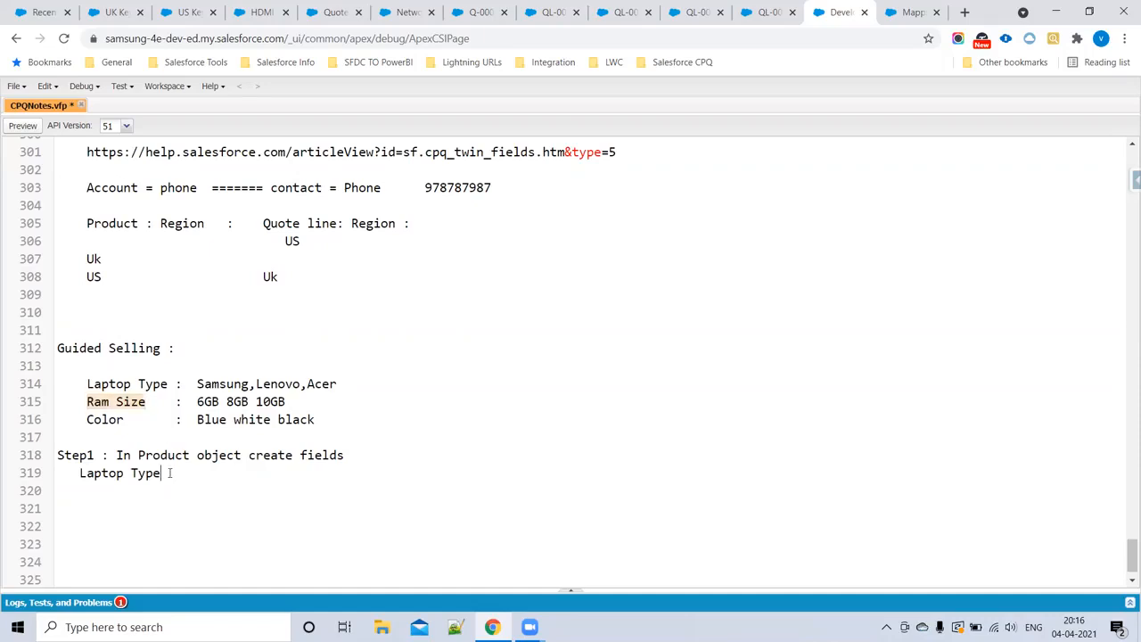
key("Return")
key("ctrl+v")
key("Return")
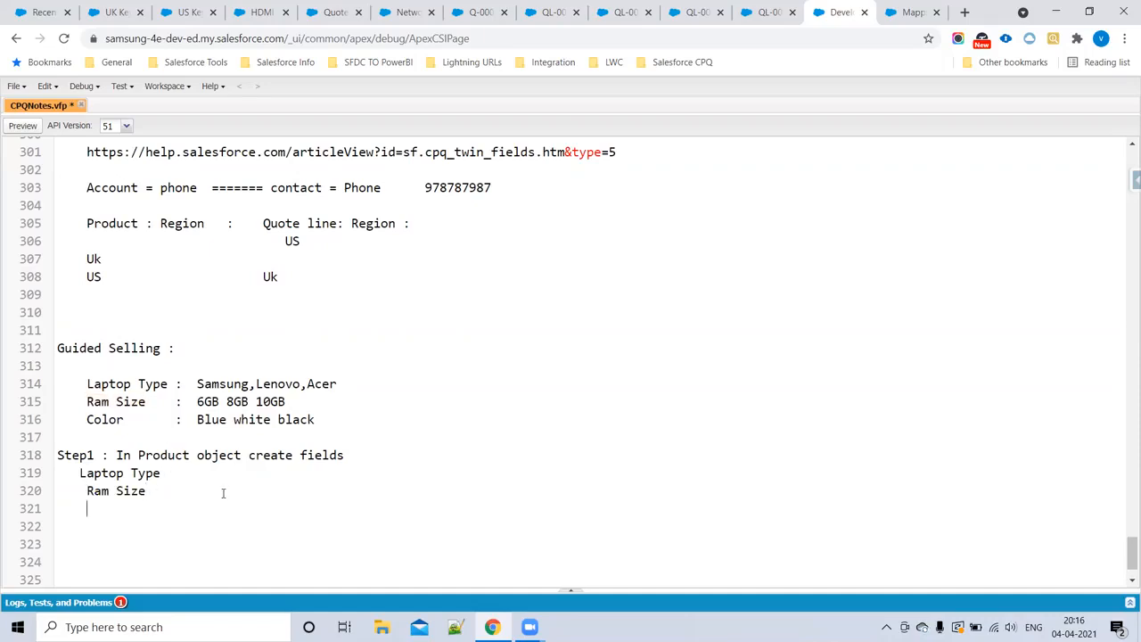
Step: Copy "Color" below Ram Size in the Step1 list and align Laptop Type with the other two field names
double_click(98, 419)
key("ctrl+c")
left_click(93, 506)
key("ctrl+v")
left_click(78, 474)
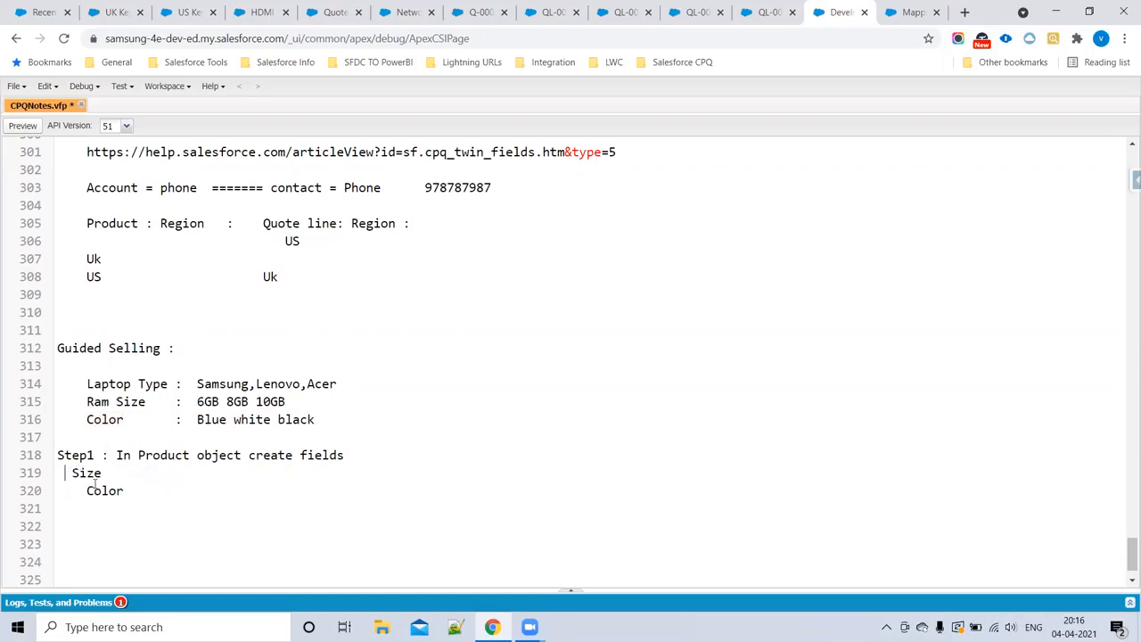
key("ctrl+z")
left_click(215, 499)
left_click(79, 473)
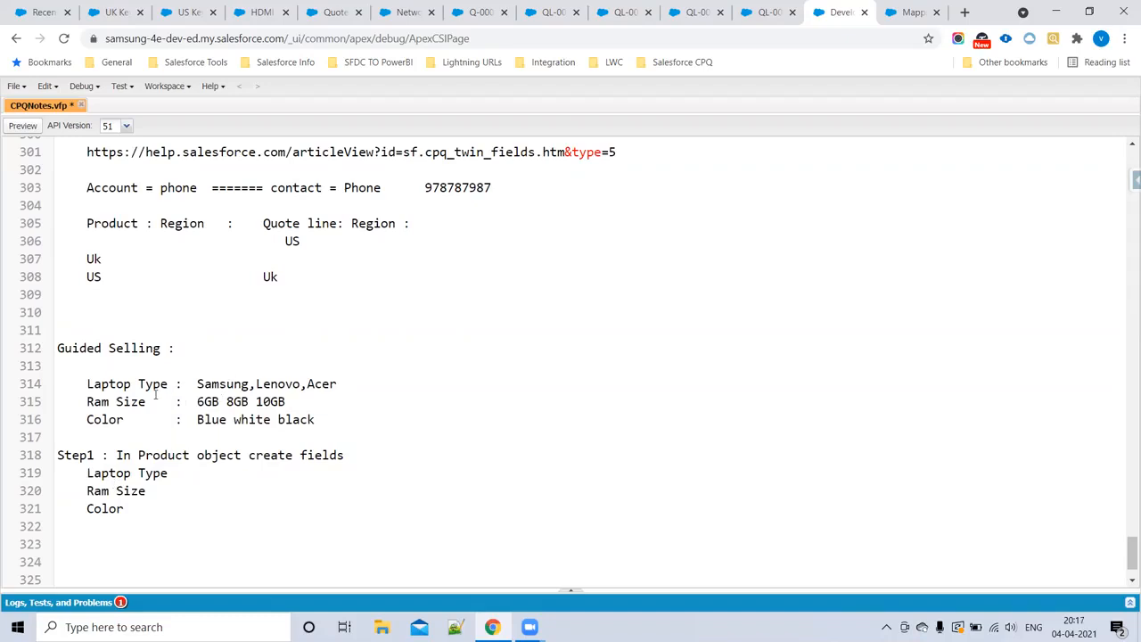
left_click_drag(149, 520, 78, 474)
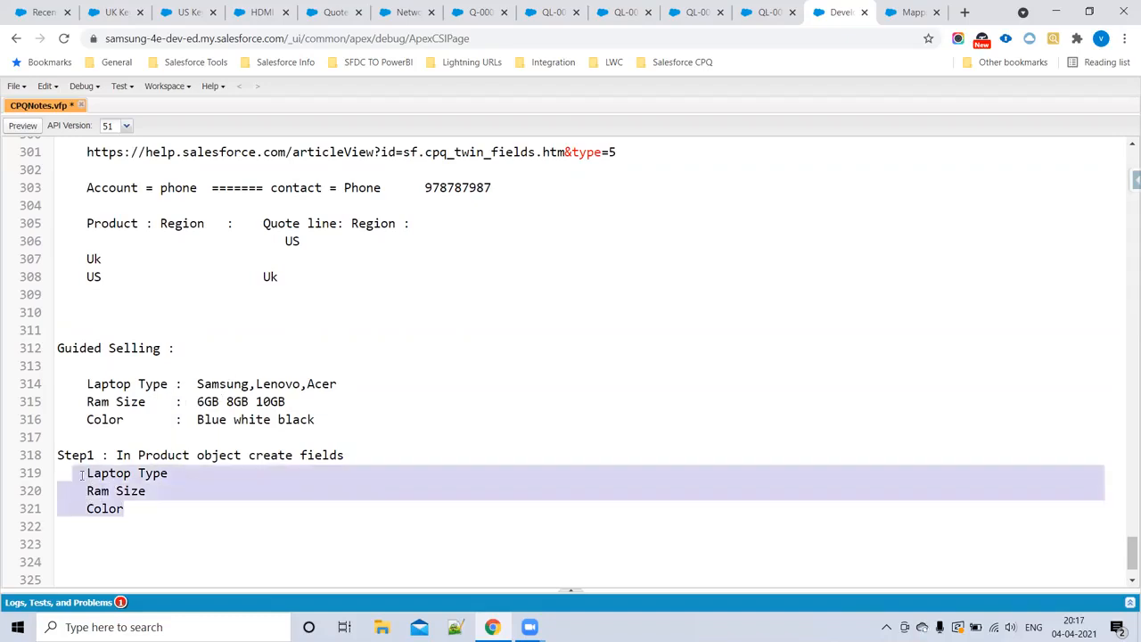
left_click(234, 524)
left_click(174, 475)
left_click_drag(175, 474, 89, 474)
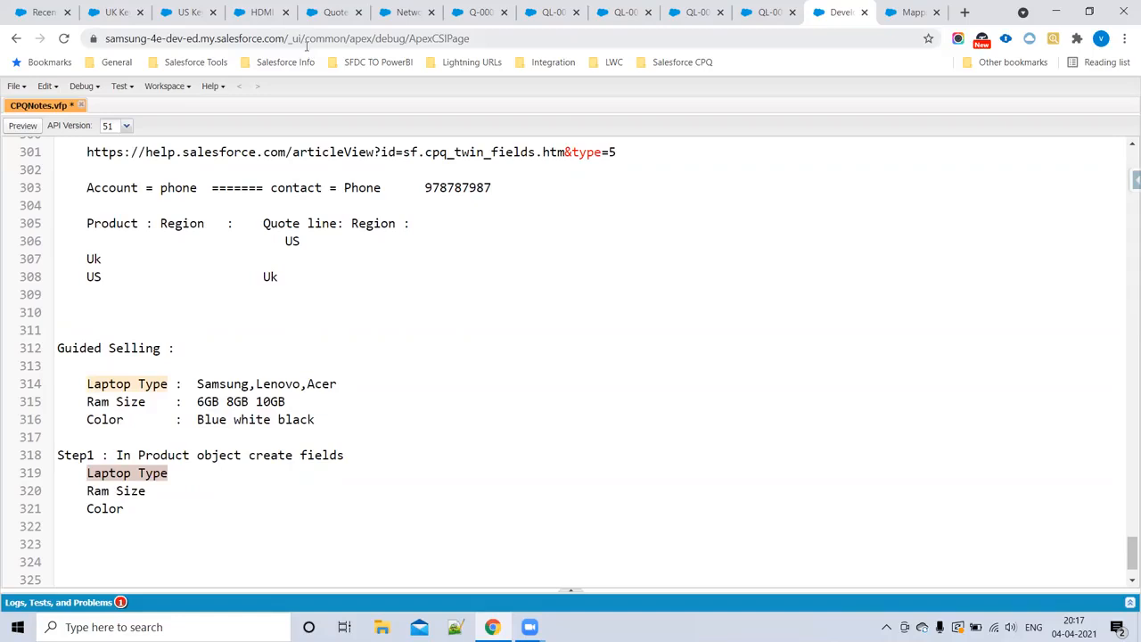
Step: Close the US Keyboard, HDMI Display, quote, Networking and quote line browser tabs, keeping the products, UK Keyboard, notes and mapping pages open
left_click(44, 12)
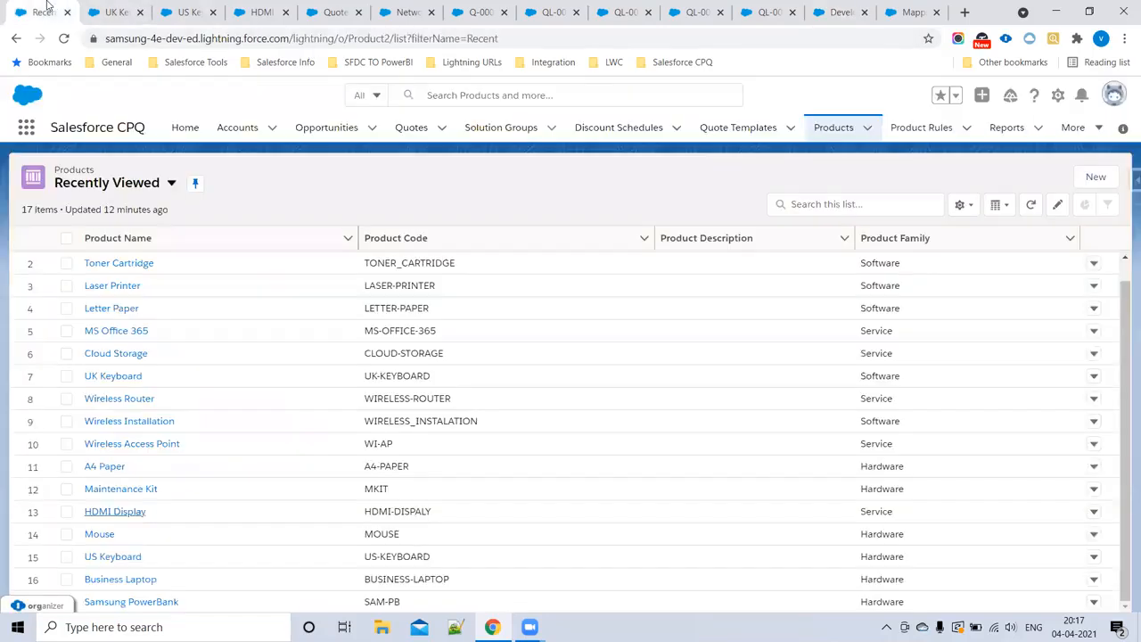
left_click(109, 13)
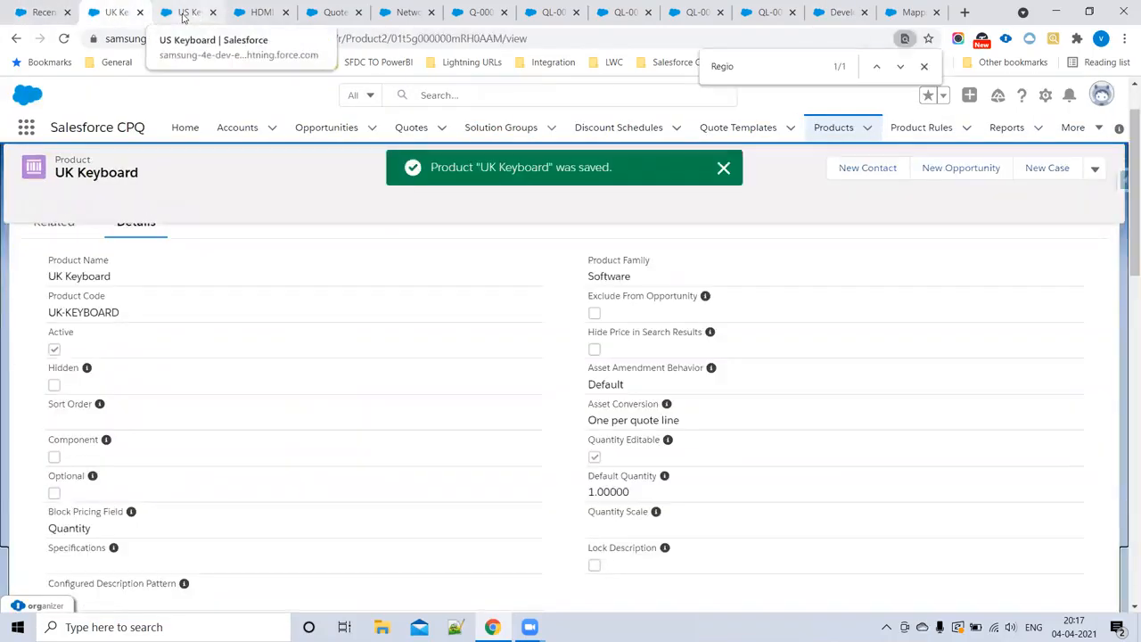
left_click(204, 18)
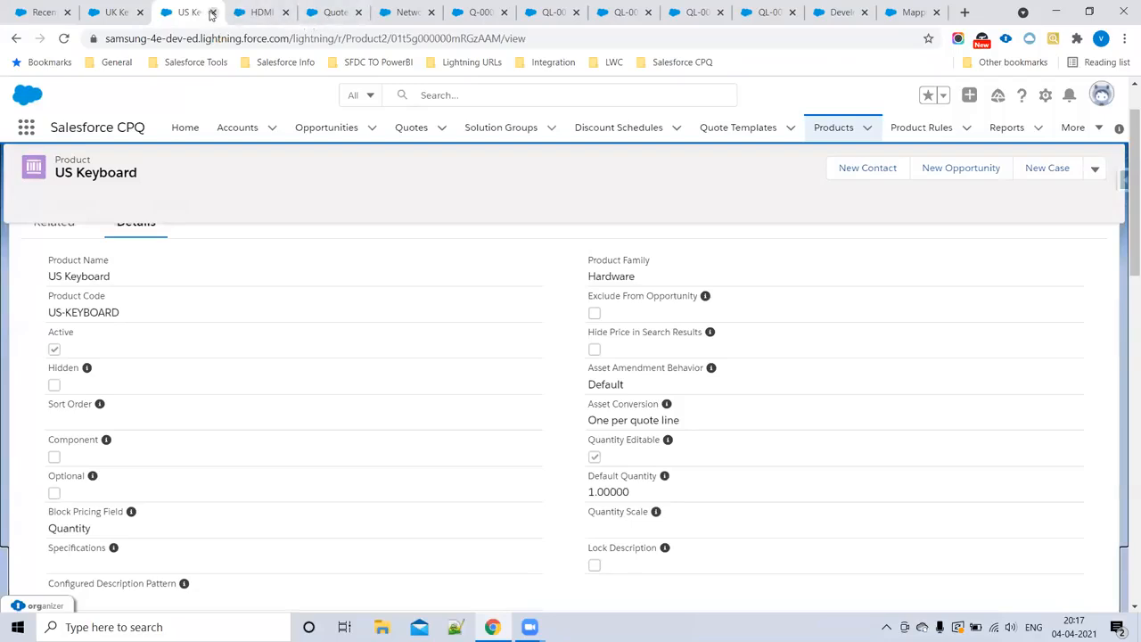
left_click(213, 12)
left_click(214, 13)
left_click(213, 13)
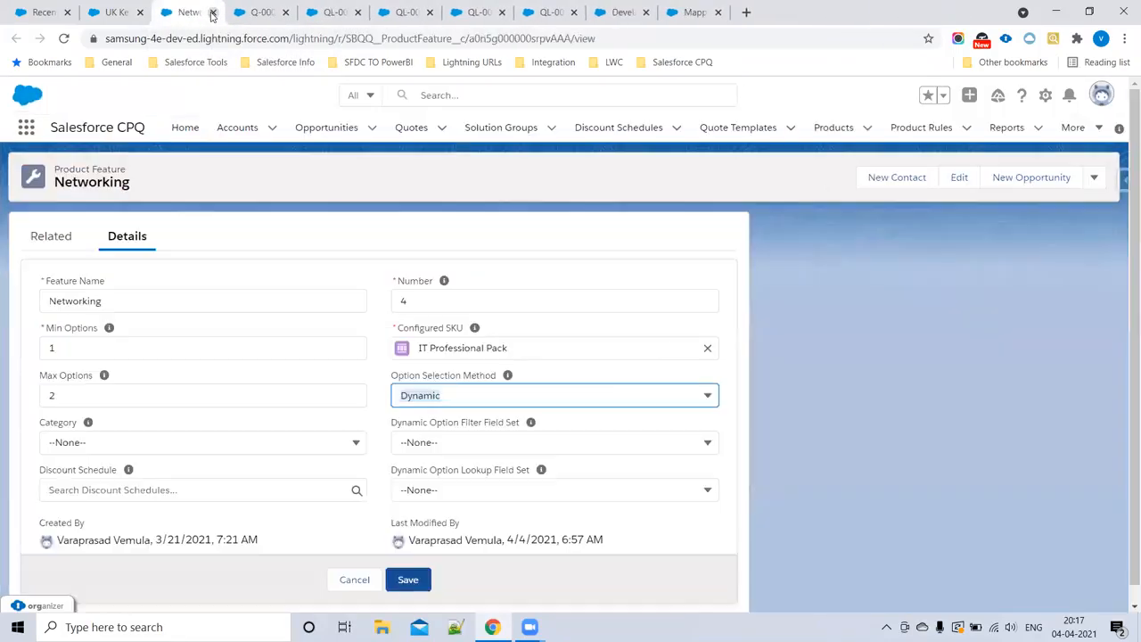
left_click(213, 12)
left_click(213, 12)
left_click(213, 13)
left_click(213, 12)
left_click(212, 12)
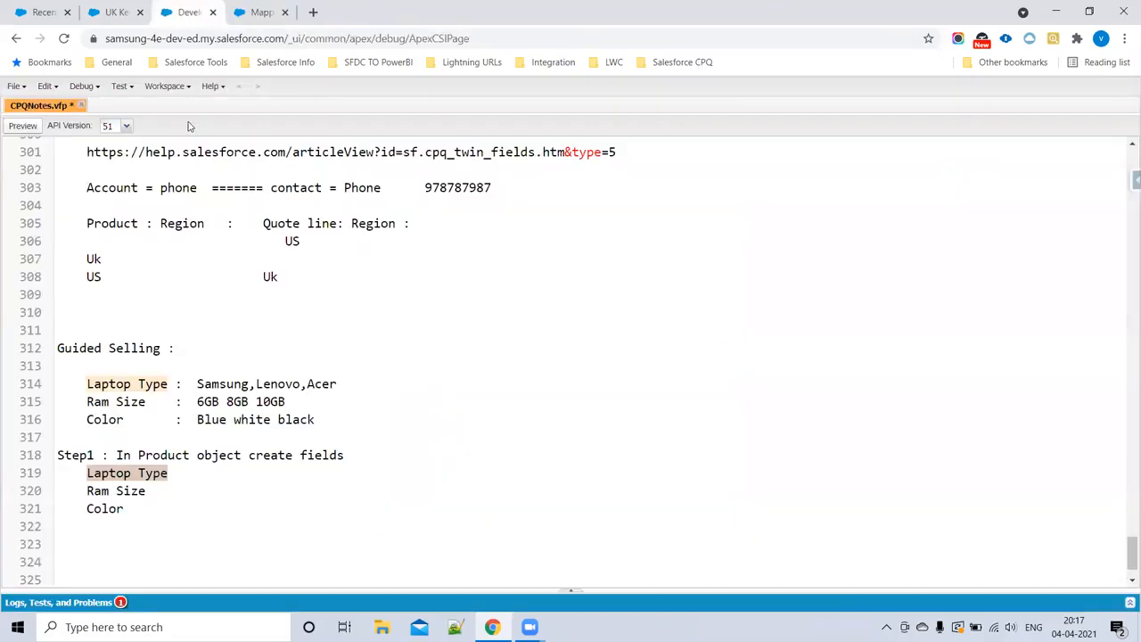
Step: From the UK Keyboard record, open the Product object's Fields & Relationships in setup and start a new custom field
left_click(259, 14)
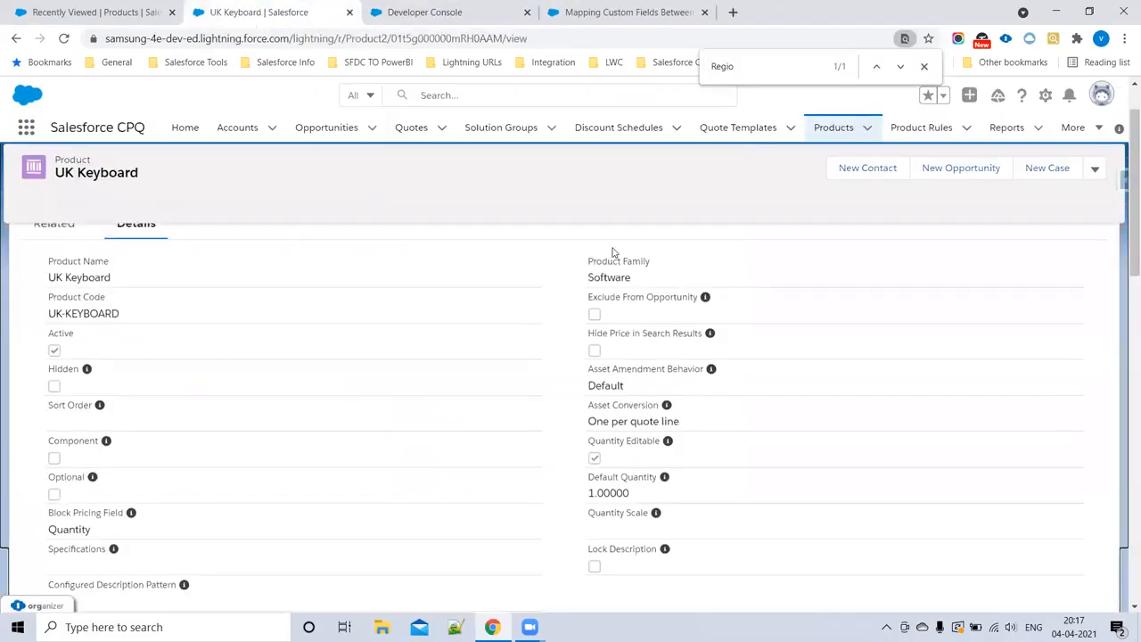
scroll(605, 256, "up", 1)
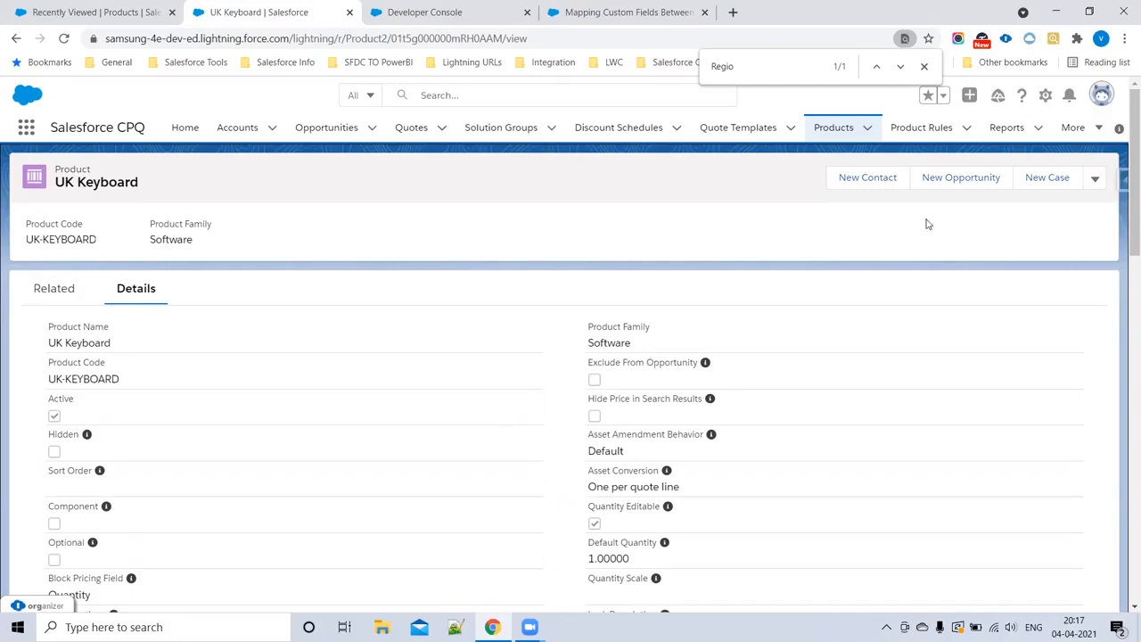
left_click(1045, 96)
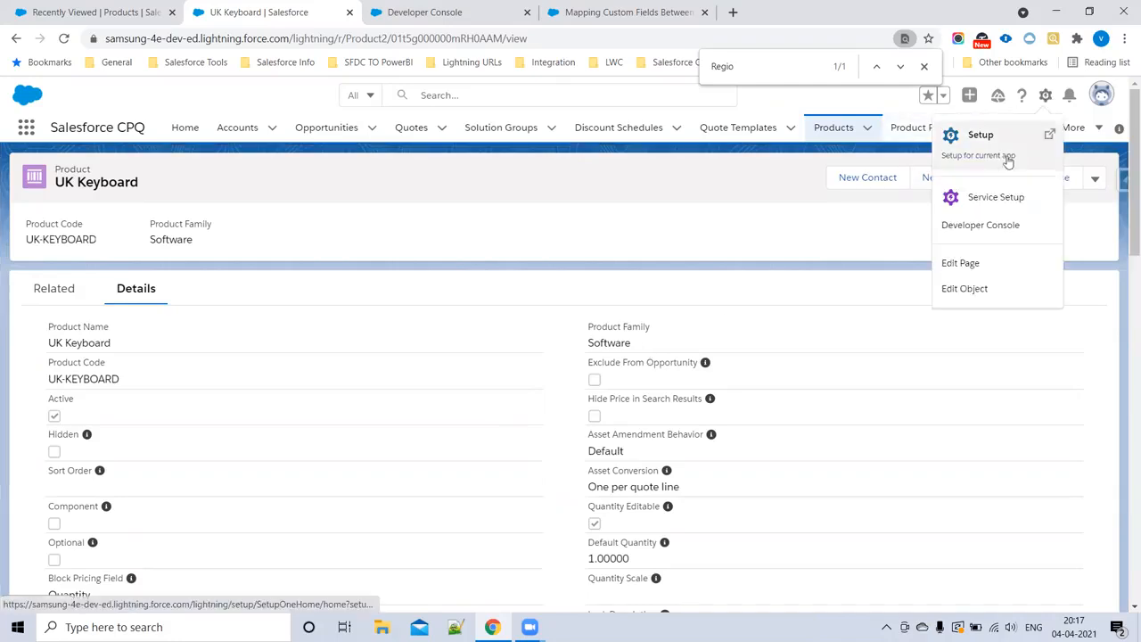
left_click(968, 288)
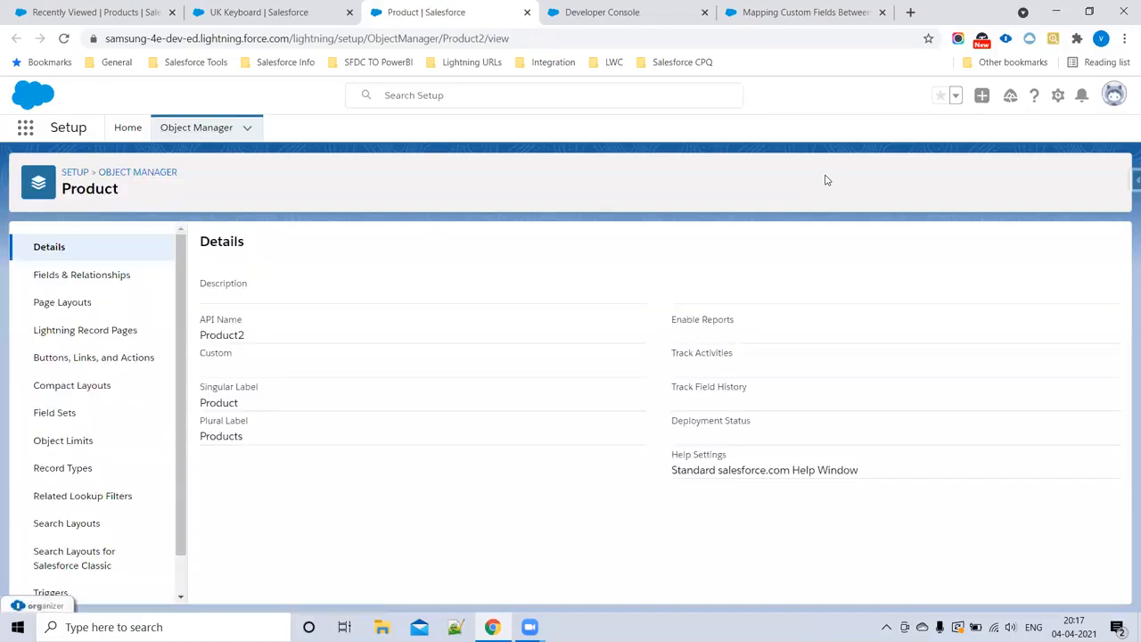
left_click(133, 273)
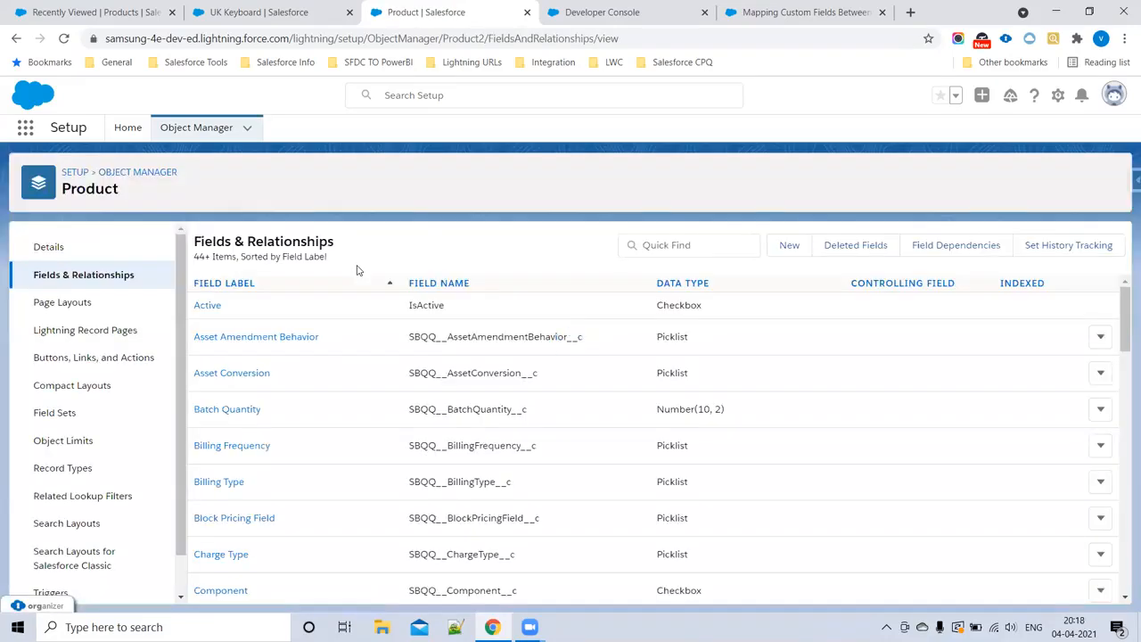
left_click(791, 252)
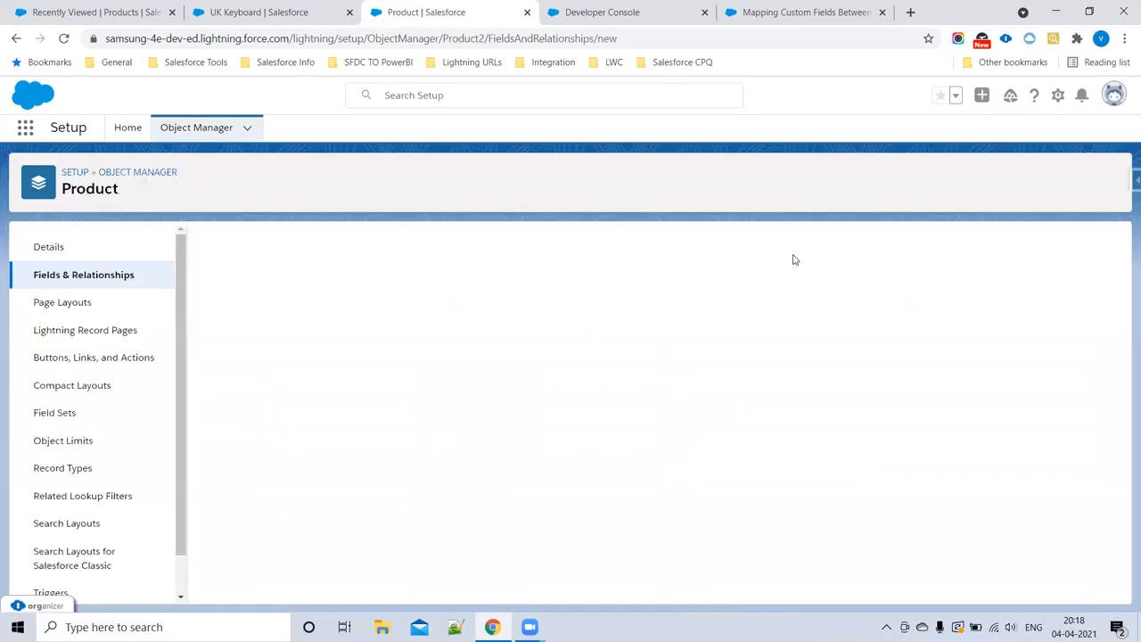
Step: Choose Picklist as the data type for the new Product field and continue to its details
left_click(607, 12)
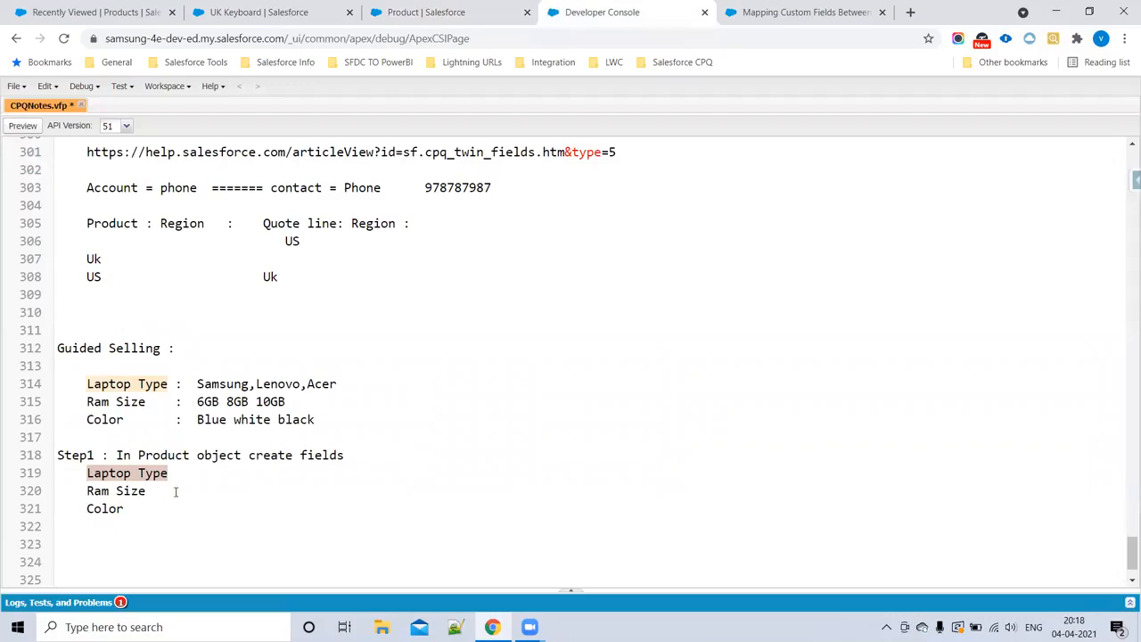
left_click(426, 11)
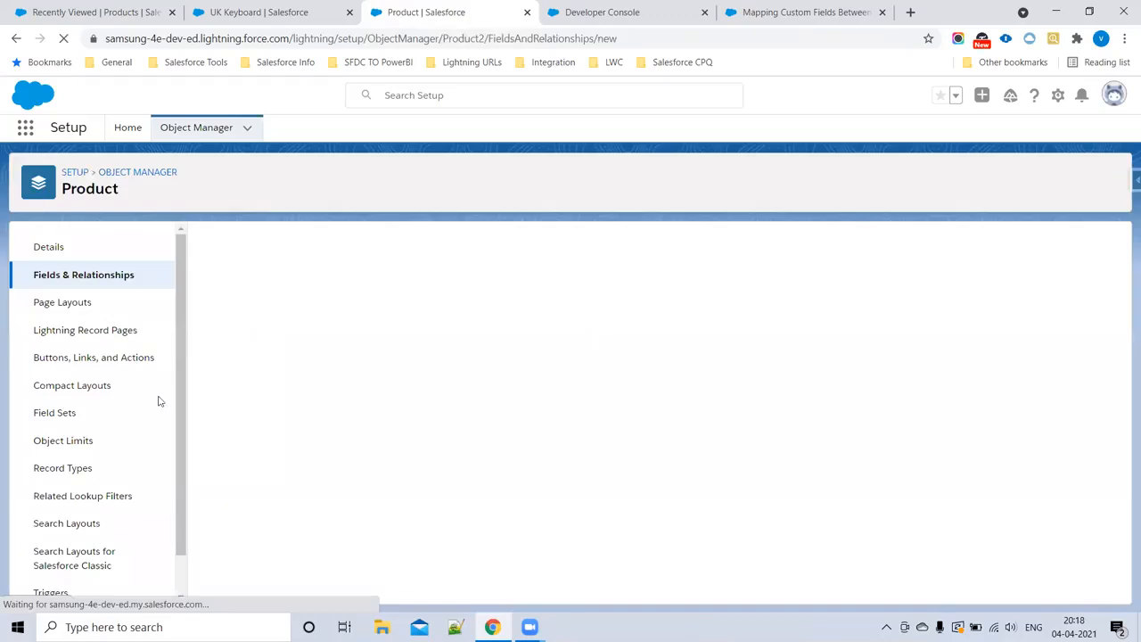
scroll(463, 466, "down", 1)
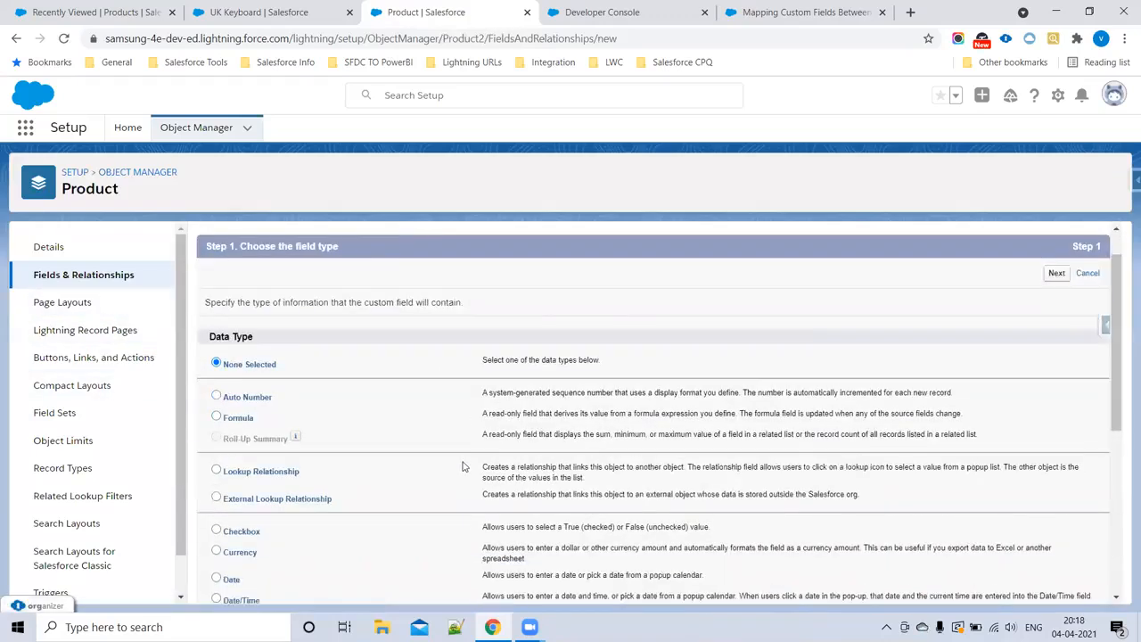
scroll(463, 467, "down", 2)
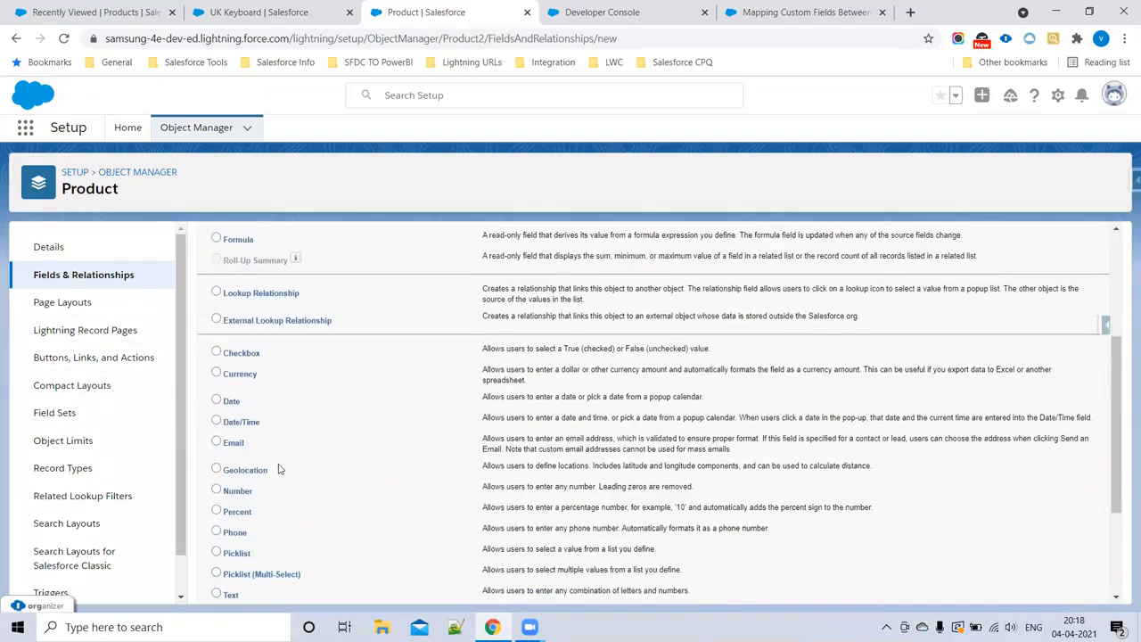
scroll(278, 469, "down", 2)
left_click(261, 406)
scroll(902, 389, "up", 5)
left_click(1056, 243)
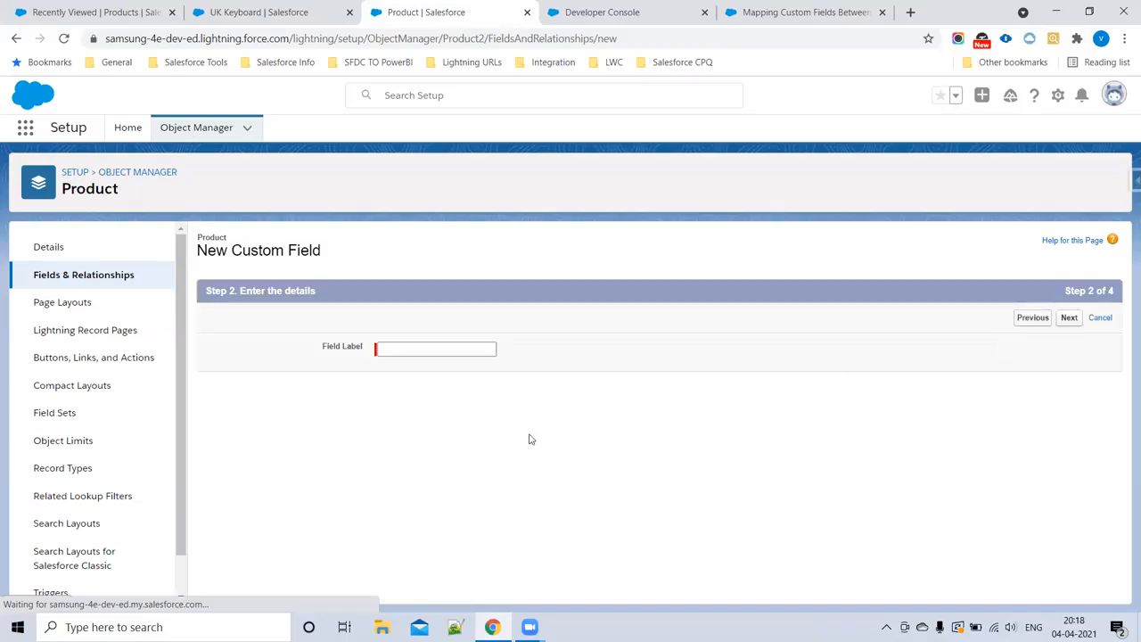
Step: Set the field label to "Laptop Type" and choose to enter the picklist values manually, each on a new line
left_click(405, 348)
type("Laptop Type")
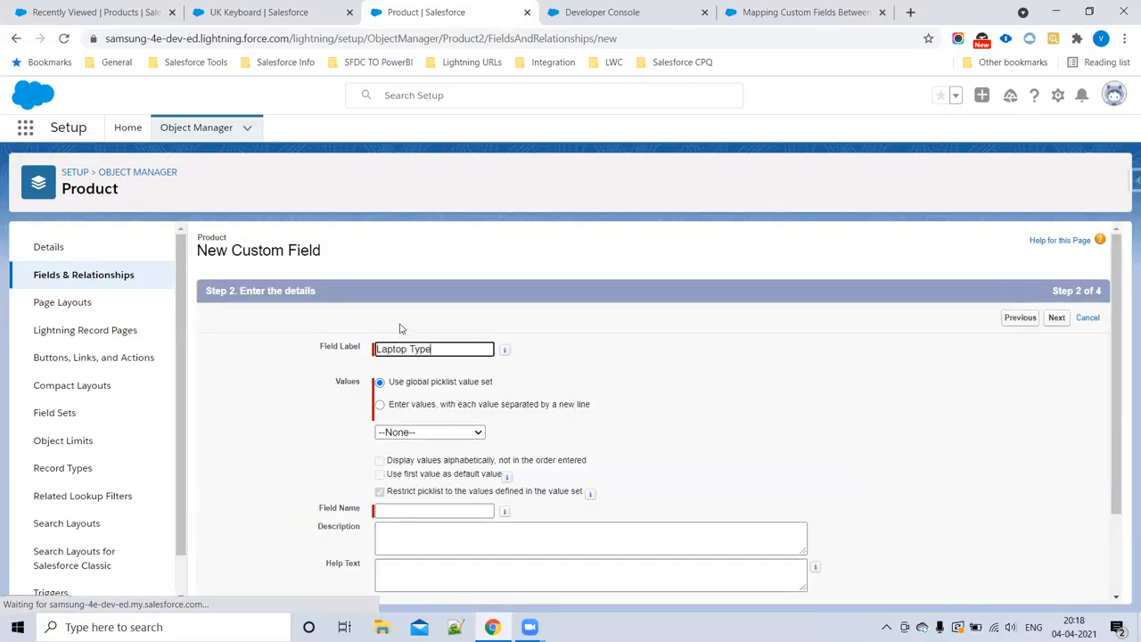
left_click(382, 409)
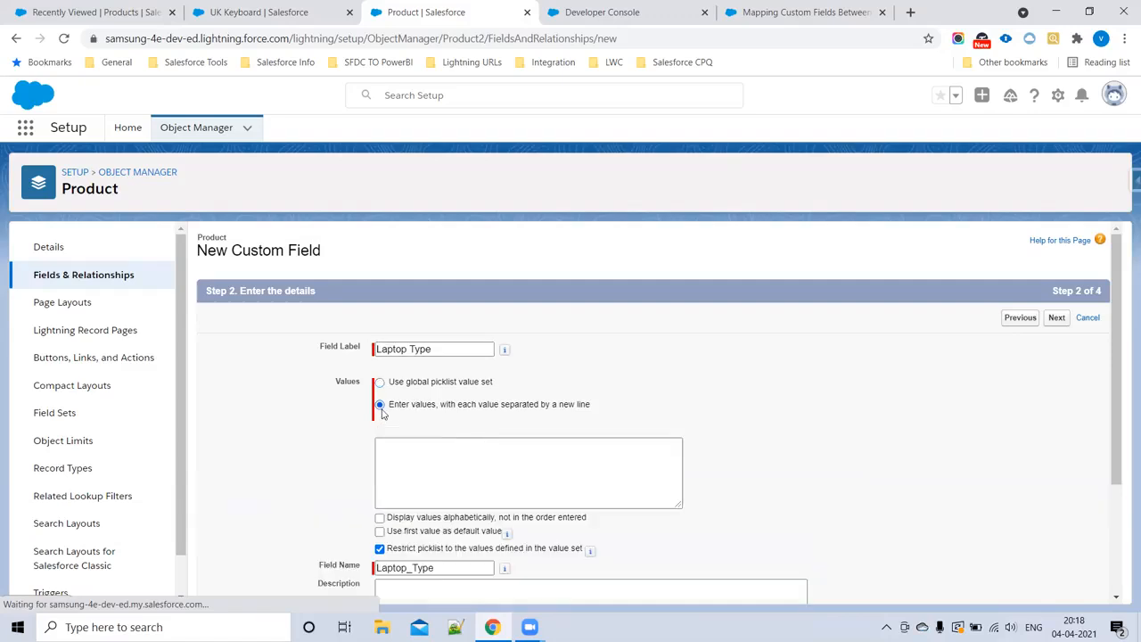
left_click(414, 458)
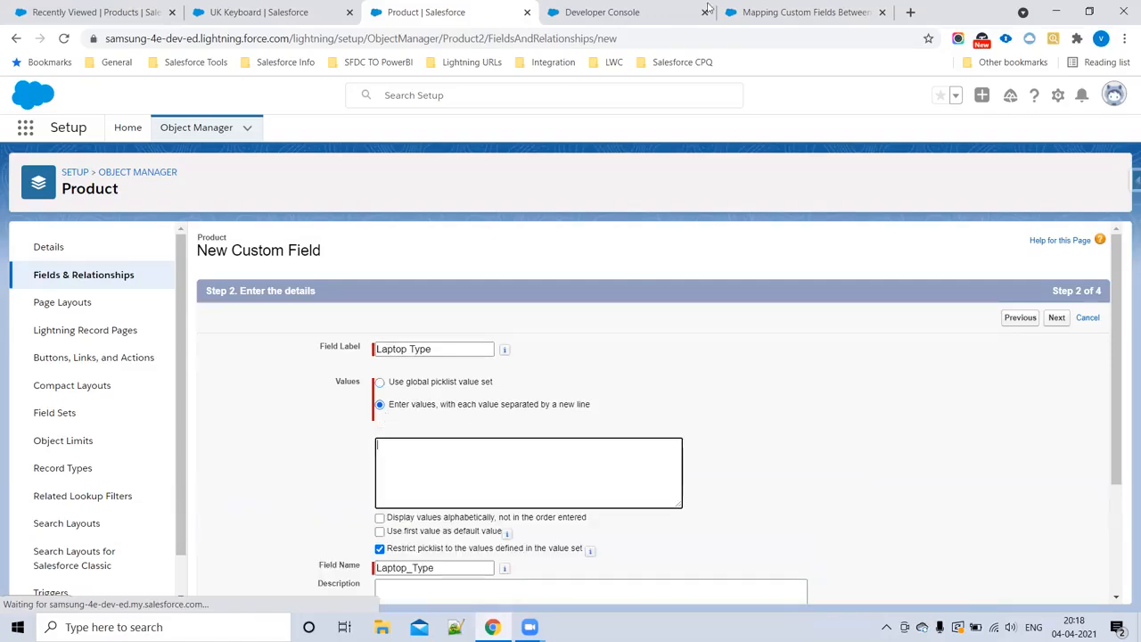
Step: Copy Samsung, Lenovo and Acer from the Guided Selling notes into the Laptop Type picklist values, one per line
left_click(656, 10)
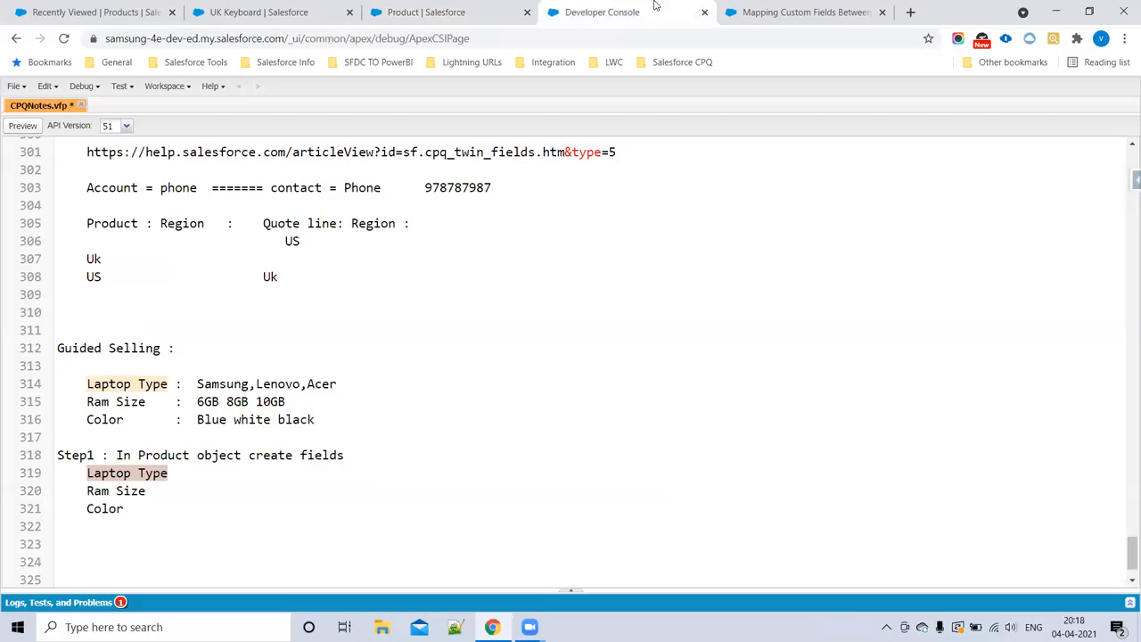
double_click(222, 385)
key("ctrl+c")
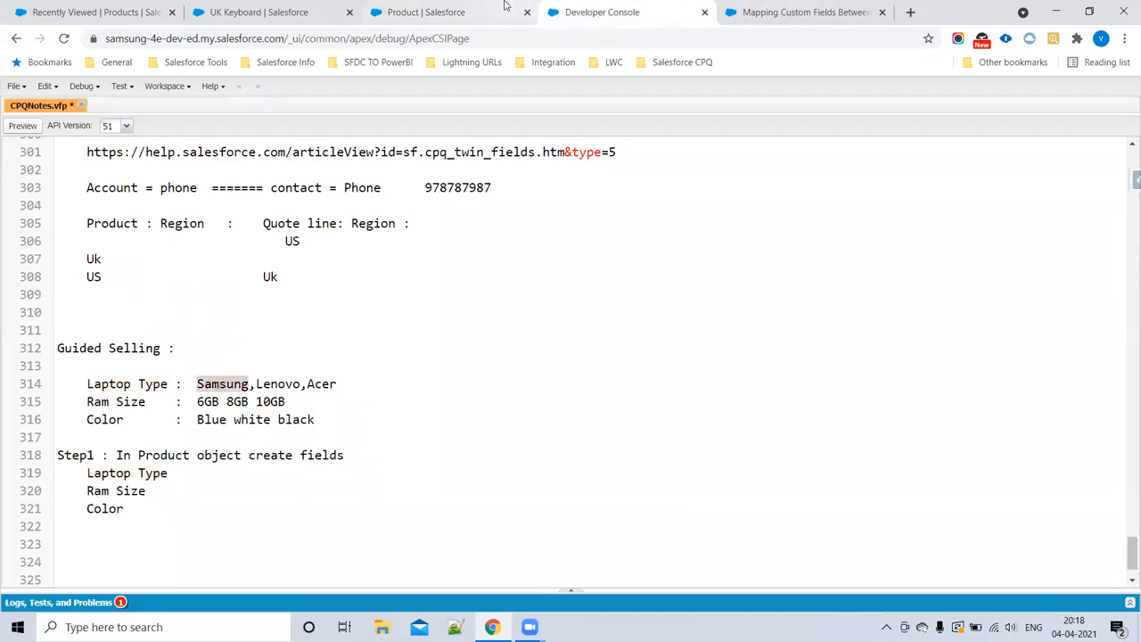
left_click(468, 11)
left_click(429, 440)
key("ctrl+v")
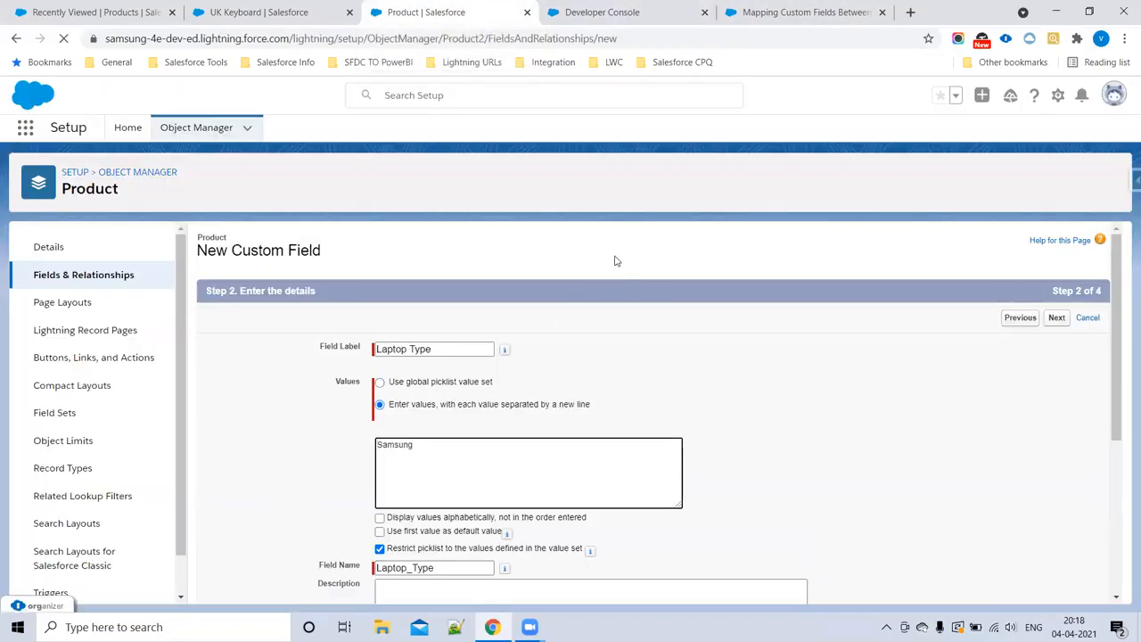
left_click(640, 15)
double_click(283, 383)
key("ctrl+c")
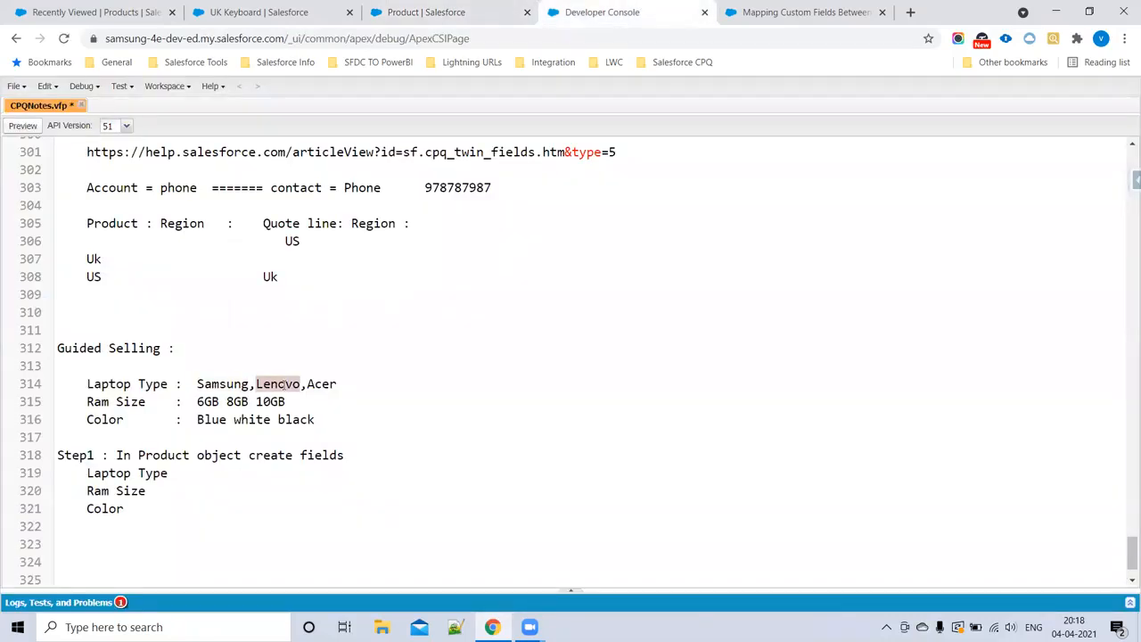
left_click(412, 16)
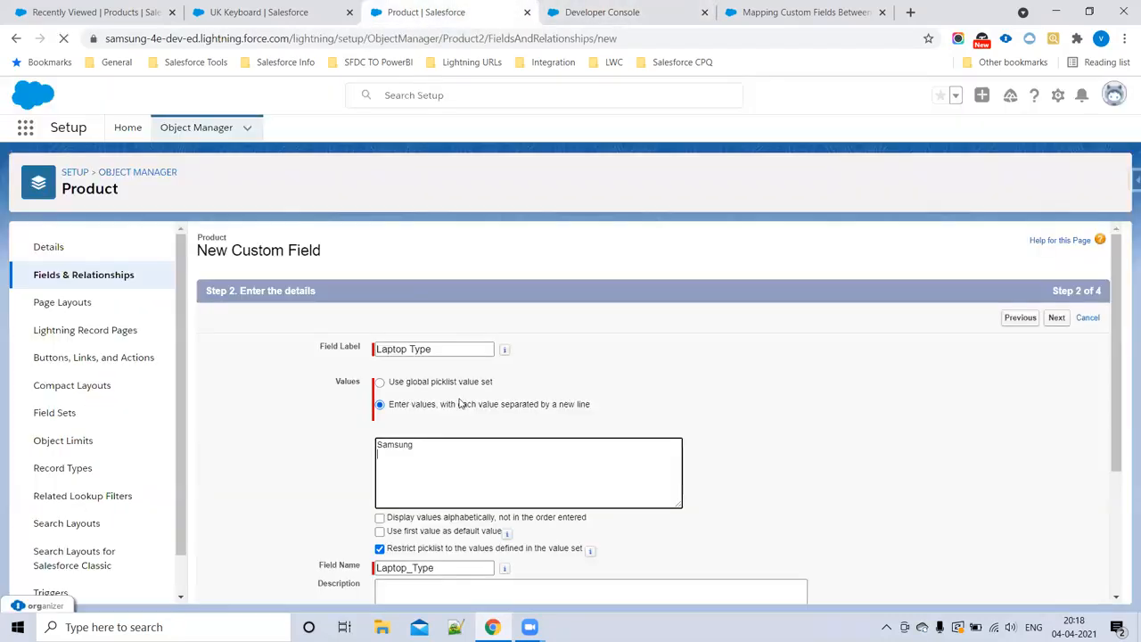
key("ctrl+v")
left_click(640, 18)
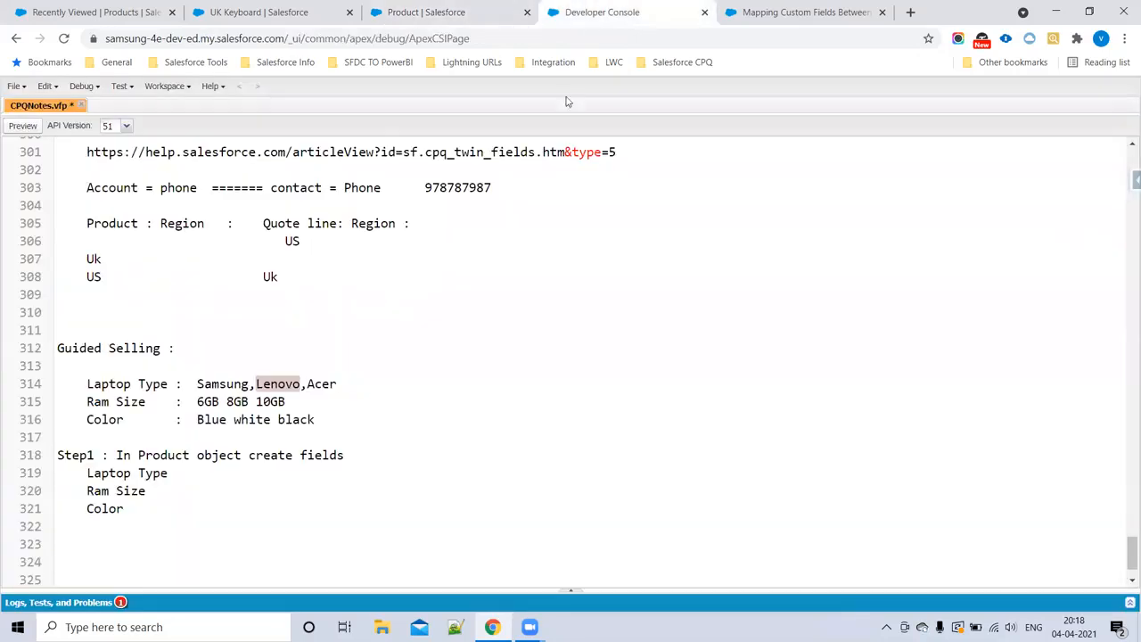
double_click(321, 383)
key("ctrl+c")
left_click(426, 12)
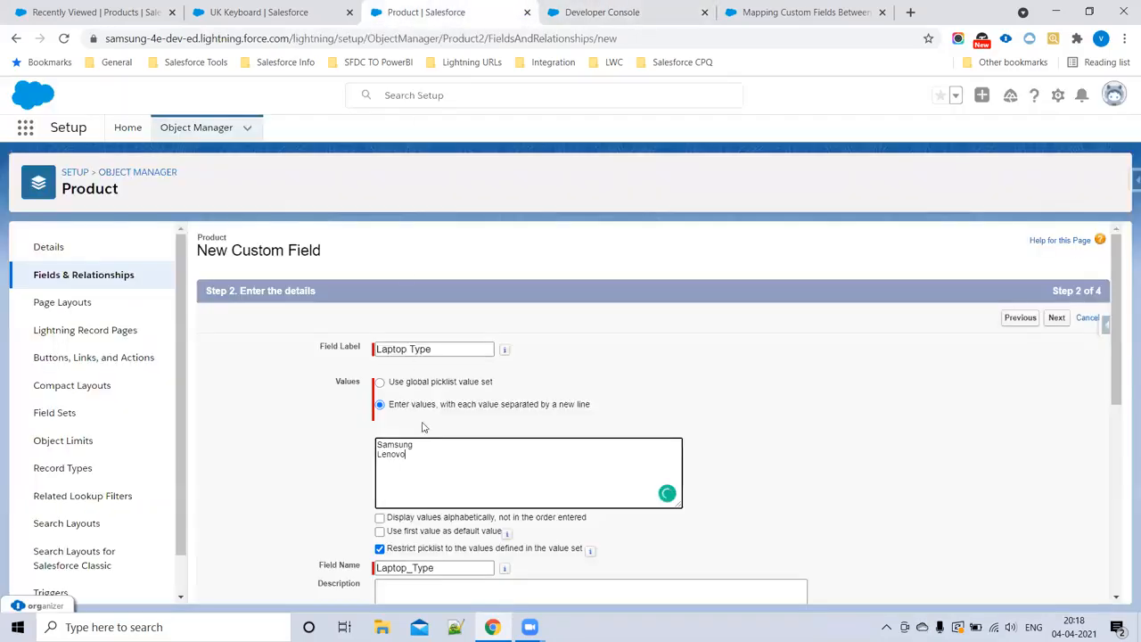
key("ctrl+v")
Step: Copy the three picklist values into the Step1 notes beneath Laptop Type, adding a colon after that field name
left_click_drag(422, 478, 361, 447)
key("ctrl+c")
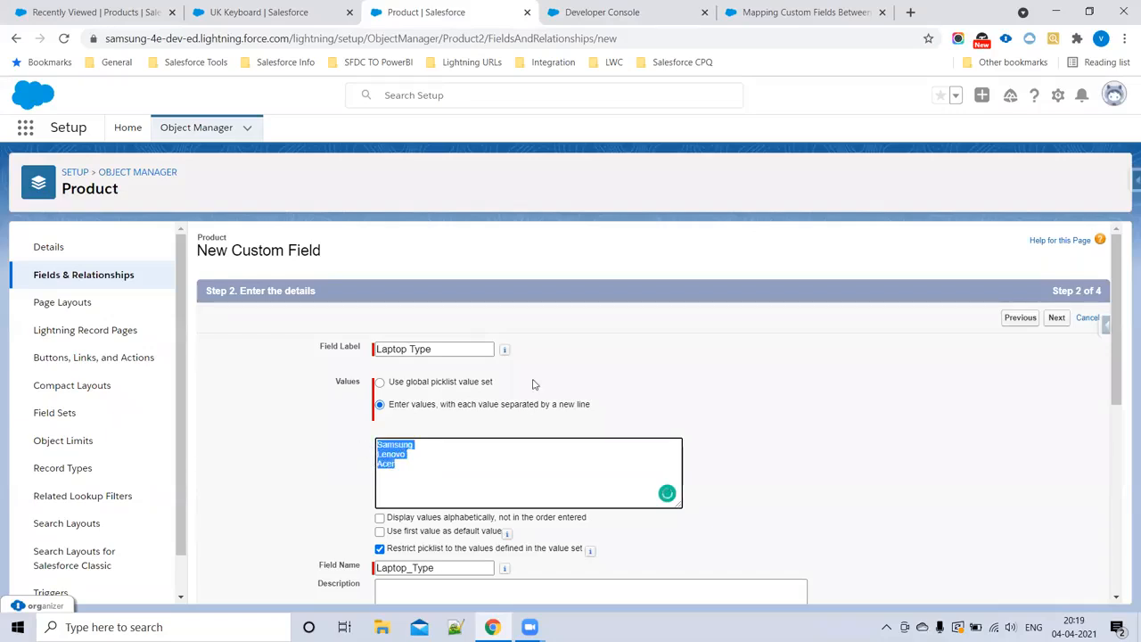
left_click(624, 11)
left_click(189, 474)
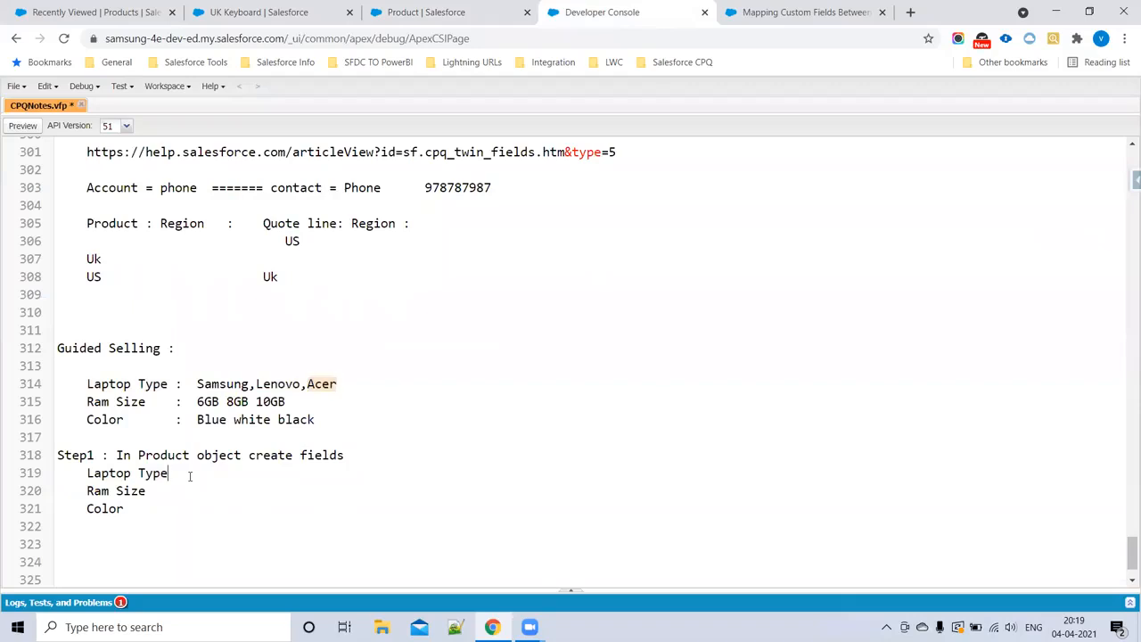
key("Return")
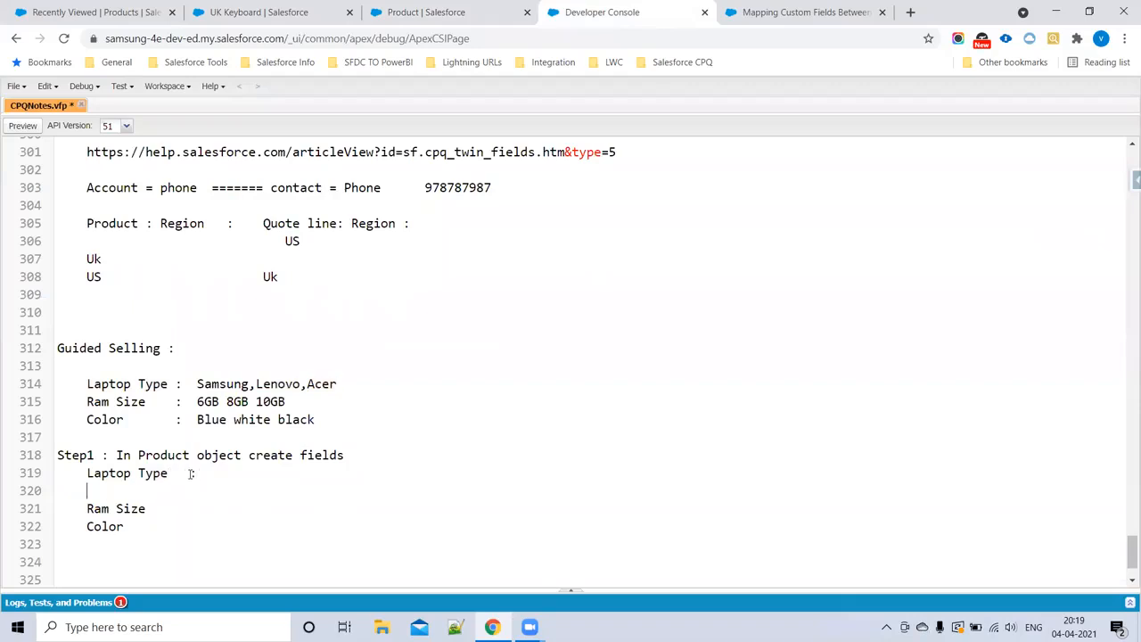
key("ctrl+v")
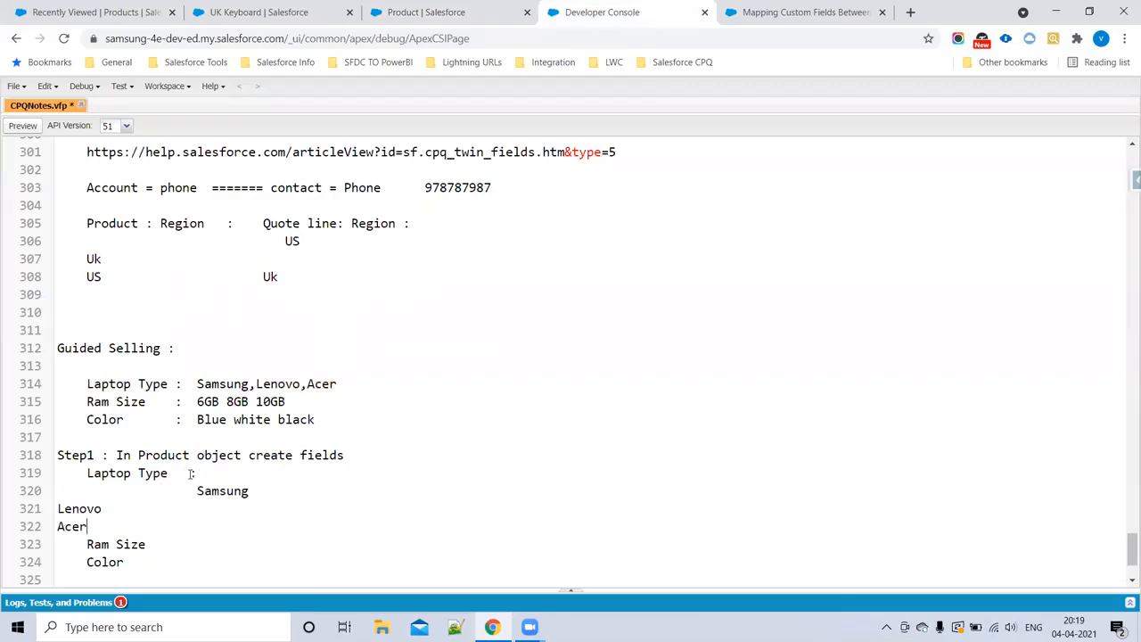
Step: Indent Lenovo and Acer in the Step1 notes and align Samsung with them under Laptop Type
left_click_drag(59, 508, 87, 526)
key("Tab")
key("Tab")
key("Tab")
key("Tab")
key("Tab")
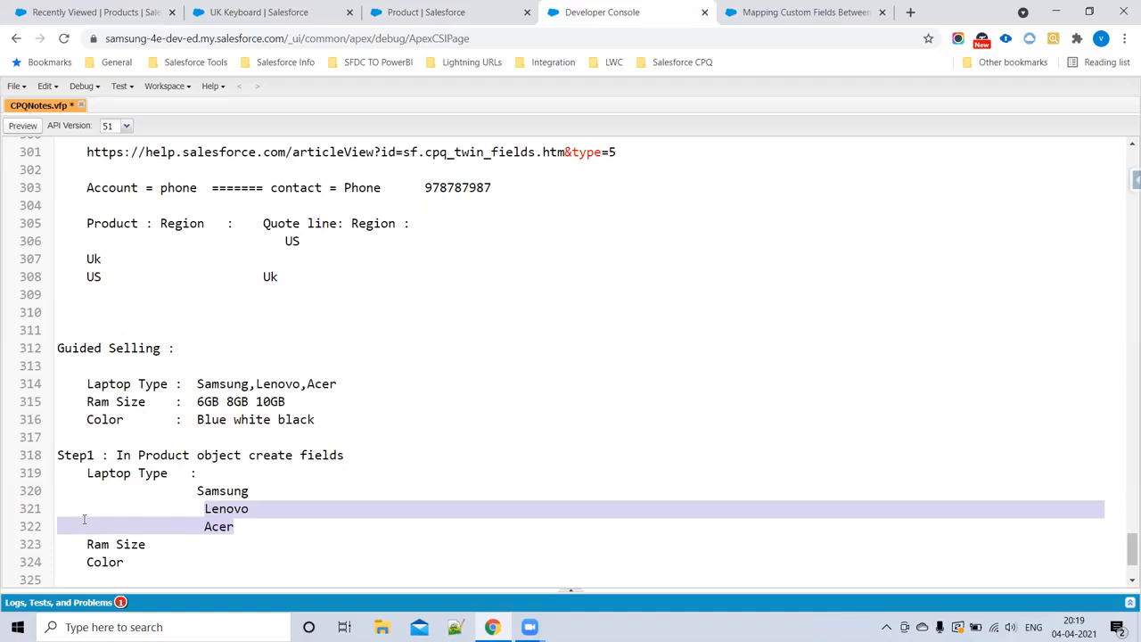
left_click(369, 505)
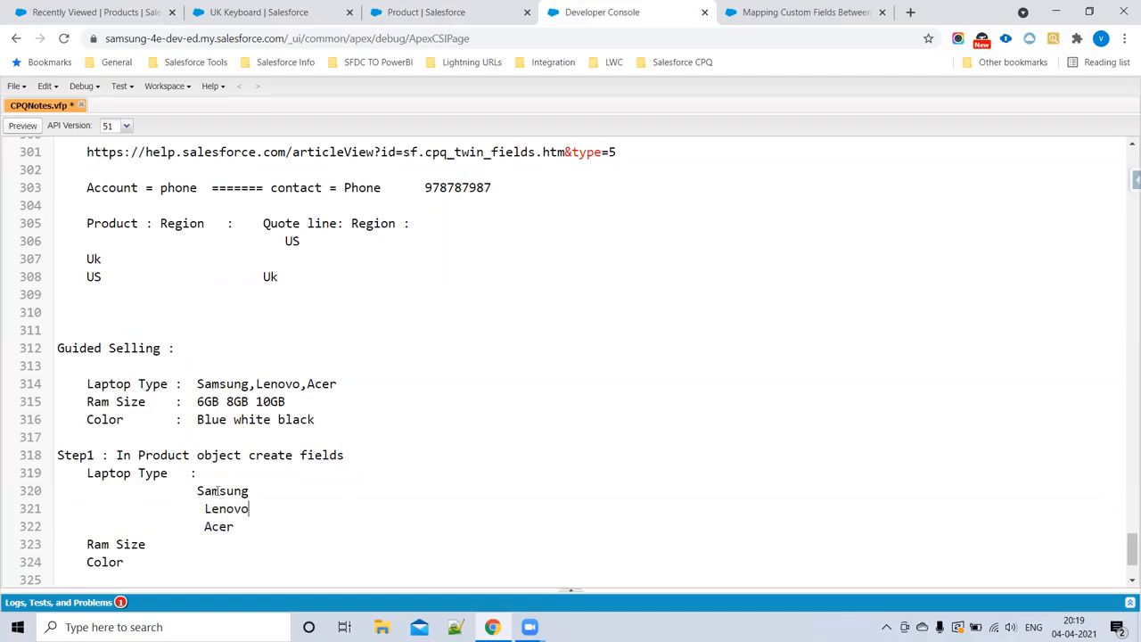
left_click(198, 490)
Step: Return to the Laptop Type field details and continue to the field-level security settings without making the field required
left_click(491, 13)
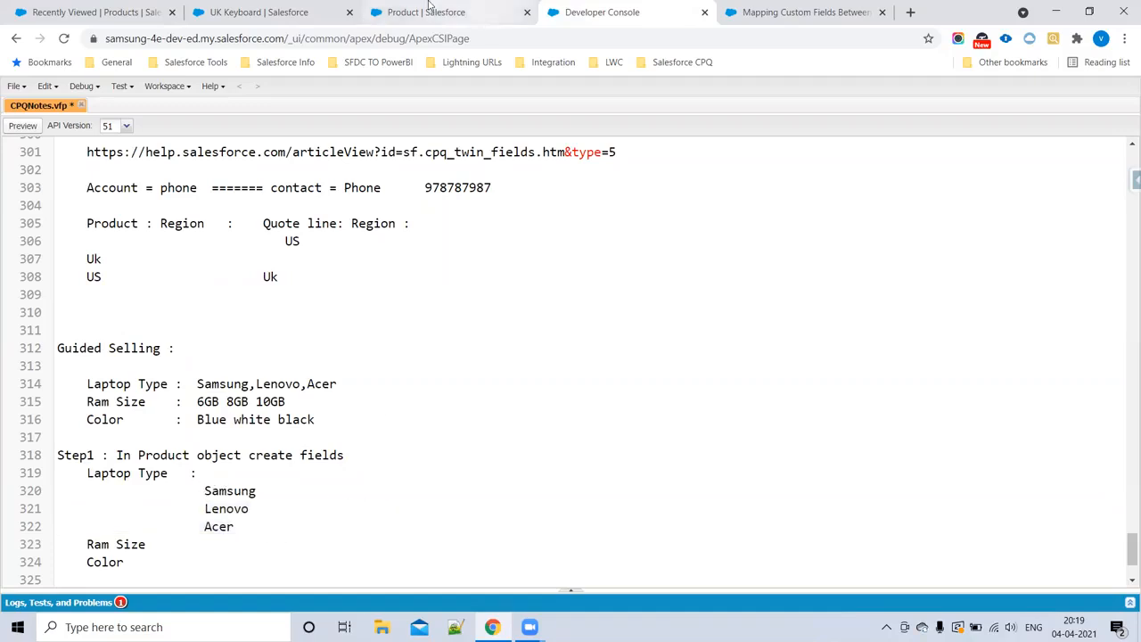
scroll(572, 448, "down", 5)
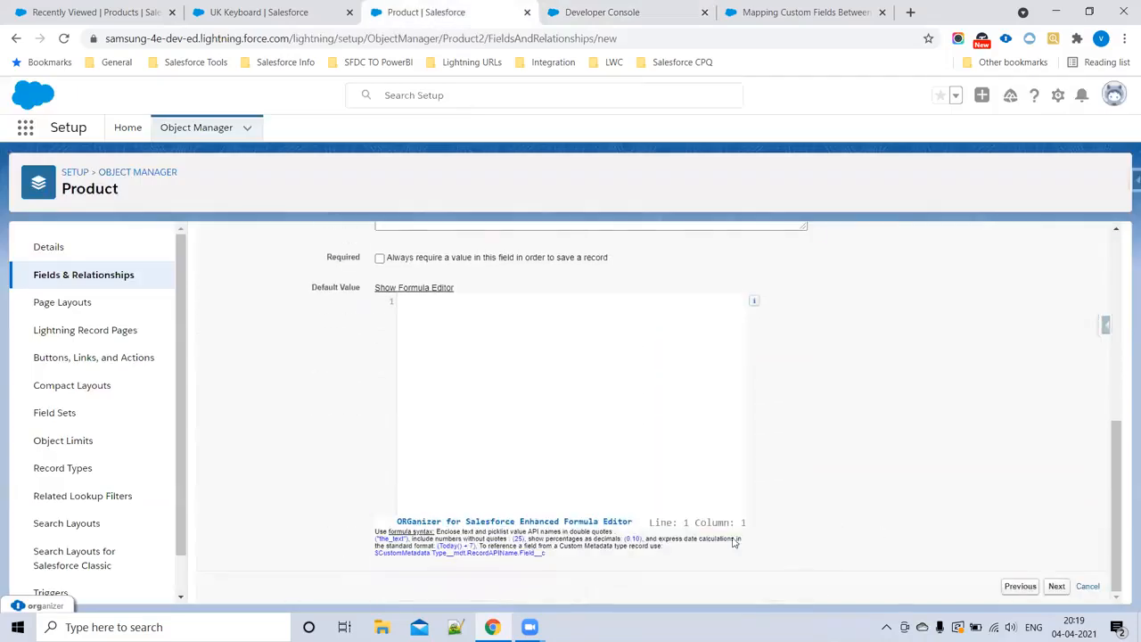
left_click(1057, 586)
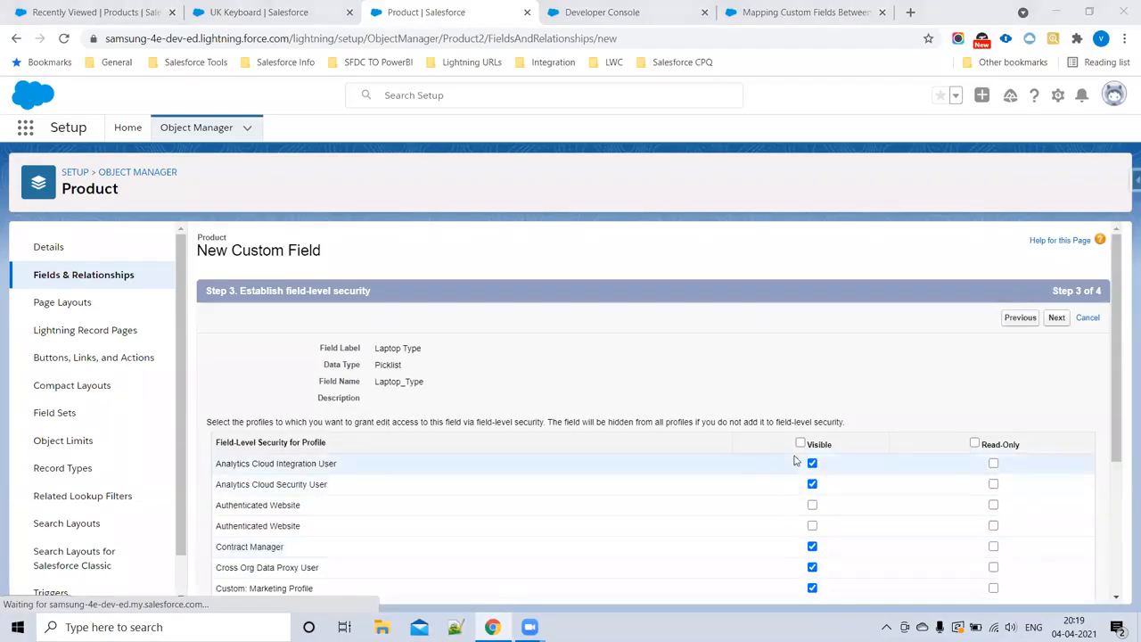
Step: Make Laptop Type visible to all profiles, exclude it from Product Layout, and save it while starting another new field
left_click(800, 443)
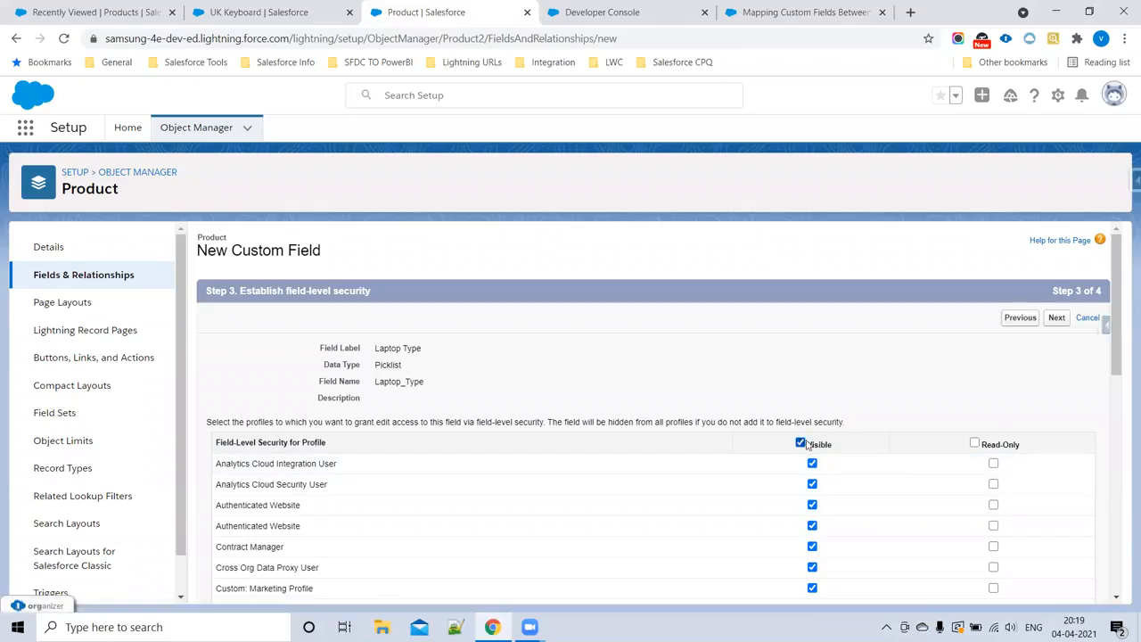
left_click(1057, 318)
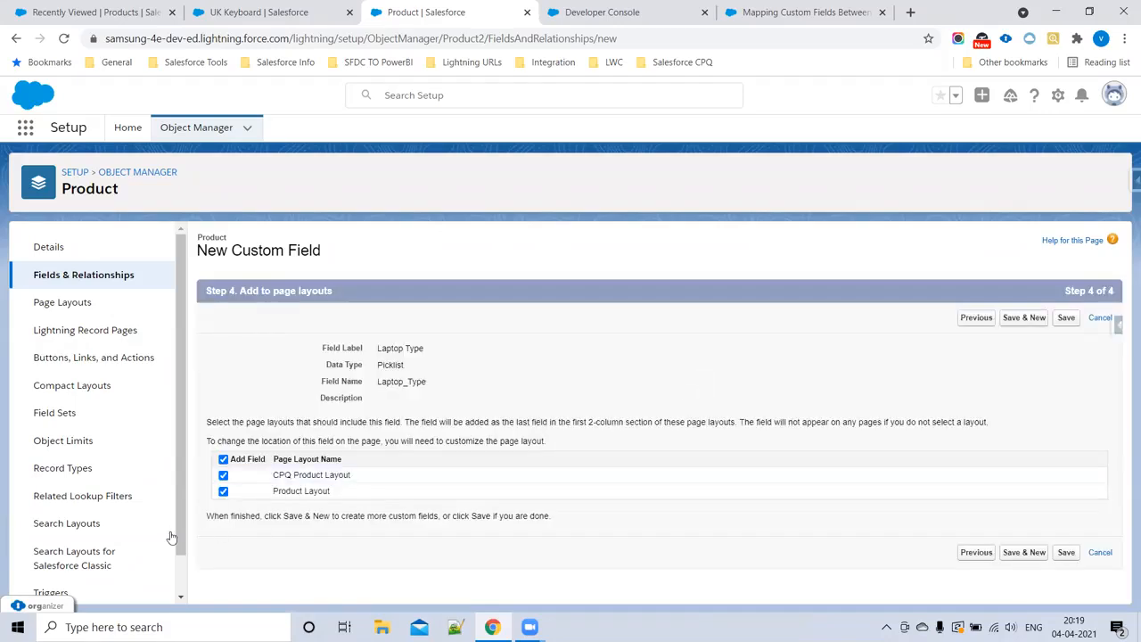
left_click(222, 491)
left_click(1023, 554)
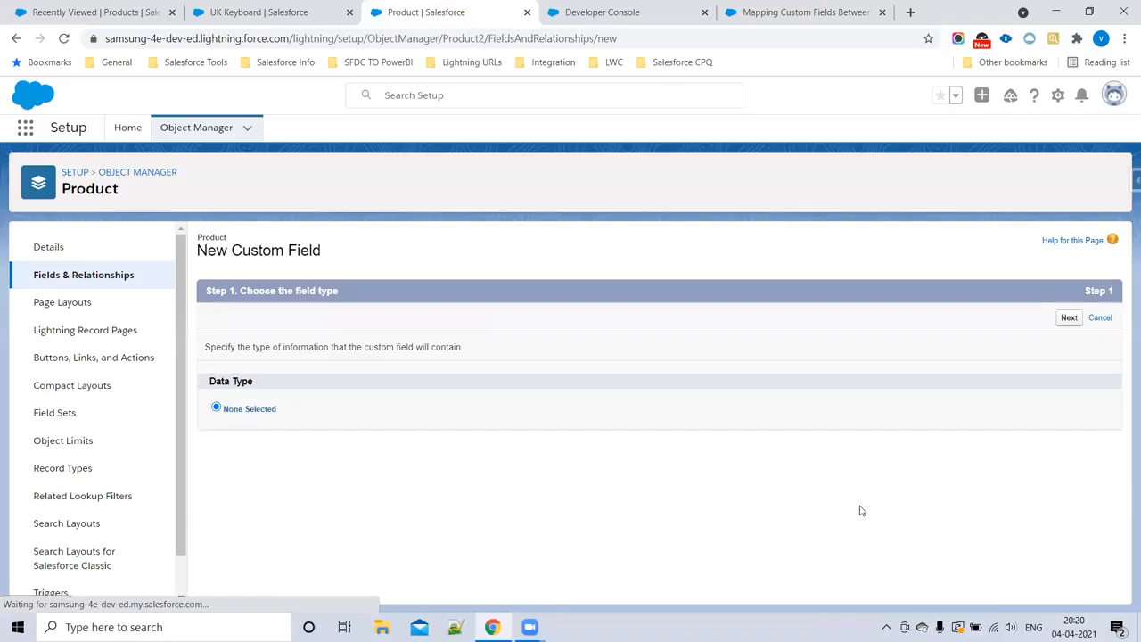
Step: Choose Picklist as the new Product field's data type and label it Ram Size, copying the name from the Guided Selling notes
scroll(377, 511, "down", 3)
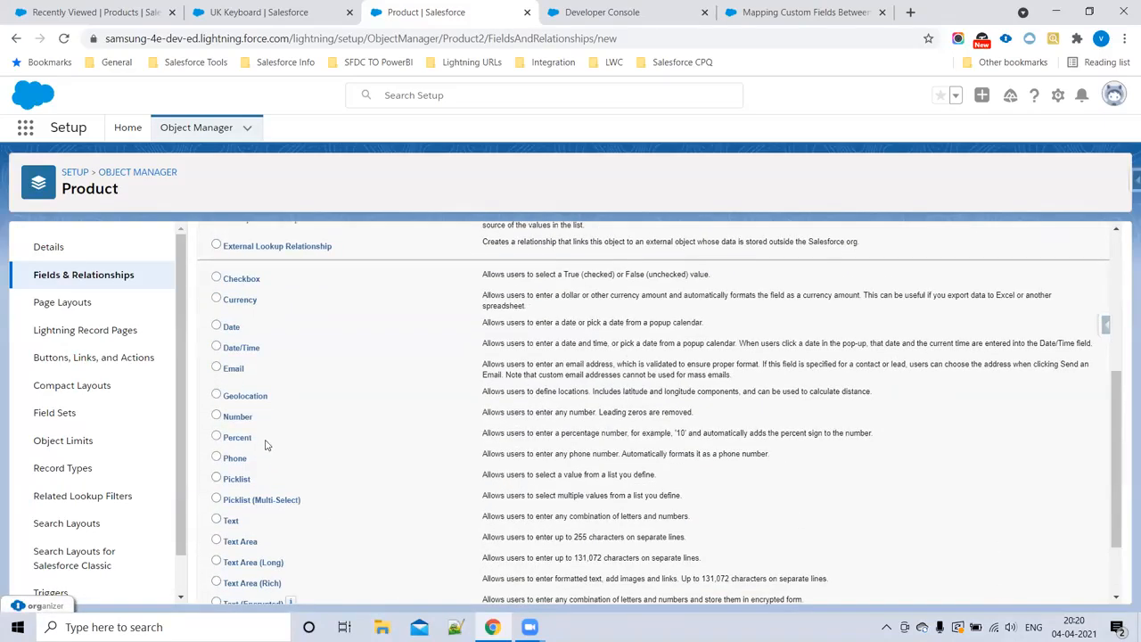
left_click(216, 478)
scroll(936, 468, "up", 3)
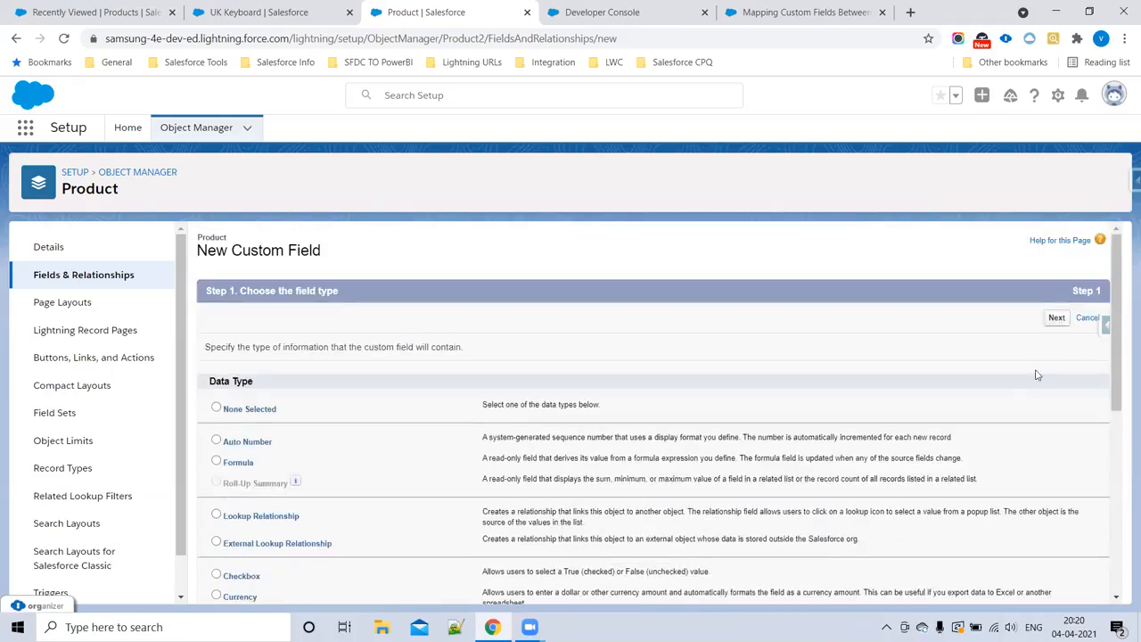
left_click(1057, 318)
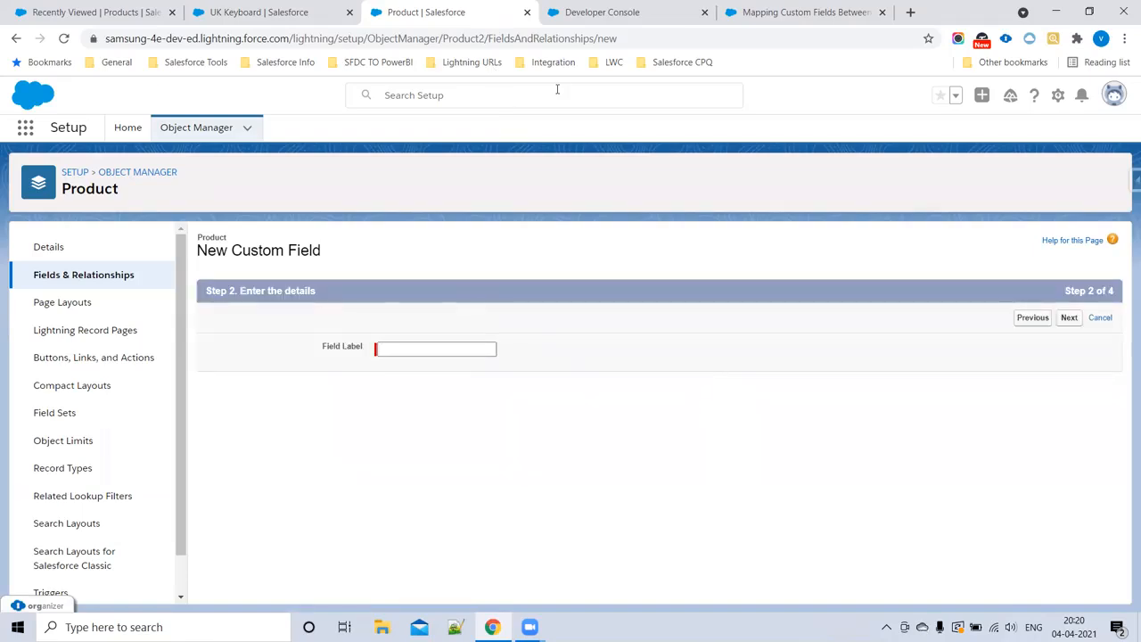
left_click(647, 9)
double_click(87, 402)
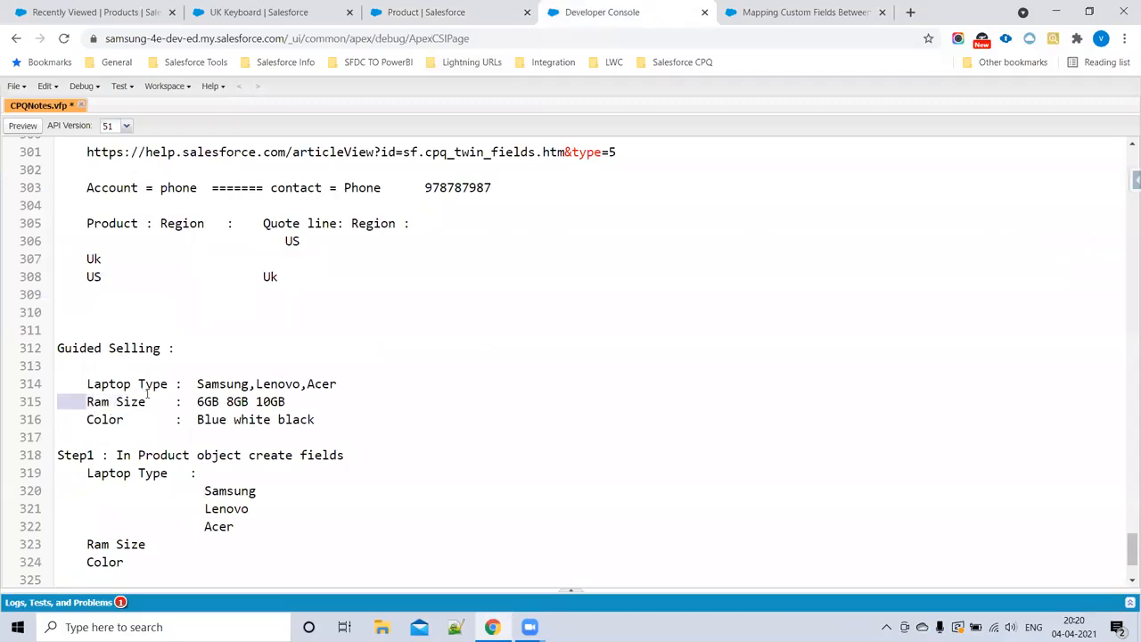
left_click_drag(88, 402, 149, 400)
key("ctrl+c")
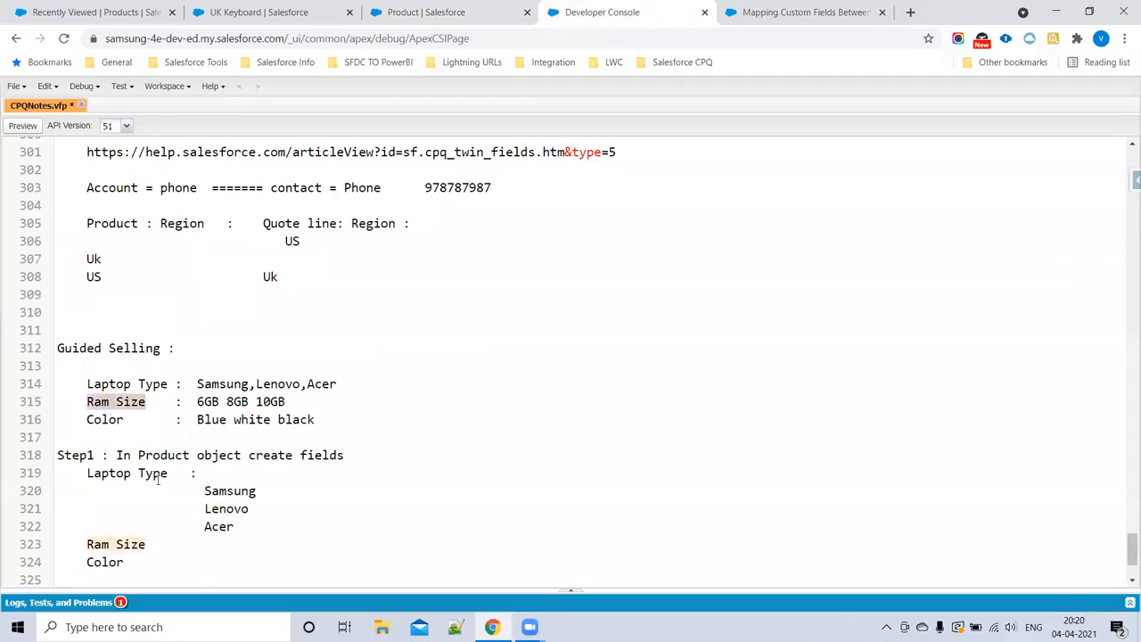
left_click(410, 12)
left_click(397, 350)
key("ctrl+v")
Step: Enter 6GB, 8GB and 10GB as the Ram Size picklist's own values, one per line
left_click(381, 403)
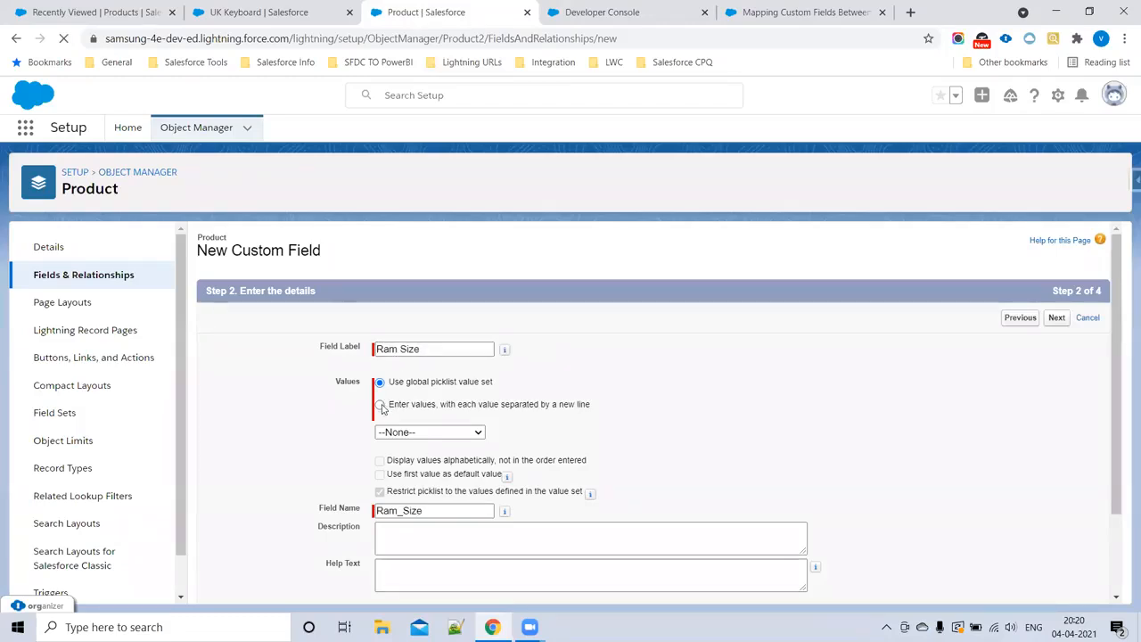
left_click(415, 465)
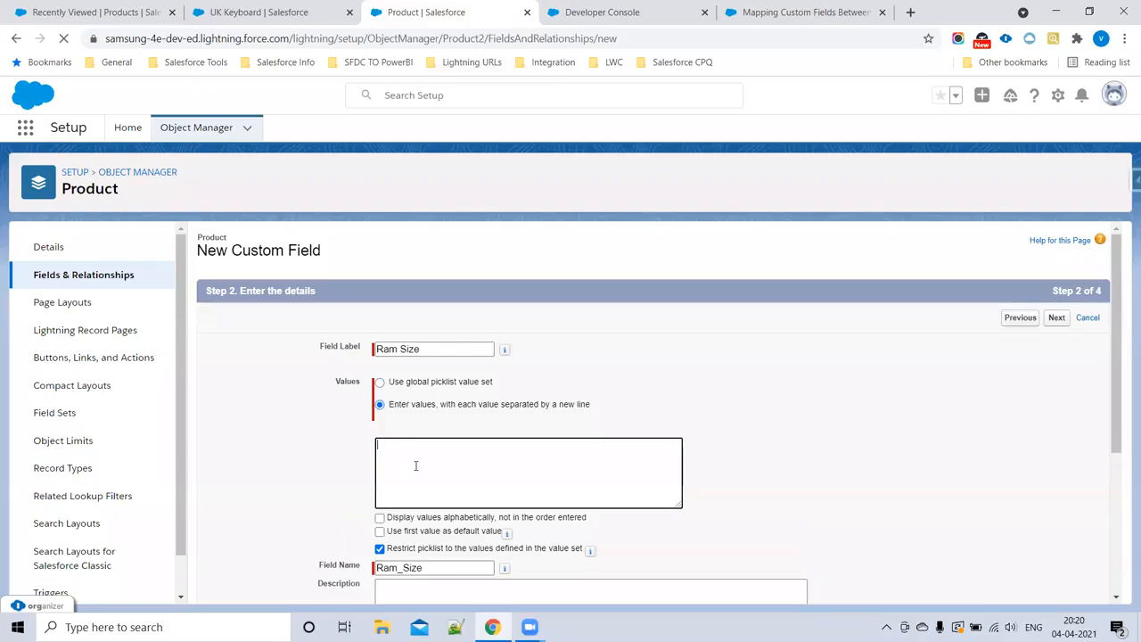
type("6gB")
type("GB")
type("10GB")
Step: Copy the three Ram Size values into the Step1 notes on new lines beneath Ram Size
key("ctrl+a")
key("ctrl+c")
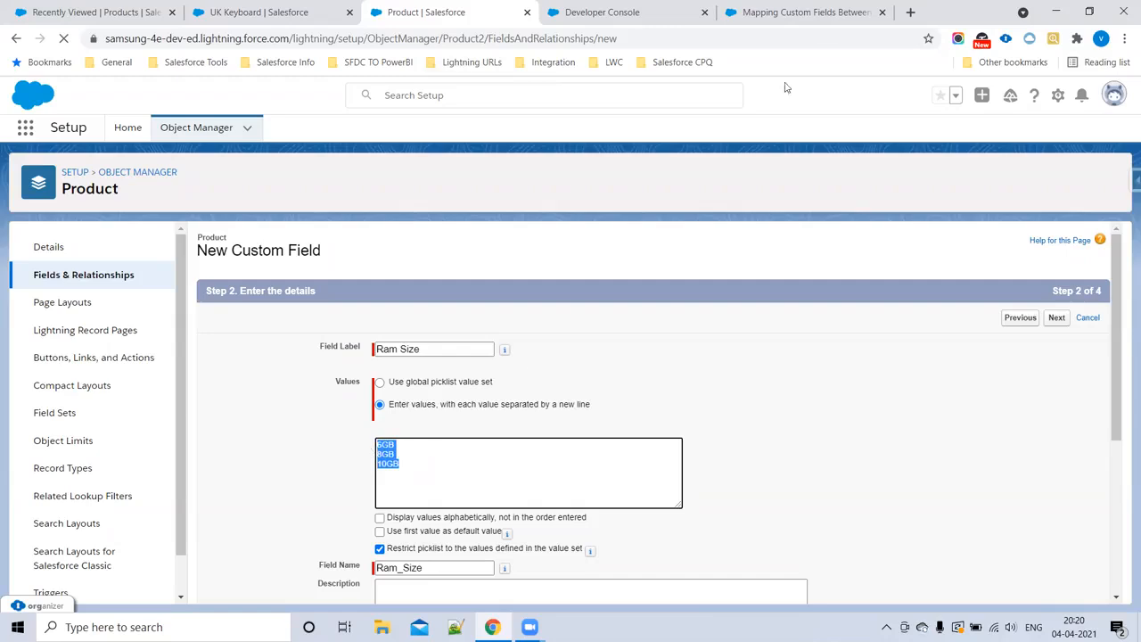
left_click(694, 7)
scroll(334, 433, "down", 3)
left_click(173, 416)
key("Return")
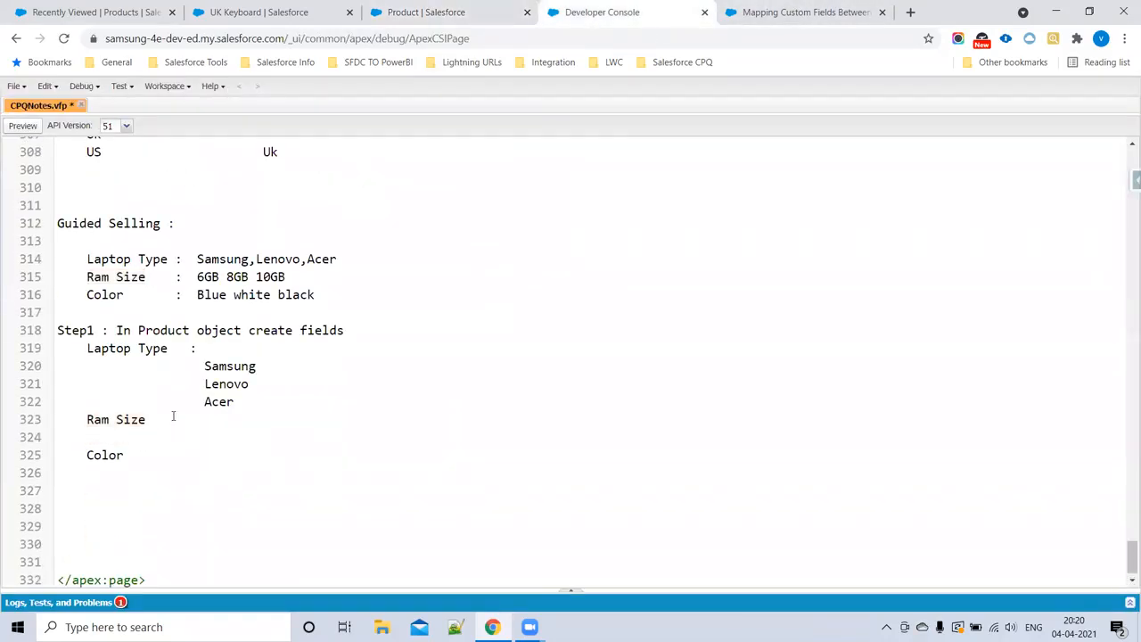
key("ctrl+v")
Step: Indent 6GB, 8GB and 10GB in the Step1 notes to line up under the Laptop Type values
left_click_drag(71, 438, 126, 470)
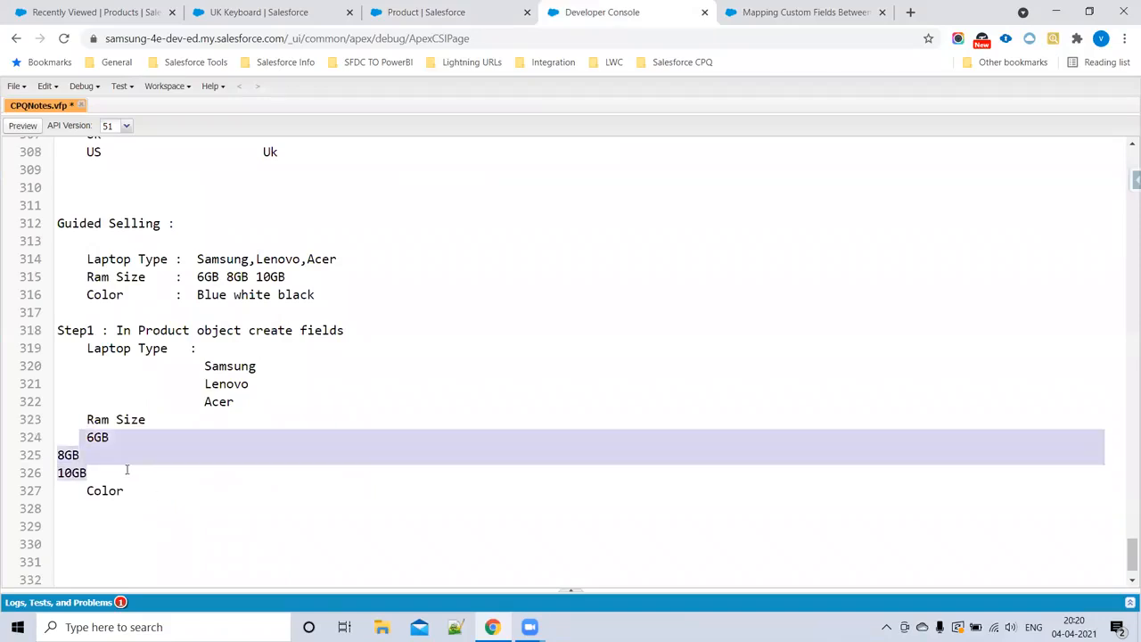
key("Tab")
key("Tab")
key("Tab")
key("Tab")
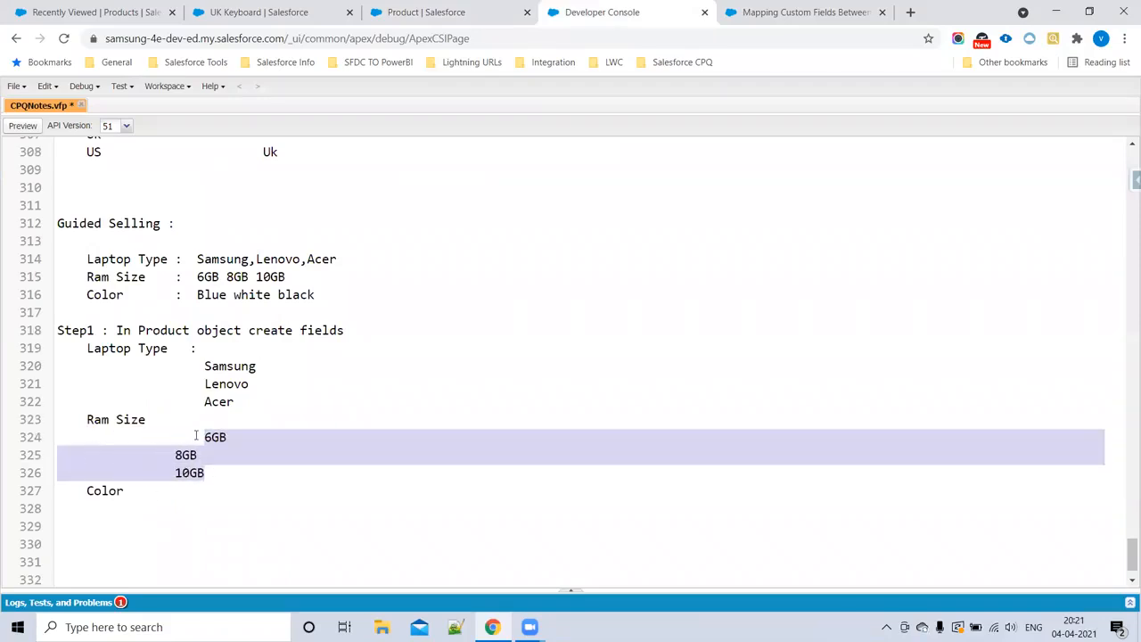
left_click(176, 455)
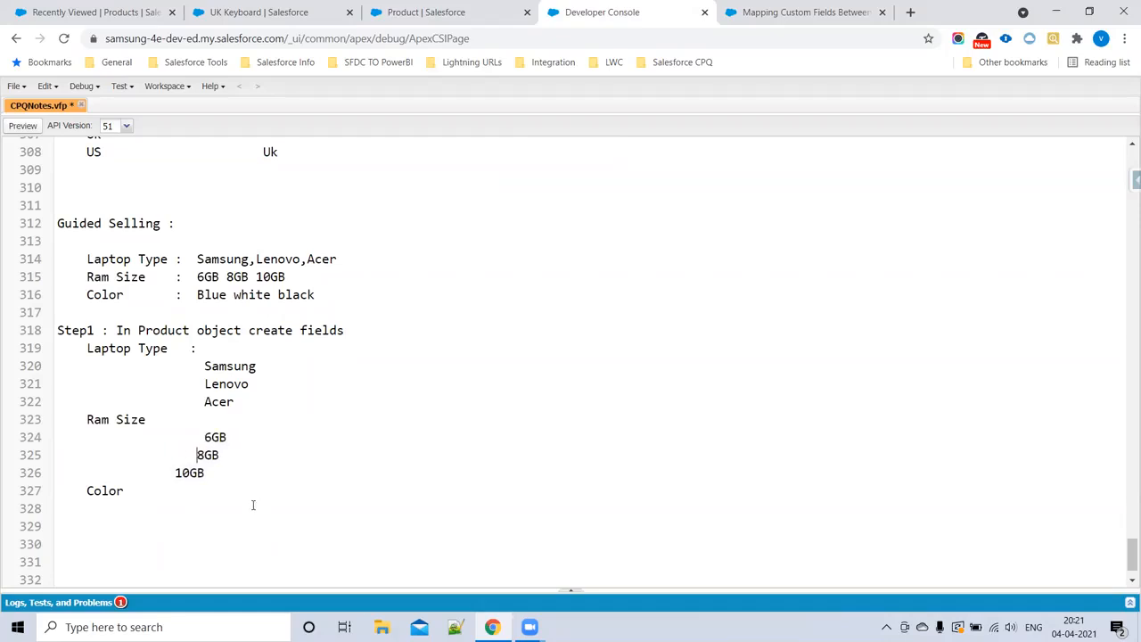
left_click(176, 473)
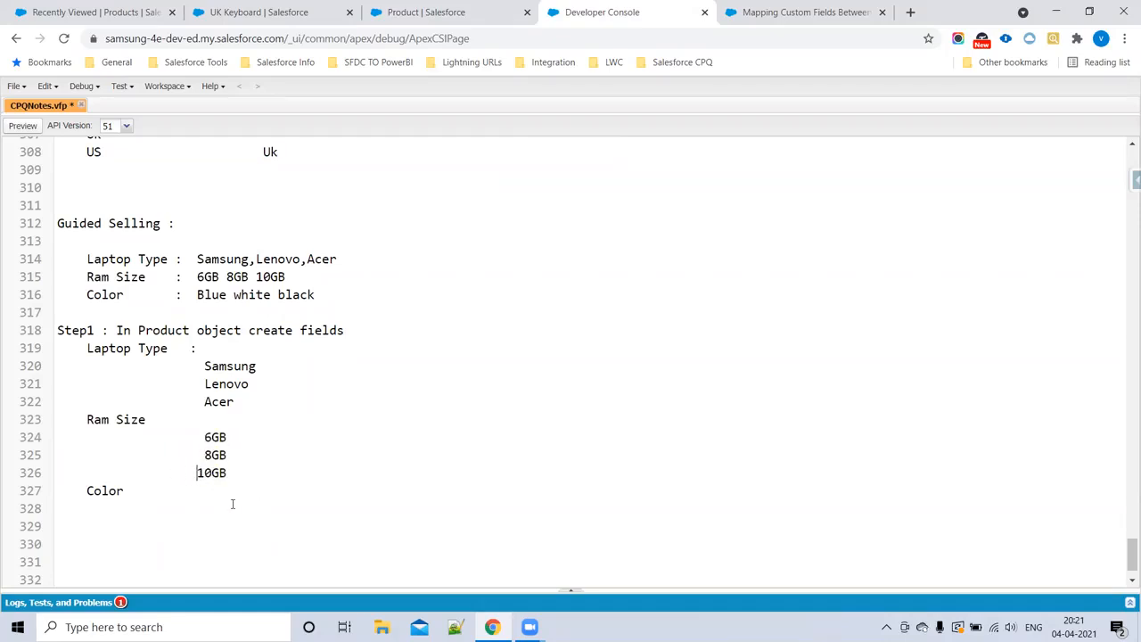
Step: Make Ram Size visible to all profiles, exclude it from Product Layout, and save it while starting another new field
left_click(399, 9)
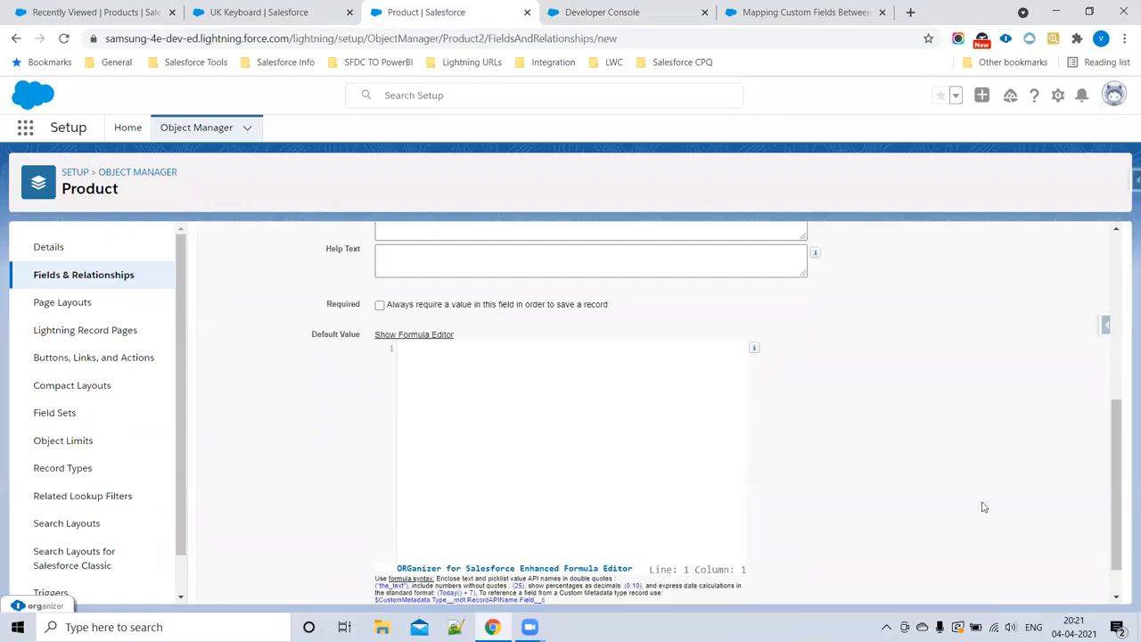
left_click(1056, 319)
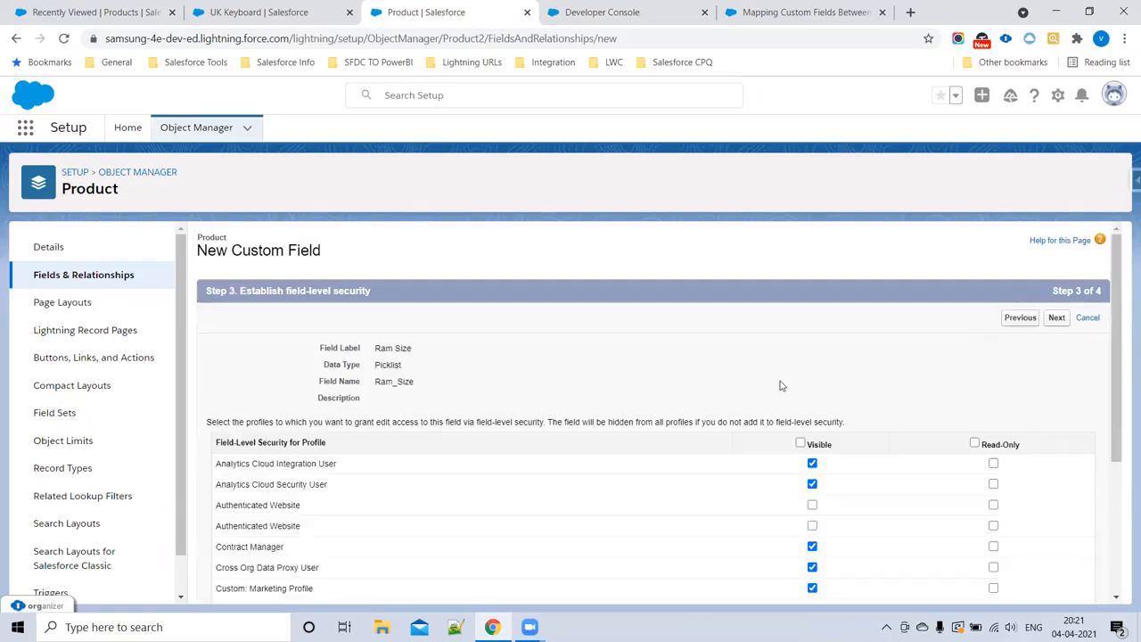
left_click(800, 444)
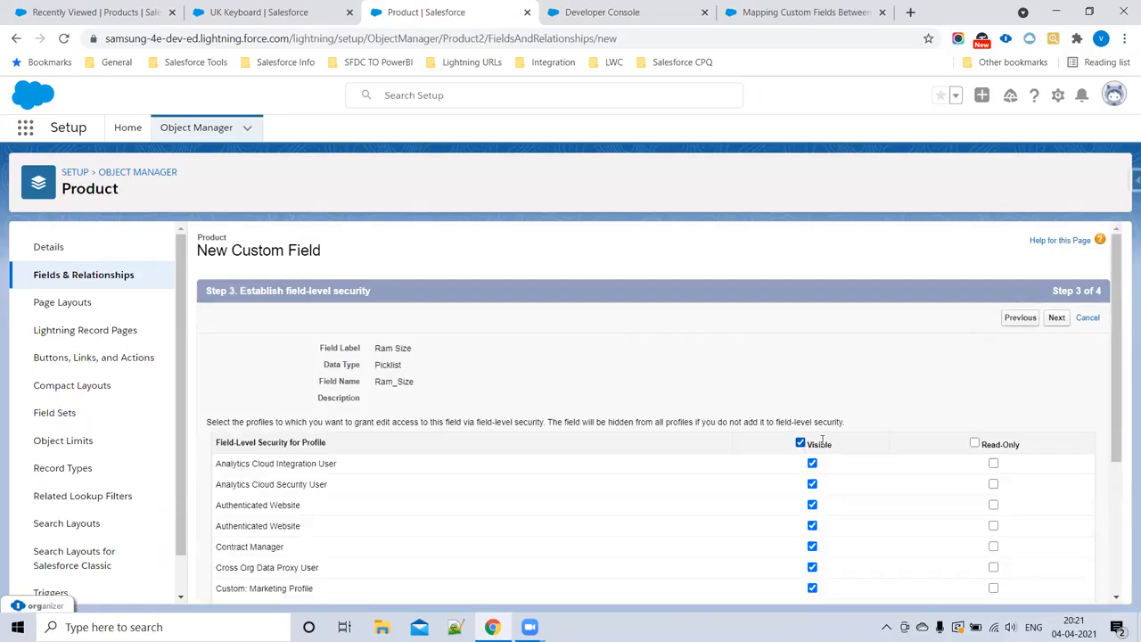
left_click(1057, 317)
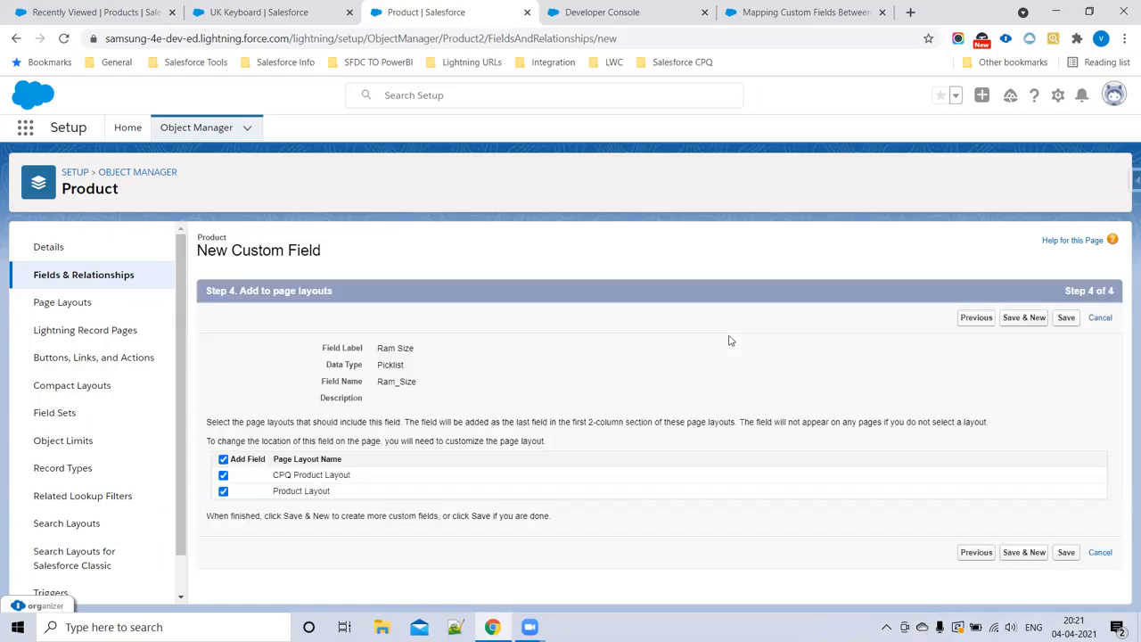
left_click(223, 491)
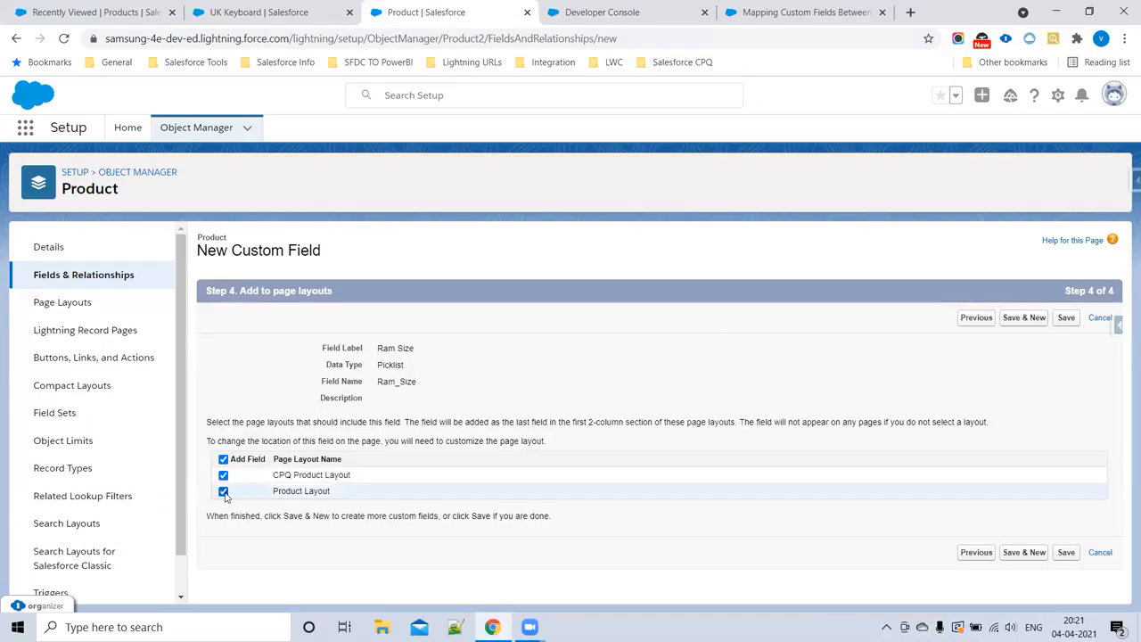
left_click(1023, 553)
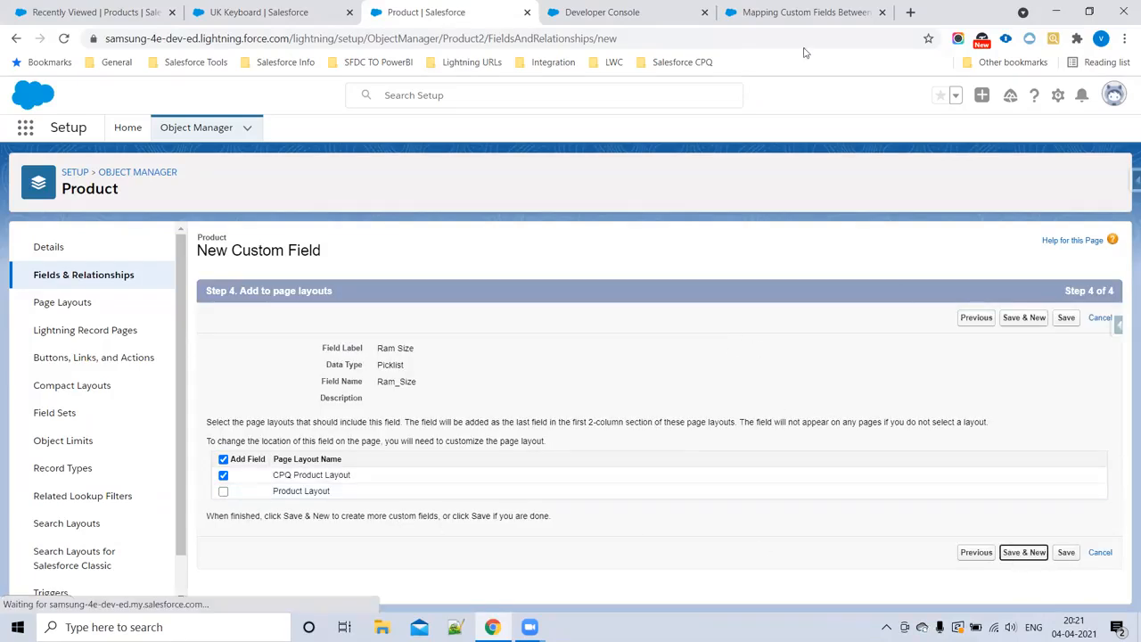
Step: Choose Picklist as the data type for the third Product field and label it Color, as in the Step1 notes
left_click(612, 11)
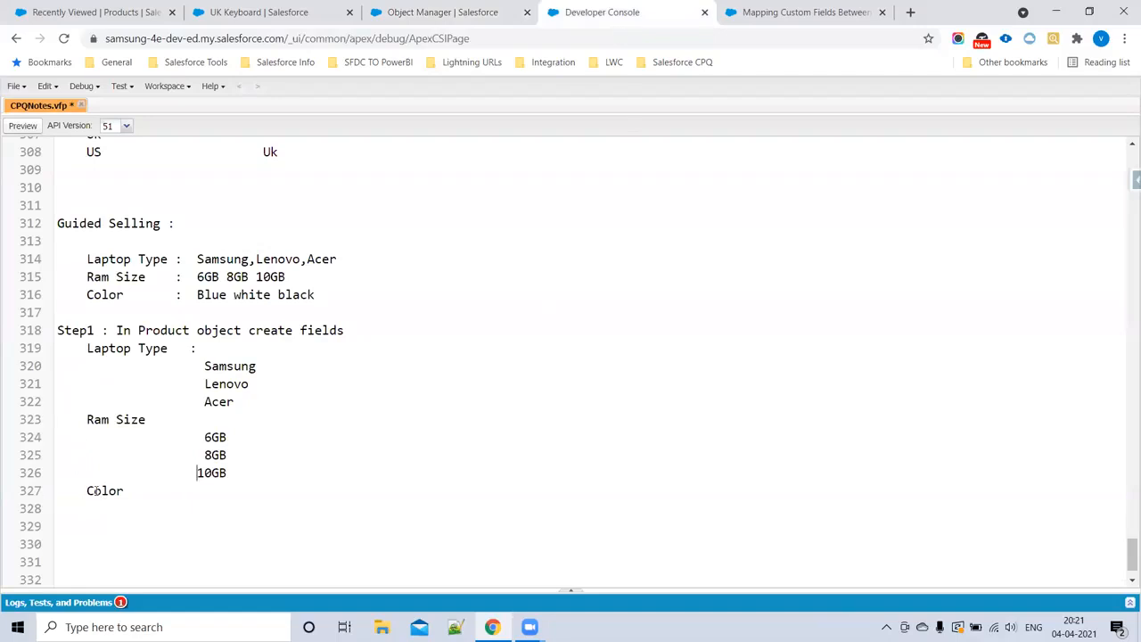
left_click_drag(87, 490, 129, 496)
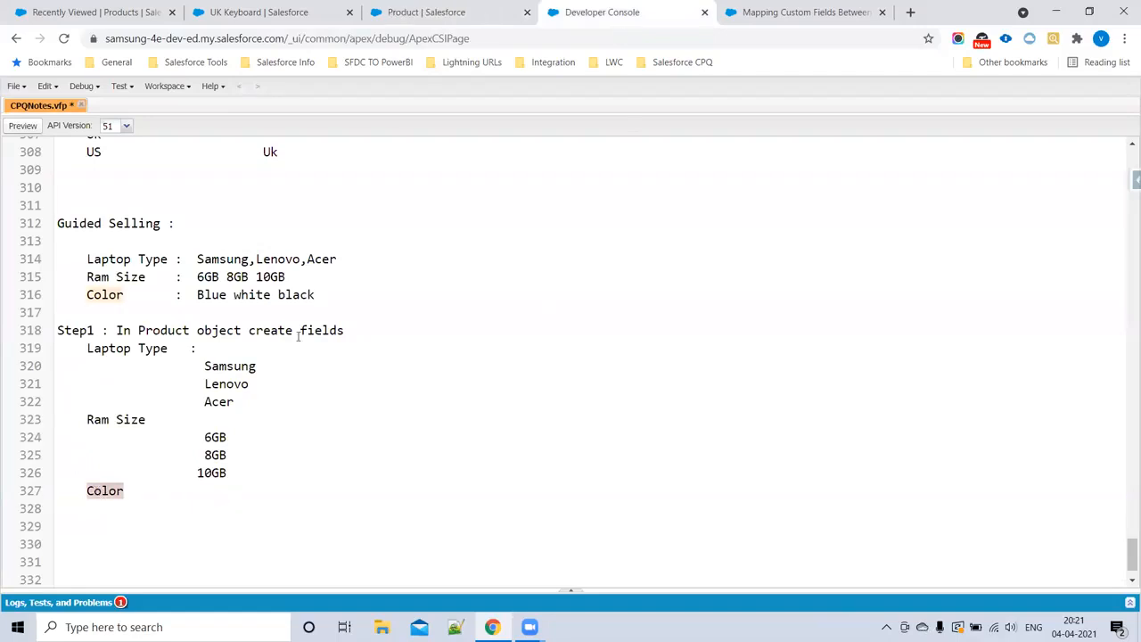
left_click(401, 11)
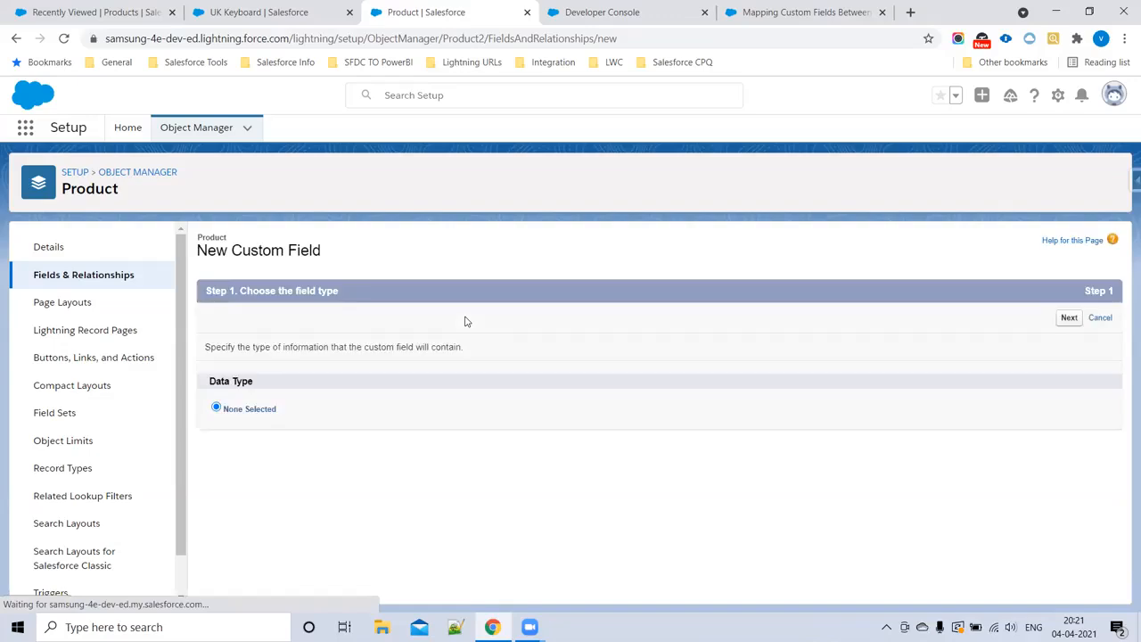
scroll(318, 433, "down", 4)
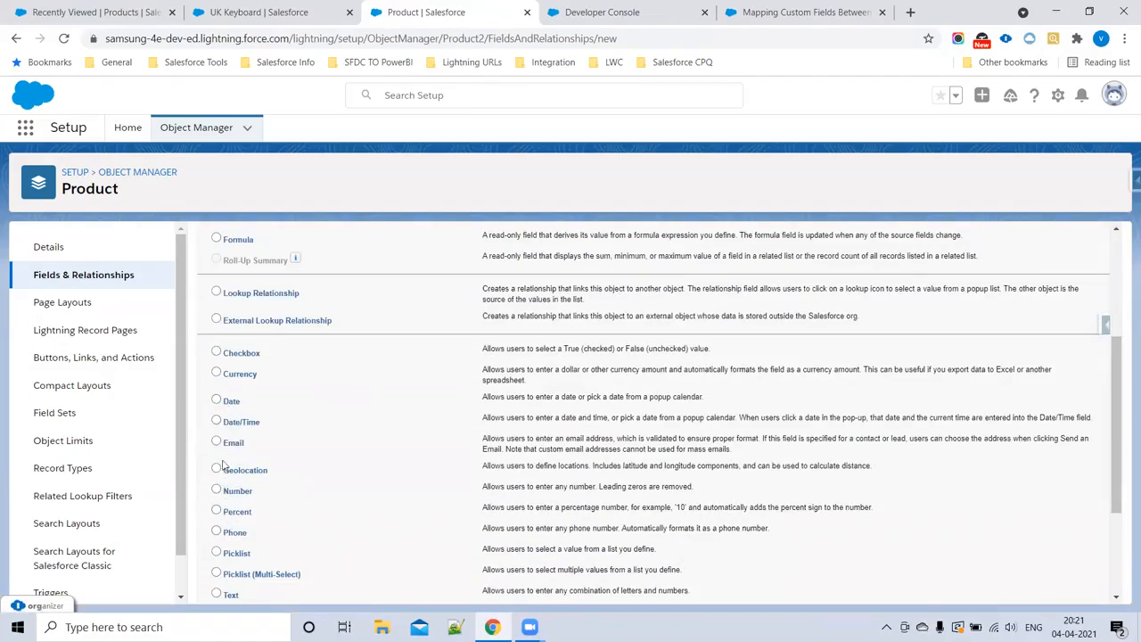
scroll(1066, 381, "up", 3)
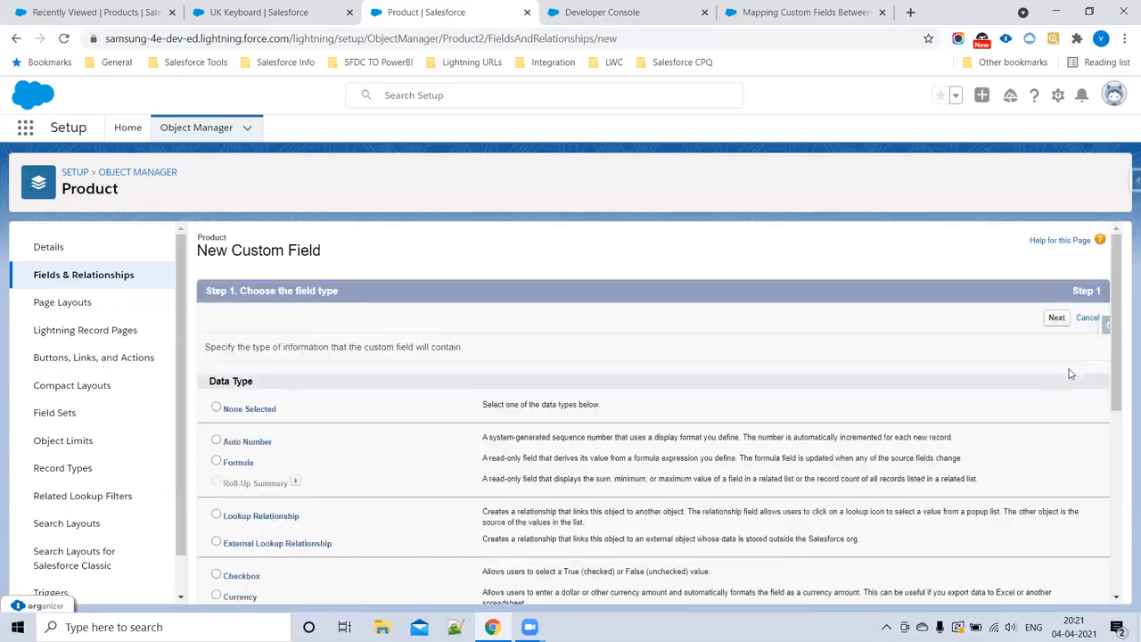
left_click(1056, 320)
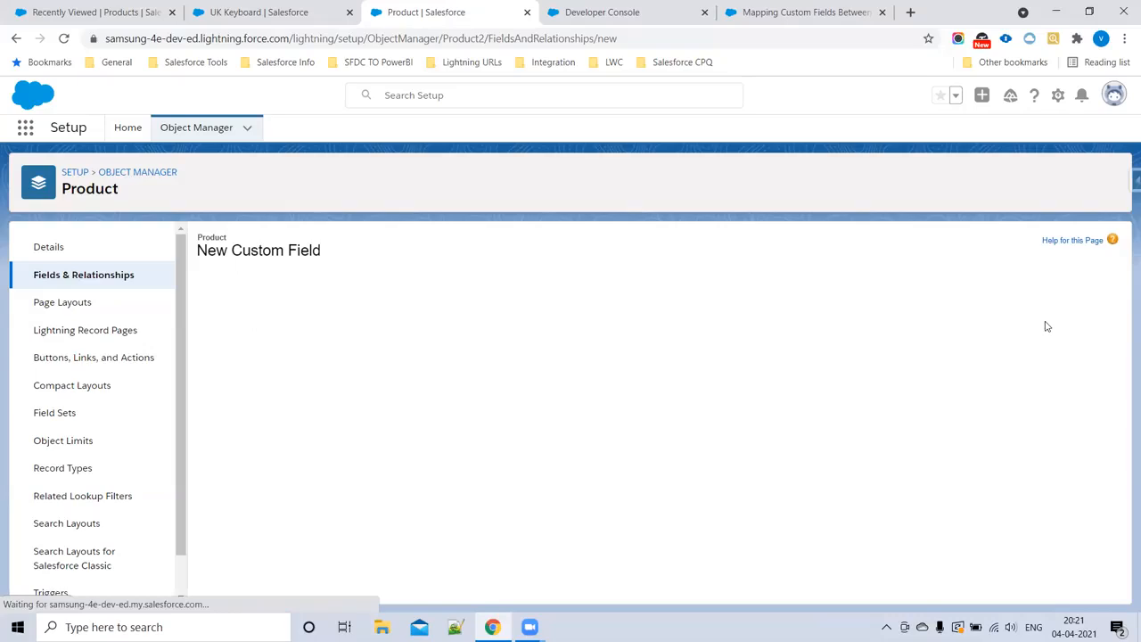
left_click(426, 351)
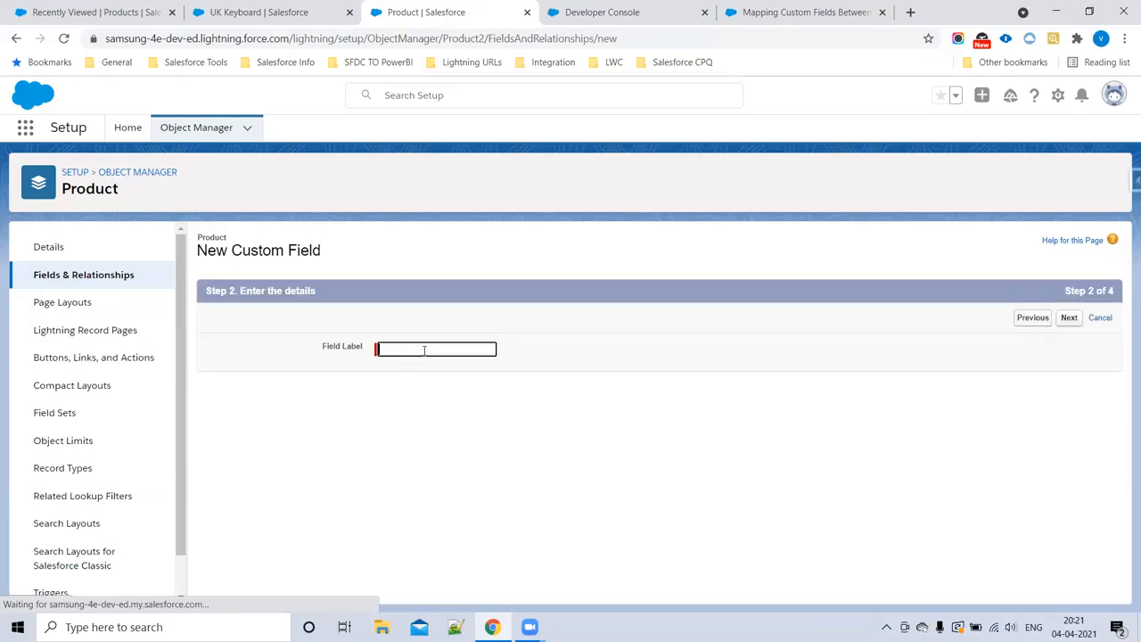
type("Color")
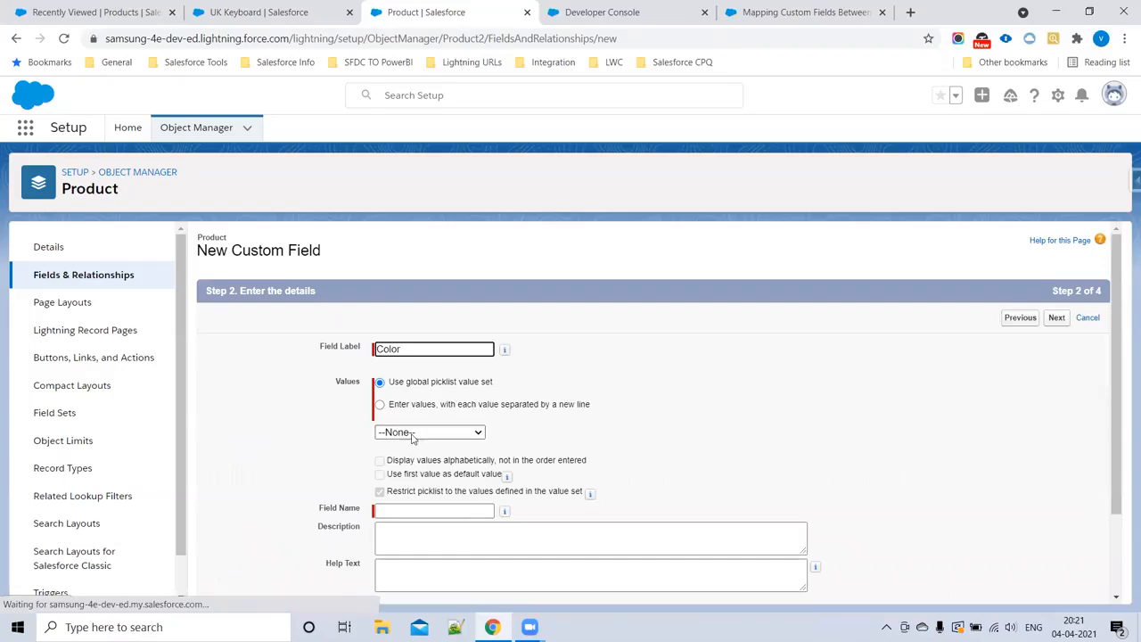
Step: Enter Blue, Black and White as the Color picklist's own values, one per line
left_click(385, 405)
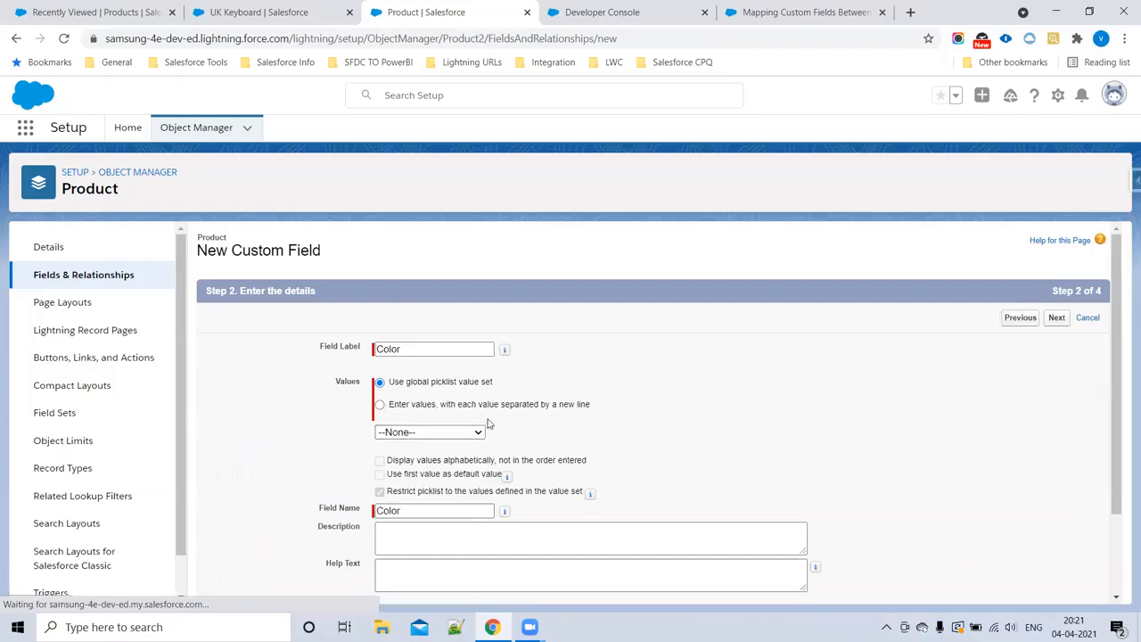
left_click(380, 405)
left_click(398, 450)
type("Blue Black Whit")
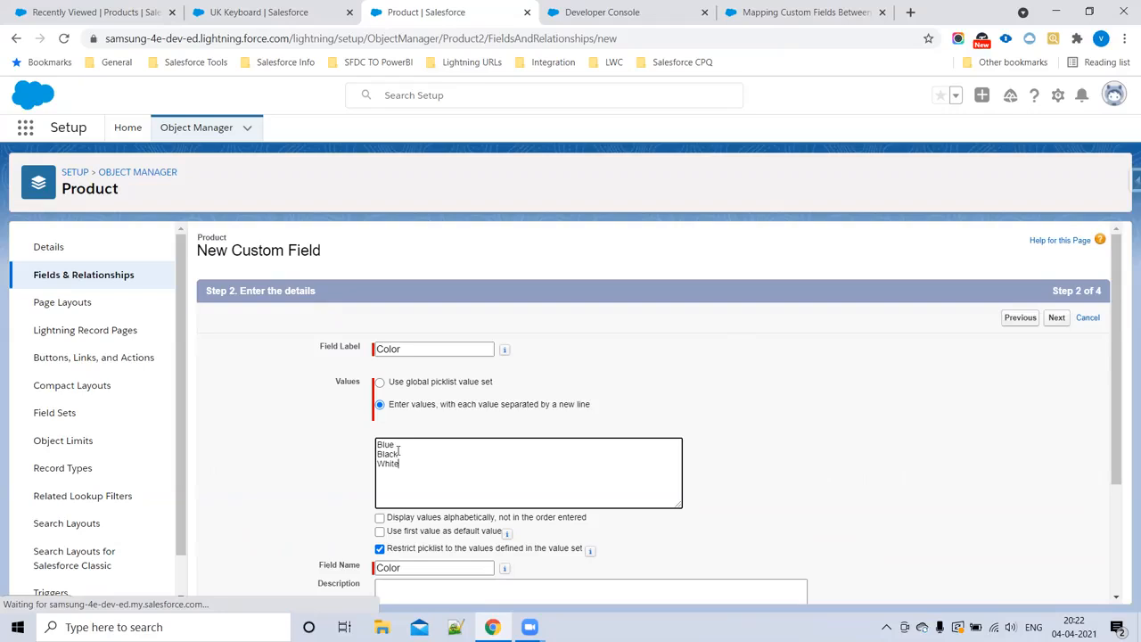
Step: Copy the Color picklist's values, advance the field to field-level security, and paste the values under Color in the Step1 notes
key("ctrl+a")
key("ctrl+c")
left_click(1057, 317)
left_click(678, 11)
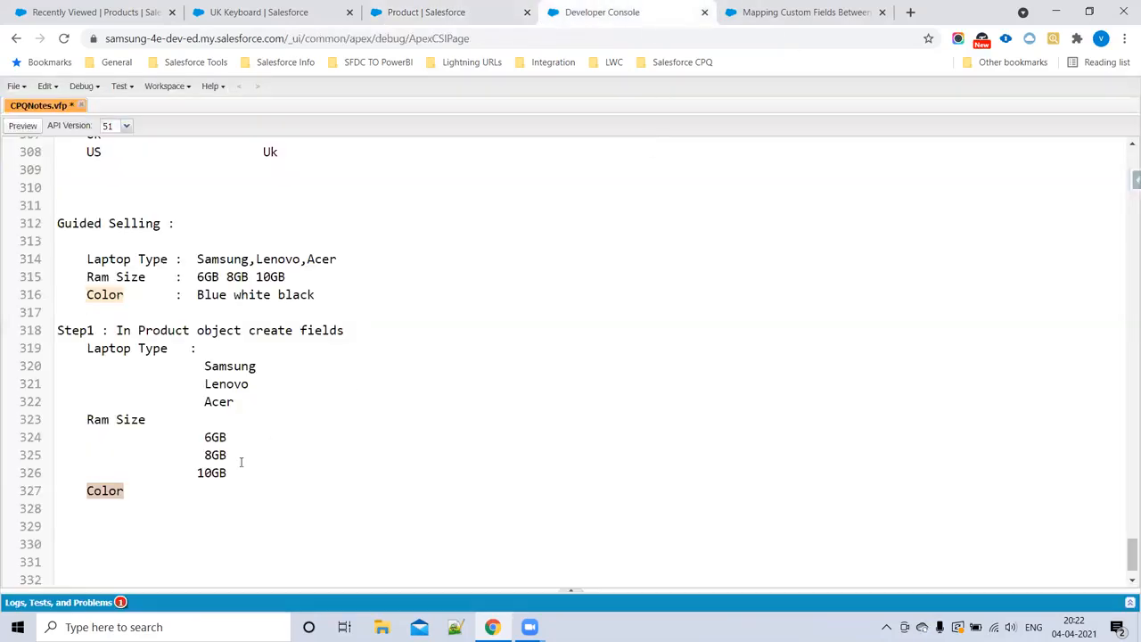
left_click(168, 492)
key("Return")
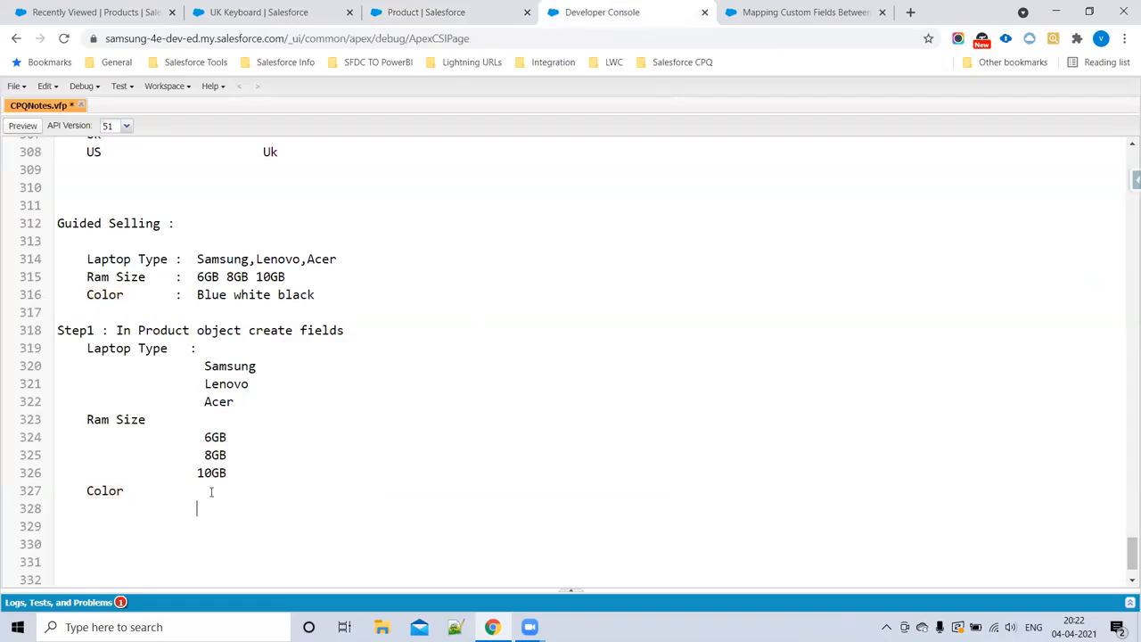
key("ctrl+v")
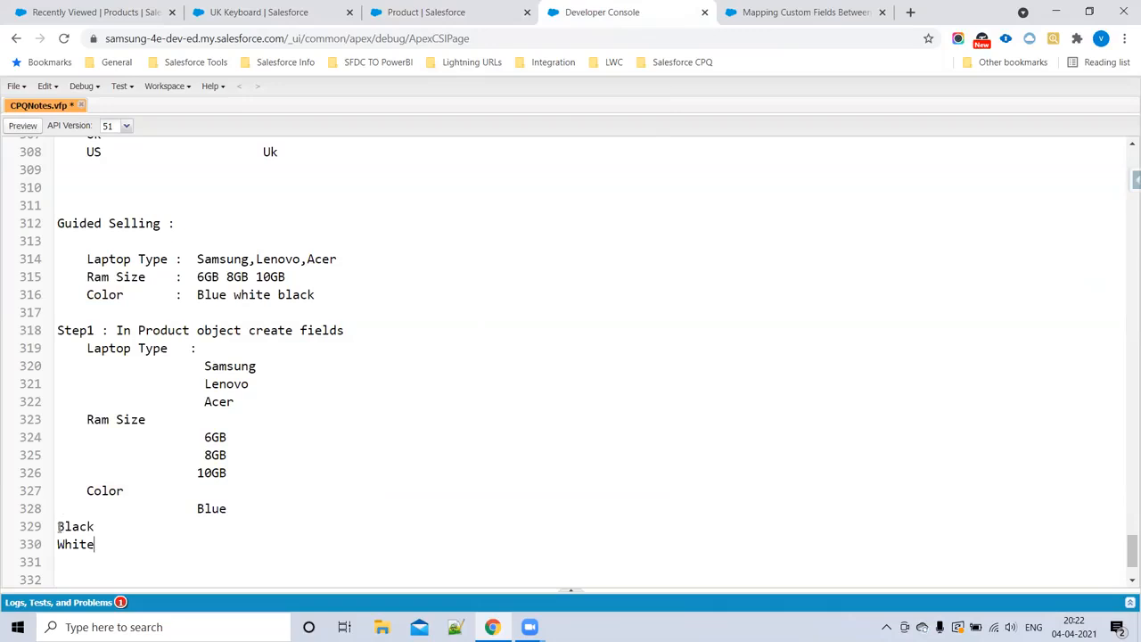
Step: Indent Blue, Black and White in the Step1 notes to line up as values beneath Color
left_click_drag(58, 526, 98, 542)
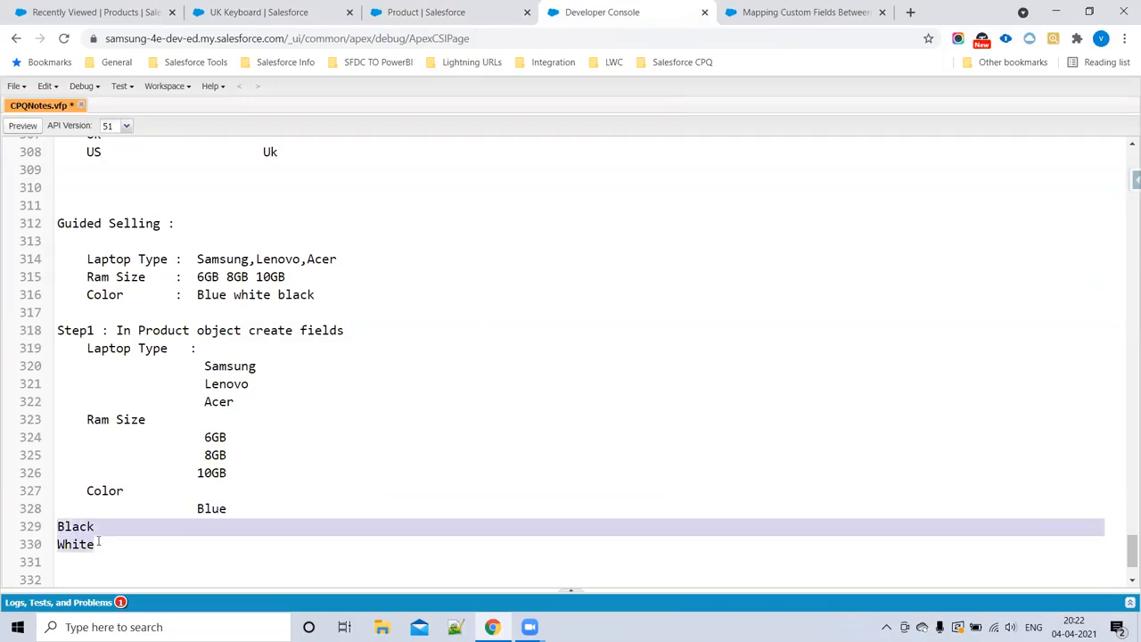
key("Tab")
key("Tab")
key("Tab")
key("Tab")
key("Tab")
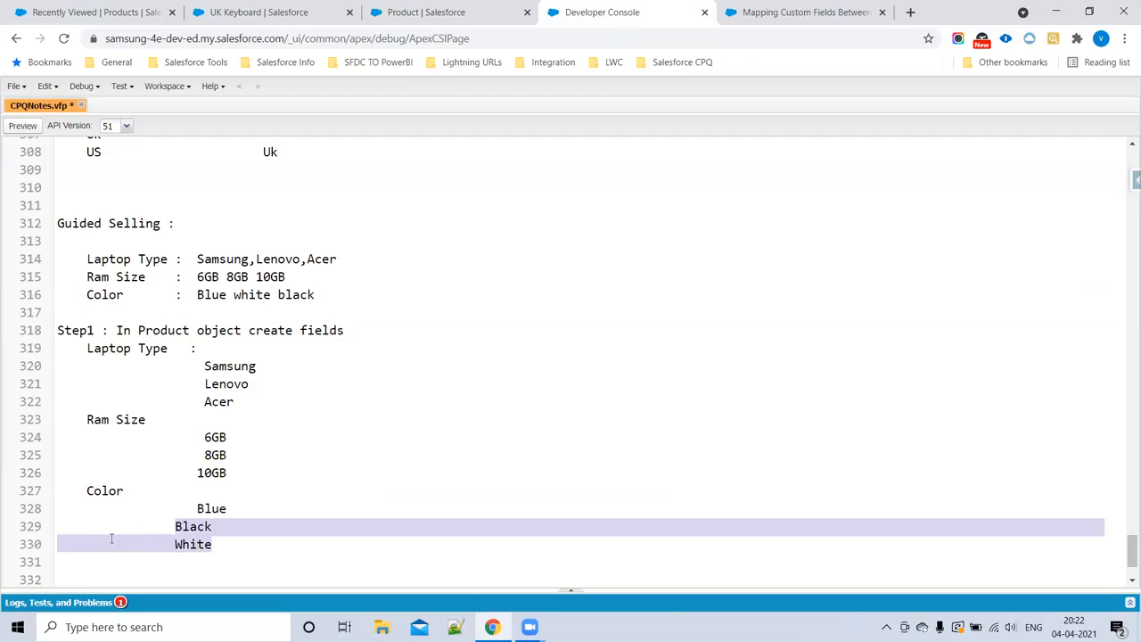
left_click(187, 508)
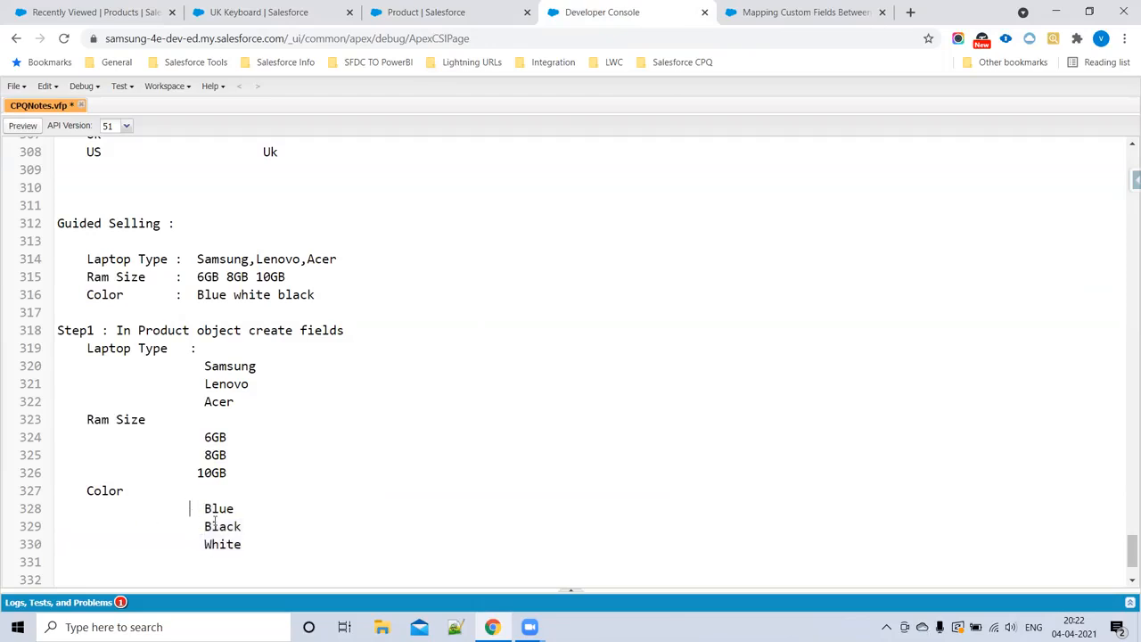
Step: Continue the Color field past its profile visibility, exclude it from Product Layout, and save it
left_click(443, 11)
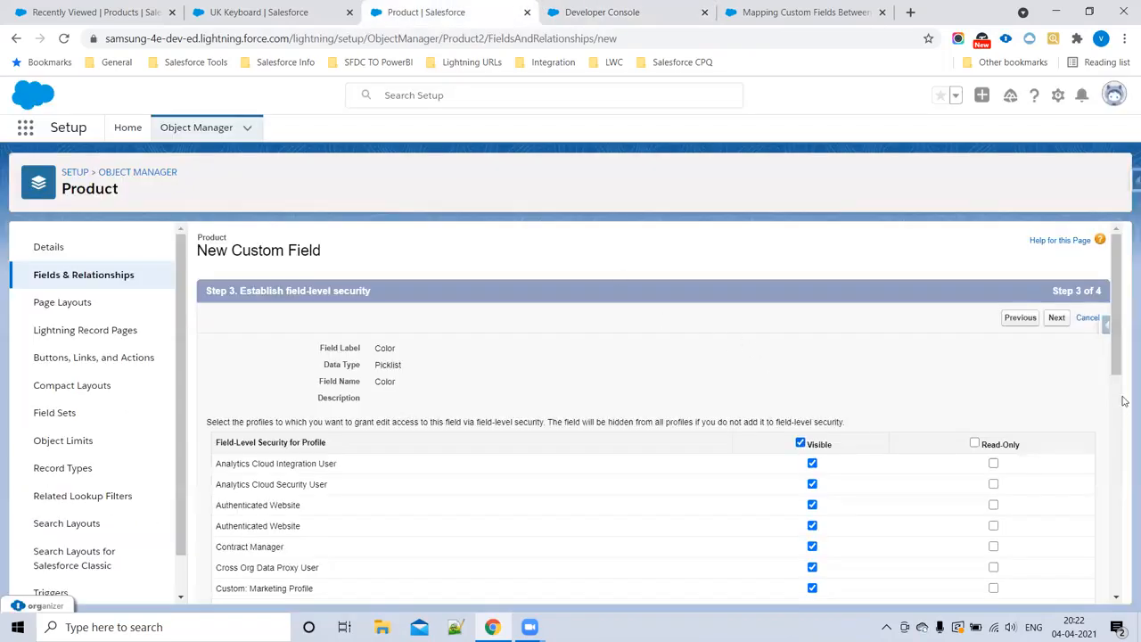
left_click(1060, 319)
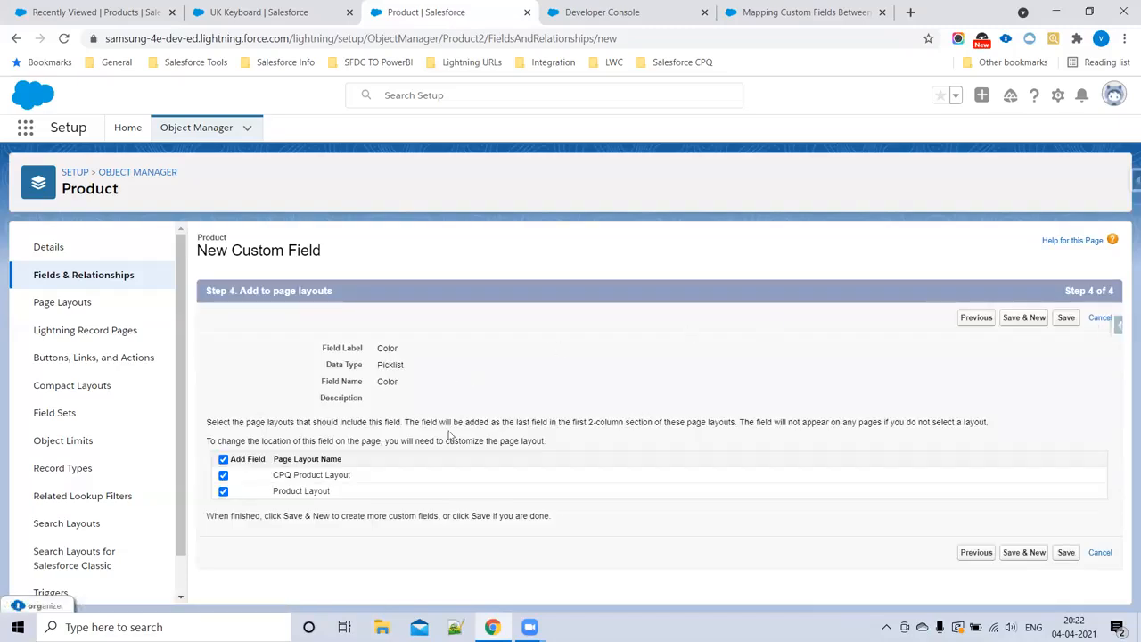
left_click(223, 491)
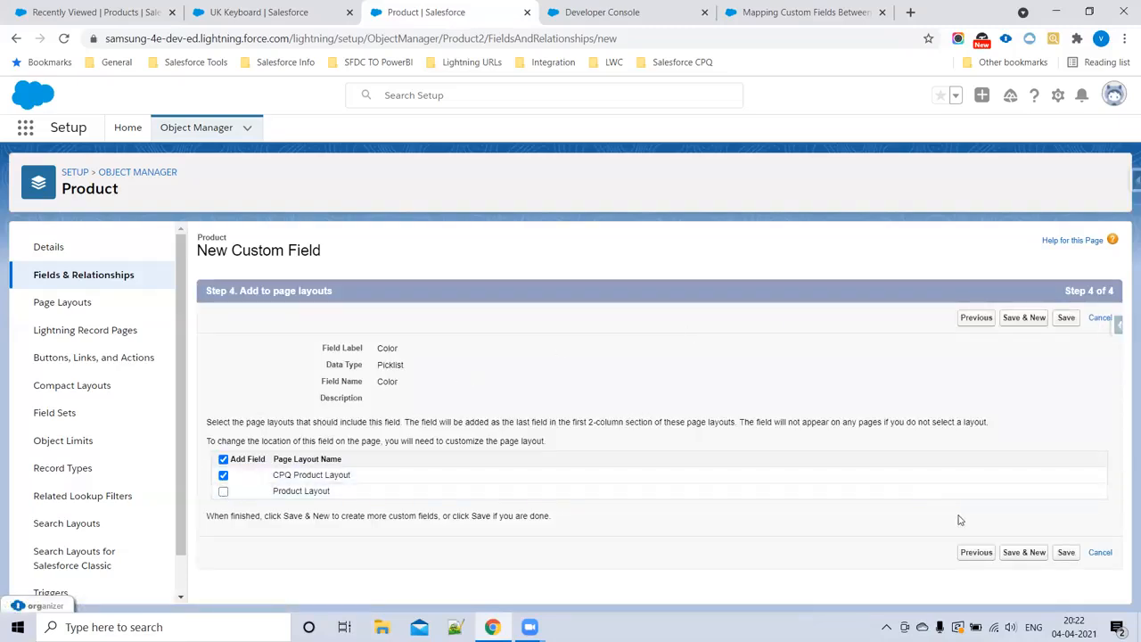
left_click(1063, 553)
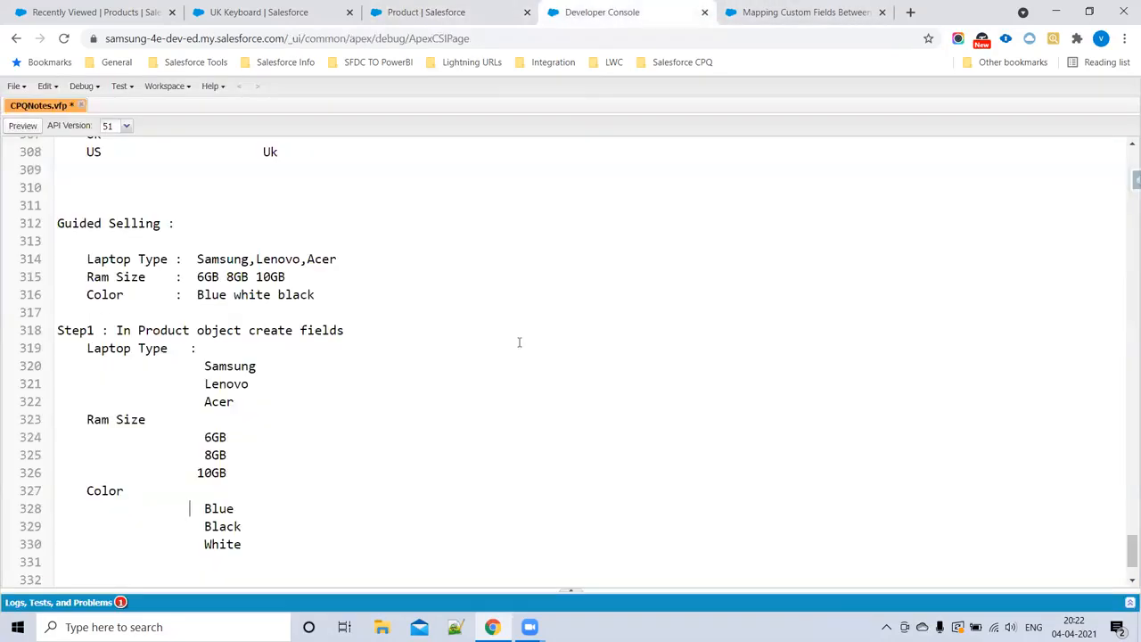
Step: Add the heading "Step2 : Process Input" to the notes below the Step1 field list
left_click(616, 13)
left_click_drag(76, 349, 207, 557)
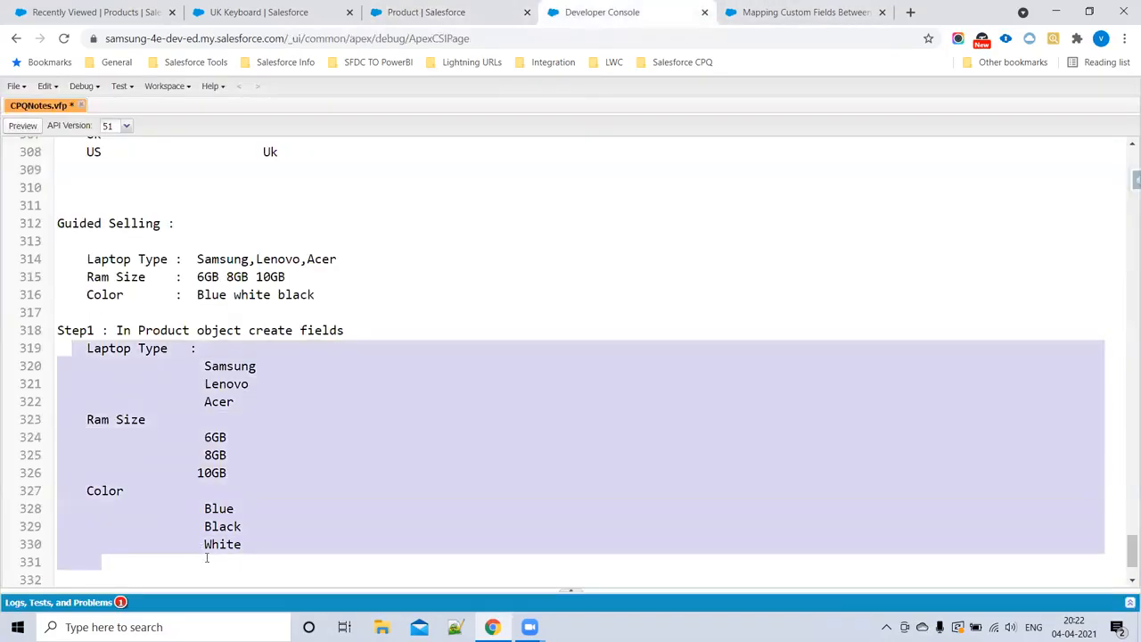
left_click(253, 547)
key("Return")
key("Return")
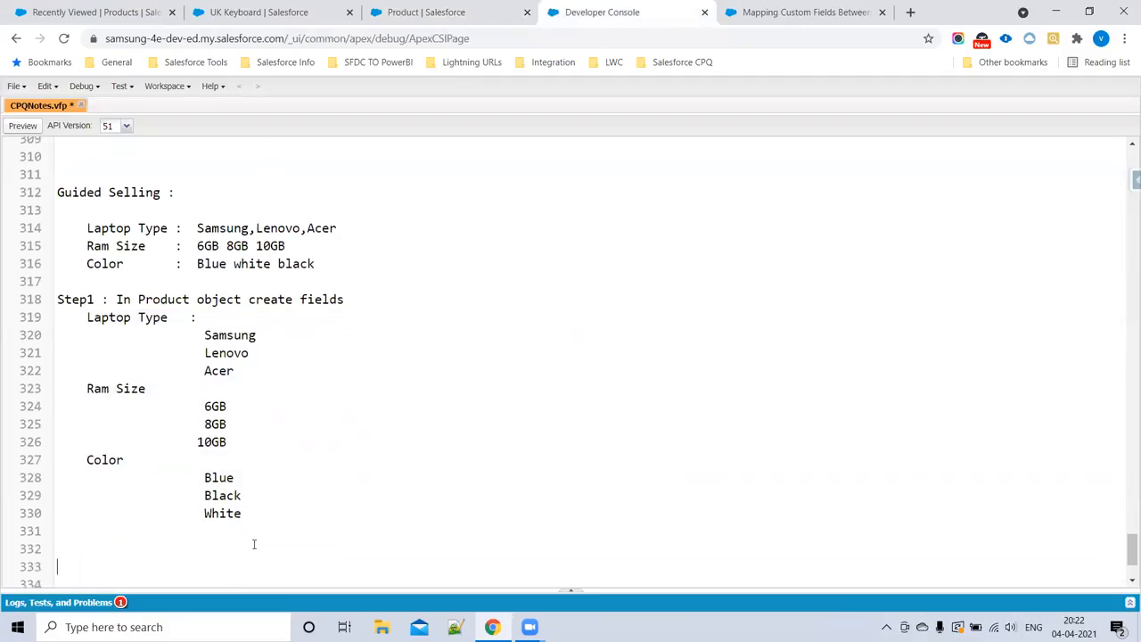
type("Step1")
key("BackSpace")
type("2 :")
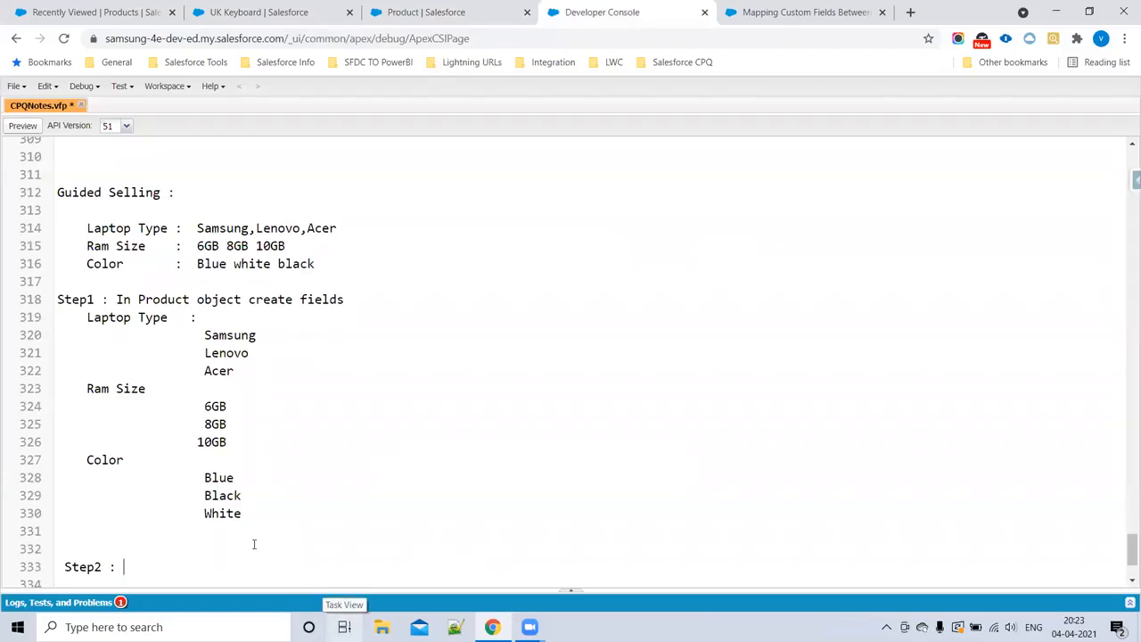
type("Process ")
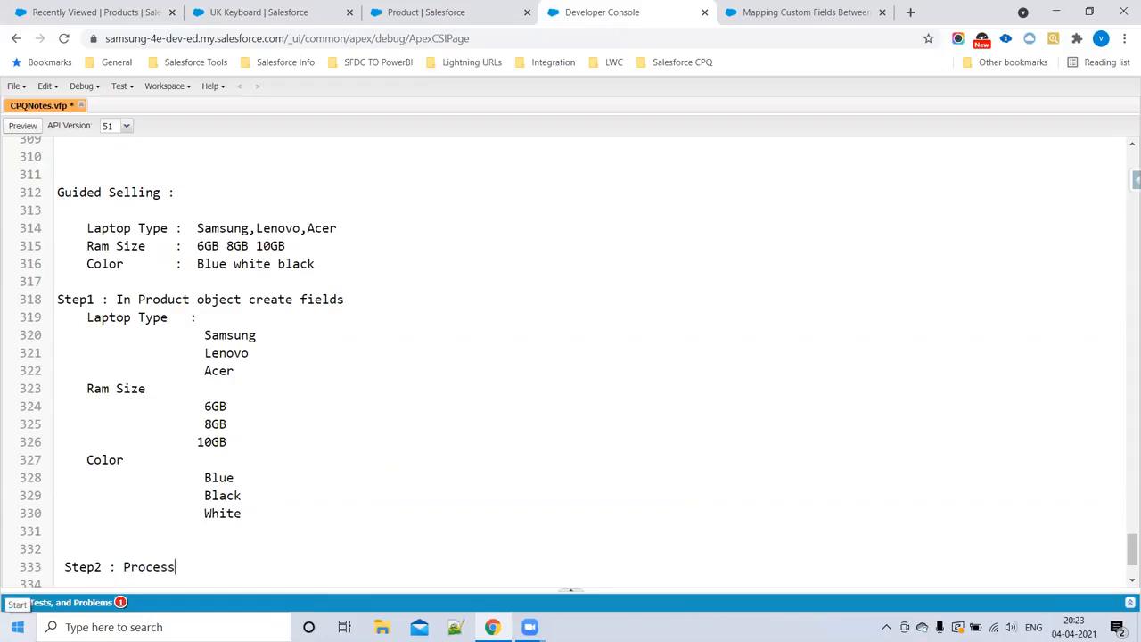
type("Input")
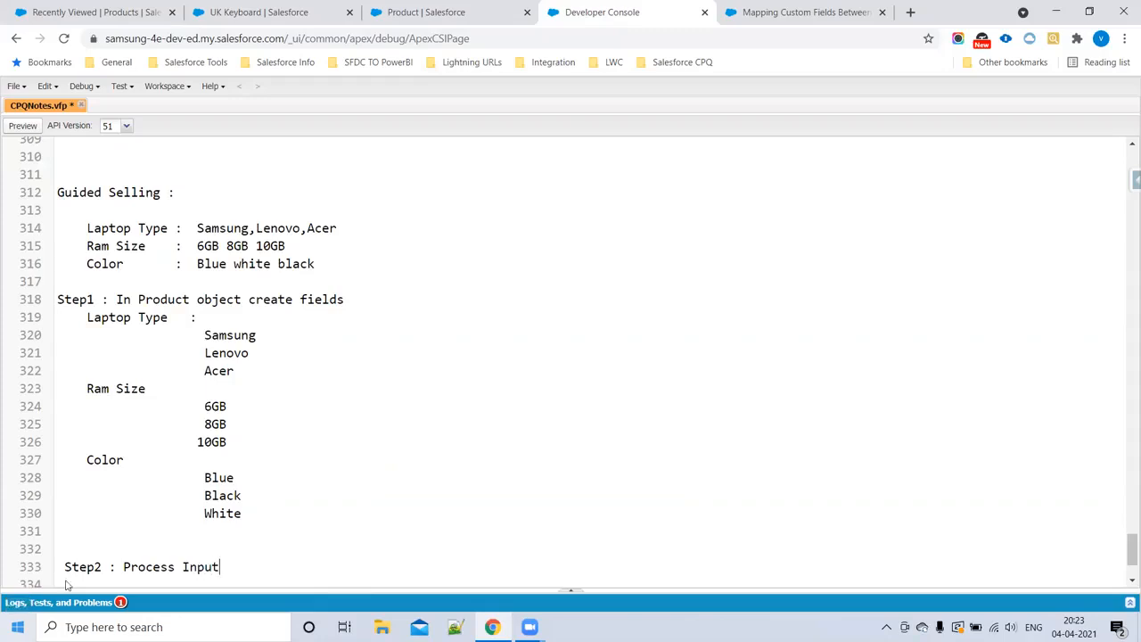
scroll(90, 503, "down", 3)
left_click_drag(124, 444, 235, 437)
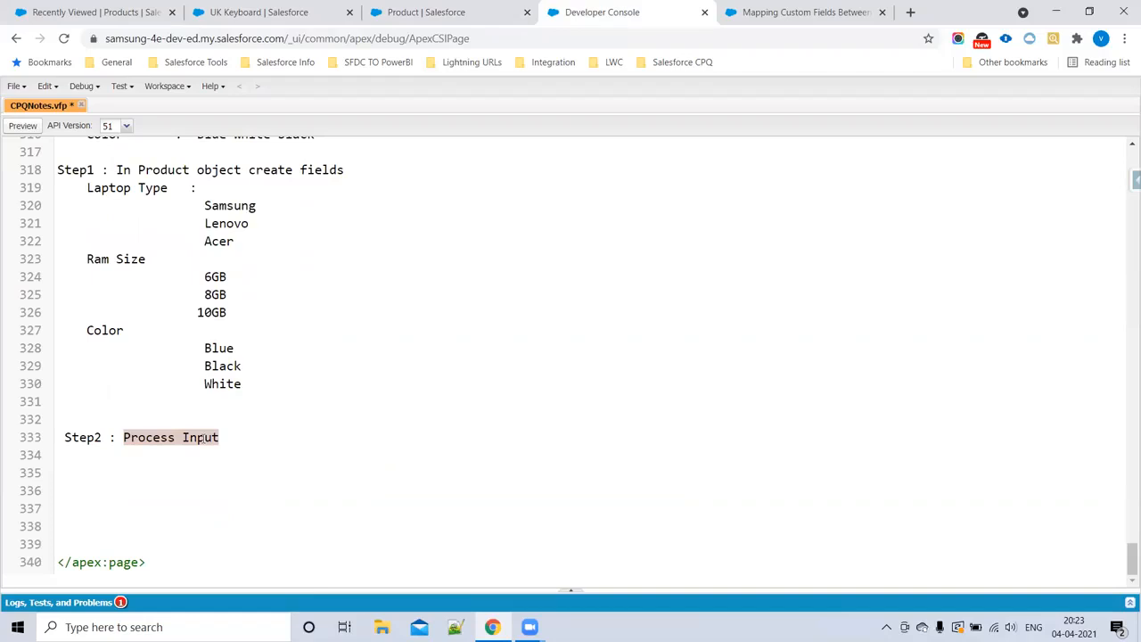
left_click_drag(124, 438, 242, 441)
left_click_drag(81, 188, 300, 394)
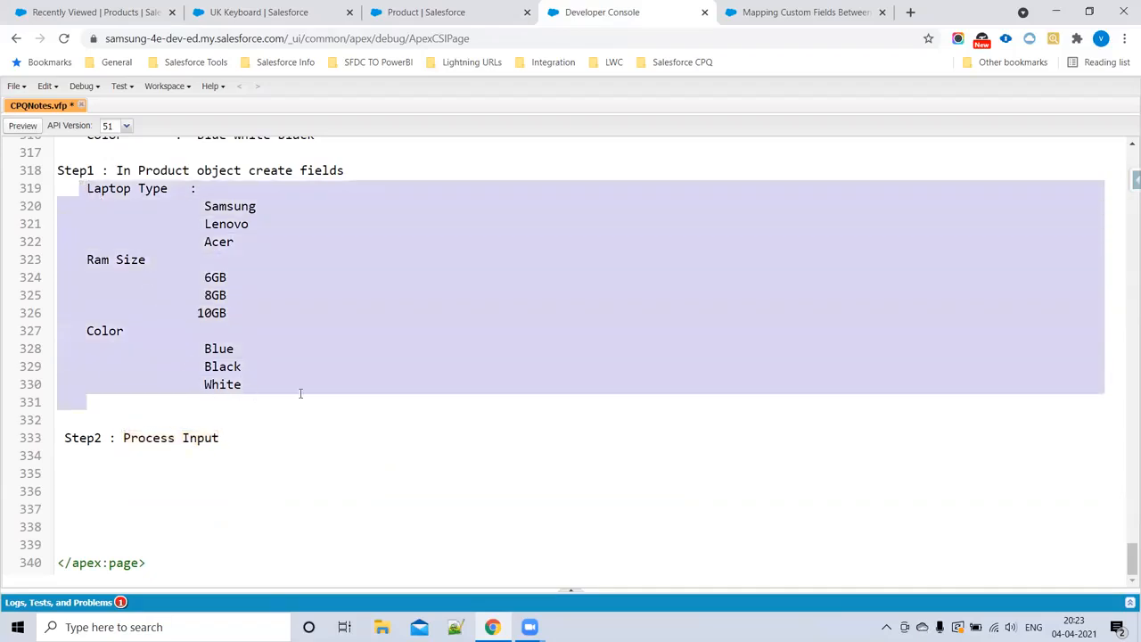
left_click(300, 393)
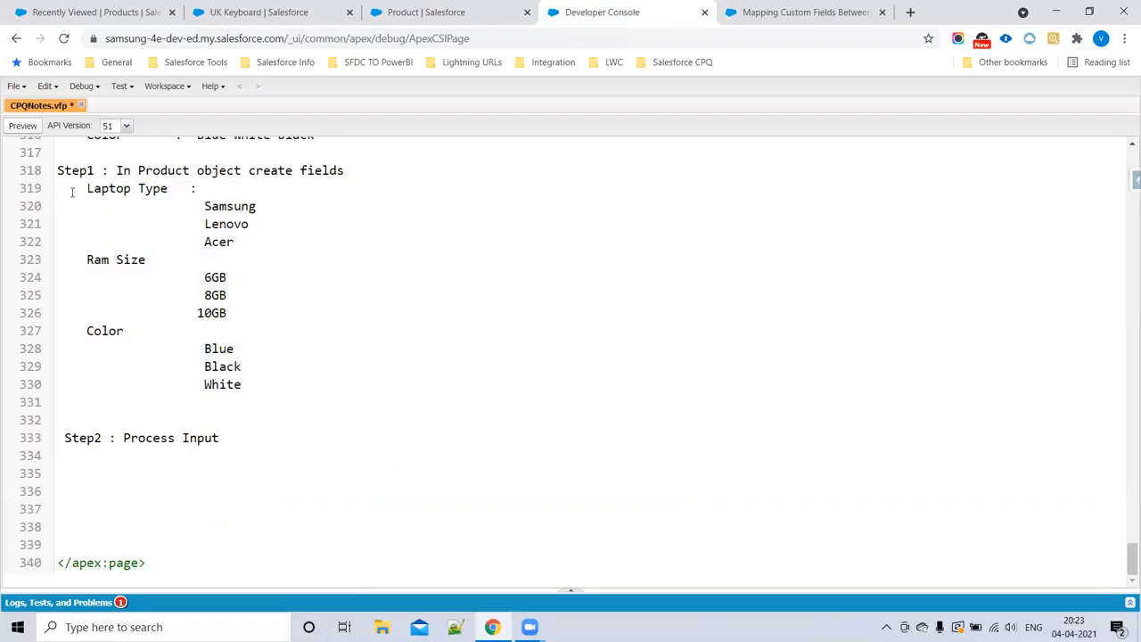
Step: Find the Process Input object in Object Manager and open its Fields & Relationships
left_click(410, 13)
left_click(131, 172)
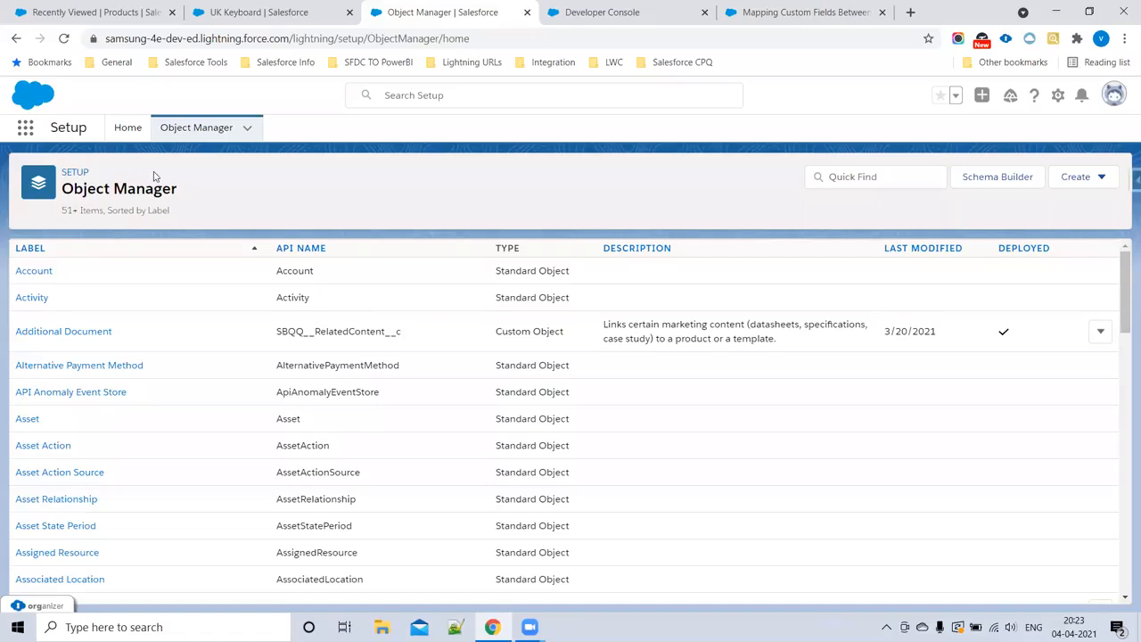
left_click(858, 179)
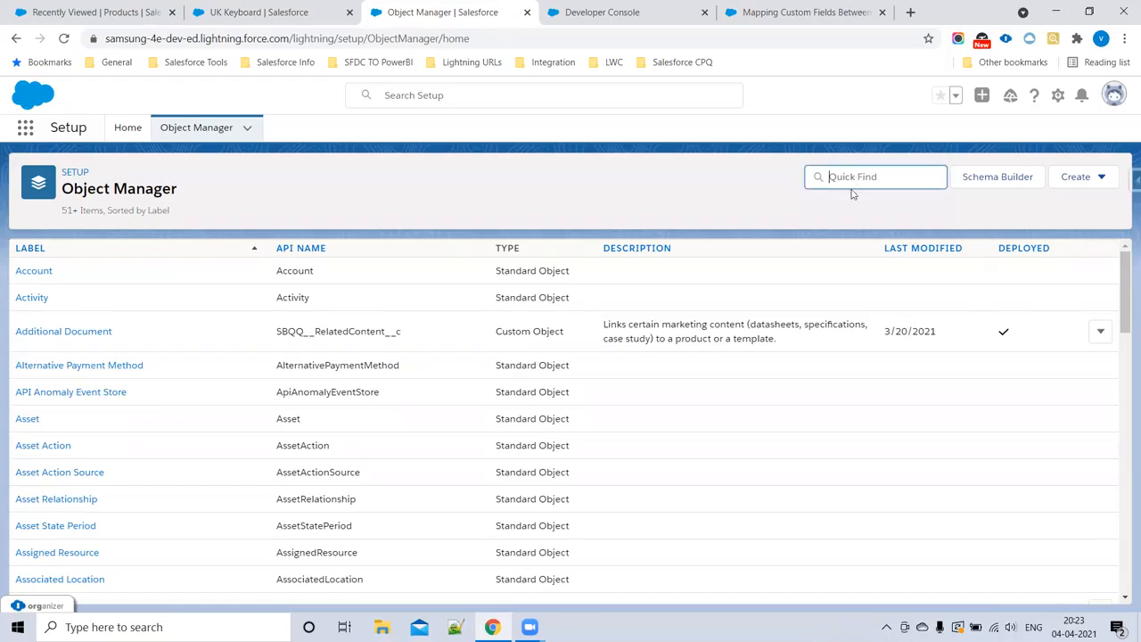
type("Proce")
left_click(49, 341)
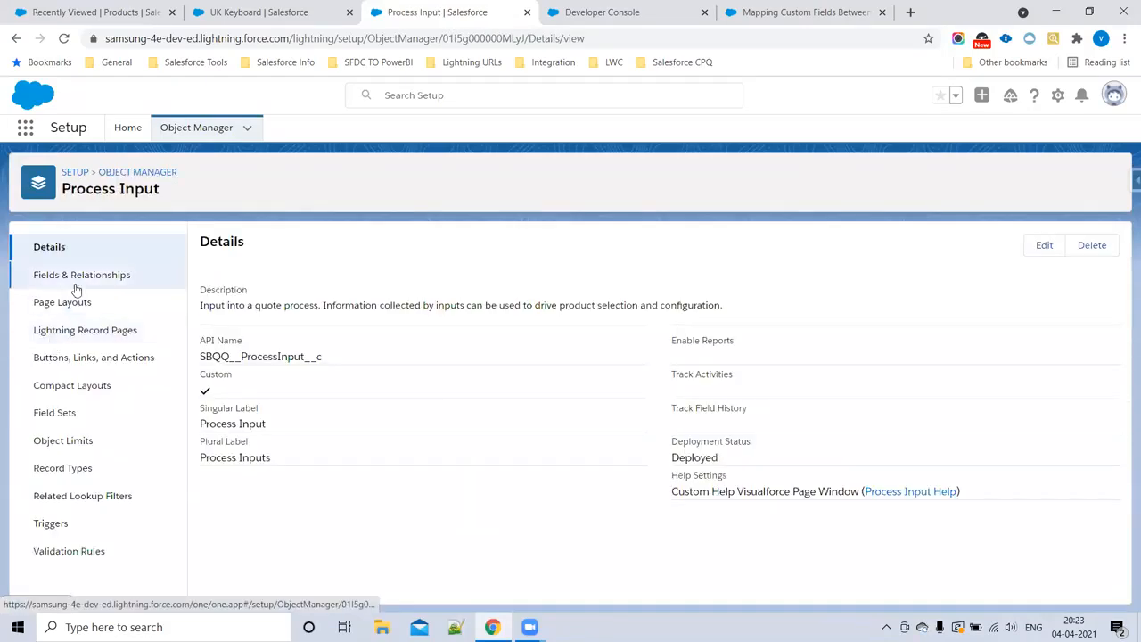
left_click(82, 276)
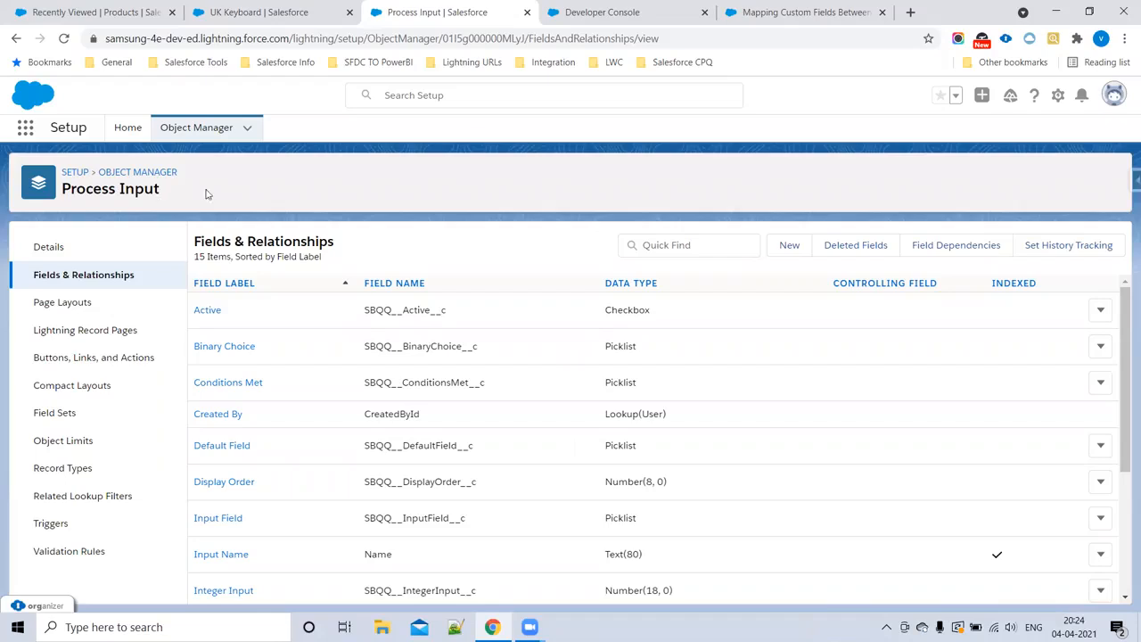
Step: Start a new custom field on Process Input with Picklist as its data type
left_click(787, 255)
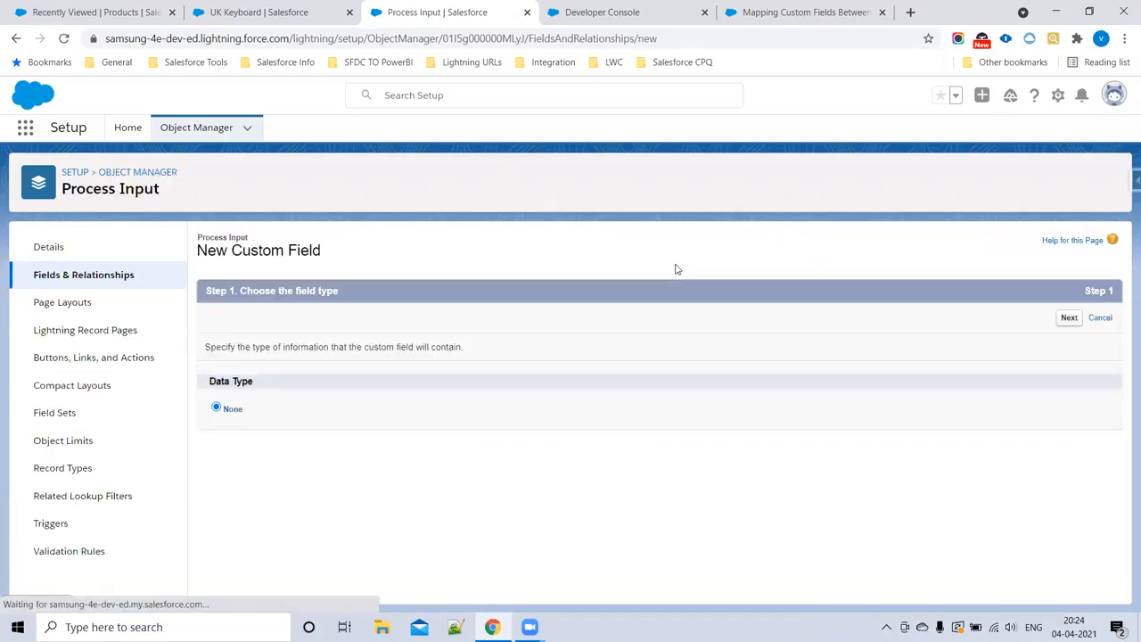
scroll(265, 413, "down", 5)
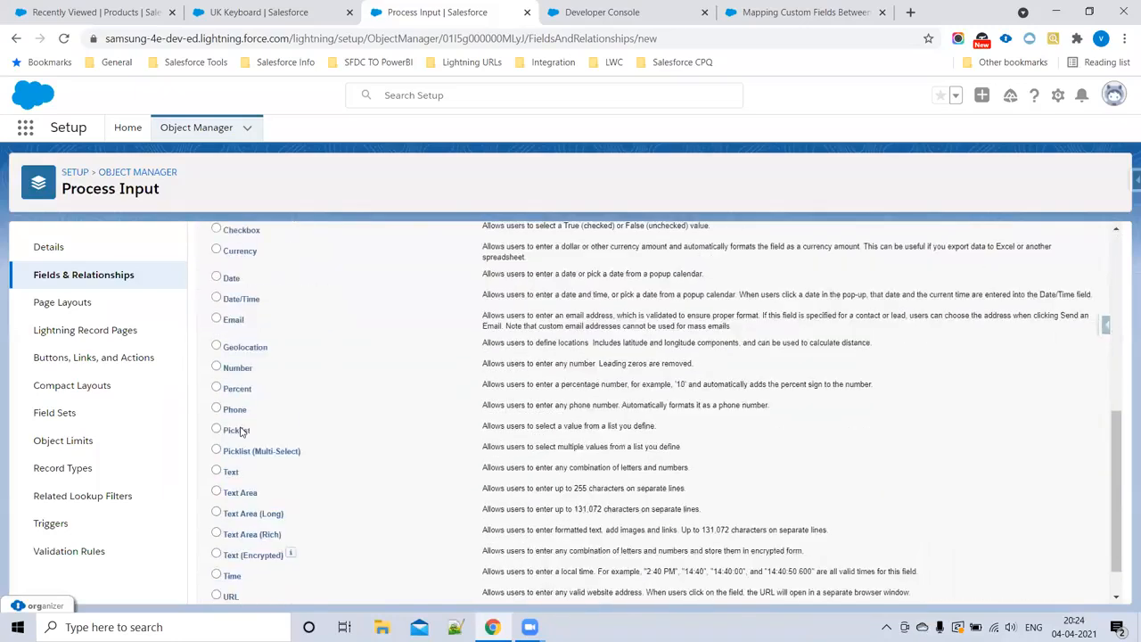
left_click(217, 402)
scroll(958, 418, "up", 5)
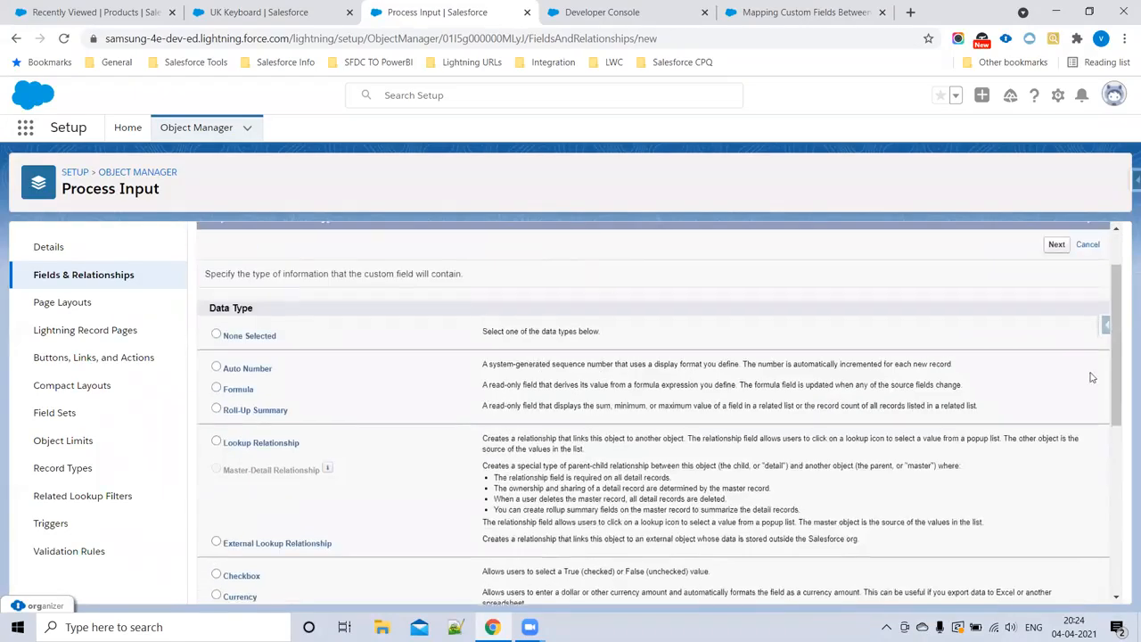
left_click(1058, 319)
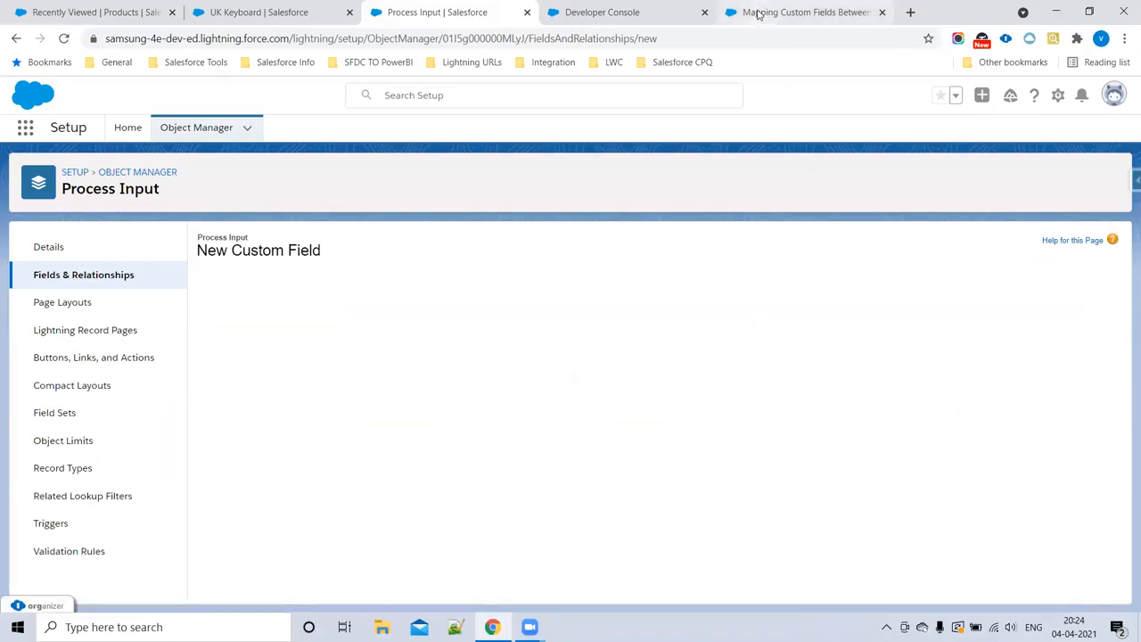
Step: Label the new Process Input field Laptop Type, copying the name from the Step1 notes
left_click(628, 11)
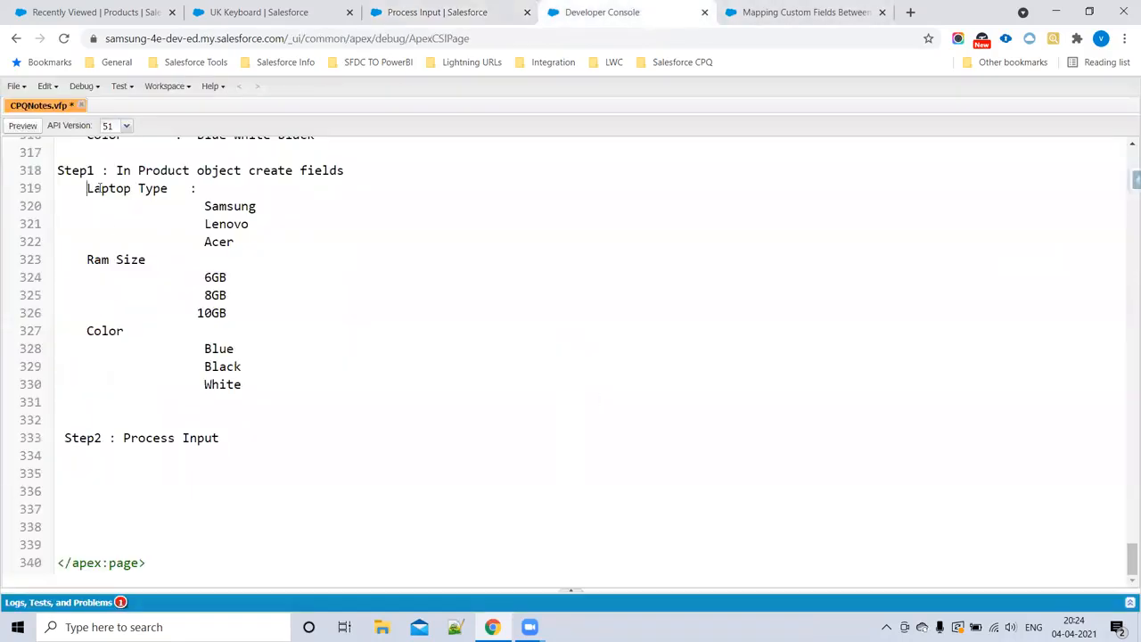
left_click_drag(85, 190, 169, 193)
key("ctrl+c")
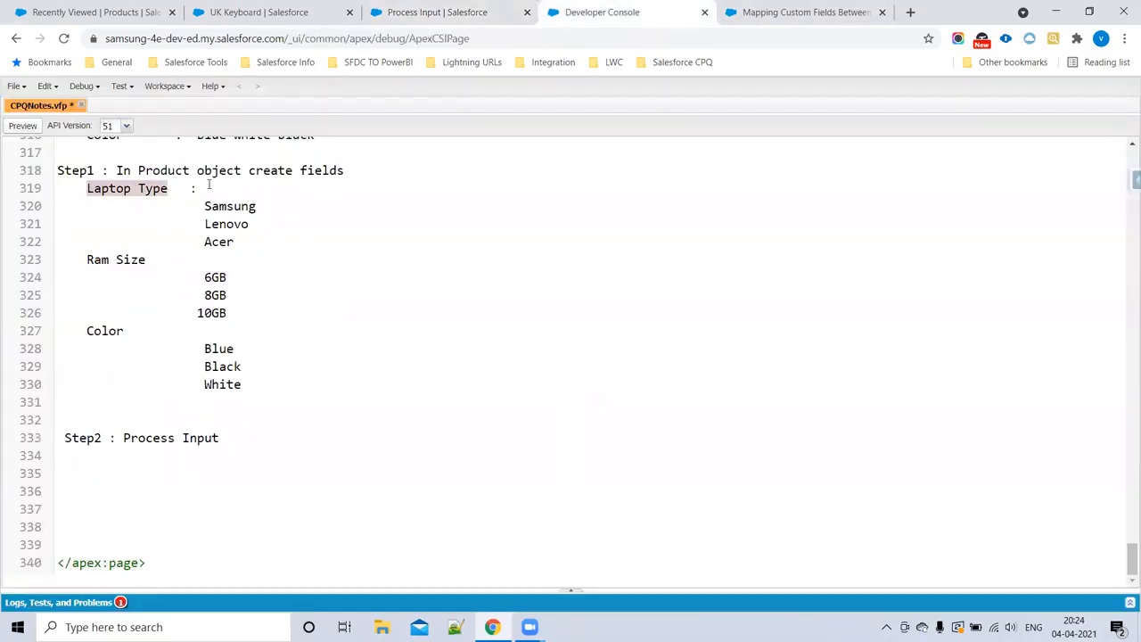
left_click(406, 16)
left_click(406, 350)
key("ctrl+v")
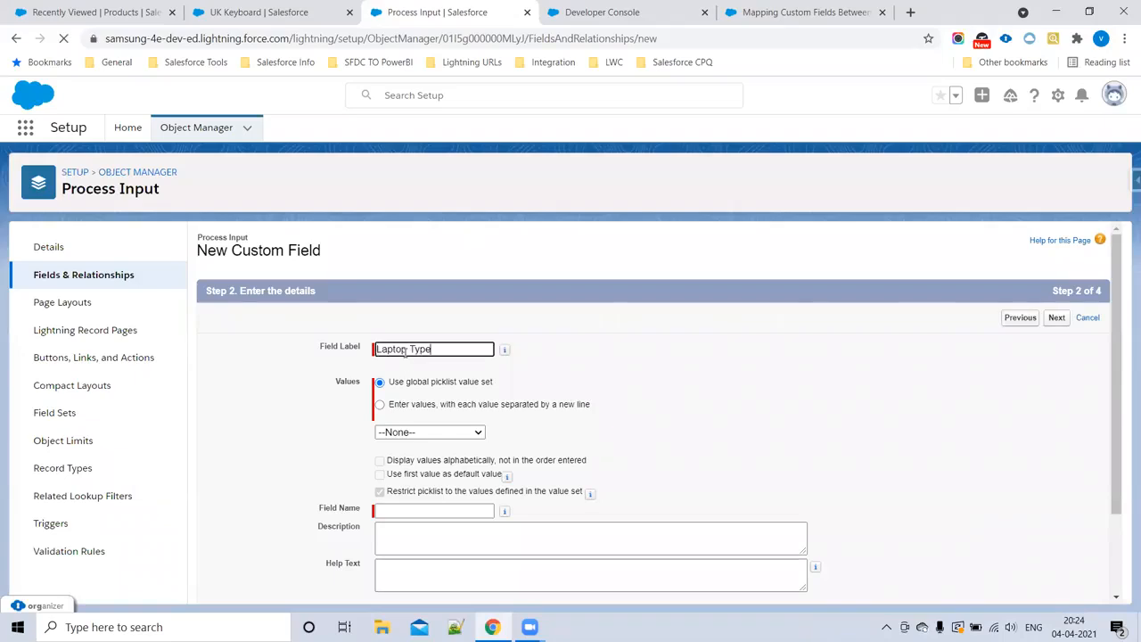
Step: Give Laptop Type its own picklist values by copying Samsung, Lenovo and Acer from the Step1 notes
left_click(380, 406)
left_click(412, 467)
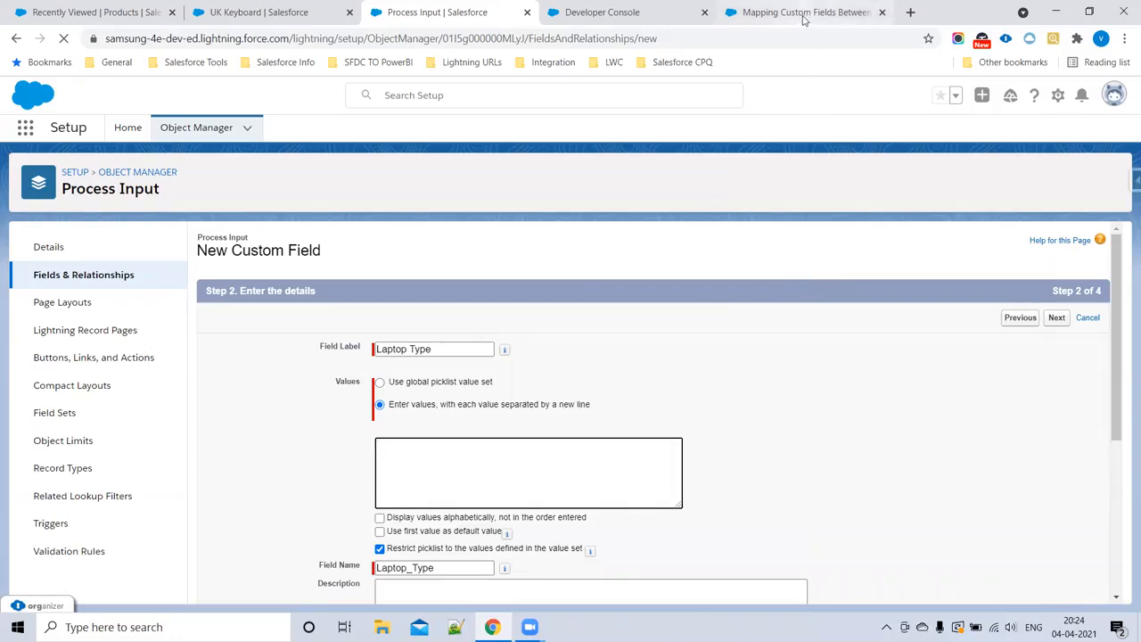
left_click(588, 12)
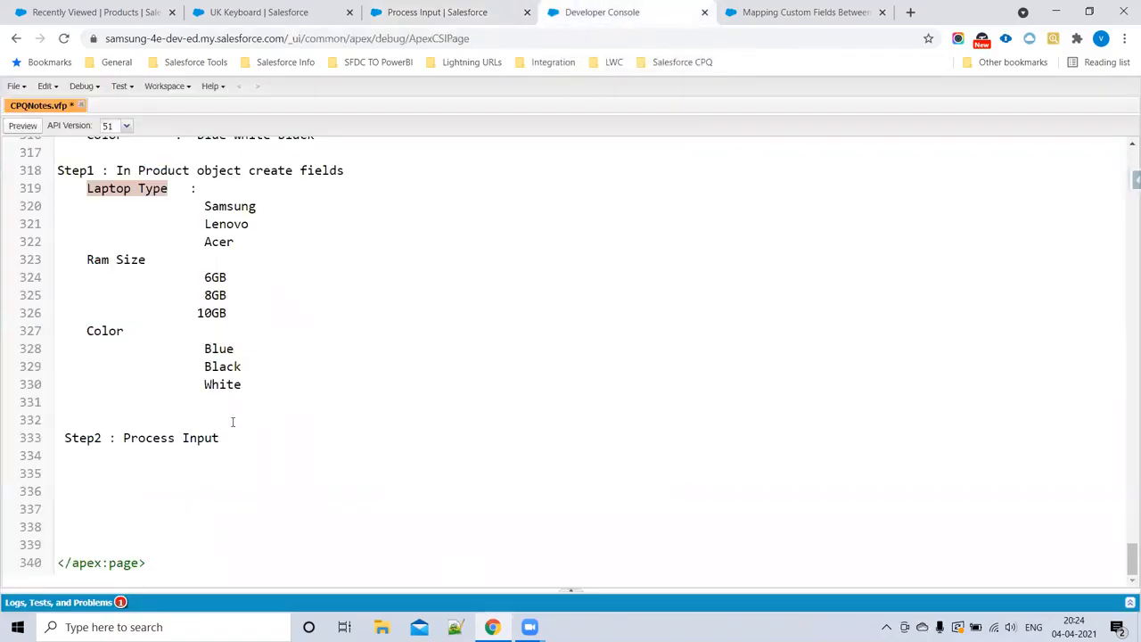
left_click_drag(203, 206, 259, 244)
key("ctrl+c")
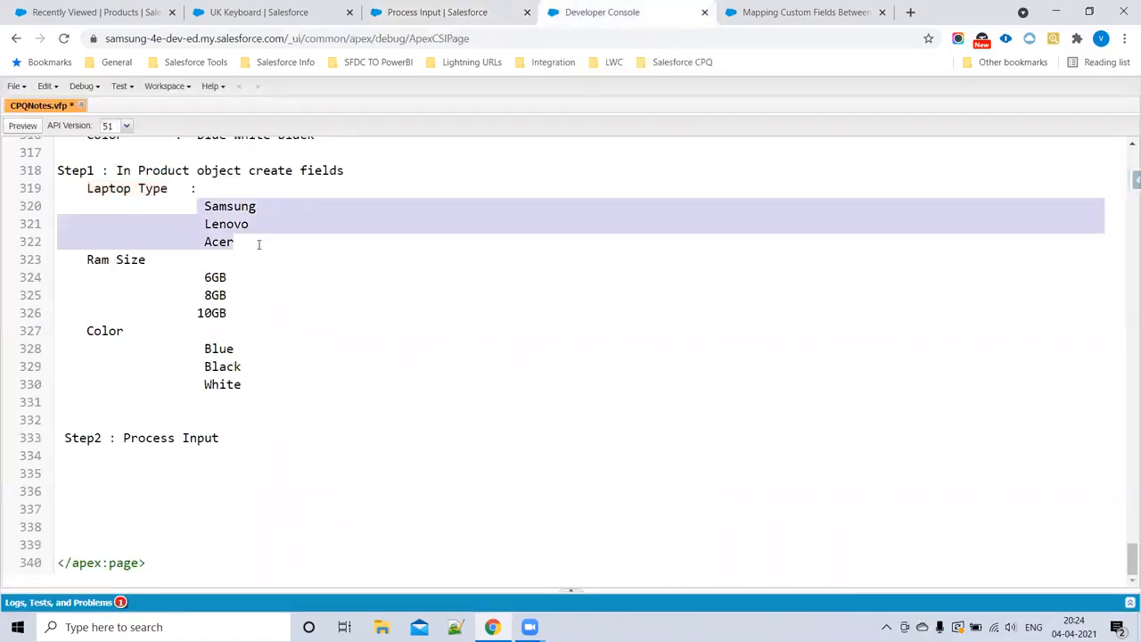
left_click(455, 12)
left_click(446, 466)
key("ctrl+v")
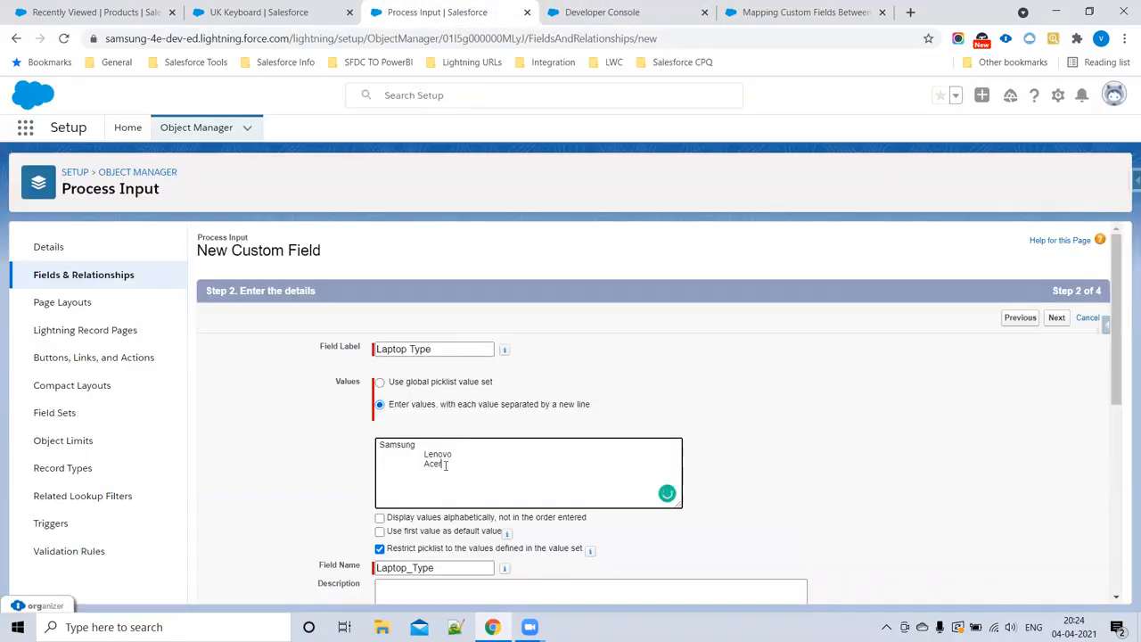
Step: Remove the leading spaces before the pasted Lenovo and Acer values and continue to field-level security
key("BackSpace")
key("BackSpace")
key("BackSpace")
key("BackSpace")
key("BackSpace")
key("BackSpace")
key("BackSpace")
key("BackSpace")
key("BackSpace")
key("BackSpace")
key("BackSpace")
key("BackSpace")
key("BackSpace")
key("BackSpace")
key("BackSpace")
key("Delete")
left_click_drag(424, 464, 369, 473)
key("BackSpace")
left_click(651, 357)
scroll(668, 371, "down", 1)
scroll(678, 381, "down", 3)
scroll(1042, 519, "up", 4)
left_click(1056, 319)
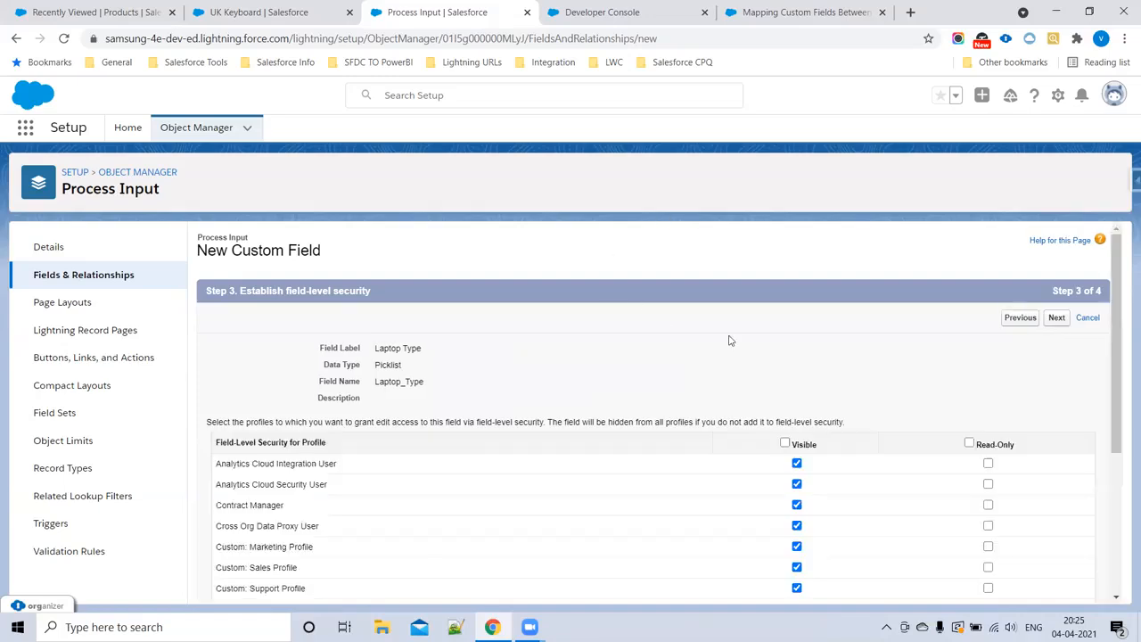
Step: Make Laptop Type visible to all profiles, keep it on the Process Input Layout, and save it while starting another new field
scroll(851, 456, "down", 5)
scroll(794, 399, "up", 5)
left_click(784, 443)
left_click(1057, 318)
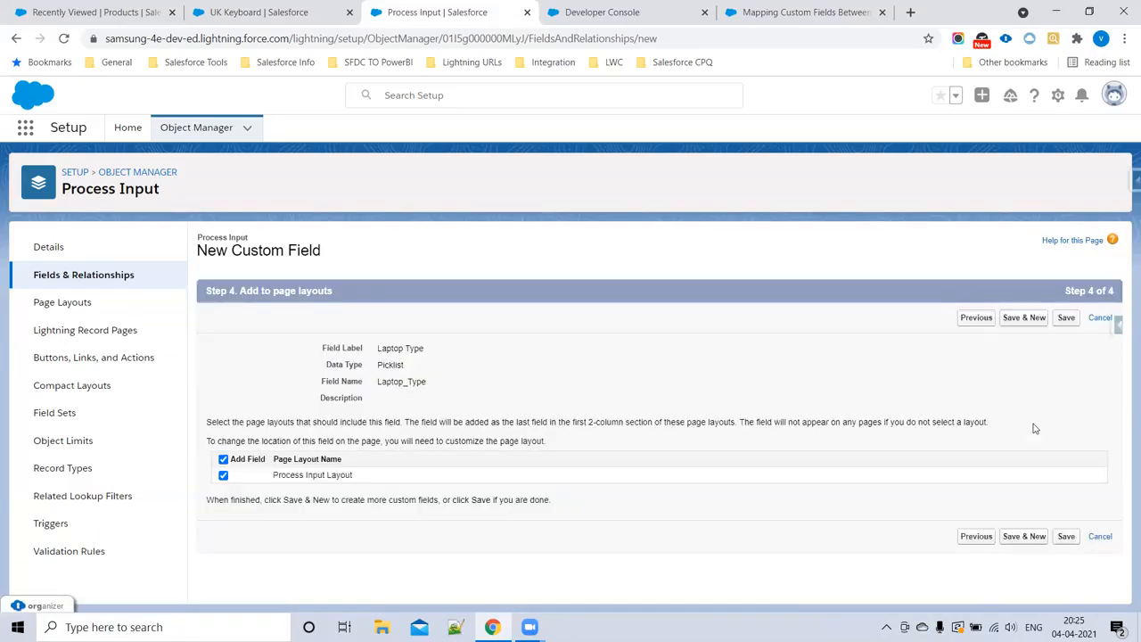
left_click_drag(272, 479, 626, 488)
left_click(1024, 536)
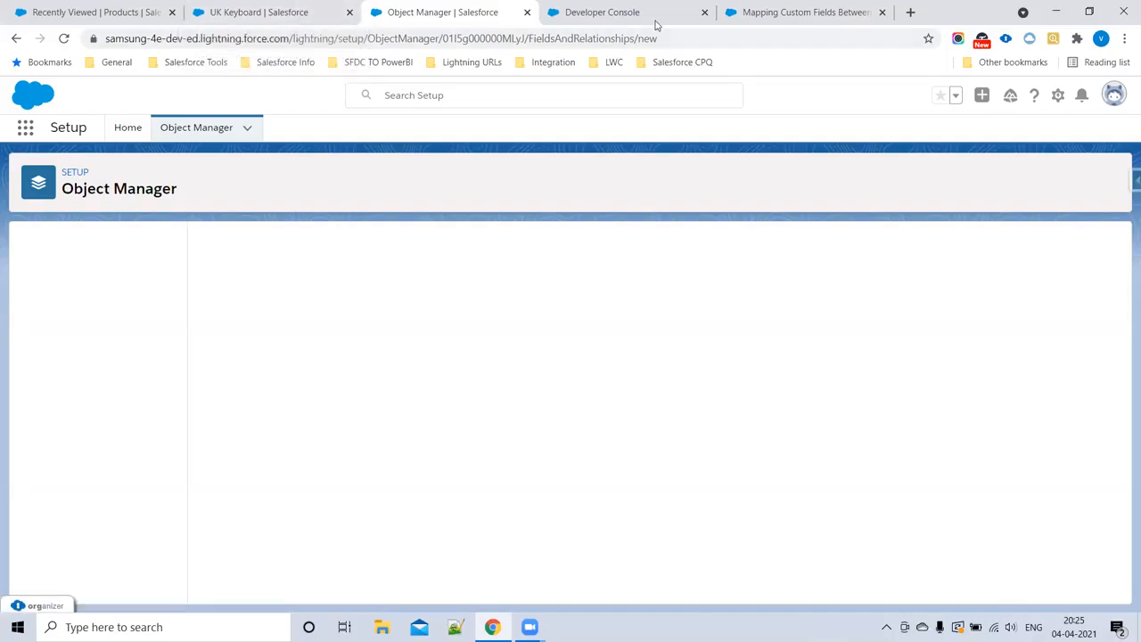
Step: Copy the Ram Size name from the Step1 notes and choose Picklist as the next Process Input field's data type
left_click(602, 12)
left_click_drag(86, 260, 152, 260)
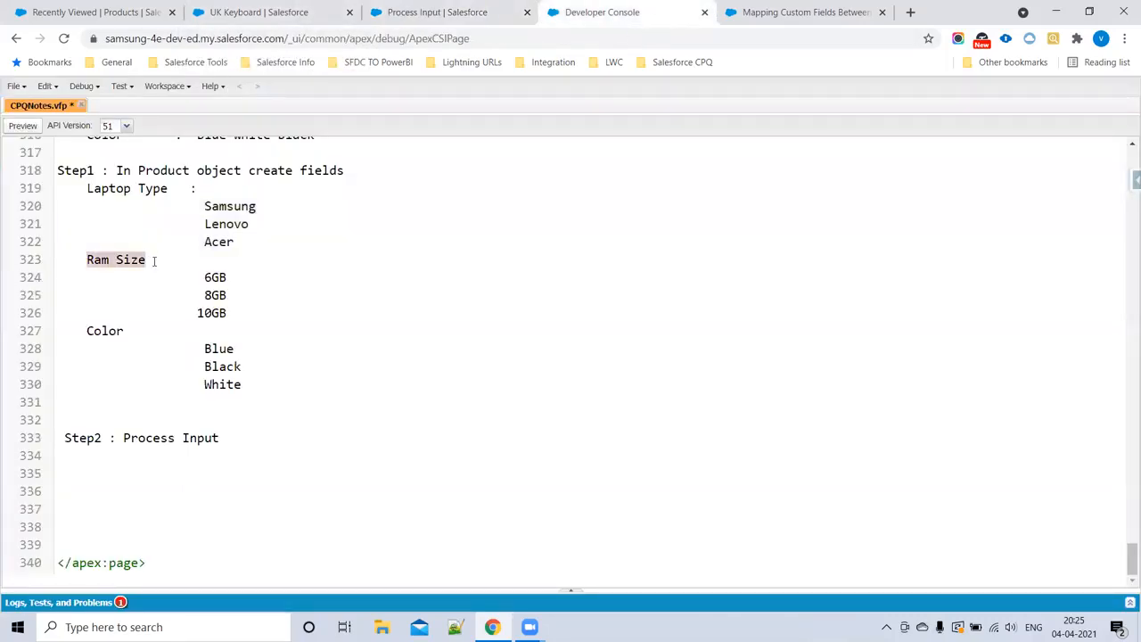
left_click(437, 11)
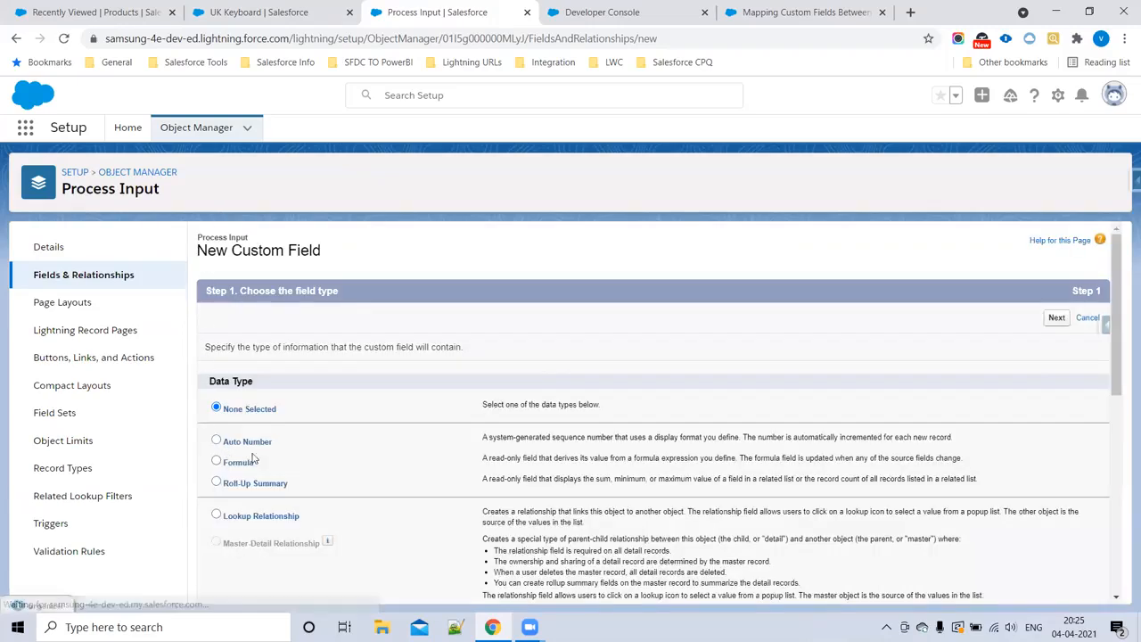
scroll(266, 419, "down", 5)
scroll(262, 461, "down", 1)
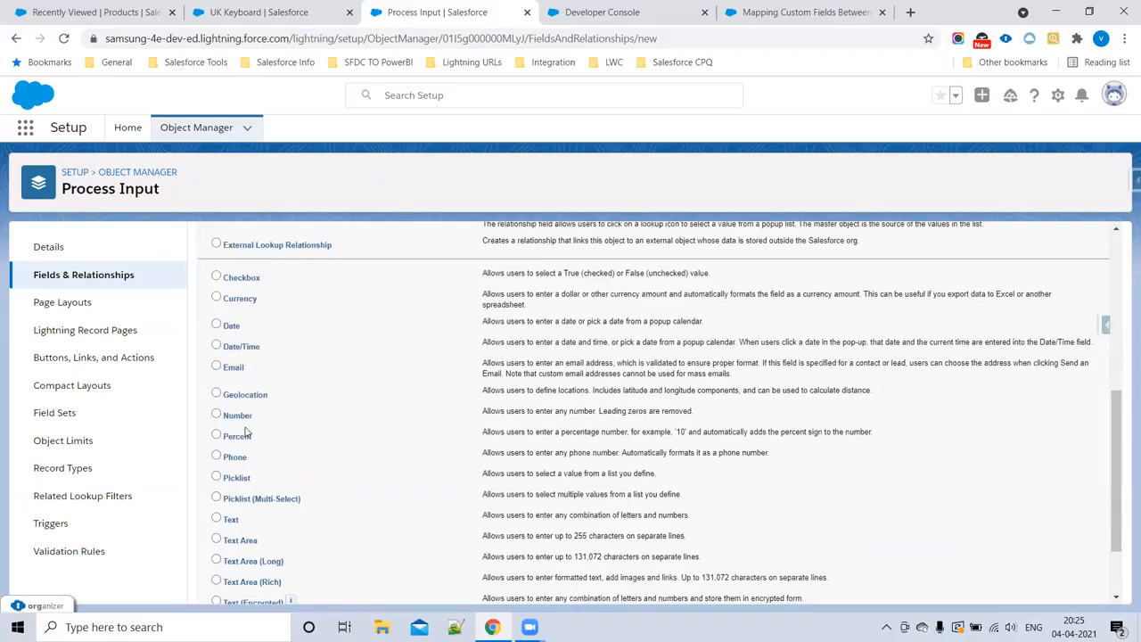
left_click(217, 480)
scroll(776, 440, "up", 1)
scroll(776, 440, "up", 4)
left_click(1057, 318)
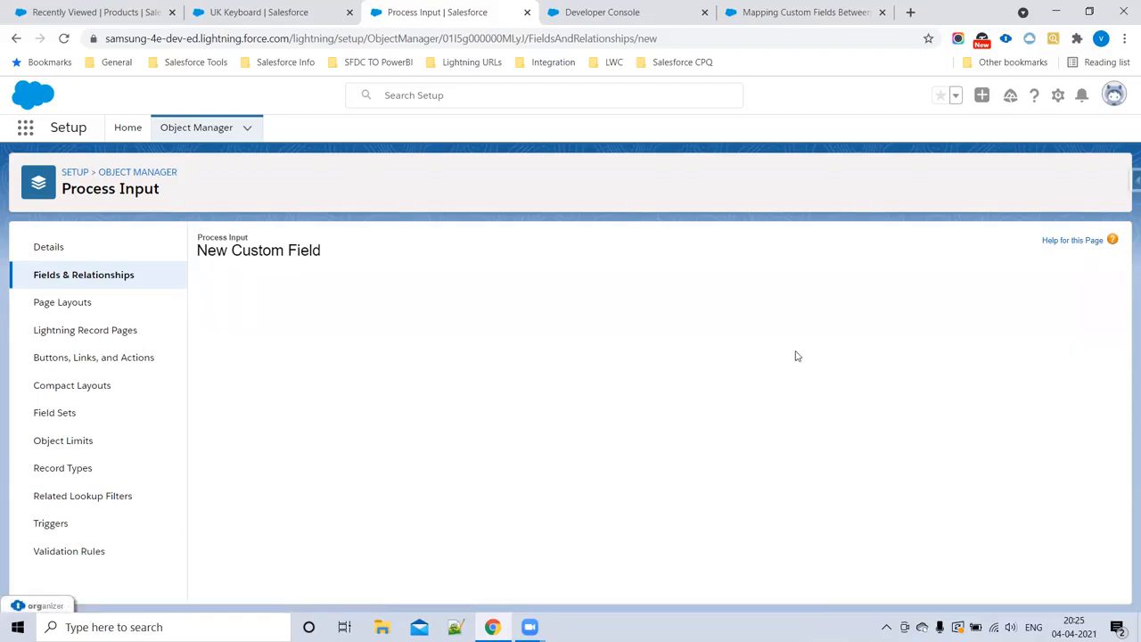
Step: Label the field Ram Size and give it its own picklist values 6GB, 8GB and 10GB copied from the Step1 notes
type("Ram Size")
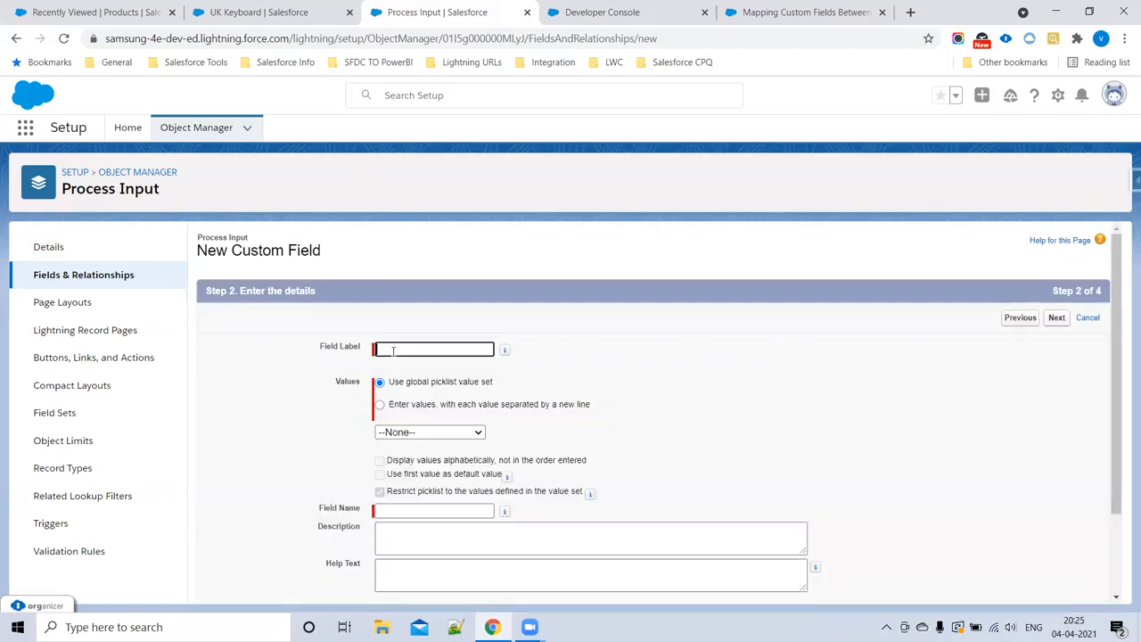
left_click(380, 405)
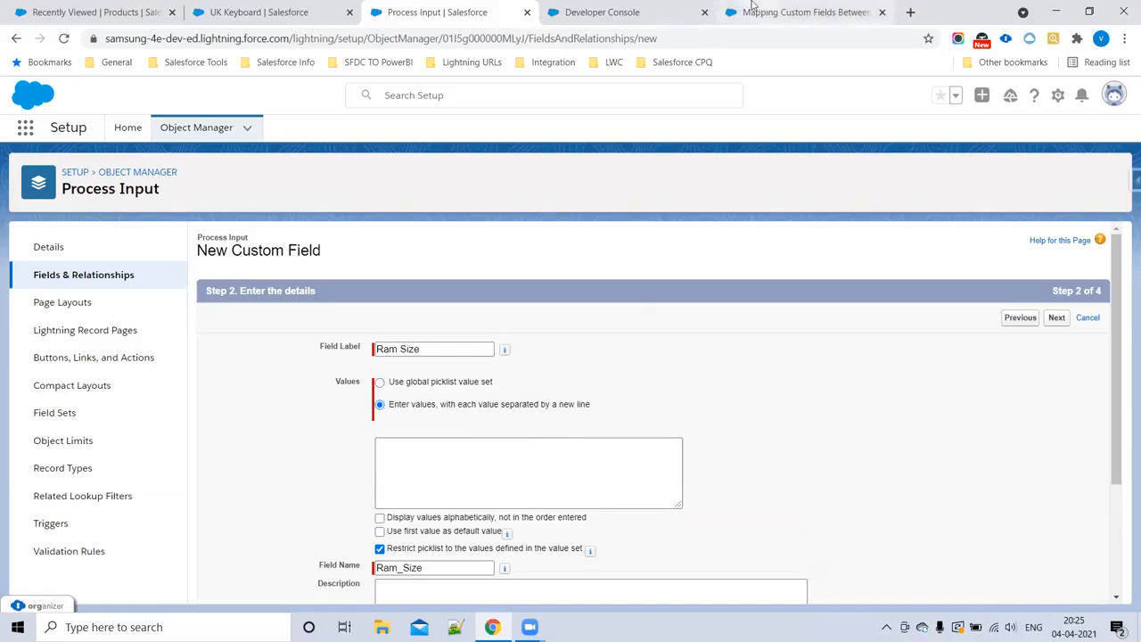
left_click(615, 13)
left_click(212, 281)
left_click_drag(205, 278, 232, 313)
key("ctrl+c")
left_click(437, 13)
left_click(415, 466)
key("ctrl+v")
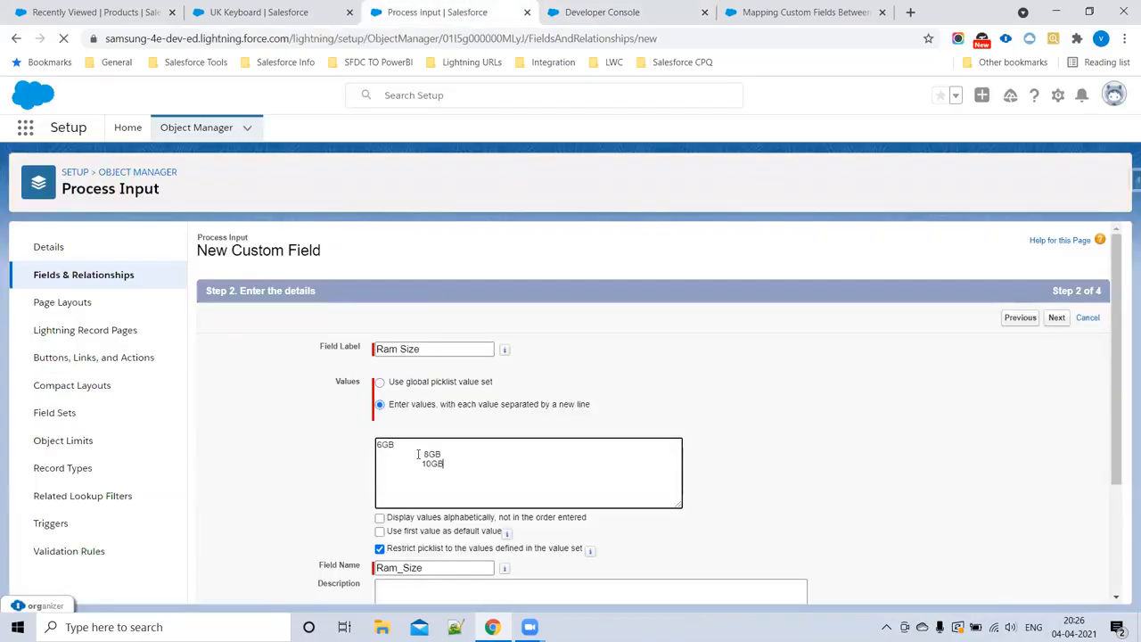
Step: Remove the leading spaces before the pasted 8GB and 10GB values and continue to field-level security
left_click_drag(422, 453, 338, 456)
key("BackSpace")
left_click_drag(422, 463, 246, 467)
key("BackSpace")
scroll(471, 477, "down", 2)
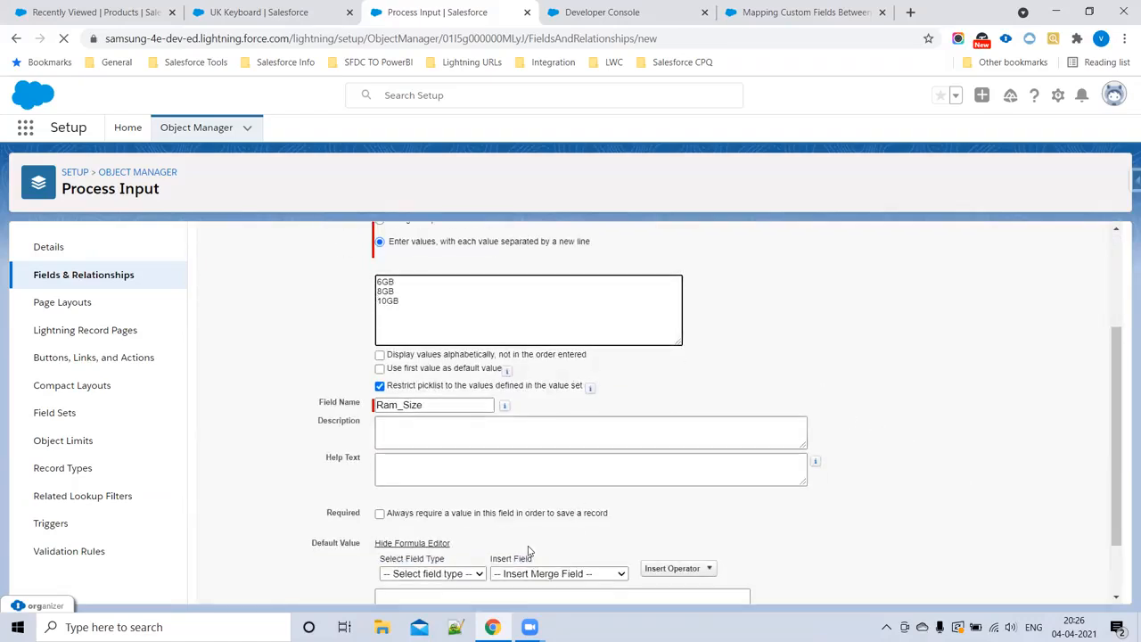
scroll(881, 504, "down", 2)
scroll(881, 508, "up", 4)
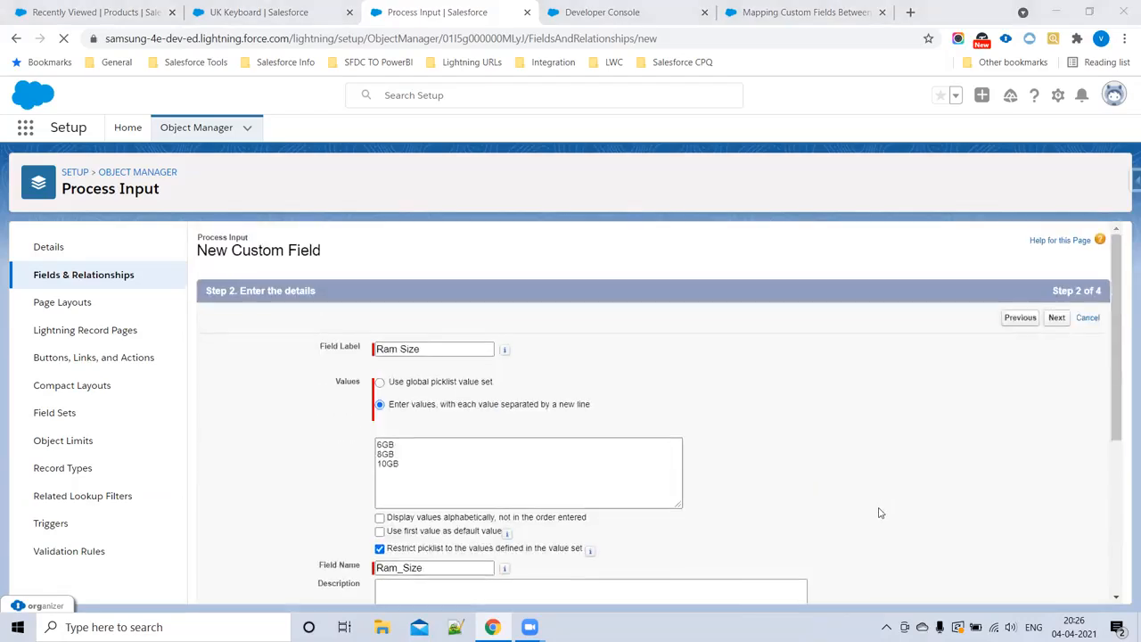
left_click(1058, 320)
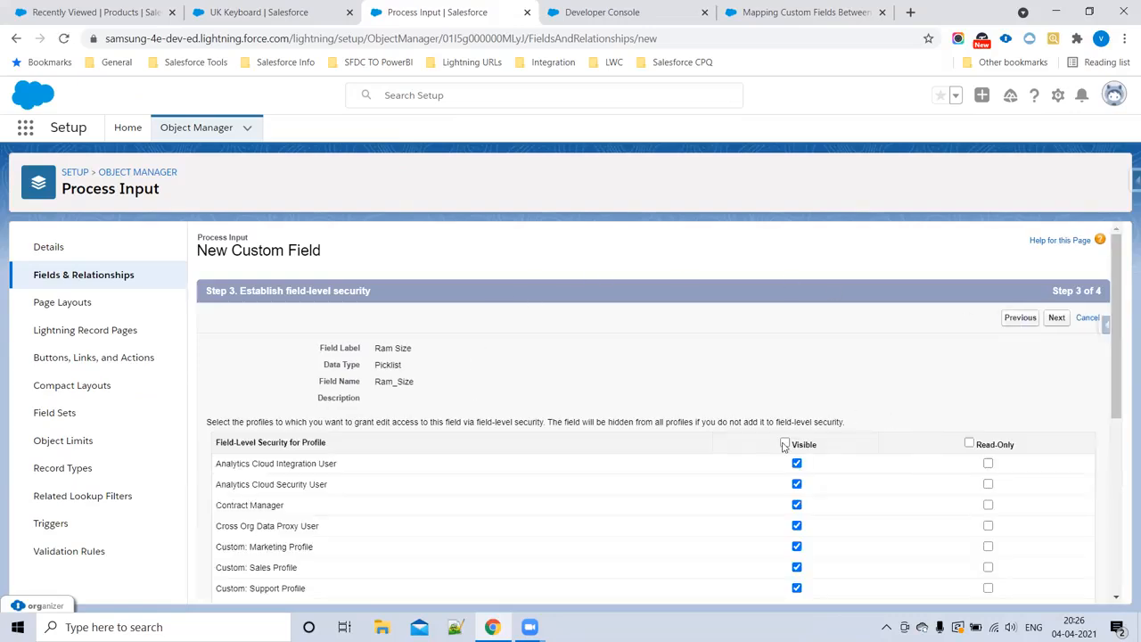
Step: Accept Ram Size's field-level security, keep it on the Process Input Layout, and save it while starting another new field
left_click(1056, 319)
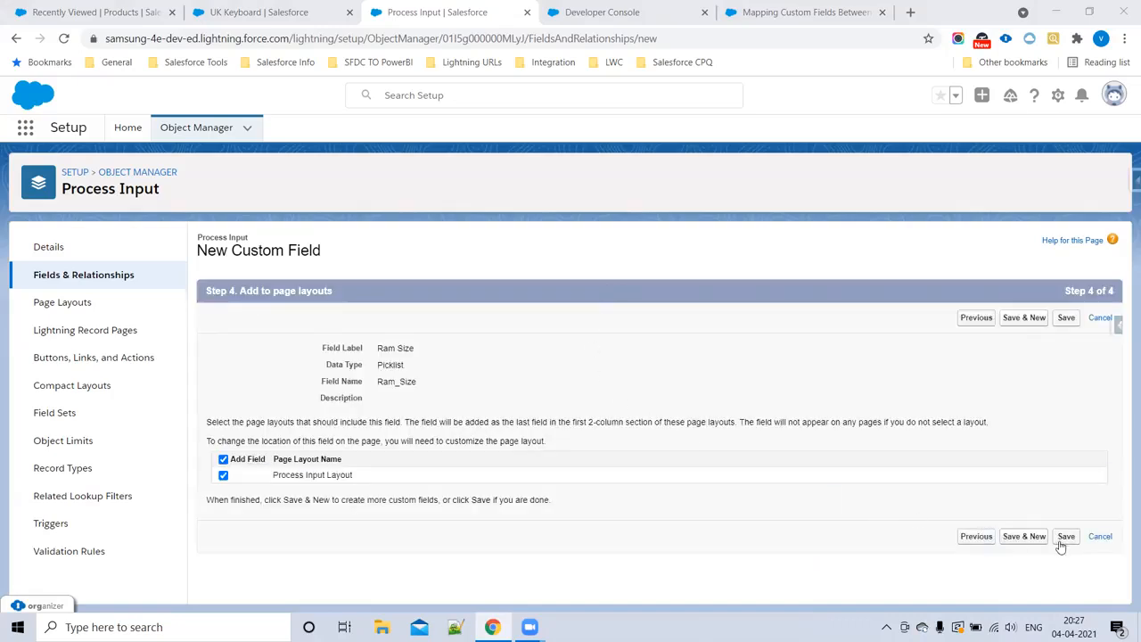
left_click(1013, 541)
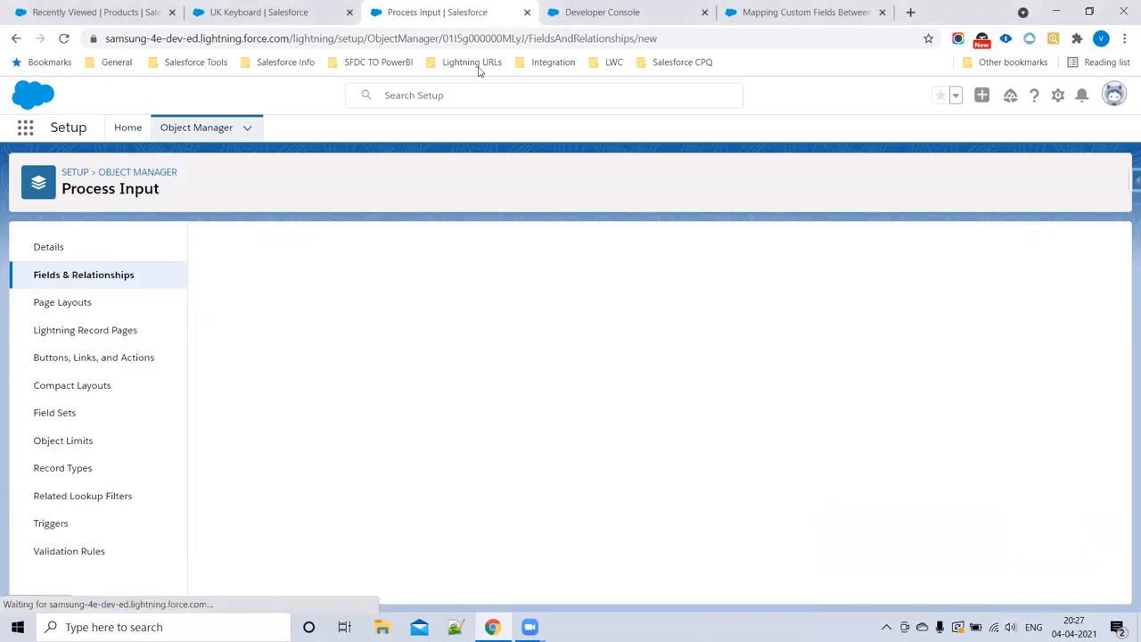
left_click(478, 66)
Step: Copy the Color field name from the Step1 notes and return to the new Process Input field
left_click(602, 11)
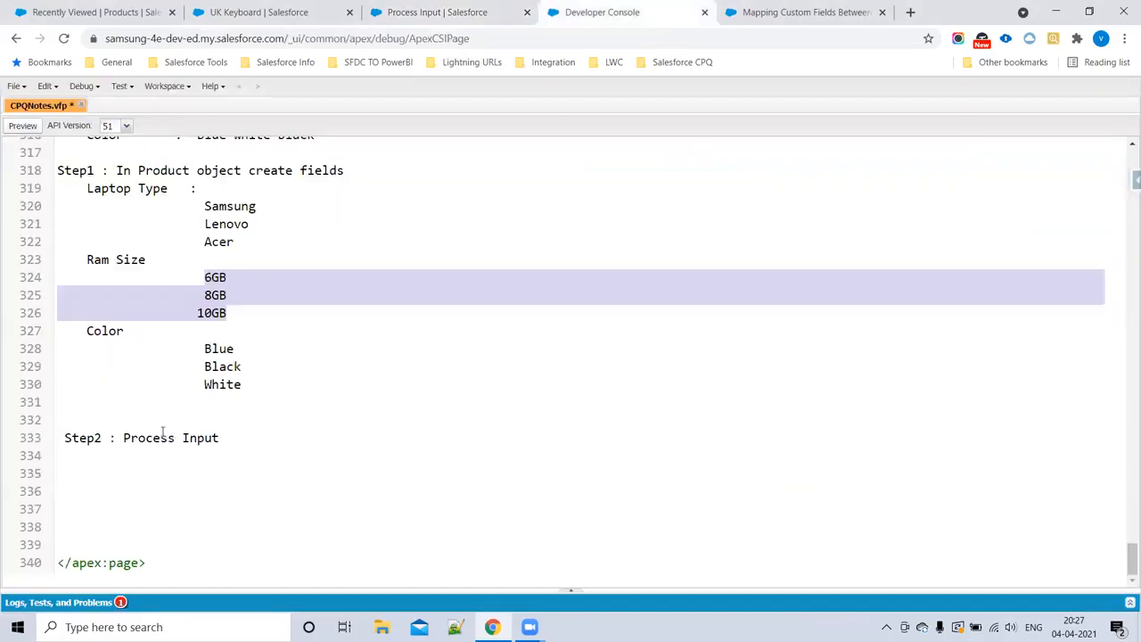
double_click(104, 330)
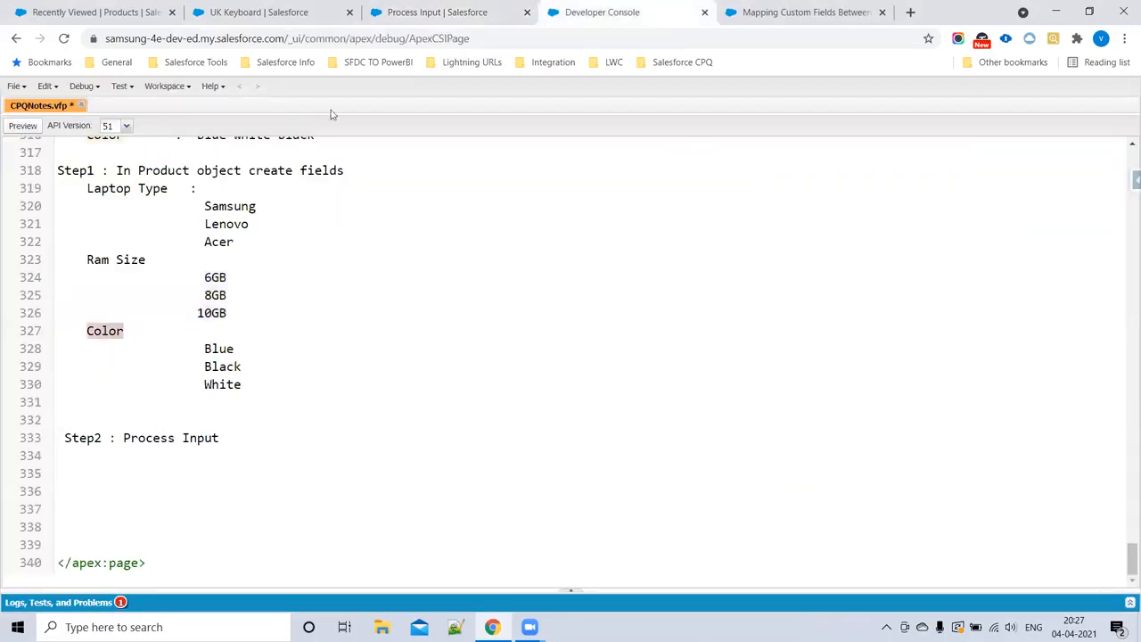
left_click(396, 11)
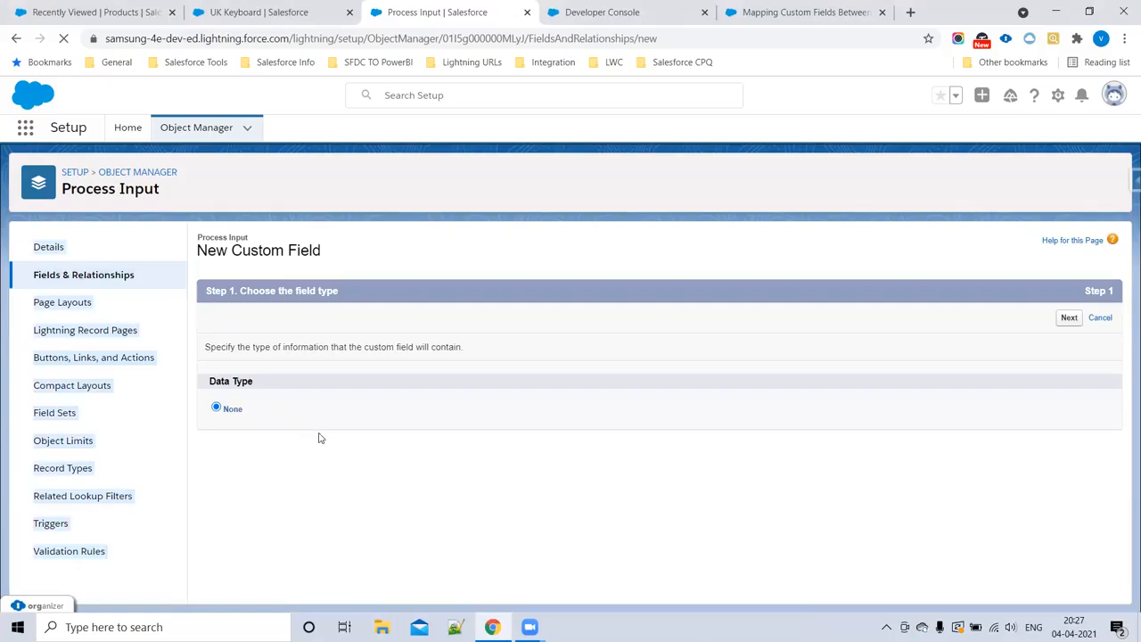
scroll(303, 486, "down", 4)
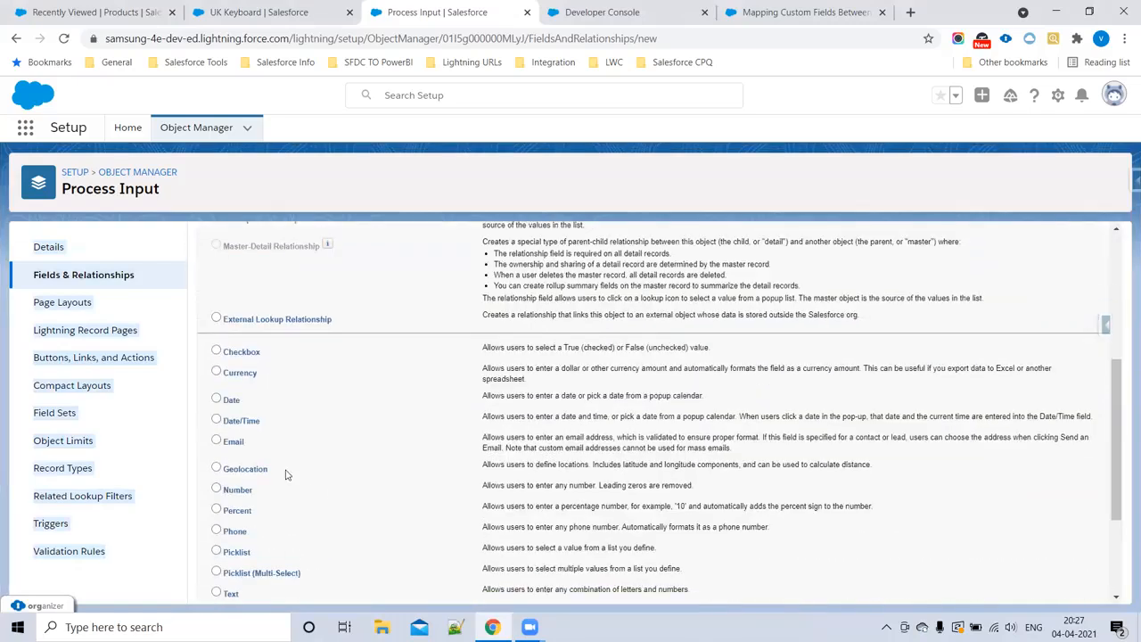
scroll(239, 450, "down", 1)
left_click(216, 479)
scroll(1052, 383, "up", 4)
left_click(1056, 243)
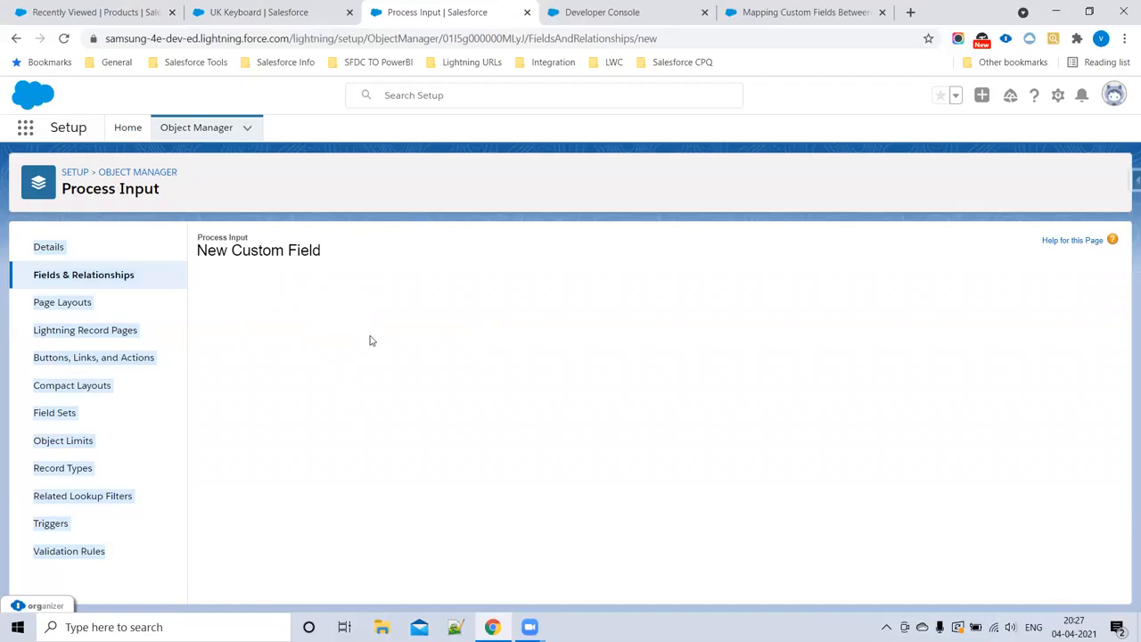
left_click(64, 41)
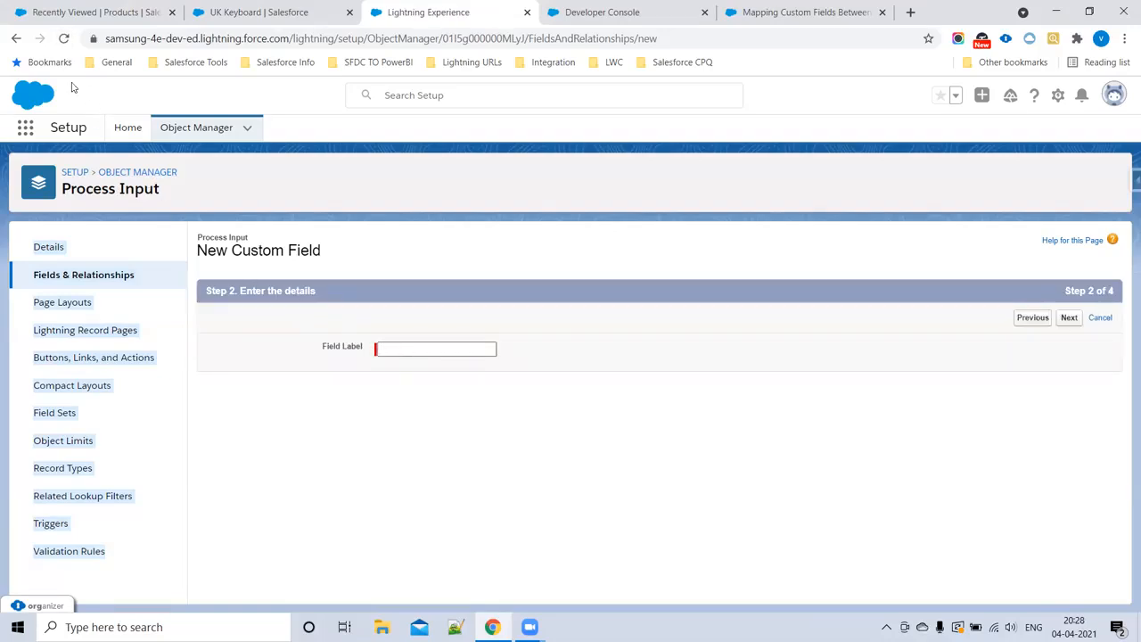
left_click(64, 40)
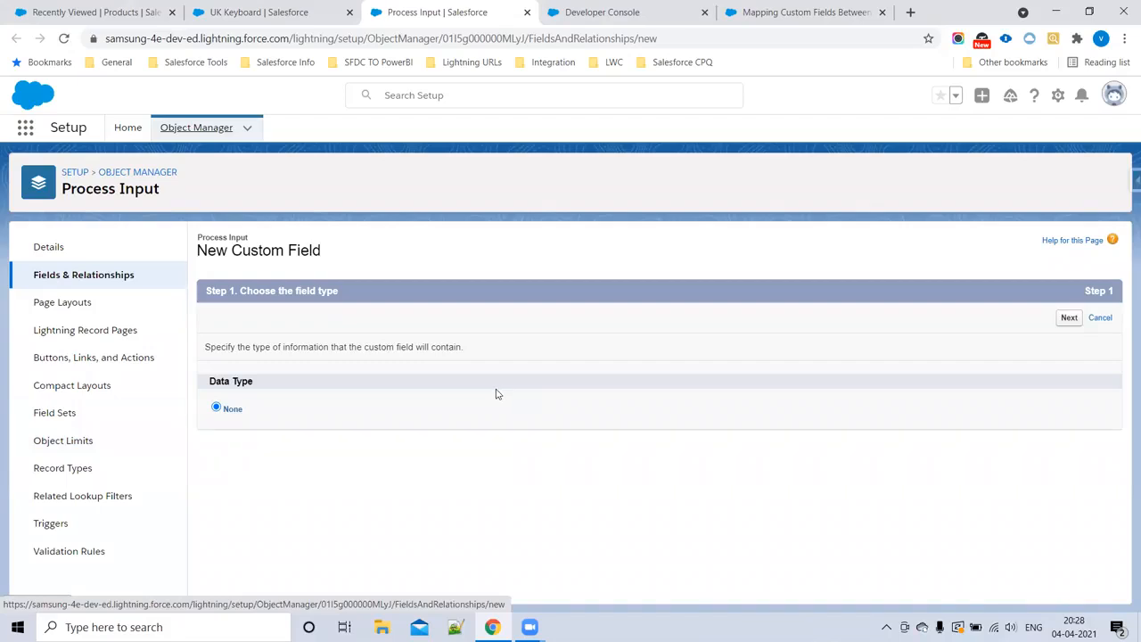
Step: Choose Picklist as the new Process Input field's data type and label the field Color
scroll(330, 412, "down", 4)
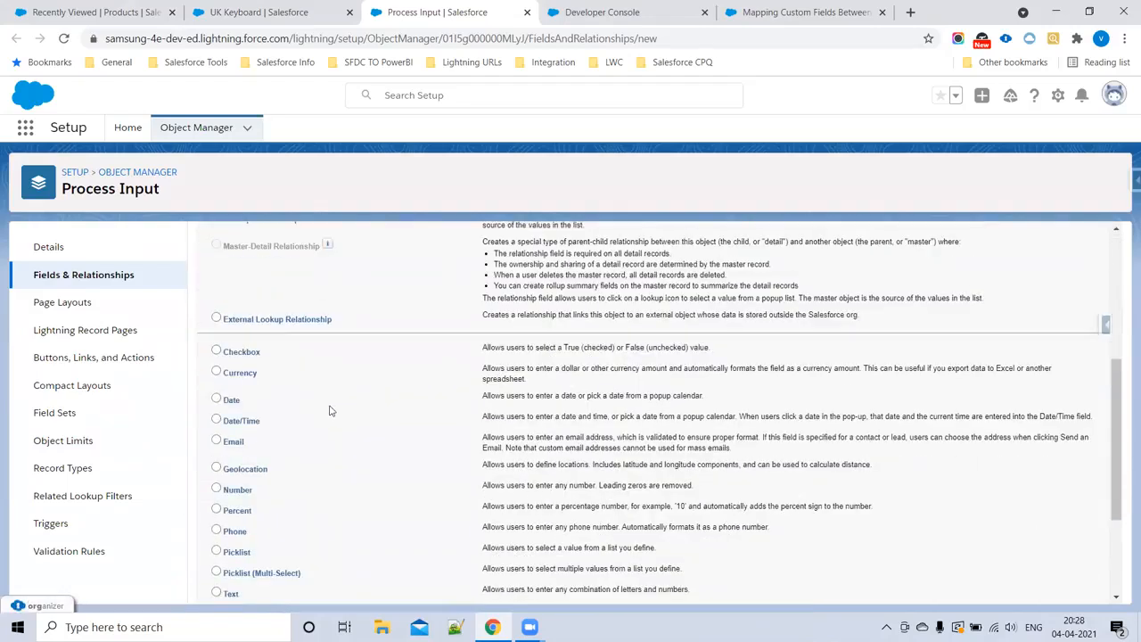
scroll(282, 427, "down", 2)
left_click(217, 403)
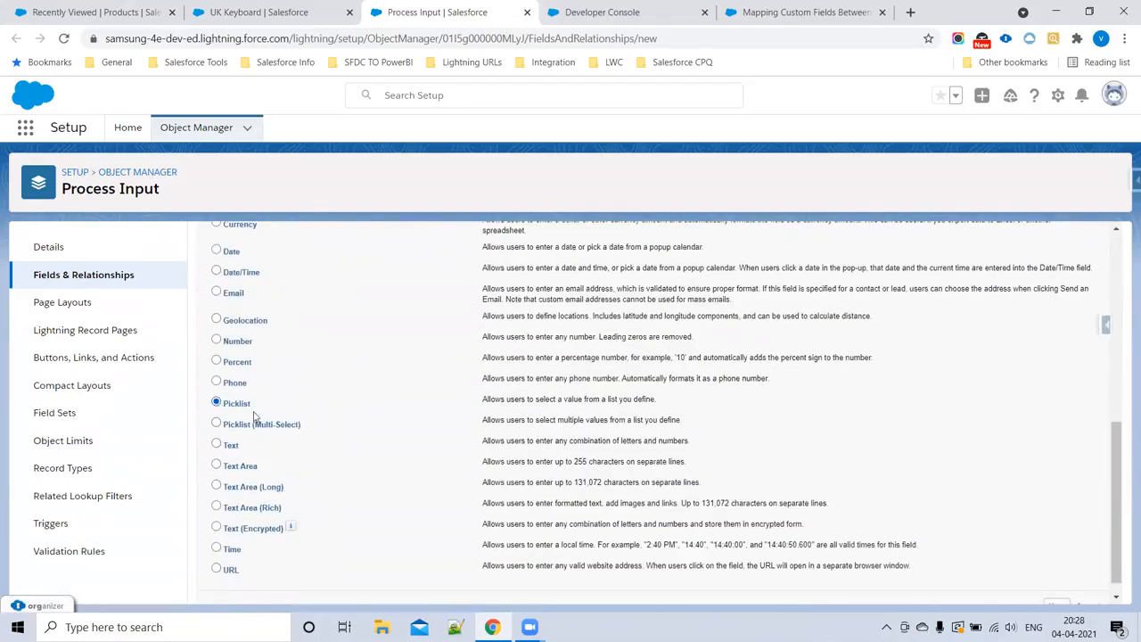
scroll(936, 410, "up", 6)
left_click(1056, 317)
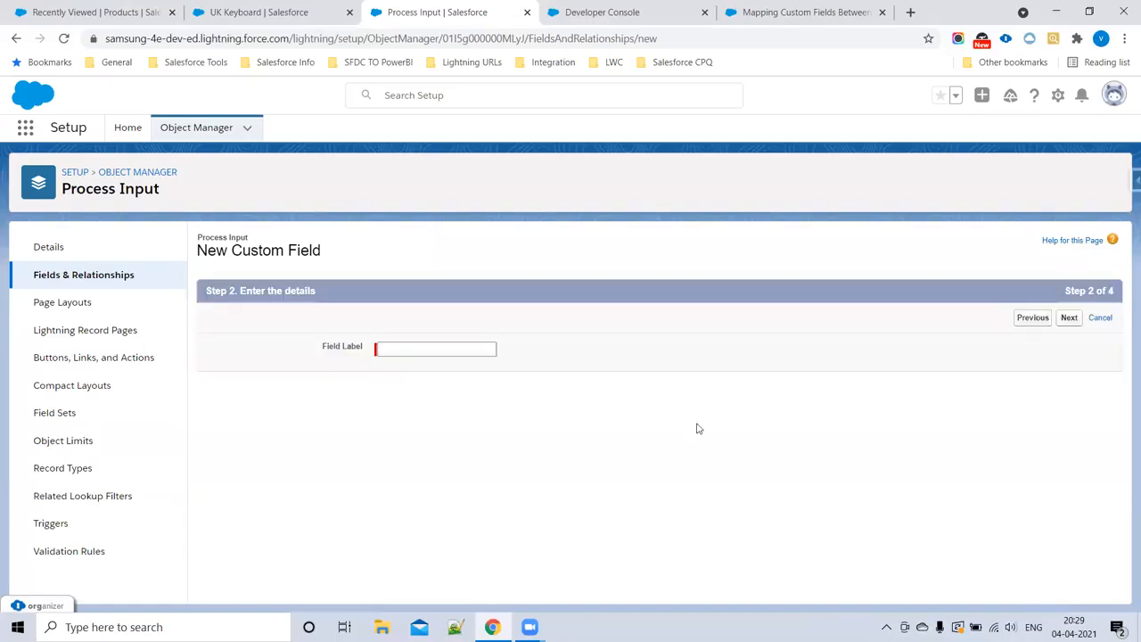
left_click(418, 349)
type("Color")
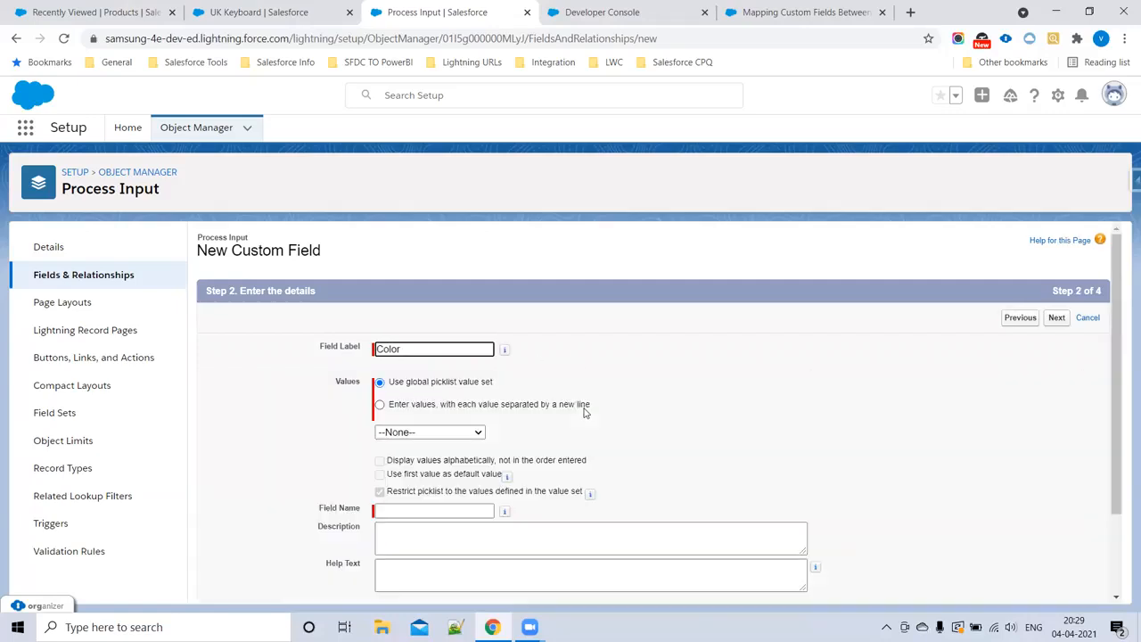
Step: Give Color its own picklist values by copying Blue, Black and White from the Step1 notes
left_click(433, 432)
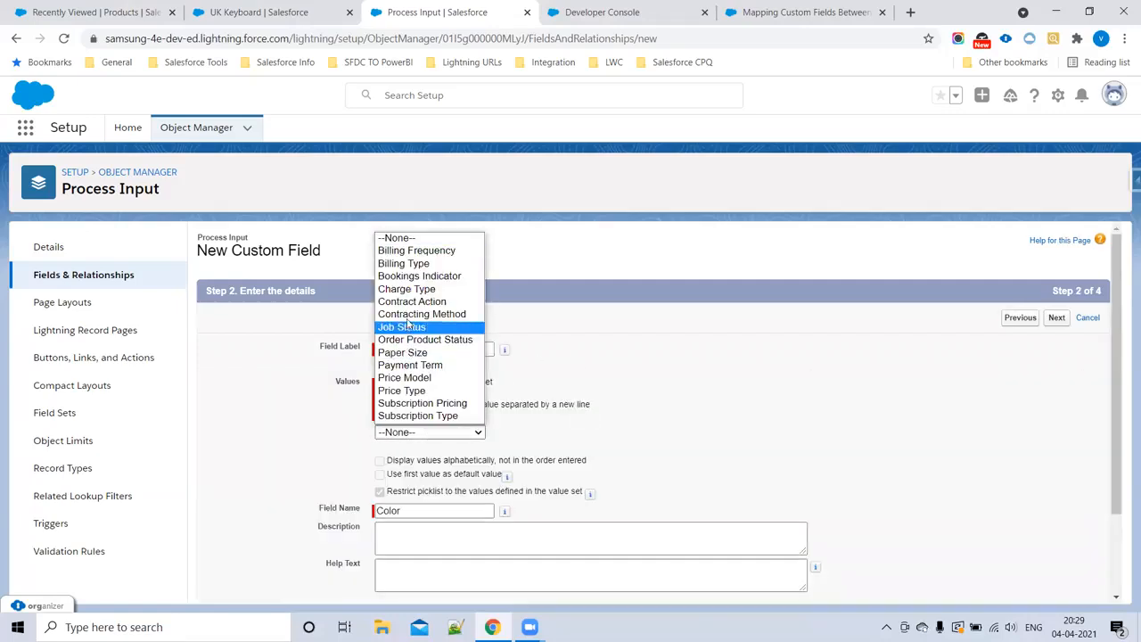
left_click(773, 372)
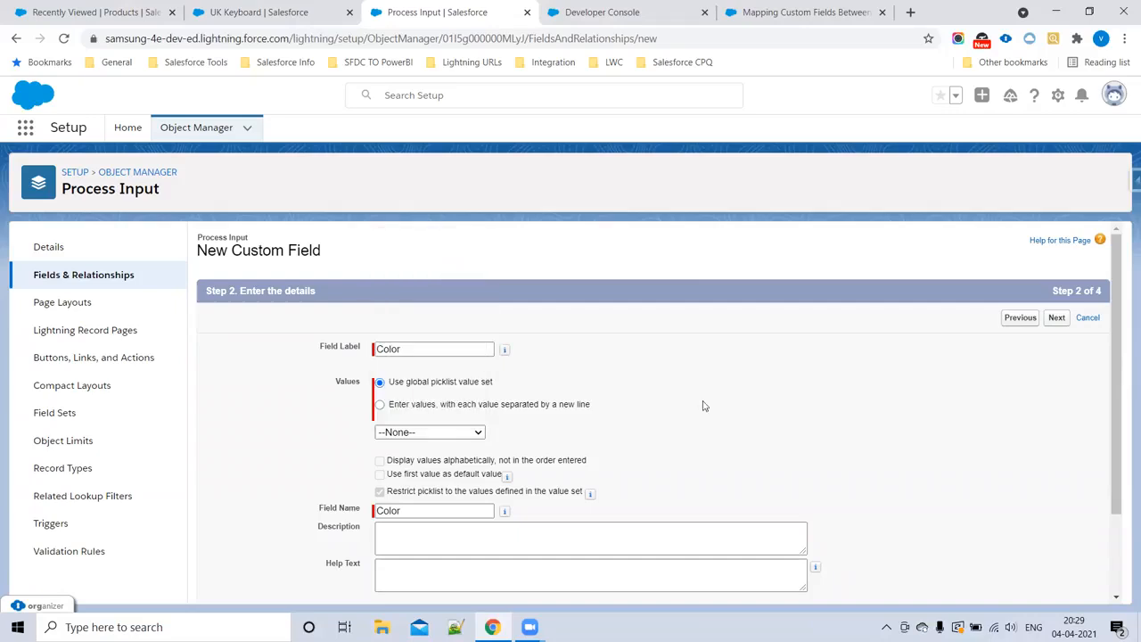
left_click(380, 404)
left_click(772, 16)
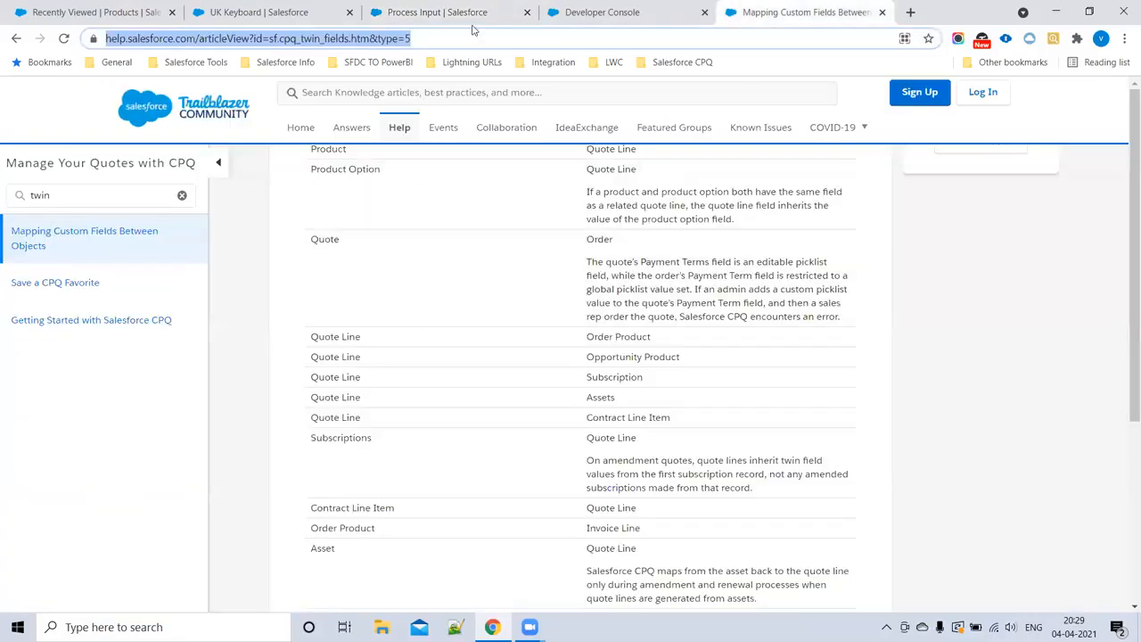
left_click(641, 7)
mouse_move(204, 349)
left_mouse_down()
mouse_move(241, 384)
mouse_move(194, 351)
left_mouse_up()
left_click(239, 385)
key("ctrl+c")
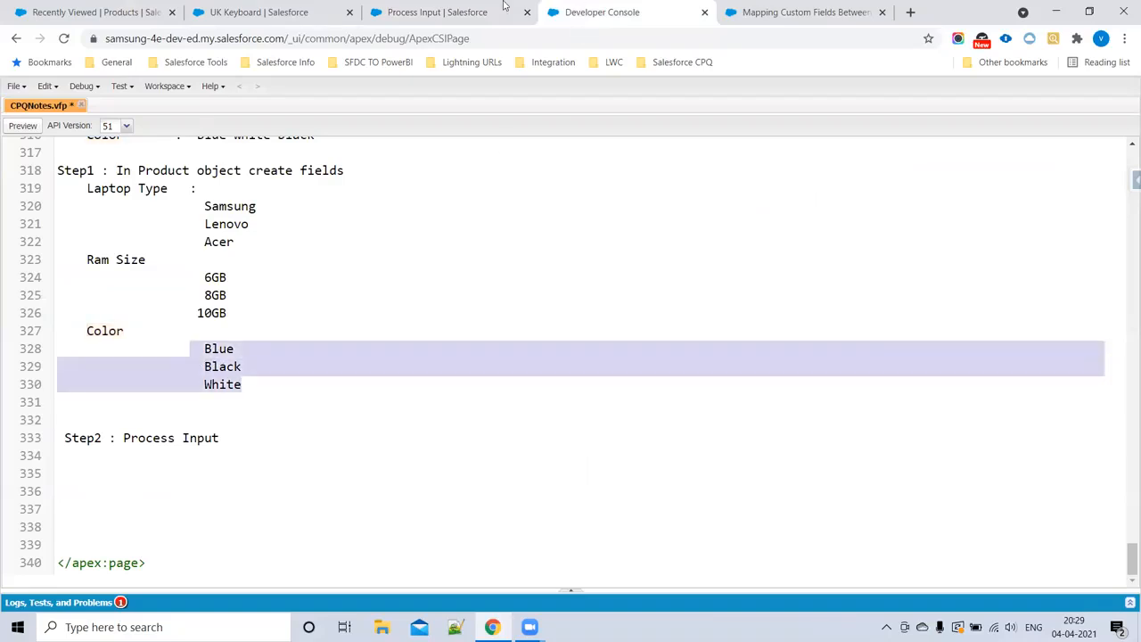
left_click(481, 11)
left_click(419, 468)
key("ctrl+v")
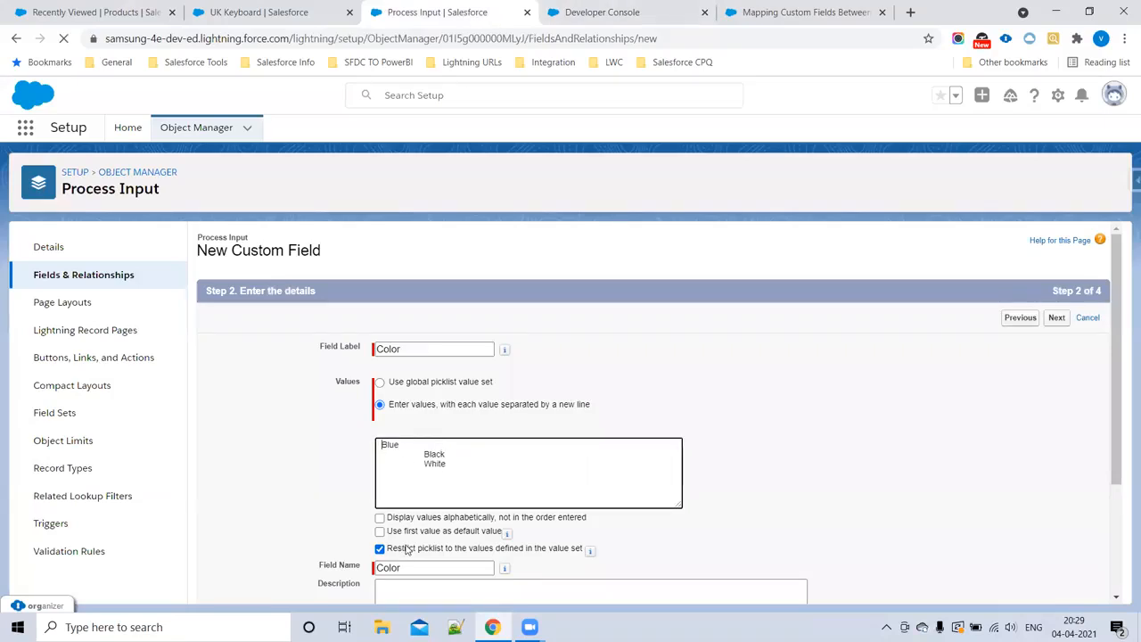
Step: Remove the leading spaces before the pasted Blue, Black and White values and continue to field-level security
key("BackSpace")
key("BackSpace")
left_click(424, 454)
key("BackSpace")
key("BackSpace")
key("BackSpace")
key("BackSpace")
key("BackSpace")
key("BackSpace")
key("BackSpace")
key("BackSpace")
key("BackSpace")
key("BackSpace")
key("BackSpace")
key("BackSpace")
key("BackSpace")
left_click_drag(391, 454, 345, 462)
key("BackSpace")
key("BackSpace")
key("Return")
key("BackSpace")
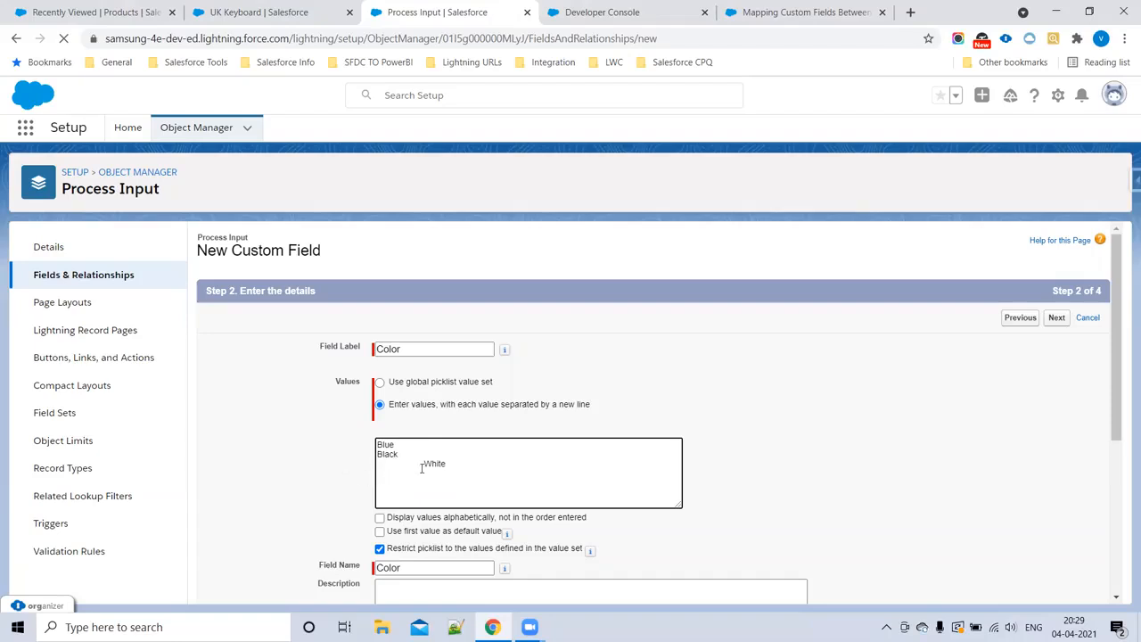
left_click_drag(424, 463, 351, 468)
key("BackSpace")
scroll(585, 440, "down", 3)
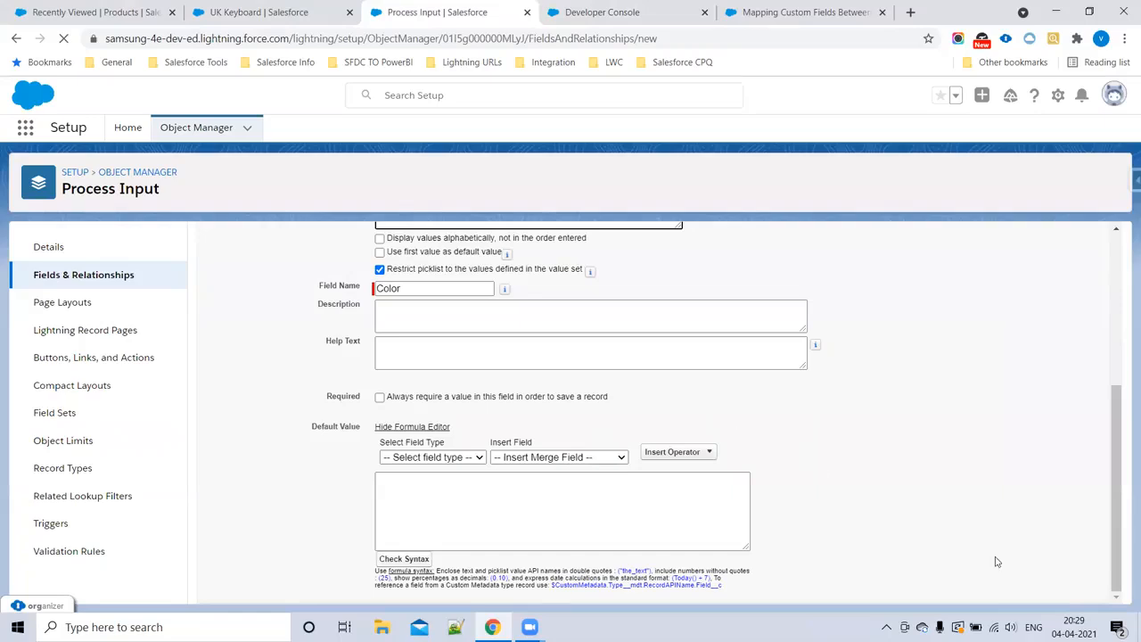
scroll(938, 401, "up", 3)
left_click(1057, 318)
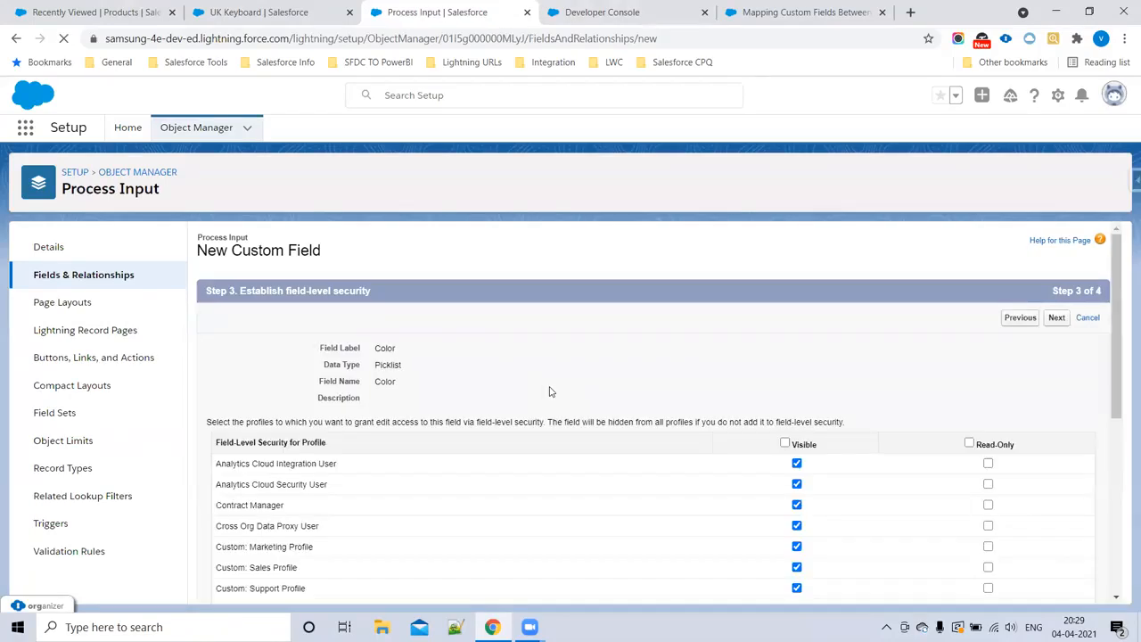
Step: Make Color visible to all profiles, keep it on the Process Input Layout, and save the field
left_click(785, 443)
left_click(1057, 319)
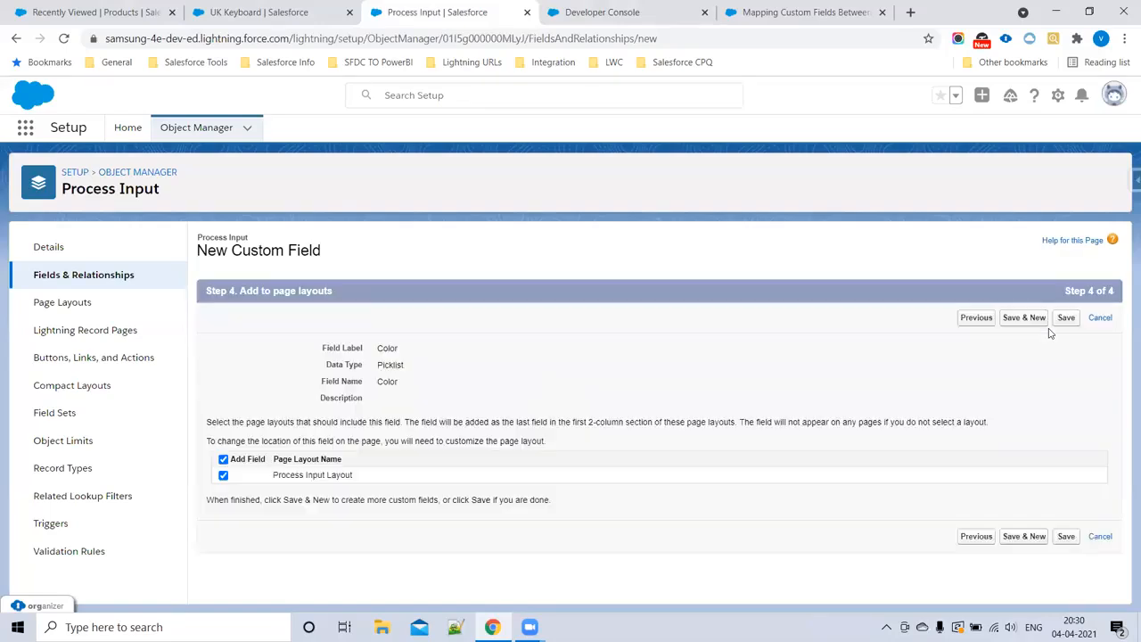
left_click(1067, 538)
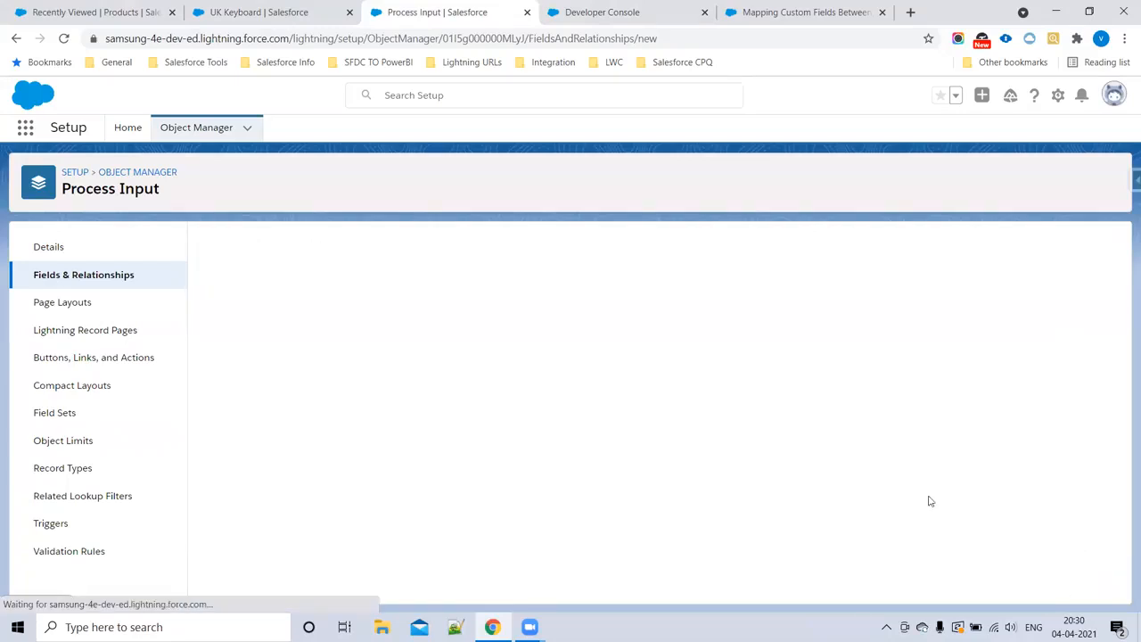
Step: In the CPQNotes file in Developer Console, copy Step1's Laptop Type, Ram Size and Color lists with their values under Step2 : Process Input
left_click(581, 11)
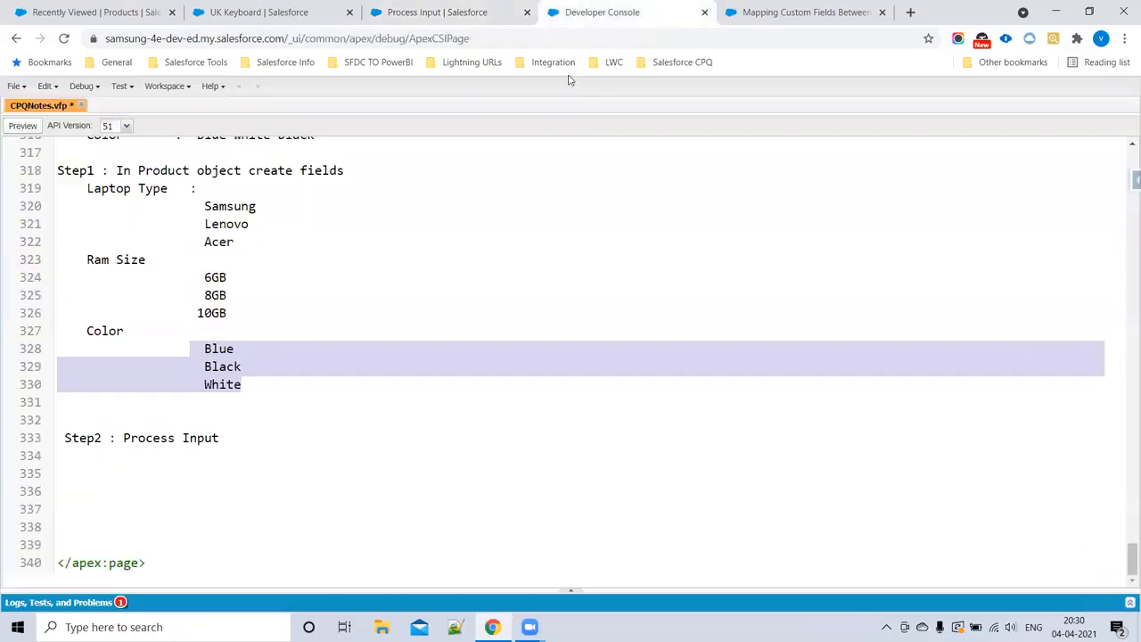
left_click(225, 439)
left_click_drag(81, 194, 262, 385)
left_click(211, 470)
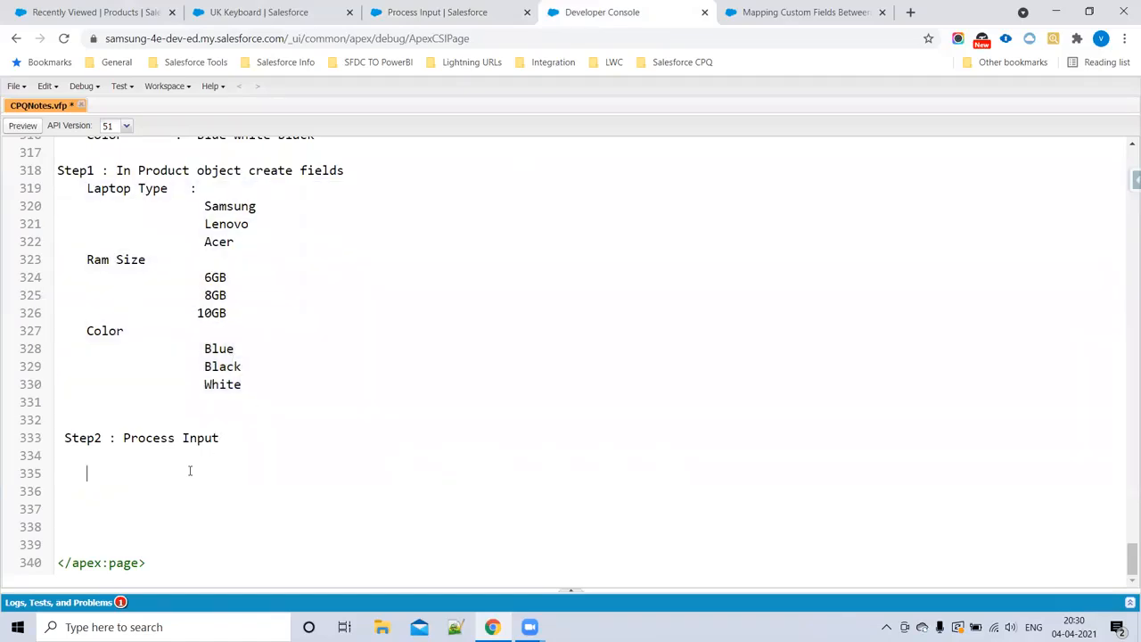
key("ctrl+v")
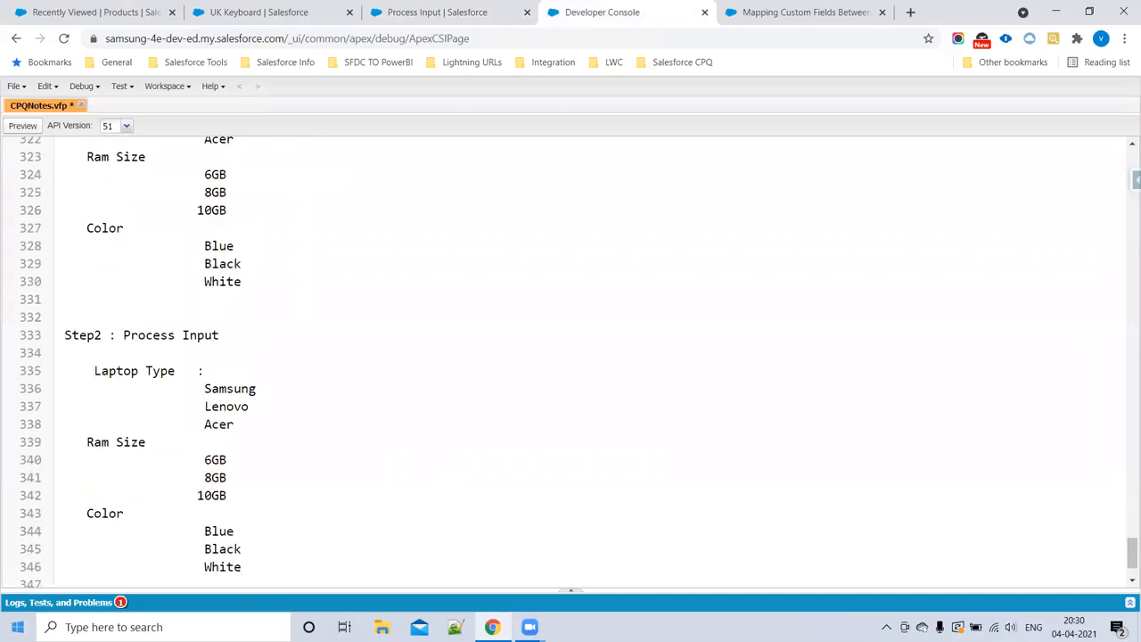
Step: Compare the Laptop Type, Ram Size and Color values listed under Step1 with those under Step2 in the notes
scroll(348, 415, "up", 4)
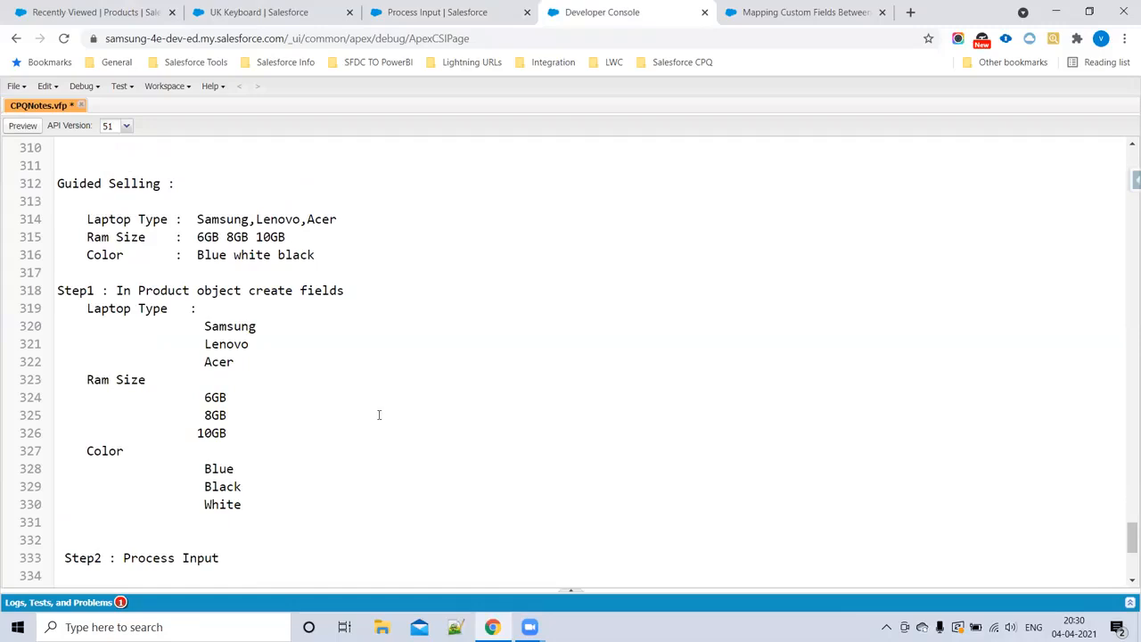
scroll(280, 356, "down", 6)
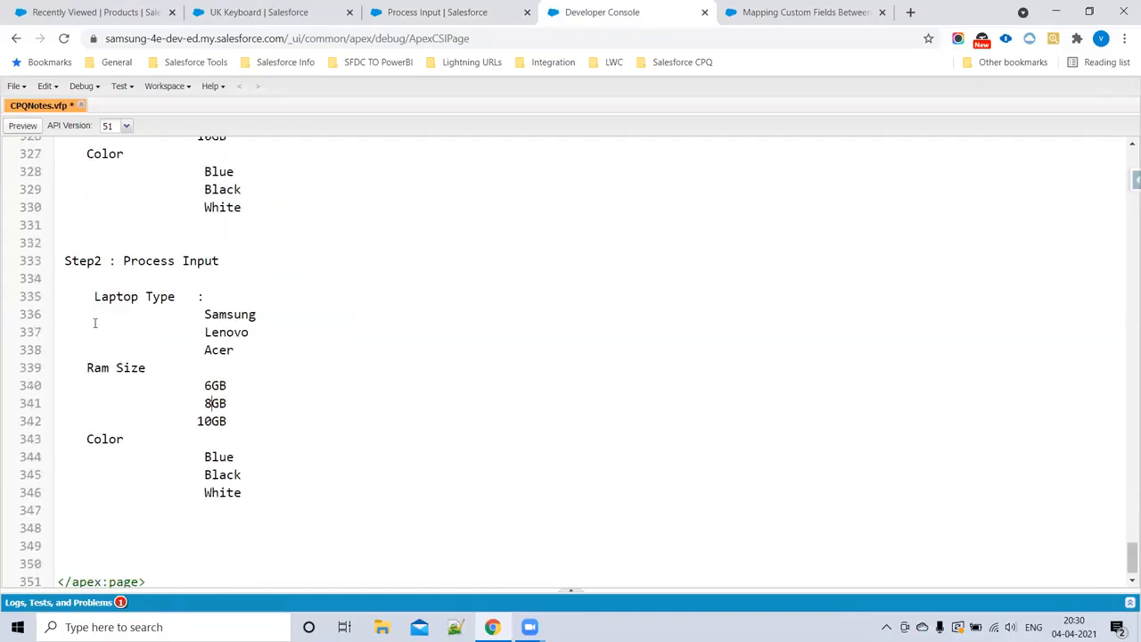
left_click_drag(114, 260, 250, 277)
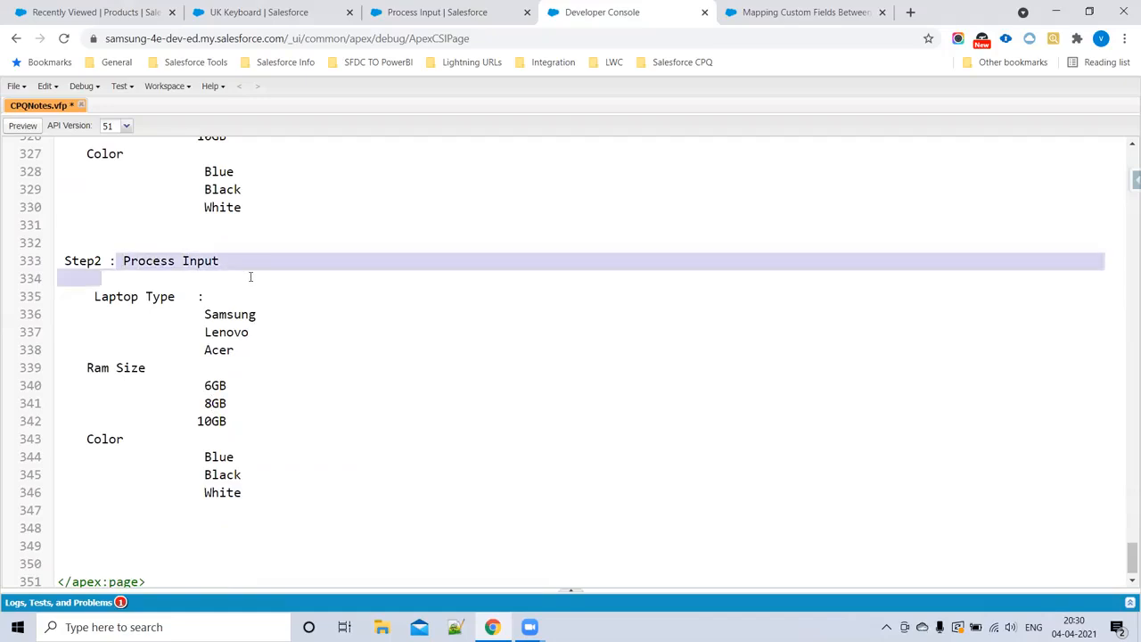
left_click(287, 360)
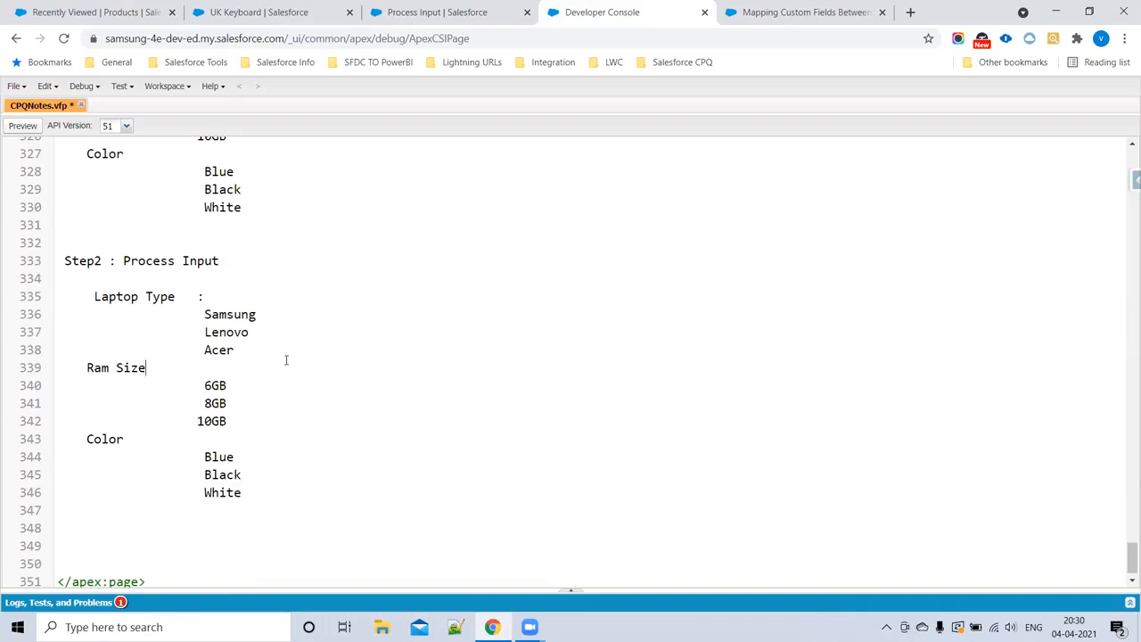
scroll(334, 268, "up", 3)
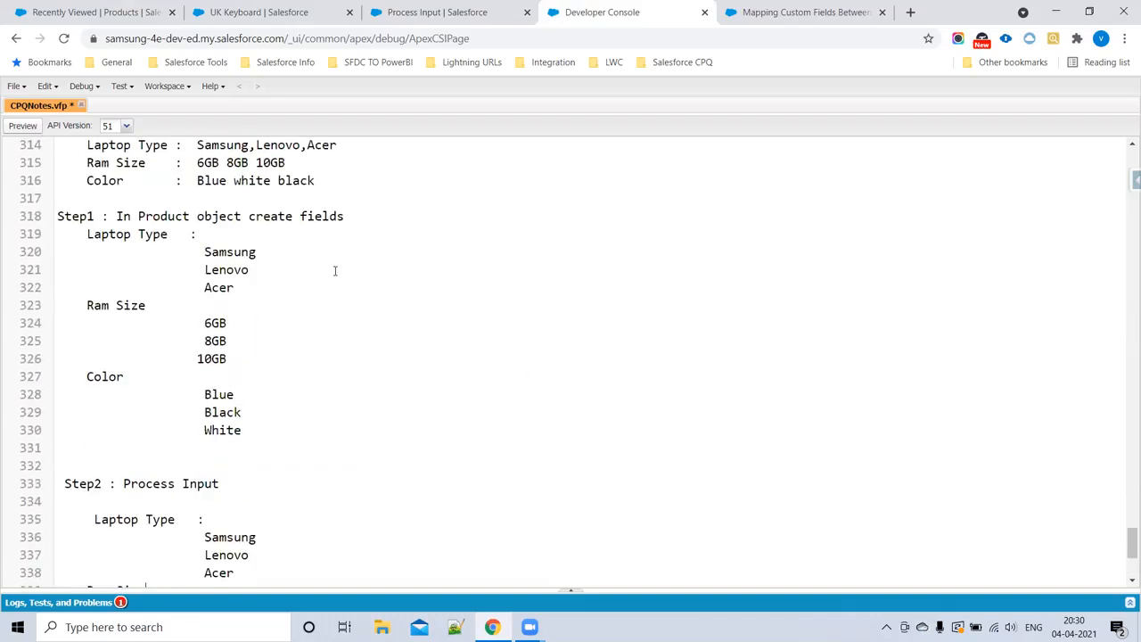
left_click_drag(204, 251, 256, 252)
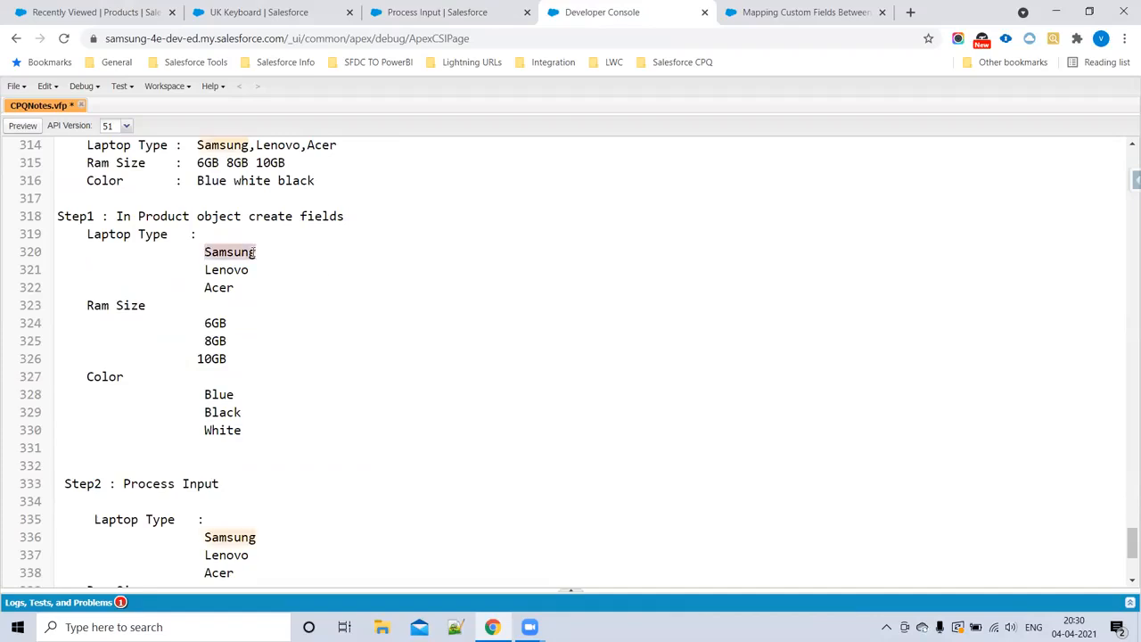
left_click(228, 537)
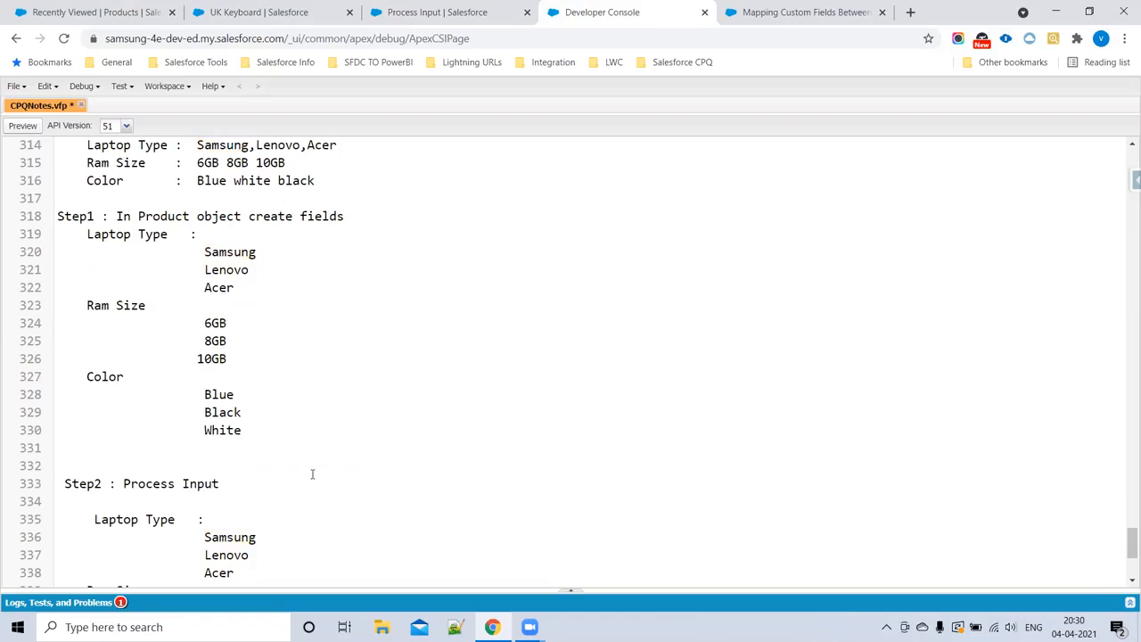
scroll(298, 453, "down", 2)
left_click_drag(87, 371, 275, 569)
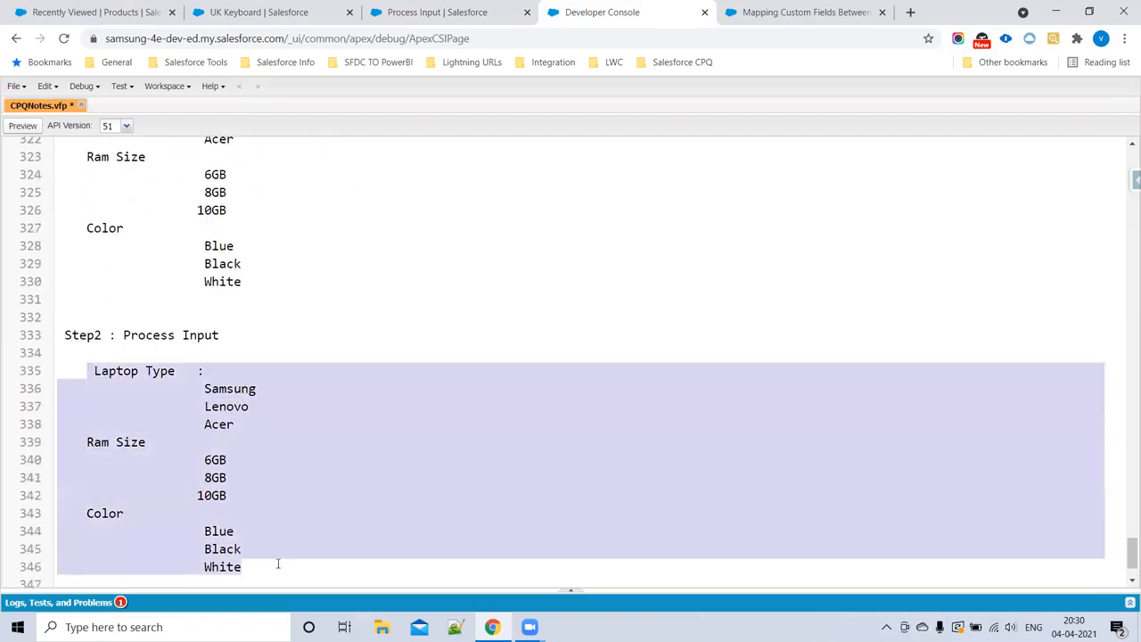
left_click(235, 394)
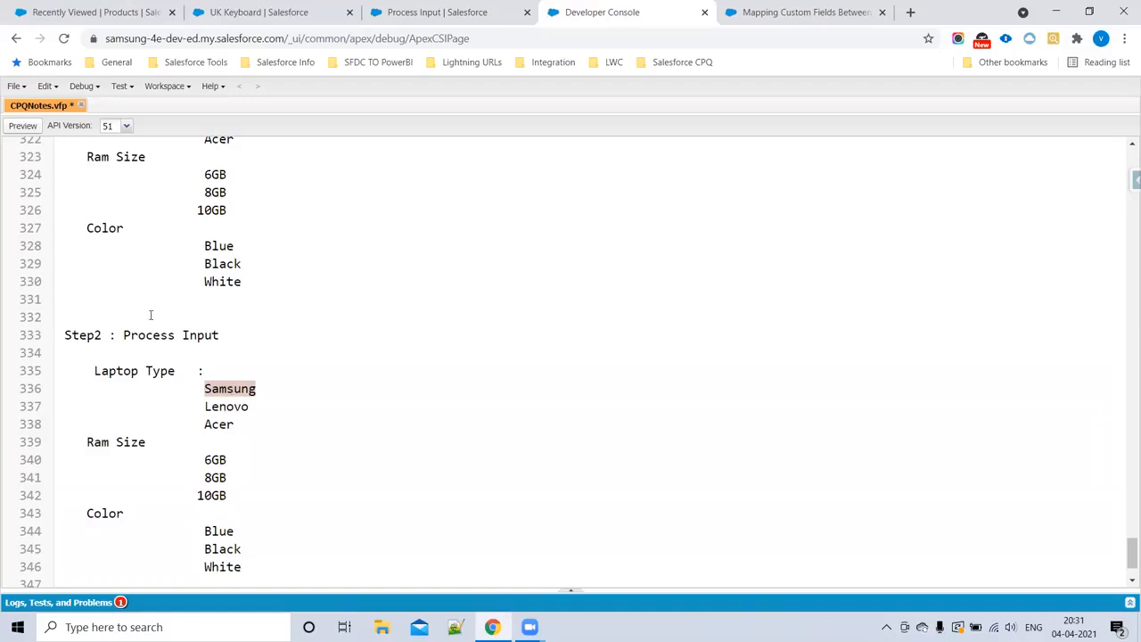
scroll(151, 312, "up", 3)
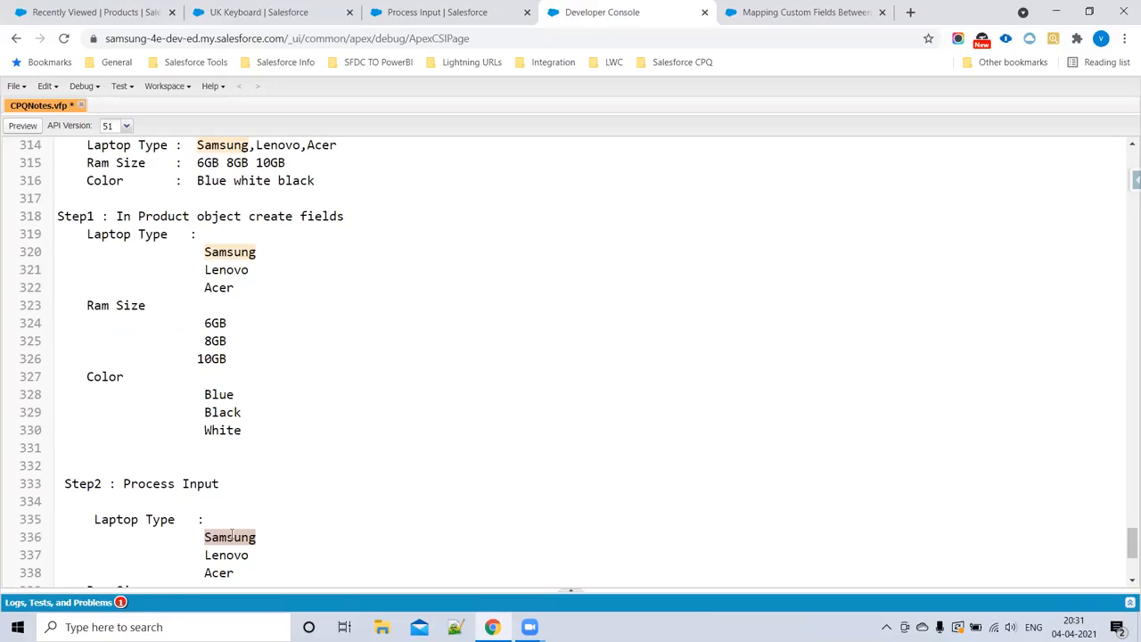
scroll(268, 517, "down", 3)
double_click(212, 458)
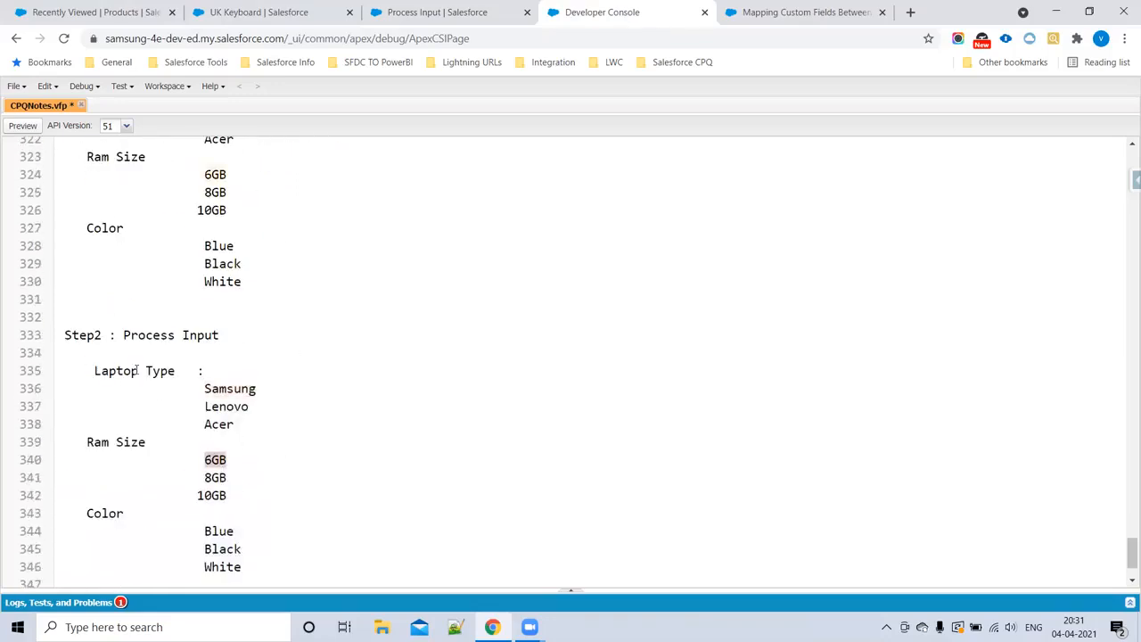
scroll(268, 356, "up", 3)
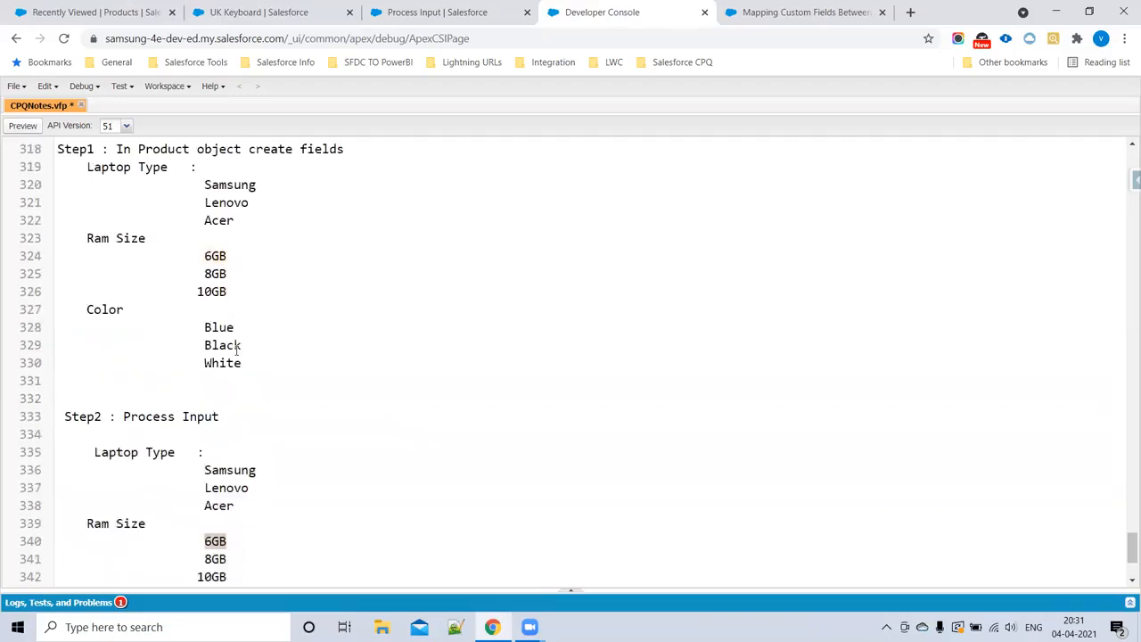
left_click(132, 233)
double_click(234, 535)
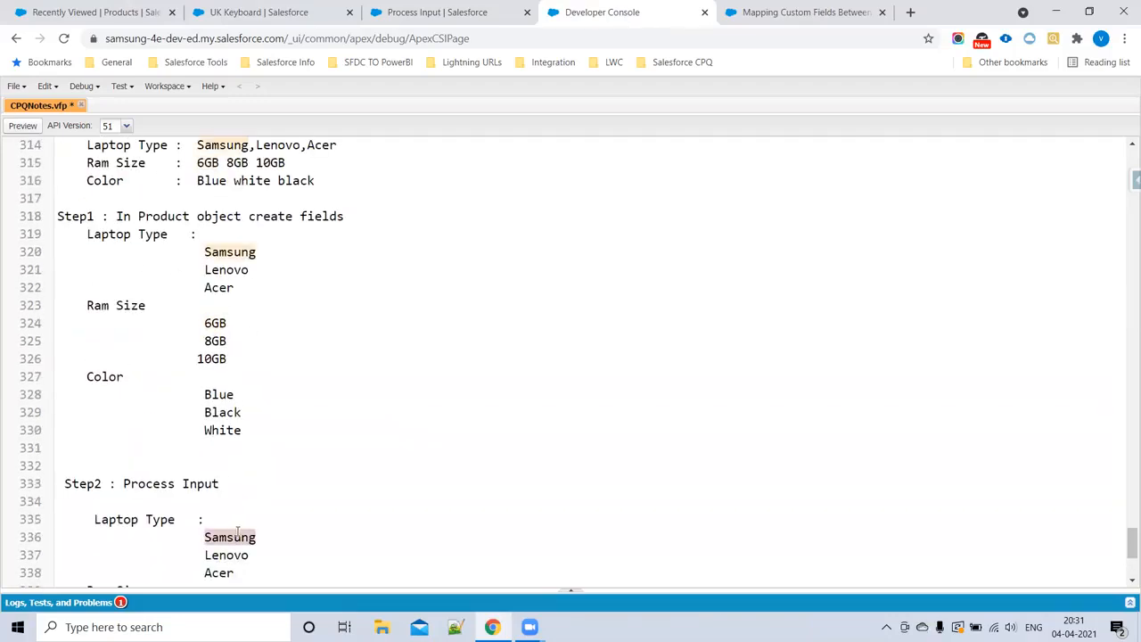
double_click(132, 305)
scroll(265, 458, "down", 5)
double_click(215, 366)
scroll(167, 333, "up", 4)
scroll(266, 491, "down", 4)
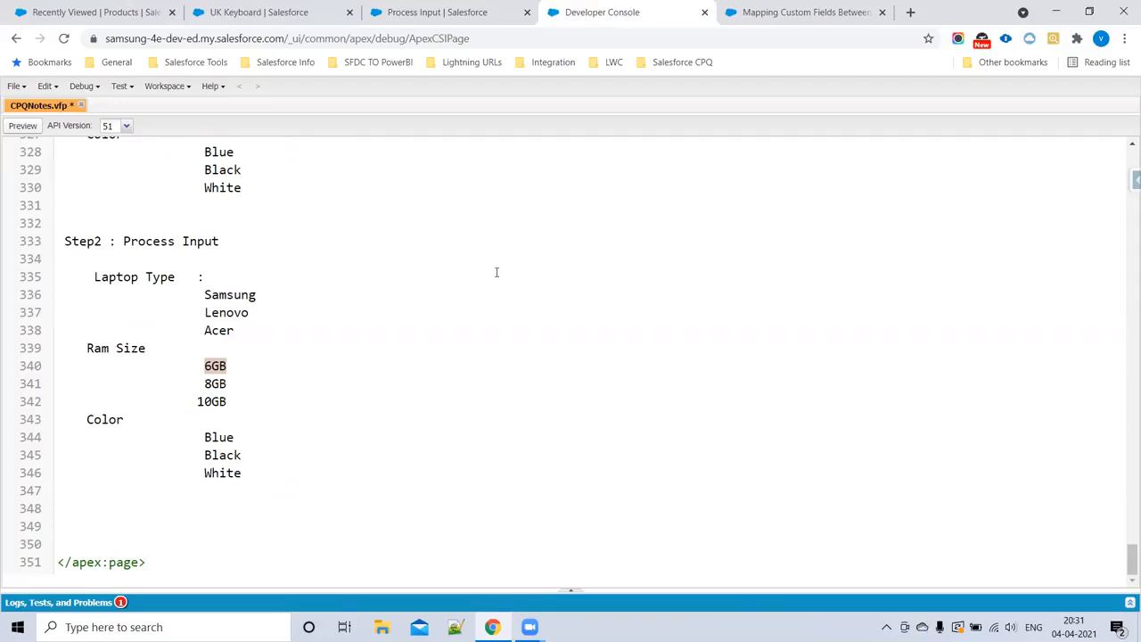
Step: Return to the Process Input fields in Setup, search for "product" and open the Product Field picklist
left_click(434, 12)
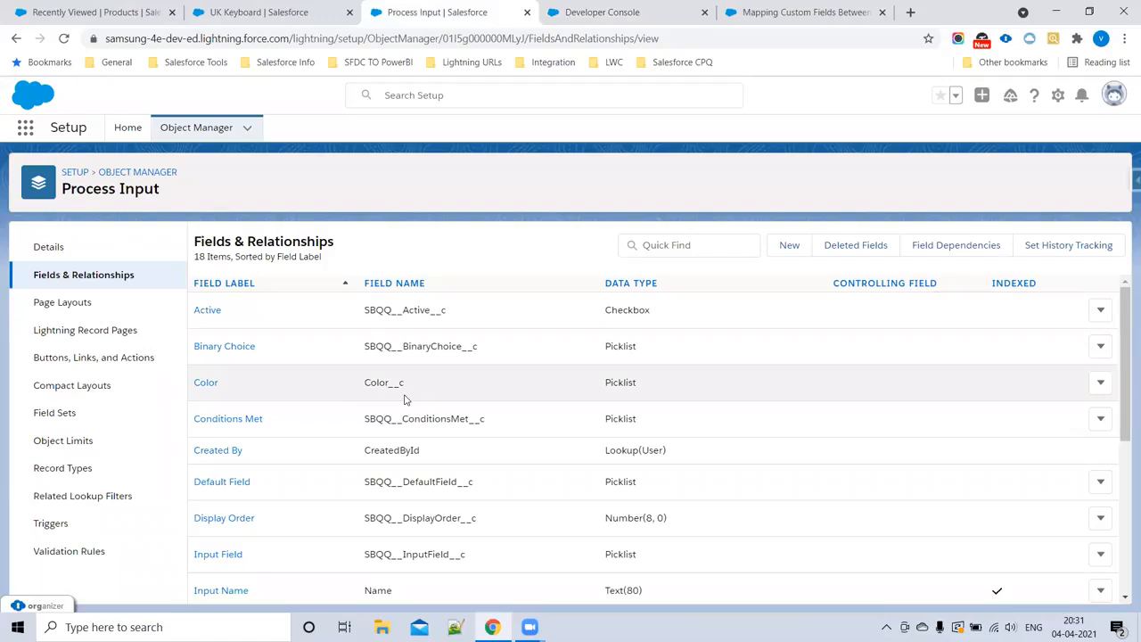
left_click(664, 239)
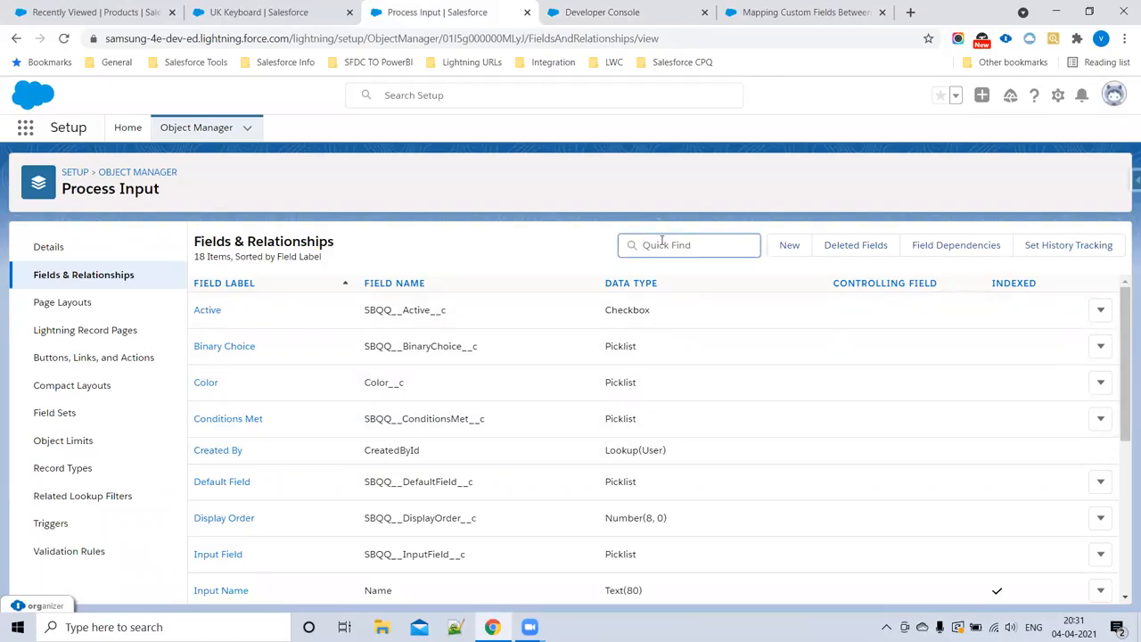
type("prod")
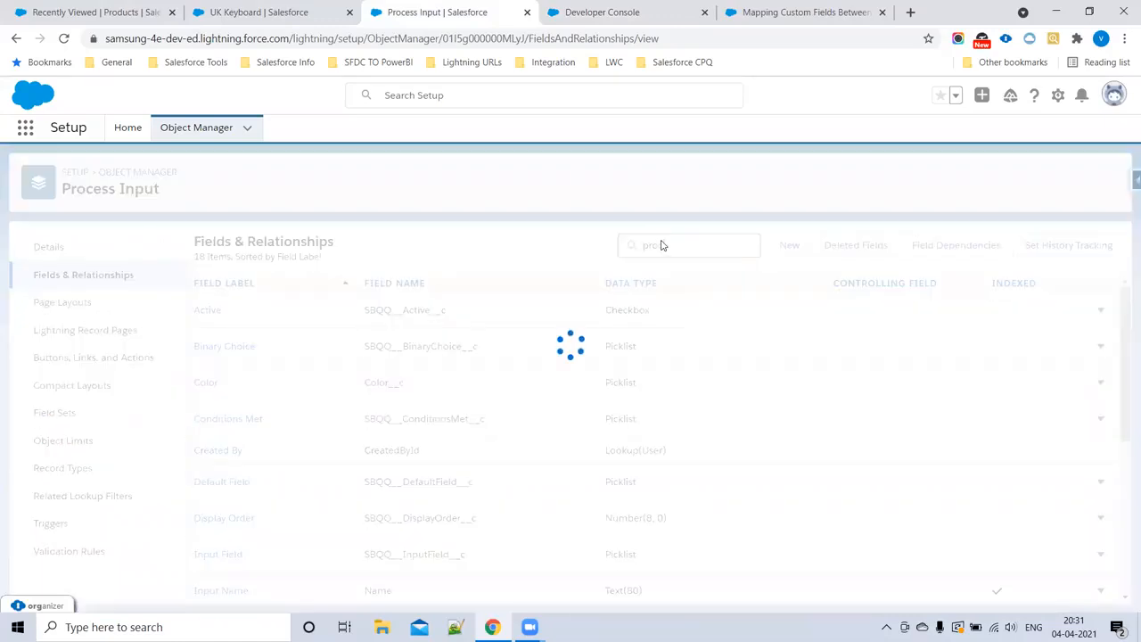
type("uct")
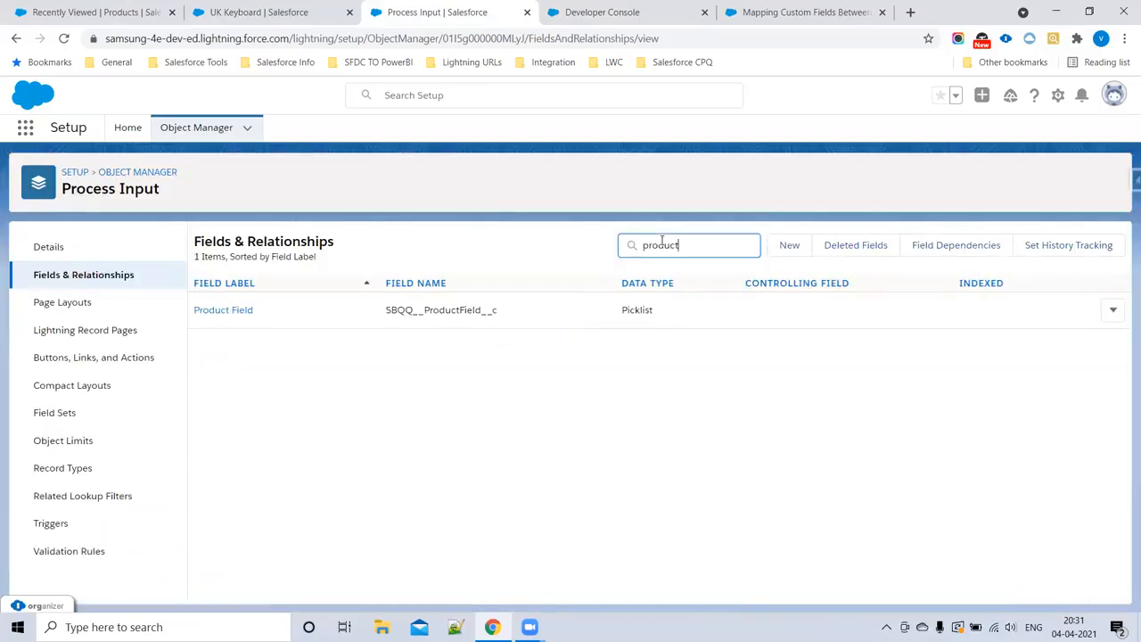
left_click(221, 312)
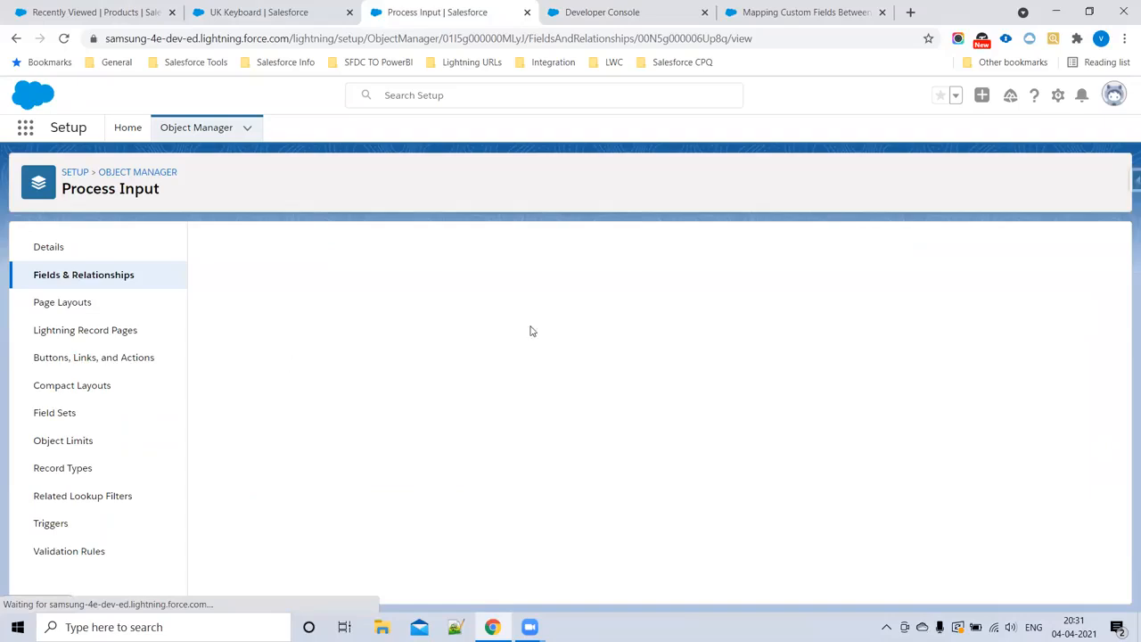
Step: Back in the CPQNotes file, add the line "Step3 : Add Field Api Names to product field" below the Step2 lists
left_click(632, 11)
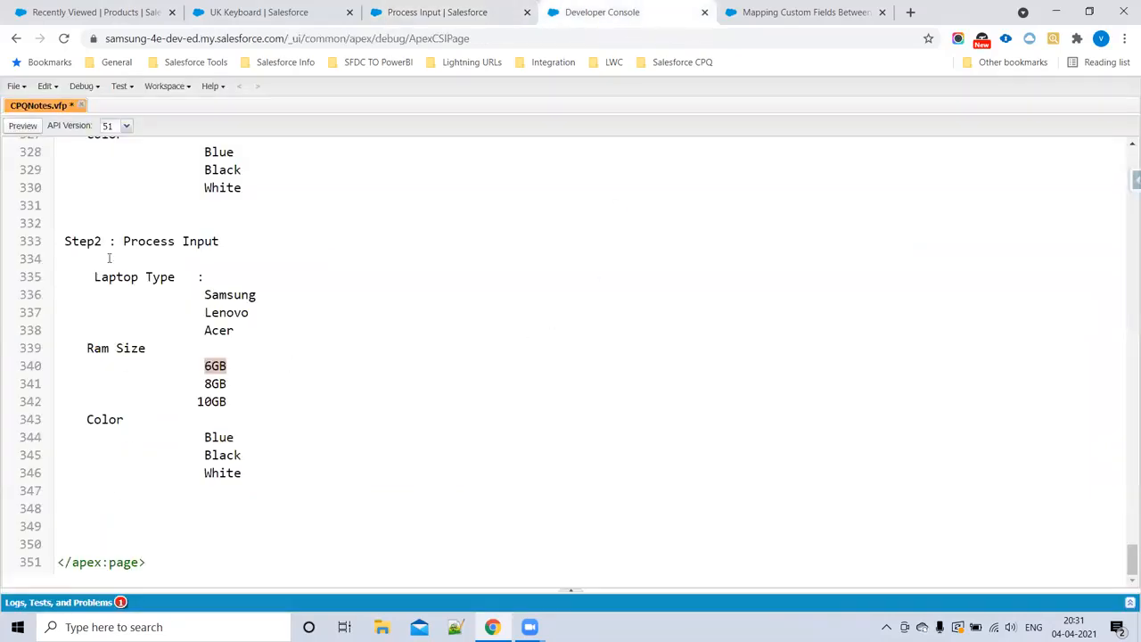
left_click(63, 522)
key("Return")
type("Step3 : Add Fields")
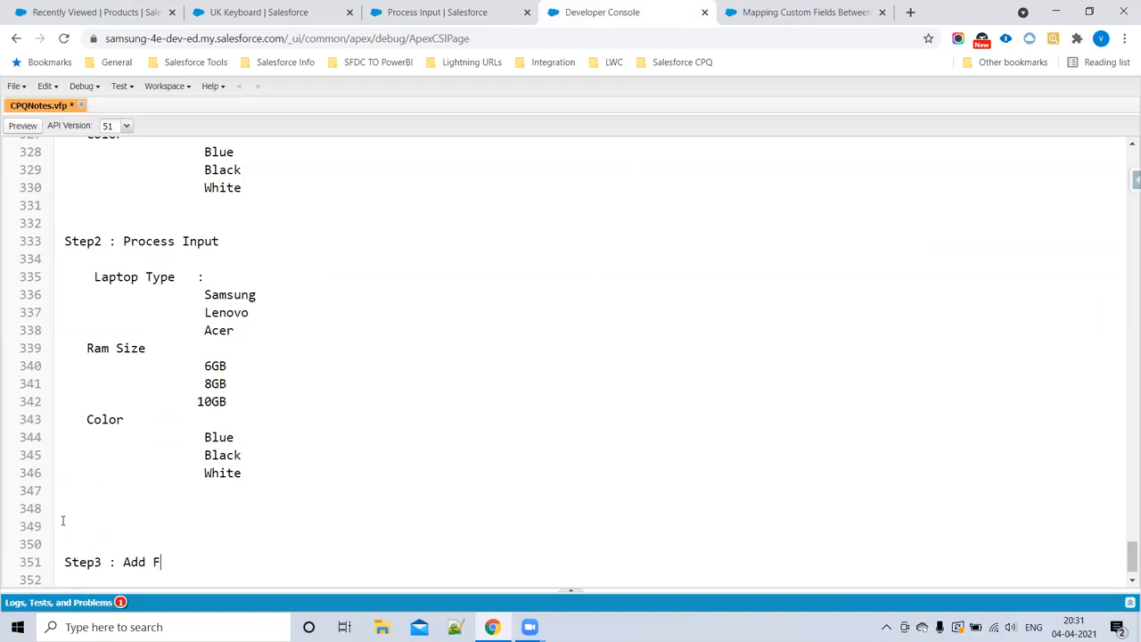
key("BackSpace")
type("Apin")
key("BackSpace")
key("BackSpace")
type("Names to ")
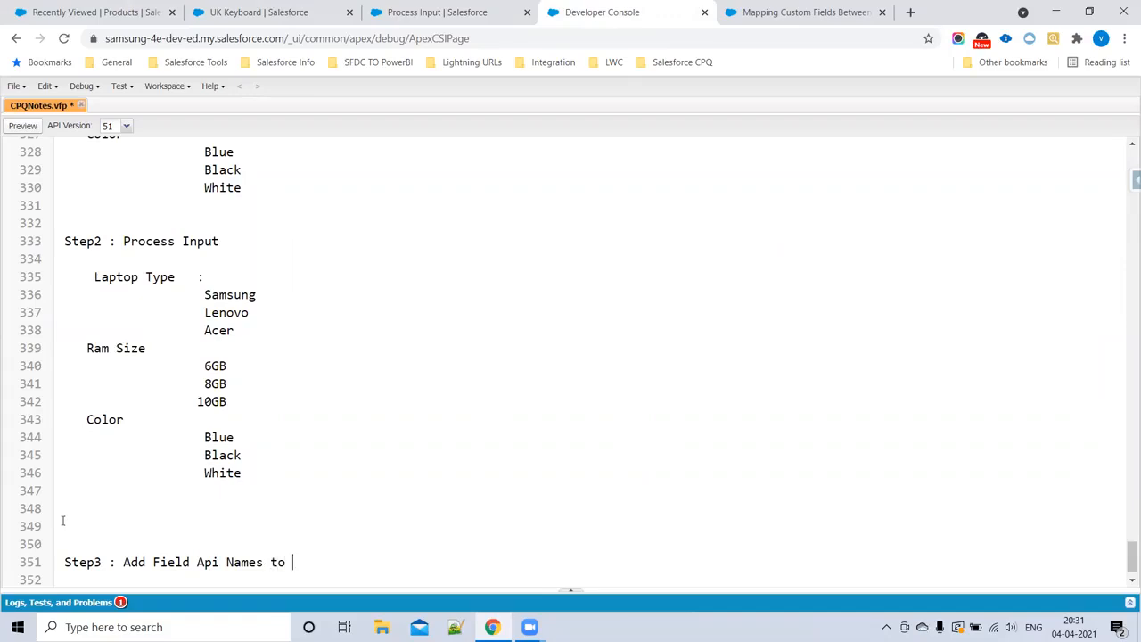
type("product field")
scroll(127, 516, "down", 1)
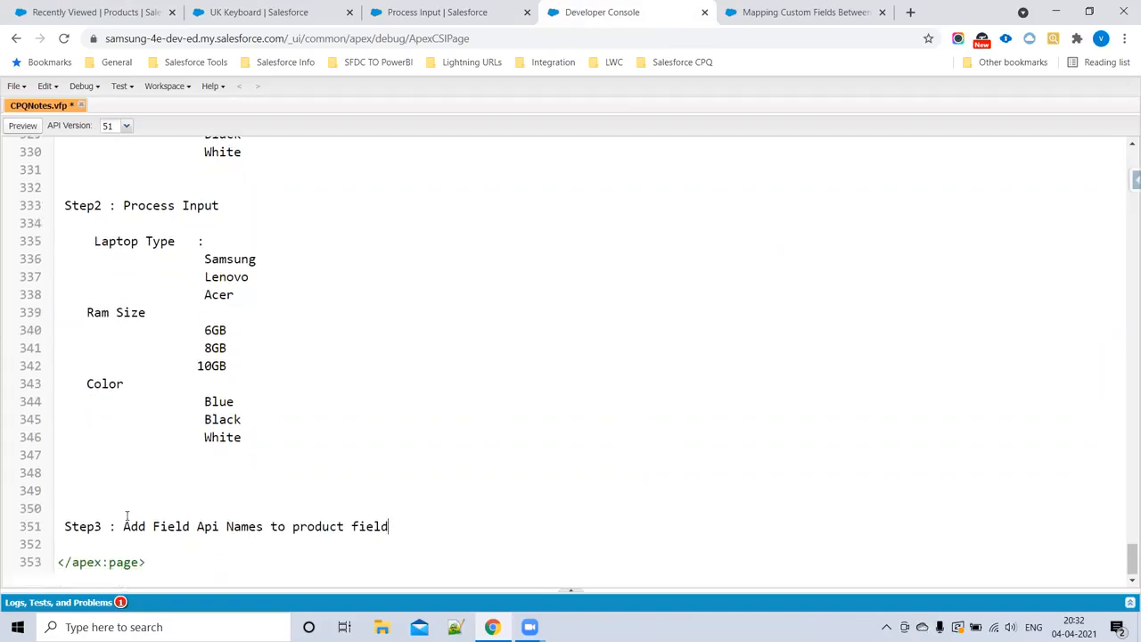
Step: Duplicate the Step3 line directly below itself and replace "product" with "input" in the copy
left_click_drag(389, 526, 27, 524)
key("ctrl+c")
left_click(420, 524)
key("Return")
key("Tab")
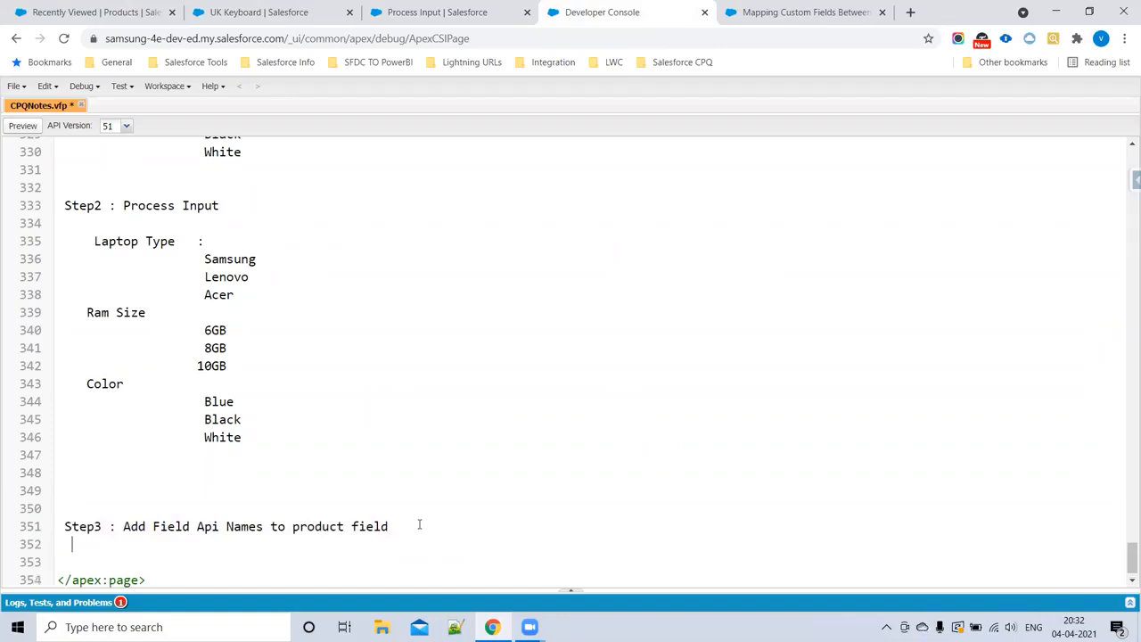
key("ctrl+v")
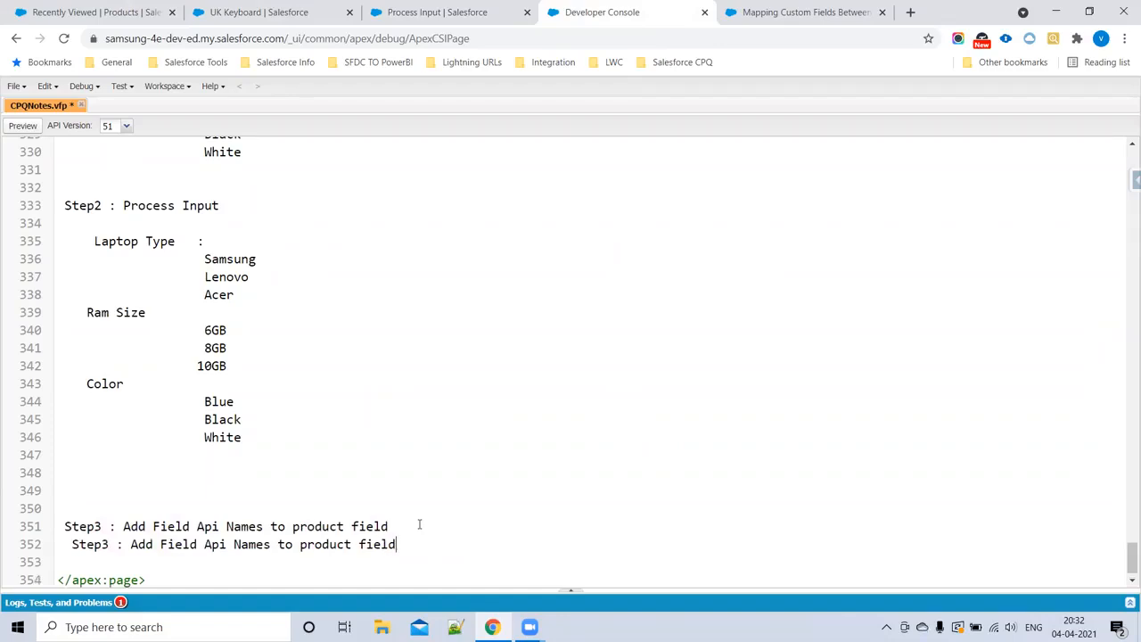
double_click(326, 544)
left_click(325, 544)
type("put")
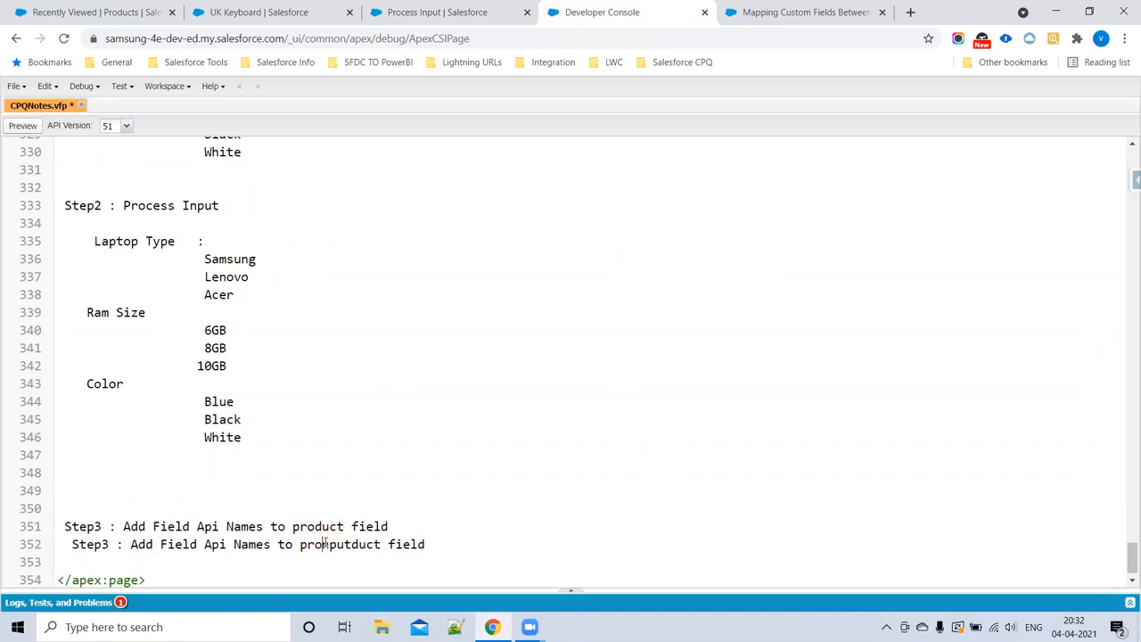
double_click(326, 544)
type("input")
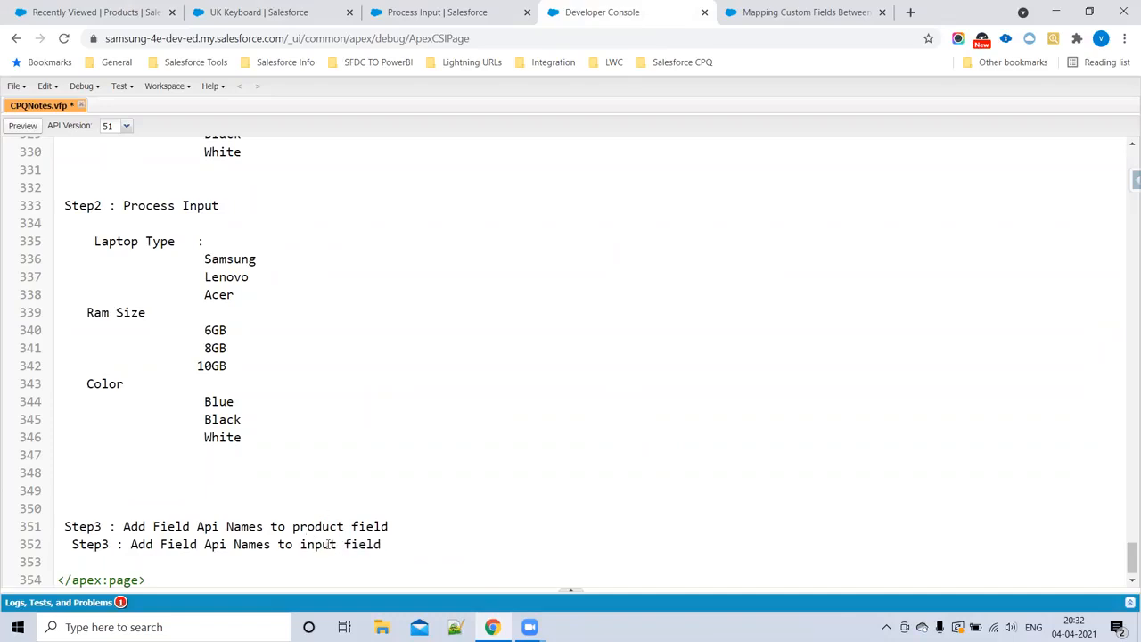
Step: Renumber the duplicated line as Step4 and align its indent and spacing with the Step3 line
key("BackSpace")
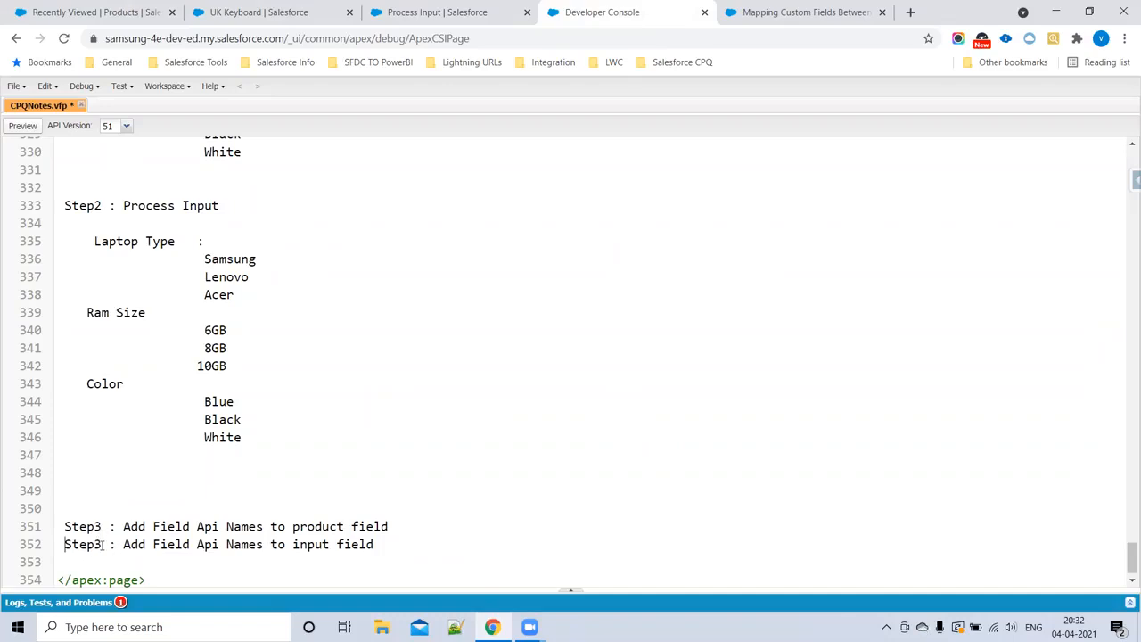
left_click(102, 545)
key("BackSpace")
type("4")
left_click(95, 526)
left_click(108, 545)
key("BackSpace")
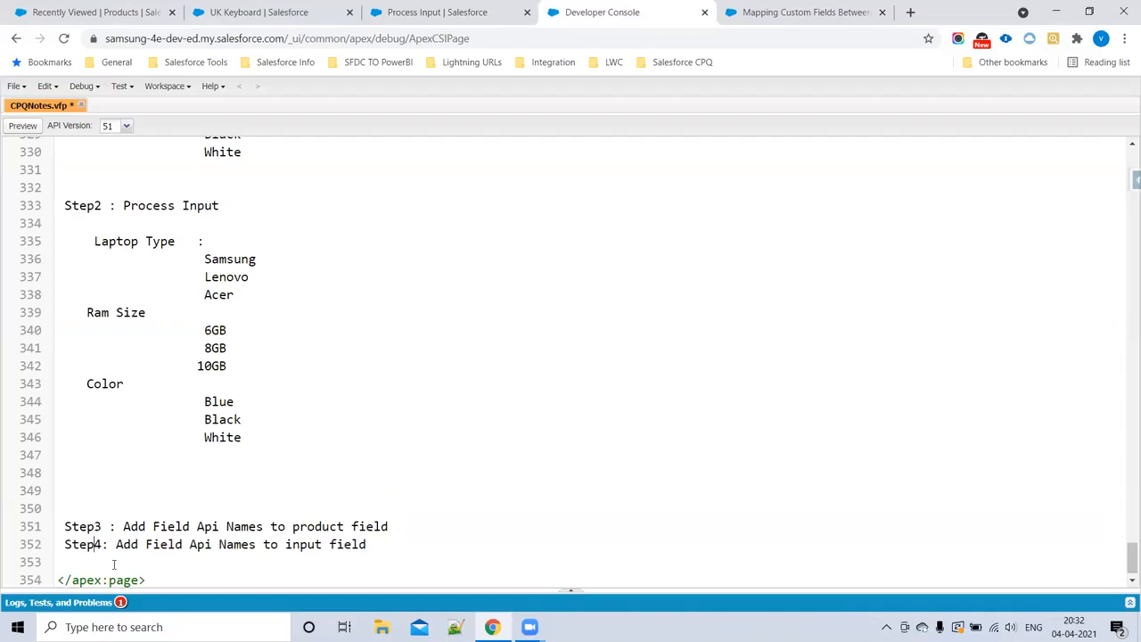
left_click(112, 545)
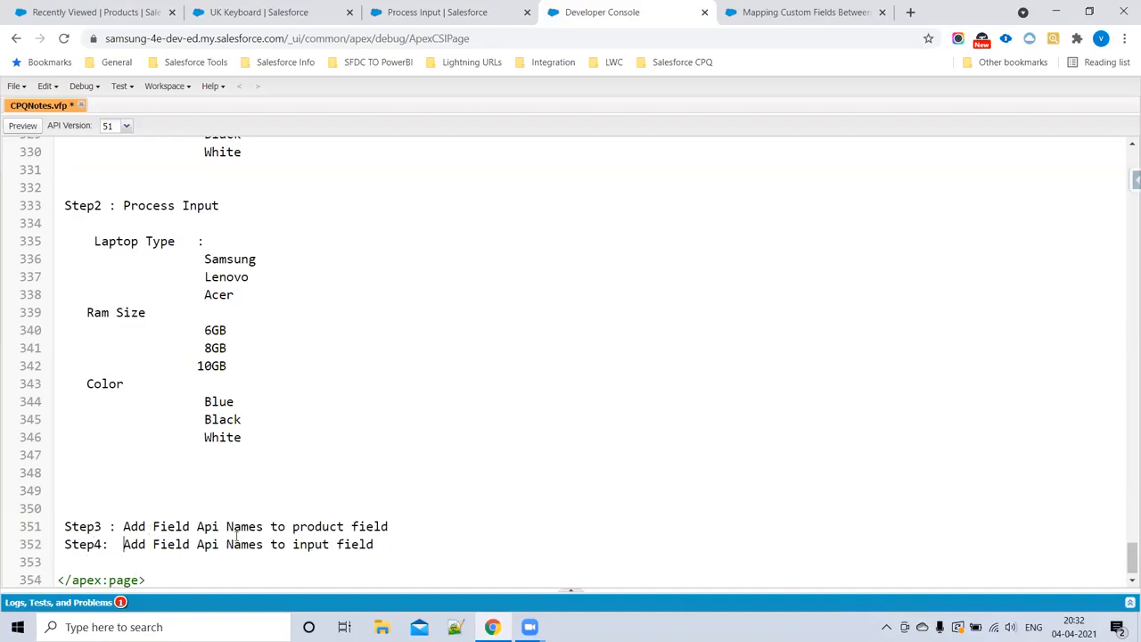
Step: Append "in Process input" to the end of both the Step3 and Step4 lines in the notes
left_click(415, 527)
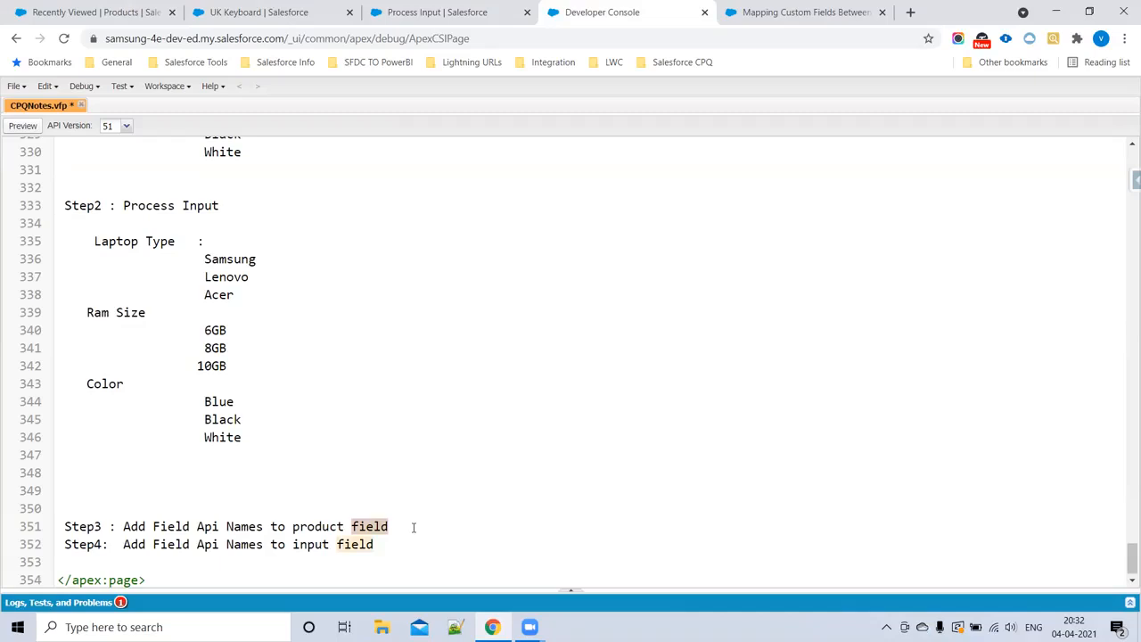
type("in Pro")
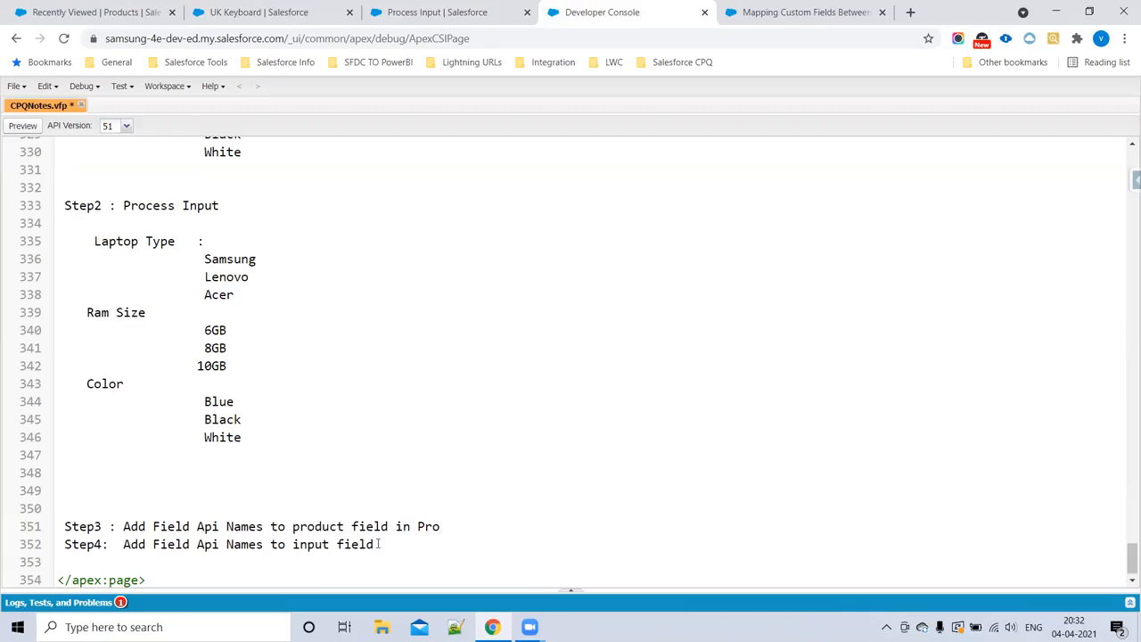
type("cess input")
left_click_drag(397, 526, 527, 520)
key("ctrl+c")
left_click(393, 546)
key("ctrl+v")
double_click(326, 525)
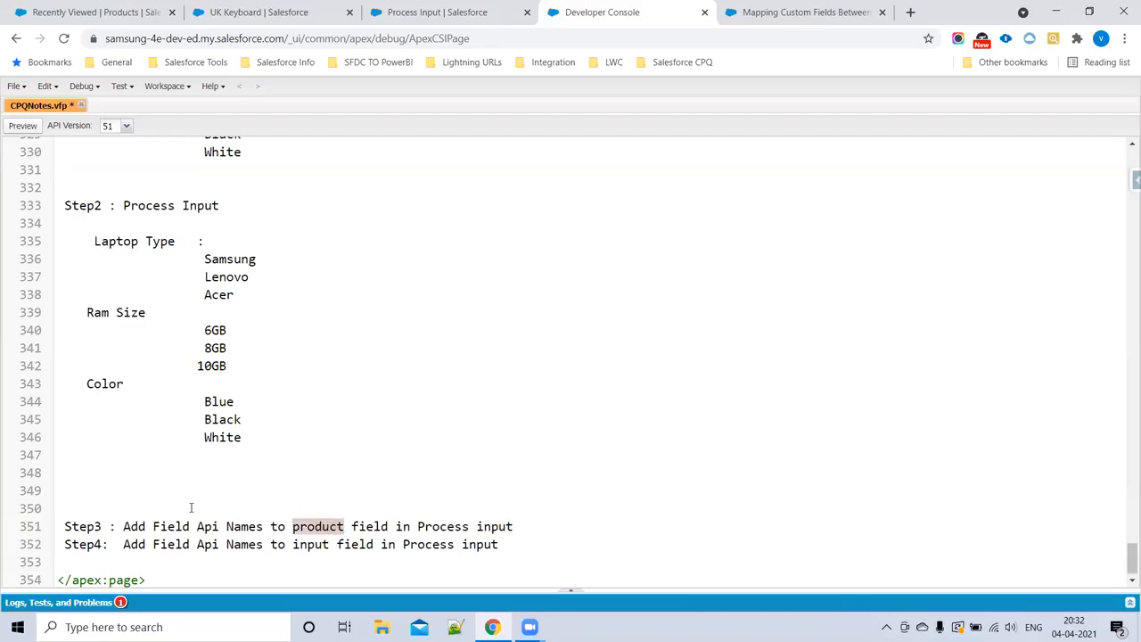
scroll(165, 472, "down", 1)
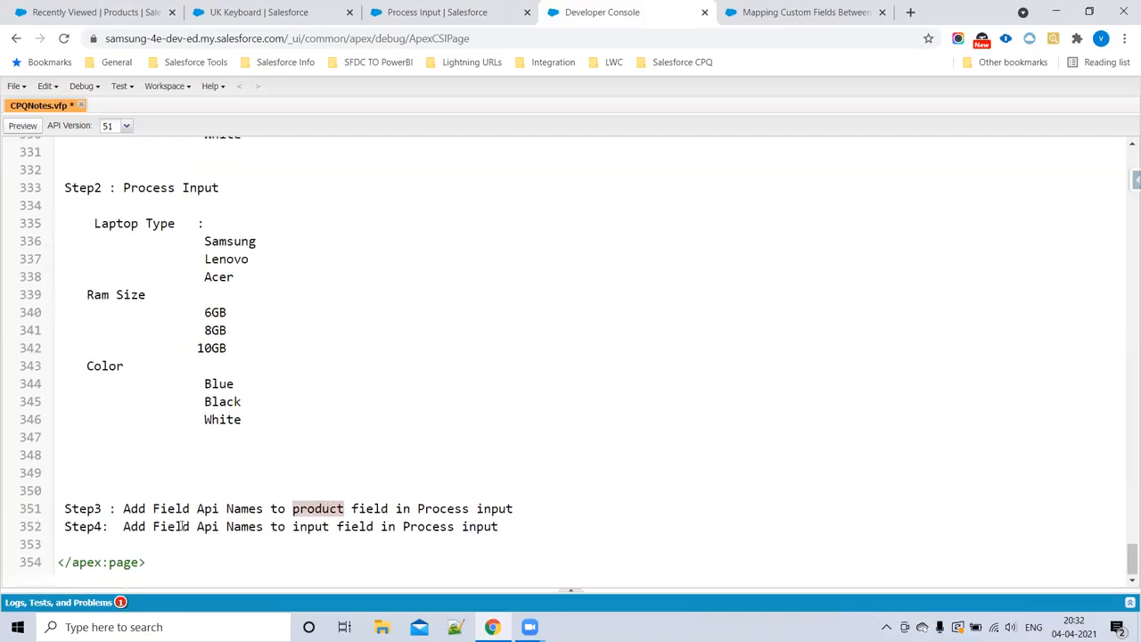
left_click_drag(292, 527, 379, 527)
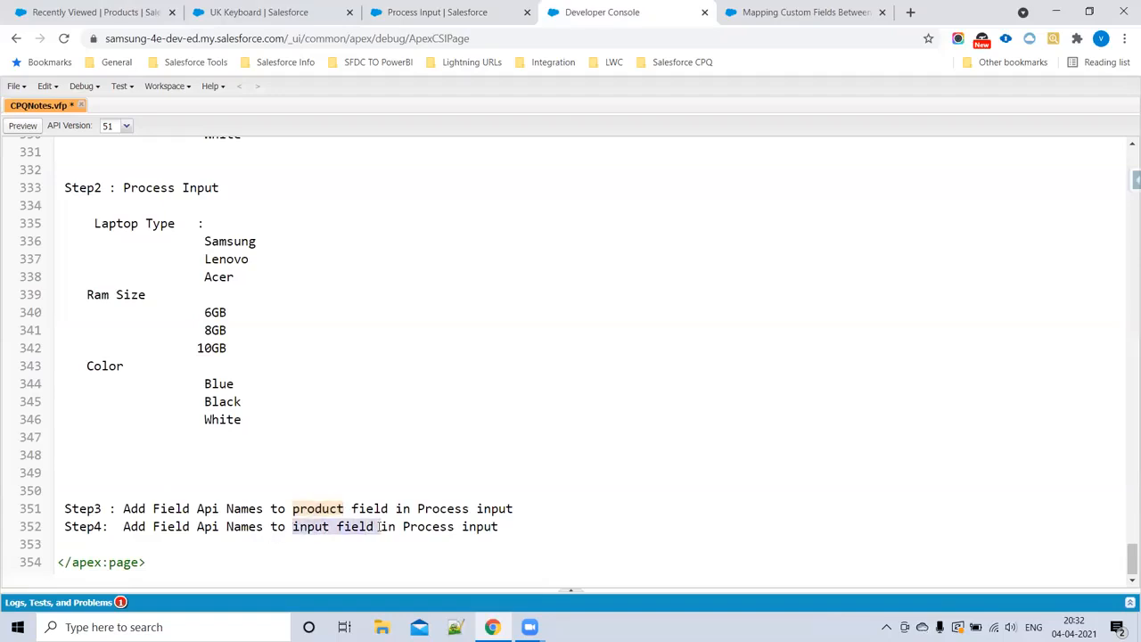
left_click_drag(80, 224, 175, 402)
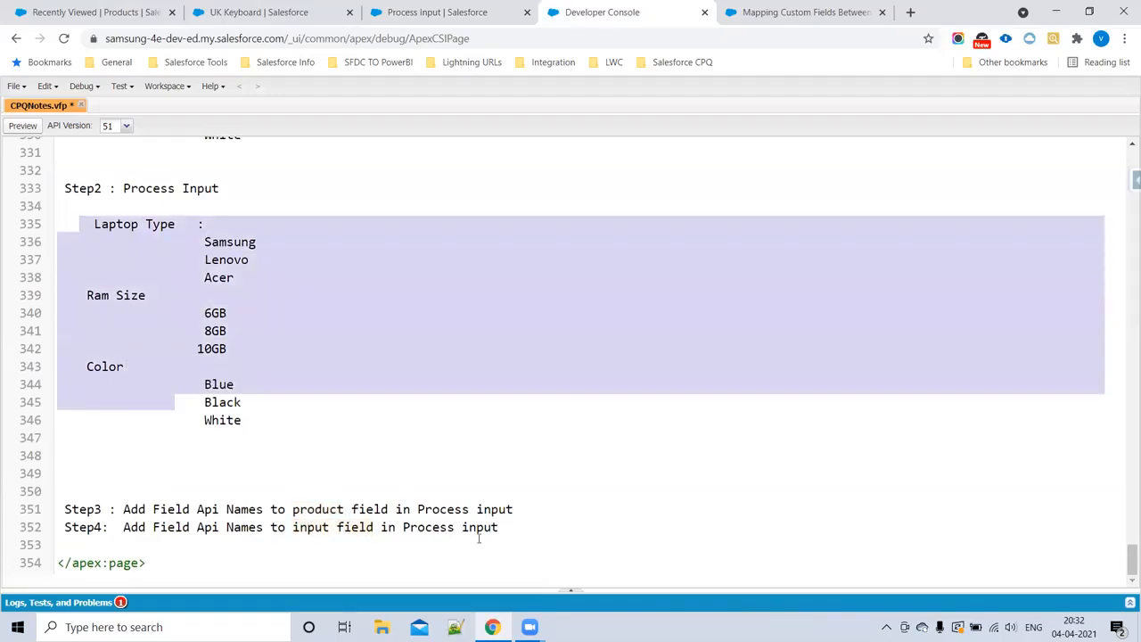
Step: Look up the Laptop Type field of Process Input in Setup and copy its API name Laptop_Type__c below the Step2 lists in CPQNotes
left_click(451, 12)
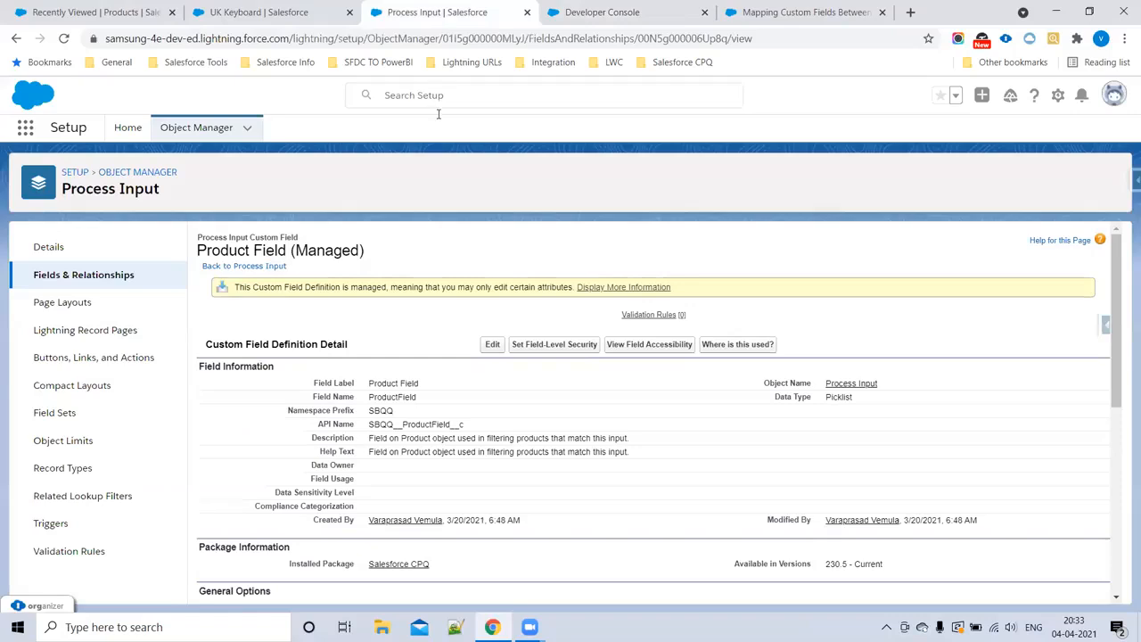
left_click(82, 277)
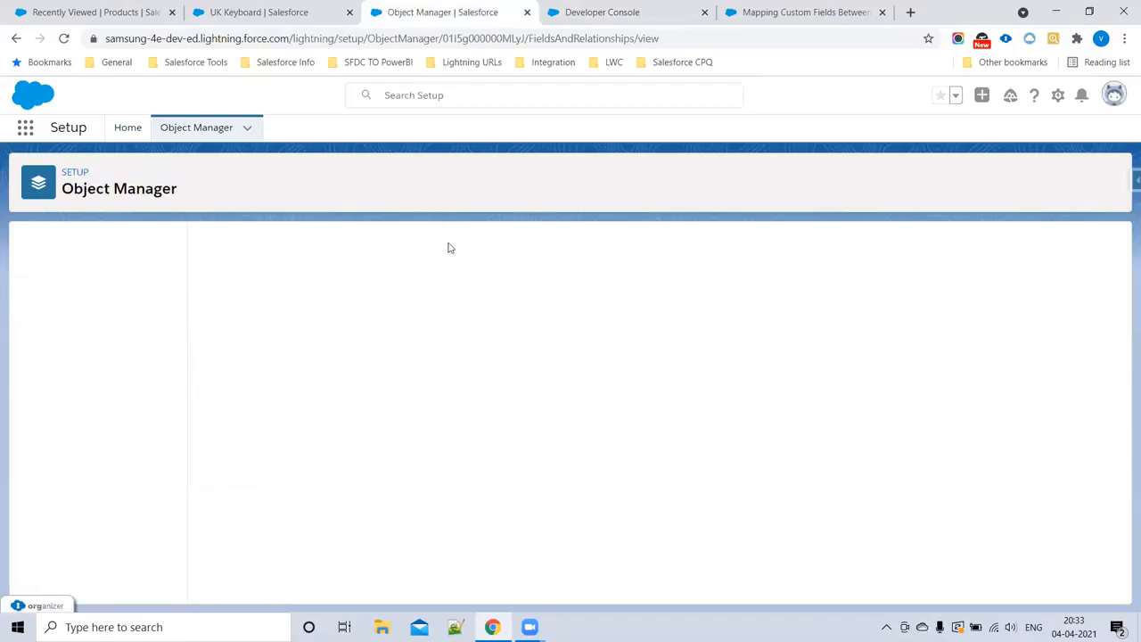
left_click(663, 247)
type("La")
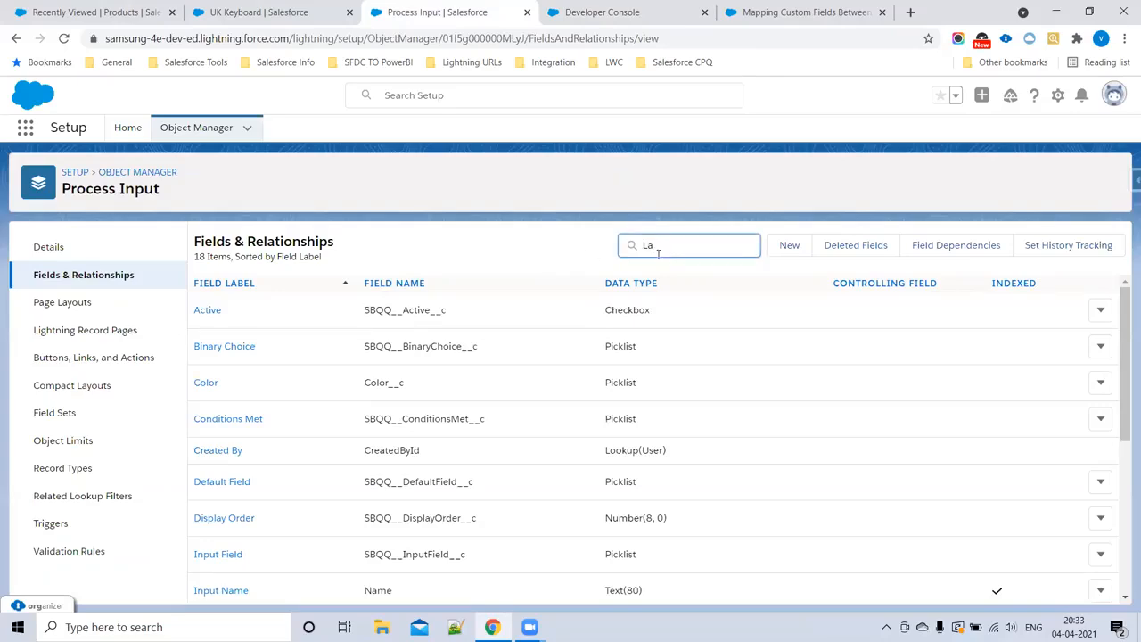
type("p")
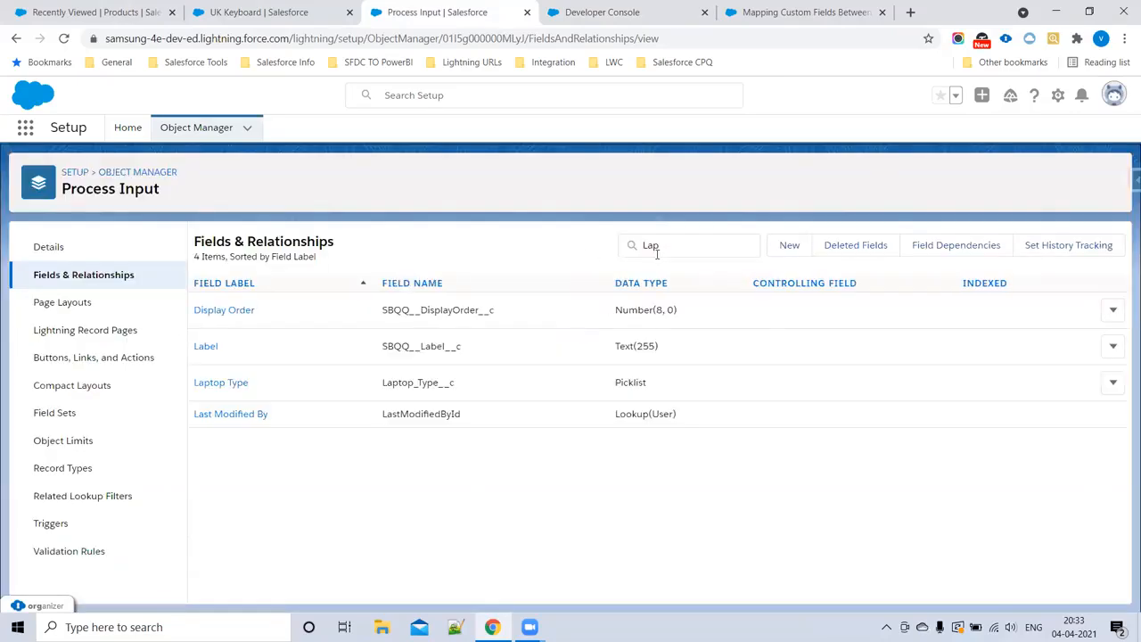
double_click(414, 383)
key("ctrl+c")
left_click(819, 11)
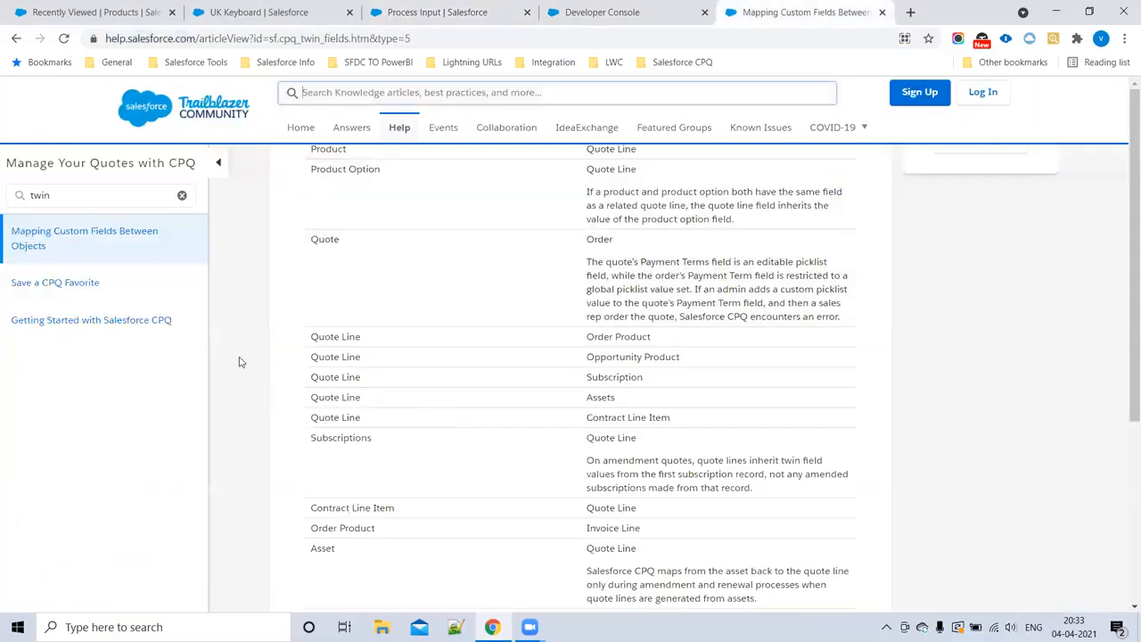
scroll(276, 434, "down", 5)
left_click(571, 13)
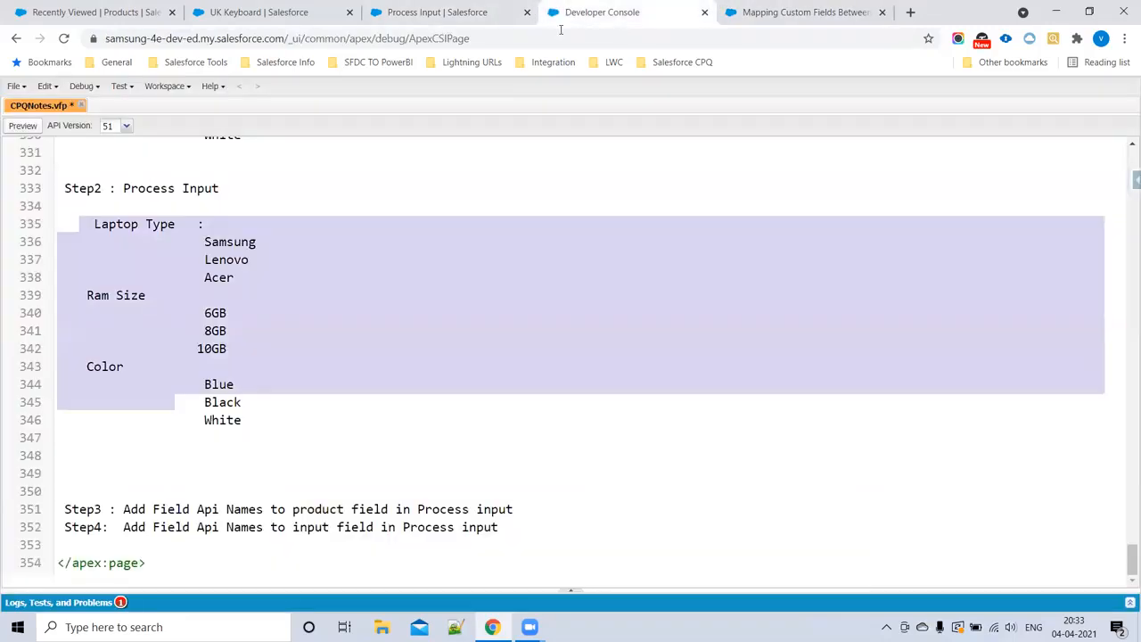
left_click(99, 449)
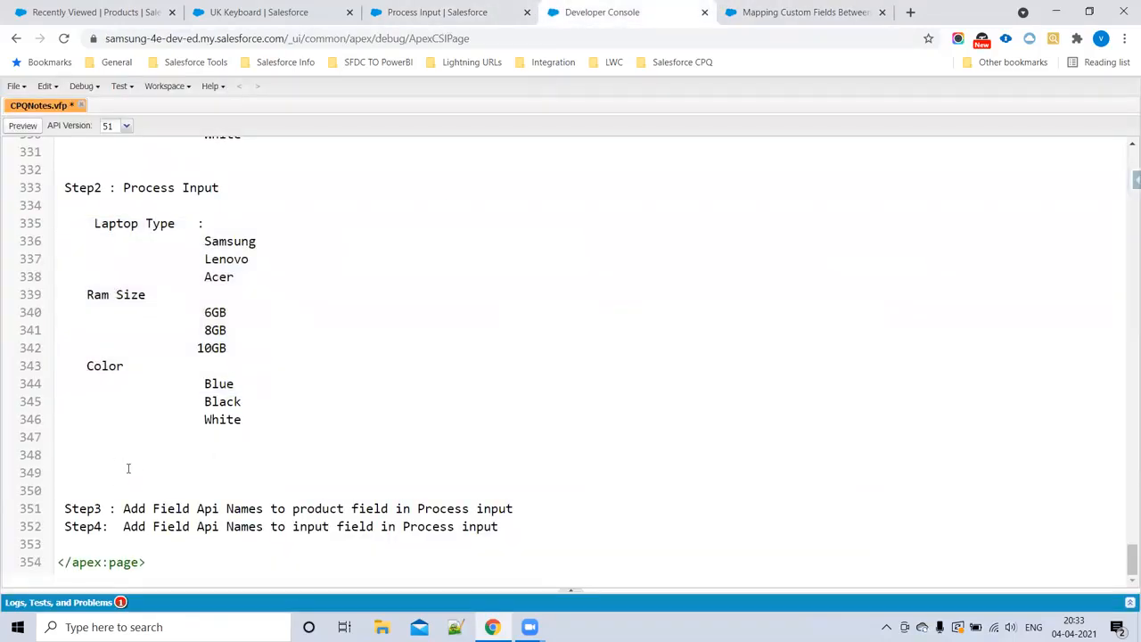
key("ctrl+v")
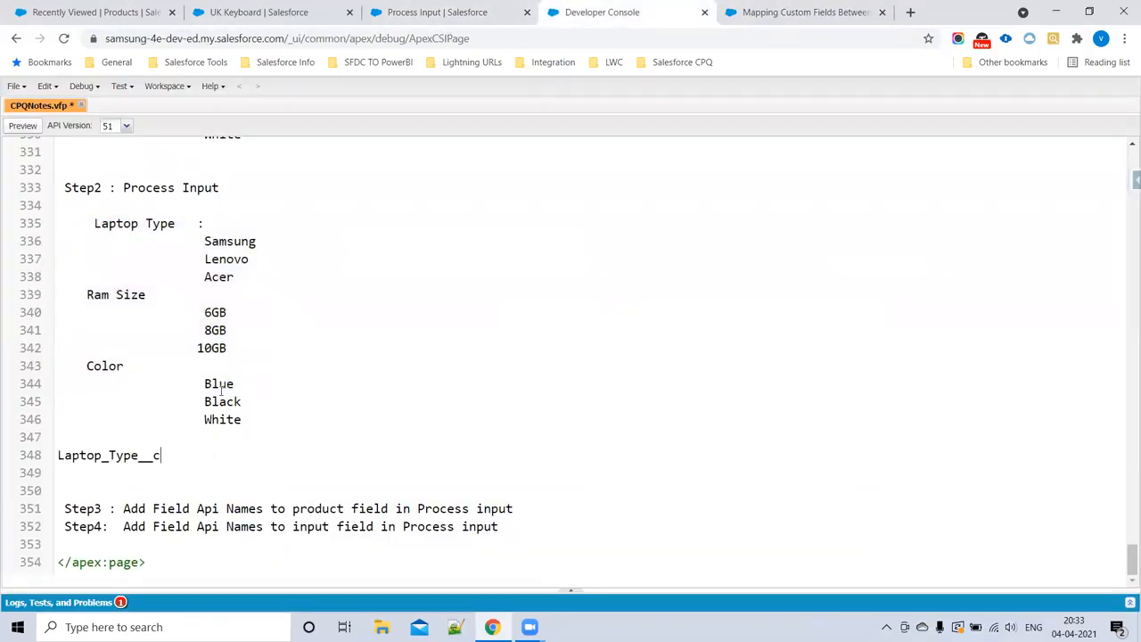
Step: Find the Ram Size field of Process Input and copy its API name Ram_Size__c onto a new line below Laptop_Type__c in the notes
left_click(397, 12)
left_click(657, 238)
type("Ran")
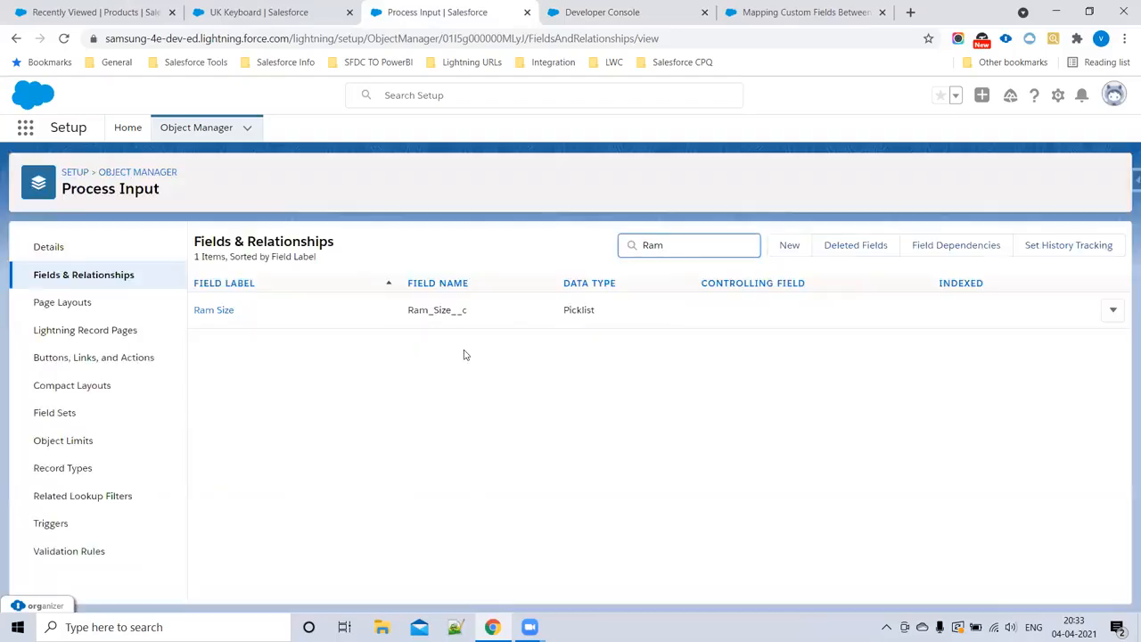
double_click(434, 310)
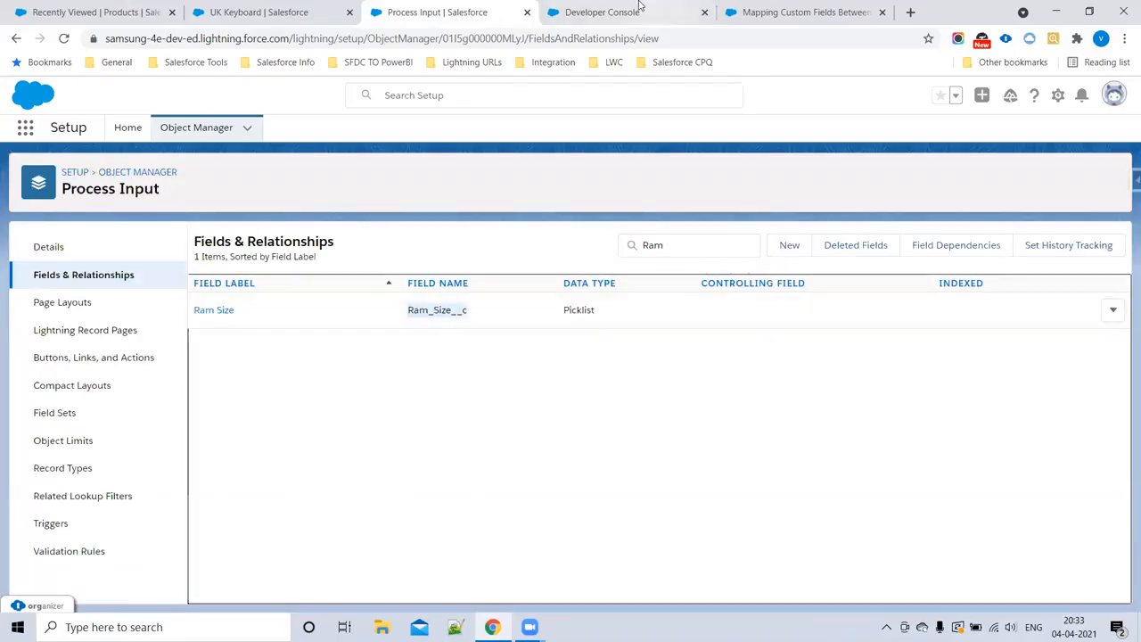
left_click(602, 11)
key("Return")
type("Ram_Size__c")
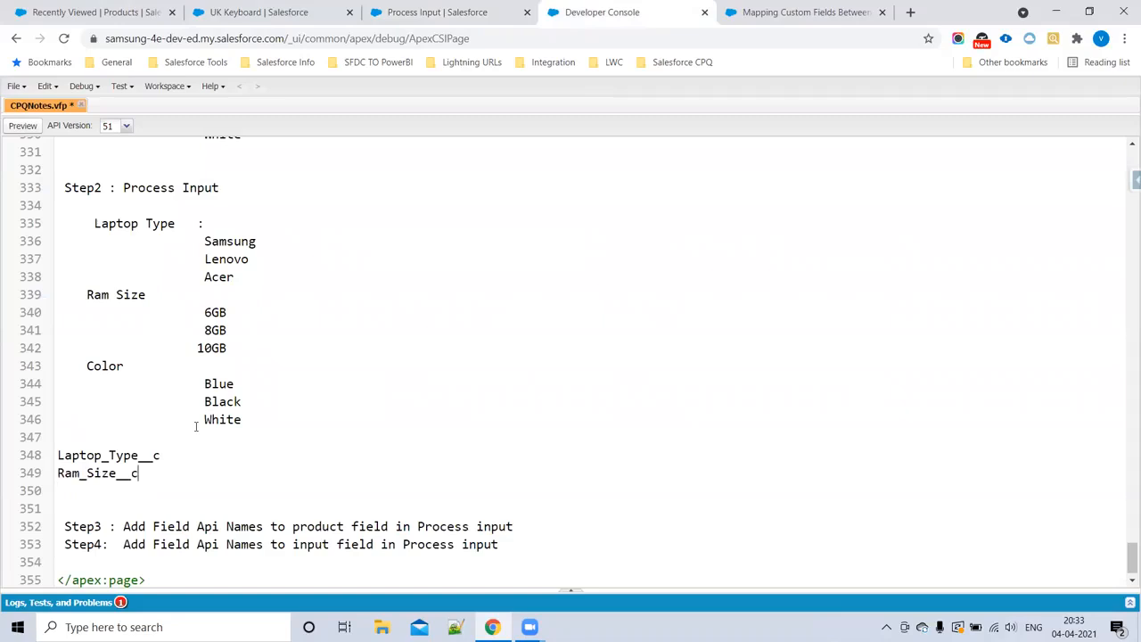
Step: Find the Color field of Process Input and copy its API name Color__c onto a new line below Ram_Size__c in the notes
left_click(382, 16)
left_click(670, 247)
key("ctrl+a")
type("Colo")
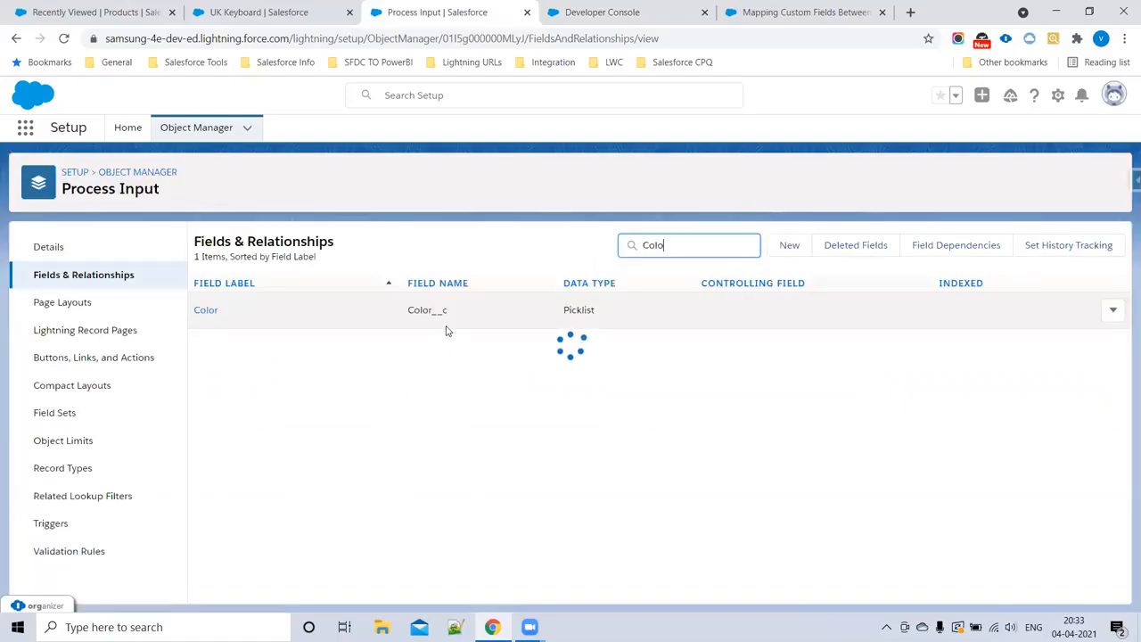
double_click(427, 310)
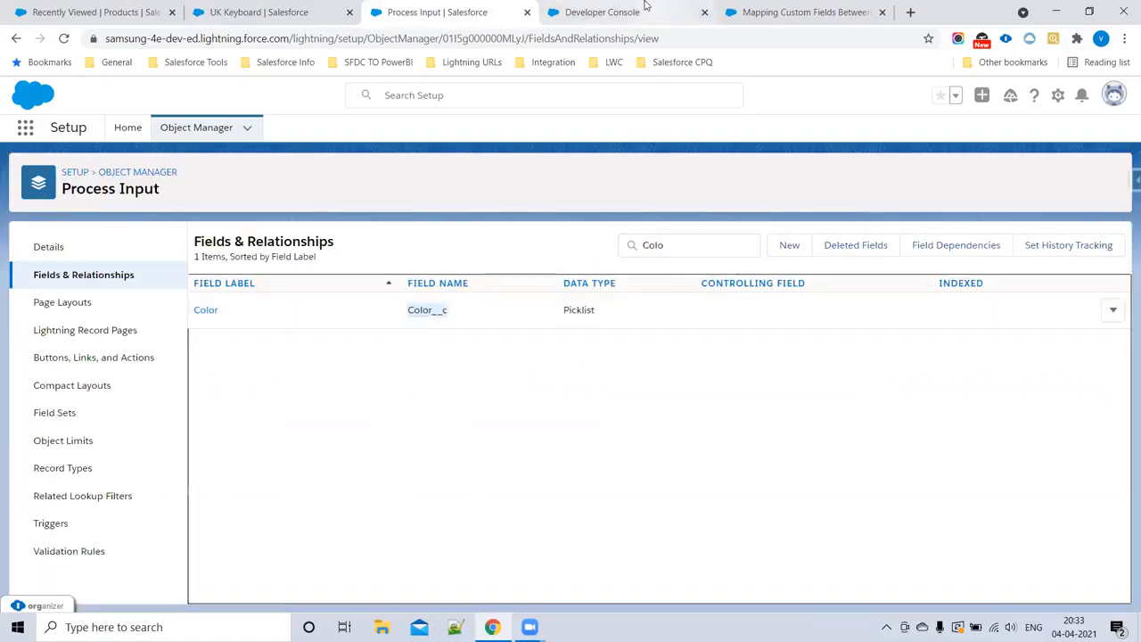
left_click(603, 12)
key("Return")
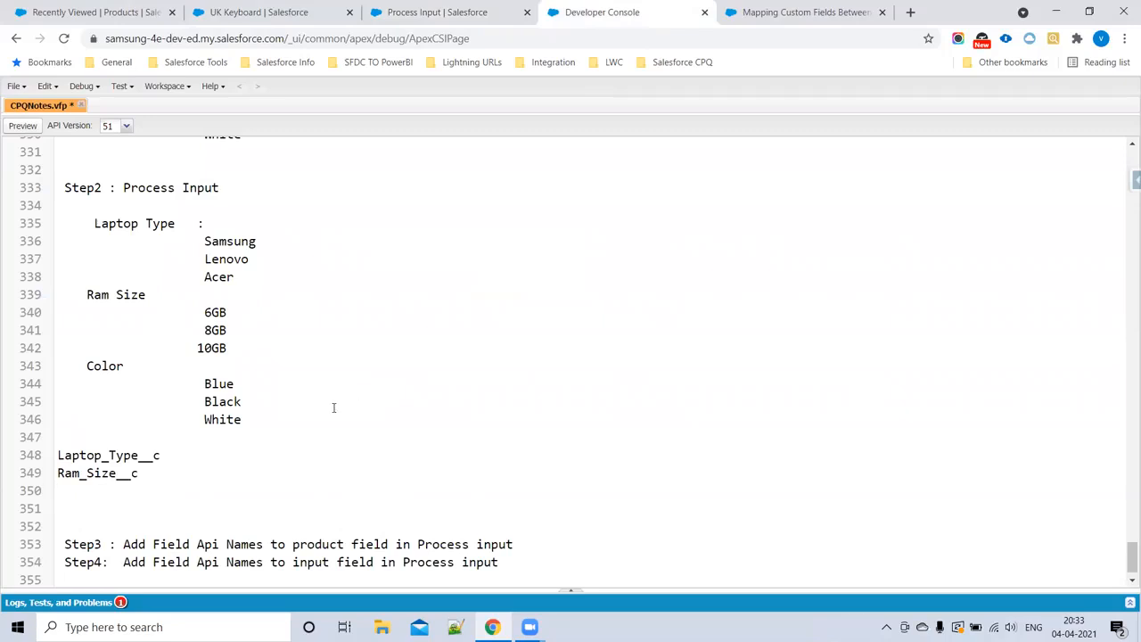
type("Color__c")
Step: Copy the three API names from the notes, then find the Product Field picklist of Process Input and start adding new values to it
left_click_drag(123, 491, 55, 455)
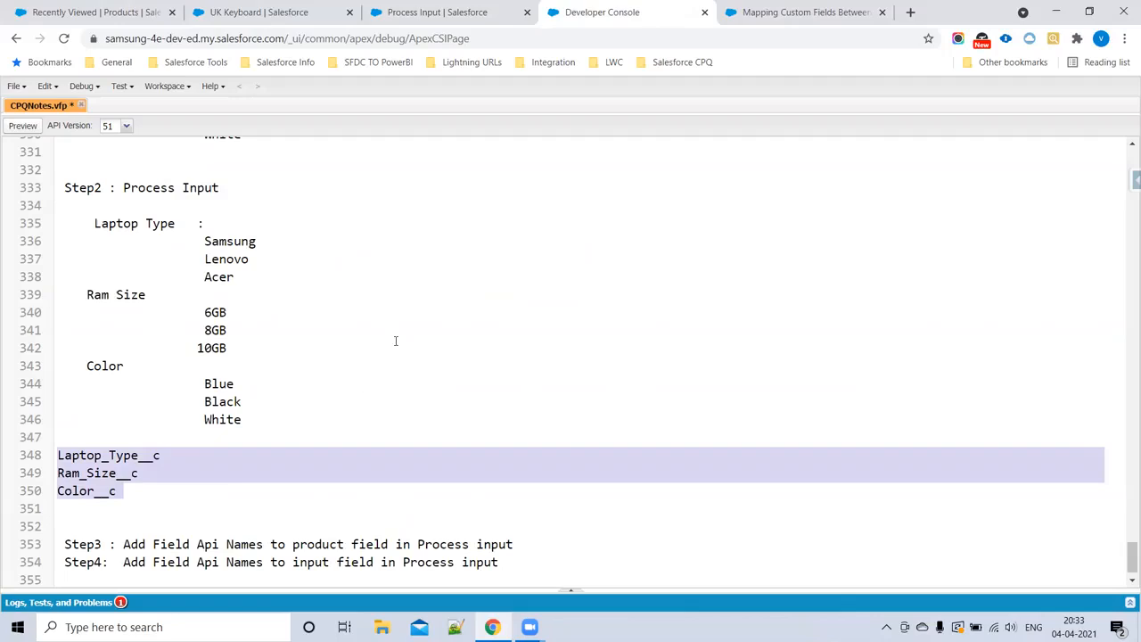
scroll(316, 462, "down", 1)
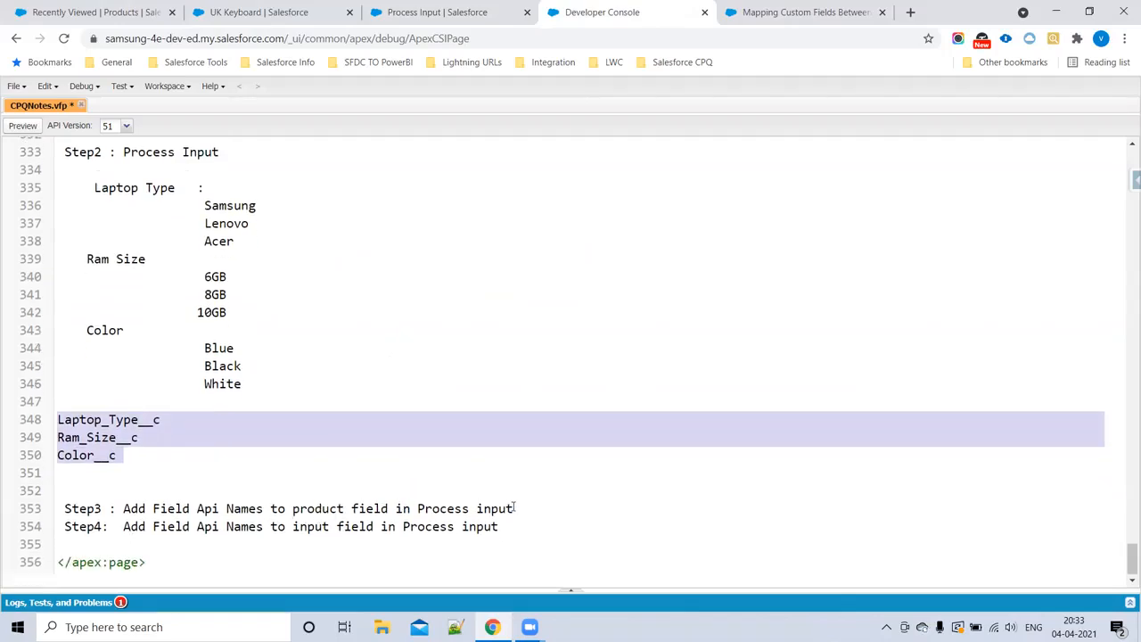
left_click(453, 10)
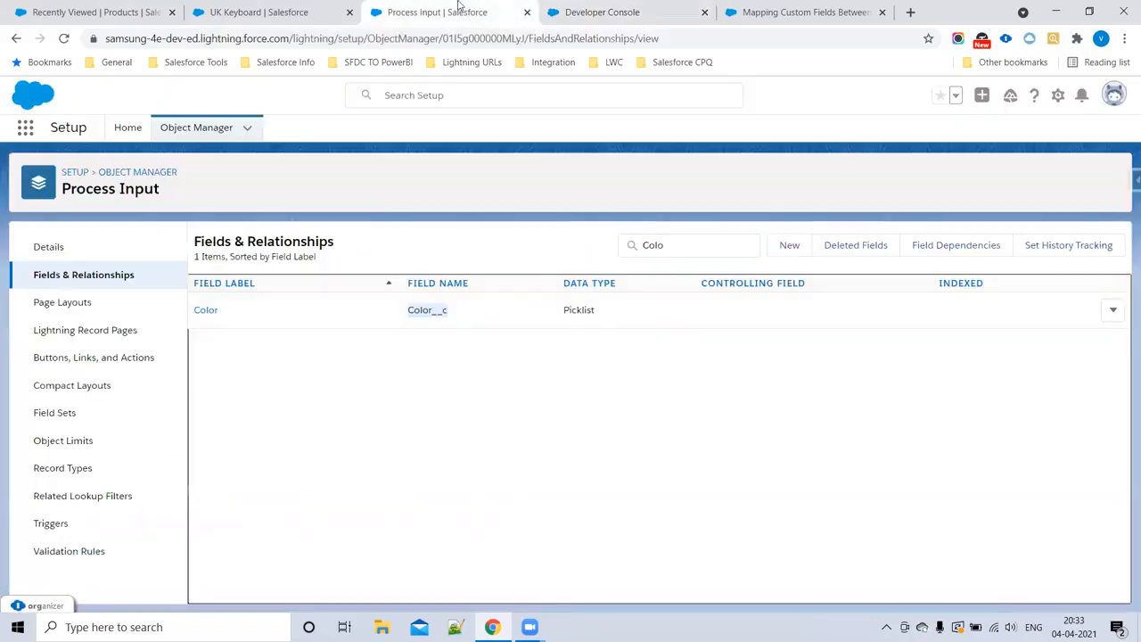
left_click(645, 244)
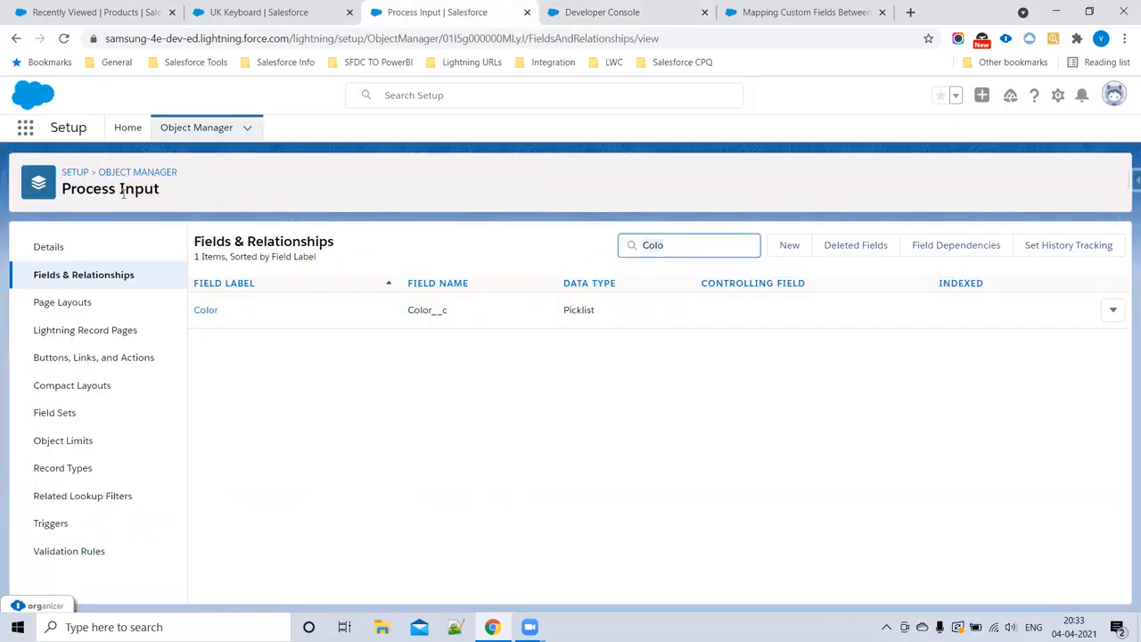
key("ctrl+a")
type("prod")
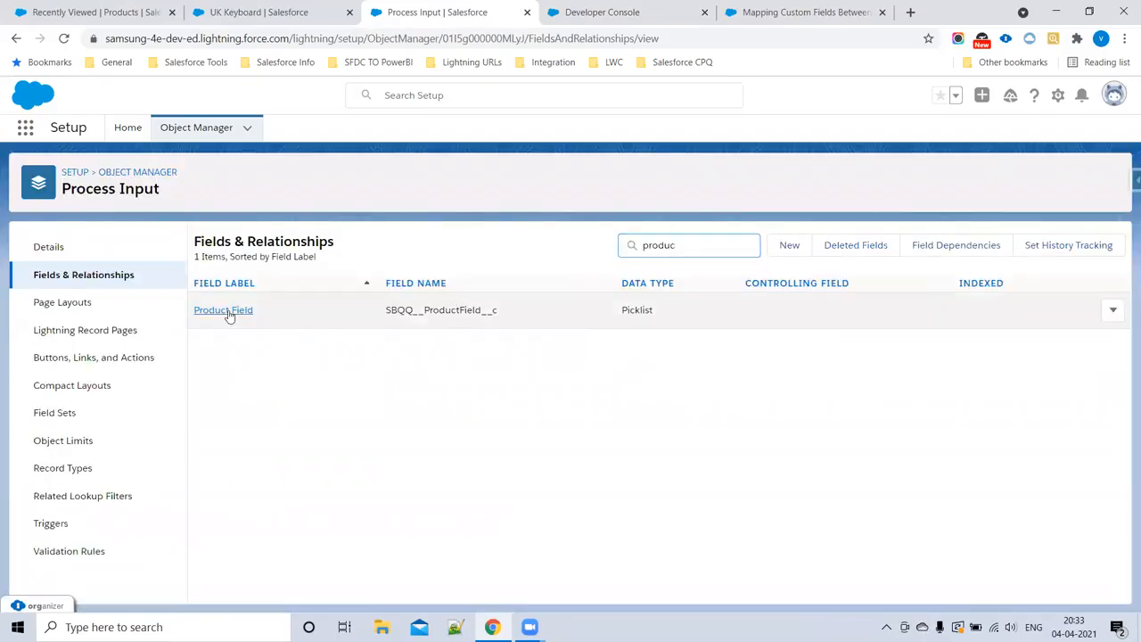
left_click(229, 311)
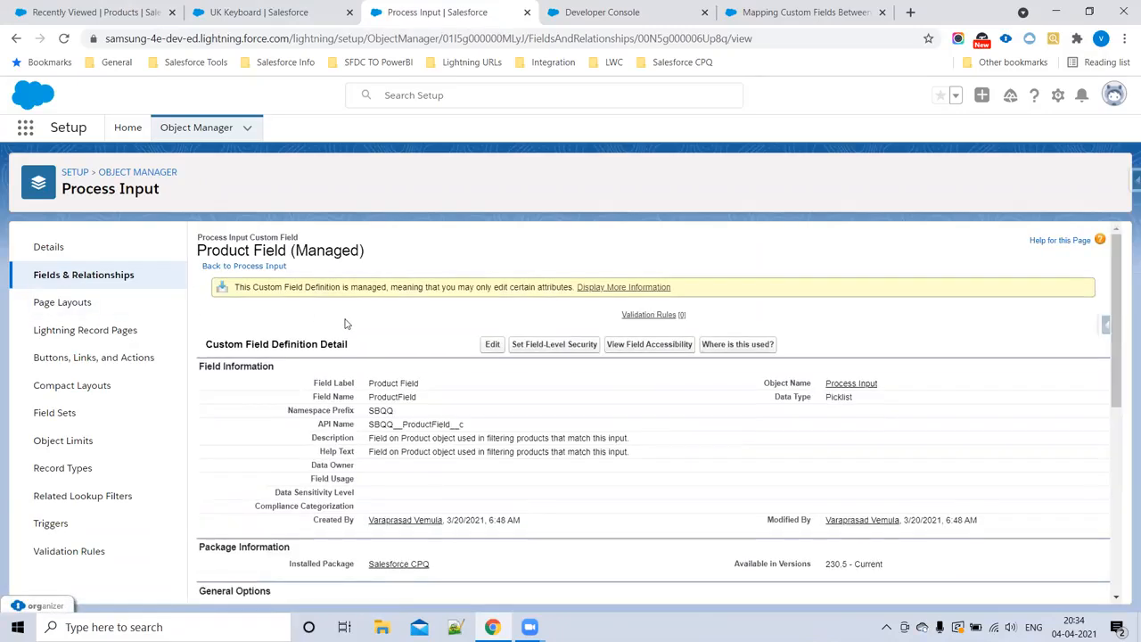
scroll(356, 343, "down", 8)
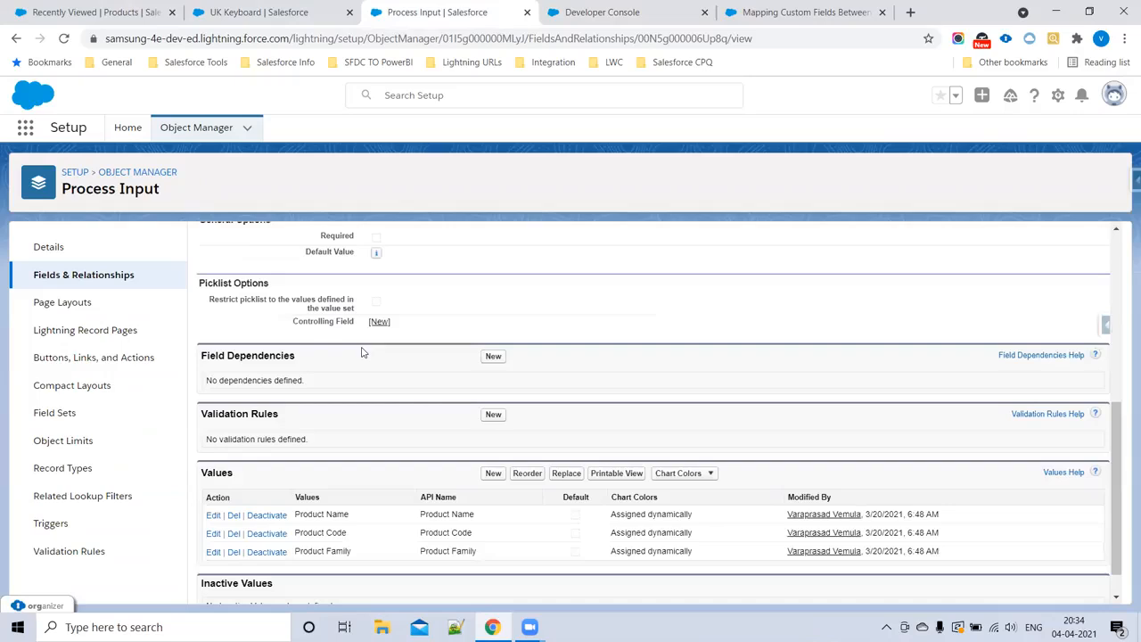
left_click(484, 435)
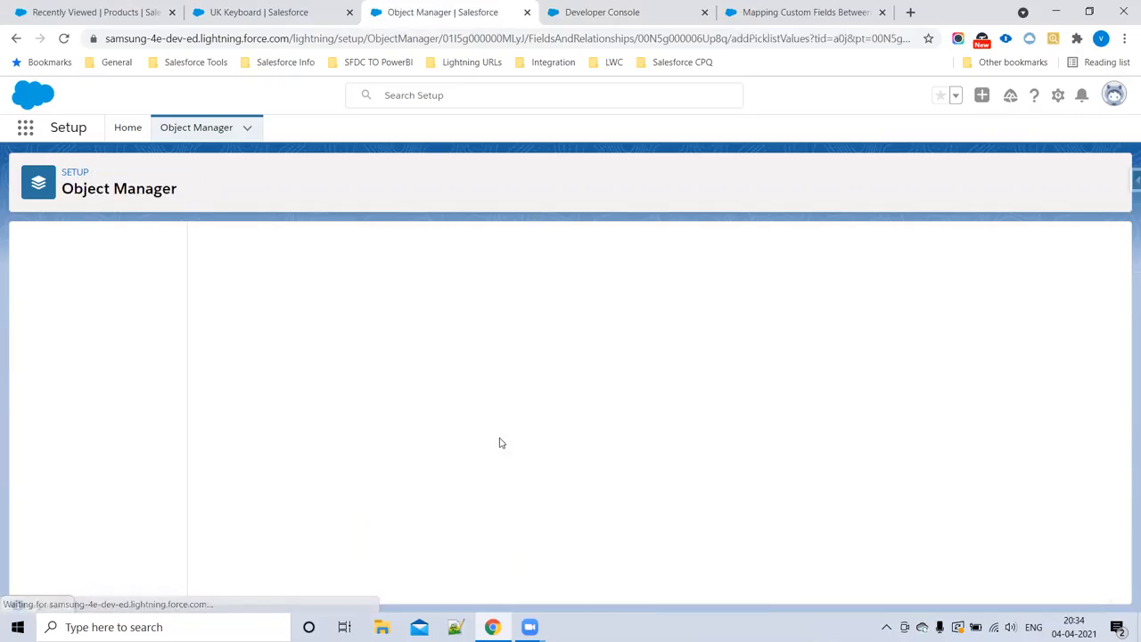
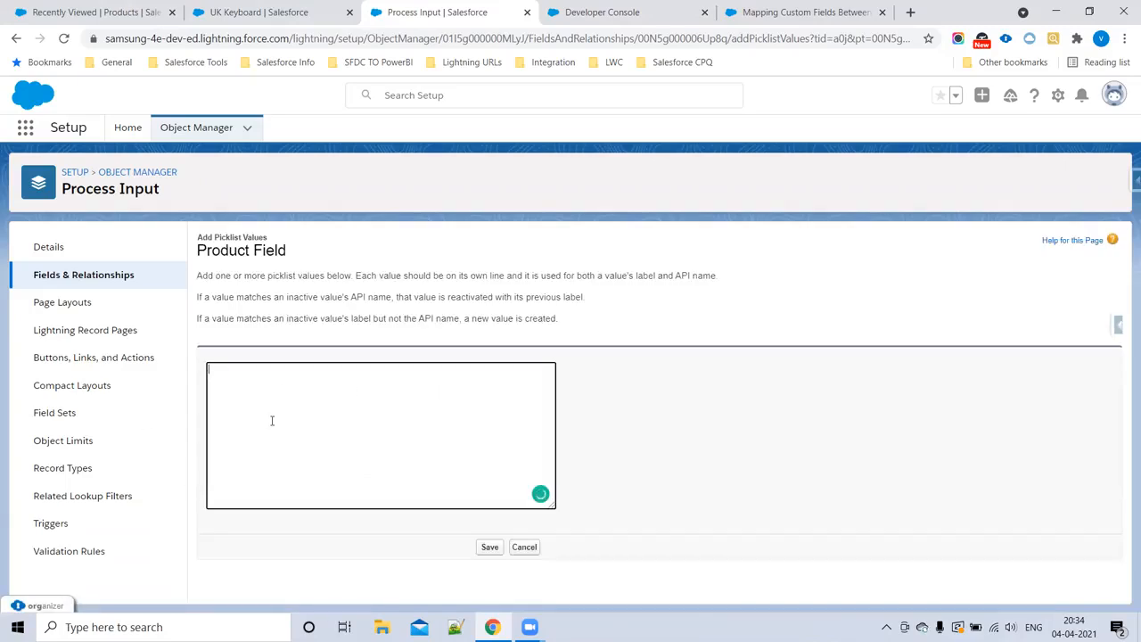
Step: Add Laptop_Type__c, Ram_Size__c and Color__c as new picklist values of Process Input's Product Field and save them
type("Laptop_Type__c Ram_Size__c Color__c")
left_click_drag(256, 398, 174, 369)
key("ctrl+c")
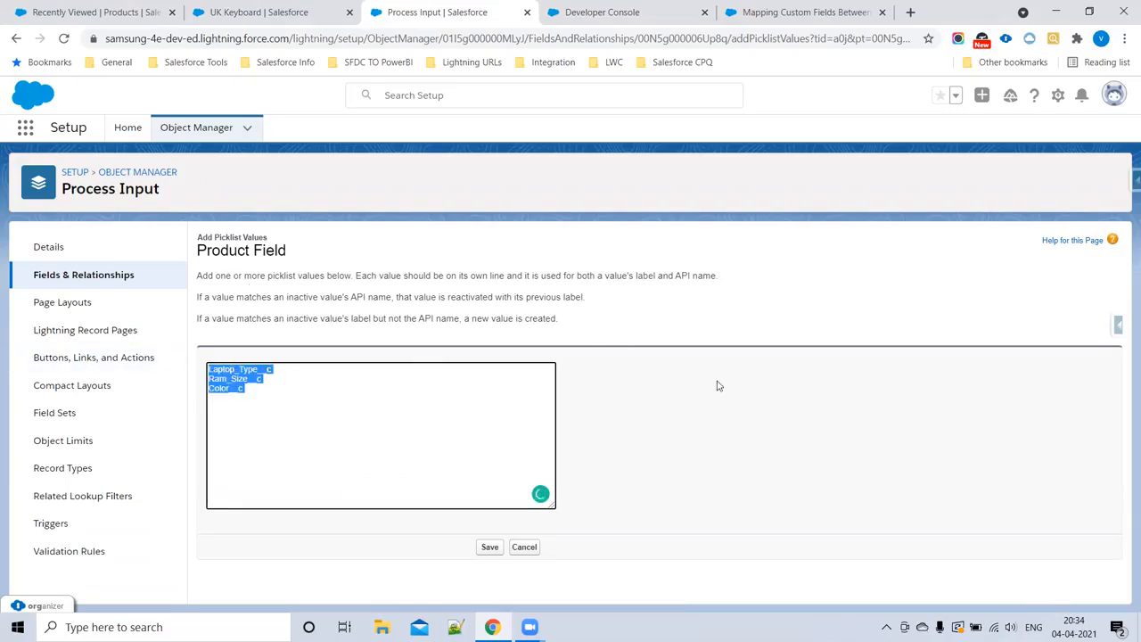
left_click(490, 547)
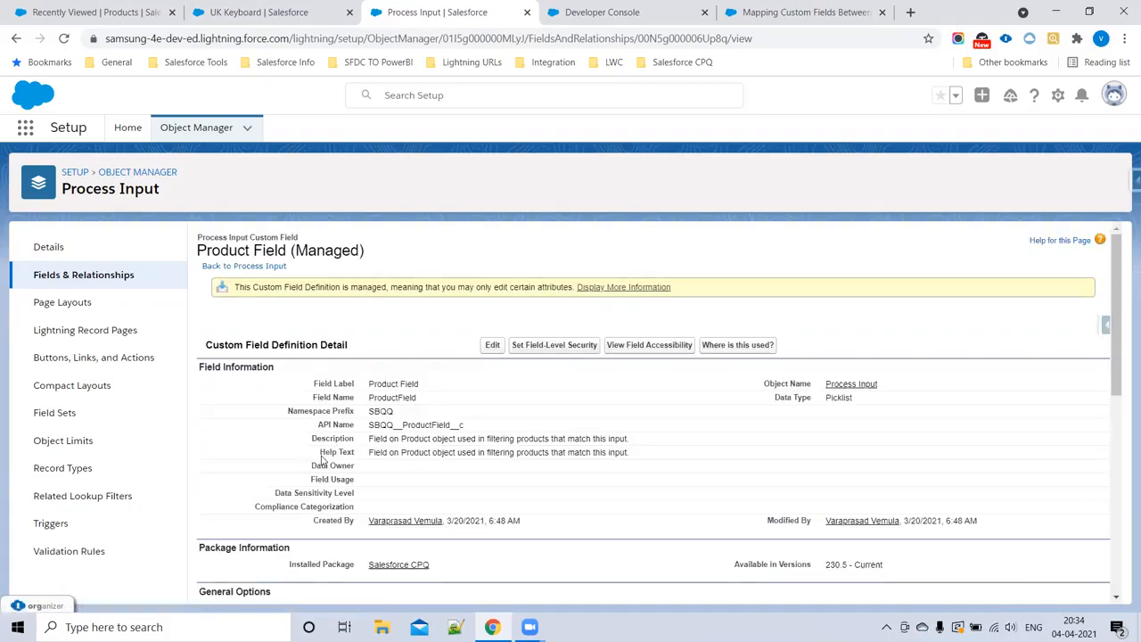
Step: Search the Process Input fields for "inp" and open the Input Field definition
left_click(80, 283)
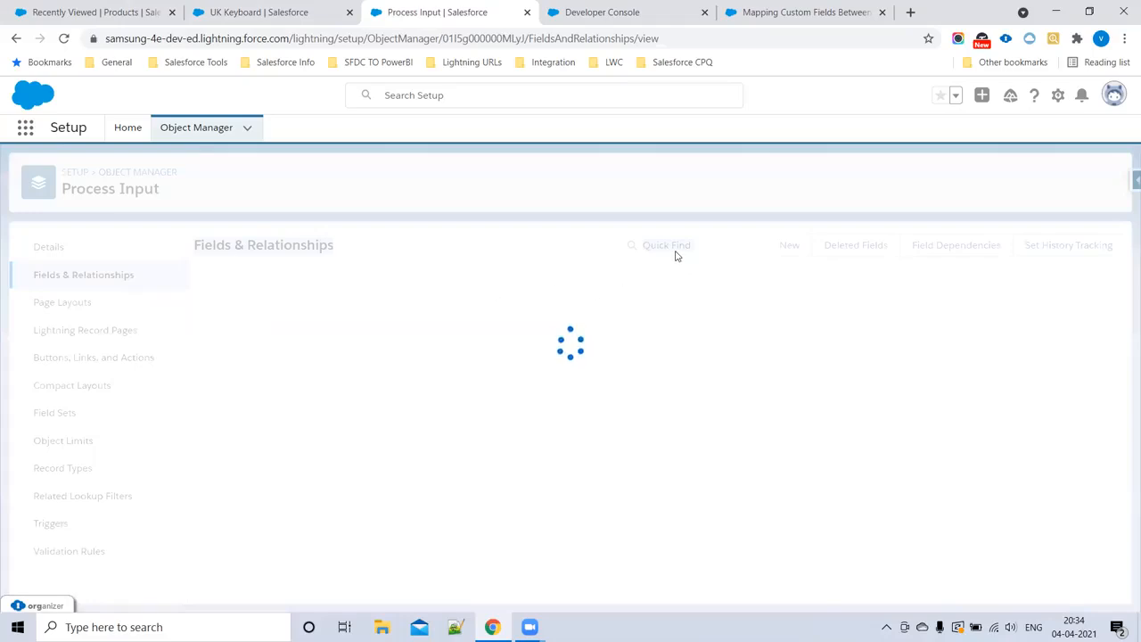
left_click(676, 249)
type("inpu")
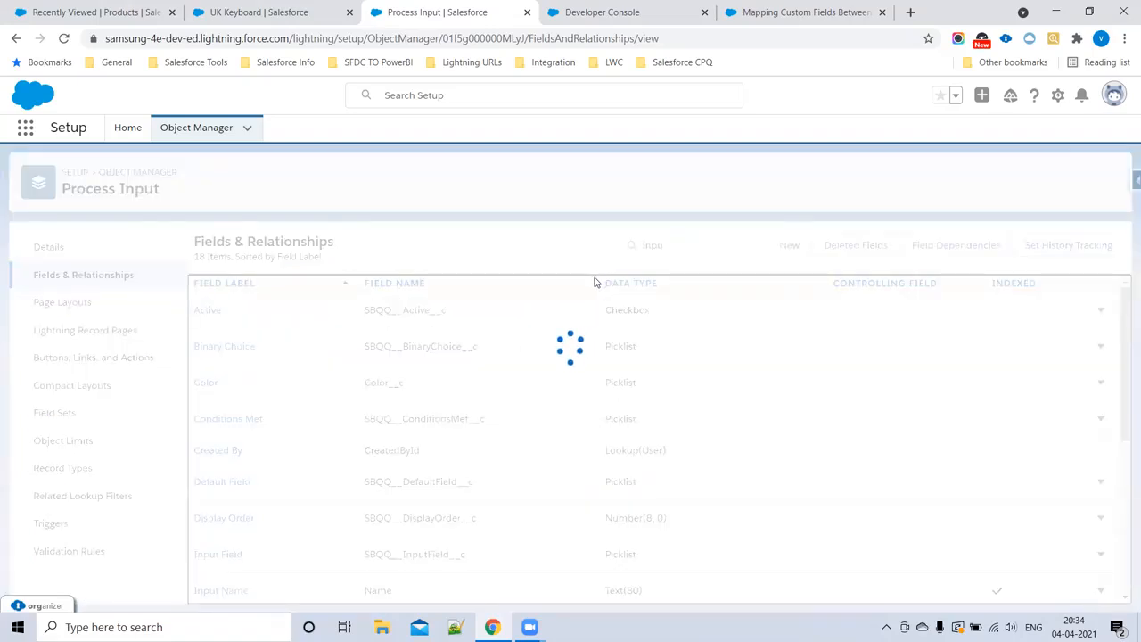
left_click(223, 315)
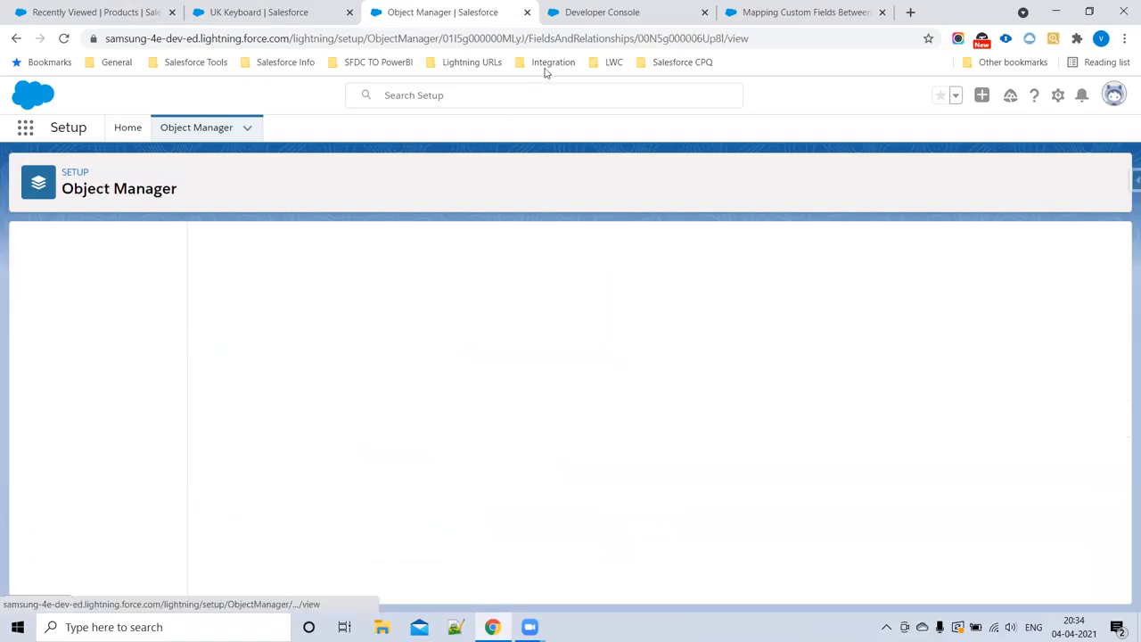
Step: Check Step3 and Step4 in CPQNotes, then add Laptop_Type__c, Ram_Size__c and Color__c as picklist values of Process Input's Input Field and save
key("ctrl+Tab")
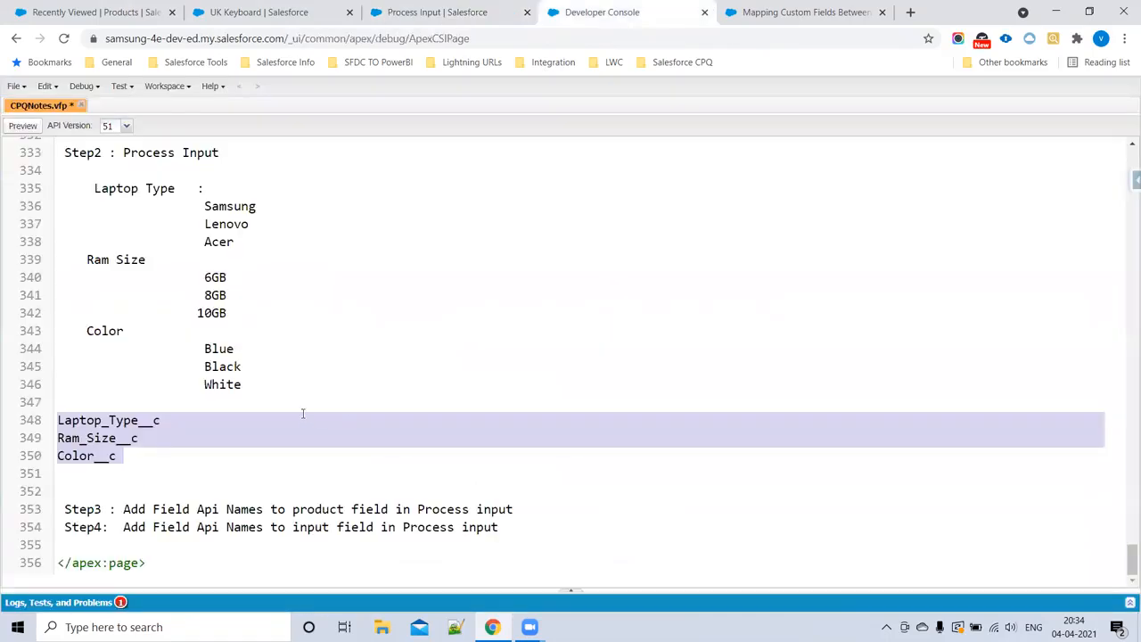
left_click_drag(121, 526, 417, 527)
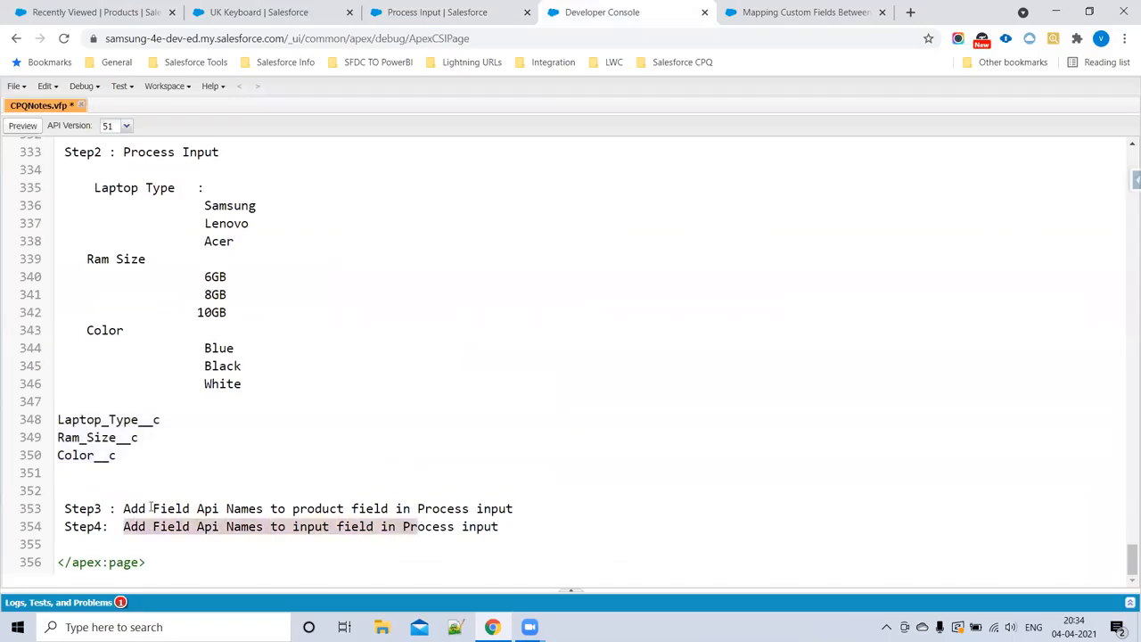
left_click_drag(125, 508, 527, 509)
left_click_drag(125, 526, 533, 531)
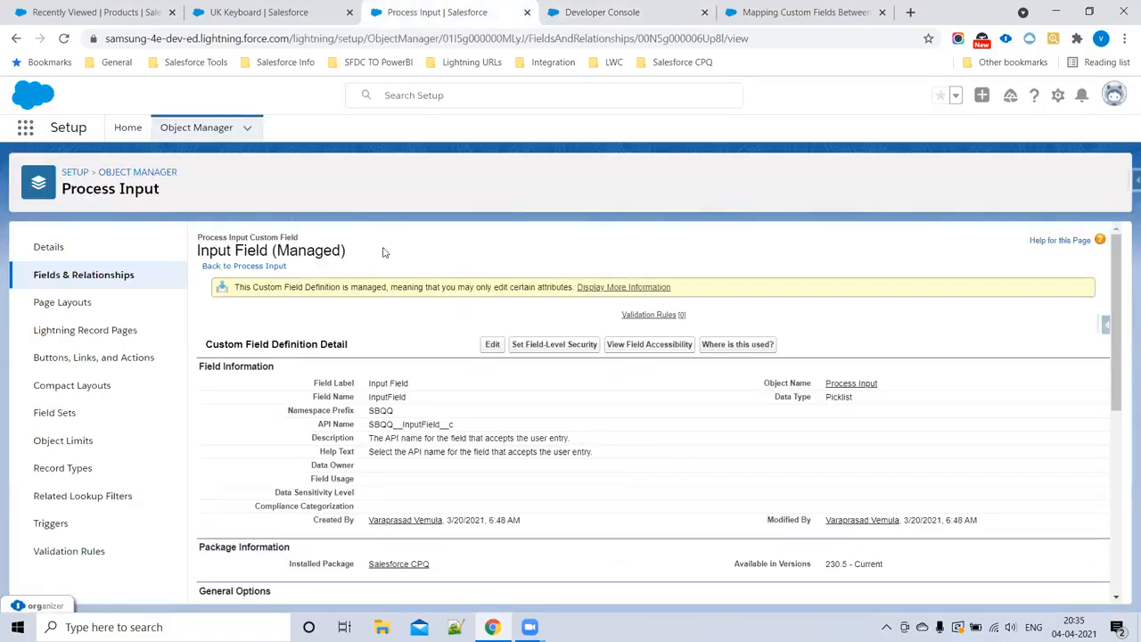
left_click(442, 12)
scroll(431, 408, "down", 5)
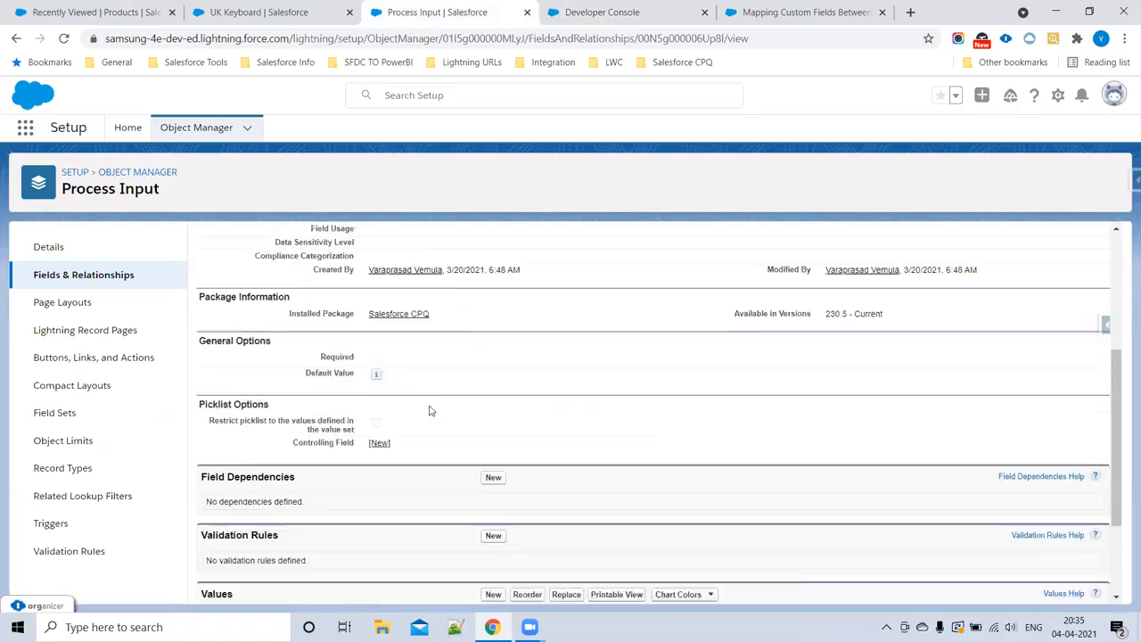
left_click(493, 456)
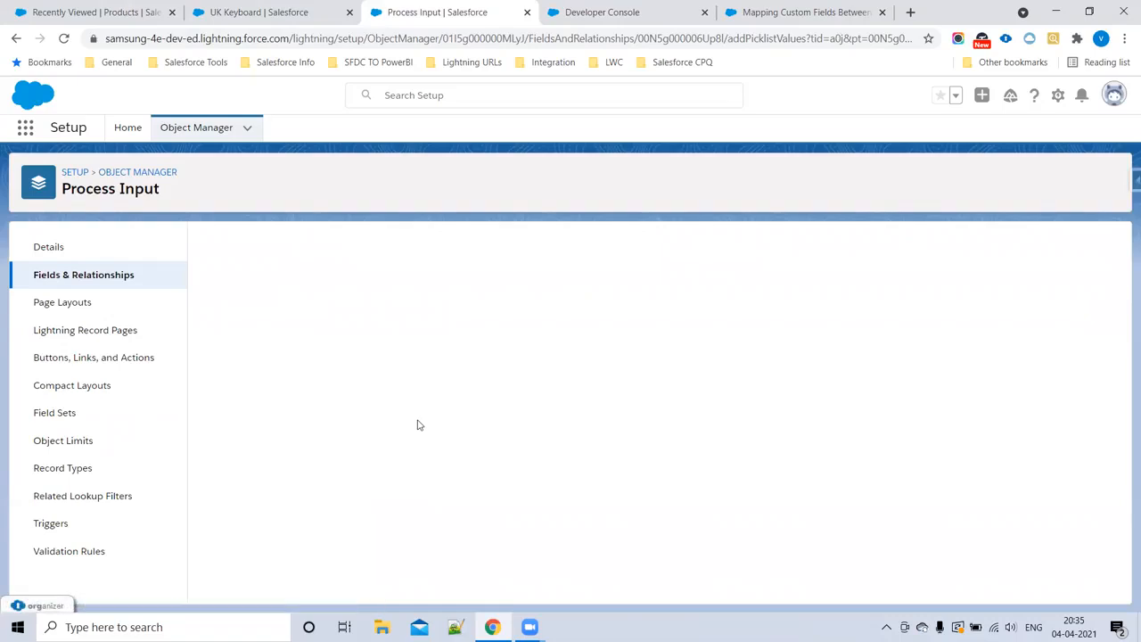
left_click(365, 390)
key("ctrl+v")
left_click(487, 547)
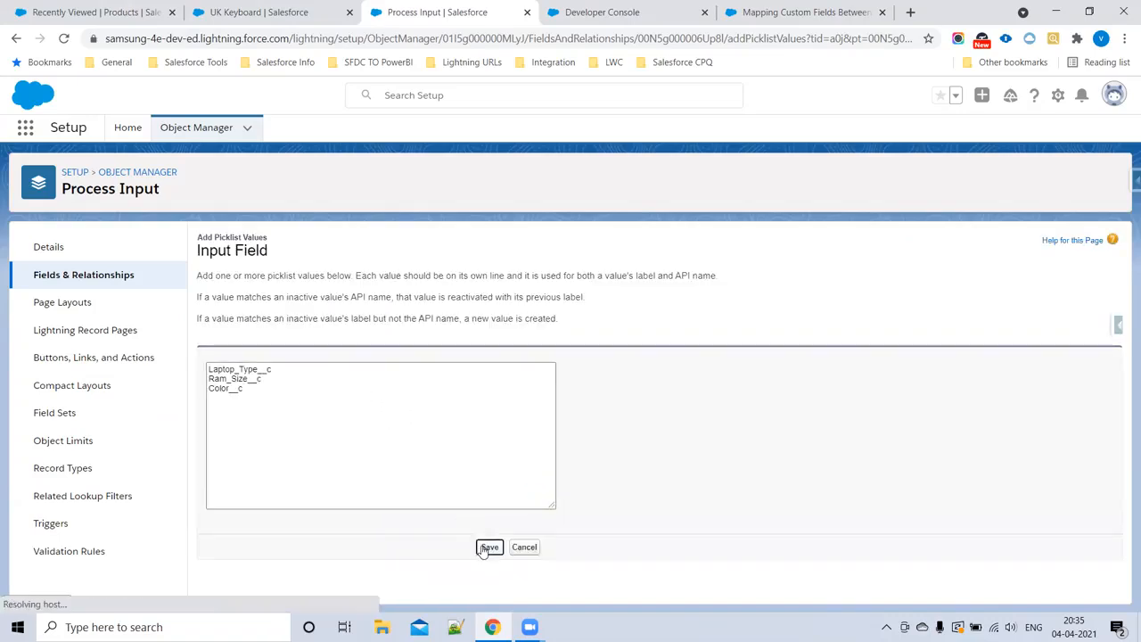
Step: Review the product and Process Input field lists, the three API names and the Step3 and Step4 lines in CPQNotes
left_click(602, 13)
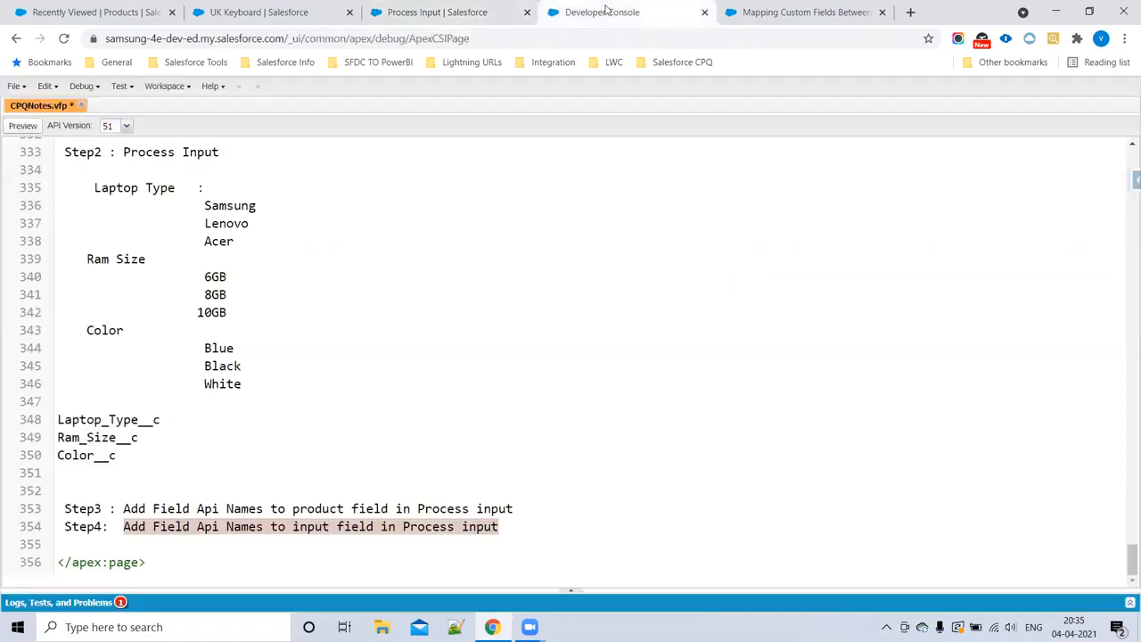
scroll(316, 326, "up", 5)
left_click_drag(86, 200, 268, 390)
scroll(167, 294, "down", 3)
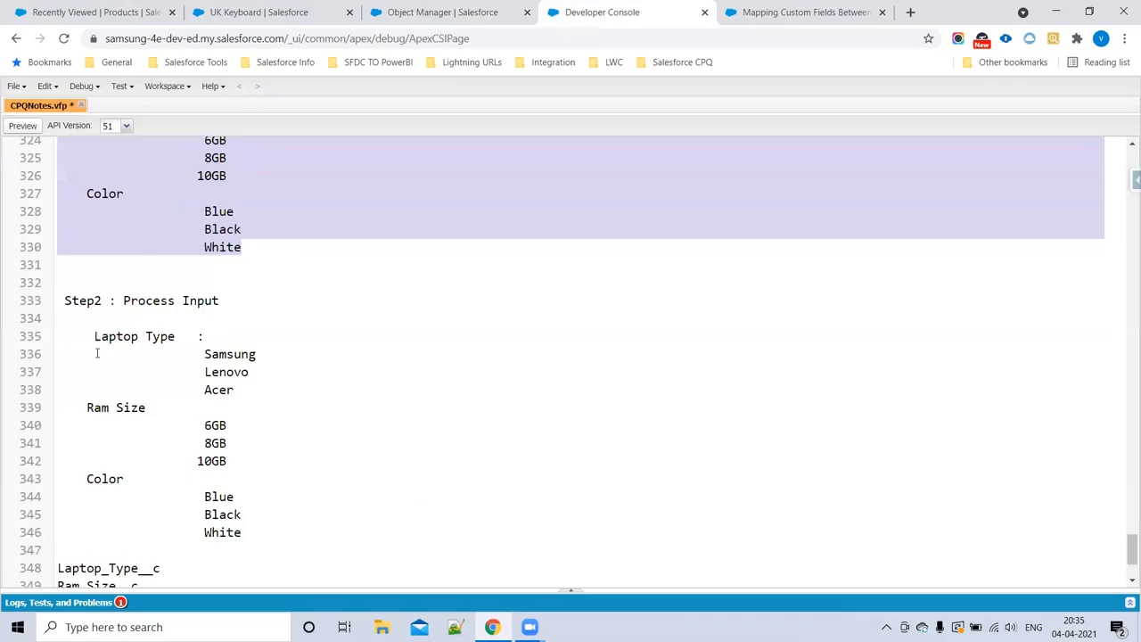
left_click(80, 336)
left_click_drag(190, 425, 247, 533)
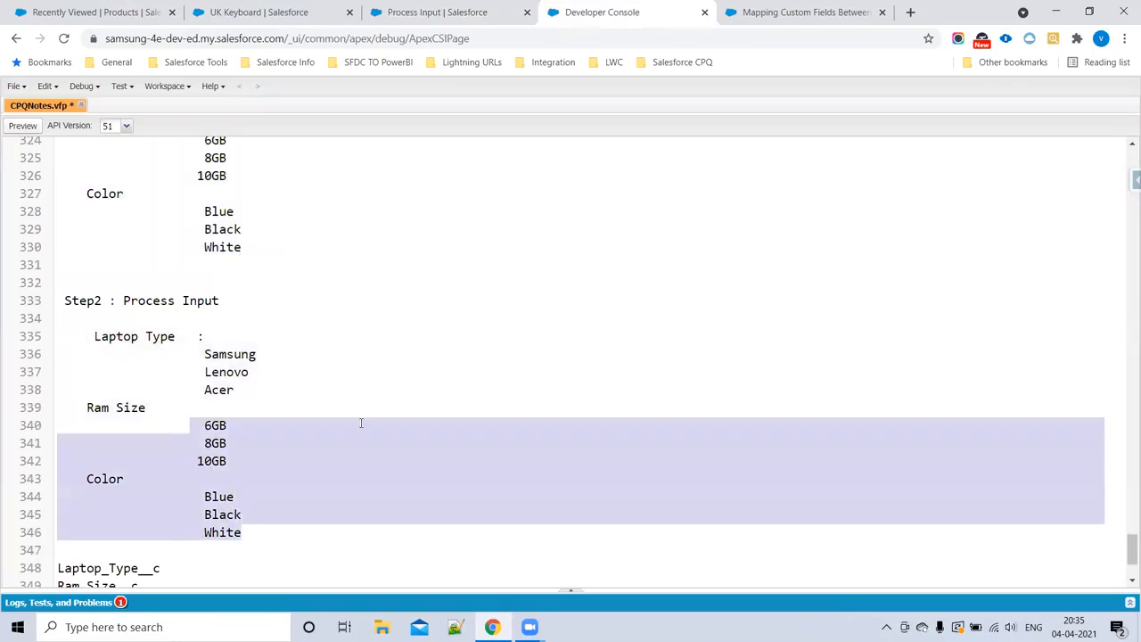
left_click(361, 422)
scroll(285, 482, "down", 3)
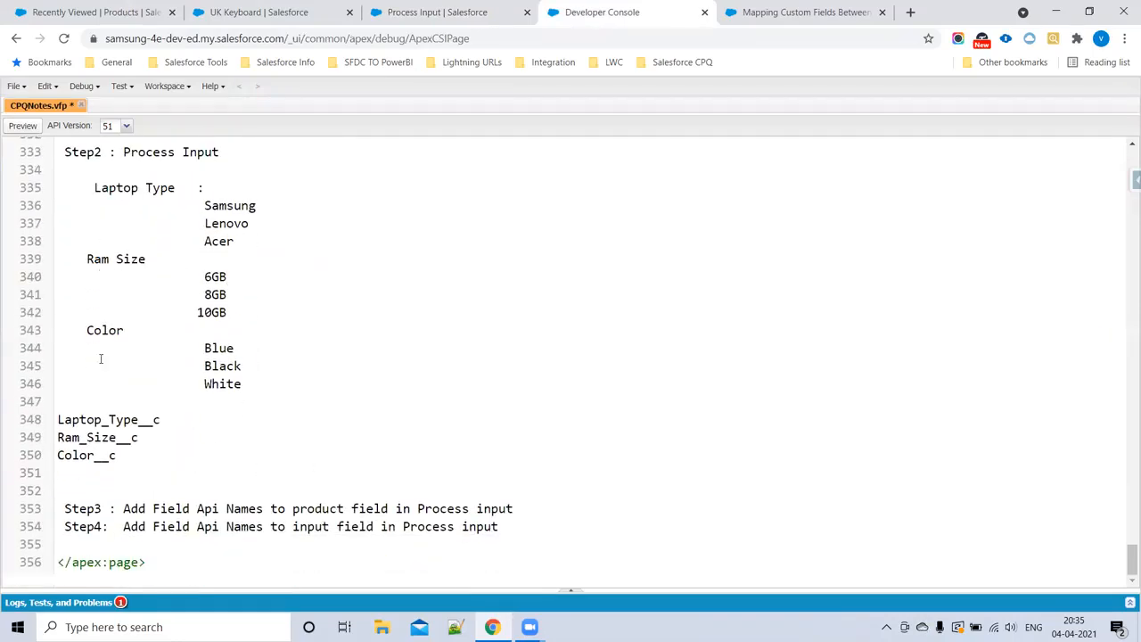
left_click_drag(118, 453, 55, 421)
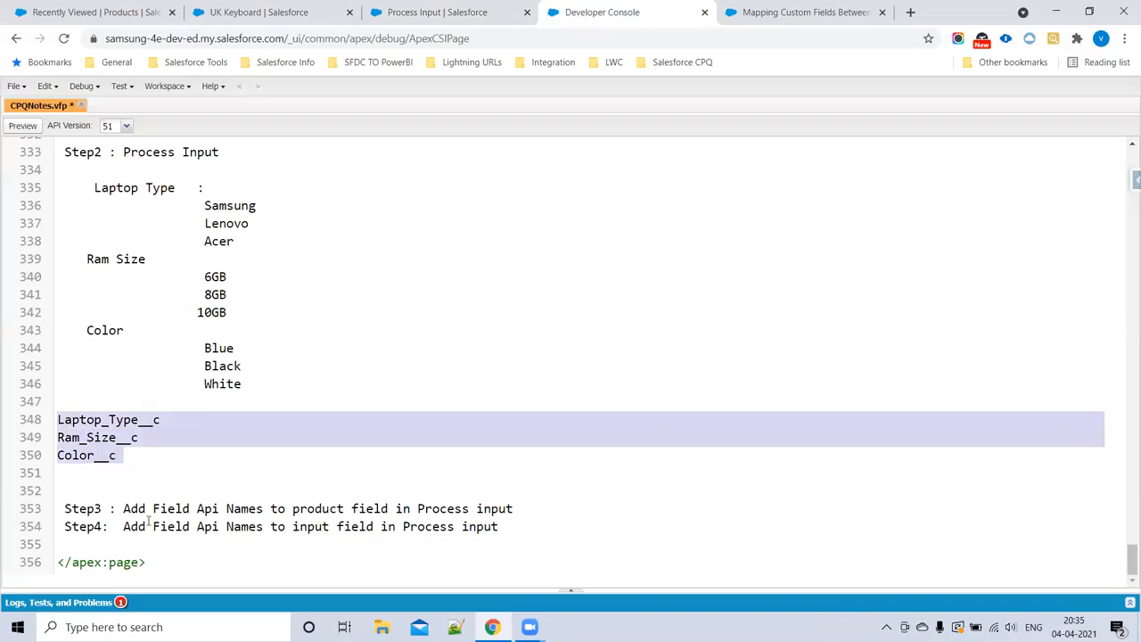
left_click_drag(525, 530, 61, 508)
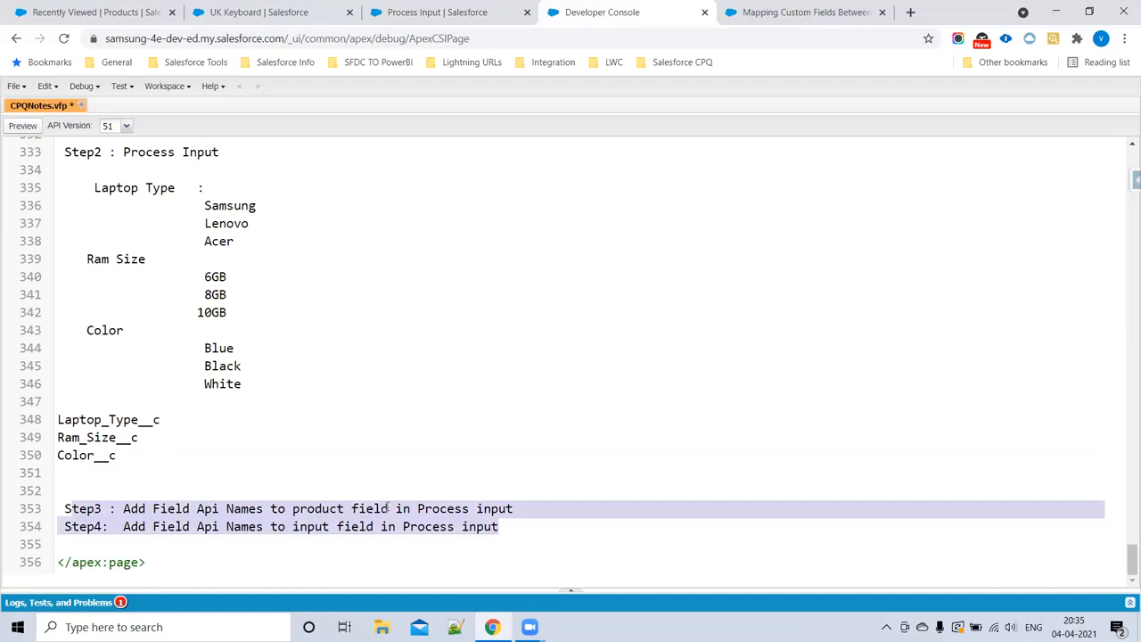
left_click_drag(130, 459, 28, 425)
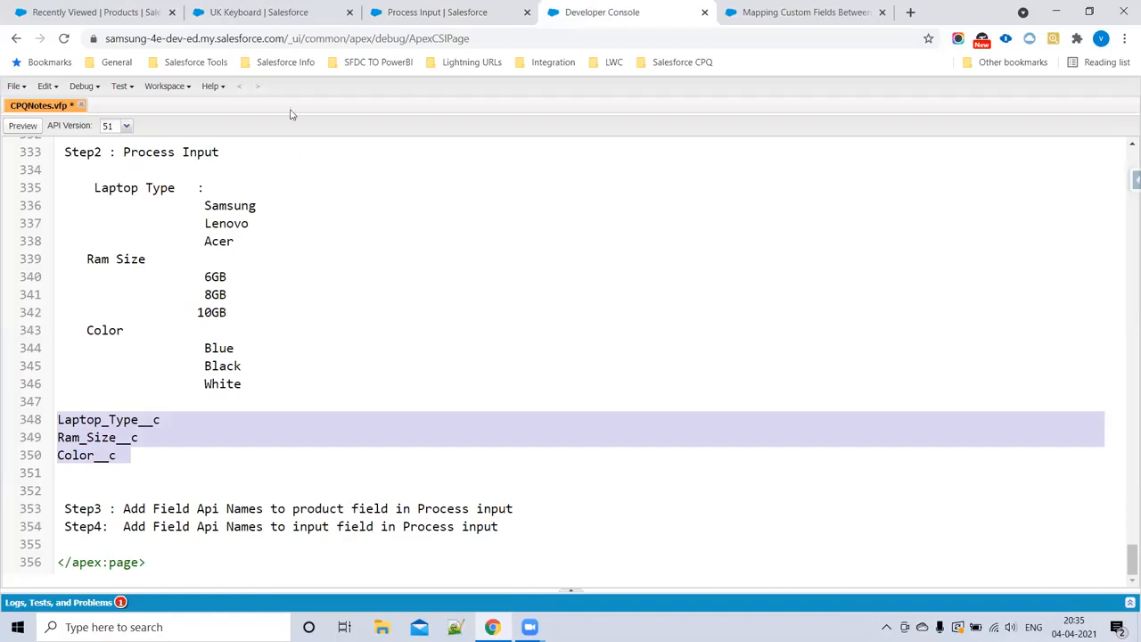
left_click(283, 12)
left_click(437, 11)
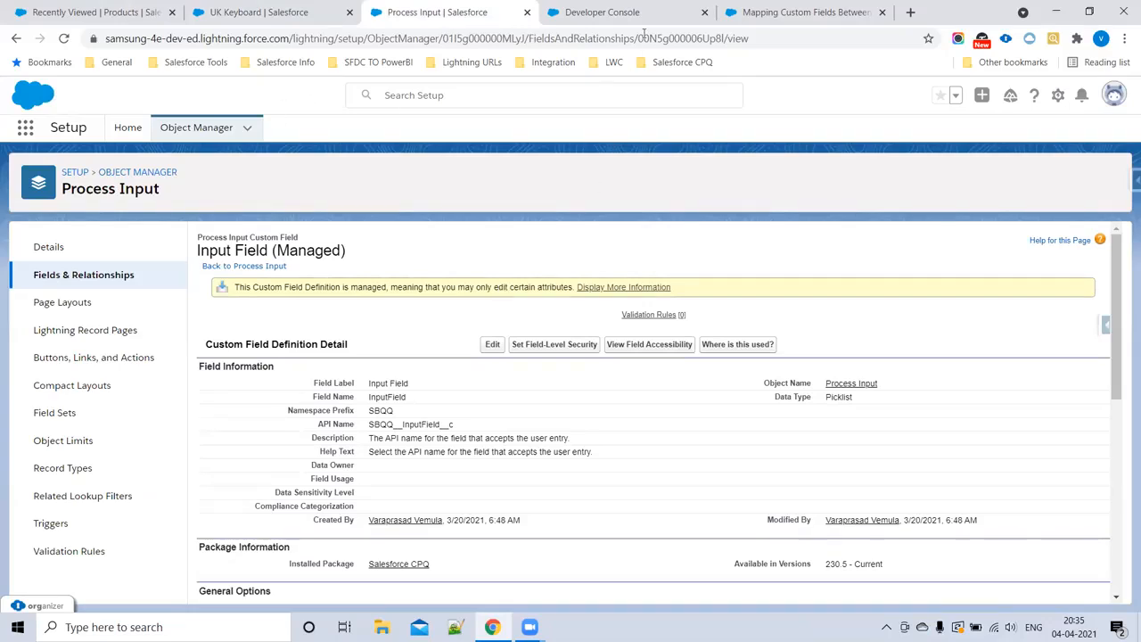
left_click(615, 12)
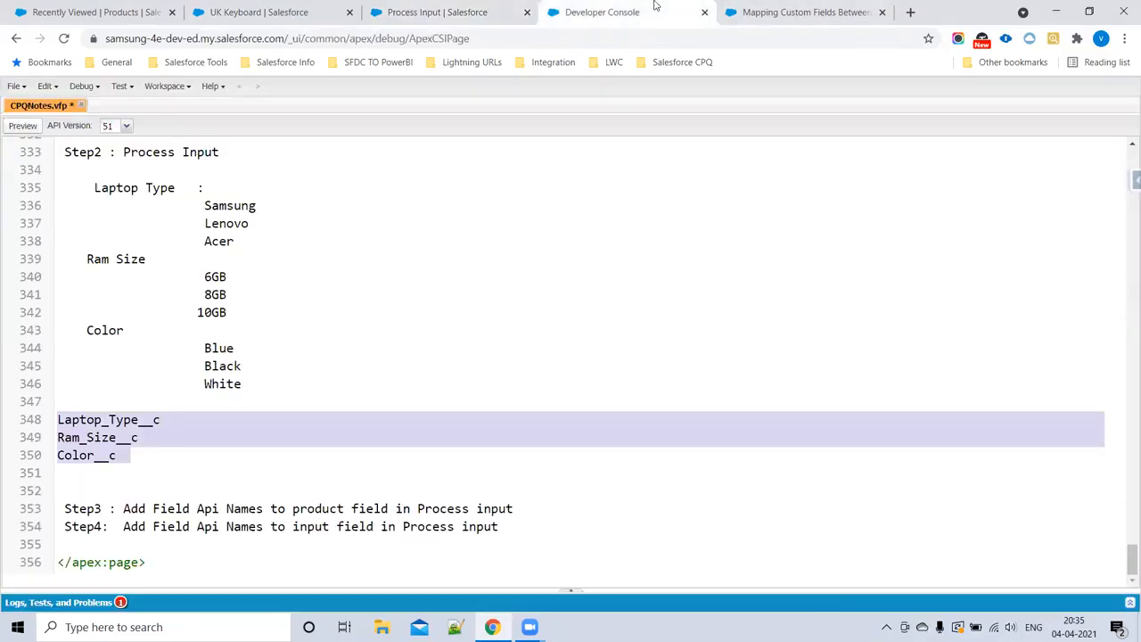
Step: Add the line "Step5 : create Quote Process Record" below Step4 in CPQNotes, separated by blank lines
left_click(541, 533)
key("Return")
key("Return")
key("Return")
key("Tab")
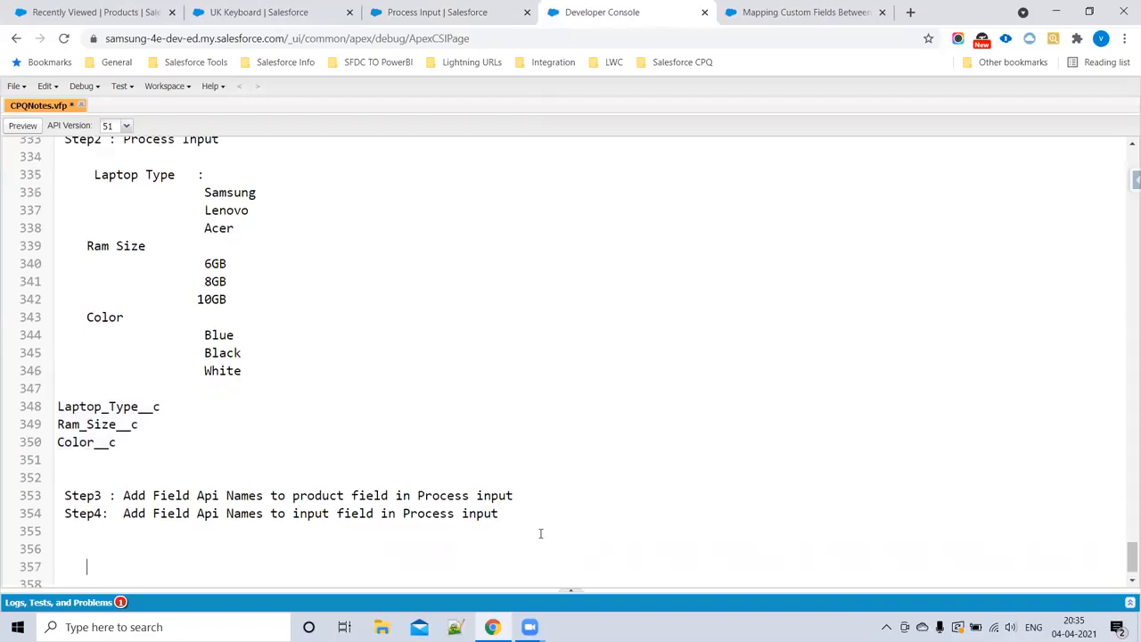
type("Step5  :  create Quote P")
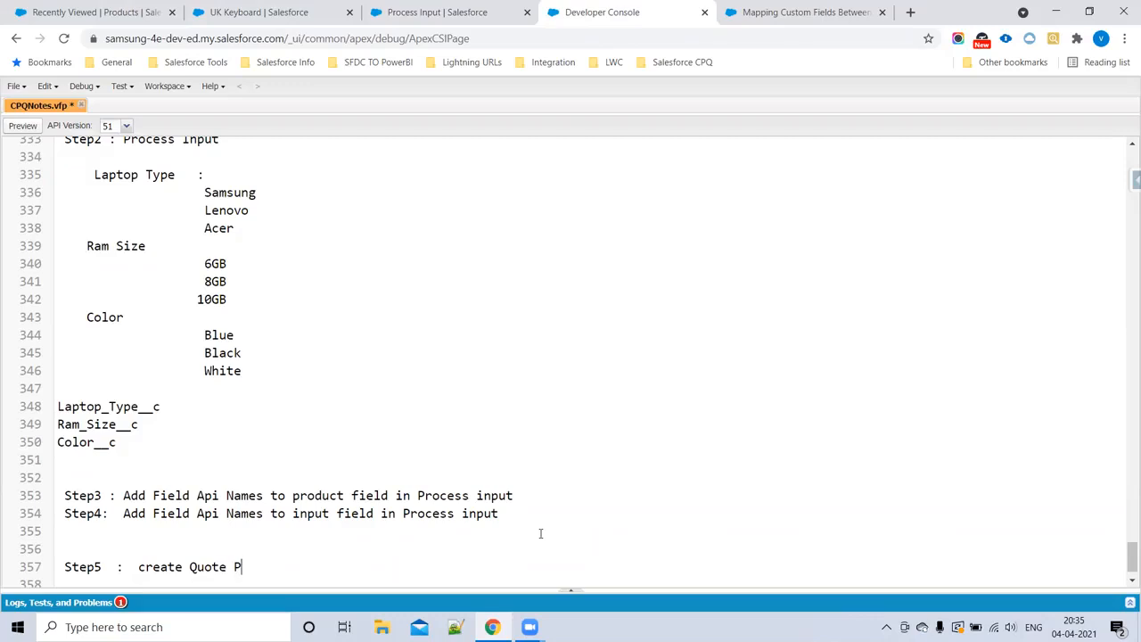
type("rocess Record")
scroll(482, 526, "down", 1)
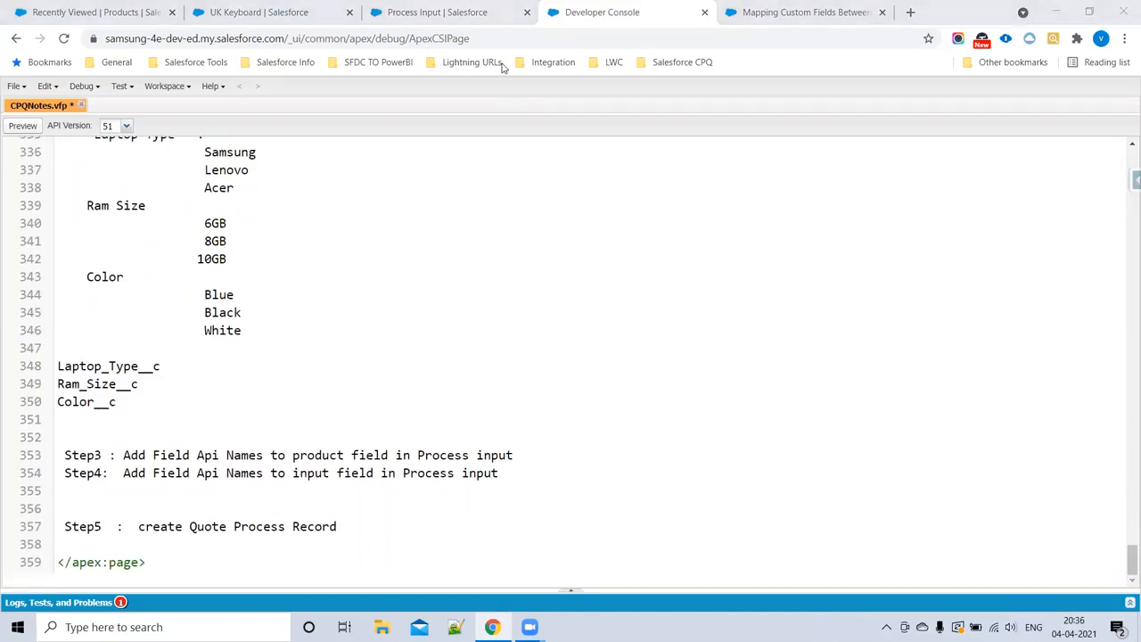
left_click_drag(340, 526, 75, 494)
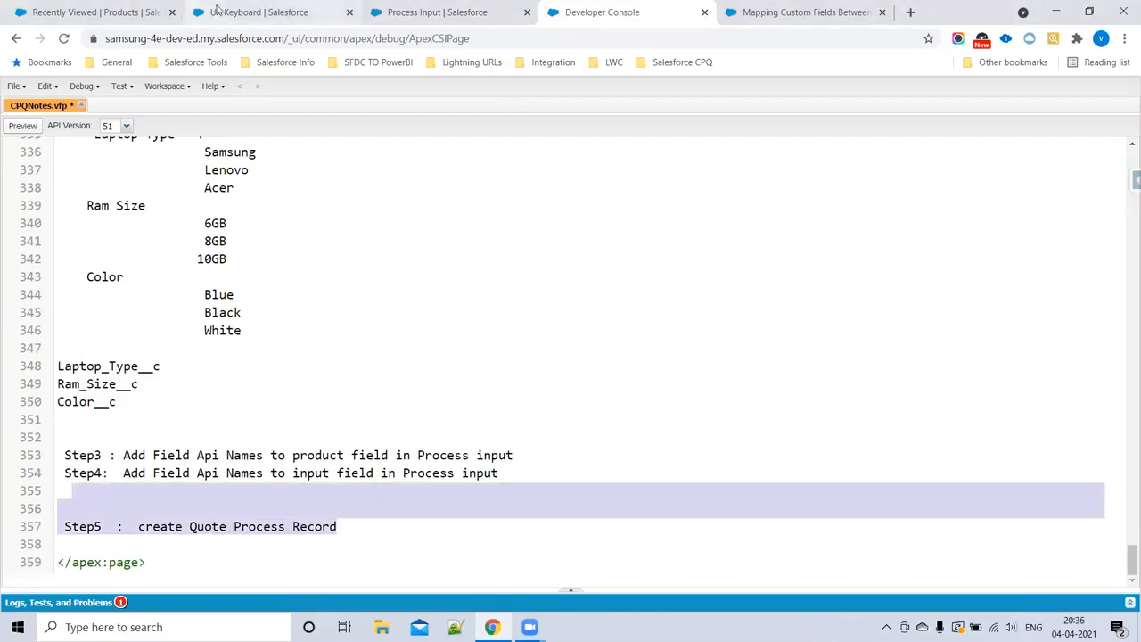
Step: Switch to the Salesforce CPQ app, search its items for Quote and open Quote Processes
left_click(98, 7)
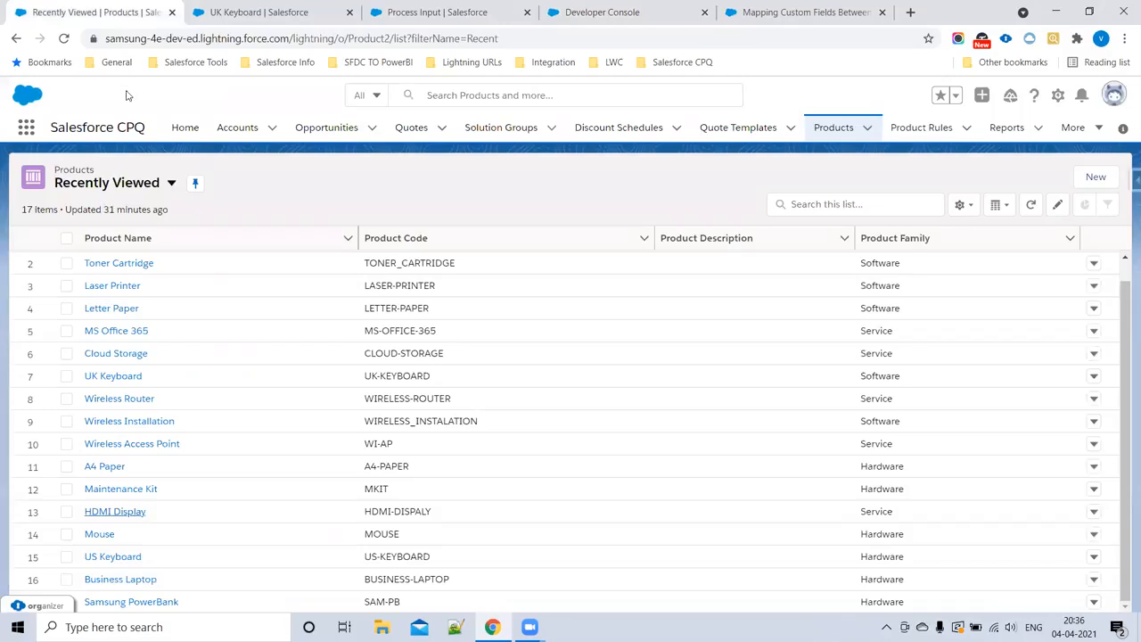
left_click(27, 130)
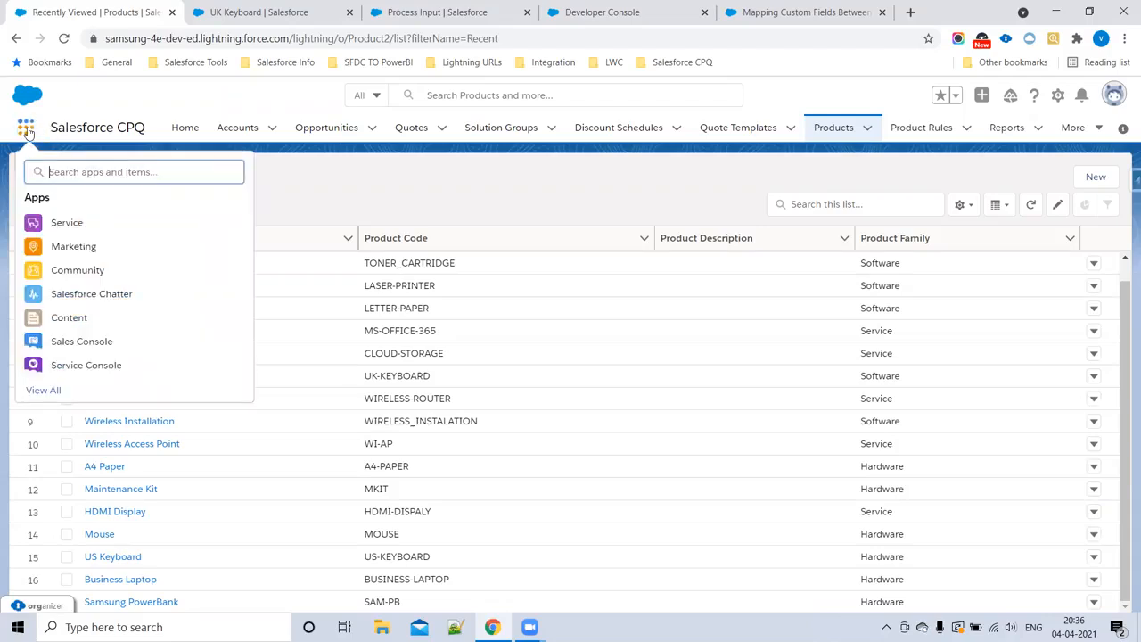
type("Quote")
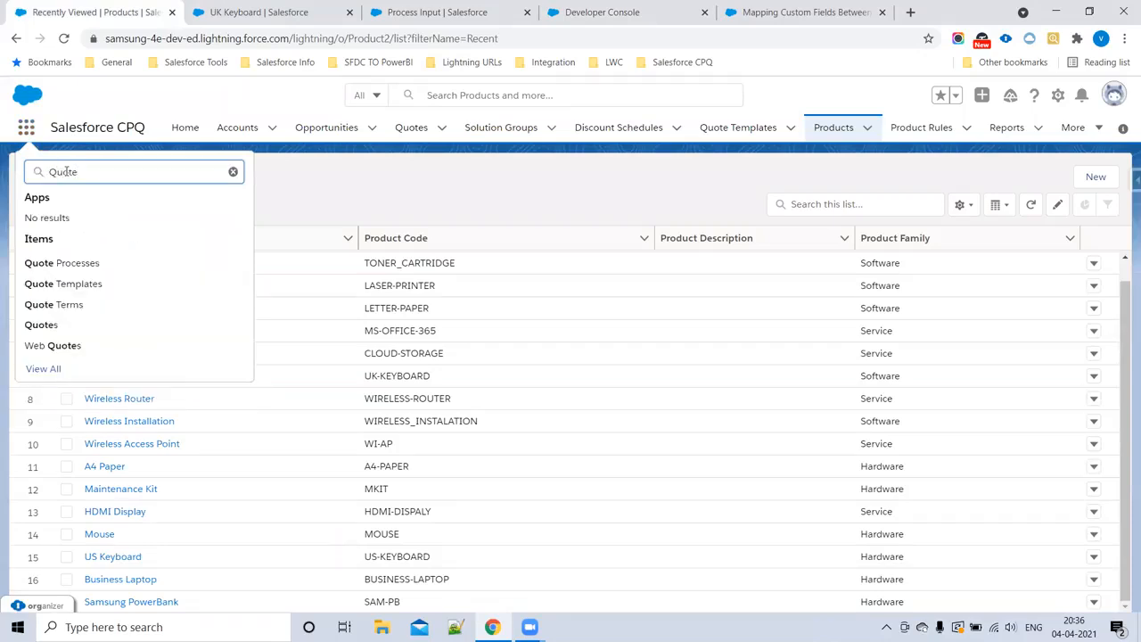
left_click(90, 264)
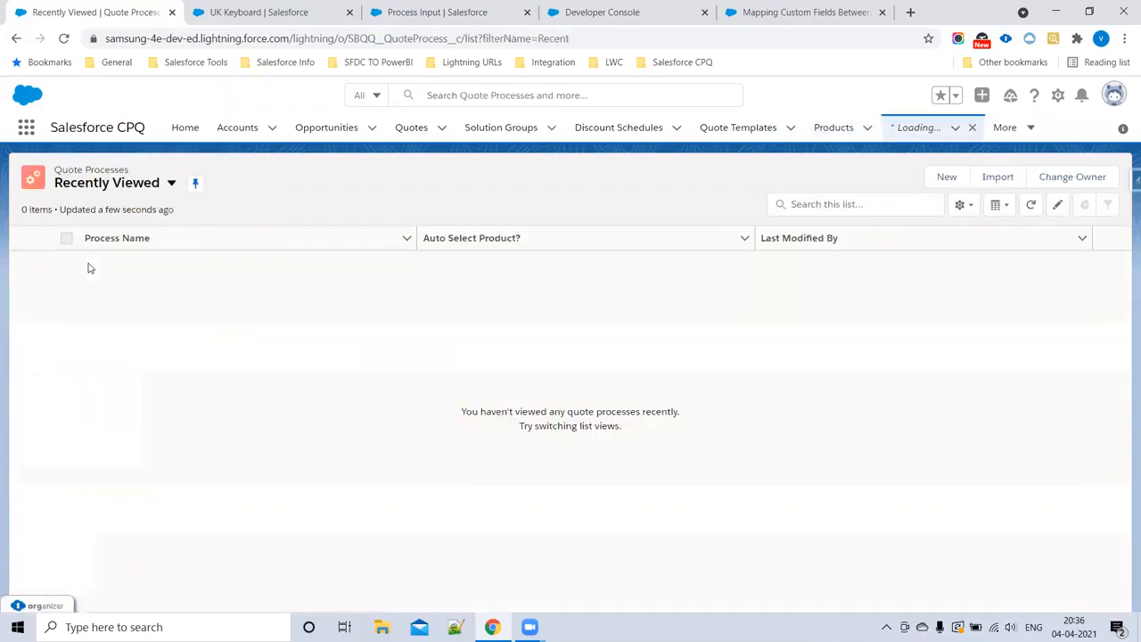
Step: Create and save a quote process named Guided Selling Demo, then show its related Process Inputs and Quote Line Groups
left_click(945, 177)
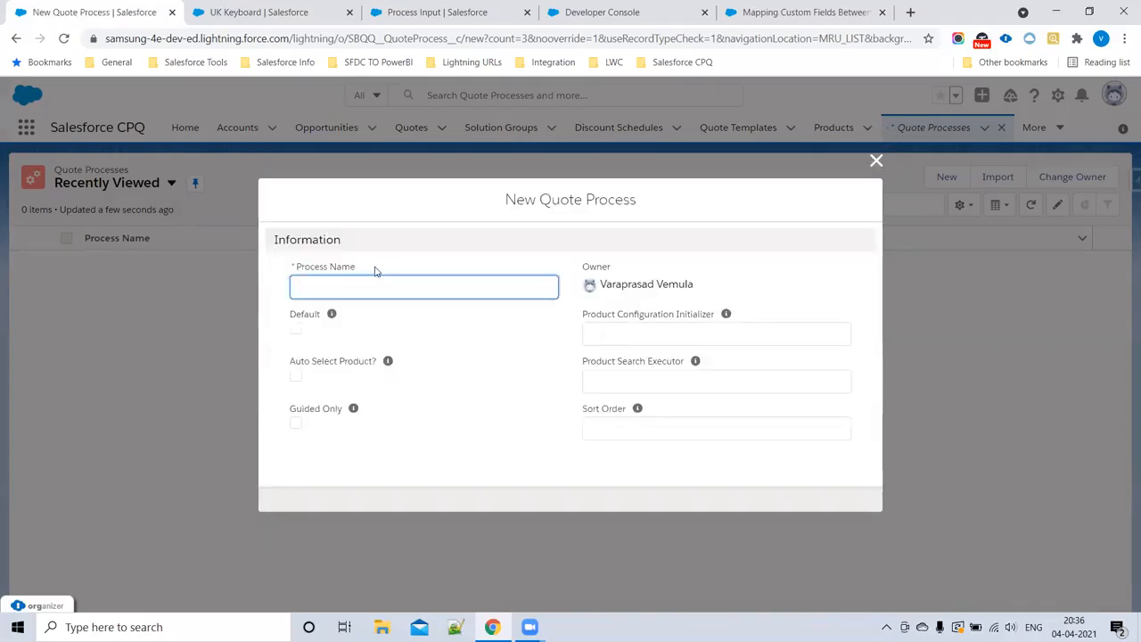
type("Guided Selling Demo")
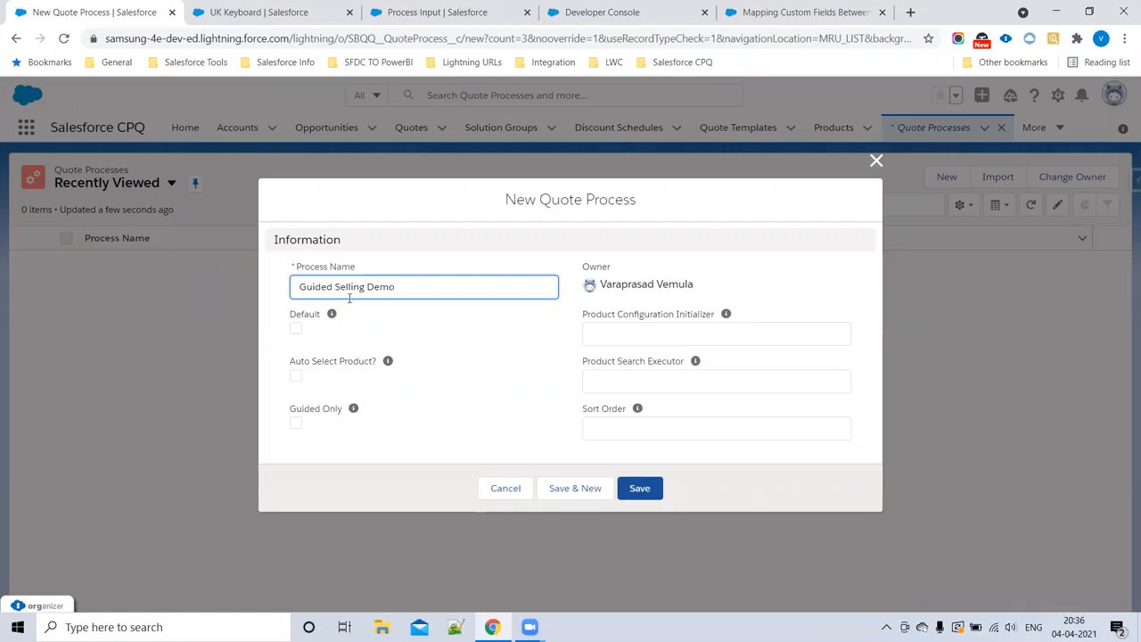
left_click_drag(301, 286, 428, 287)
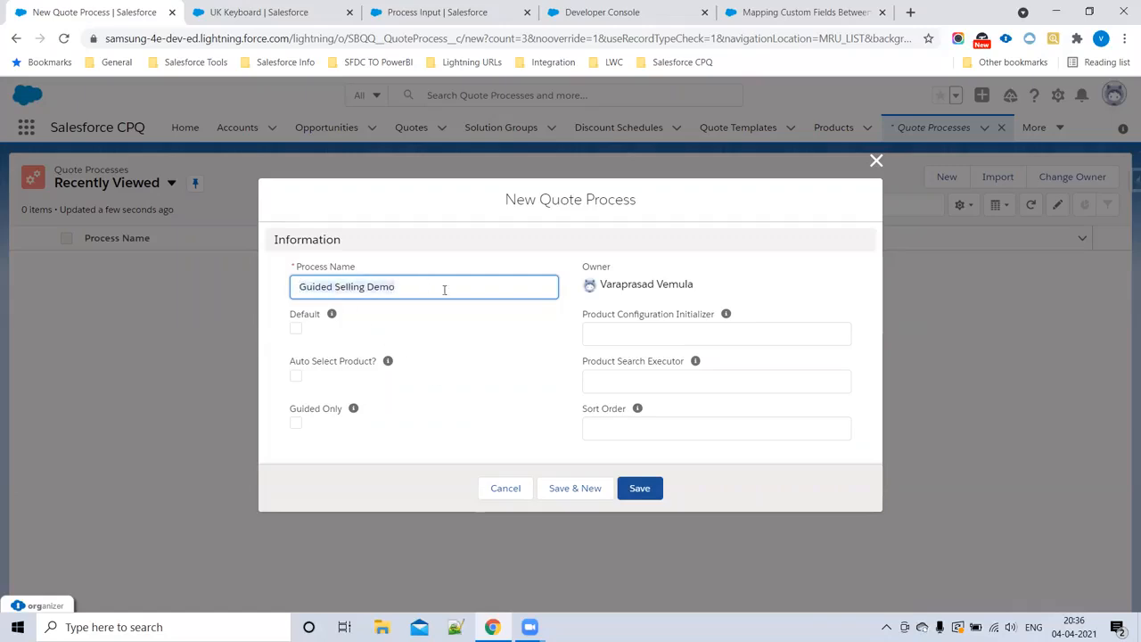
left_click_drag(542, 202, 704, 201)
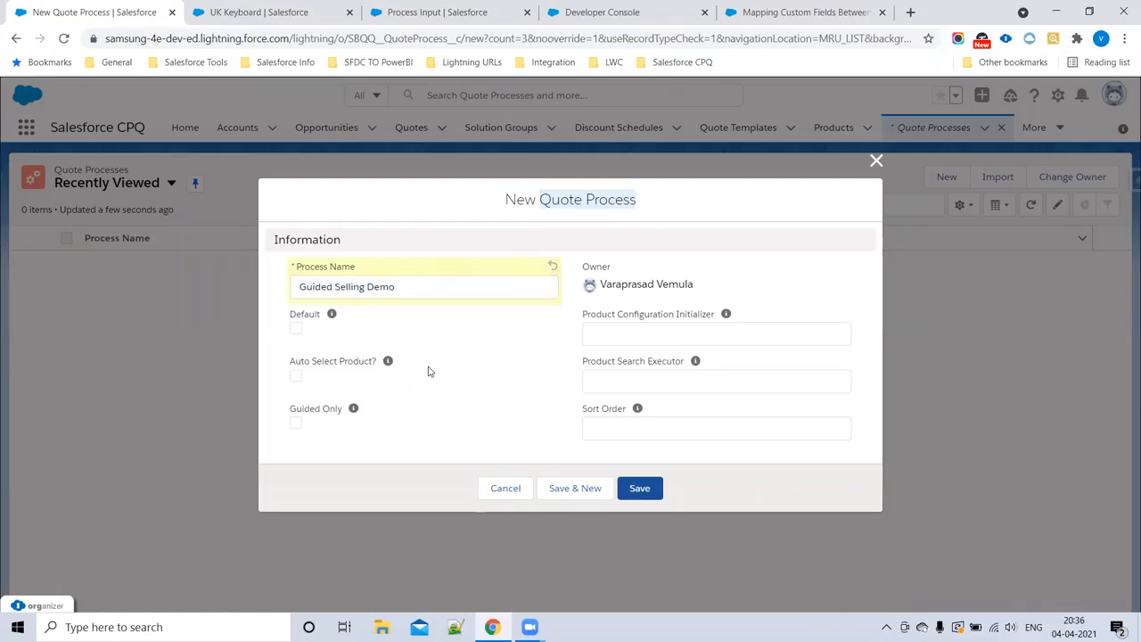
left_click(648, 491)
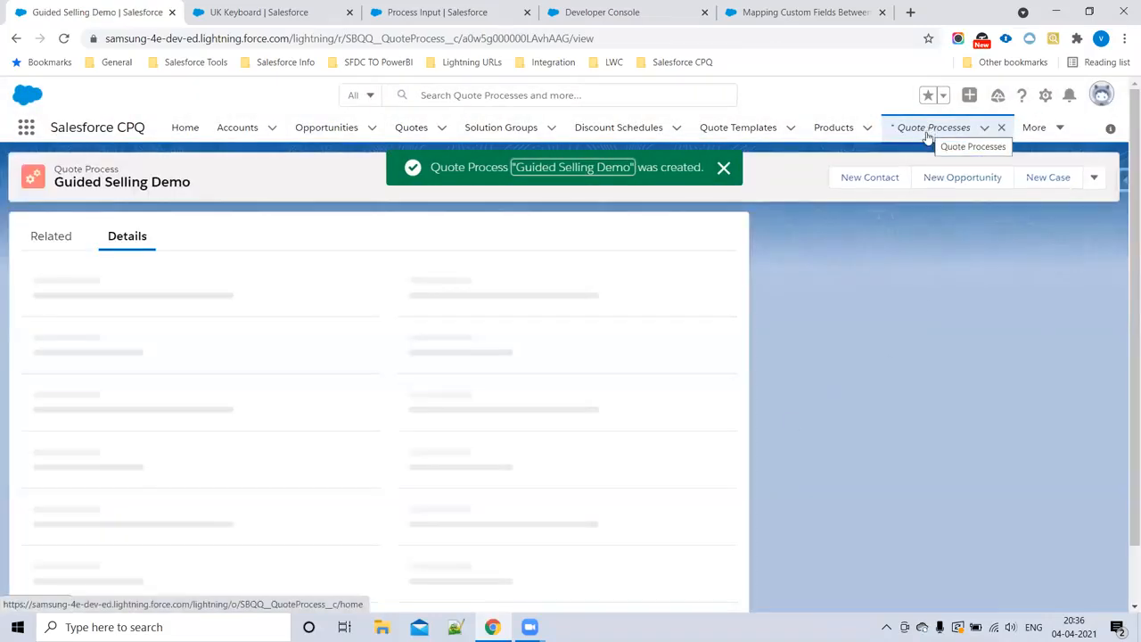
left_click(51, 242)
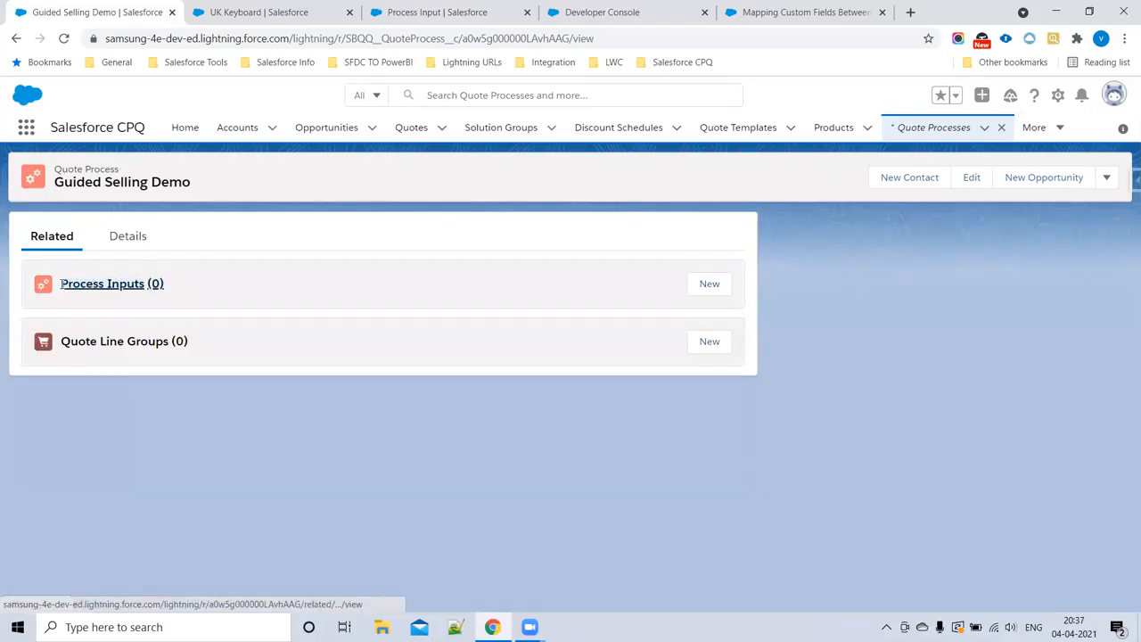
left_click(375, 288)
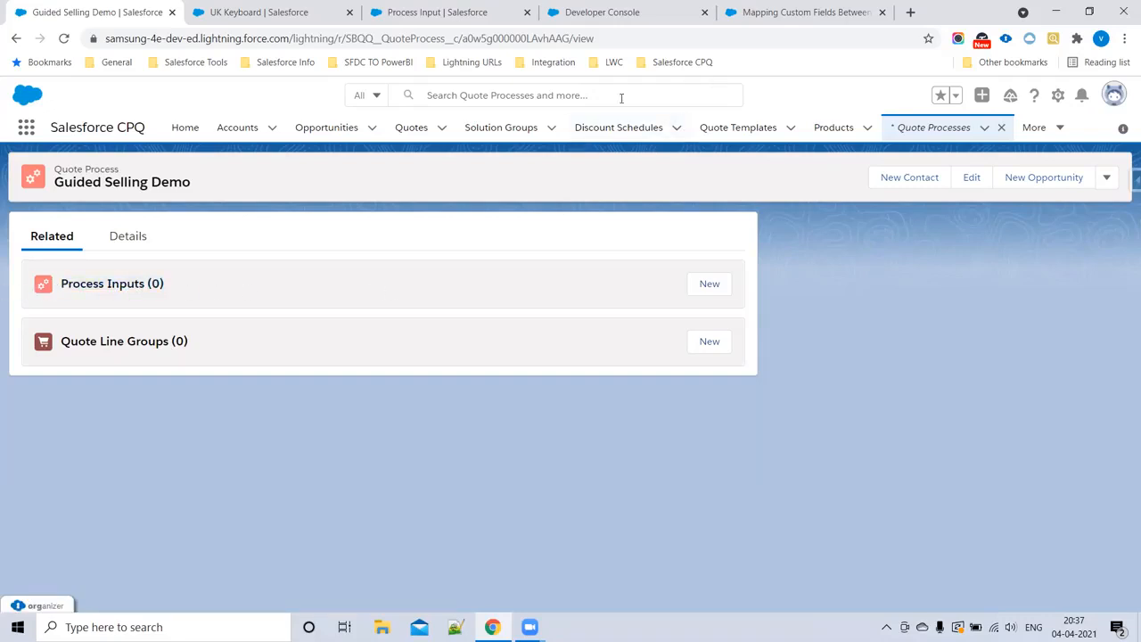
Step: Review the setup steps through Step5 in CPQNotes, then return to the Guided Selling Demo quote process
left_click(585, 12)
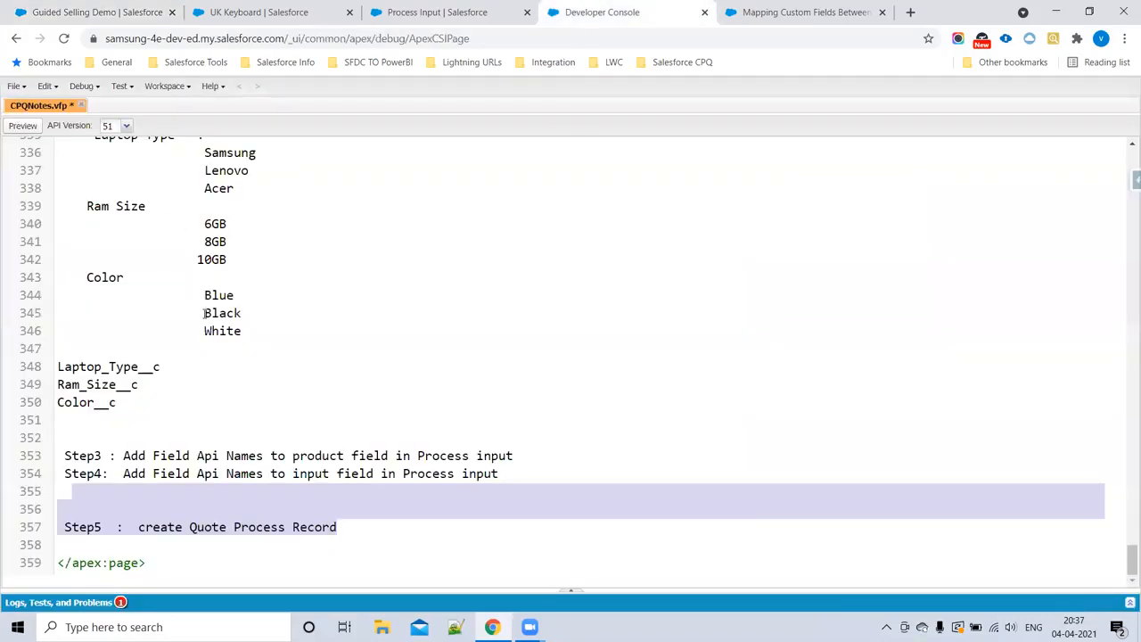
scroll(158, 310, "up", 3)
left_click_drag(62, 247, 530, 486)
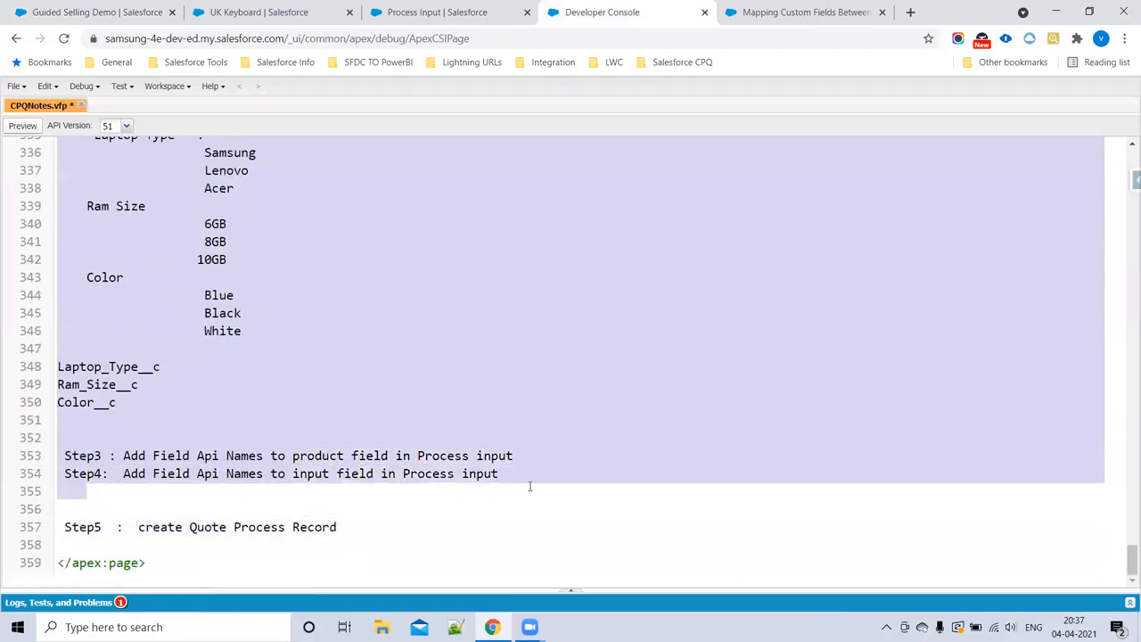
left_click_drag(140, 527, 383, 527)
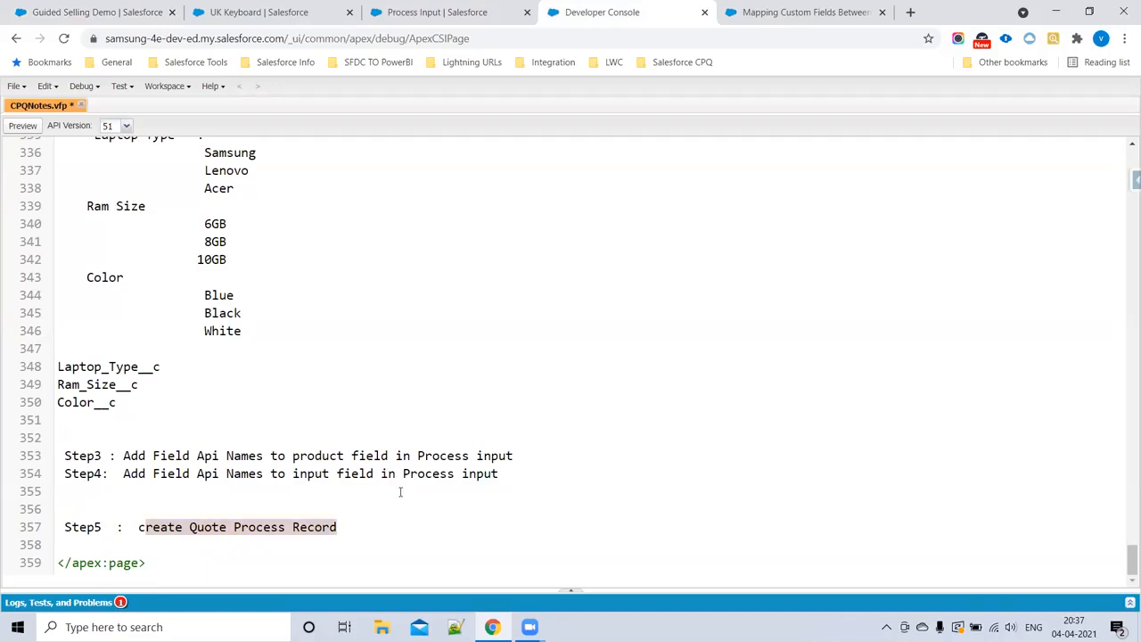
left_click(413, 6)
left_click(98, 12)
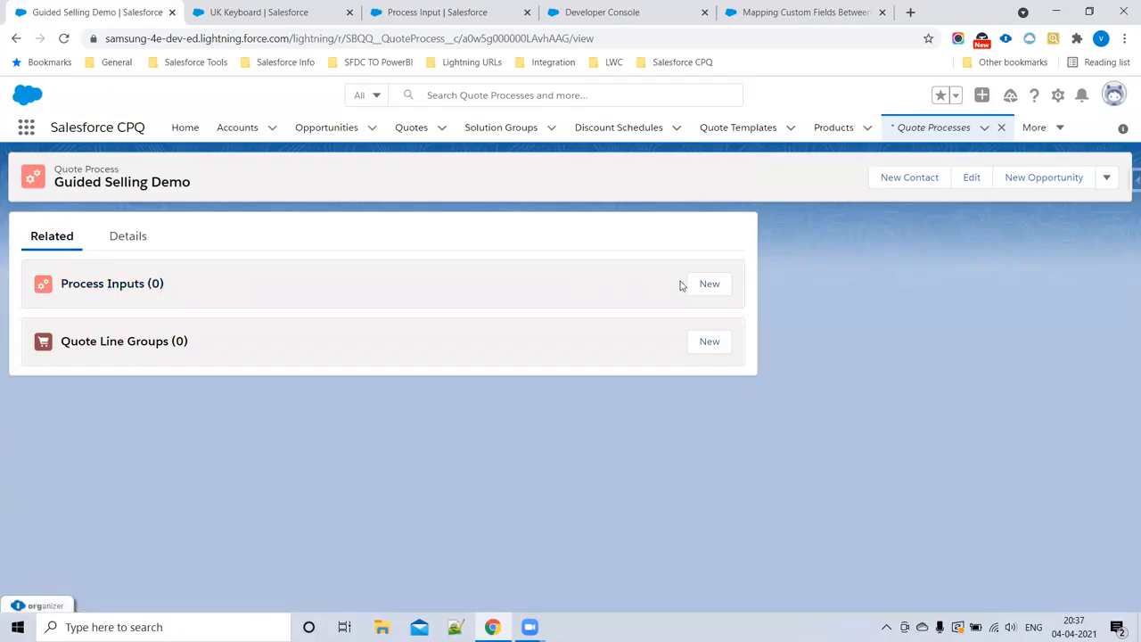
Step: Start a new process input for the Guided Selling Demo quote process and name it Which Laptop Model
left_click(707, 289)
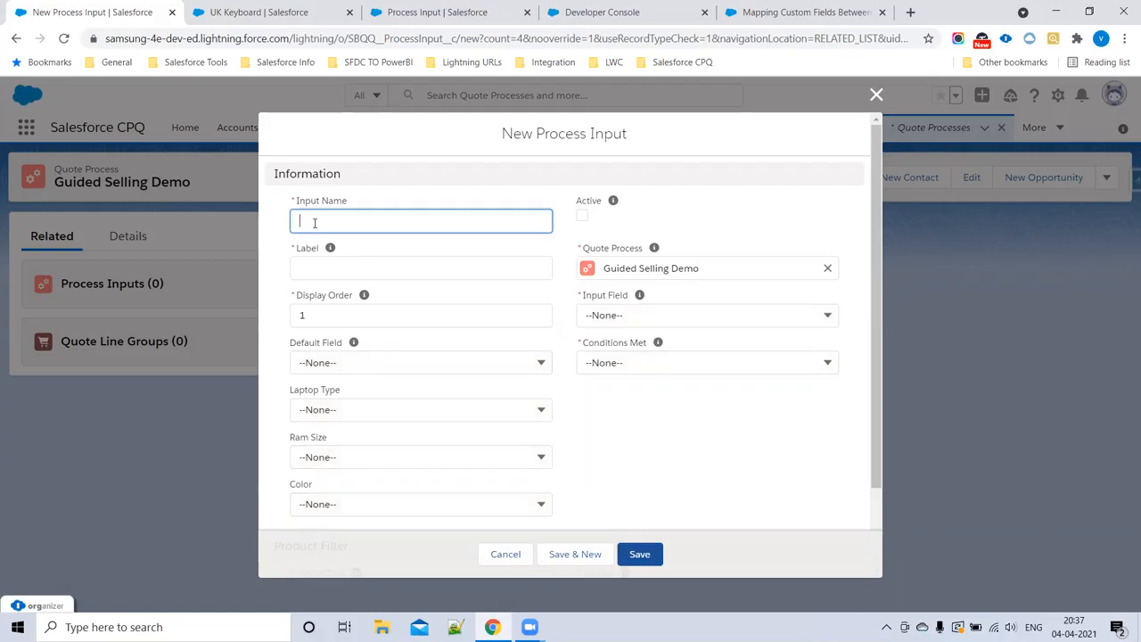
type("Which Lapto Model")
left_click(361, 270)
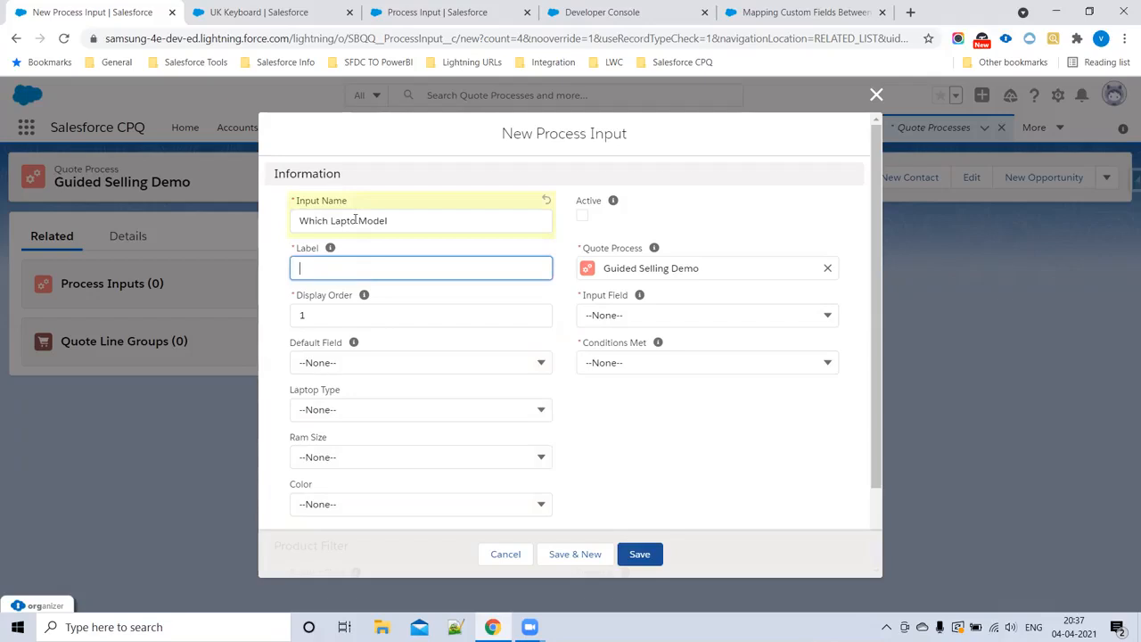
left_click(355, 221)
type("p")
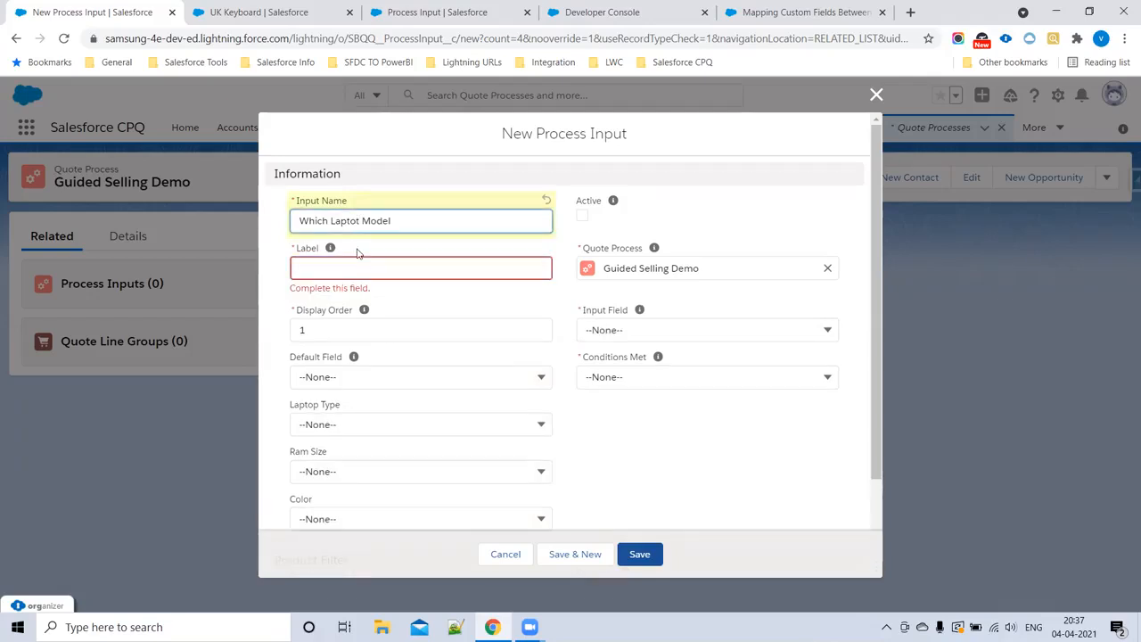
key("BackSpace")
type("p")
left_click(393, 269)
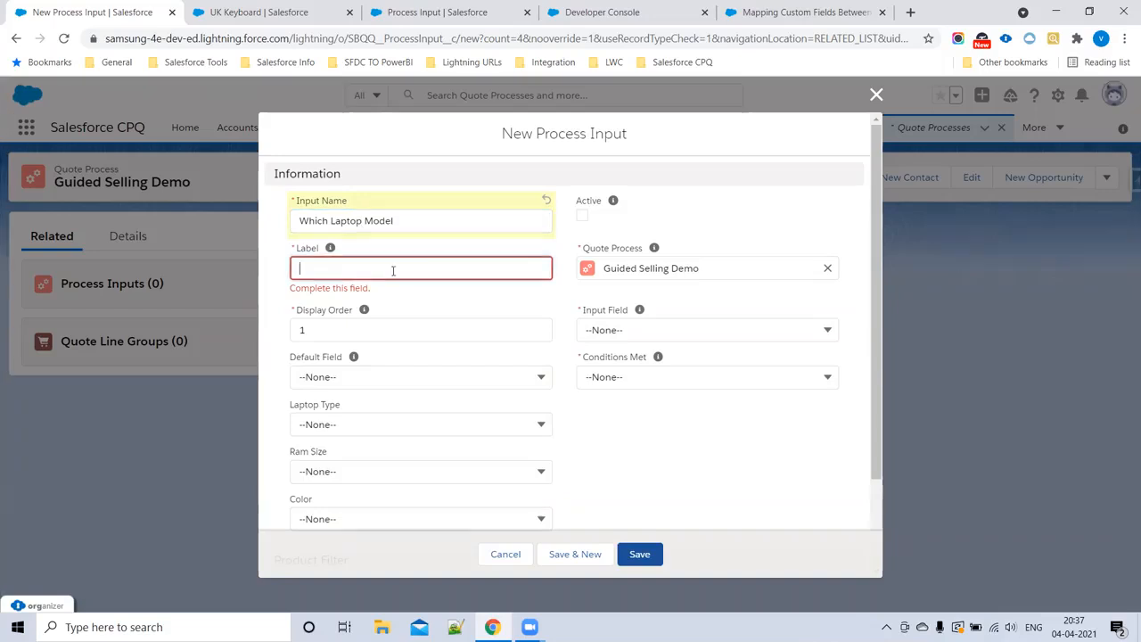
Step: Copy the input name Which Laptop Model into the label and mark the process input as active
left_click_drag(410, 221, 265, 225)
key("ctrl+c")
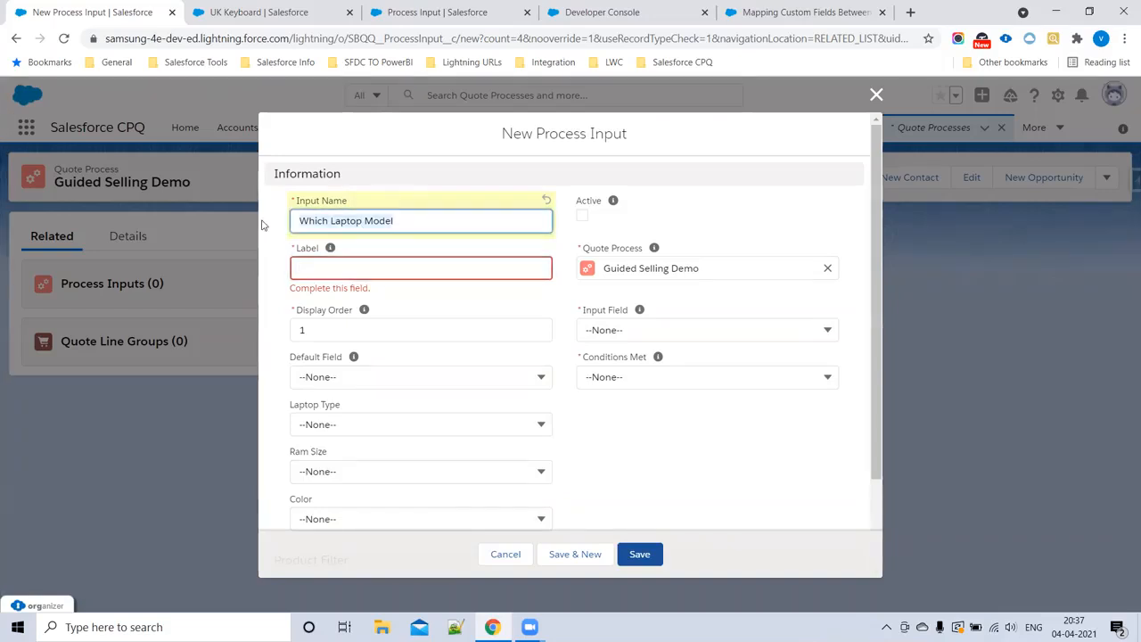
left_click(331, 268)
key("ctrl+v")
left_click(470, 301)
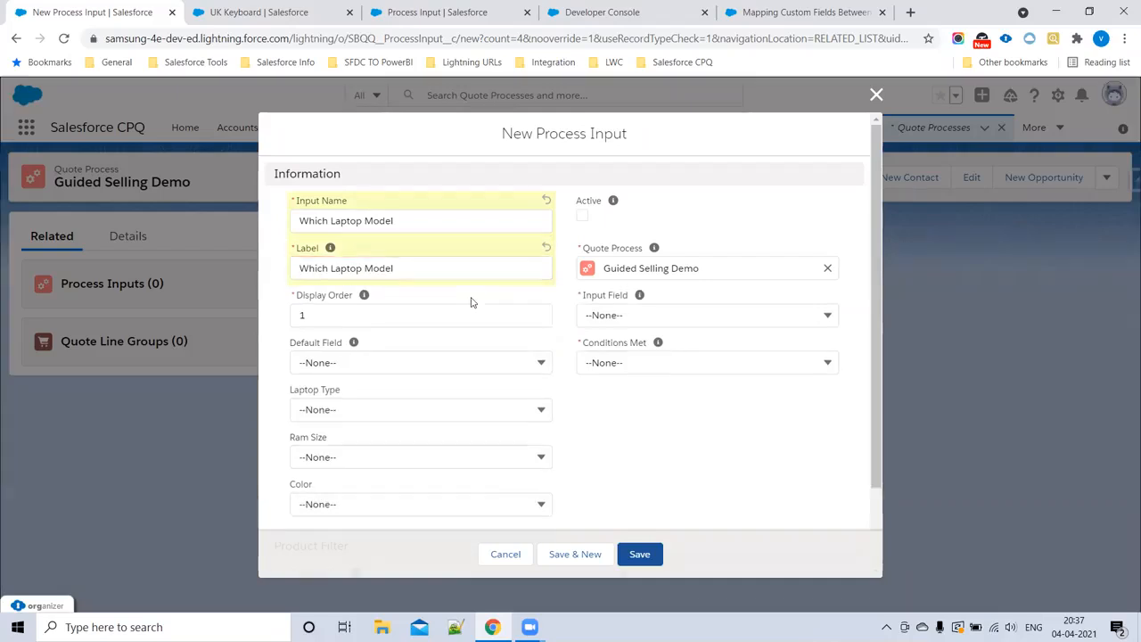
left_click(336, 317)
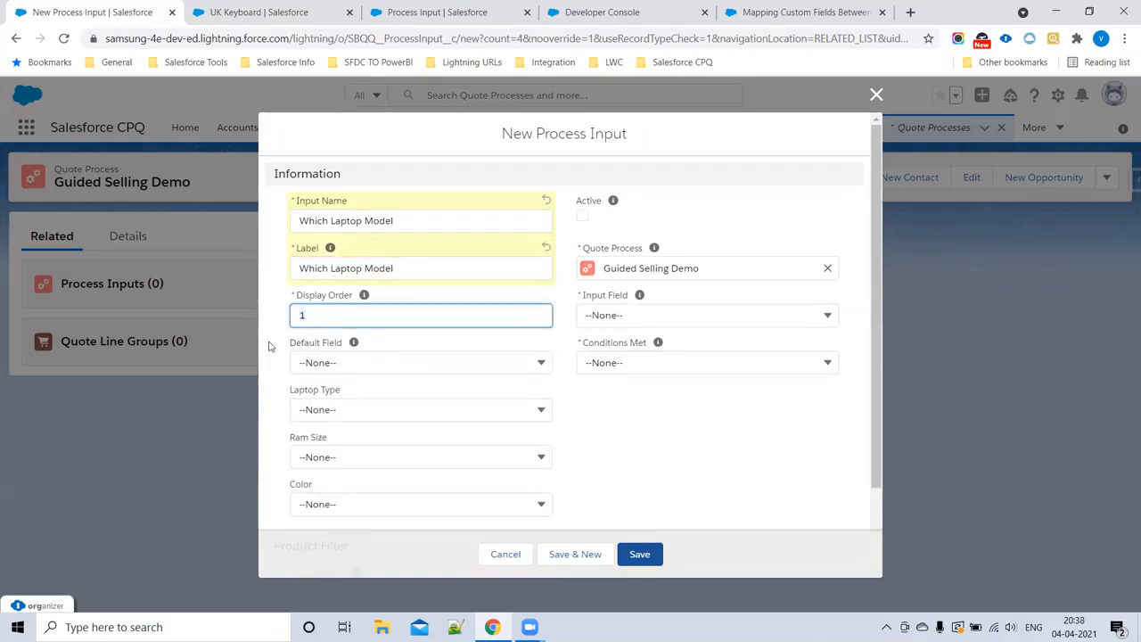
left_click(582, 215)
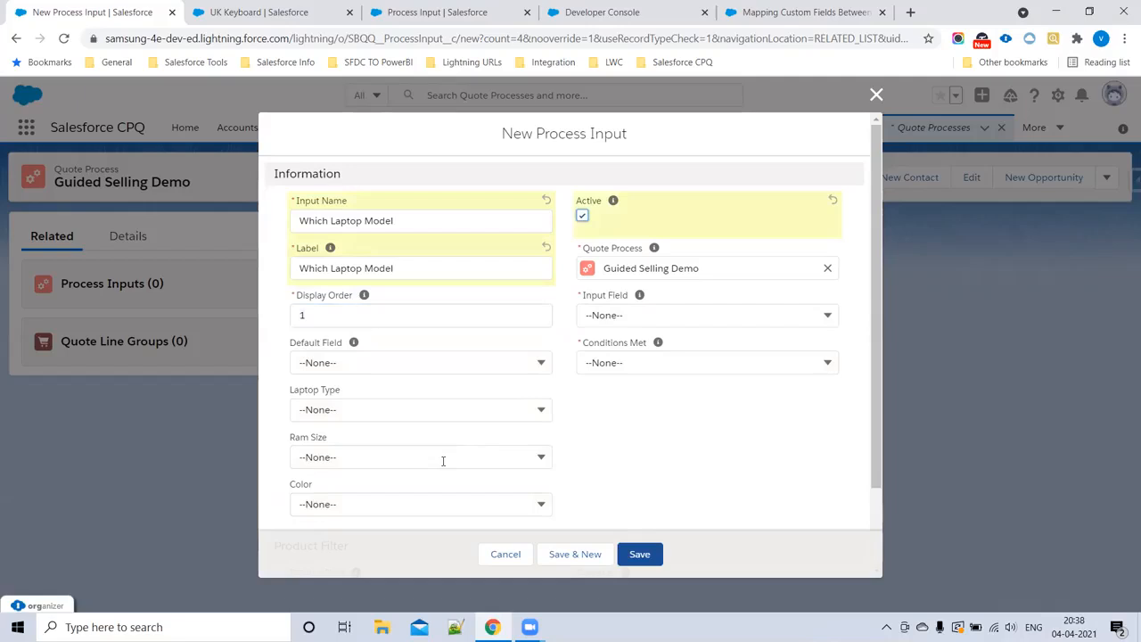
Step: Set the product filter of the Which Laptop Model input to product field Laptop_Type__c with operator equals
scroll(339, 399, "down", 1)
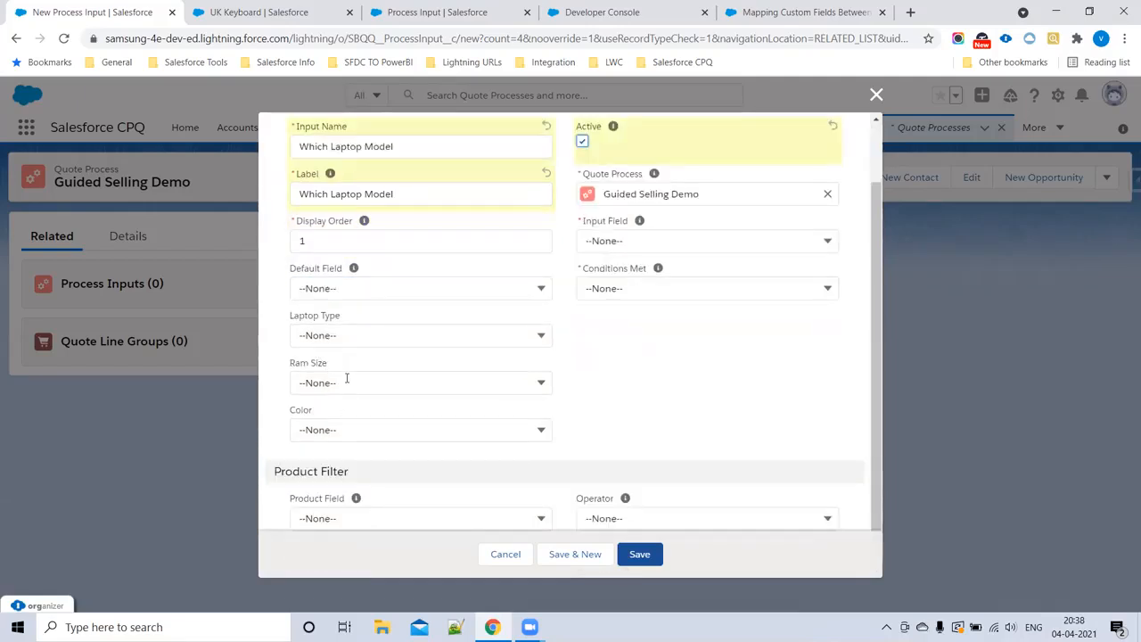
scroll(425, 411, "down", 1)
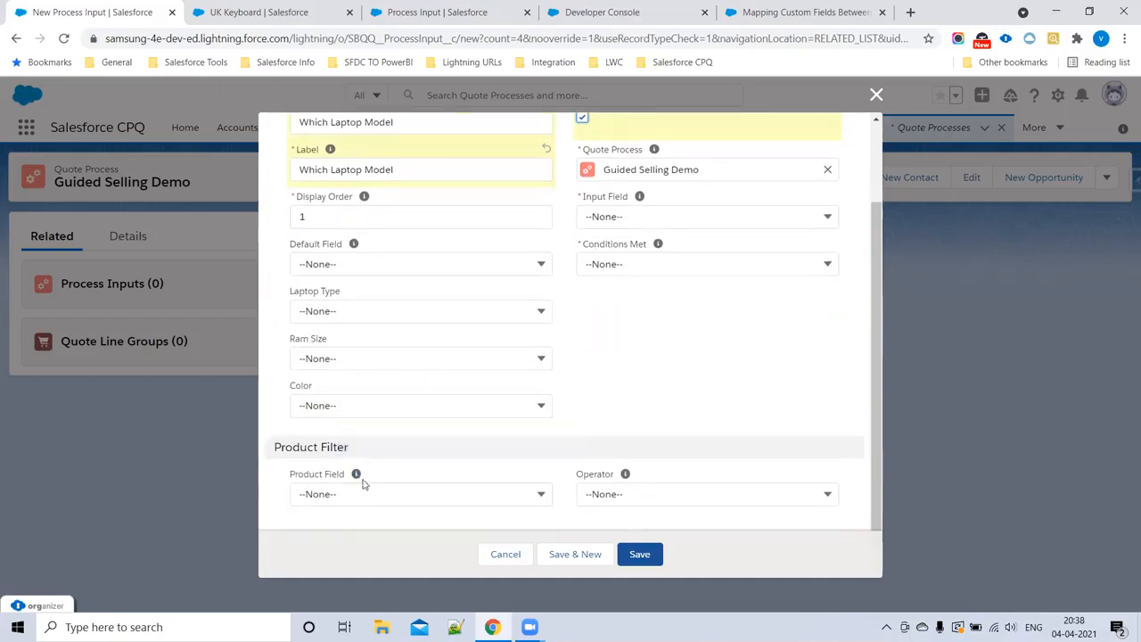
left_click(335, 495)
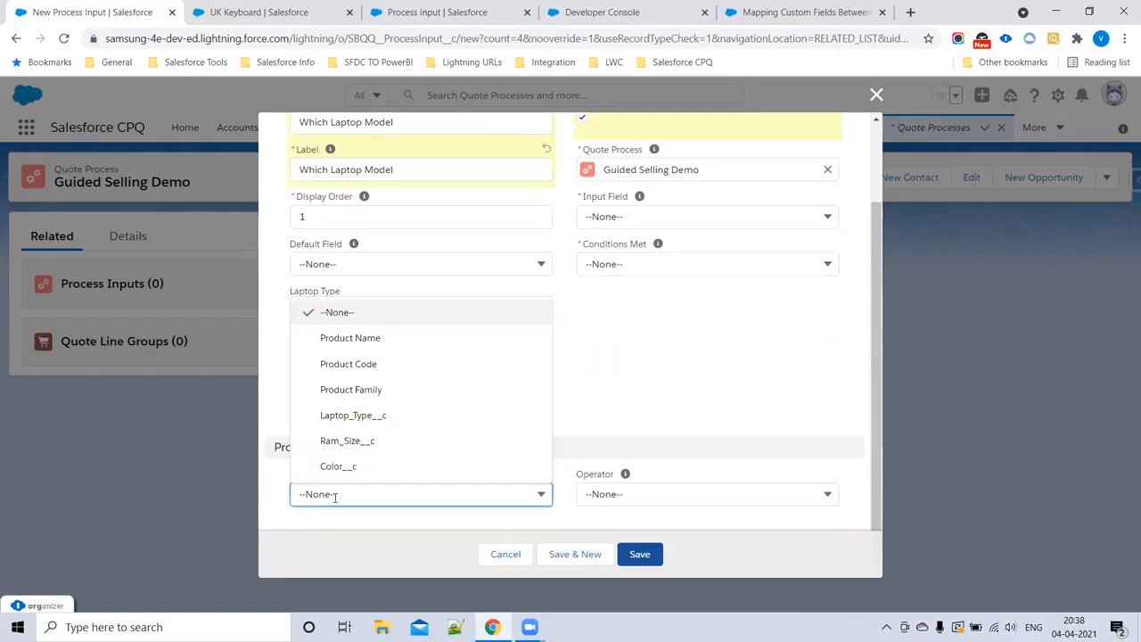
left_click(362, 416)
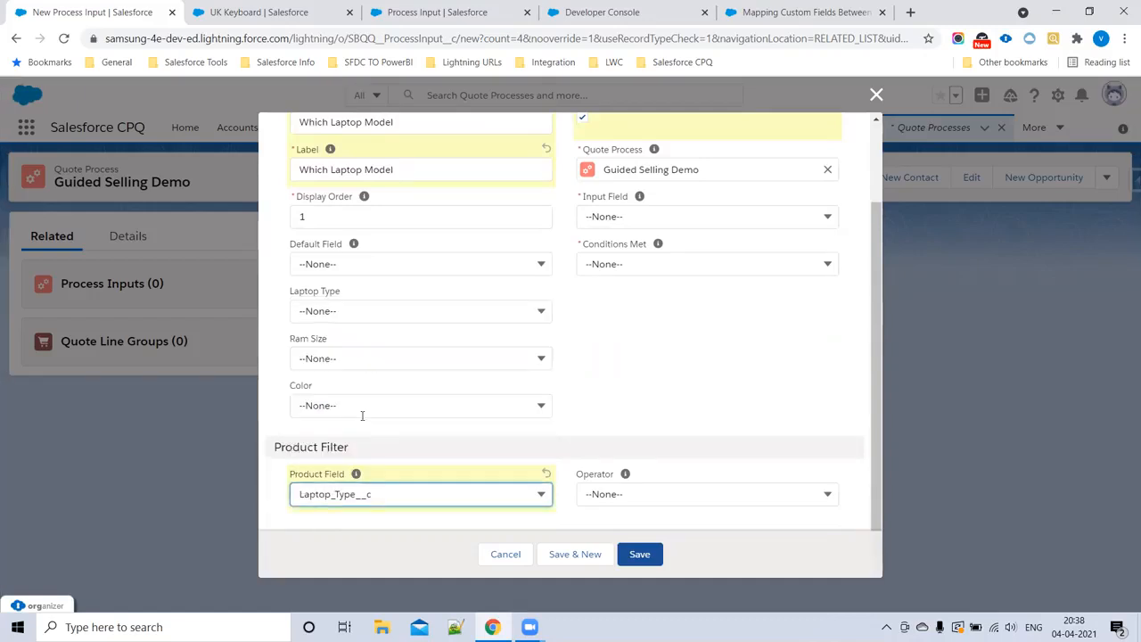
left_click(616, 498)
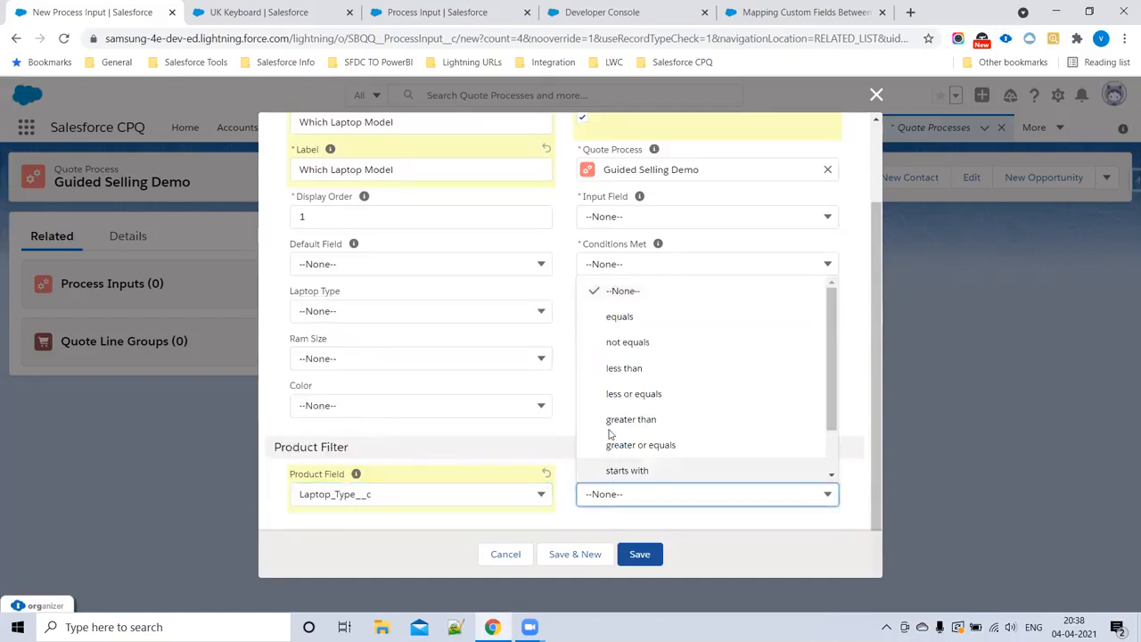
left_click(601, 326)
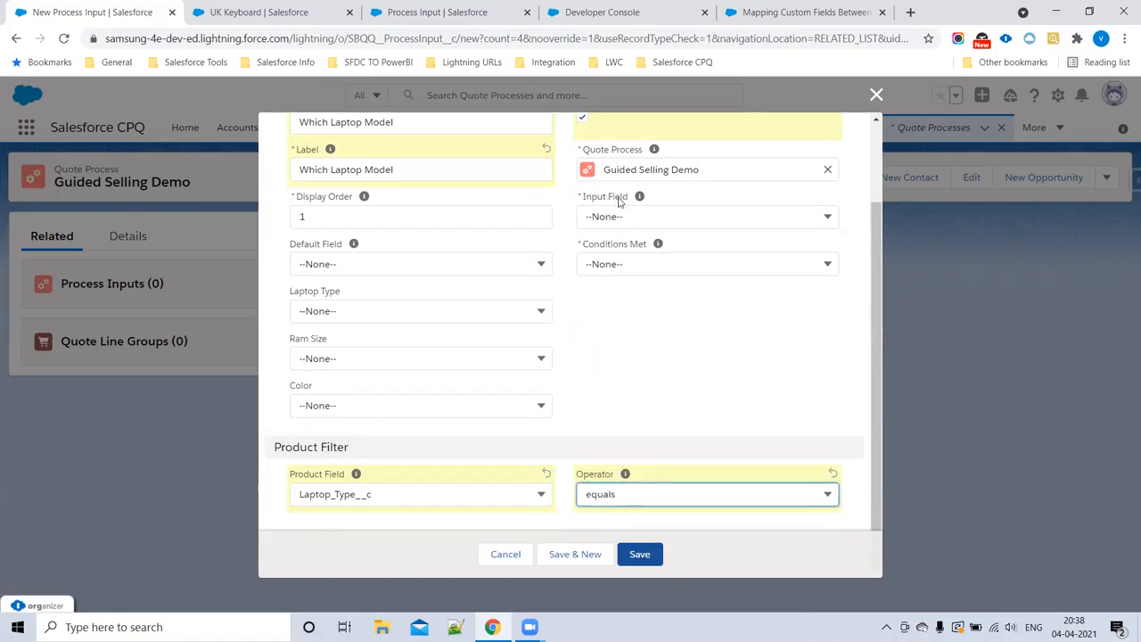
Step: Set the laptop model input's Input Field to Laptop_Type__c and its Conditions Met to All
left_click_drag(581, 199, 664, 200)
left_click(625, 217)
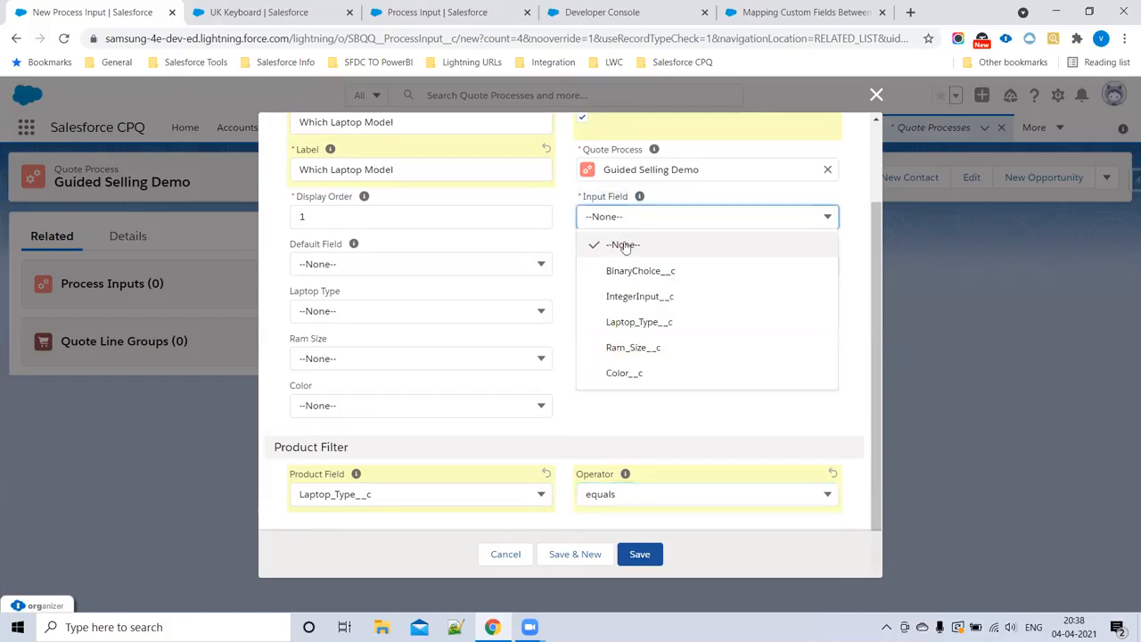
left_click(637, 323)
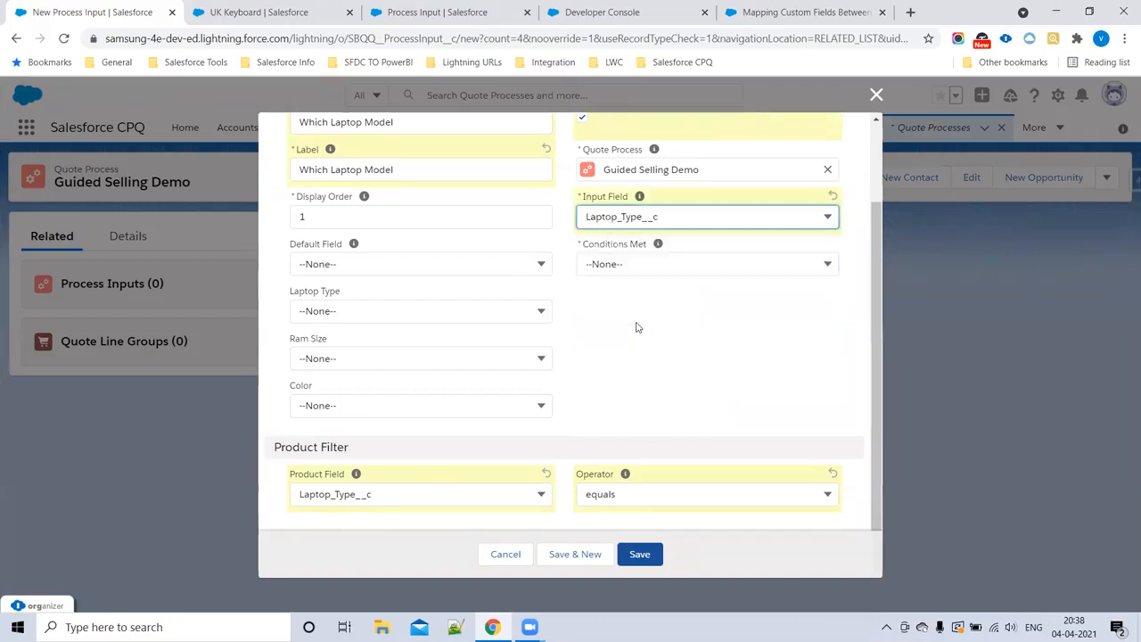
left_click(610, 264)
left_click(618, 318)
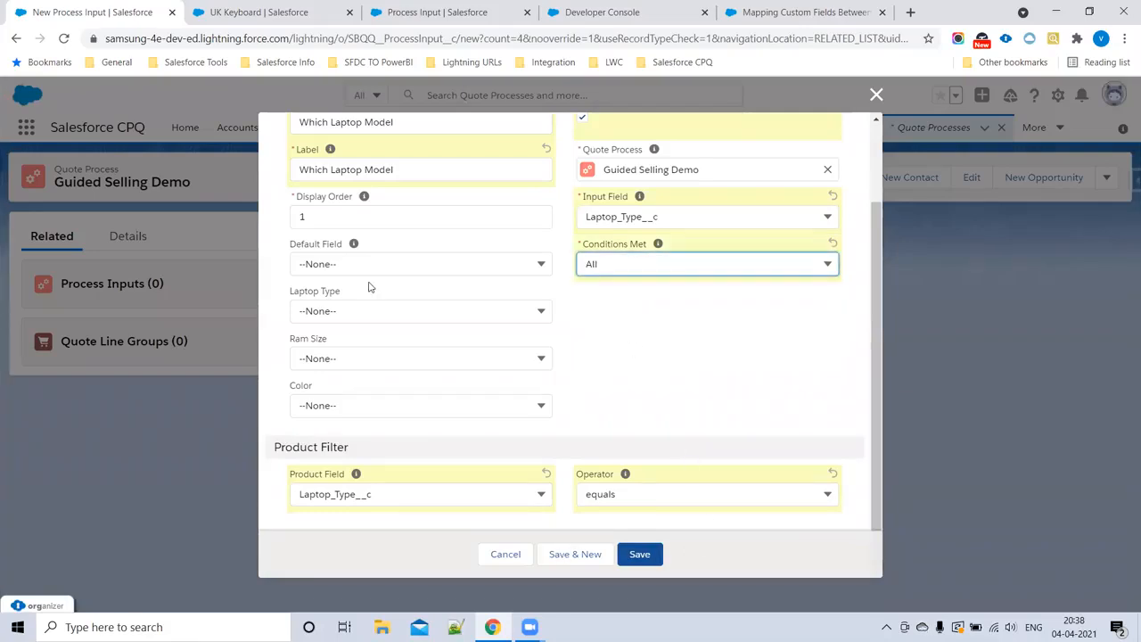
Step: Check the Which Laptop Model entries, then save the process input and start another new one
scroll(368, 286, "up", 2)
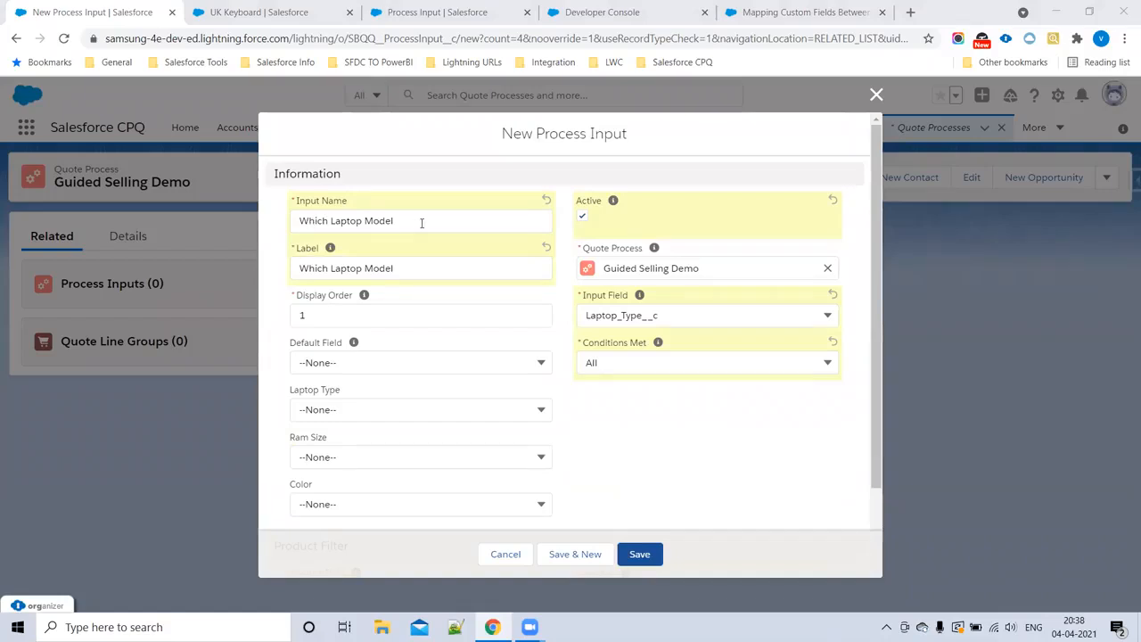
left_click(339, 321)
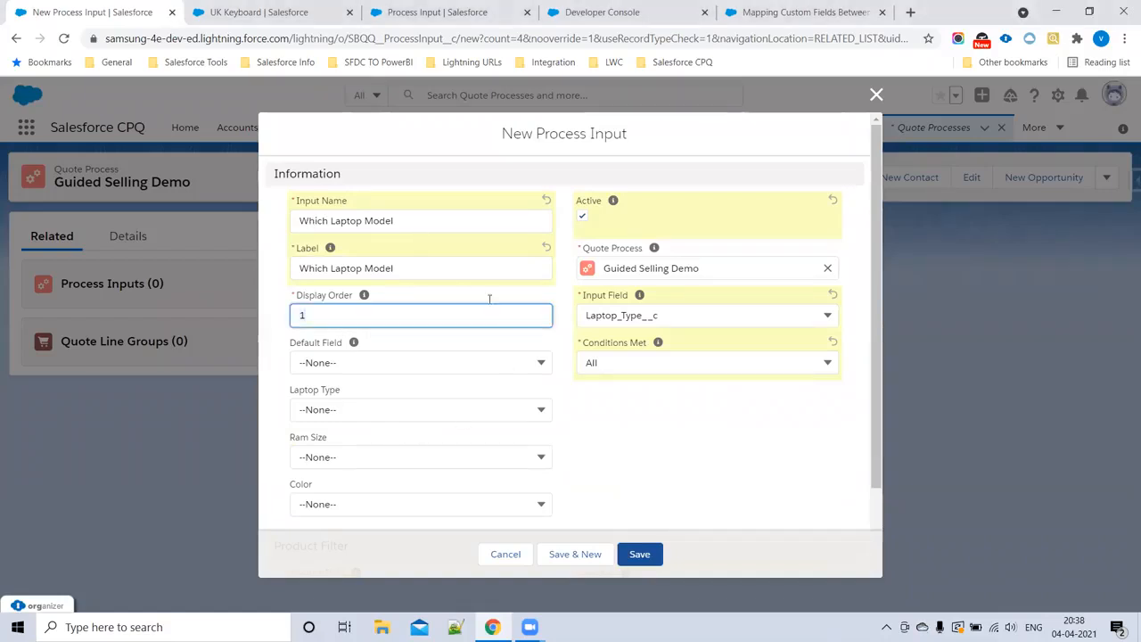
scroll(375, 428, "down", 2)
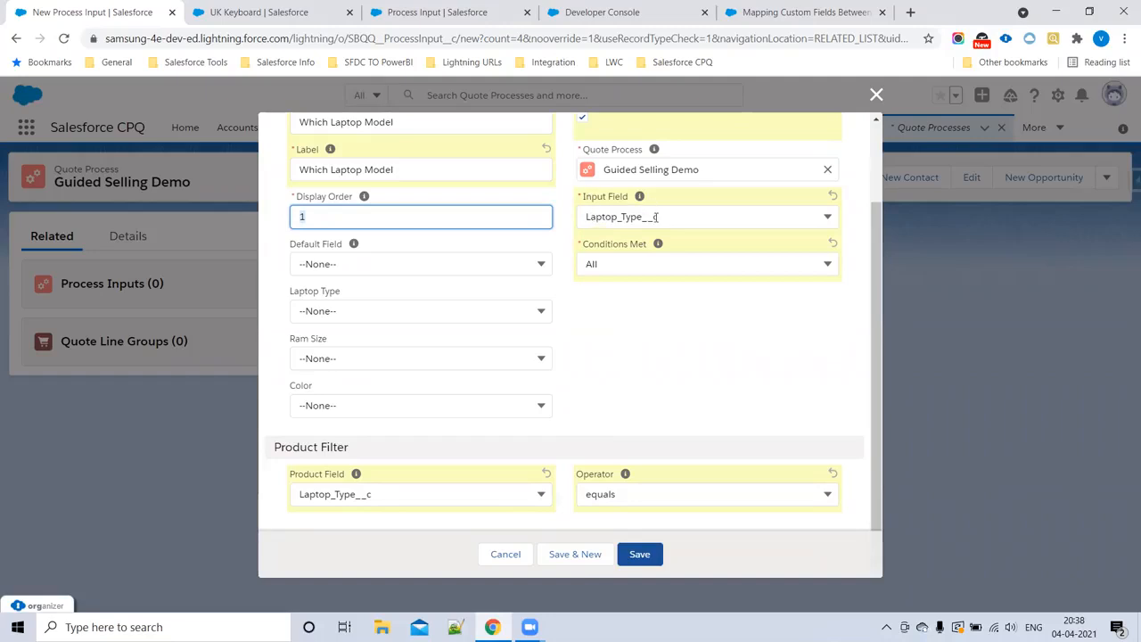
left_click(571, 555)
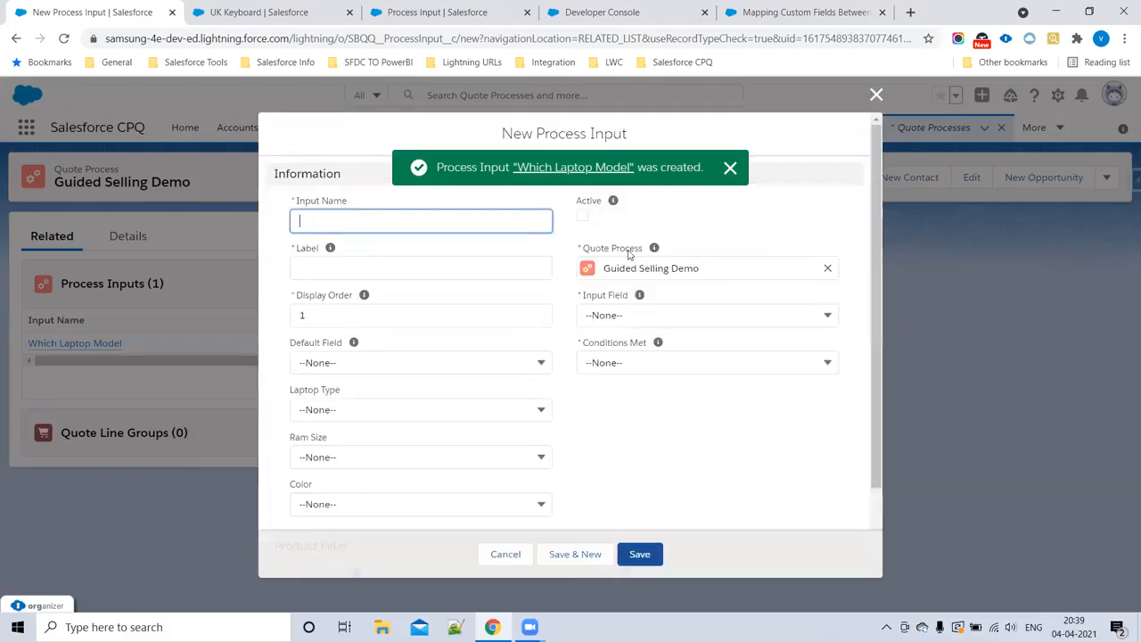
Step: Enter What is Ram Size as both the input name and the label of the new process input
type("What is Ram SIze")
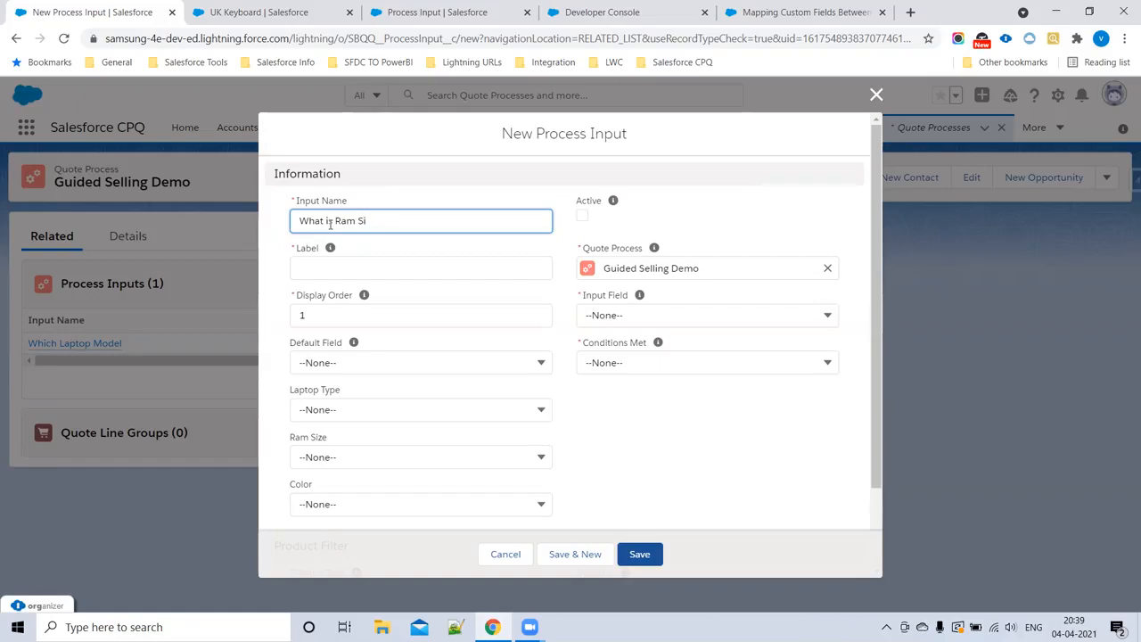
left_click_drag(383, 223, 272, 228)
key("ctrl+c")
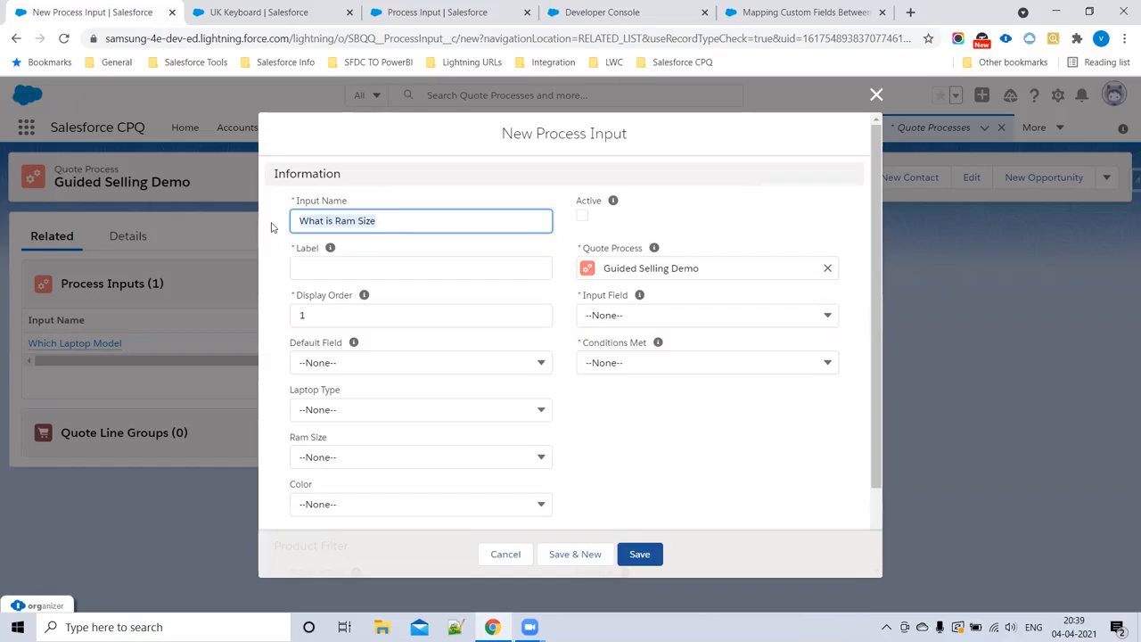
left_click(421, 278)
key("ctrl+v")
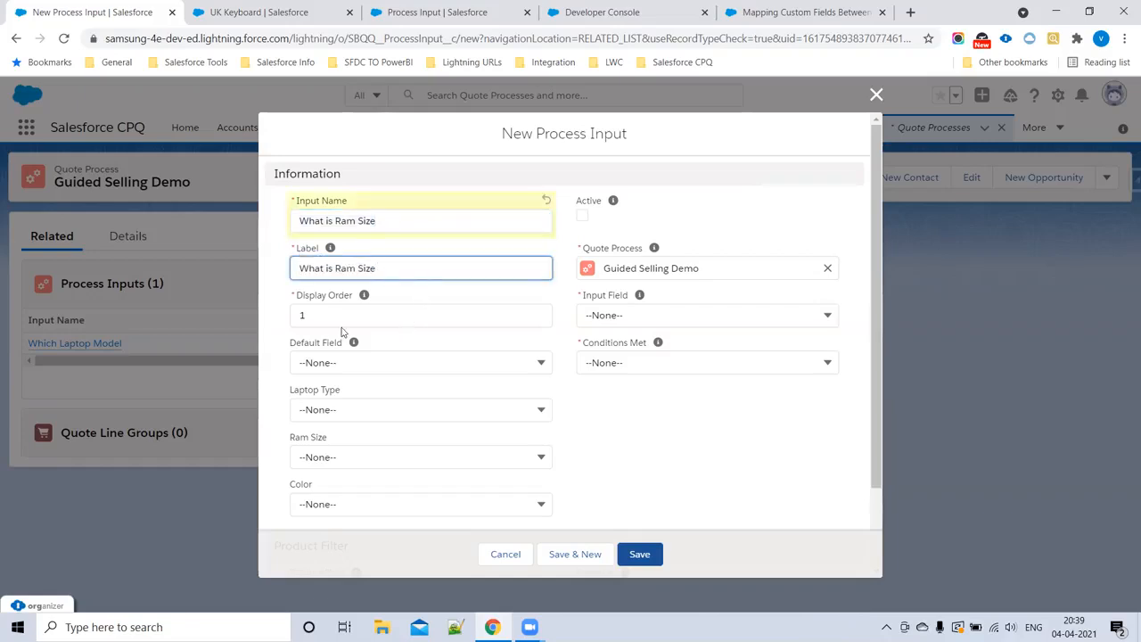
Step: Set the display order of the What is Ram Size input to 2 and mark it as active
left_click(262, 325)
left_click(291, 321)
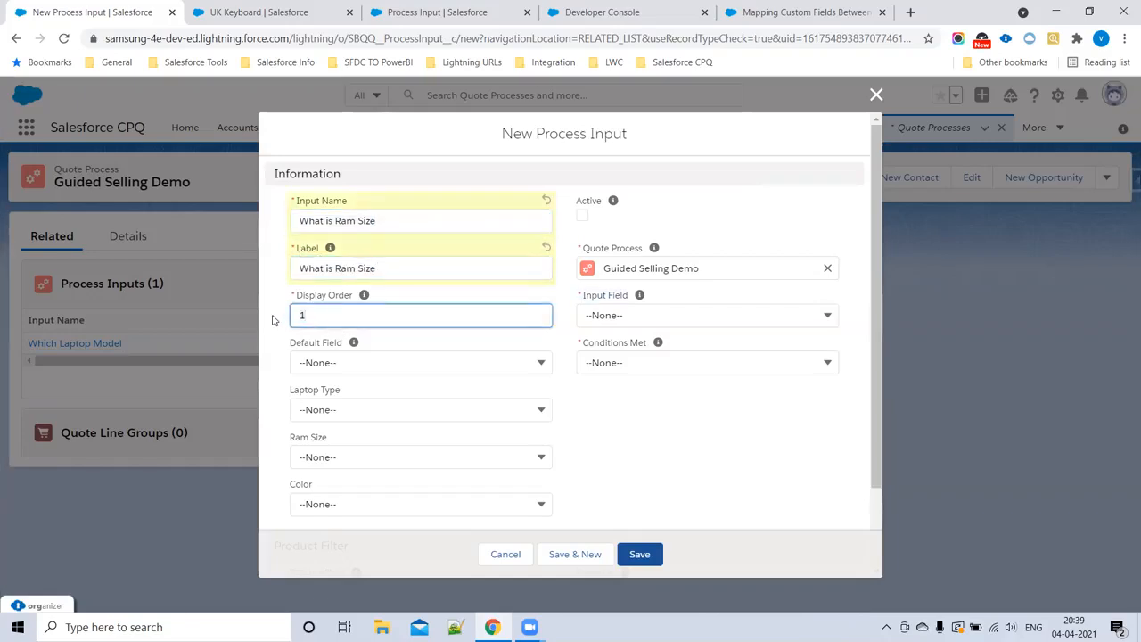
type("2")
left_click(583, 216)
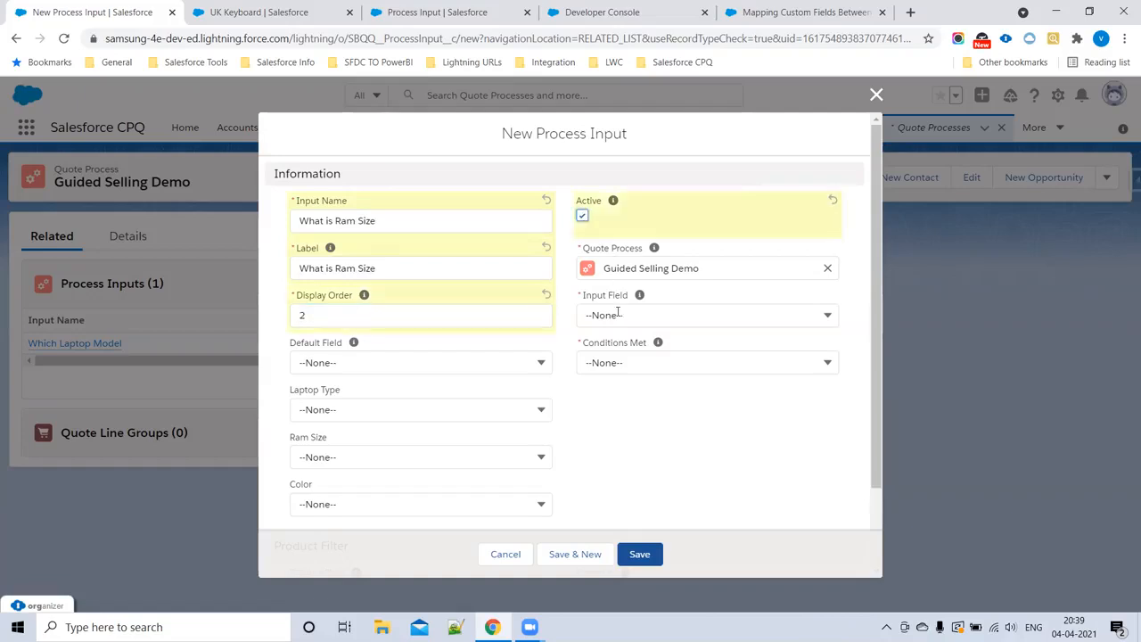
Step: Set the product filter of the What is Ram Size input to product field Ram_Size__c with operator equals
scroll(399, 394, "down", 2)
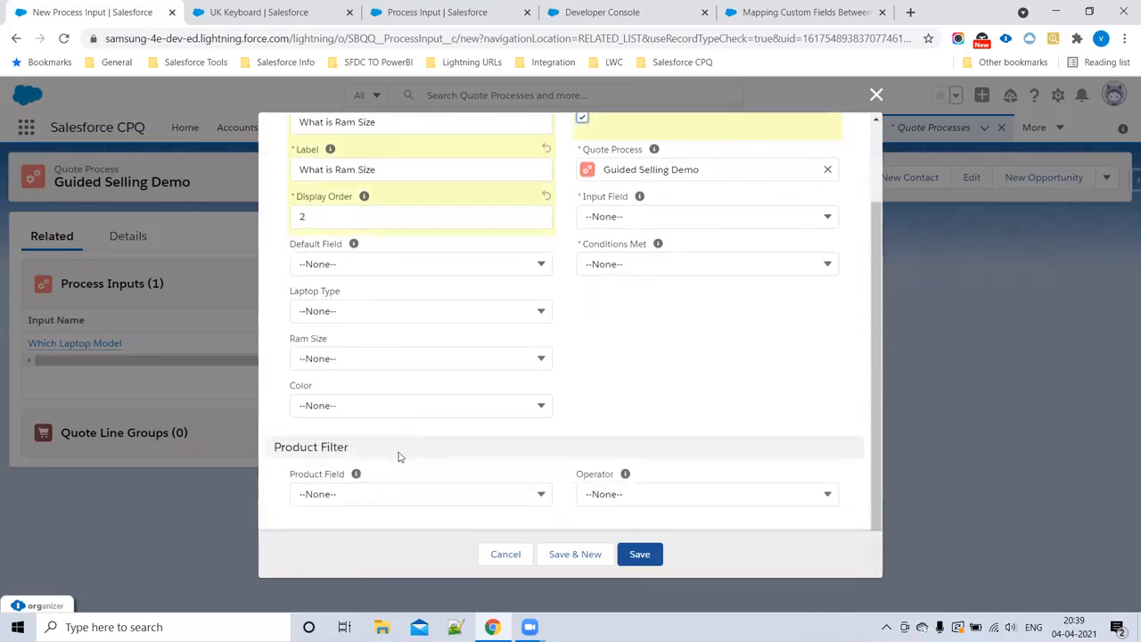
left_click(366, 490)
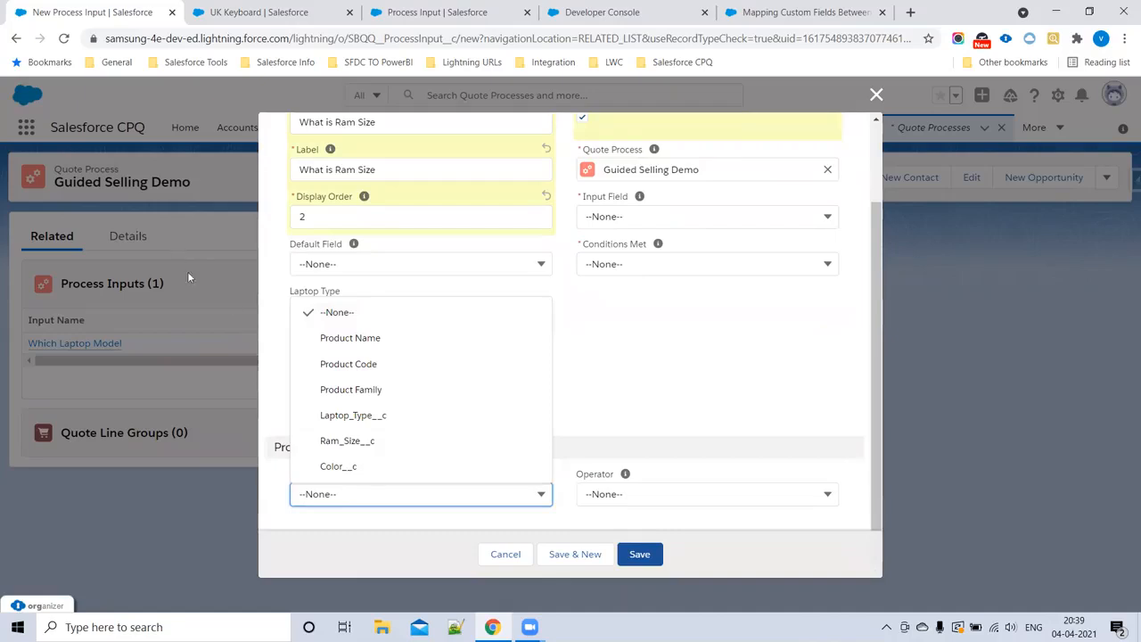
left_click(330, 441)
left_click(620, 495)
left_click(625, 325)
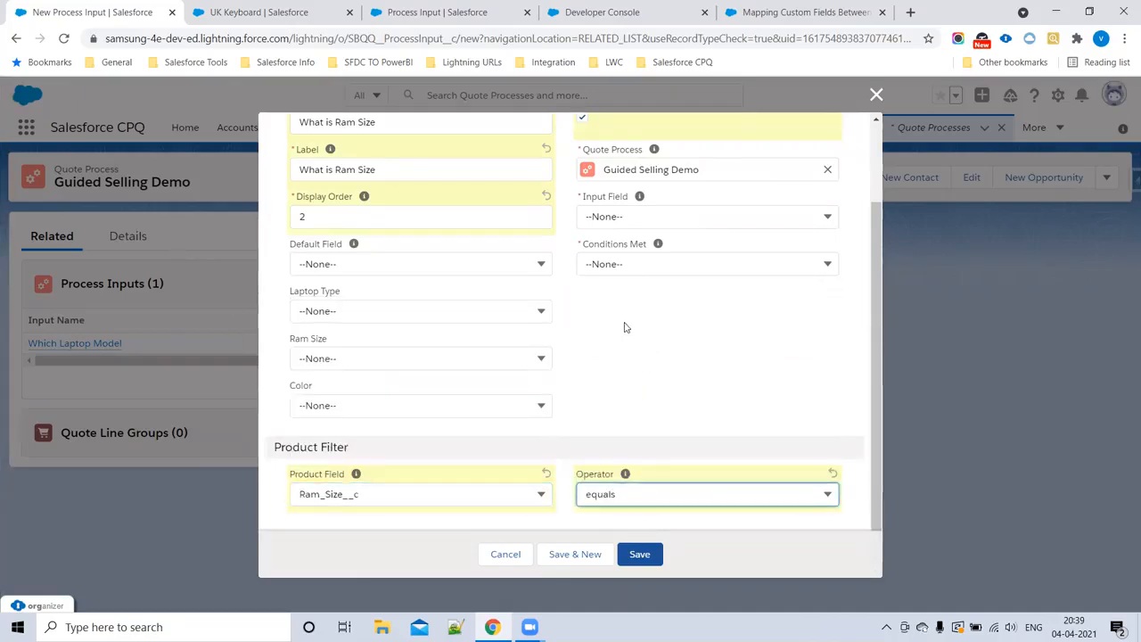
Step: Set the What is Ram Size input field to Ram_Size__c with conditions met All, save it and start another new process input
left_click(624, 218)
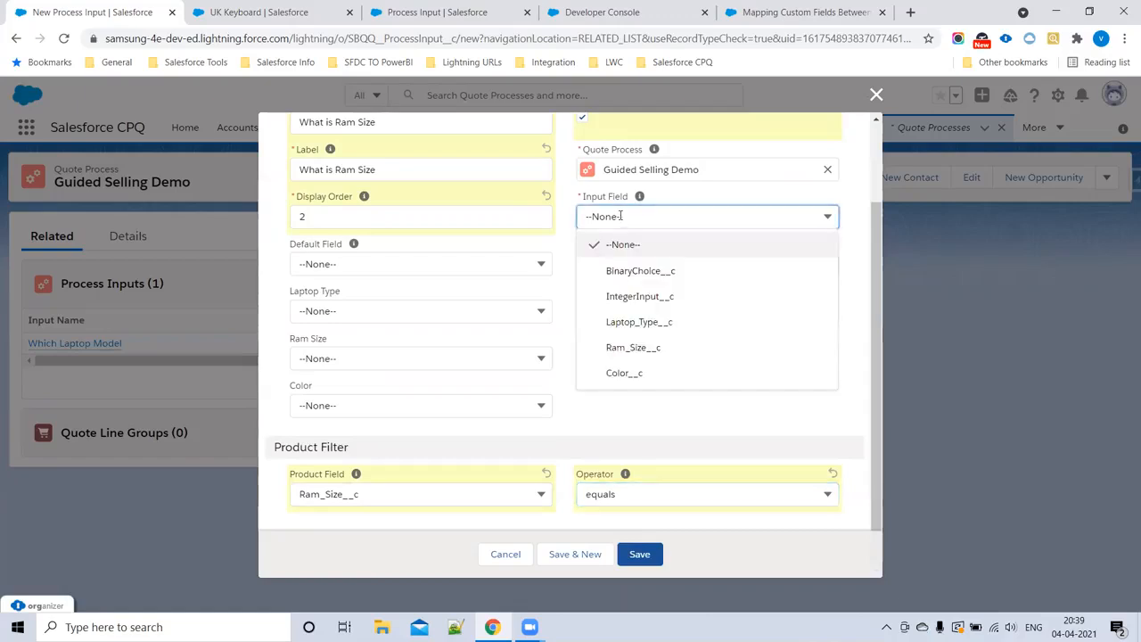
left_click(636, 348)
left_click(612, 264)
left_click(614, 318)
left_click(571, 557)
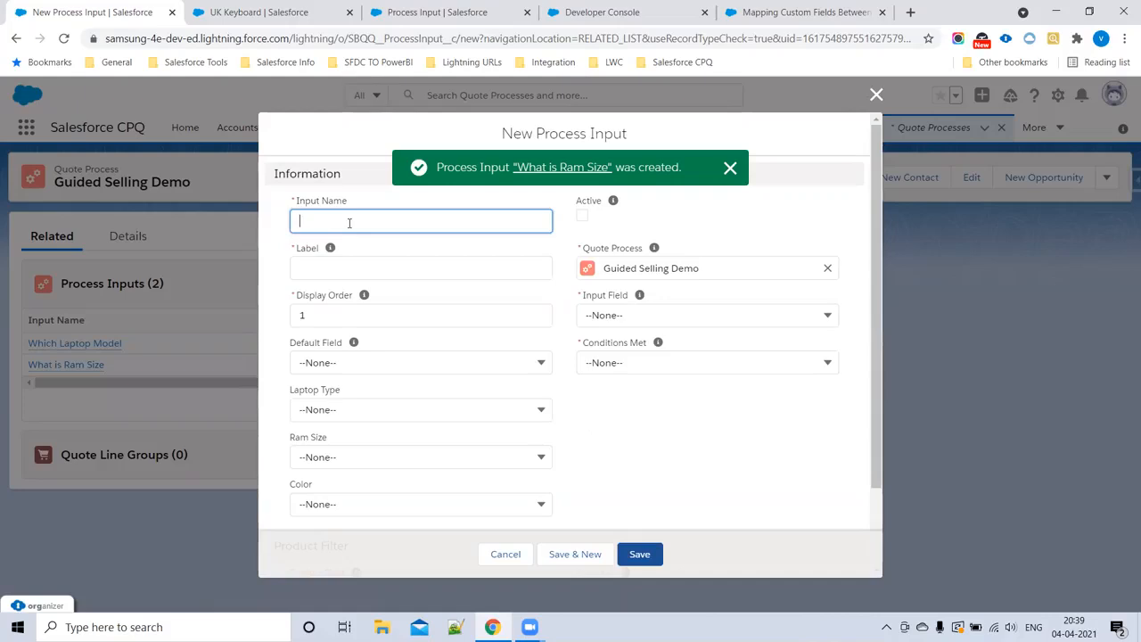
Step: Enter Which Color as both the input name and the label of the new process input
type("Whi")
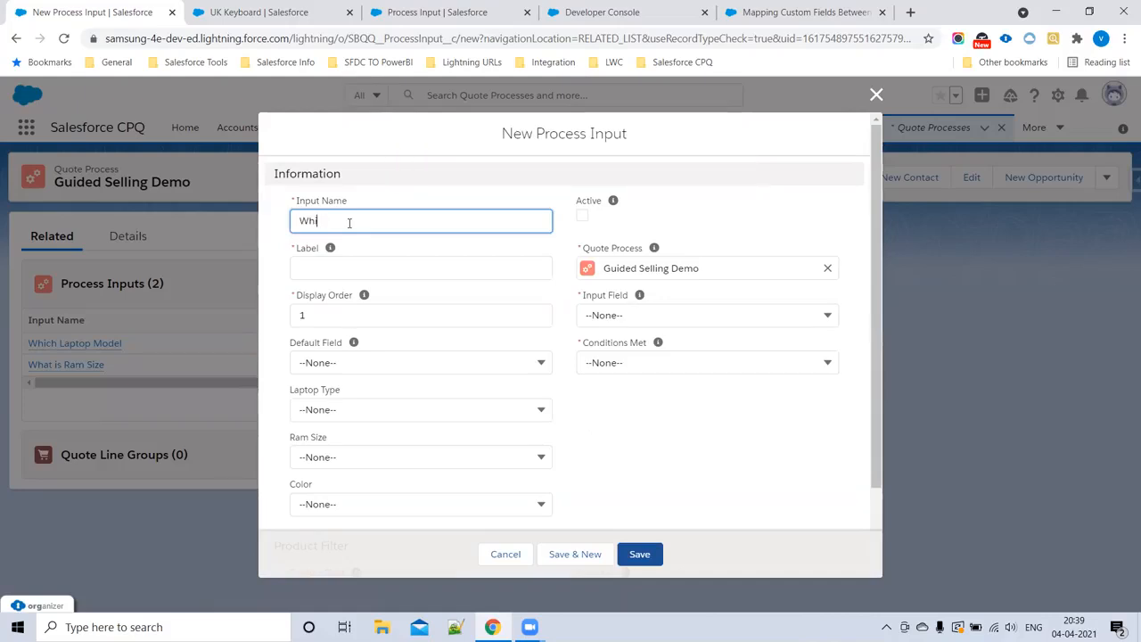
type("ch co")
key("BackSpace")
key("BackSpace")
type("olor")
left_click(375, 271)
left_click_drag(368, 226, 277, 226)
key("ctrl+c")
left_click(332, 267)
key("ctrl+v")
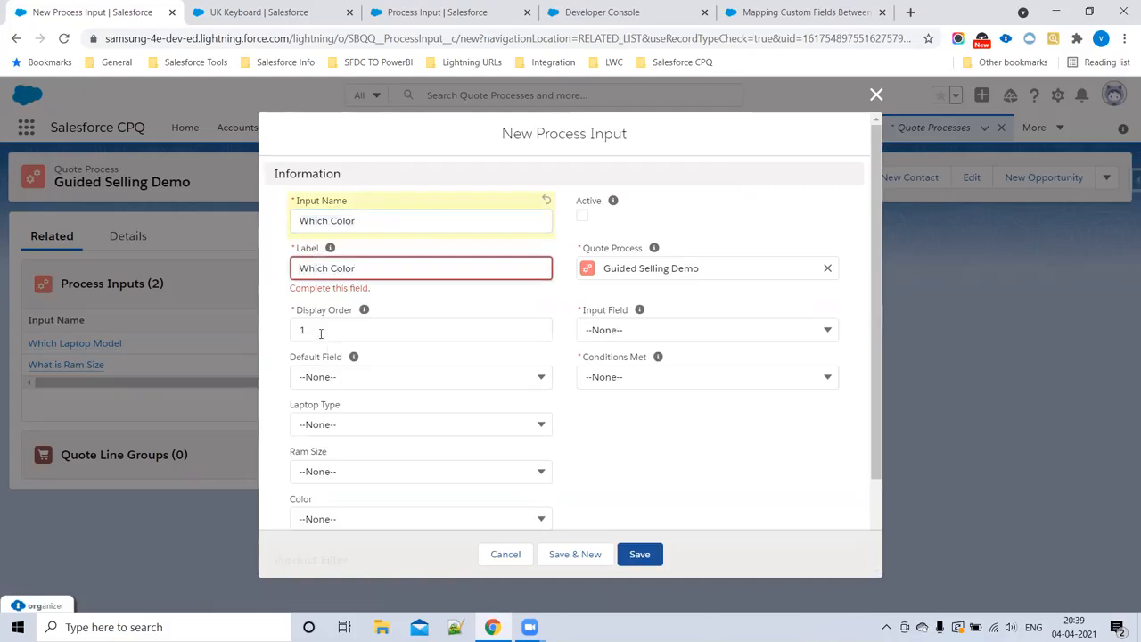
Step: Set the display order of the Which Color input to 3 and mark it as active
left_click(319, 330)
type("3")
left_click(572, 352)
left_click(582, 218)
Step: Set the product filter of the Which Color input to product field Color__c with operator equals
scroll(340, 459, "down", 1)
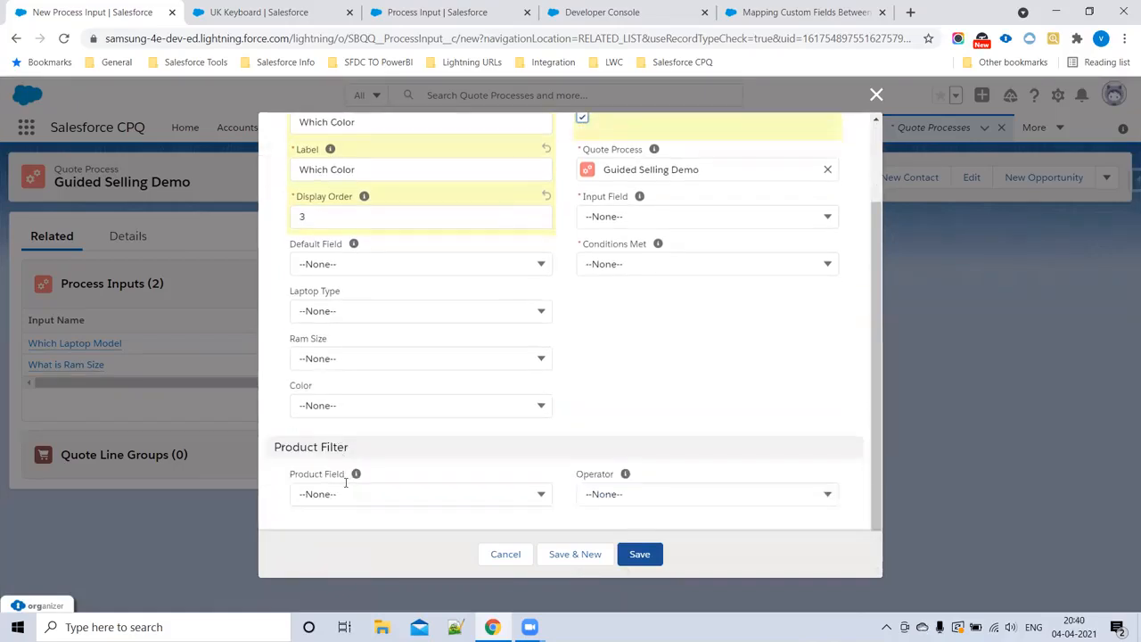
left_click(347, 494)
left_click(338, 468)
left_click(604, 501)
left_click(642, 319)
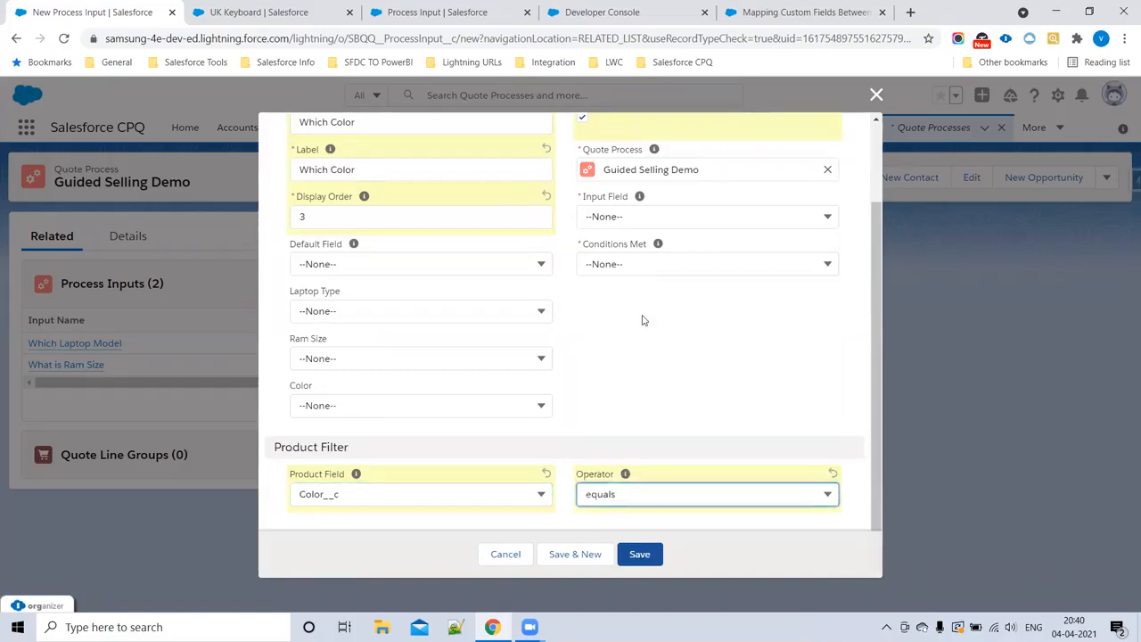
Step: Set the Which Color input field to Color__c with conditions met All, and save the process input
left_click(628, 221)
left_click(634, 374)
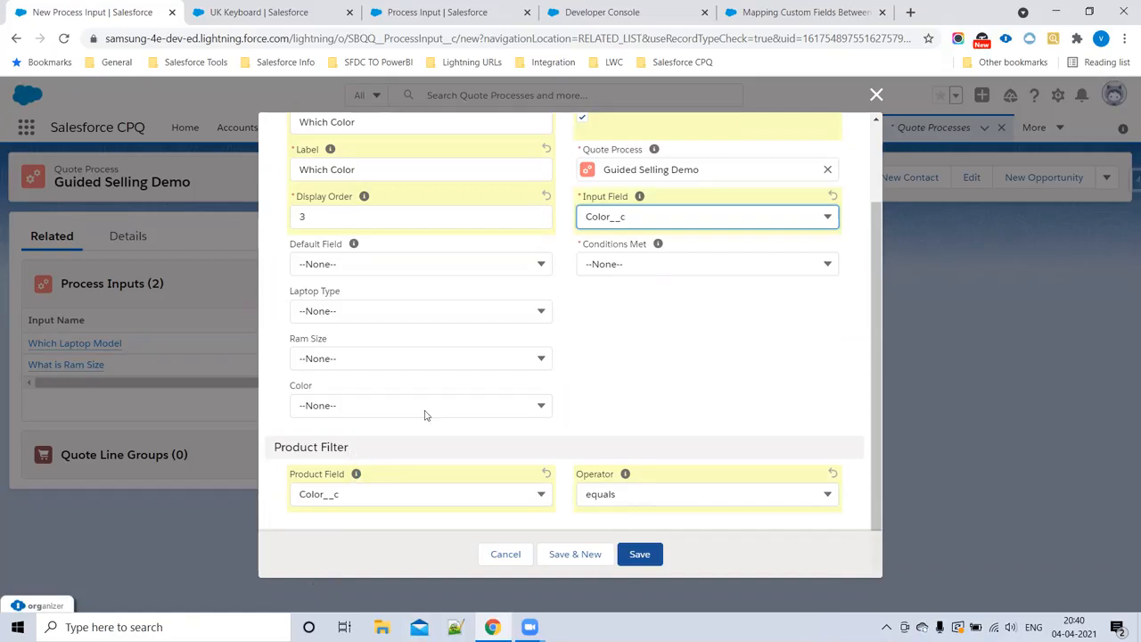
left_click(601, 264)
left_click(601, 318)
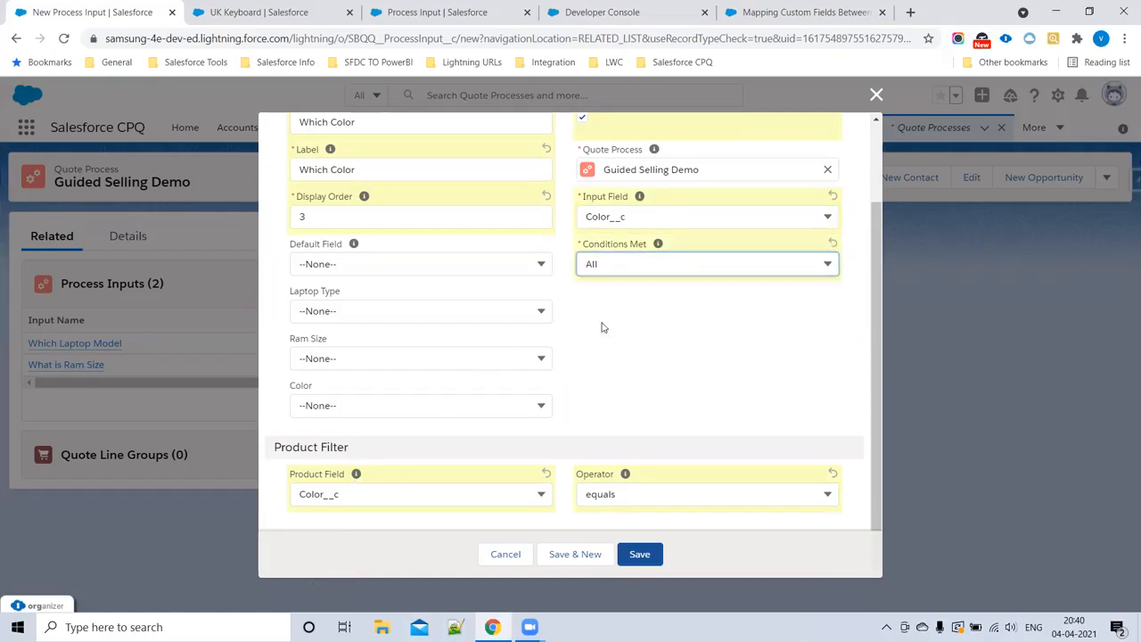
left_click(650, 559)
left_click(650, 559)
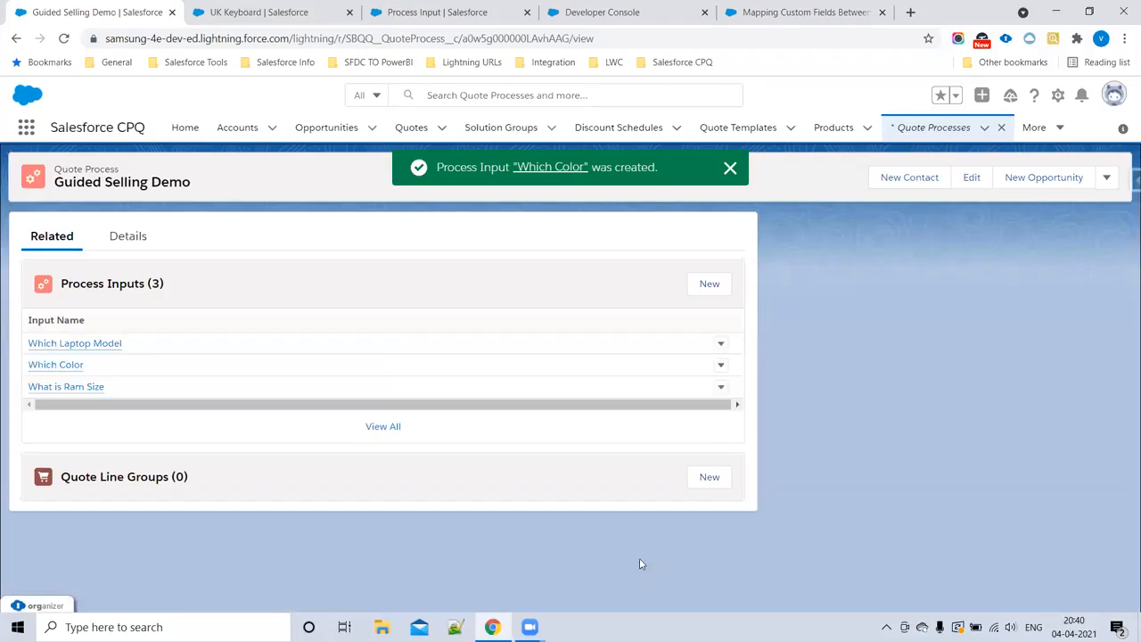
left_click(730, 167)
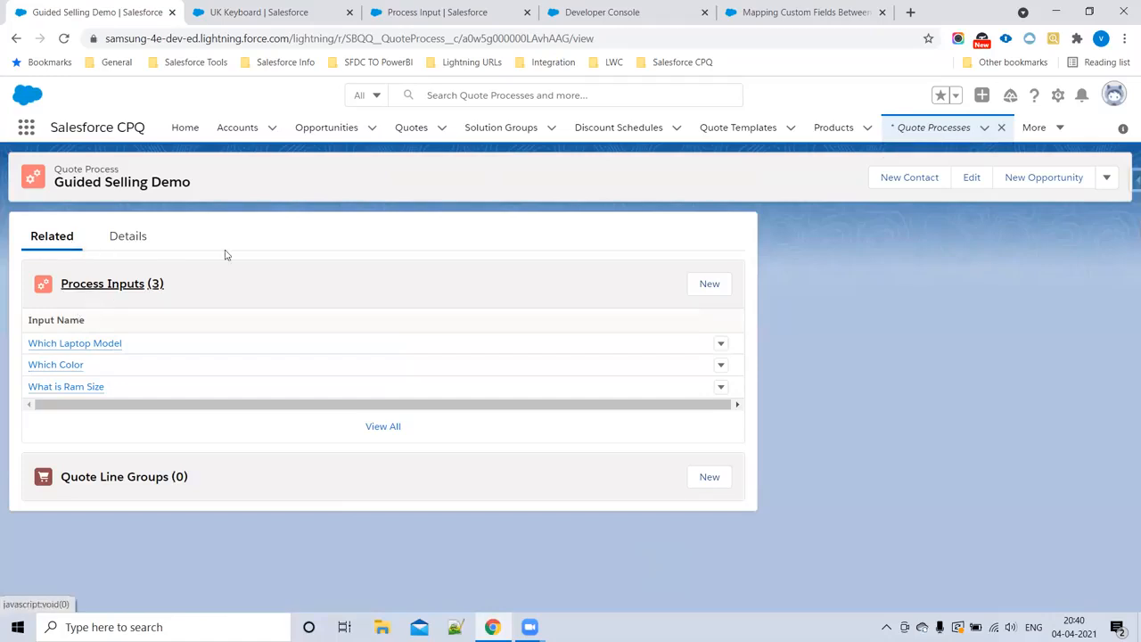
Step: In the Developer Console notes, add a line labelled "step6 :" below the Step5 entry
left_click(599, 12)
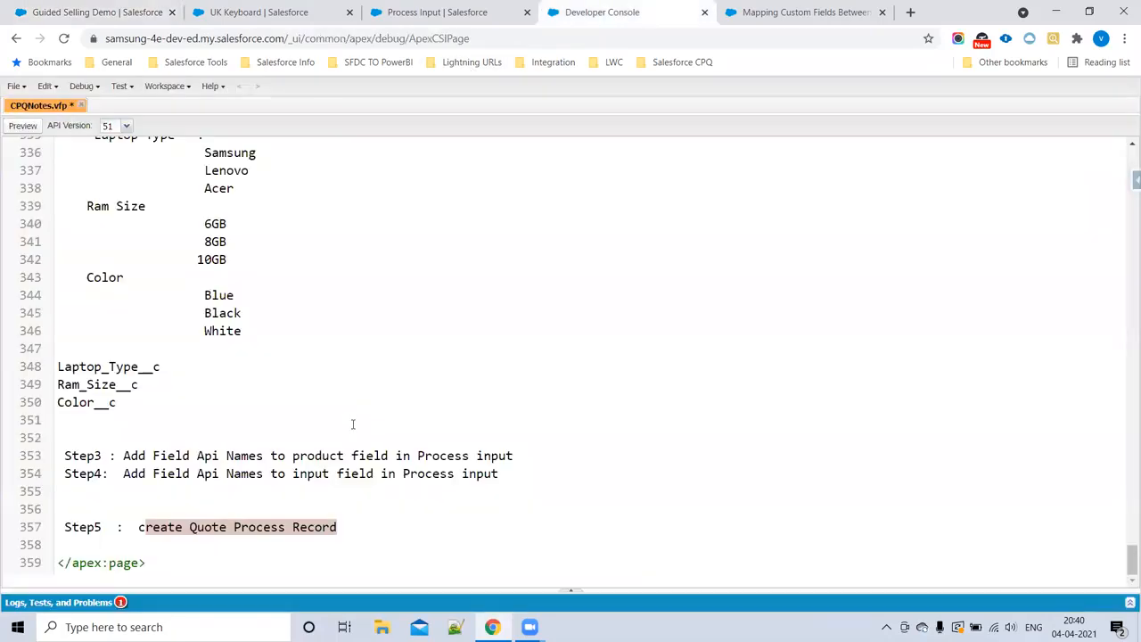
left_click(362, 526)
key("Return")
key("Return")
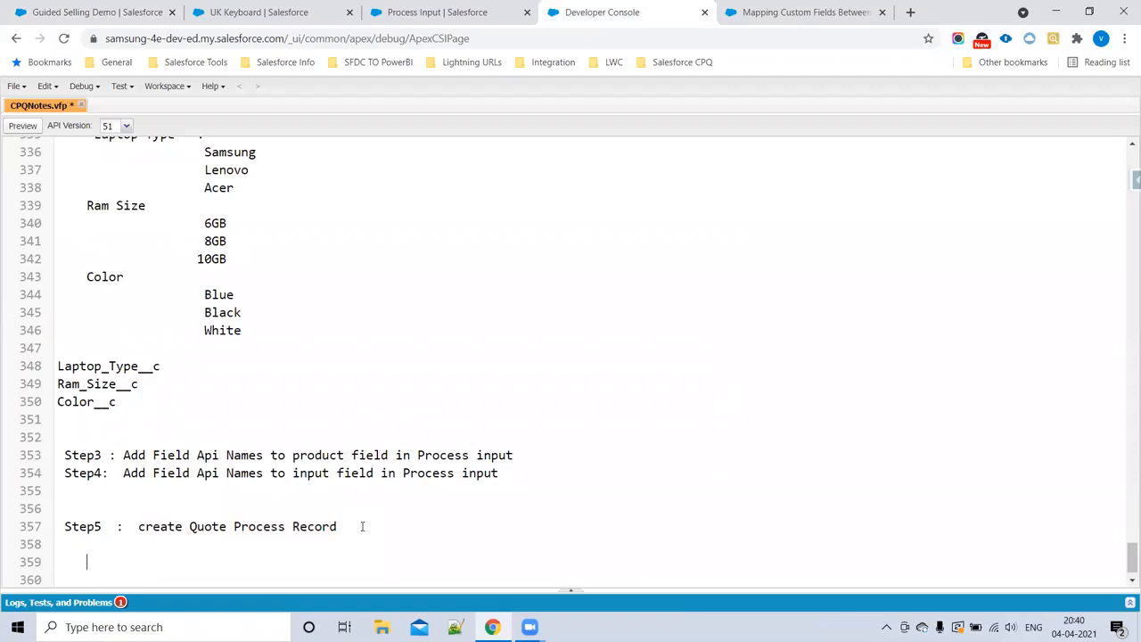
type("step6 : Map")
key("BackSpace")
type("rd")
left_click_drag(362, 526, 157, 534)
scroll(440, 486, "down", 1)
left_click(157, 533)
double_click(140, 527)
Step: Complete the step6 note with "create processinput records from Quote Processes related list" and save CPQNotes.vfp
type("c")
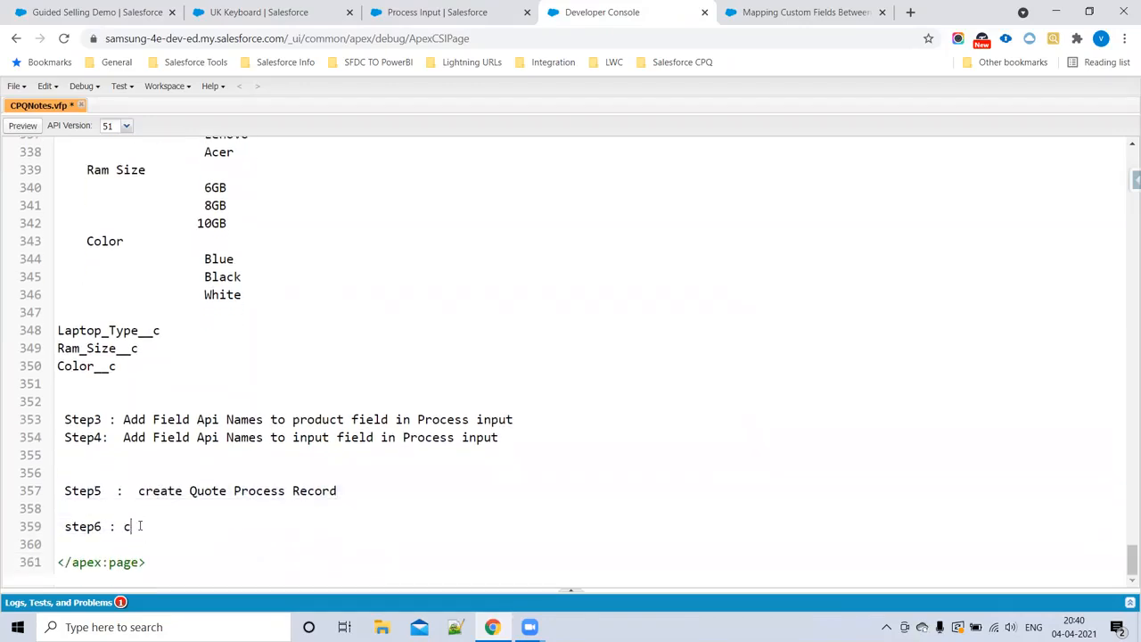
type("reate processinput record")
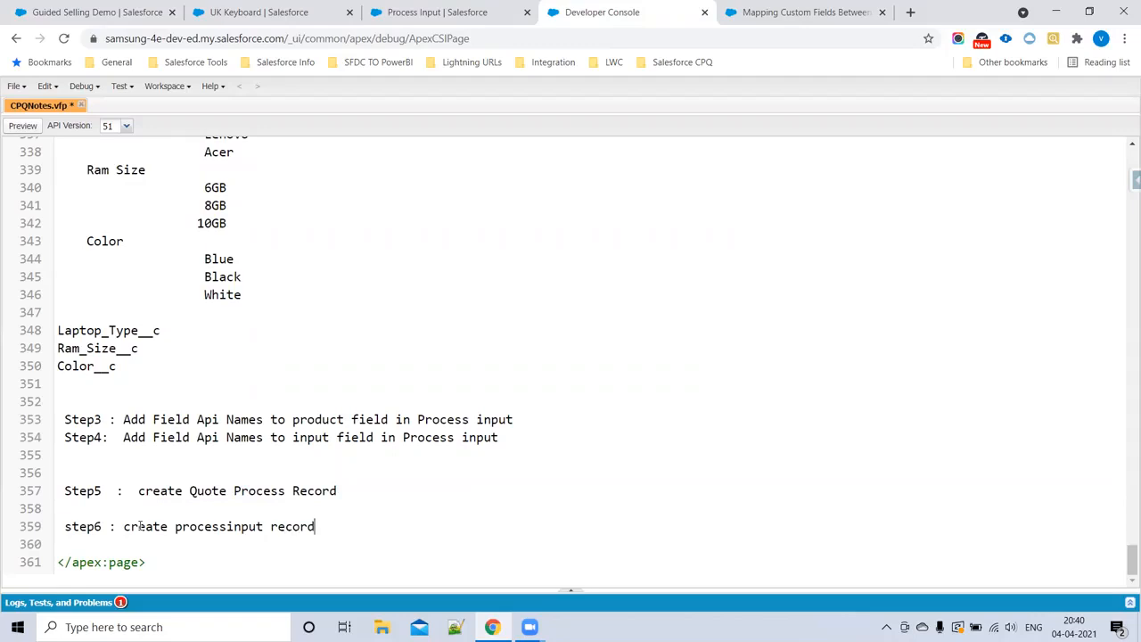
type("s from Quote Processes relat")
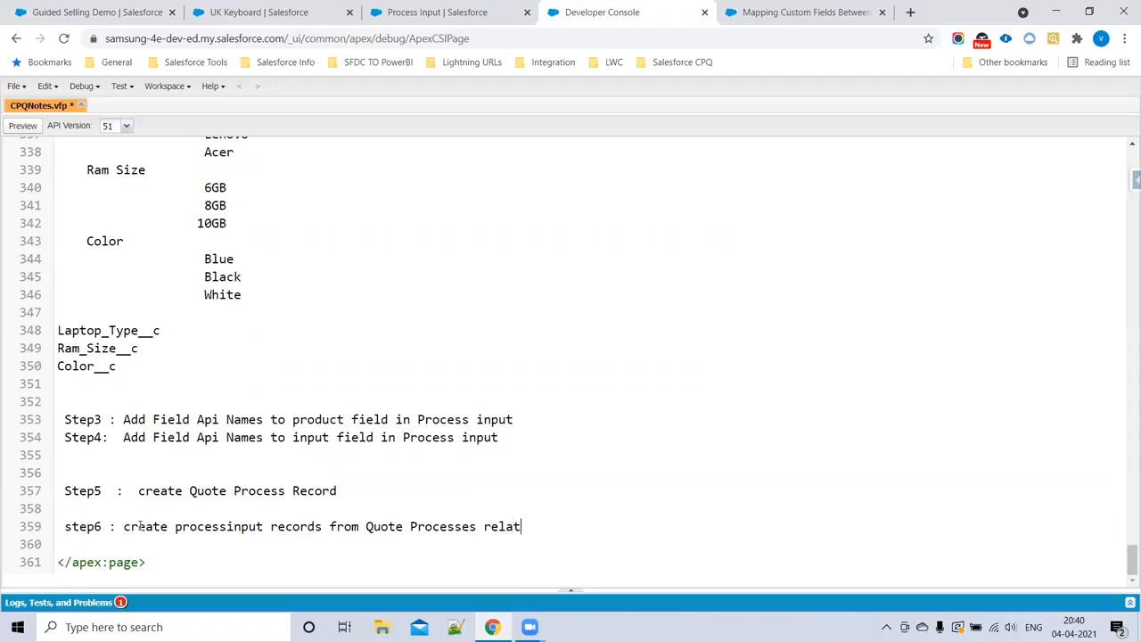
type("ed list")
key("ctrl+s")
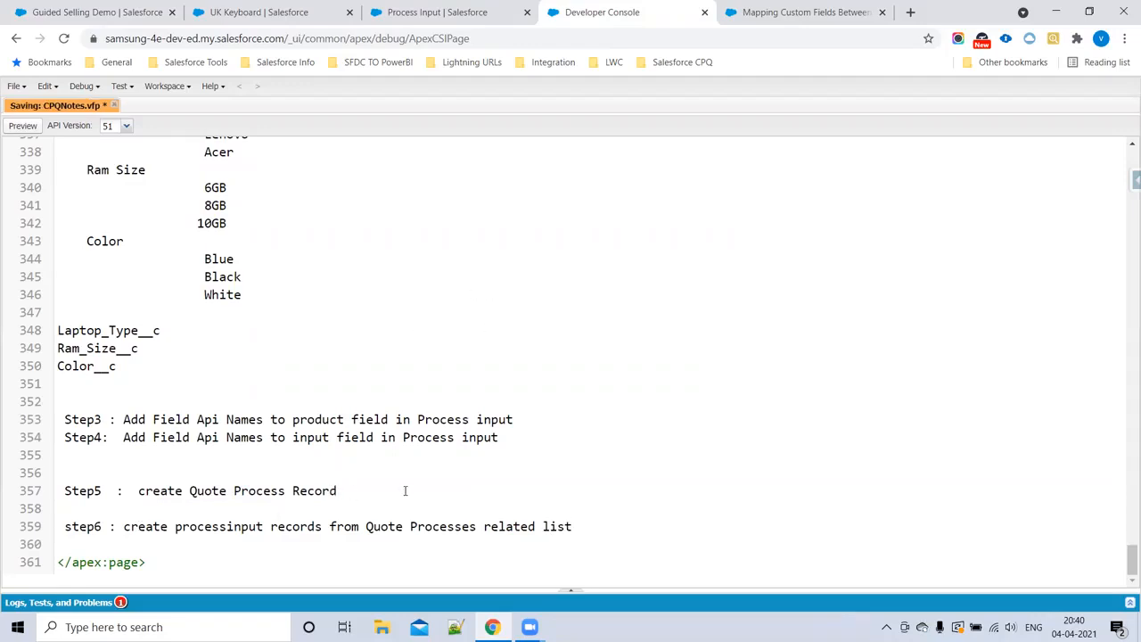
Step: Return to the Guided Selling Demo quote process, open its details and copy its record ID from the page address
left_click_drag(319, 518, 433, 280)
left_click(438, 280)
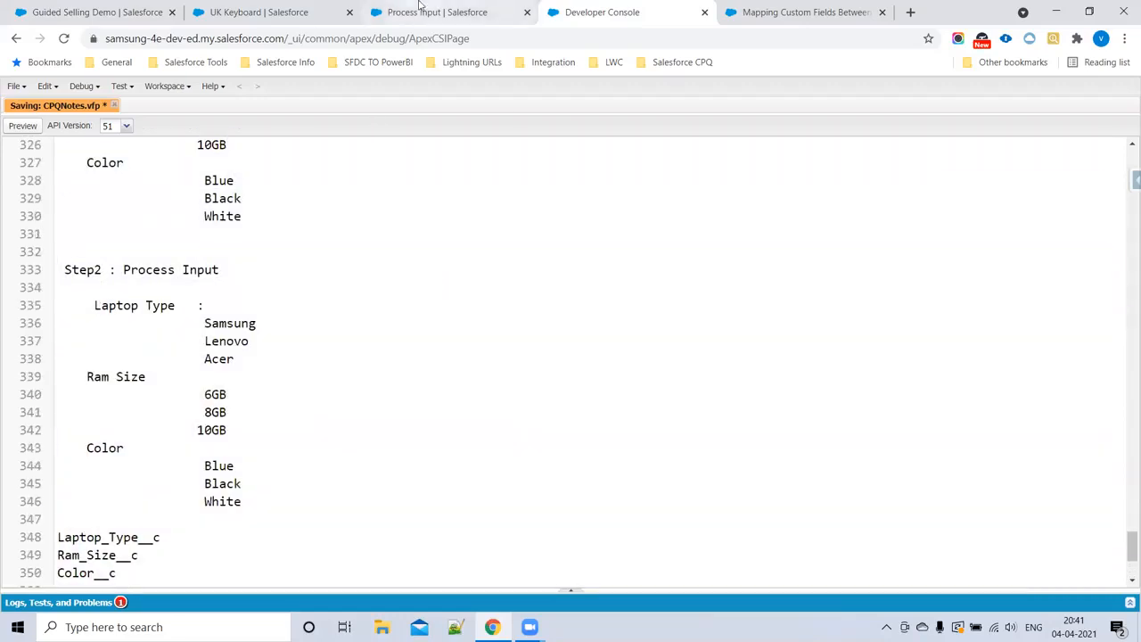
left_click(283, 12)
left_click(403, 11)
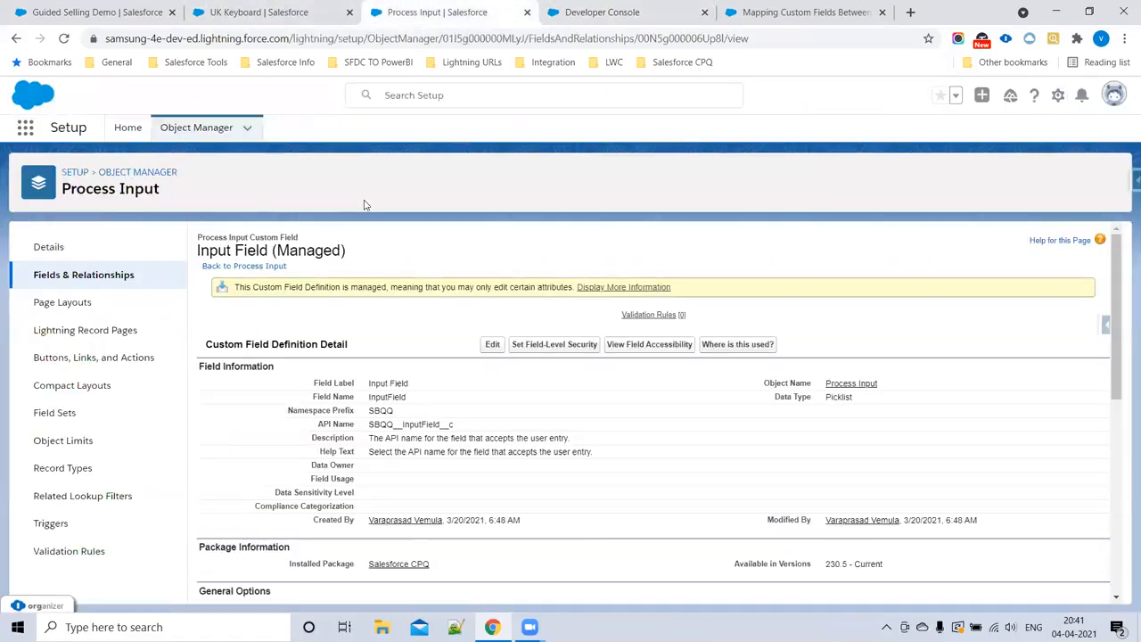
left_click(71, 11)
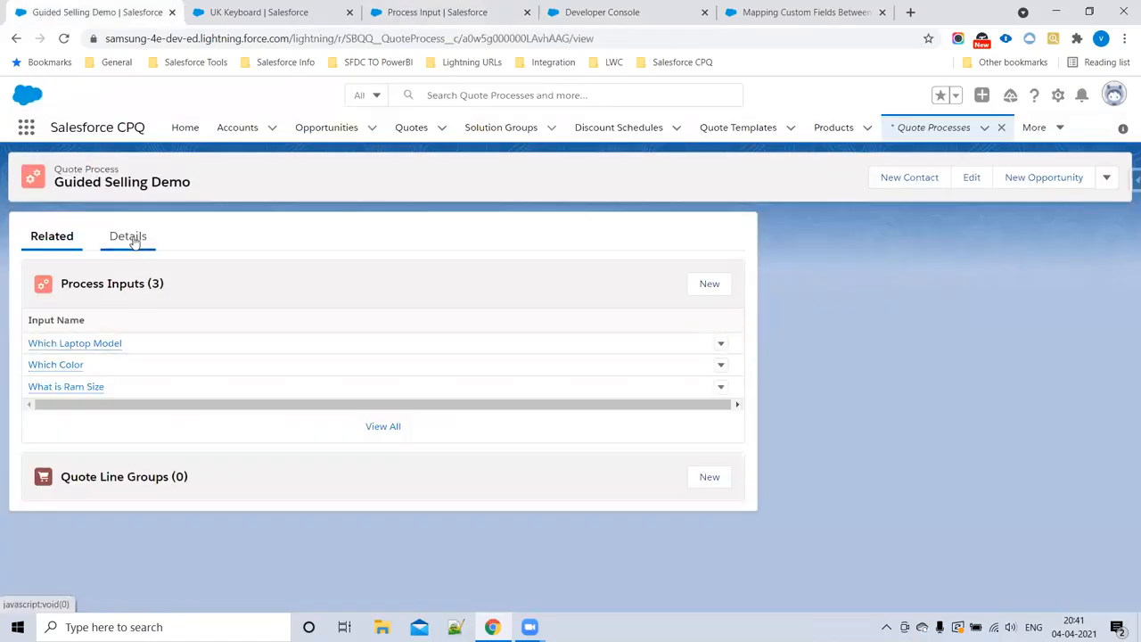
left_click(132, 239)
left_click(506, 40)
double_click(507, 40)
key("ctrl+c")
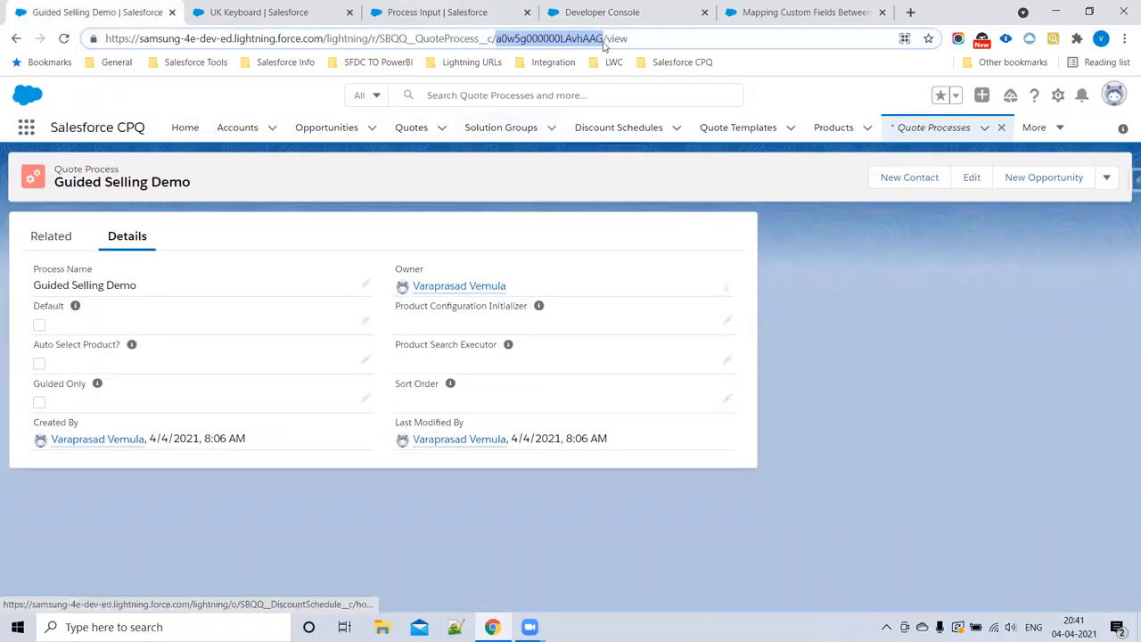
Step: Add the line "step 7 : add quote processes id in quote" below step6 in the Developer Console notes
left_click(599, 11)
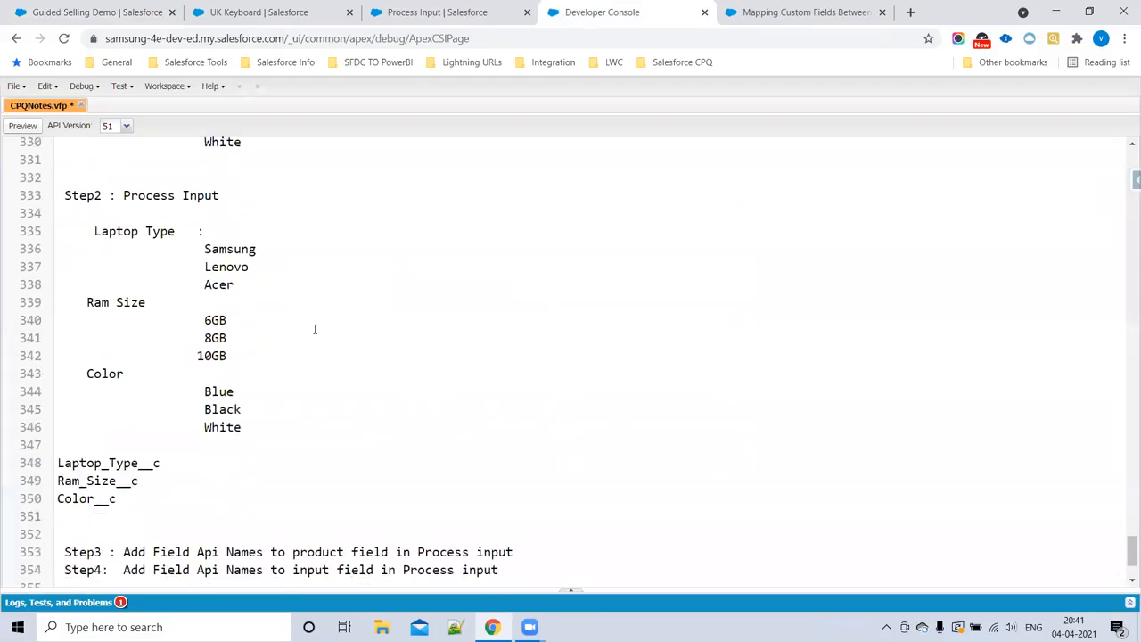
scroll(290, 480, "down", 3)
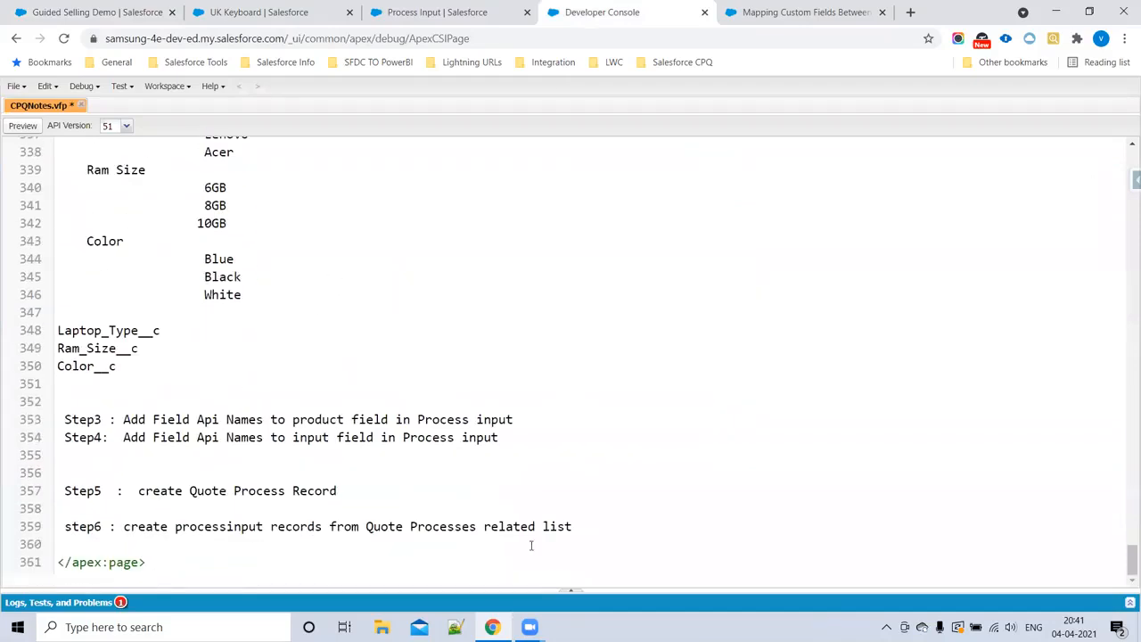
key("Return")
key("Return")
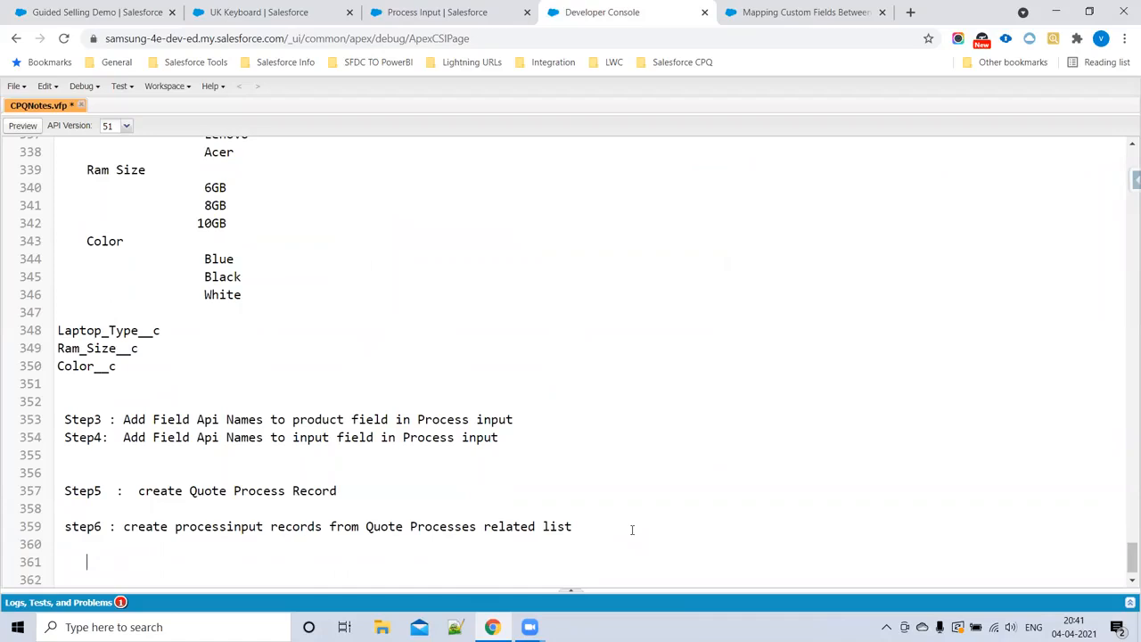
type("step 7 : add quote")
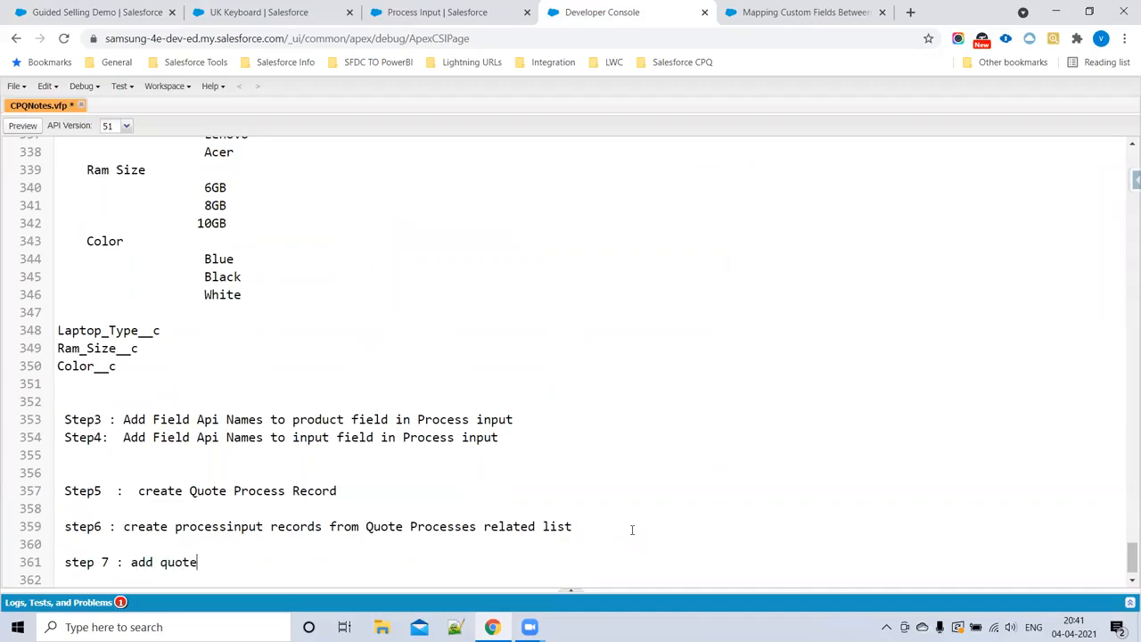
type(" processes id in quote")
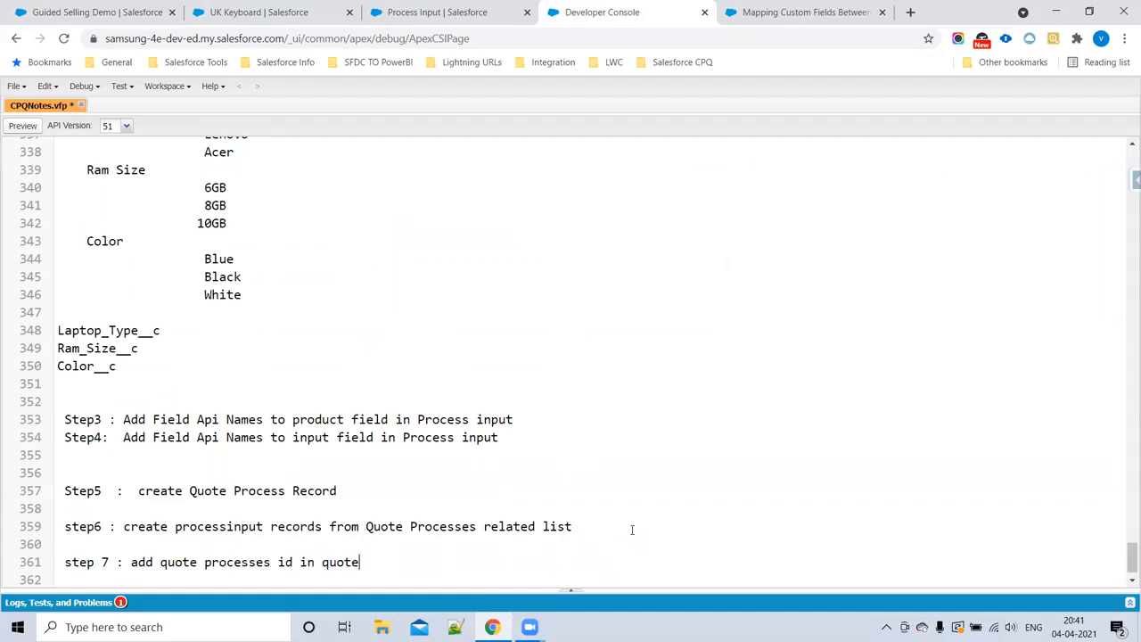
Step: Append the copied quote process ID and a semicolon to the step 7 note, and select the ID
key("ctrl+v")
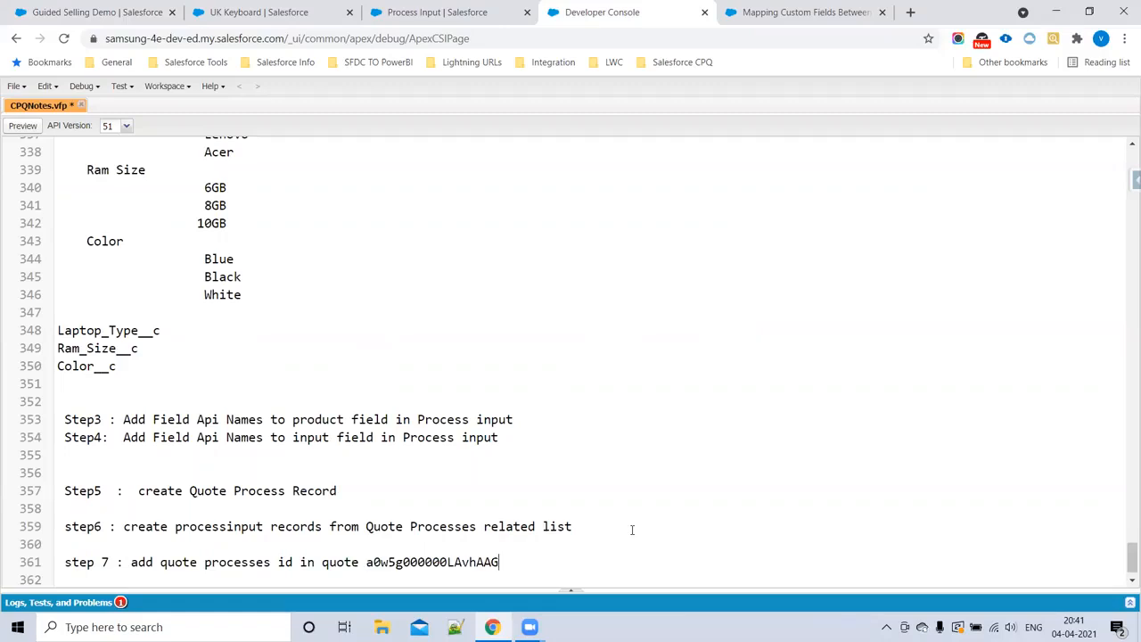
scroll(446, 374, "down", 1)
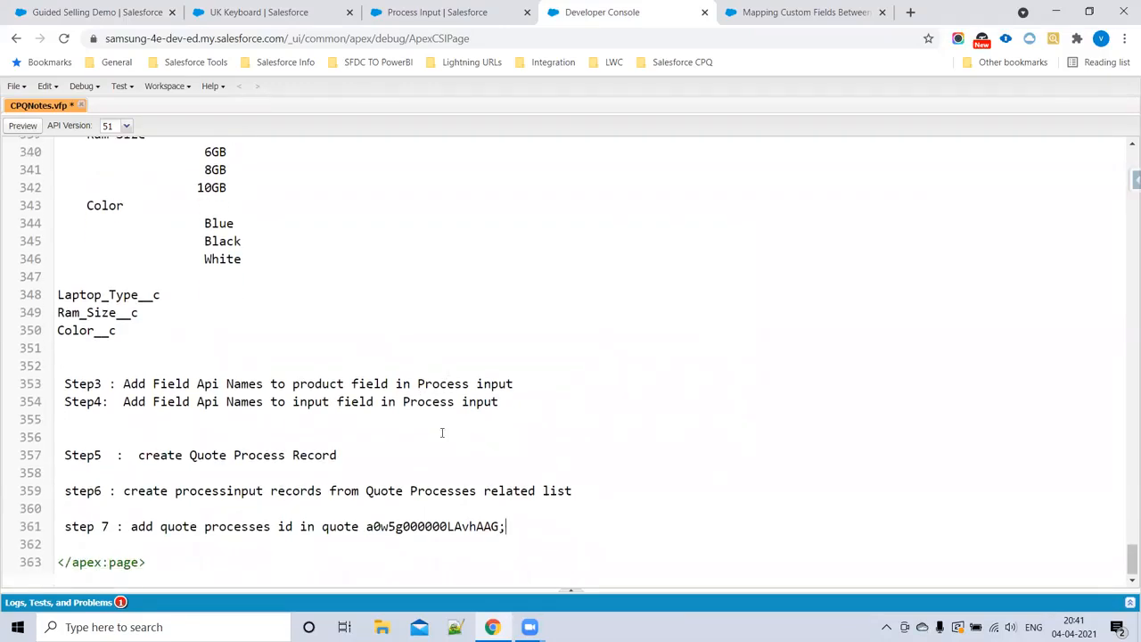
double_click(421, 526)
key("ctrl+c")
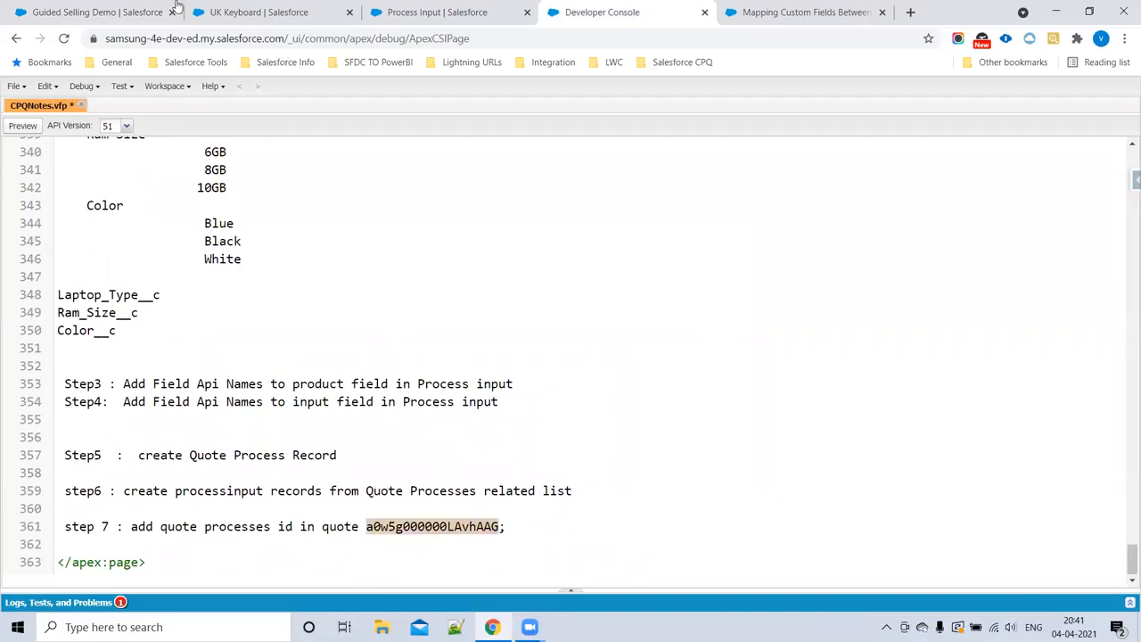
Step: Go to the Quotes list in Salesforce CPQ and start a new quote
key("ctrl+2")
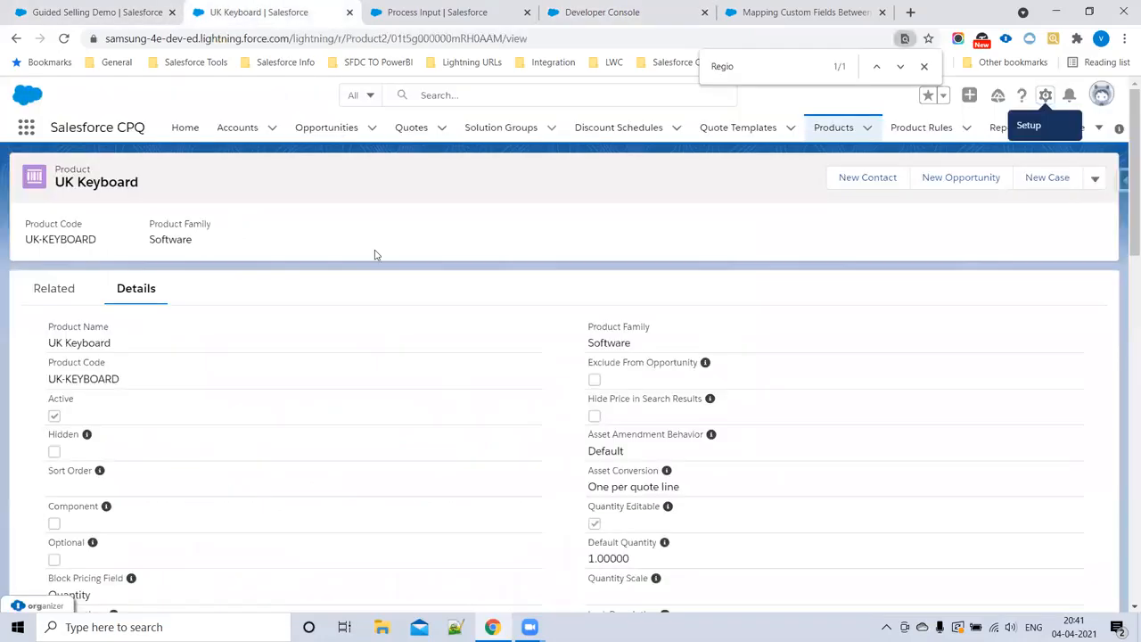
left_click(420, 126)
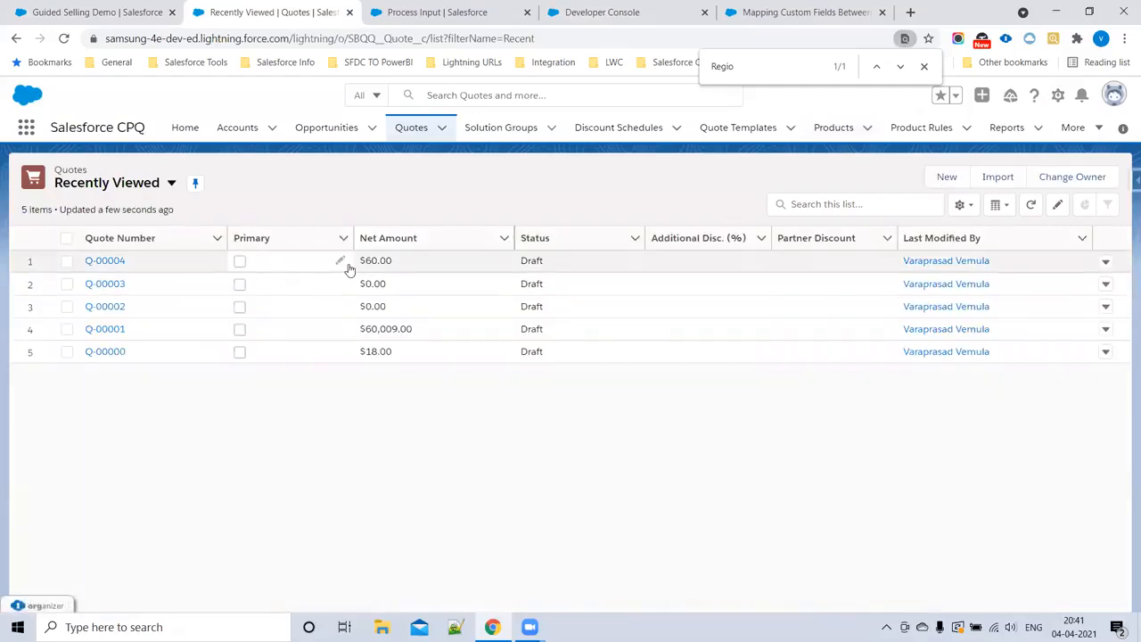
left_click(947, 179)
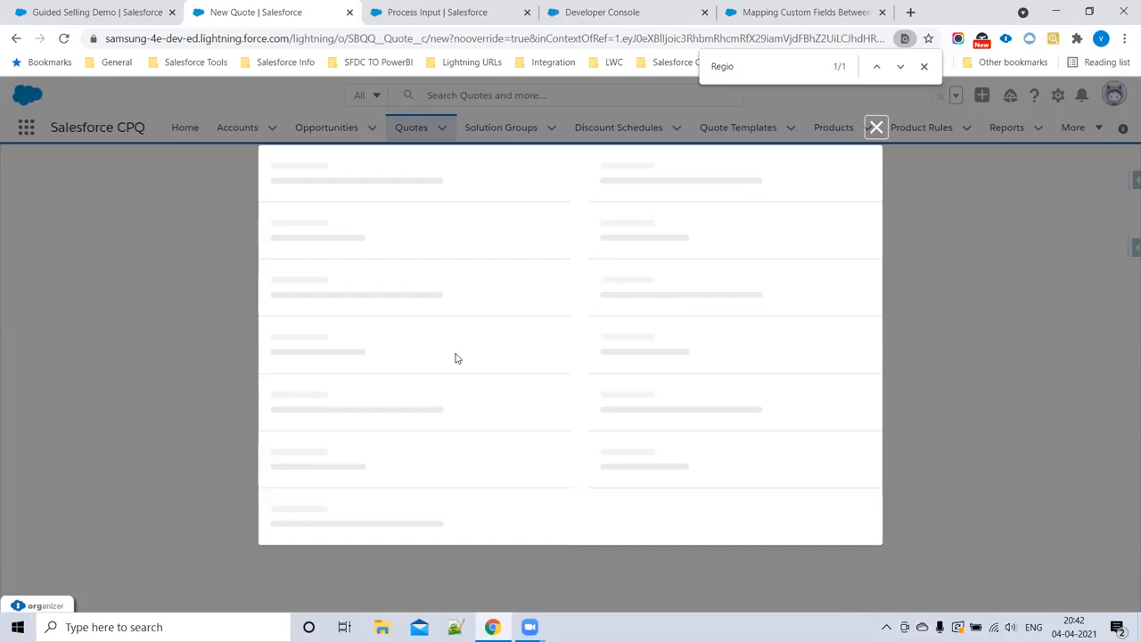
Step: Fill in the new quote's Quote Process Id with the copied Guided Selling Demo record ID
scroll(458, 361, "down", 15)
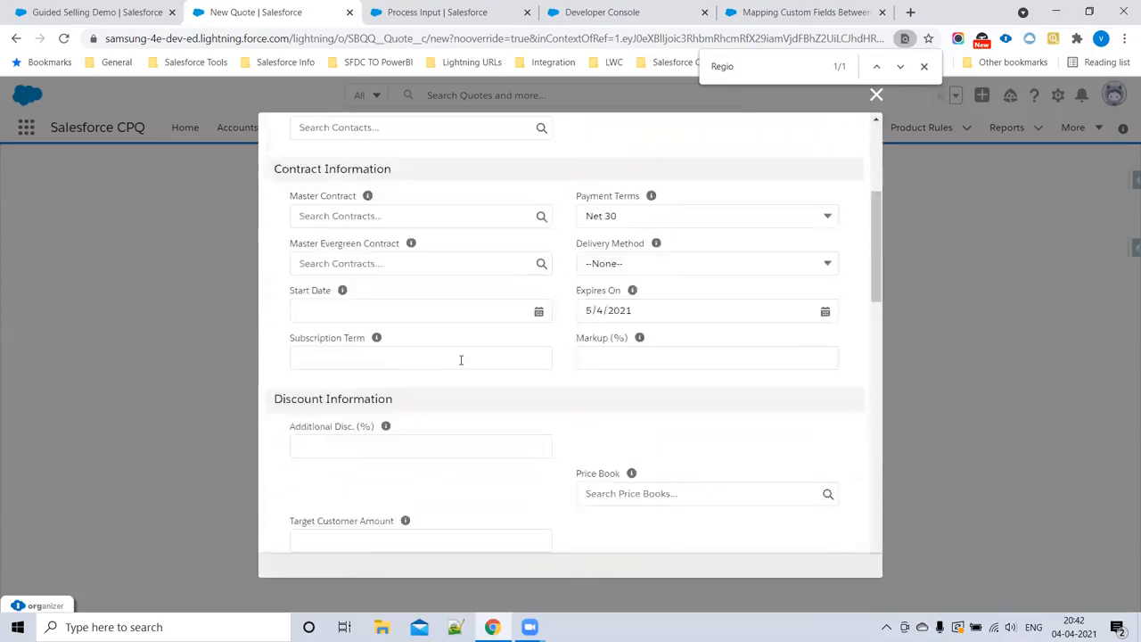
scroll(461, 364, "down", 3)
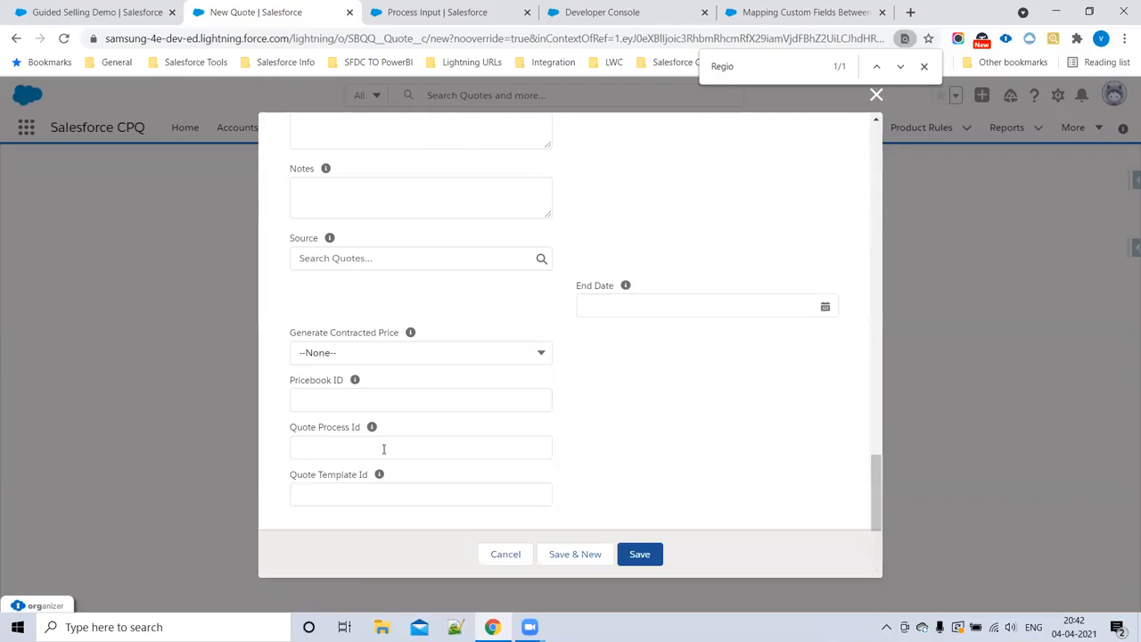
left_click(330, 447)
key("ctrl+v")
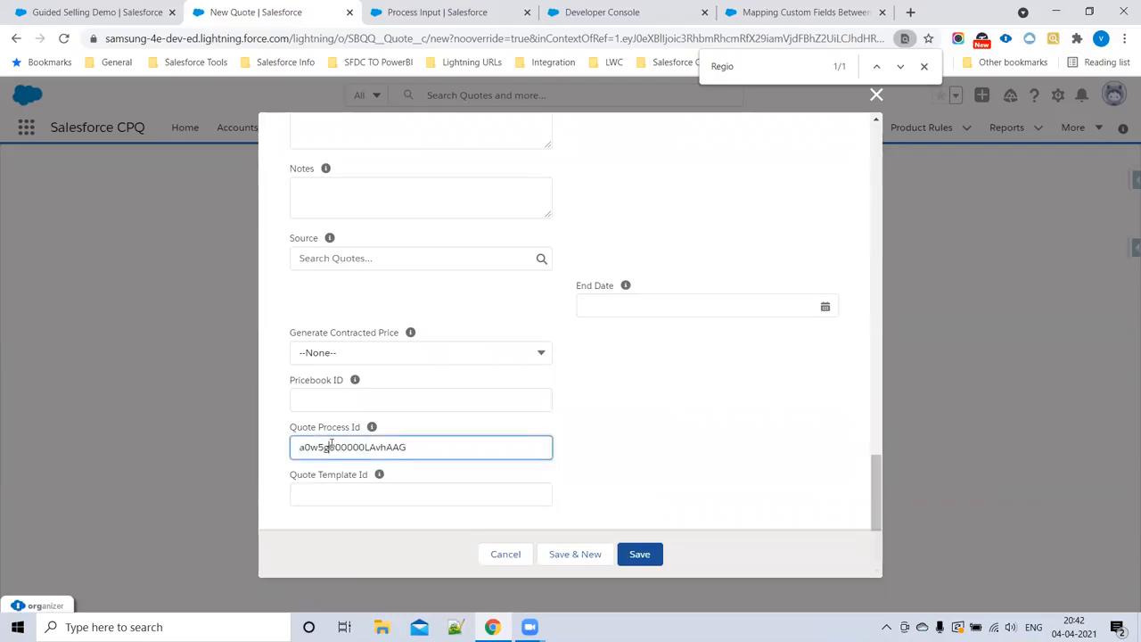
left_click_drag(291, 428, 362, 428)
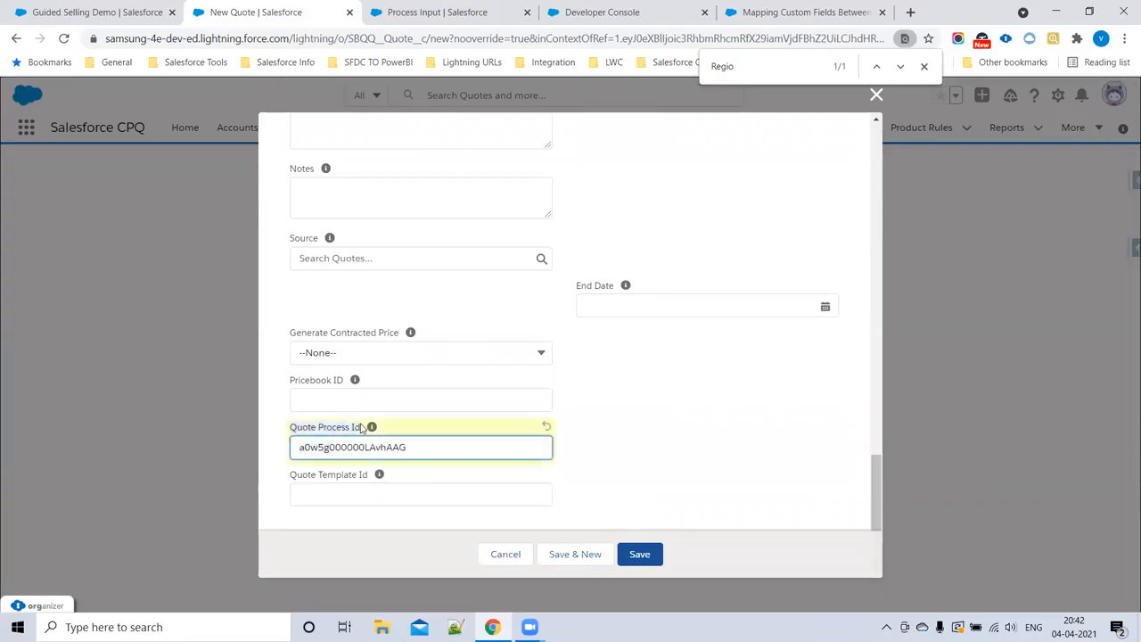
Step: Insert "field Quote Process Id" before the record ID in the step 7 line of the Developer Console notes
left_click(615, 13)
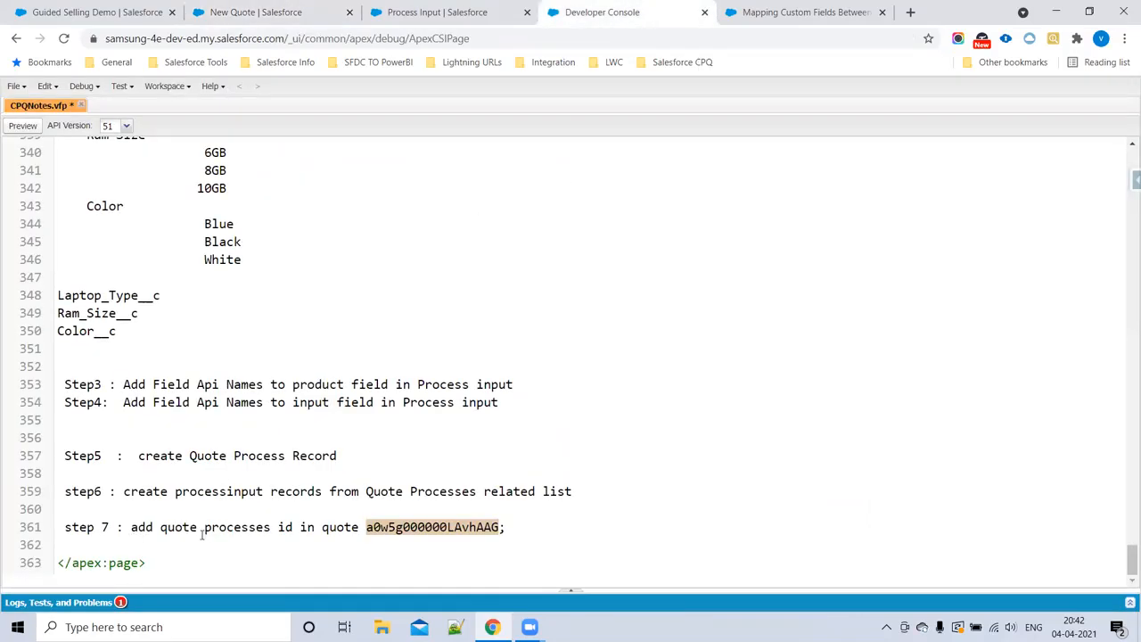
left_click(359, 527)
type("field Quote Process Id")
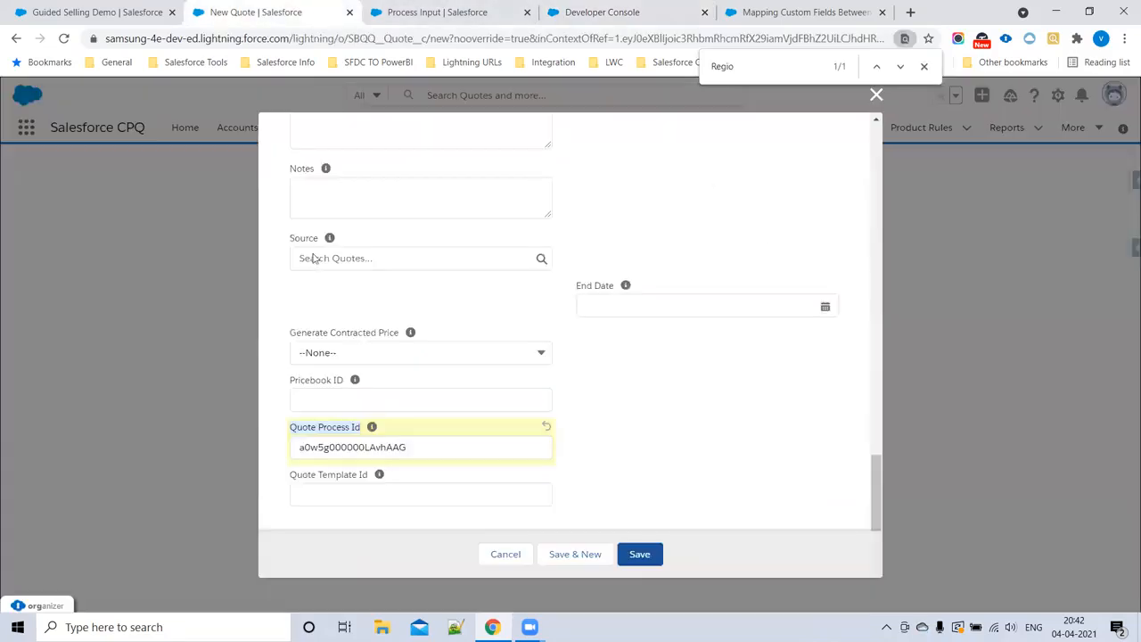
Step: Save the new quote with its Quote Process Id and open the quote's line editor
left_click(256, 12)
left_click(640, 552)
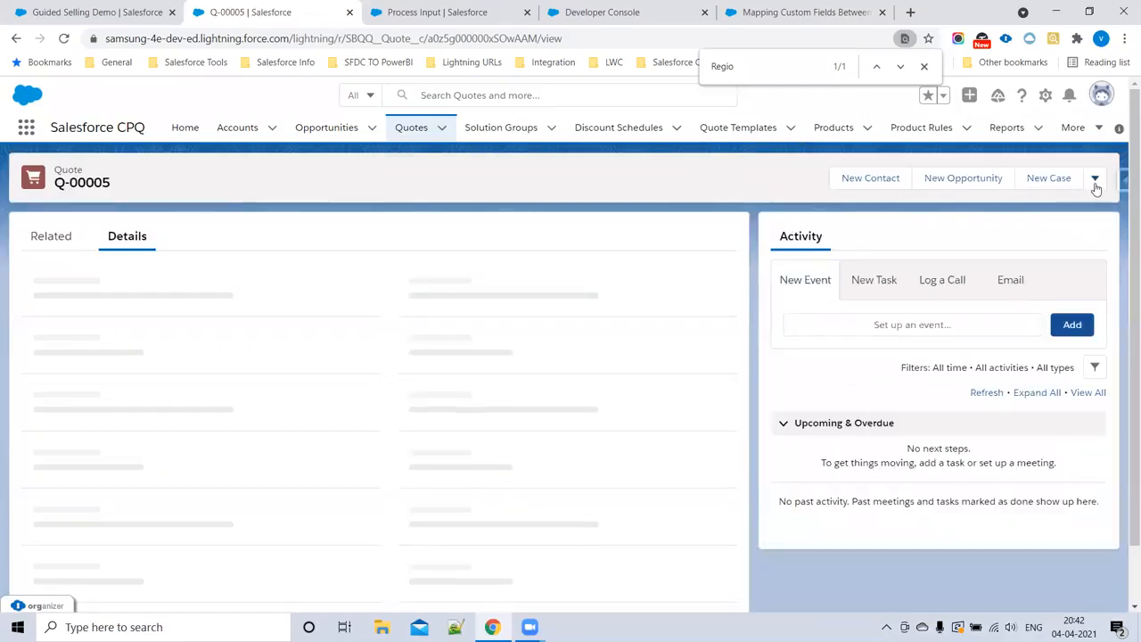
left_click(1094, 176)
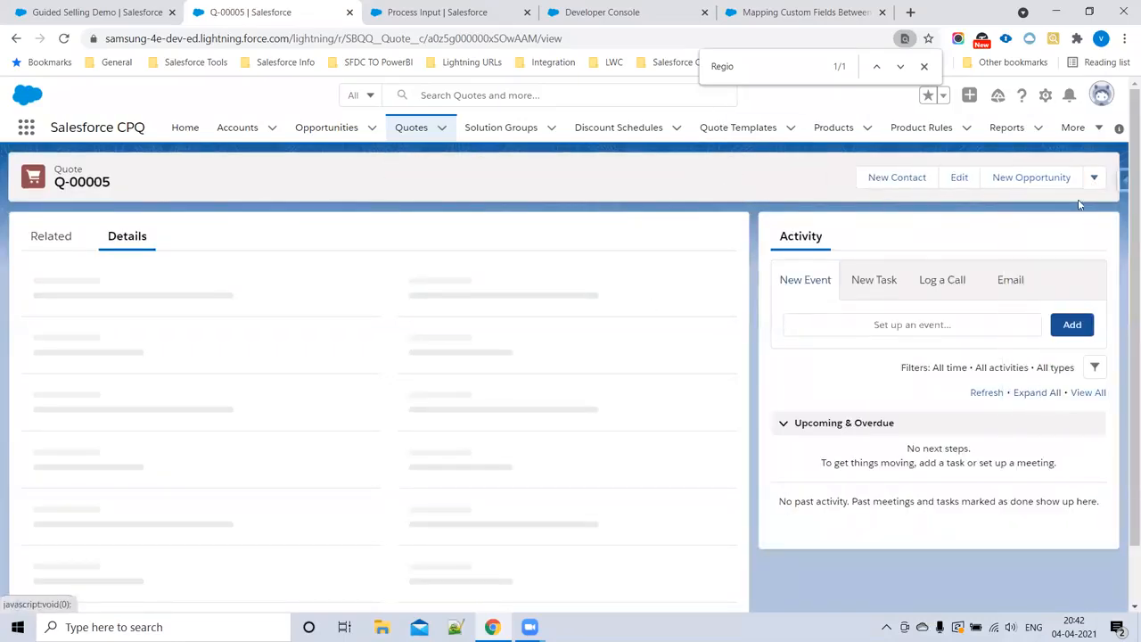
left_click(1094, 177)
left_click(1021, 408)
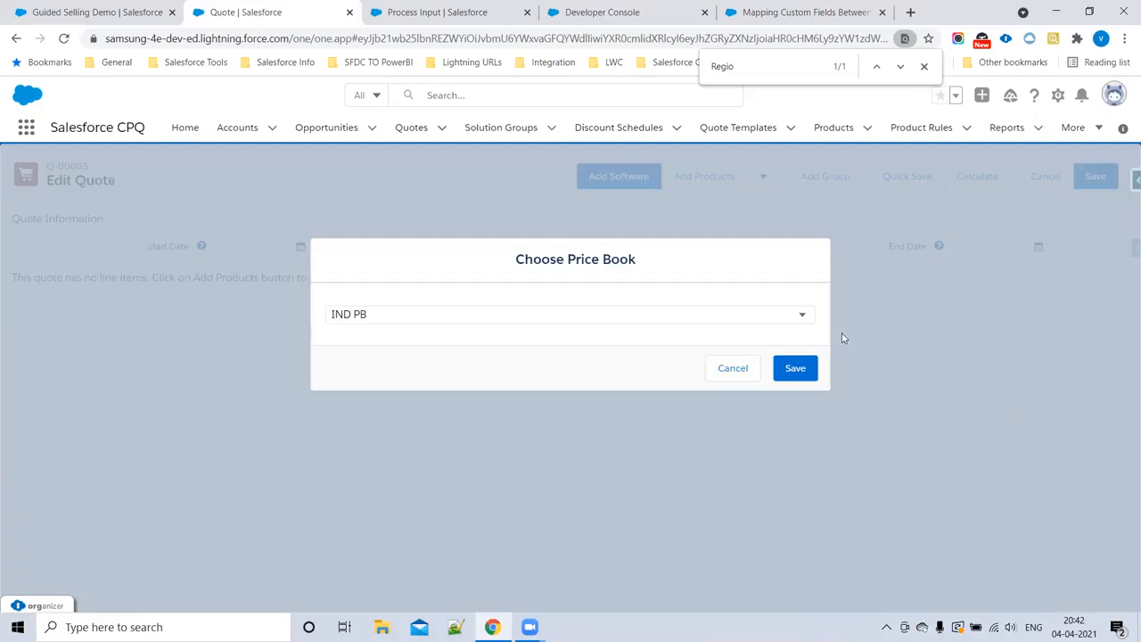
Step: Choose USA PB as the quote's price book and save the choice
left_click(454, 318)
left_click(441, 359)
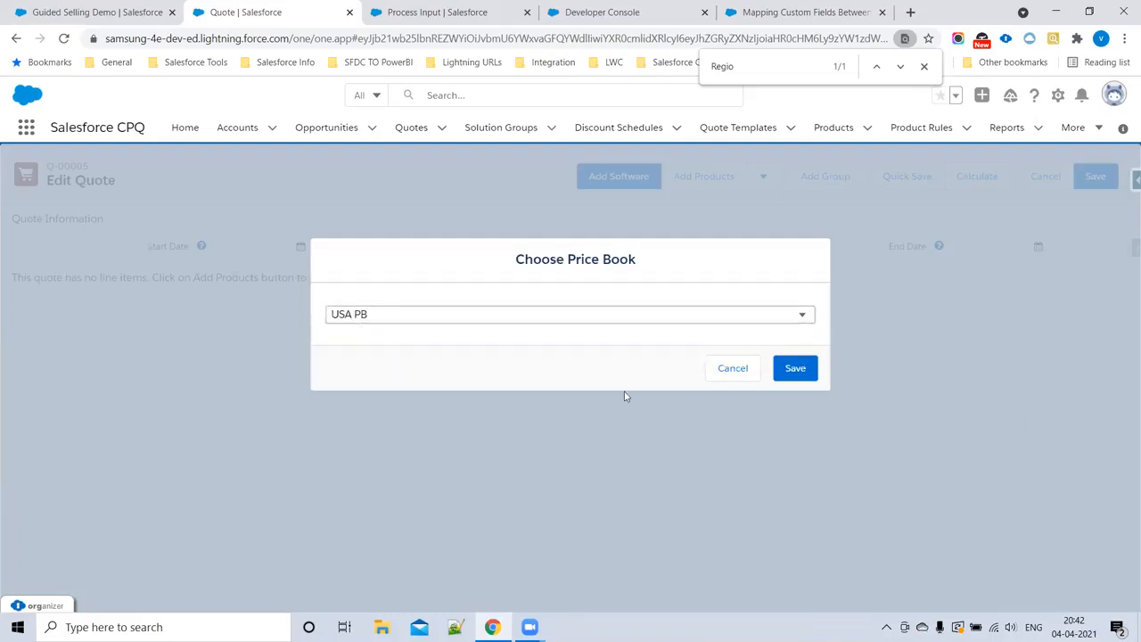
left_click(803, 369)
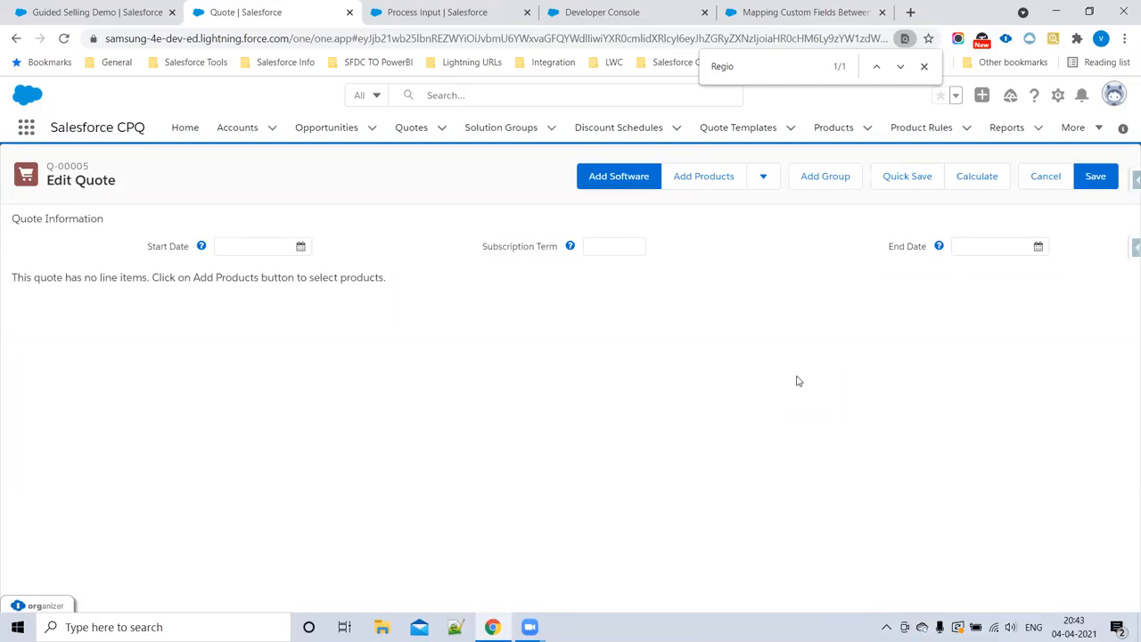
Step: Start adding products to the quote and request Guided Selling suggestions for laptop model Samsung, RAM size 6GB and color Black
left_click(693, 186)
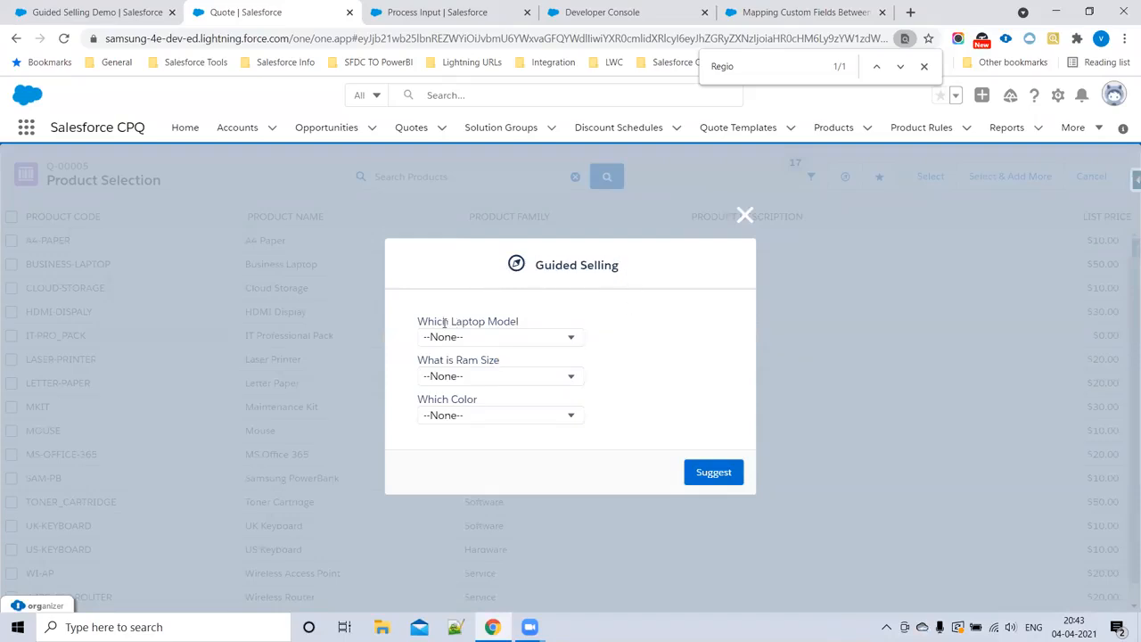
left_click(492, 340)
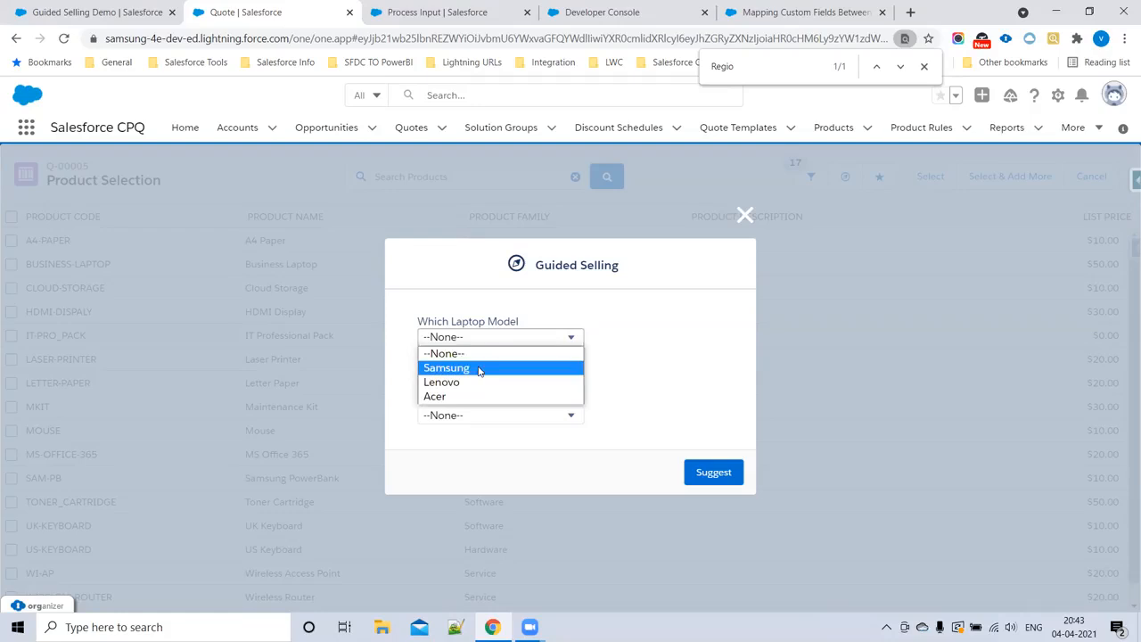
left_click(477, 370)
left_click(477, 377)
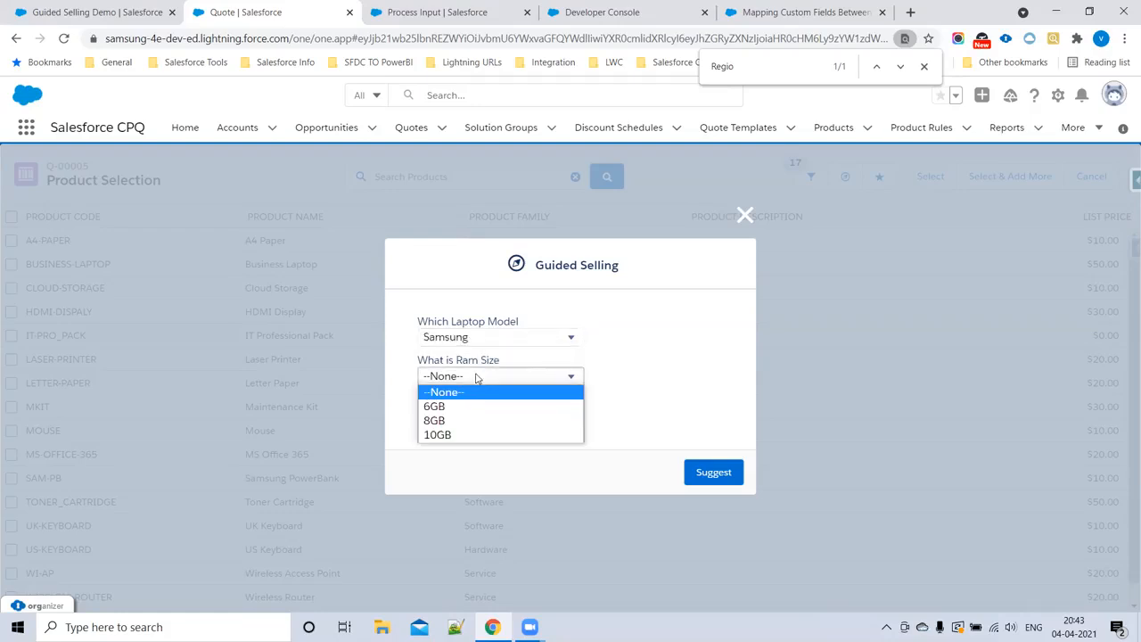
left_click(471, 405)
left_click(474, 415)
left_click(473, 458)
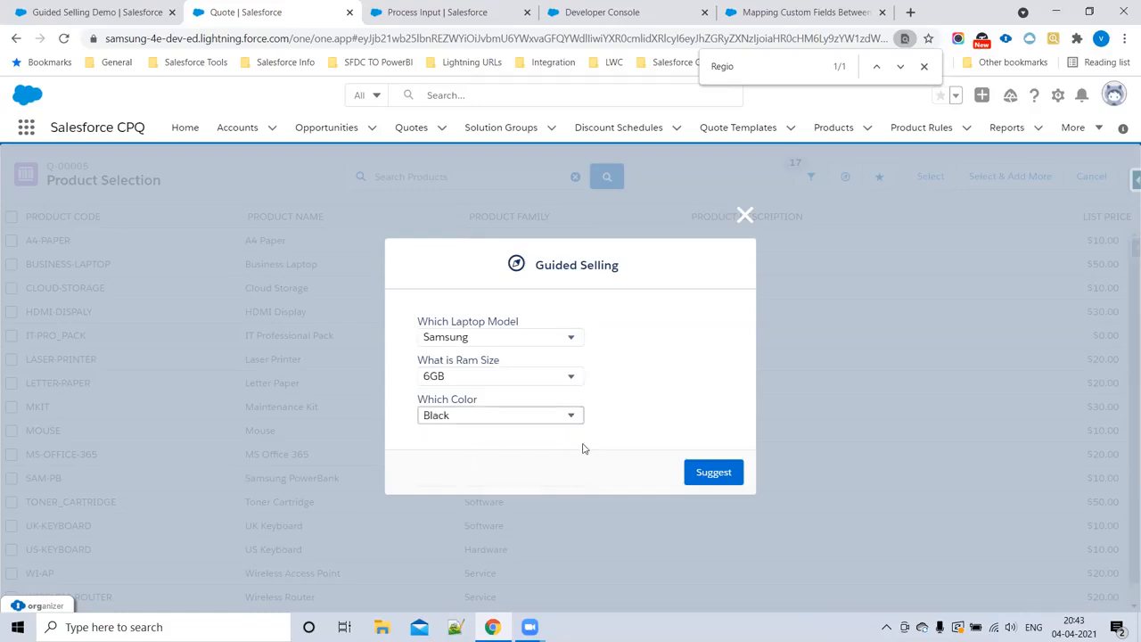
left_click(713, 474)
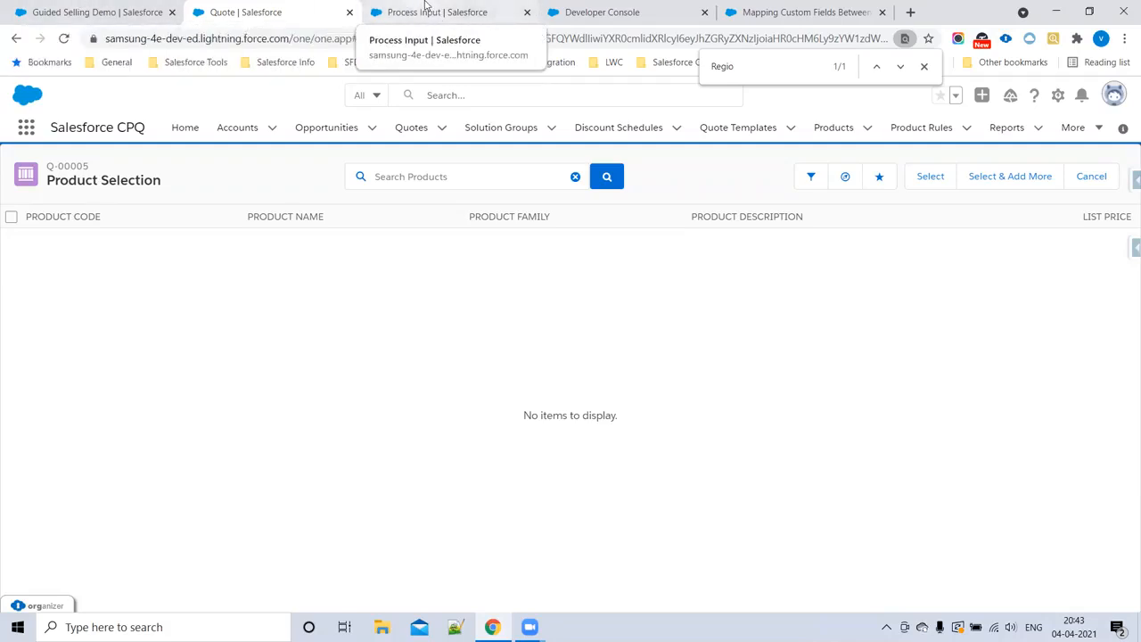
Step: Open the Products list in a new browser tab, and open UK Keyboard, US Keyboard and Laser Printer in separate tabs
left_click(834, 128)
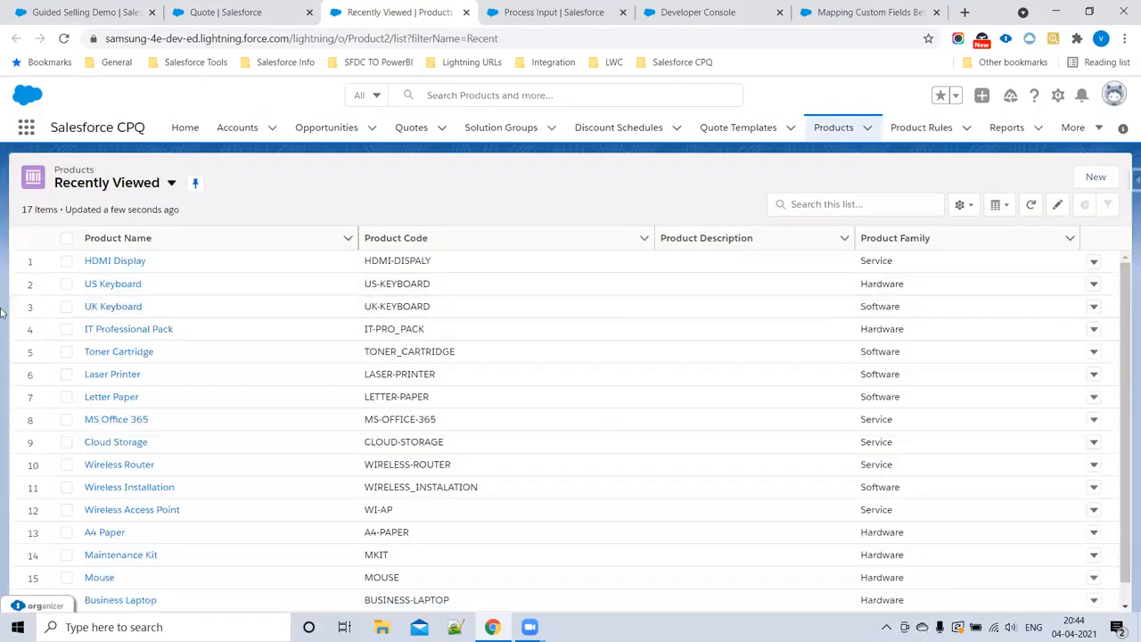
left_click(108, 310, "ctrl")
left_click(111, 291, "ctrl")
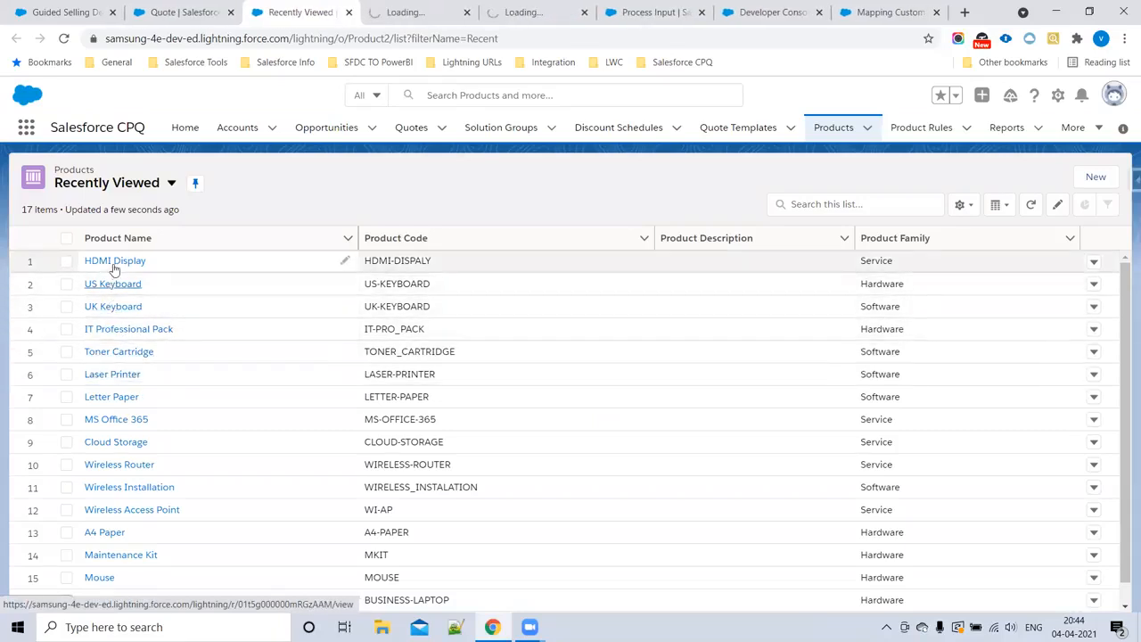
left_click(107, 376, "ctrl")
Step: Set the UK Keyboard product's Laptop Type to Samsung, Ram Size to 8GB and Color to Black, and save it
left_click(373, 11)
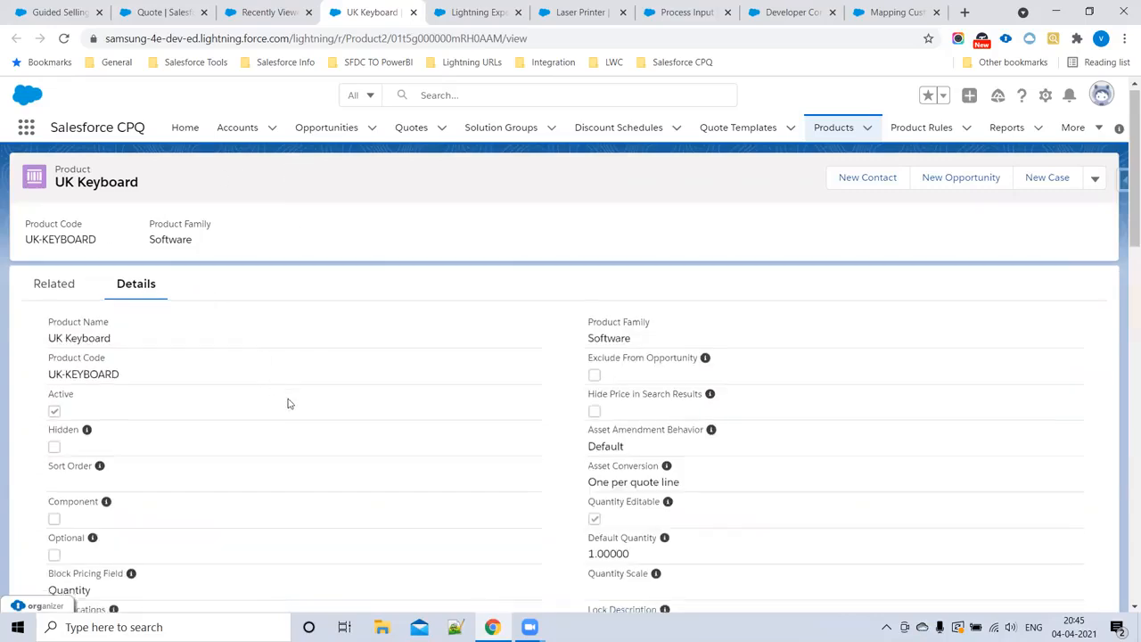
scroll(287, 406, "down", 3)
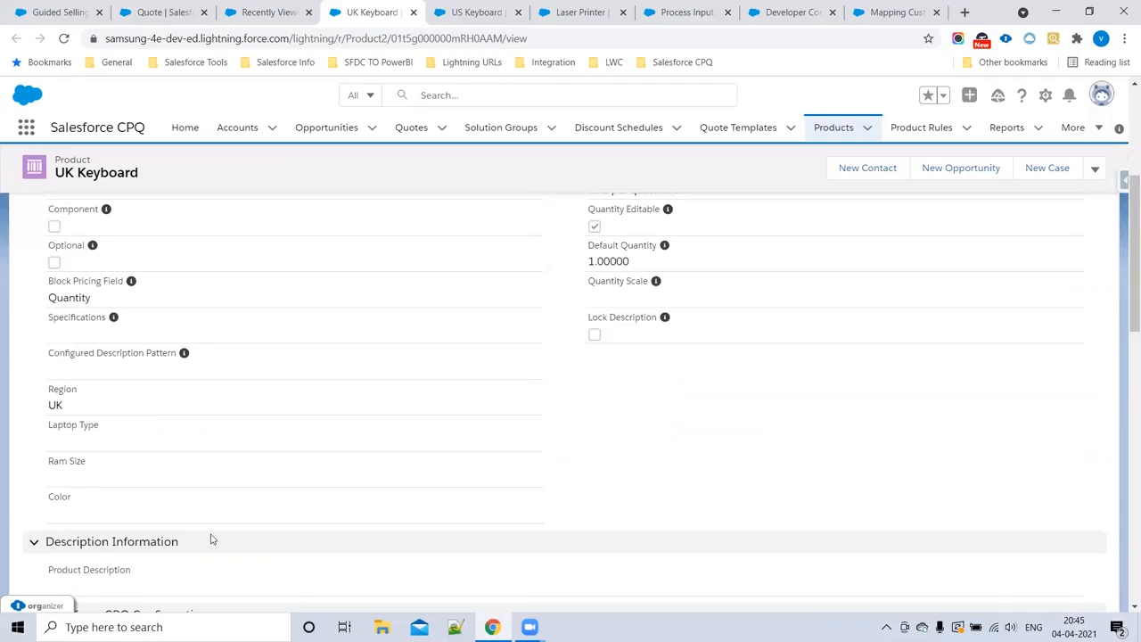
scroll(970, 384, "up", 3)
left_click(1095, 177)
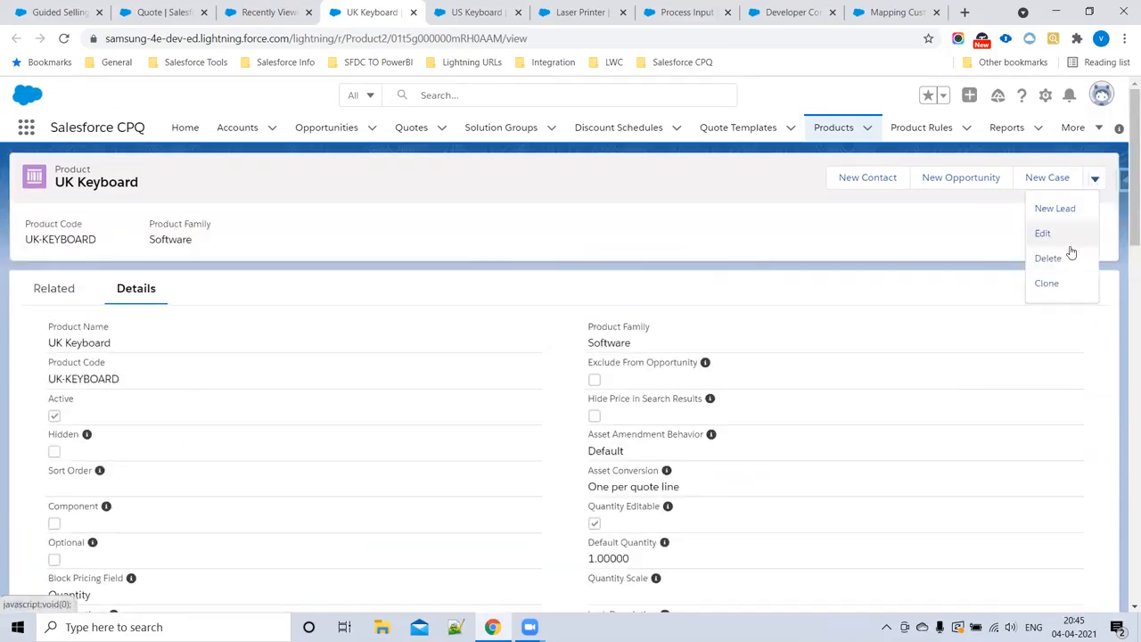
left_click(1042, 236)
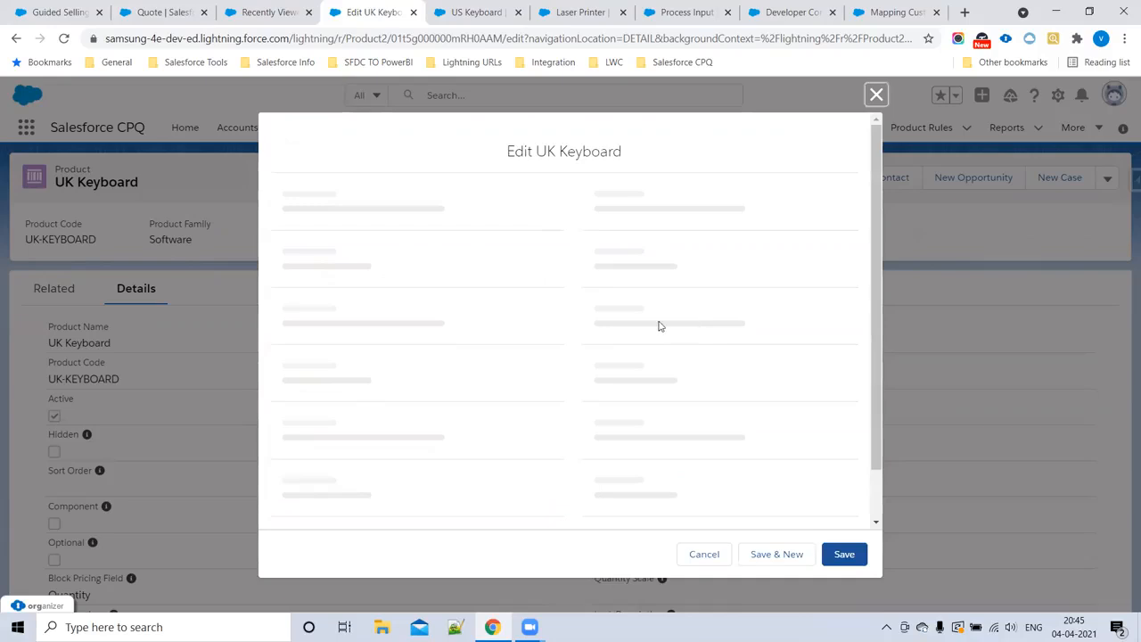
scroll(395, 362, "down", 7)
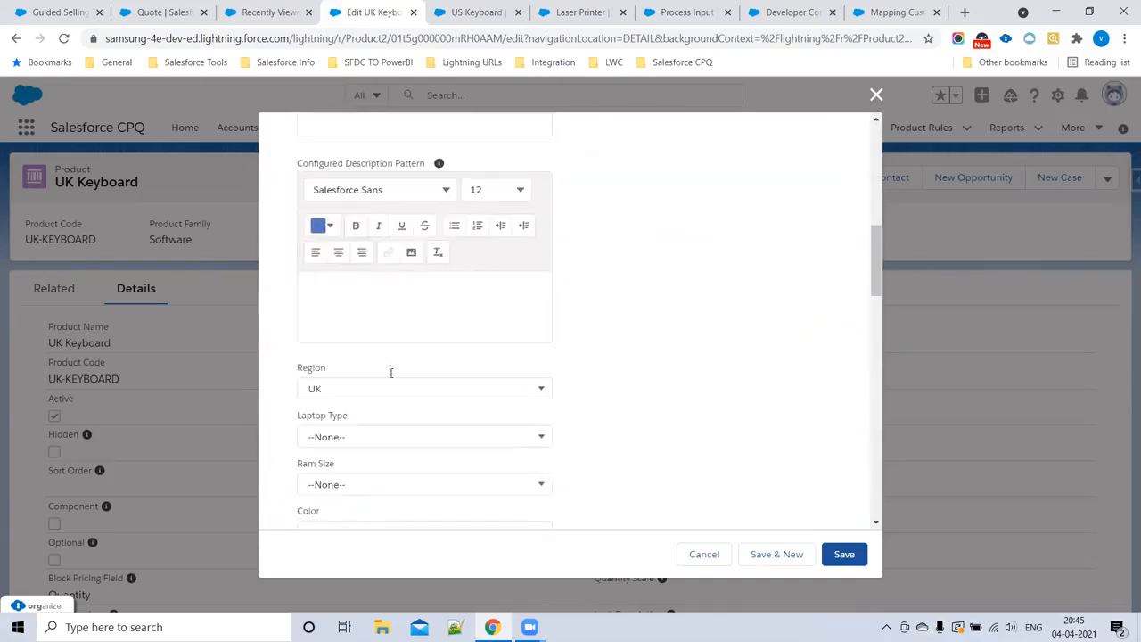
scroll(391, 372, "down", 2)
left_click(334, 288)
left_click(348, 347)
left_click(347, 339)
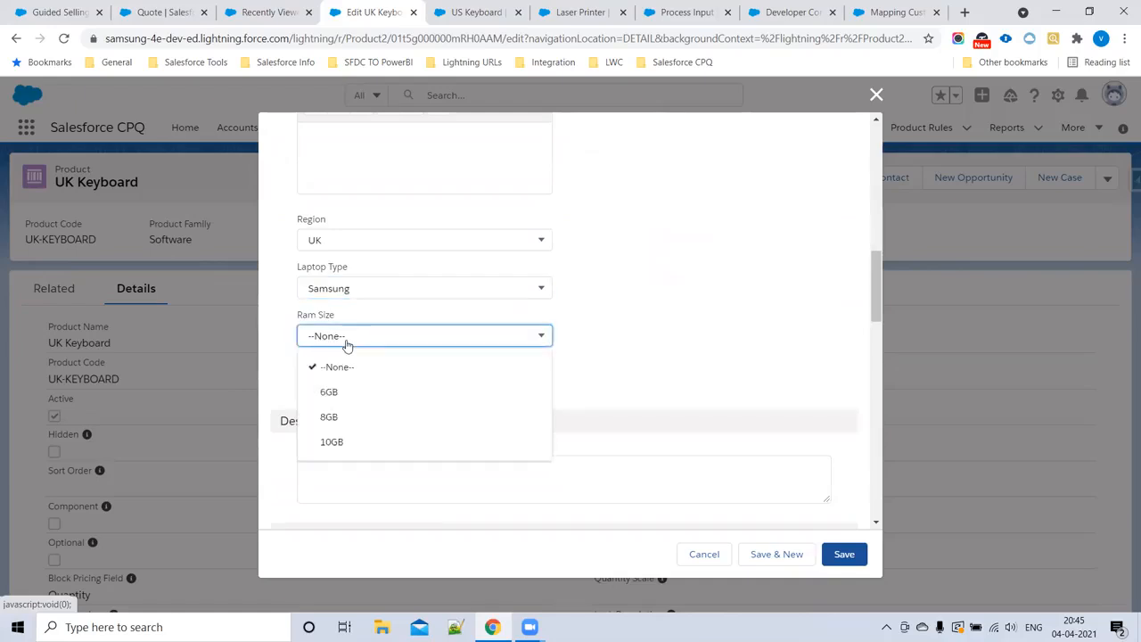
left_click(351, 416)
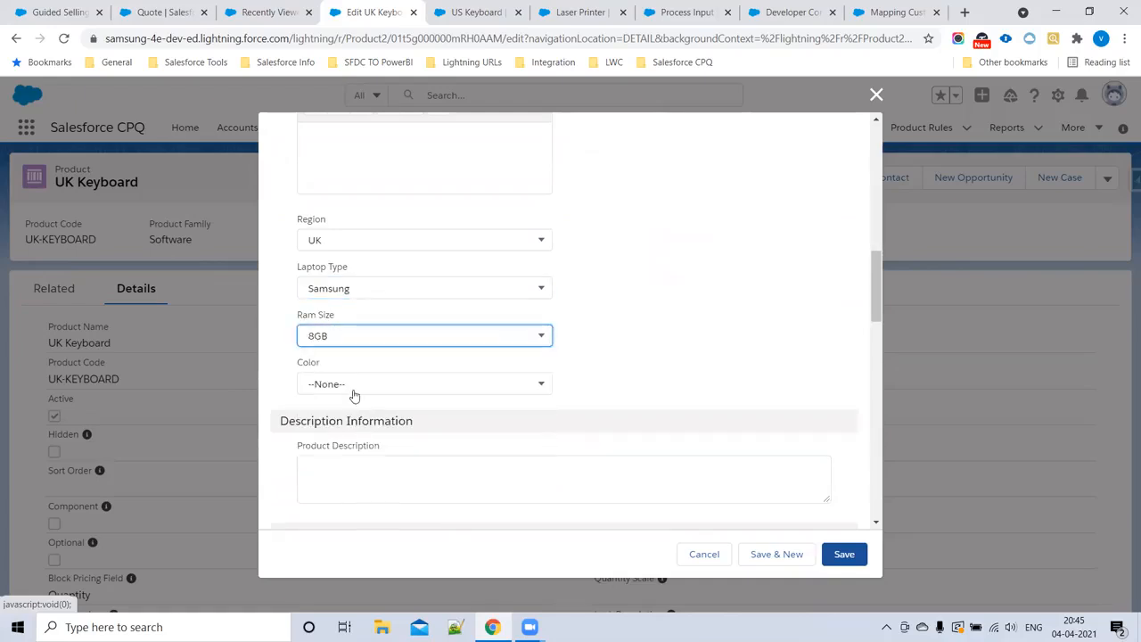
left_click(323, 384)
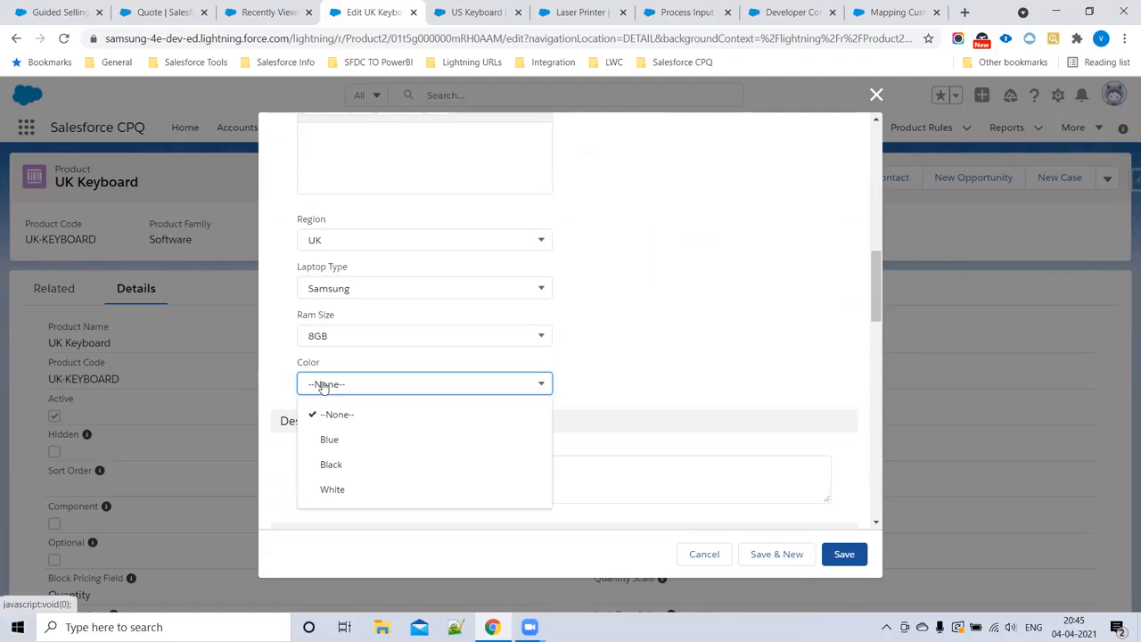
left_click(339, 467)
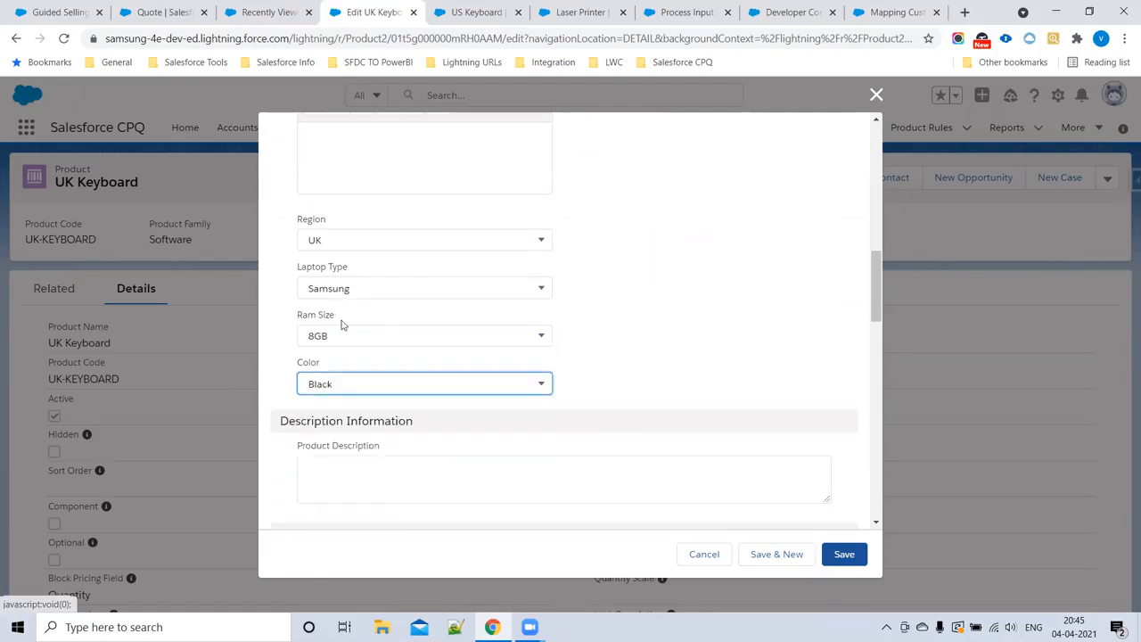
left_click(778, 554)
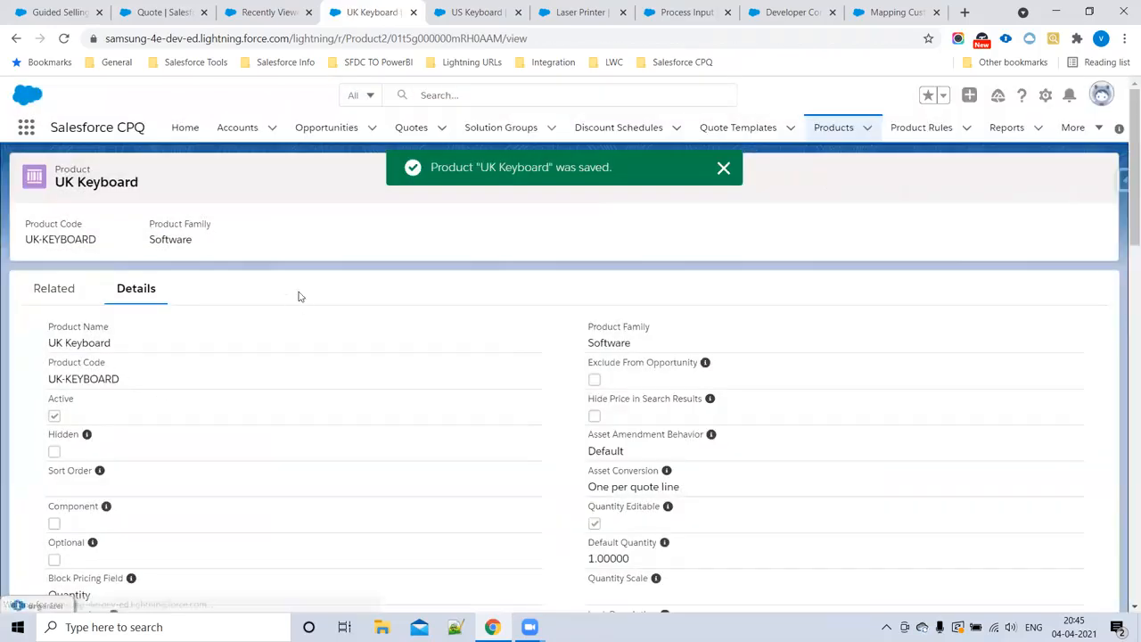
Step: Set the US Keyboard product's Laptop Type to Samsung, Ram Size to 8GB and Color to White, and save it
left_click(457, 19)
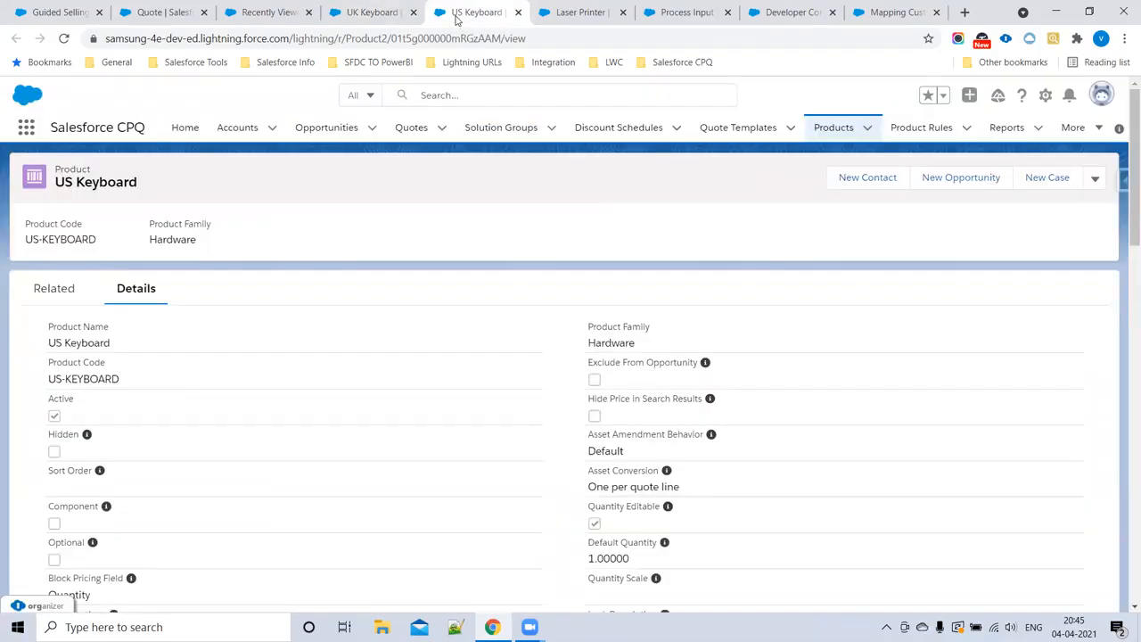
left_click(1097, 179)
left_click(1043, 233)
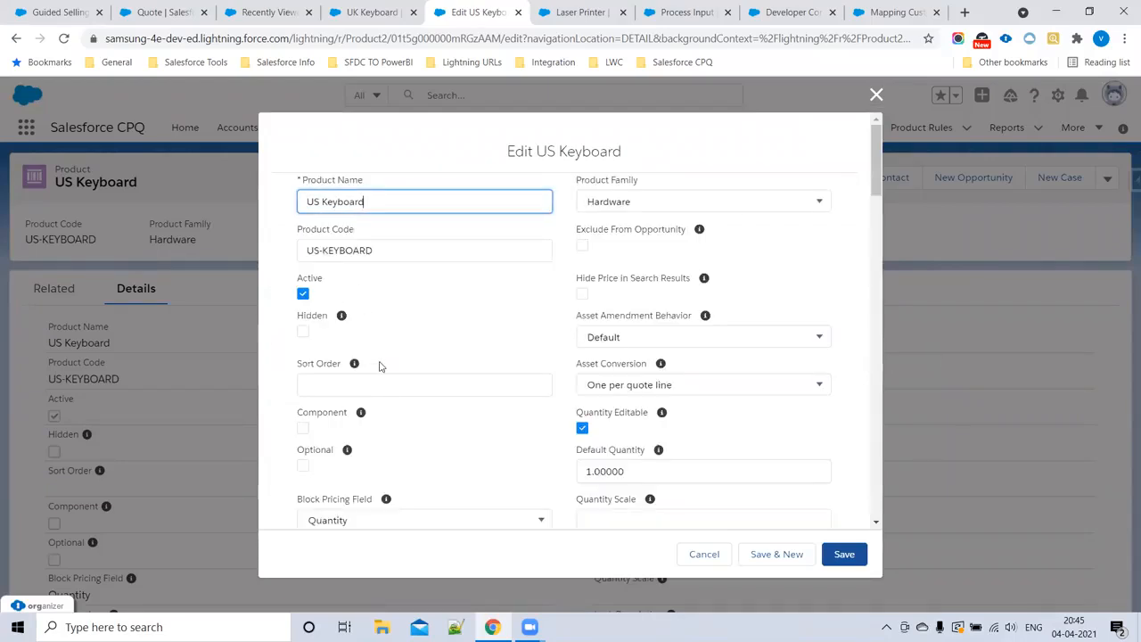
scroll(382, 384, "down", 10)
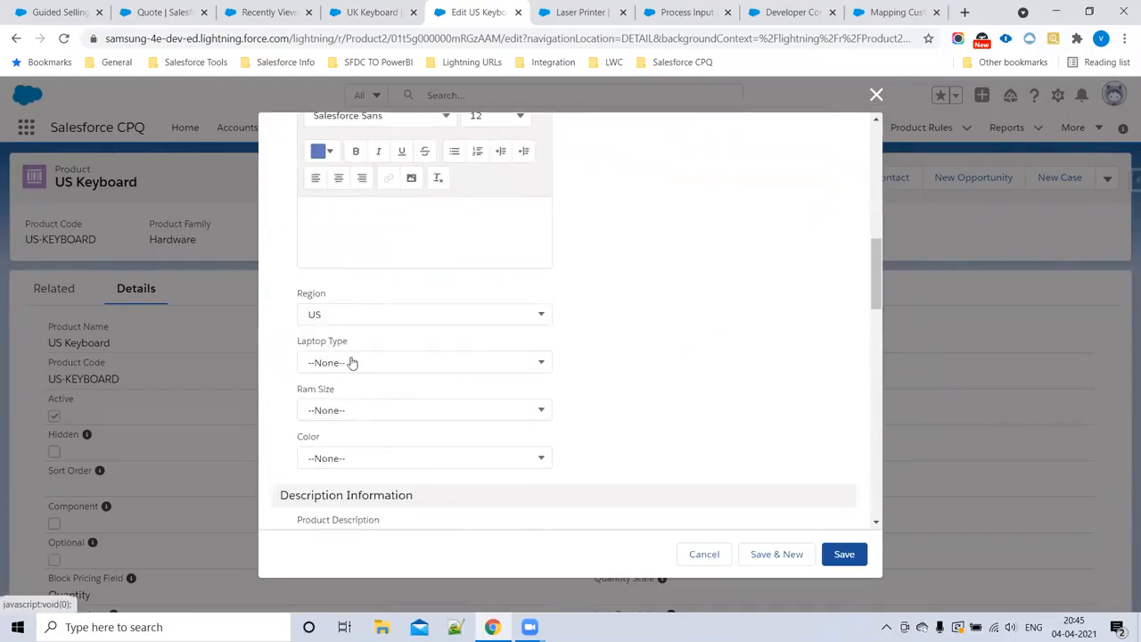
left_click(352, 362)
left_click(349, 416)
left_click(345, 413)
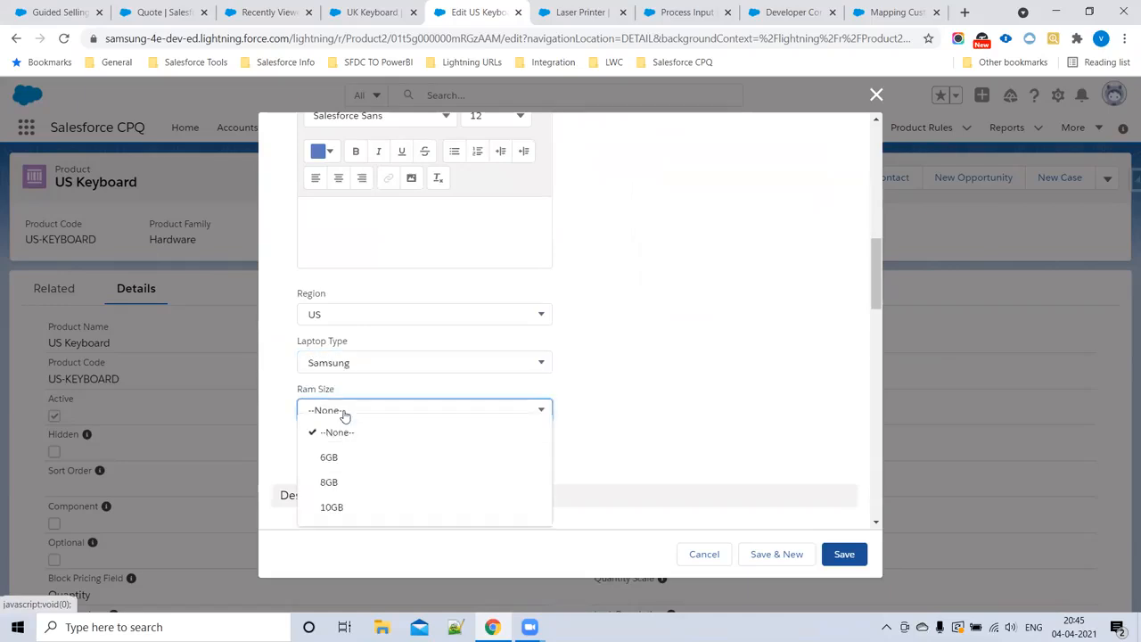
left_click(346, 482)
left_click(348, 461)
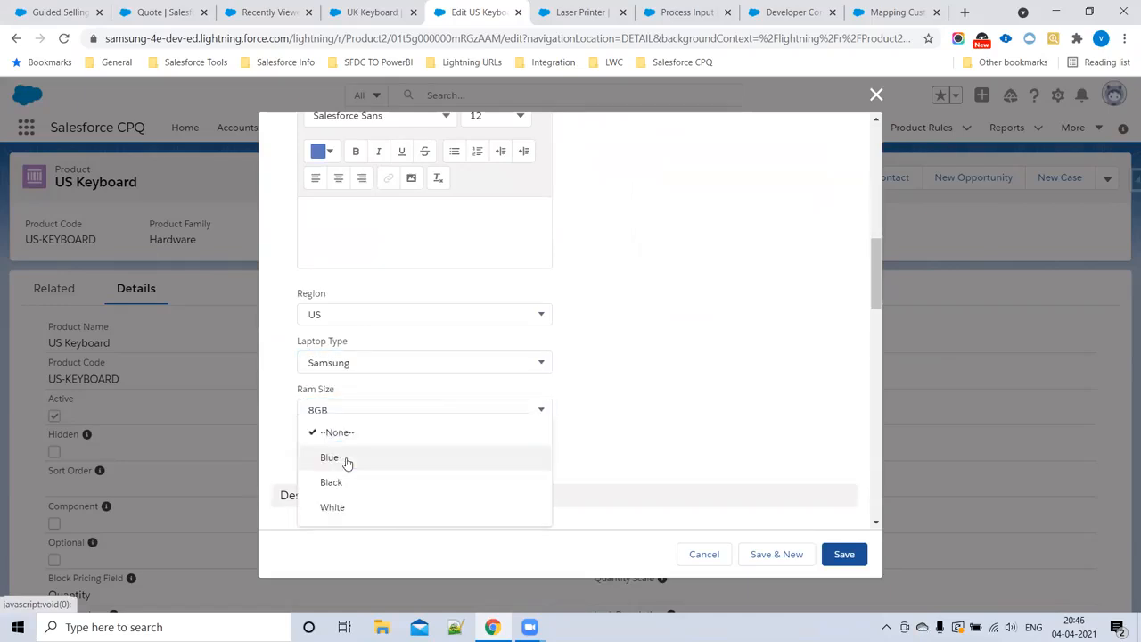
left_click(332, 507)
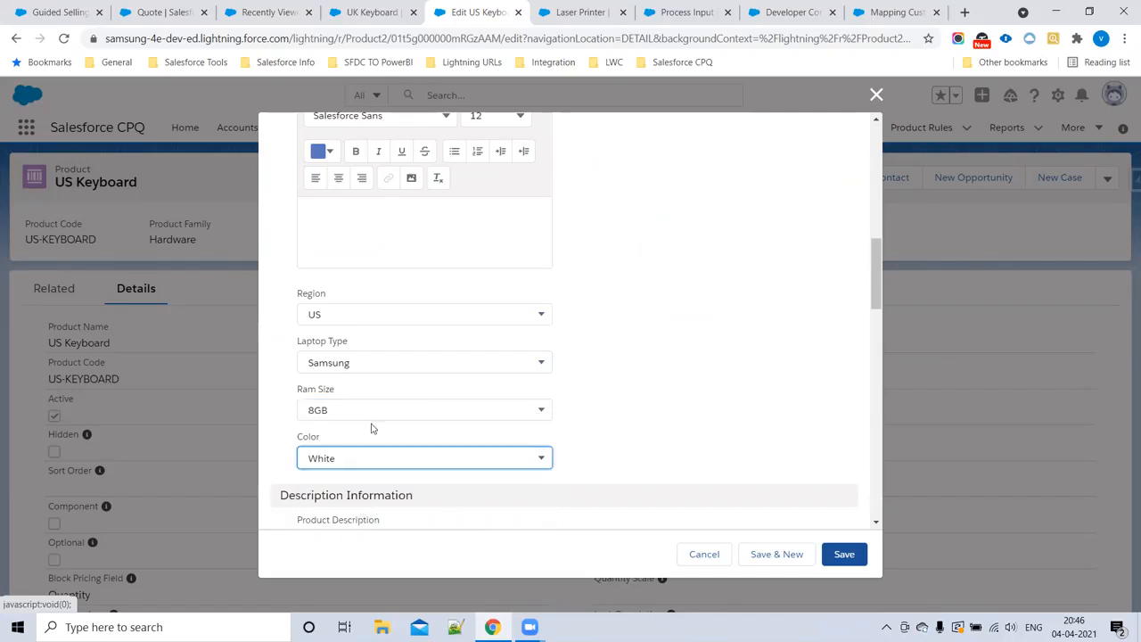
left_click(826, 553)
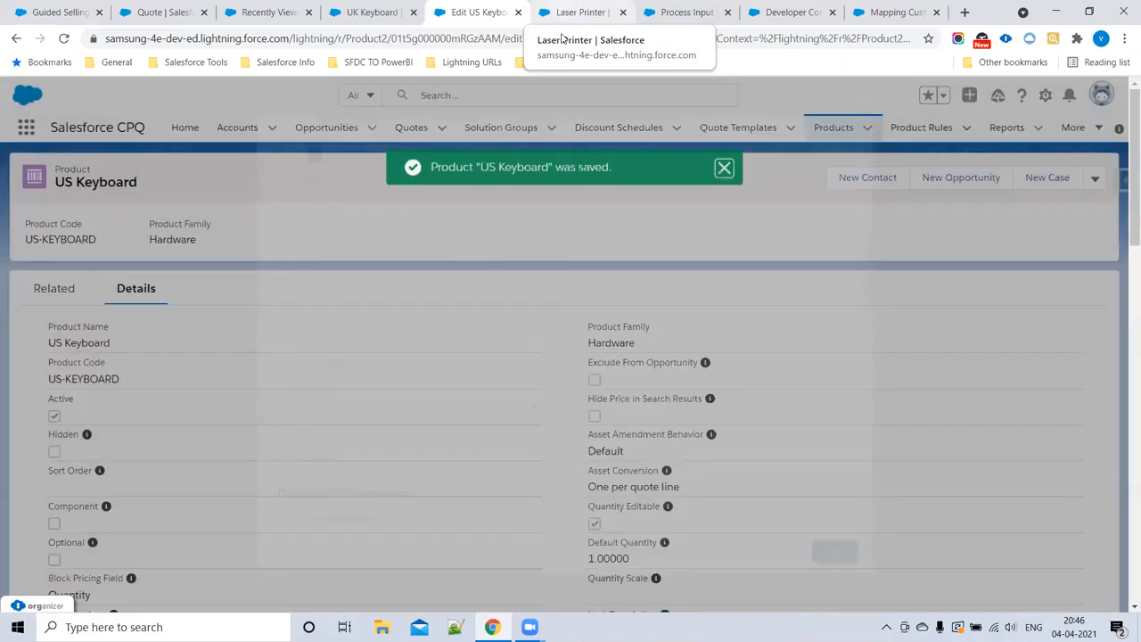
Step: Set the Laser Printer product's Laptop Type to Acer, Ram Size to 10GB and Color to Blue, and save it
left_click(562, 36)
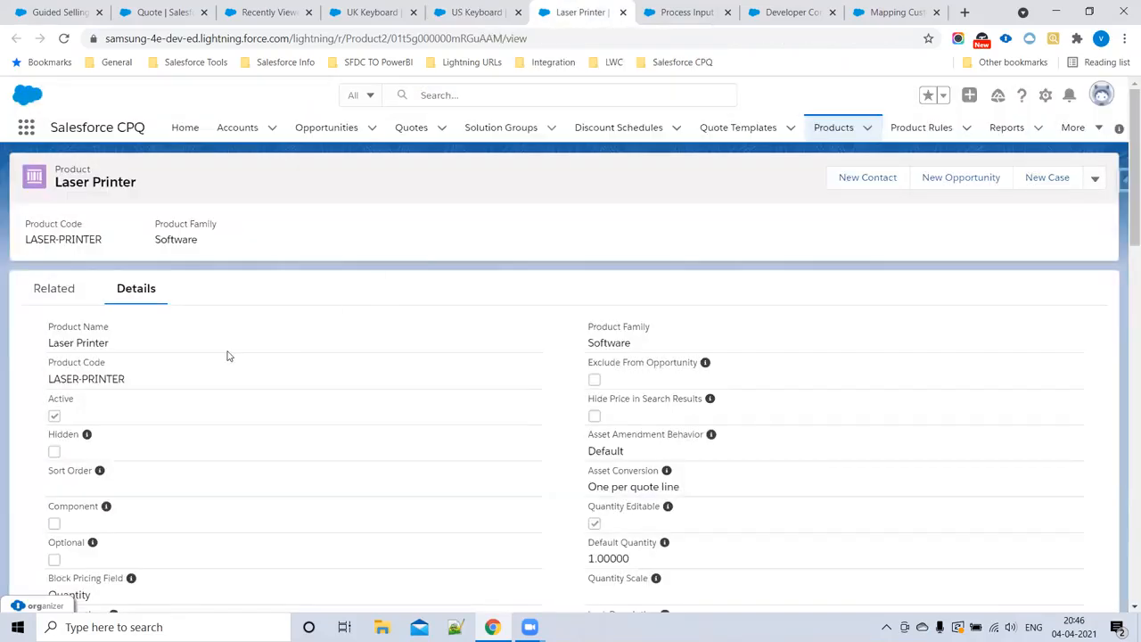
scroll(226, 354, "down", 3)
left_click(1095, 169)
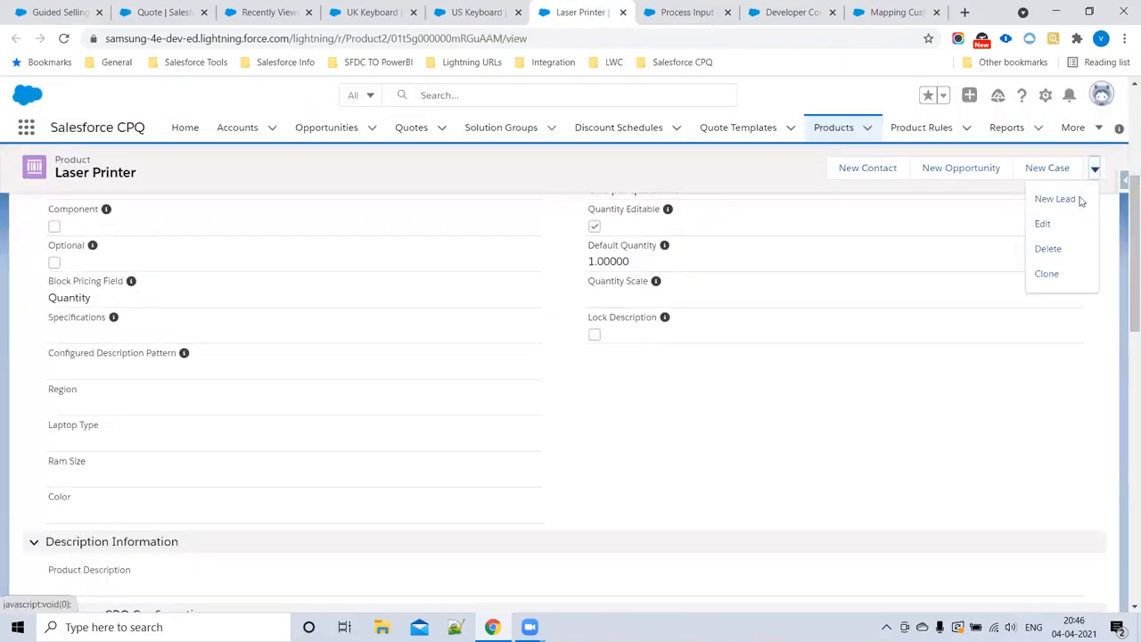
left_click(1034, 227)
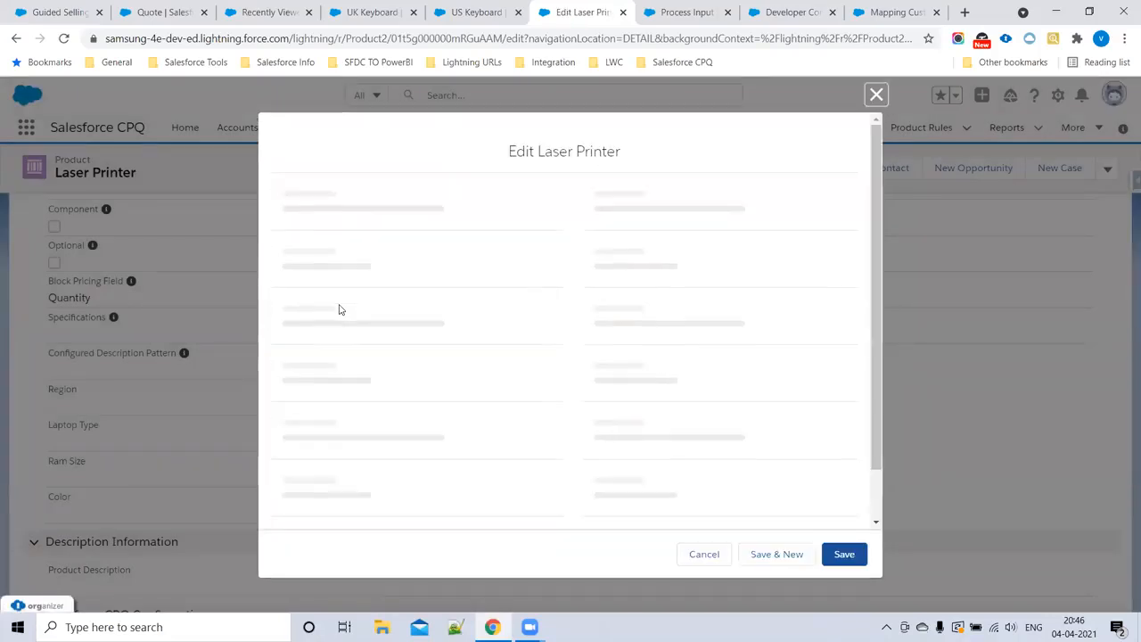
scroll(401, 357, "down", 6)
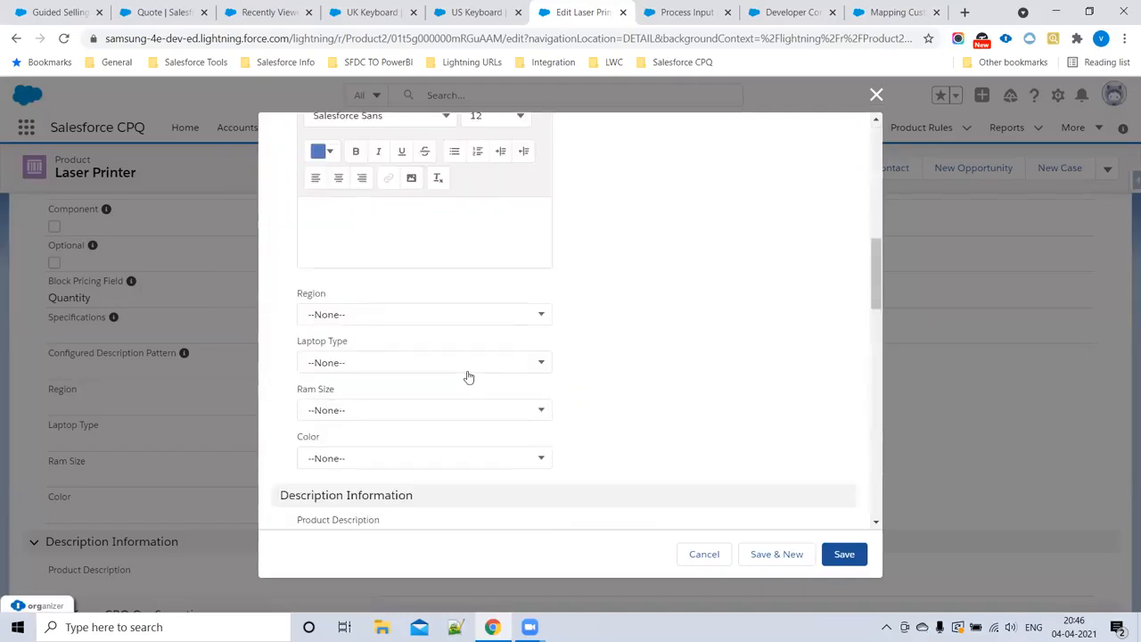
left_click(385, 363)
left_click(361, 471)
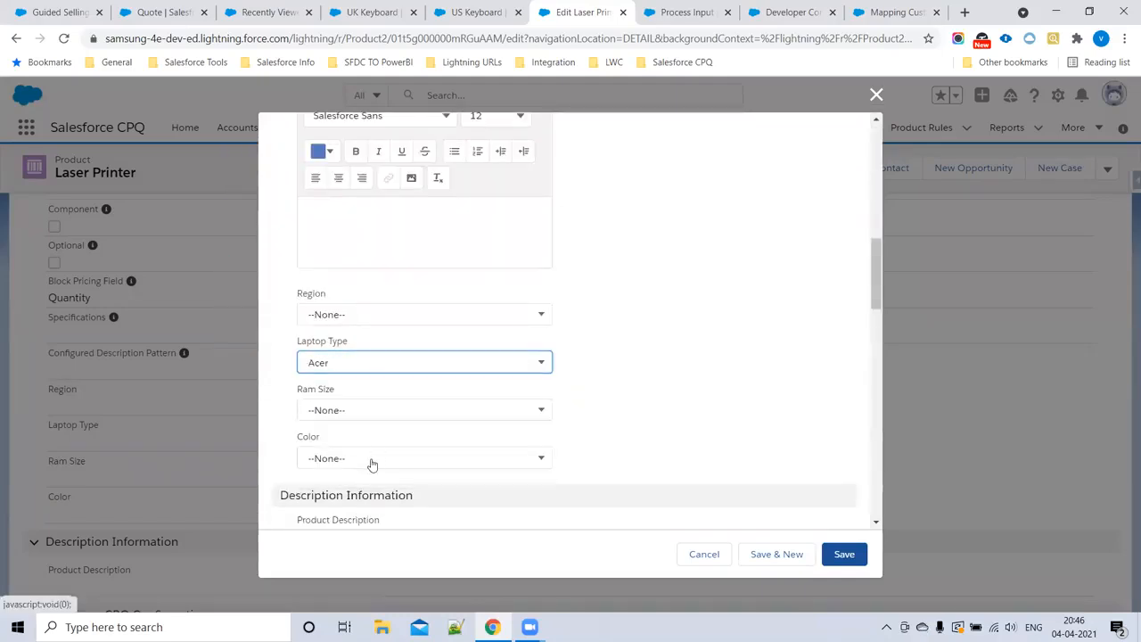
left_click(365, 414)
left_click(347, 508)
left_click(356, 462)
left_click(332, 459)
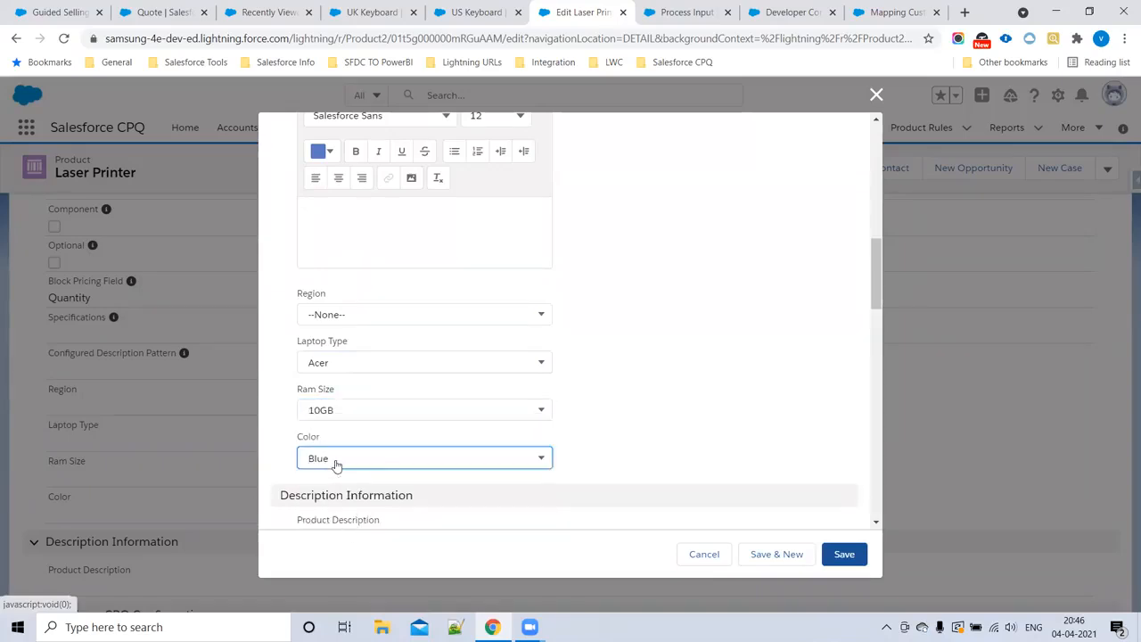
left_click(849, 554)
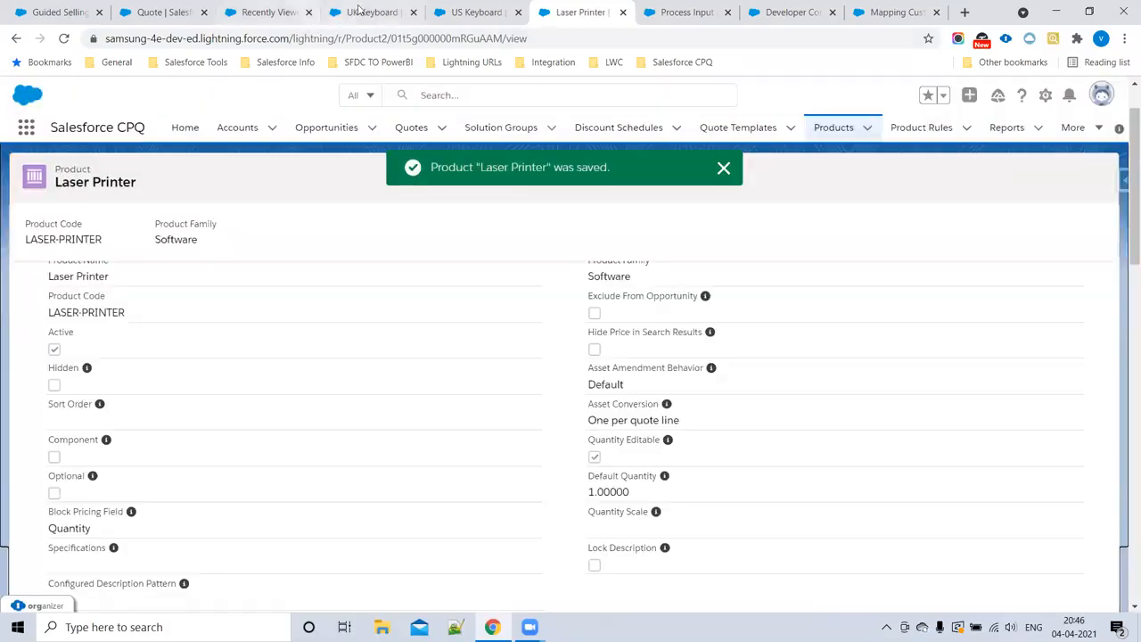
Step: Look over the edited UK Keyboard, US Keyboard and Laser Printer records and the recently viewed products list
left_click(371, 11)
left_click(477, 11)
left_click(580, 12)
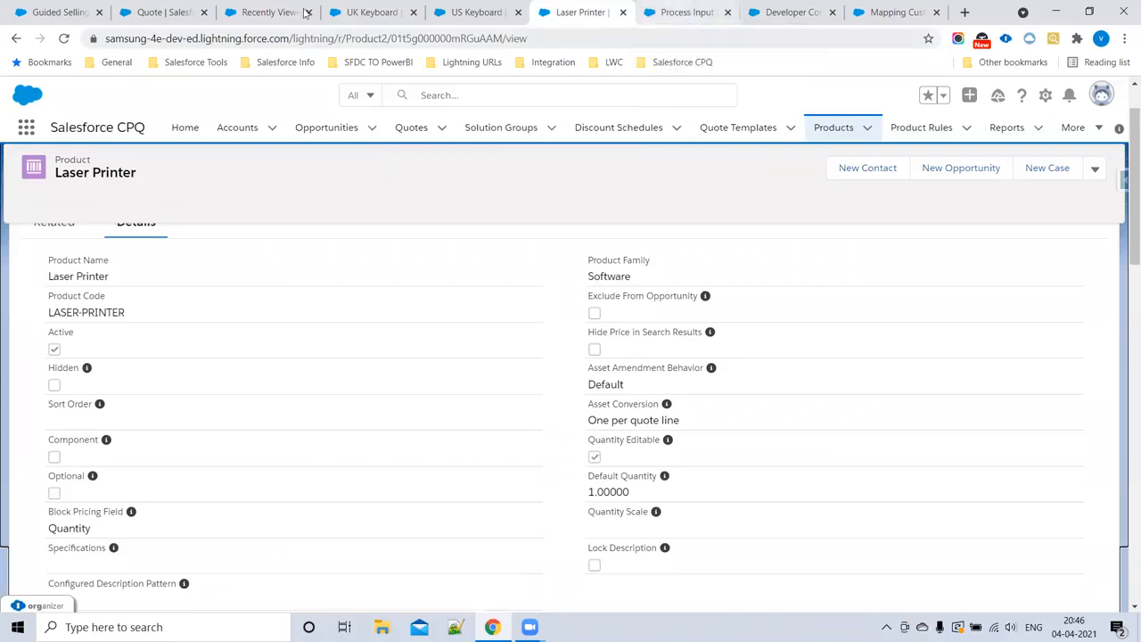
left_click(369, 10)
key("ctrl+Tab")
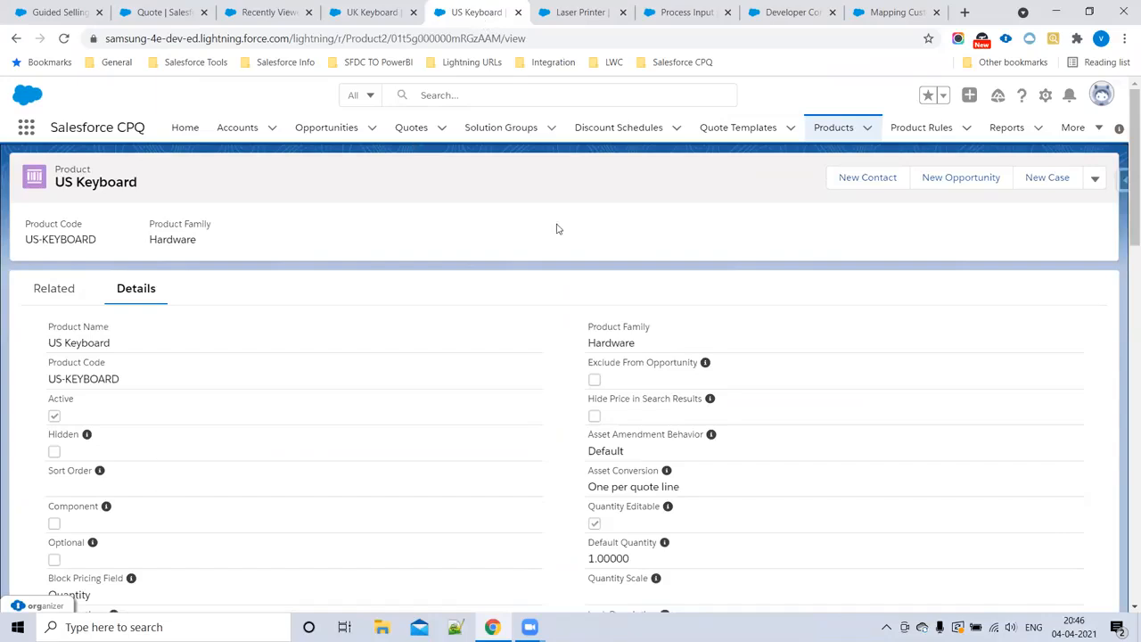
left_click(579, 13)
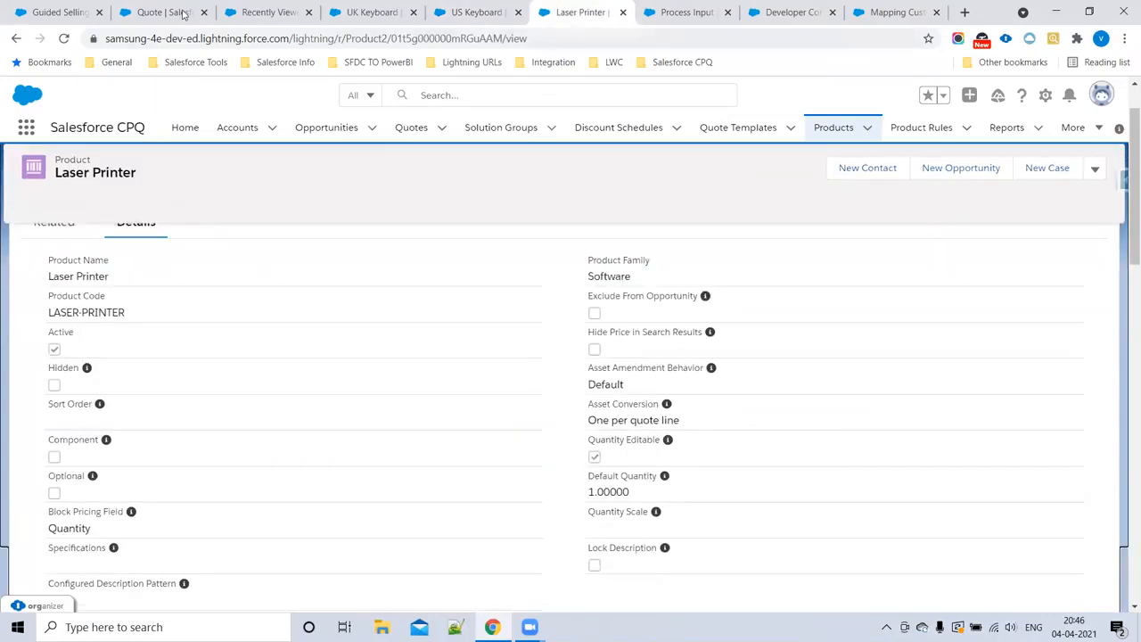
left_click(267, 12)
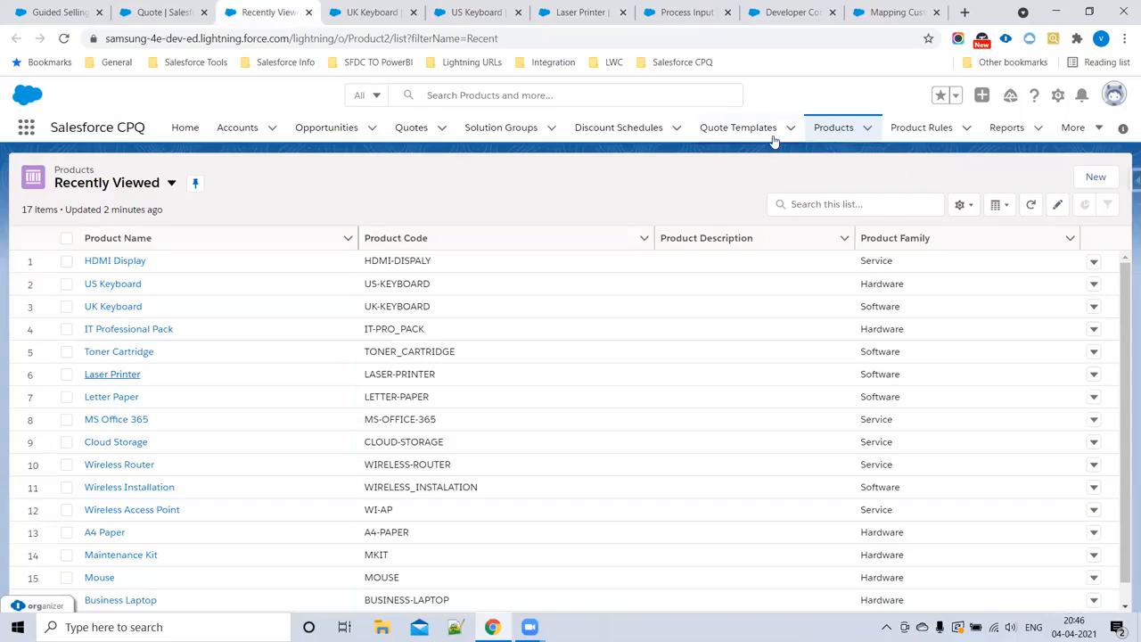
Step: Return to the quote's product selection, show the Guided Selling inputs and reload the quote page
left_click(166, 12)
left_click(844, 176)
left_click(924, 67)
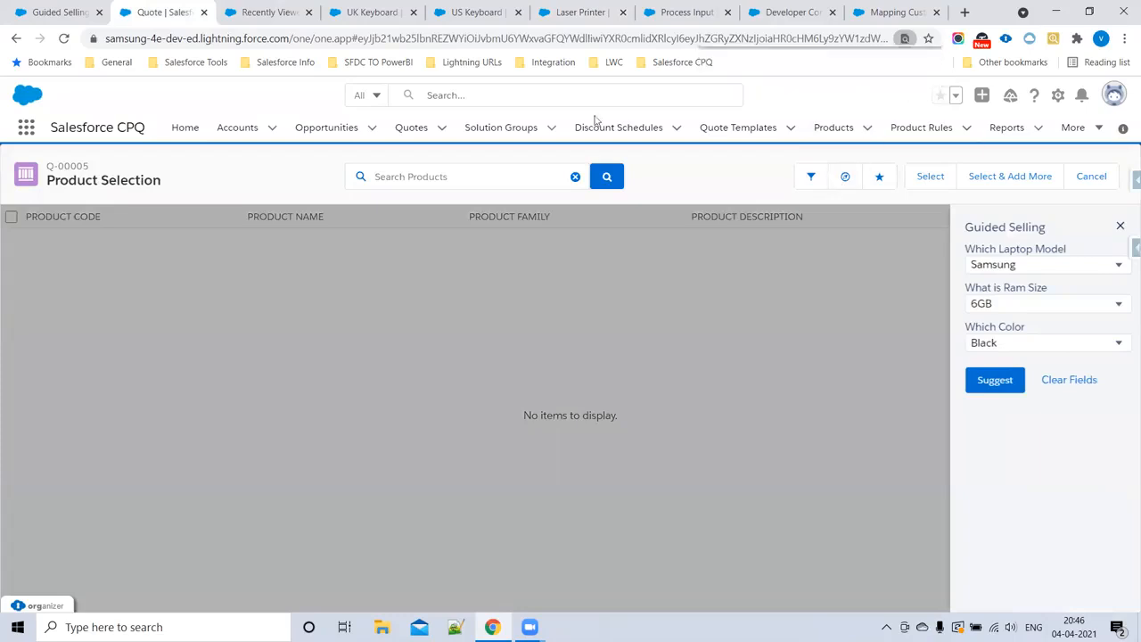
left_click(64, 39)
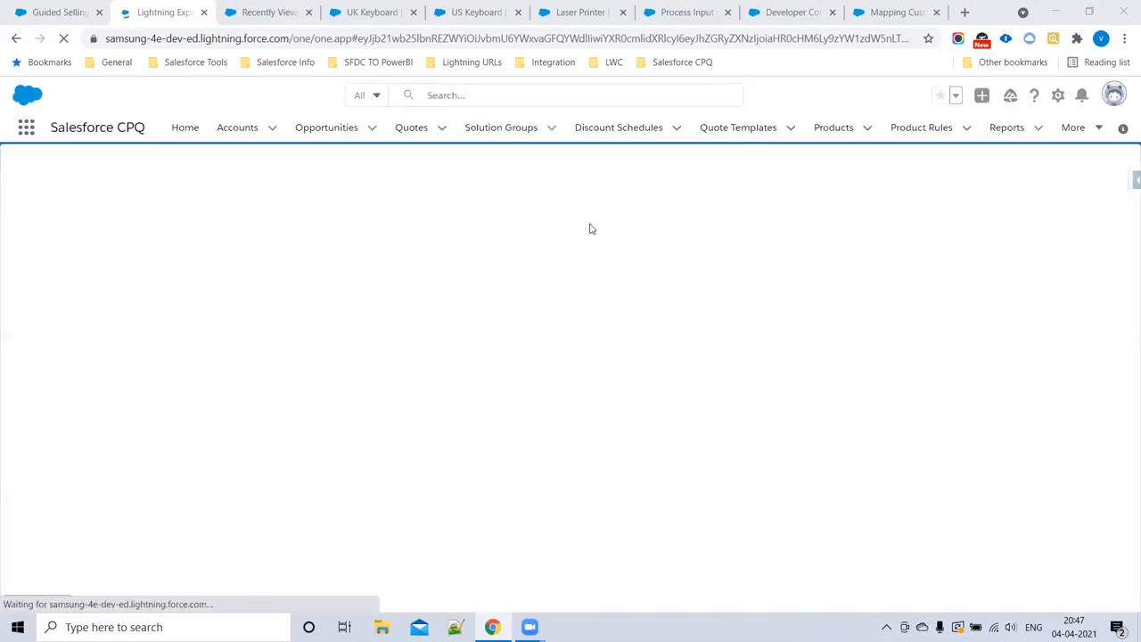
Step: Review the Laptop Type, Ram Size and Color values on the UK Keyboard and Laser Printer products
left_click(365, 13)
key("ctrl+Tab")
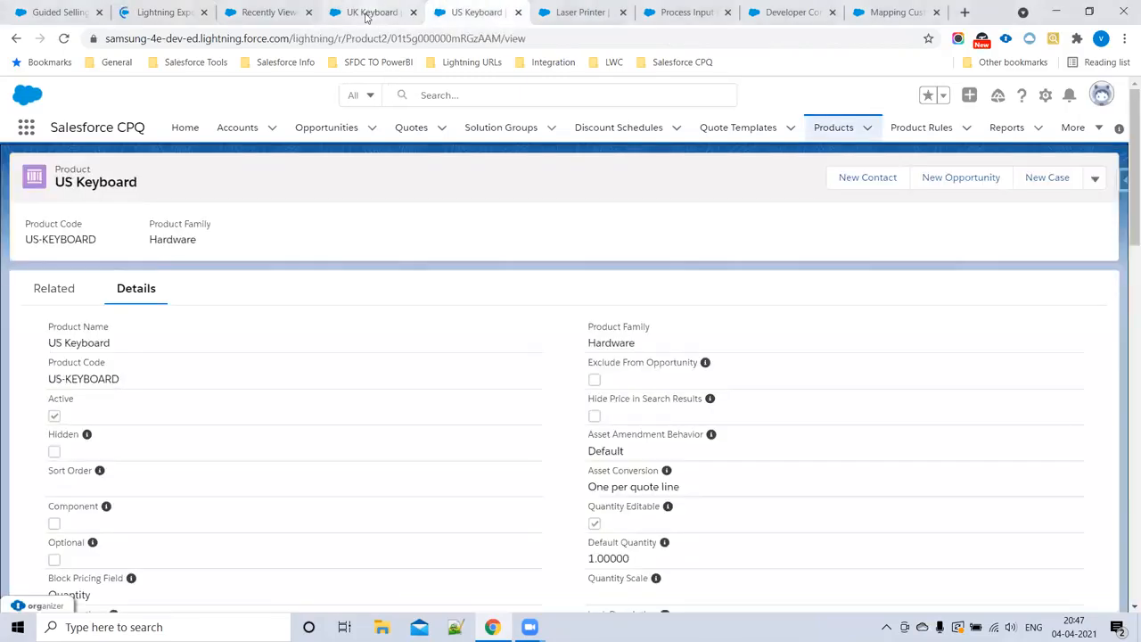
left_click(370, 12)
scroll(288, 410, "down", 4)
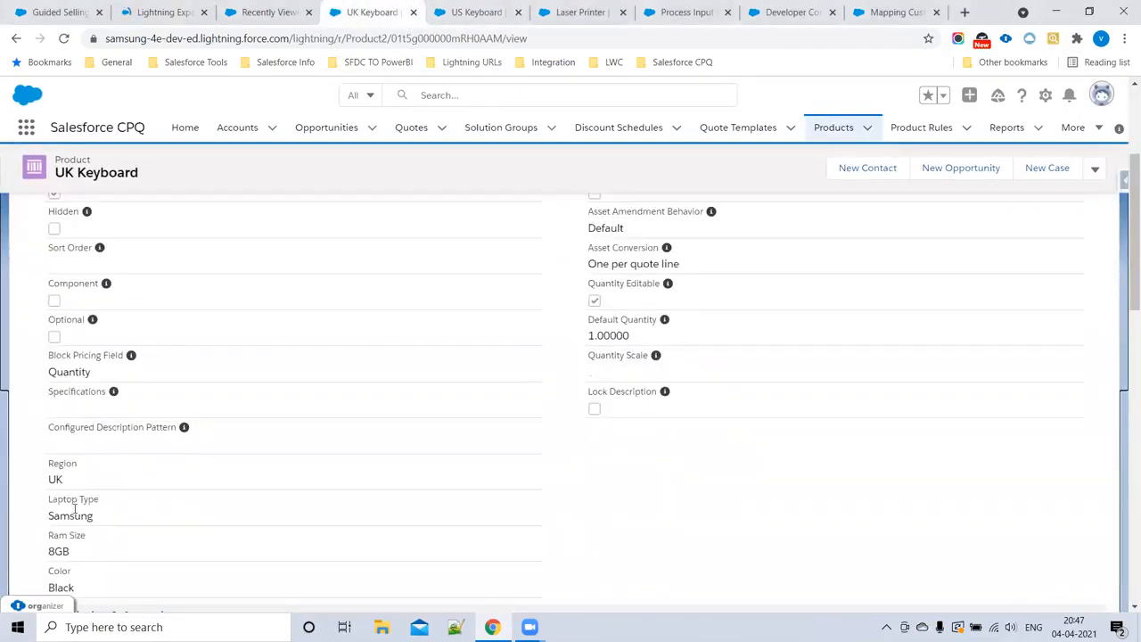
scroll(58, 541, "down", 1)
left_click(578, 11)
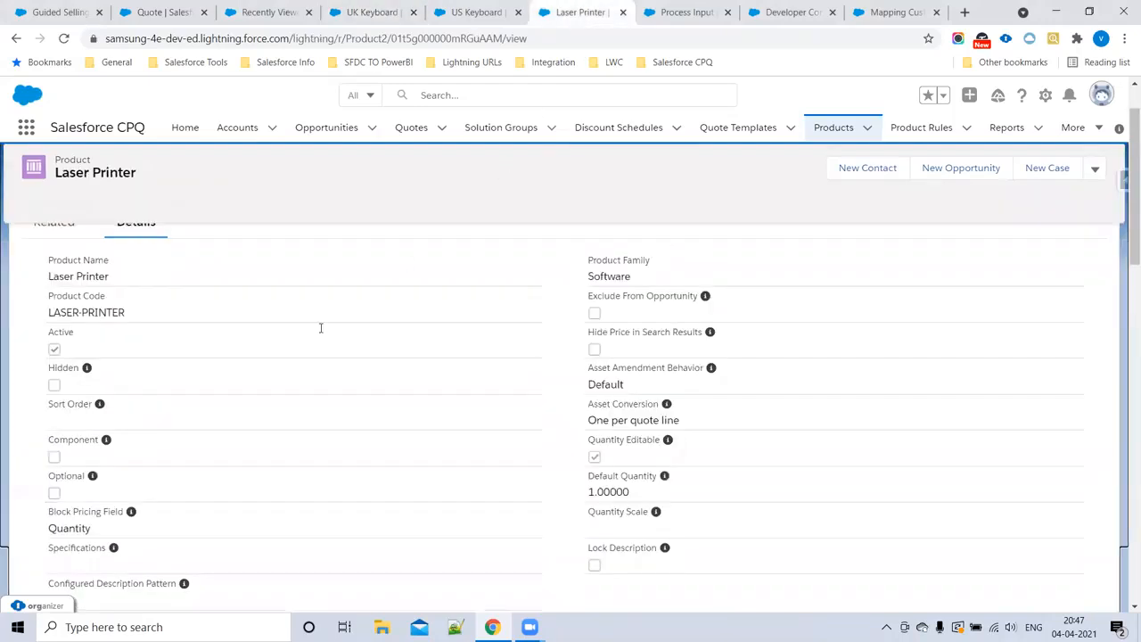
scroll(71, 454, "down", 3)
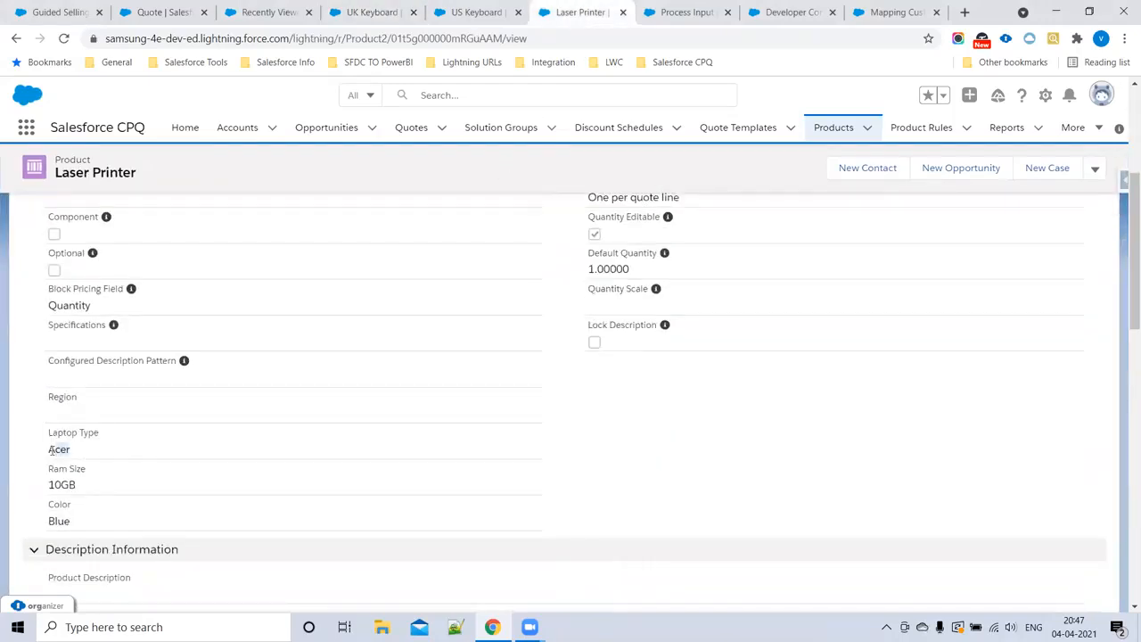
Step: Start adding products to the quote and request Guided Selling suggestions for laptop model Samsung, RAM size 8GB and color White
left_click(172, 5)
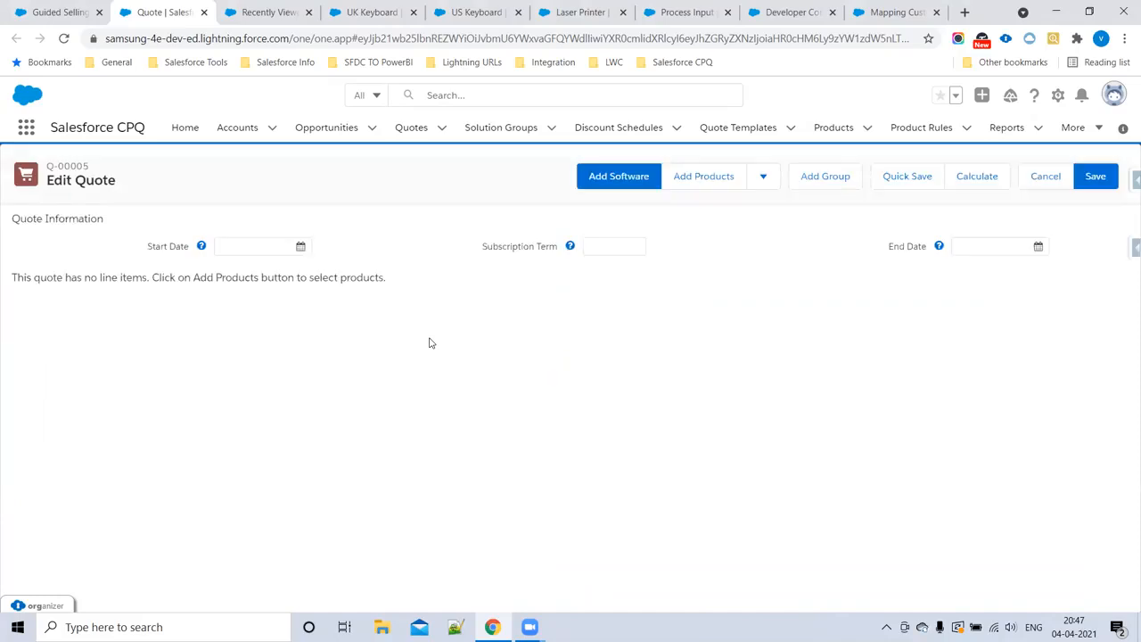
left_click(710, 184)
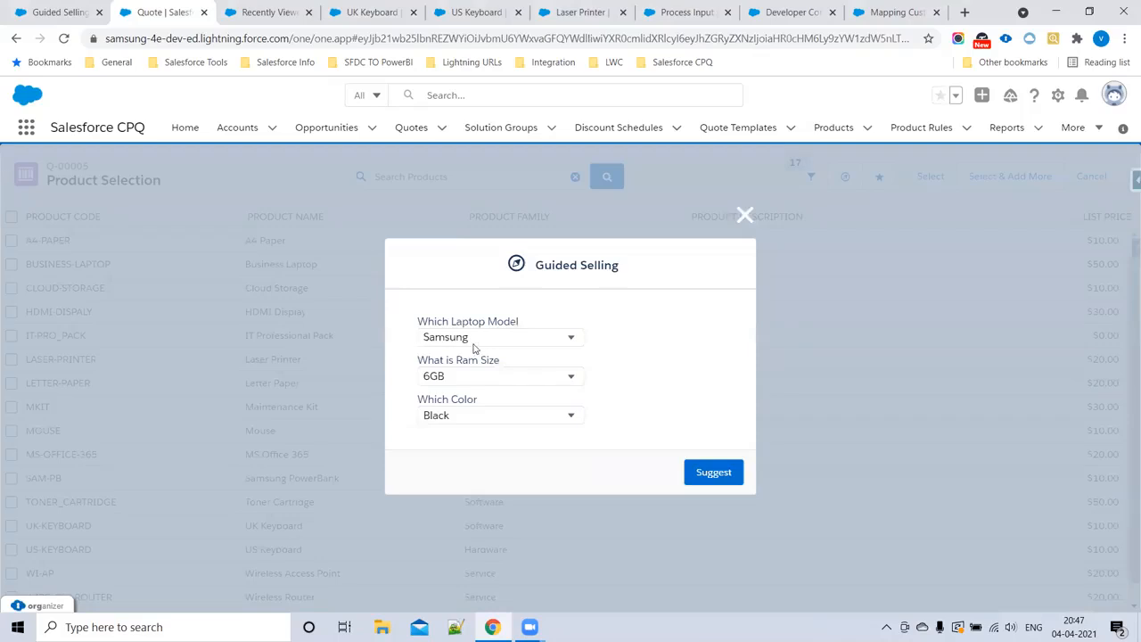
left_click(461, 379)
left_click(458, 425)
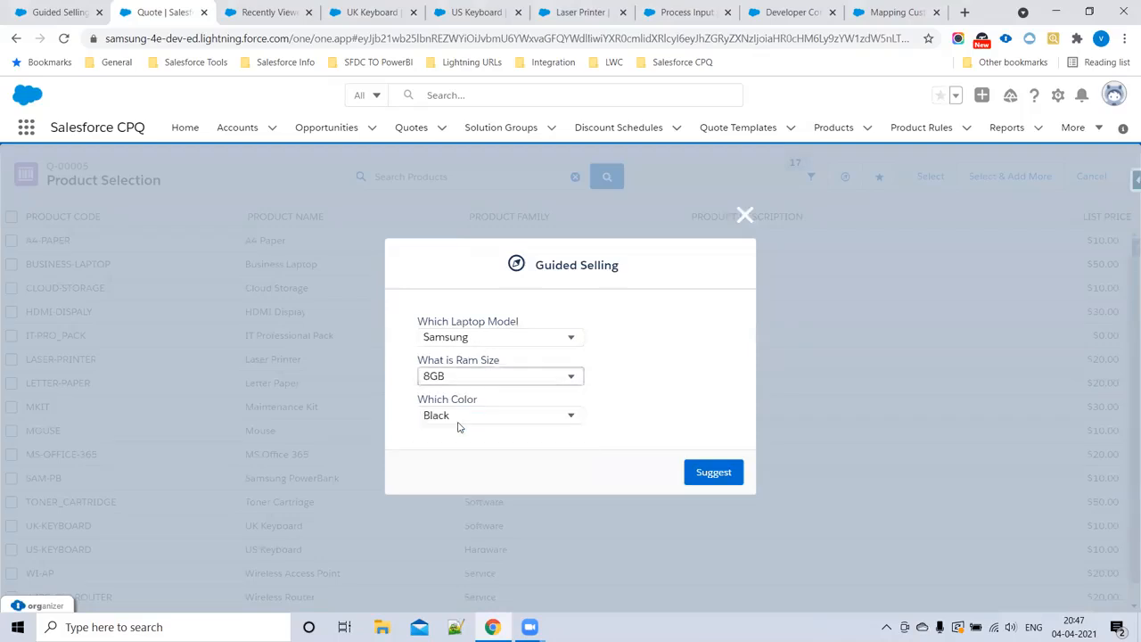
left_click(460, 421)
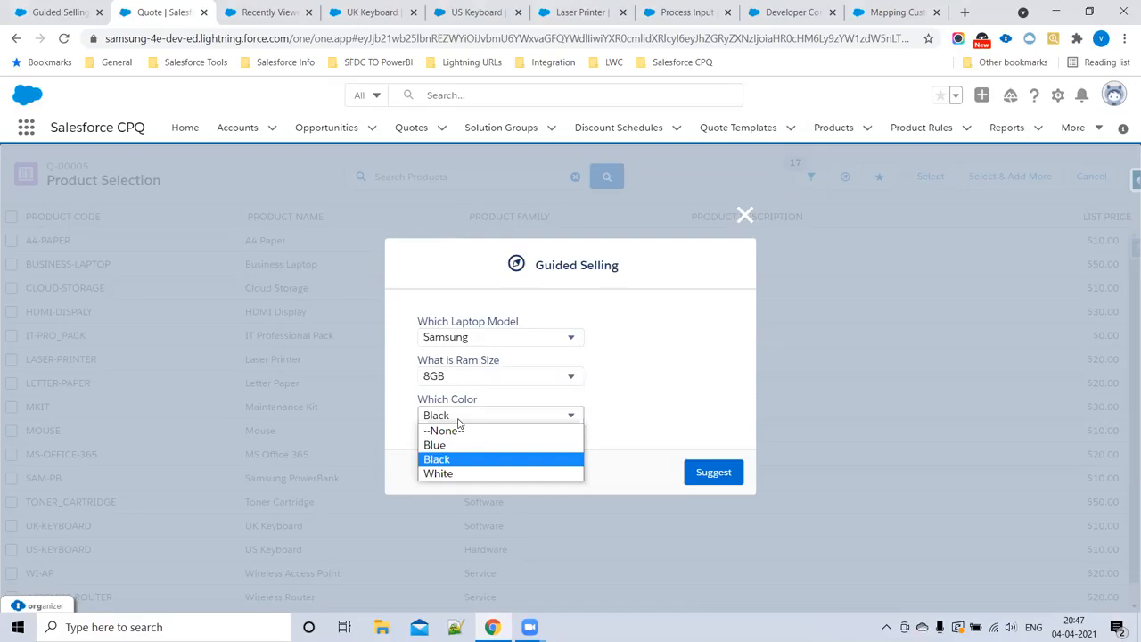
left_click(455, 475)
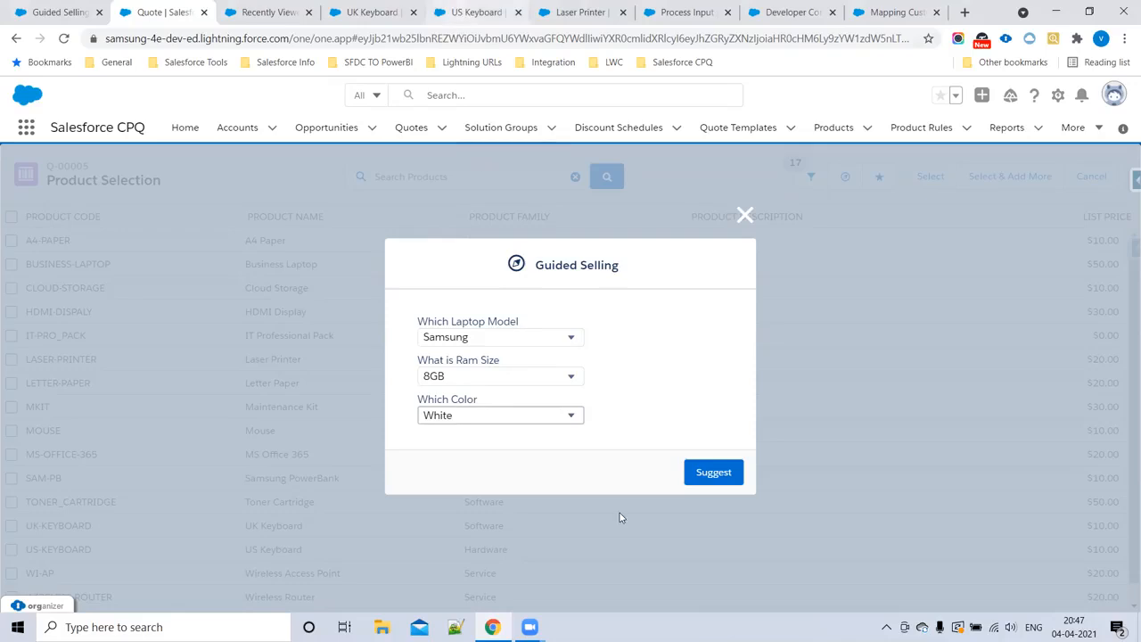
left_click(718, 477)
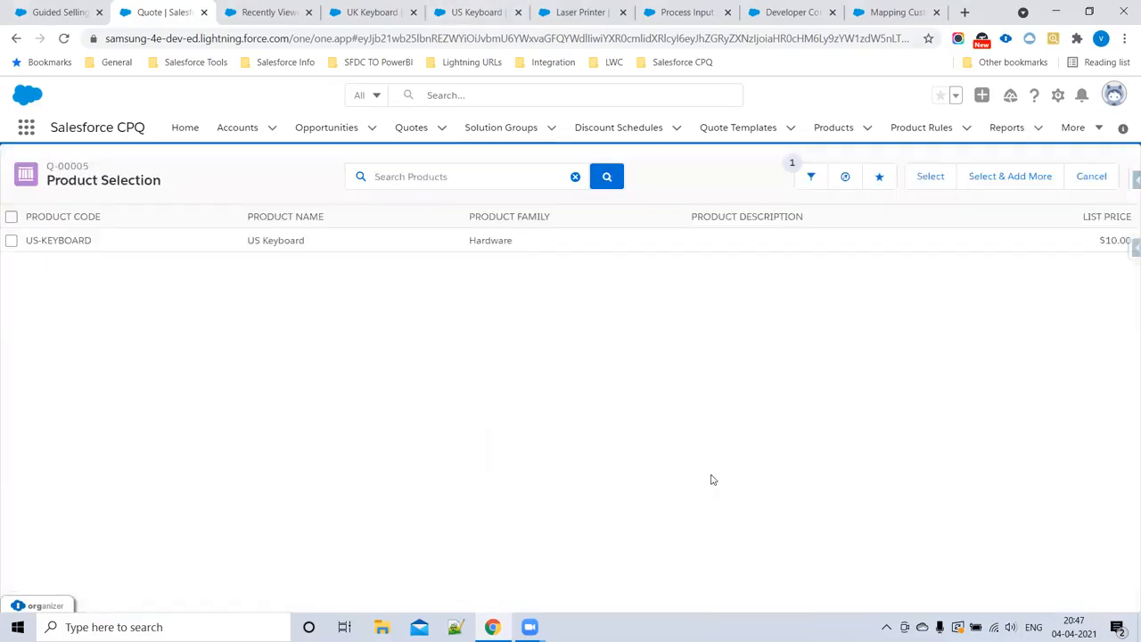
left_click_drag(114, 243, 13, 244)
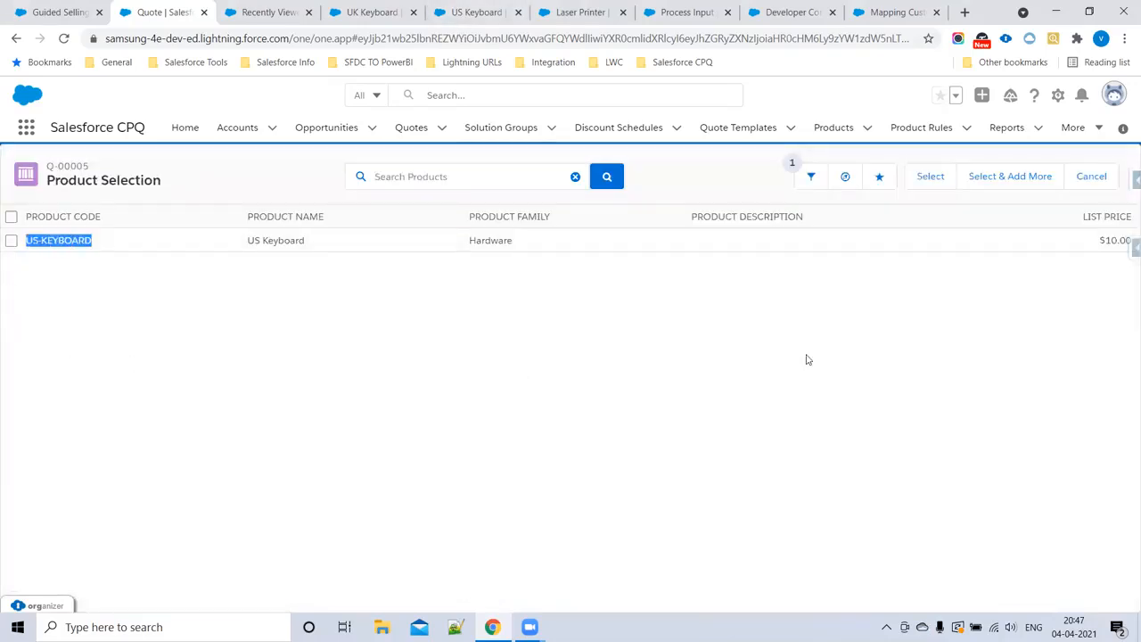
Step: Clear the Guided Selling color, check the US Keyboard record's attributes, and request suggestions for Samsung with 8GB only
left_click(845, 176)
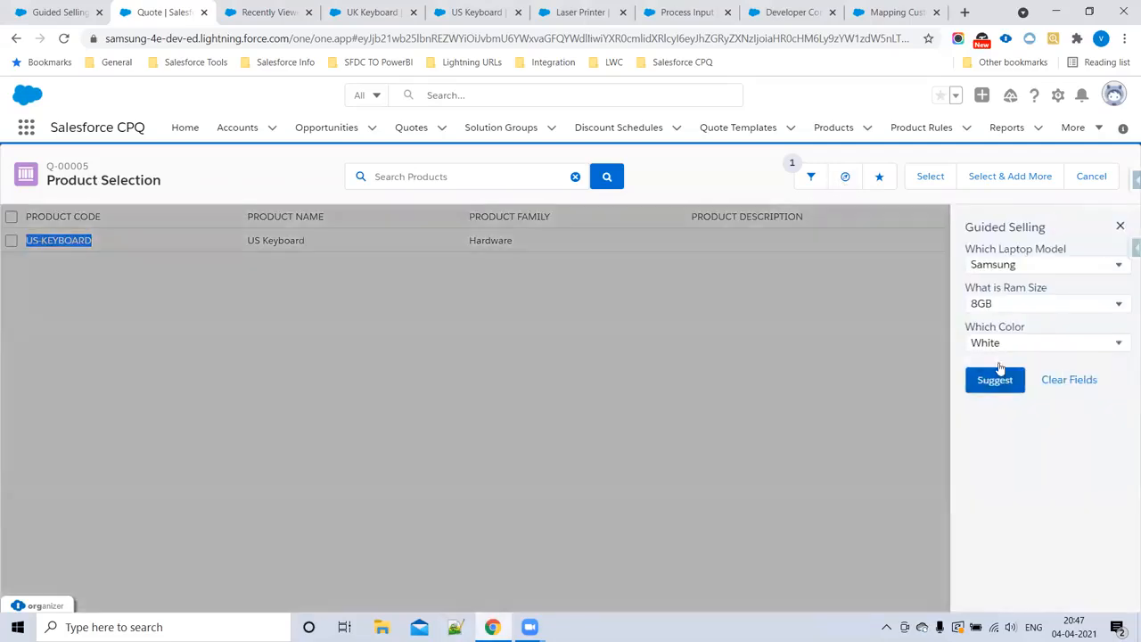
left_click(1007, 344)
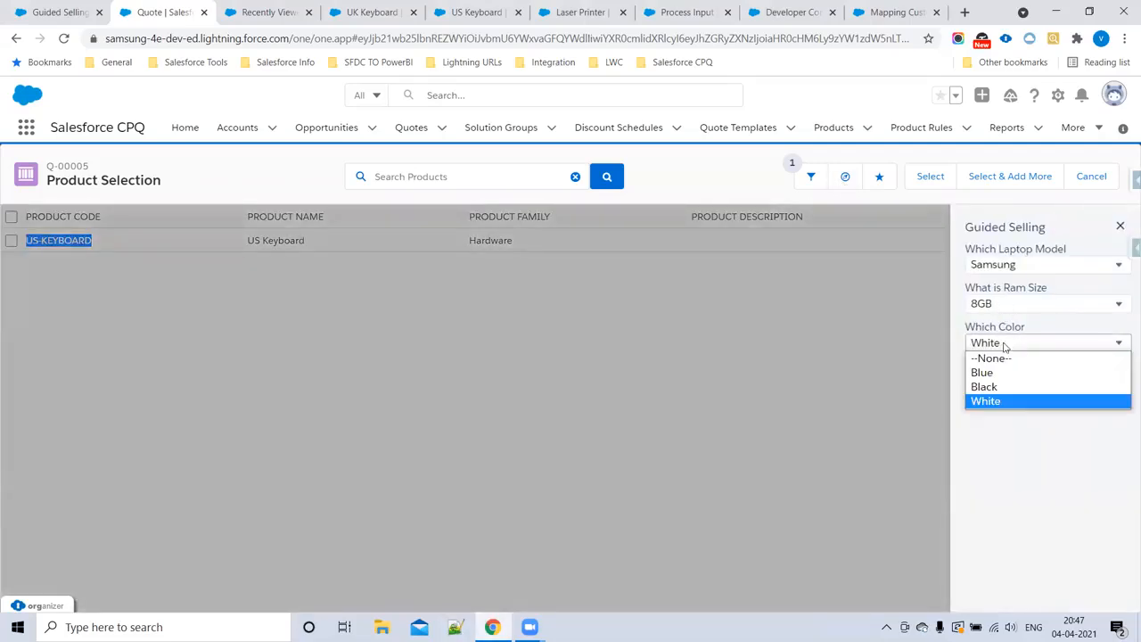
left_click(994, 362)
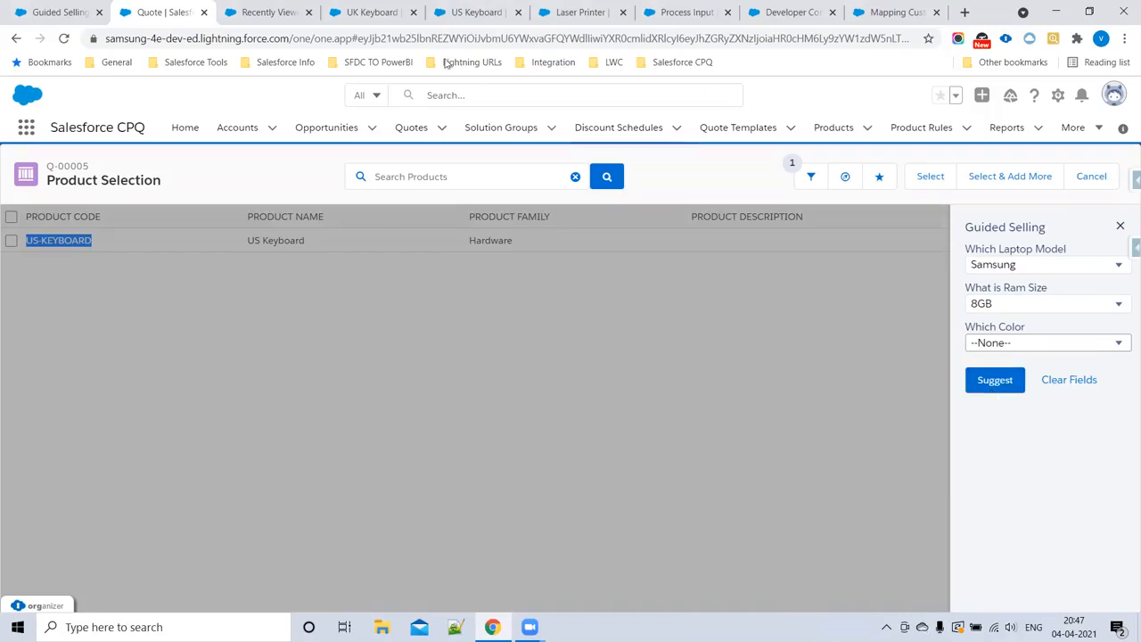
left_click(372, 12)
left_click(491, 12)
scroll(75, 455, "down", 3)
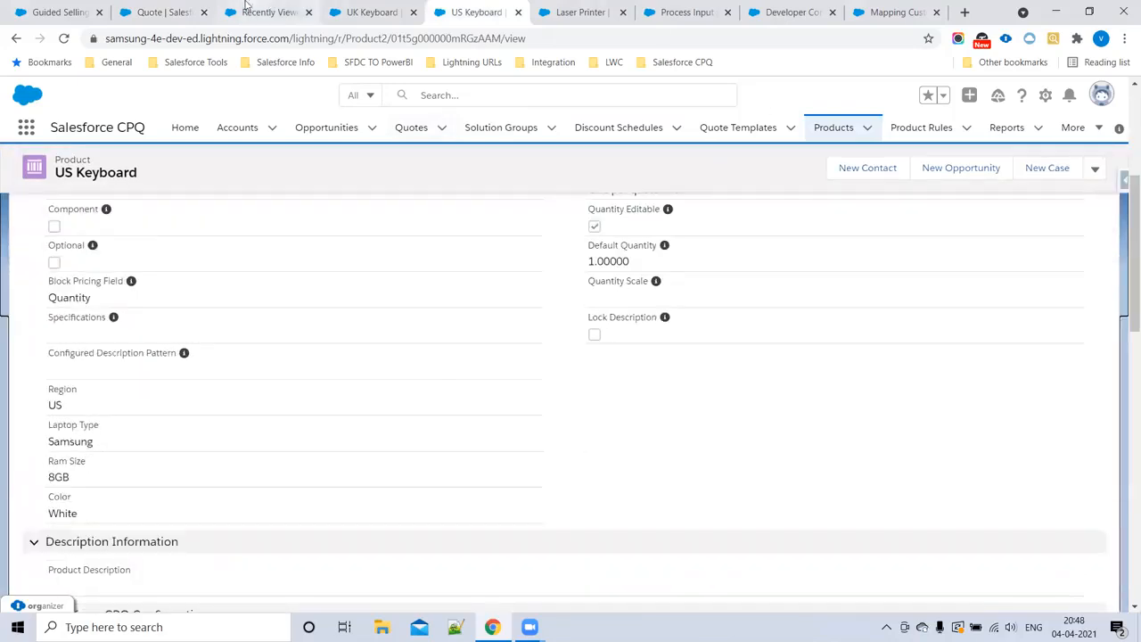
left_click(162, 11)
left_click(995, 380)
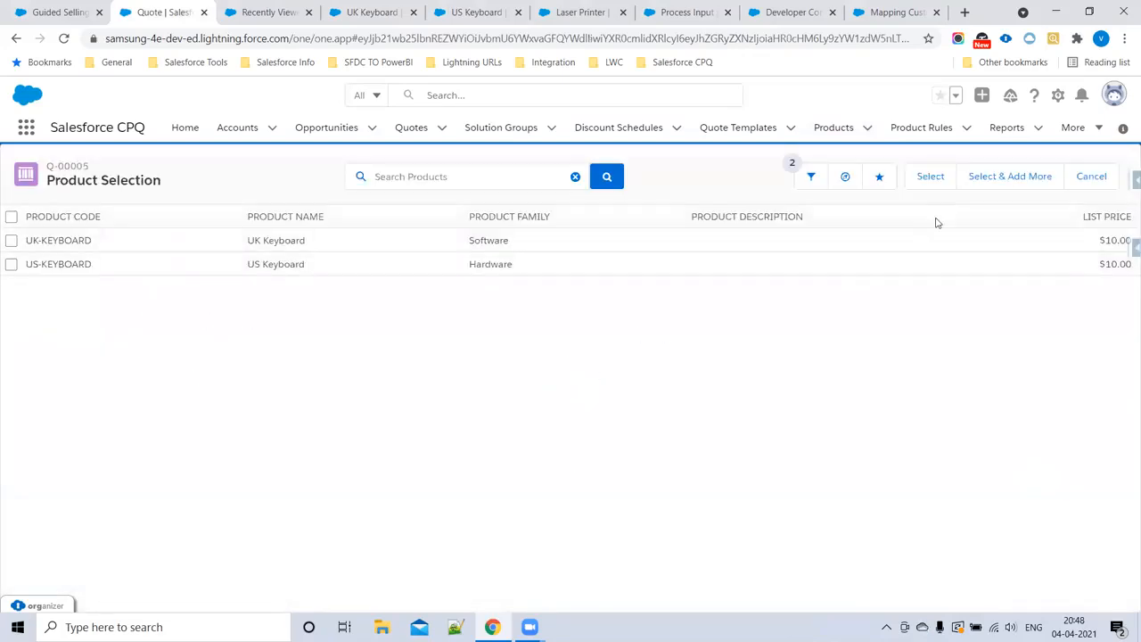
Step: Request Guided Selling suggestions for laptop model Acer with no RAM size or color chosen
left_click(846, 178)
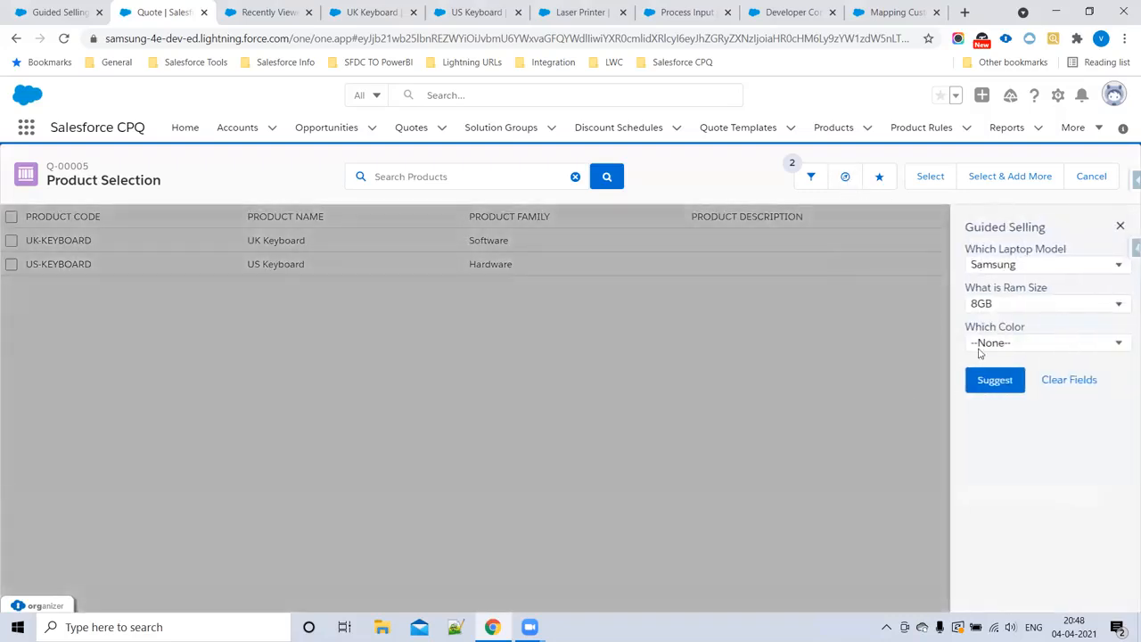
left_click(1006, 265)
left_click(997, 323)
left_click(999, 306)
left_click(993, 321)
left_click(989, 345)
left_click(990, 346)
left_click(995, 382)
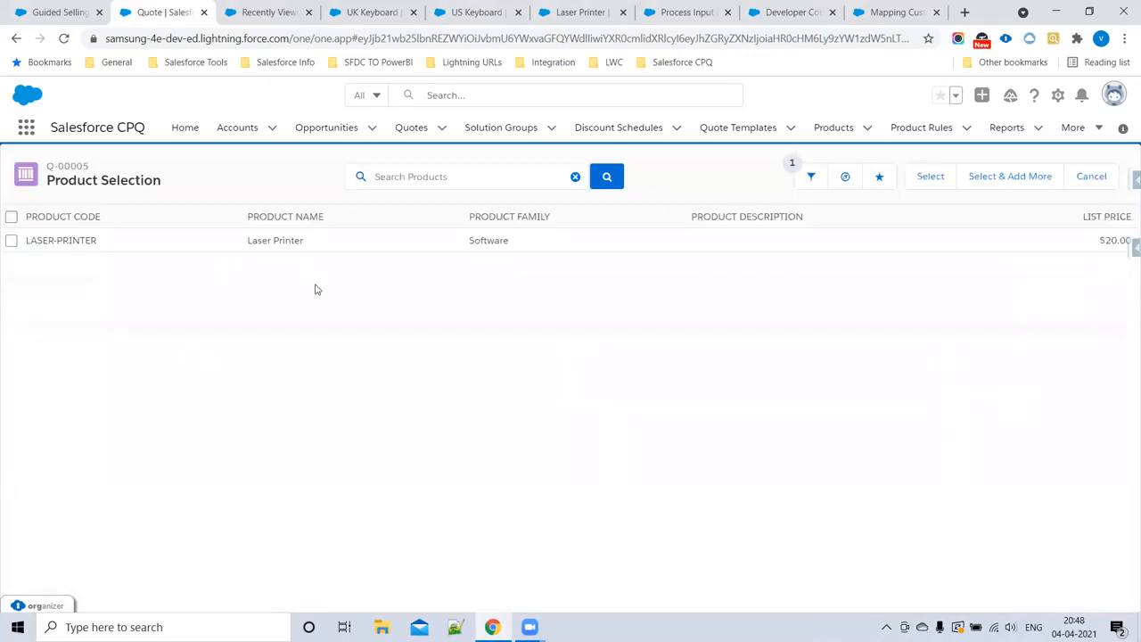
left_click_drag(121, 239, 14, 248)
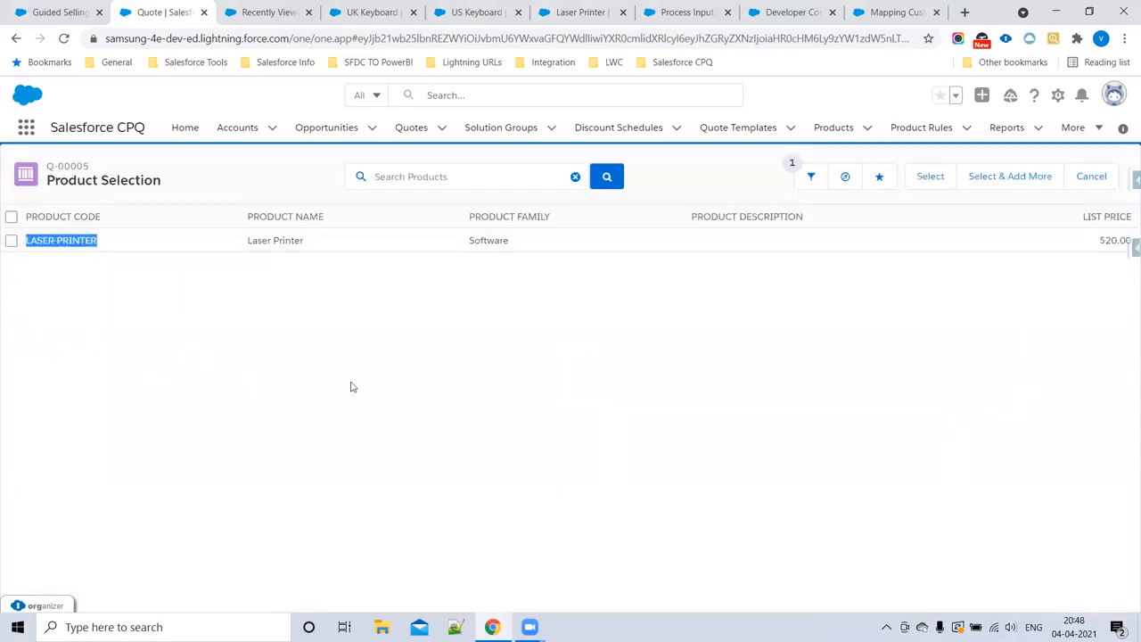
Step: Narrow the Acer Guided Selling request with a RAM size and the color Blue, and request suggestions
left_click(845, 175)
left_click(1016, 304)
left_click(1003, 347)
left_click(1003, 347)
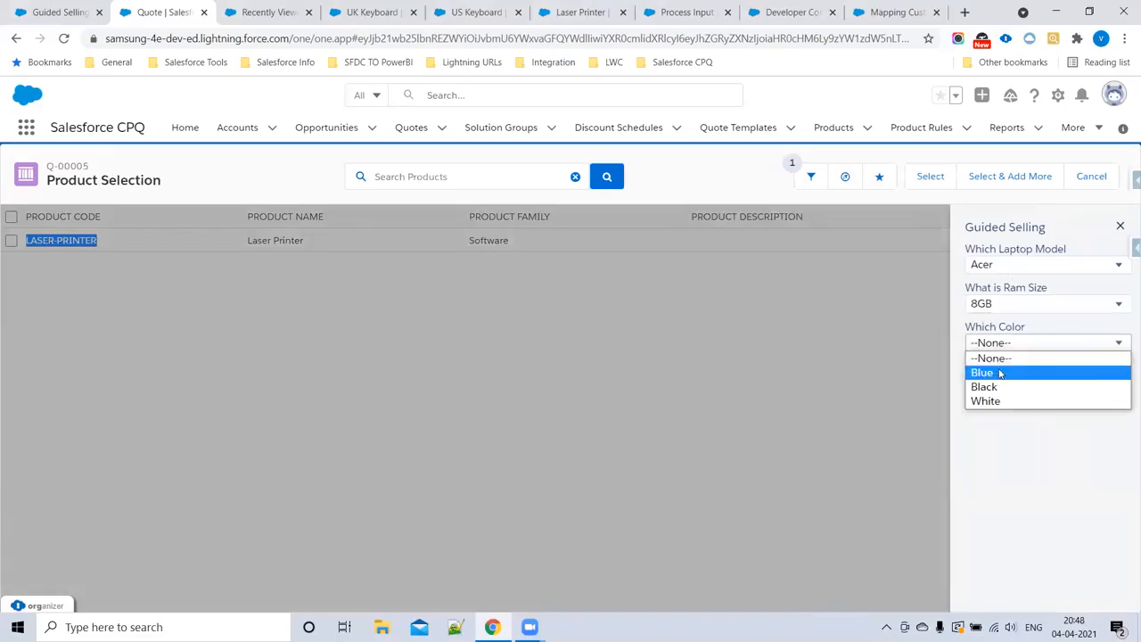
left_click(992, 303)
left_click(993, 349)
left_click(993, 344)
left_click(994, 372)
left_click(994, 378)
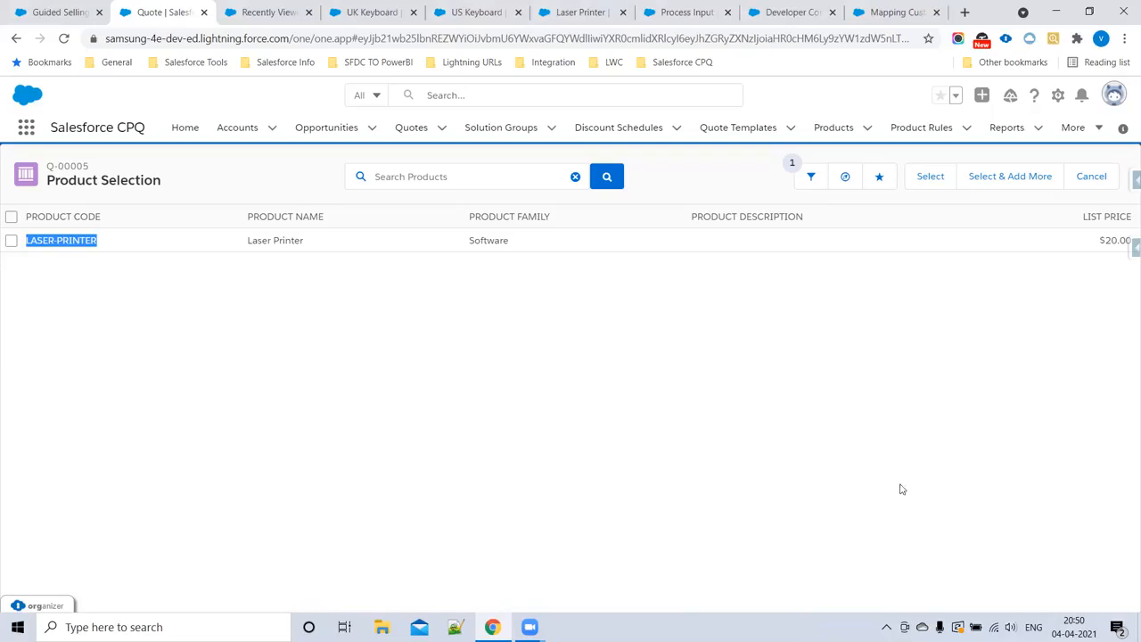
Step: Review the Guided Selling setup steps in the CPQNotes.vfp notes, highlighting step 7 about the Quote Process Id
left_click(788, 15)
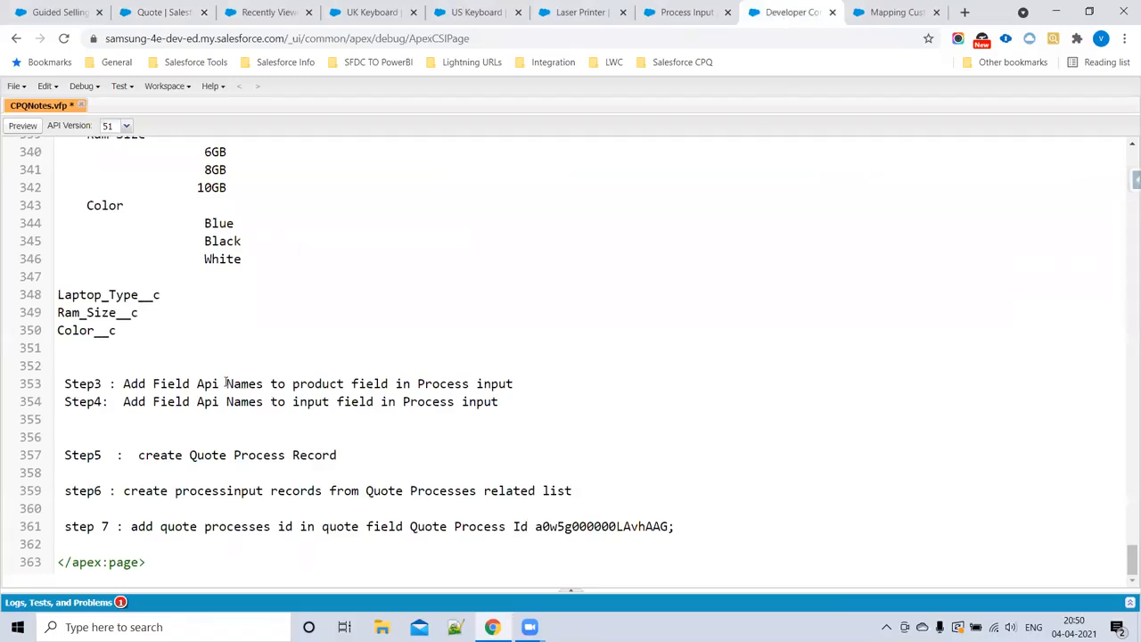
left_click_drag(127, 526, 679, 527)
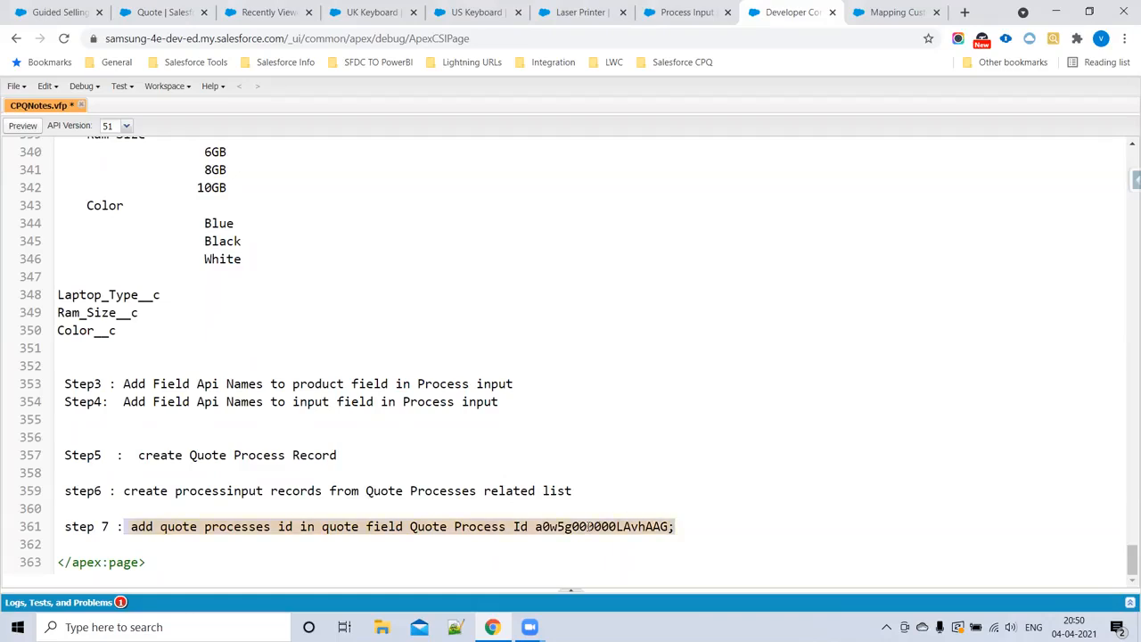
double_click(589, 526)
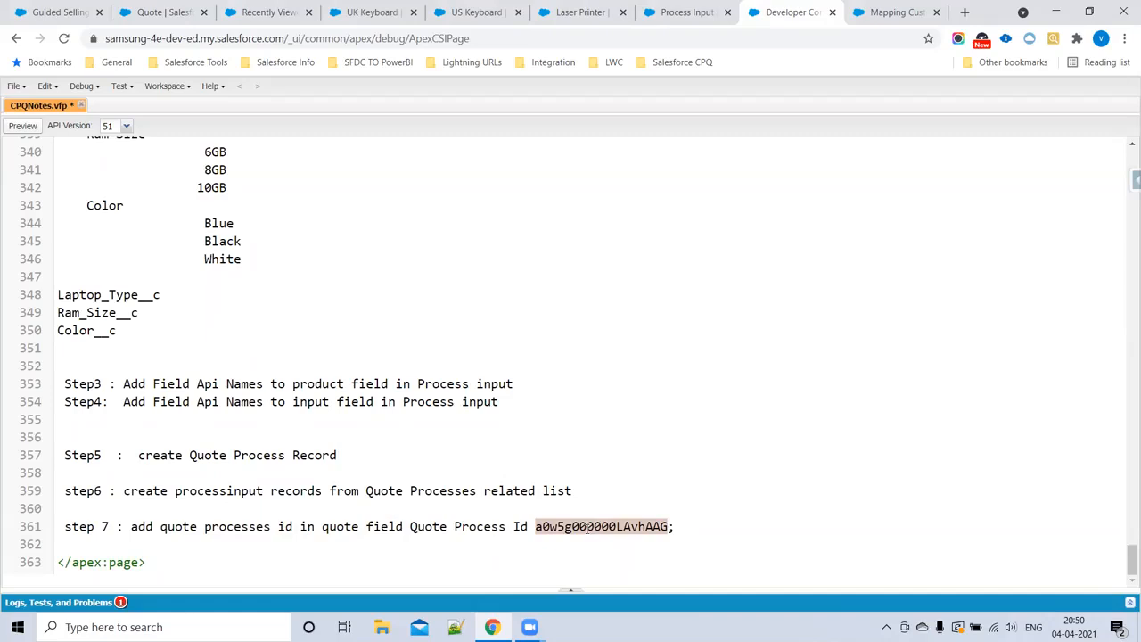
double_click(632, 524)
scroll(487, 331, "up", 3)
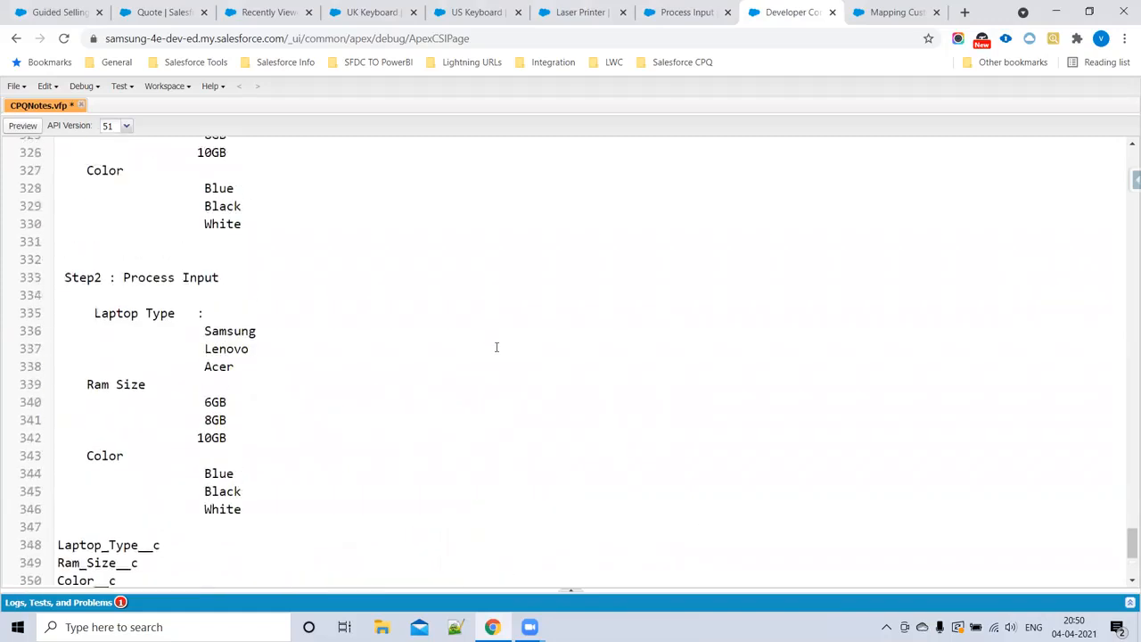
scroll(497, 347, "up", 3)
scroll(499, 351, "down", 6)
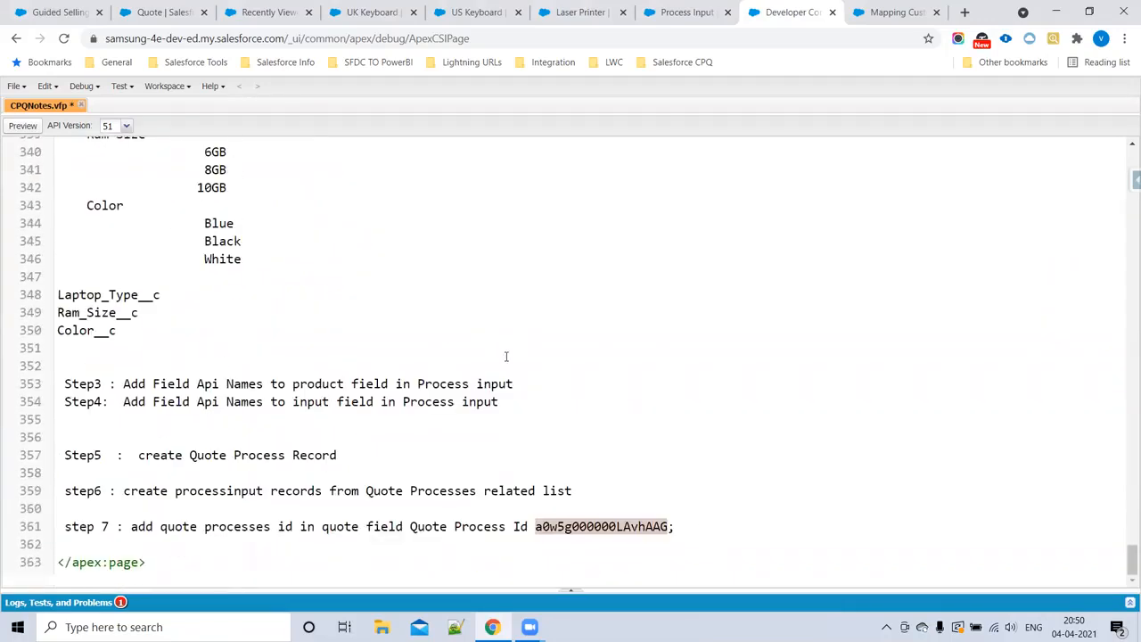